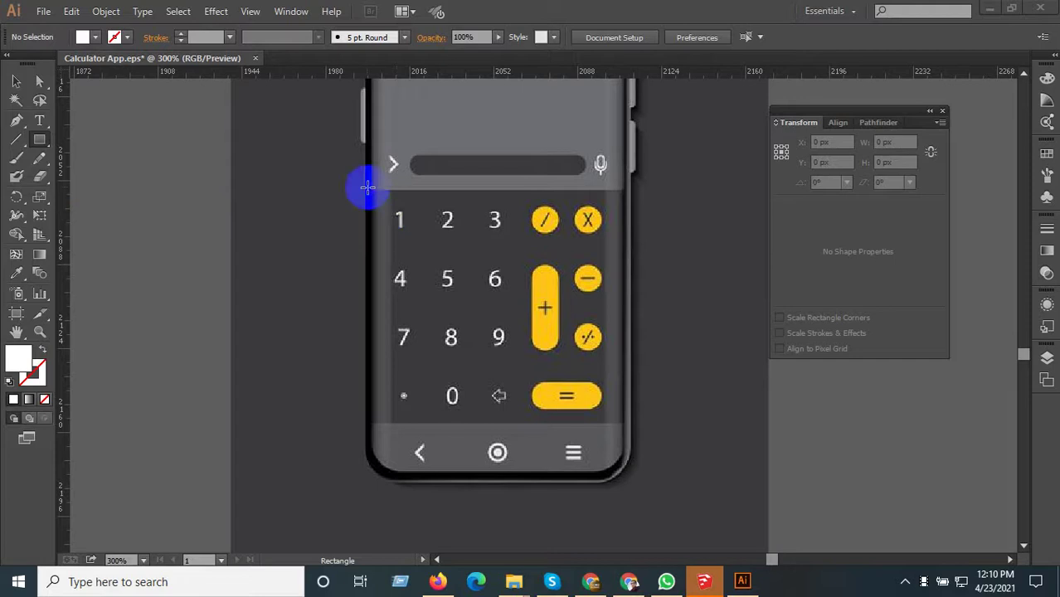
- Draw an unfilled 110 × 100.667 px rectangle outline over the phone's keypad area
{"action": "left_click", "coordinate": [39, 143]}
{"action": "left_click_drag", "start_coordinate": [369, 191], "coordinate": [628, 424]}
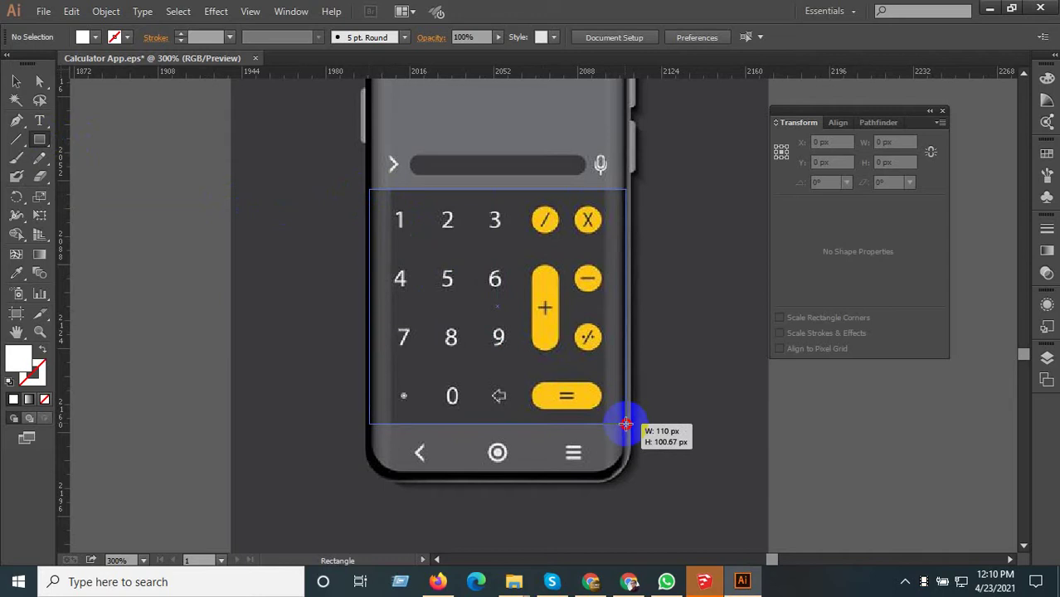
{"action": "left_click_drag", "start_coordinate": [621, 424], "coordinate": [621, 424]}
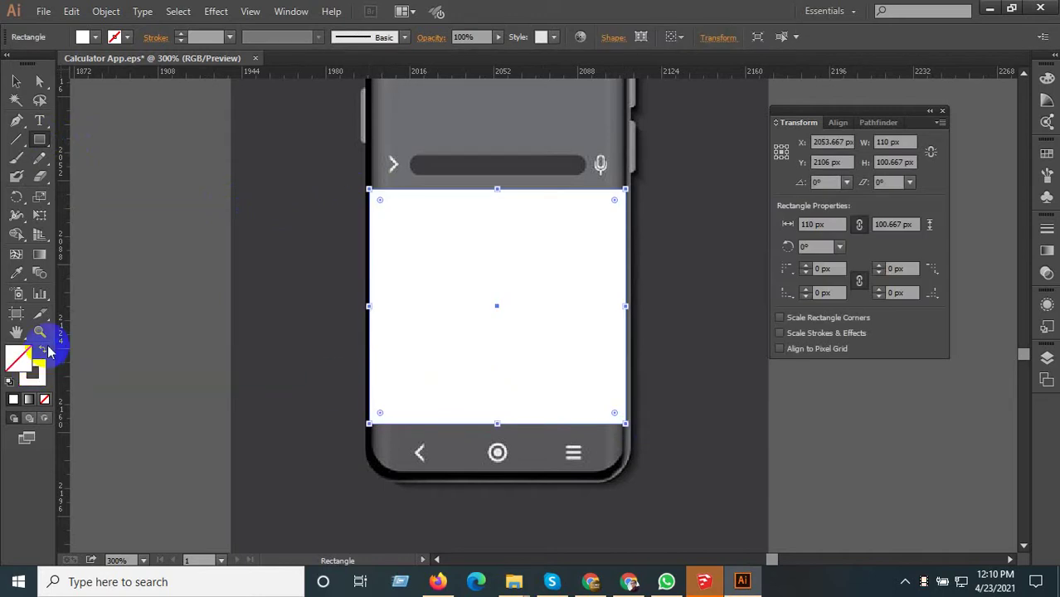
{"action": "left_click", "coordinate": [45, 351]}
{"action": "left_click", "coordinate": [16, 81]}
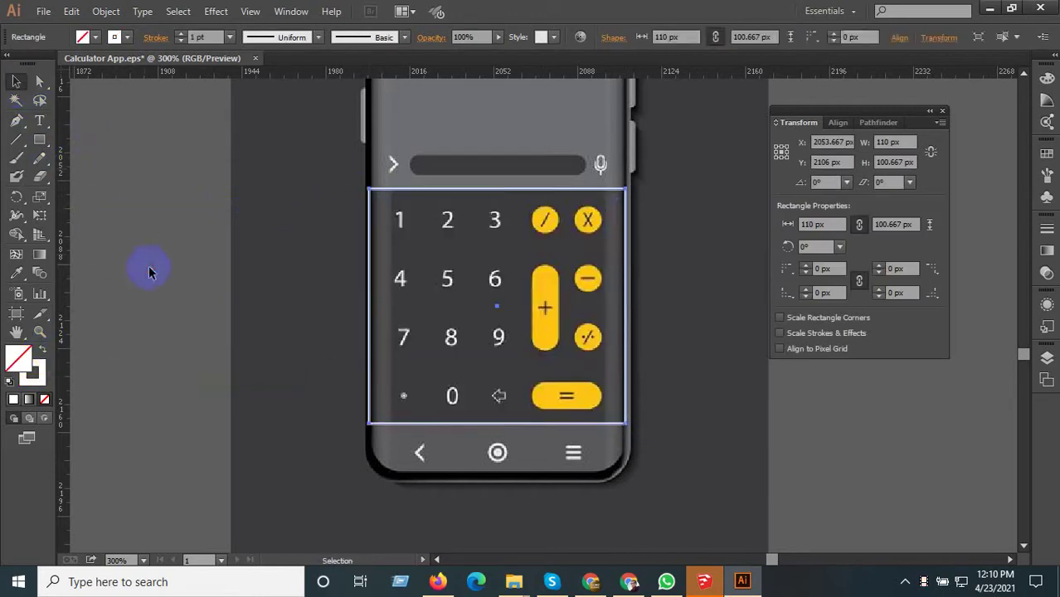
{"action": "left_click", "coordinate": [148, 266]}
{"action": "scroll", "coordinate": [304, 421], "scroll_direction": "down", "scroll_amount": 3}
{"action": "scroll", "coordinate": [601, 406], "scroll_direction": "down", "scroll_amount": 1}
- Pan and zoom across the reference calculator illustrations to look them over
{"action": "scroll", "coordinate": [605, 407], "scroll_direction": "down", "scroll_amount": 1}
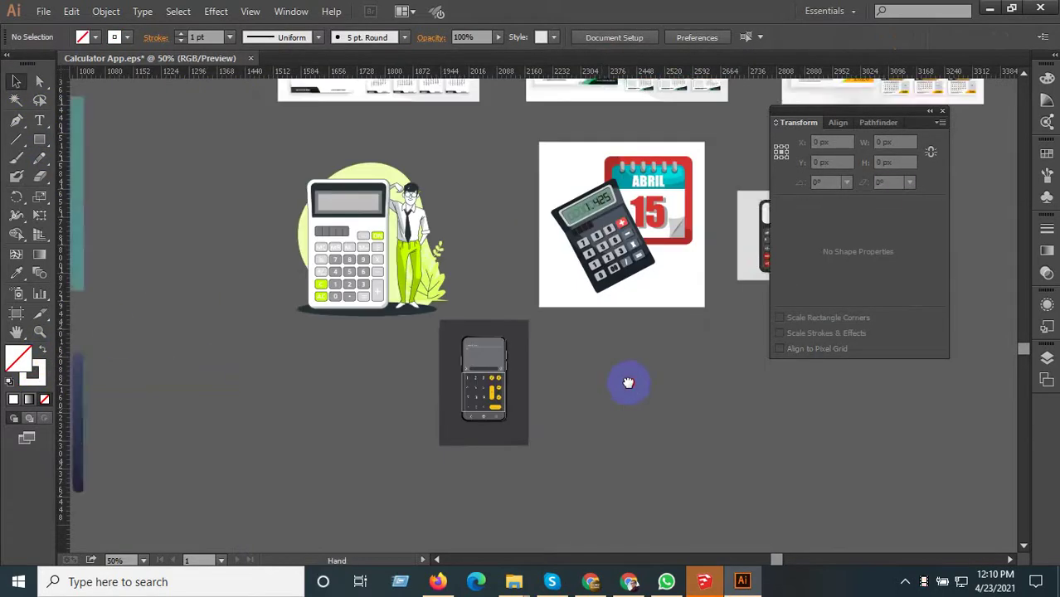
{"action": "left_click_drag", "start_coordinate": [628, 382], "coordinate": [508, 398]}
{"action": "scroll", "coordinate": [689, 237], "scroll_direction": "up", "scroll_amount": 3}
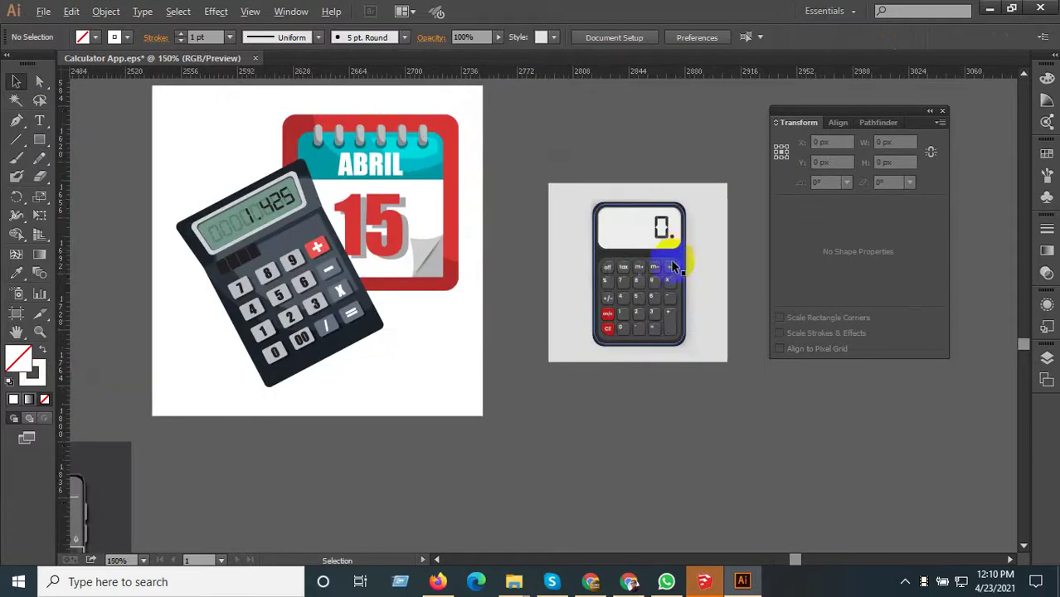
{"action": "scroll", "coordinate": [668, 266], "scroll_direction": "up", "scroll_amount": 2}
{"action": "scroll", "coordinate": [634, 336], "scroll_direction": "up", "scroll_amount": 2}
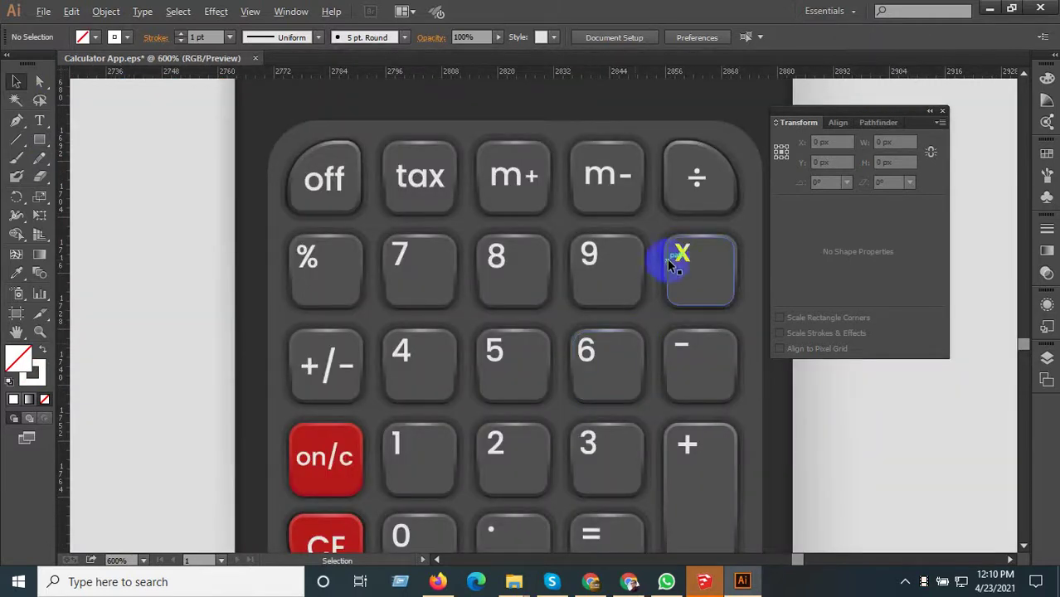
{"action": "scroll", "coordinate": [678, 261], "scroll_direction": "down", "scroll_amount": 2}
{"action": "scroll", "coordinate": [639, 324], "scroll_direction": "down", "scroll_amount": 2}
{"action": "scroll", "coordinate": [638, 361], "scroll_direction": "down", "scroll_amount": 1}
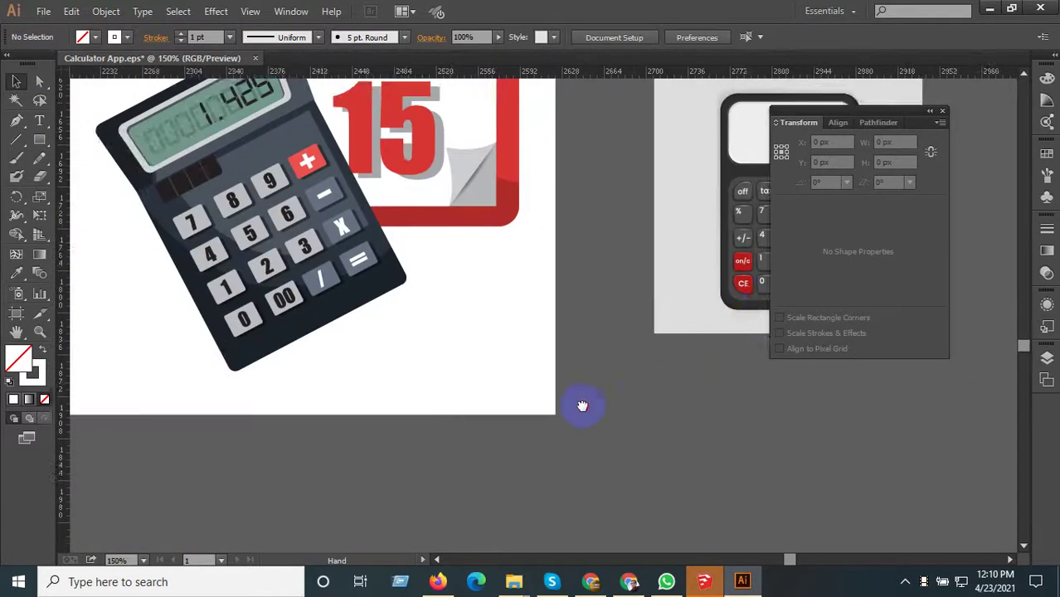
{"action": "scroll", "coordinate": [582, 405], "scroll_direction": "down", "scroll_amount": 2}
- Bring the phone mockup back into view and select the flat calculator drawing beside the character
{"action": "left_click_drag", "start_coordinate": [568, 405], "coordinate": [730, 372]}
{"action": "scroll", "coordinate": [655, 369], "scroll_direction": "down", "scroll_amount": 1}
{"action": "mouse_move", "coordinate": [654, 363]}
{"action": "left_mouse_down"}
{"action": "mouse_move", "coordinate": [606, 347]}
{"action": "mouse_move", "coordinate": [570, 313]}
{"action": "left_mouse_up"}
{"action": "scroll", "coordinate": [305, 287], "scroll_direction": "up", "scroll_amount": 1}
{"action": "left_click", "coordinate": [266, 232]}
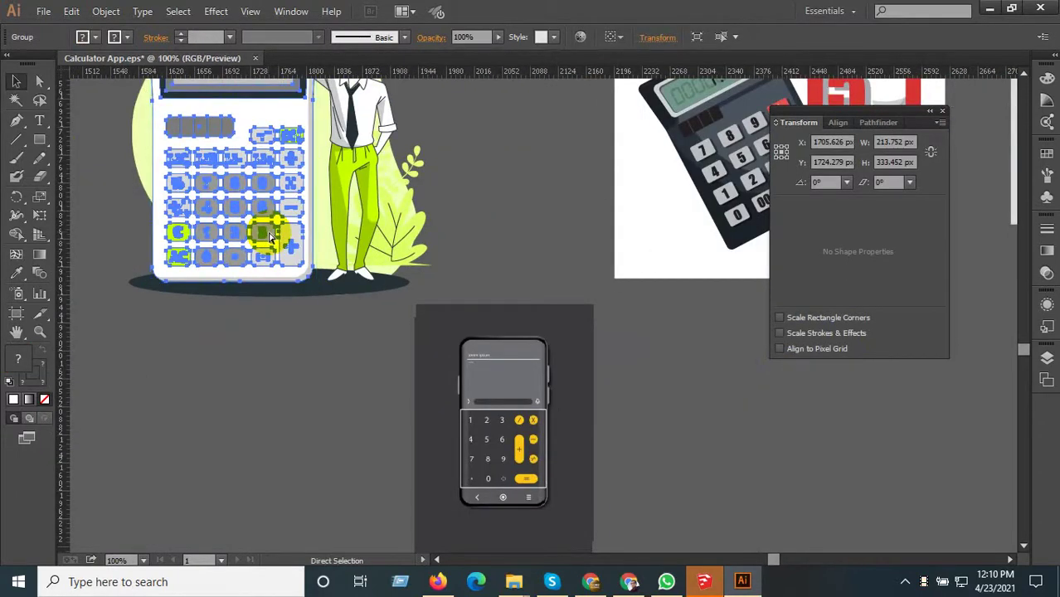
- Centre the phone mockup and paste a copy of the flat calculator drawing
{"action": "left_click_drag", "start_coordinate": [741, 431], "coordinate": [584, 356]}
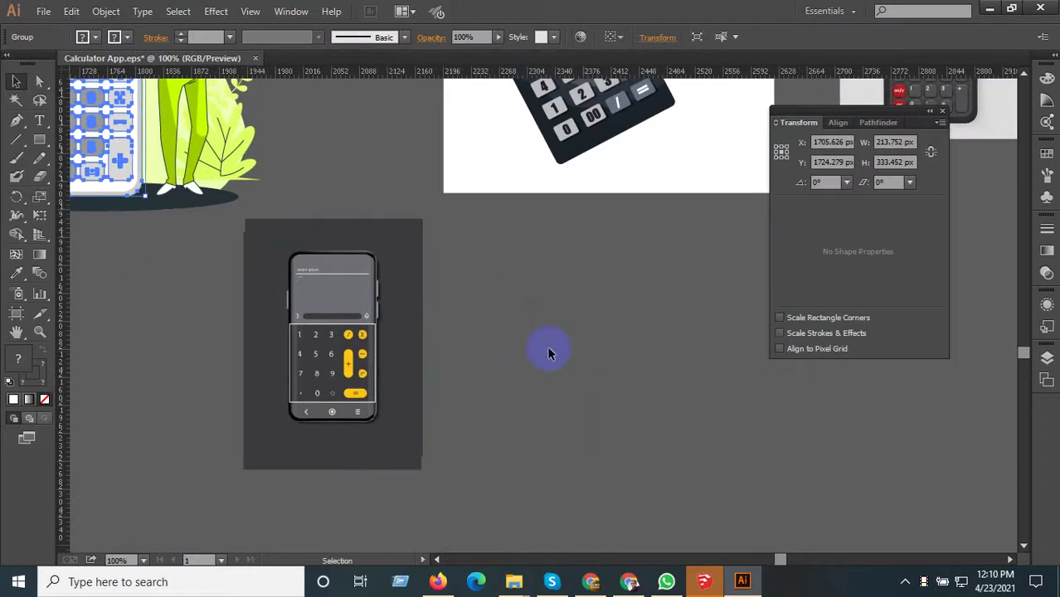
{"action": "scroll", "coordinate": [476, 330], "scroll_direction": "up", "scroll_amount": 1}
{"action": "key", "text": "ctrl+v"}
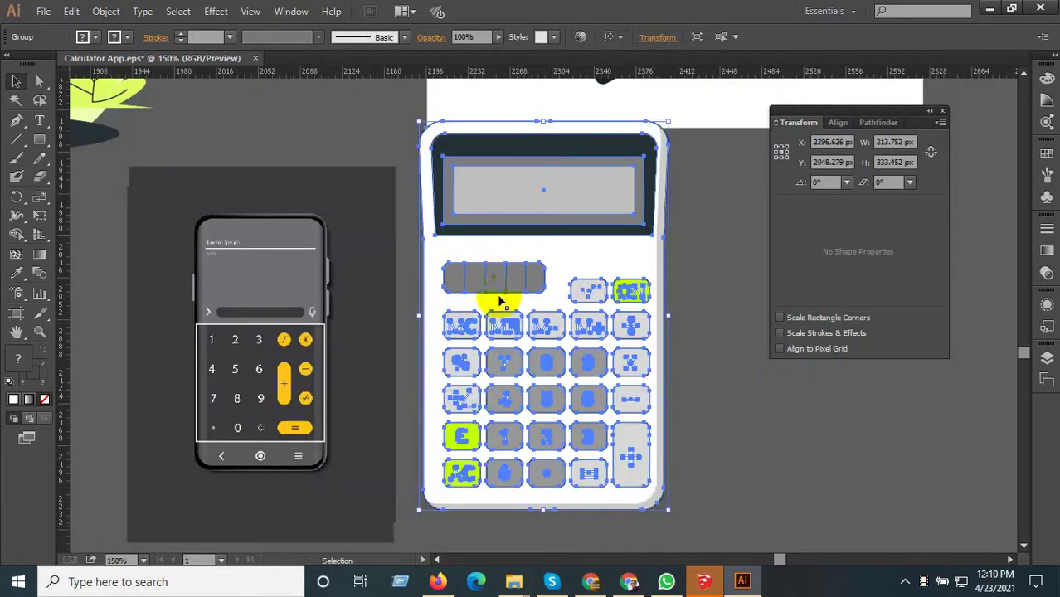
- Scale the pasted calculator down and move it beside the phone
{"action": "left_click_drag", "start_coordinate": [669, 511], "coordinate": [583, 465]}
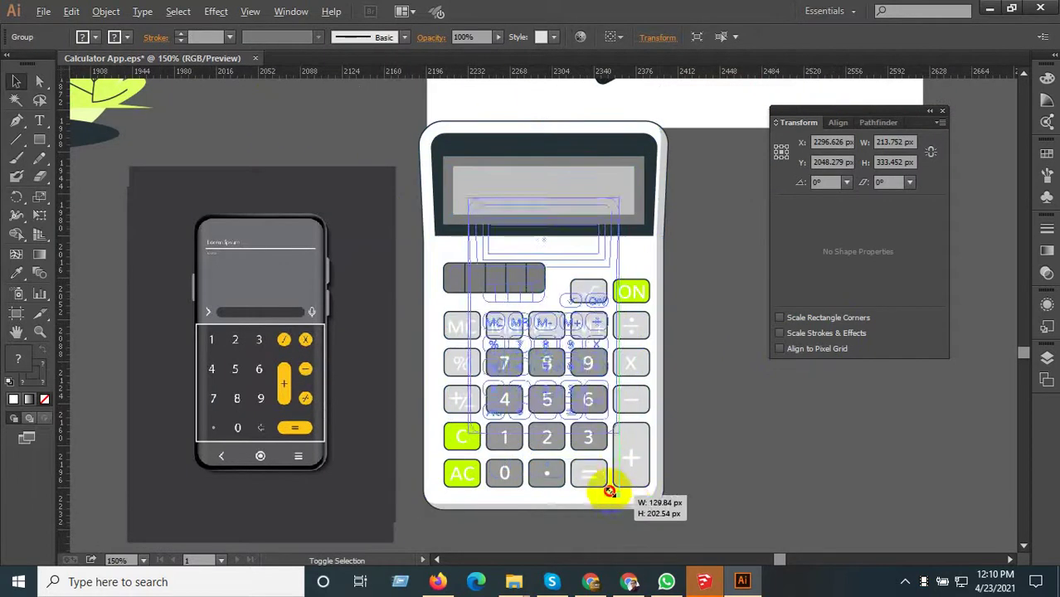
{"action": "left_click_drag", "start_coordinate": [671, 442], "coordinate": [675, 365]}
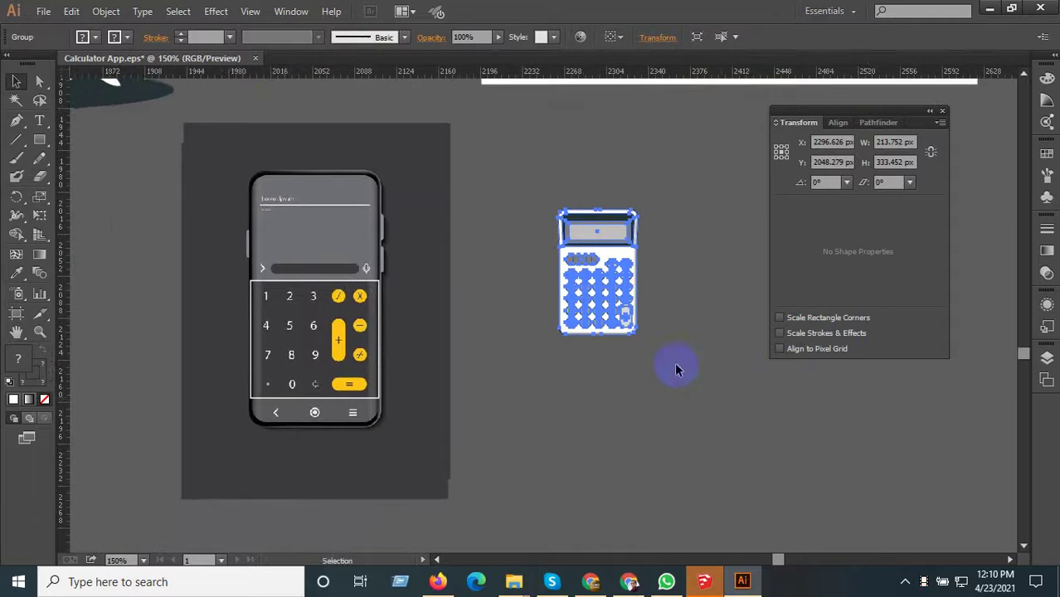
{"action": "scroll", "coordinate": [675, 365], "scroll_direction": "up", "scroll_amount": 1}
{"action": "mouse_move", "coordinate": [593, 286]}
{"action": "left_mouse_down"}
{"action": "mouse_move", "coordinate": [505, 323]}
{"action": "mouse_move", "coordinate": [705, 421]}
{"action": "left_mouse_up"}
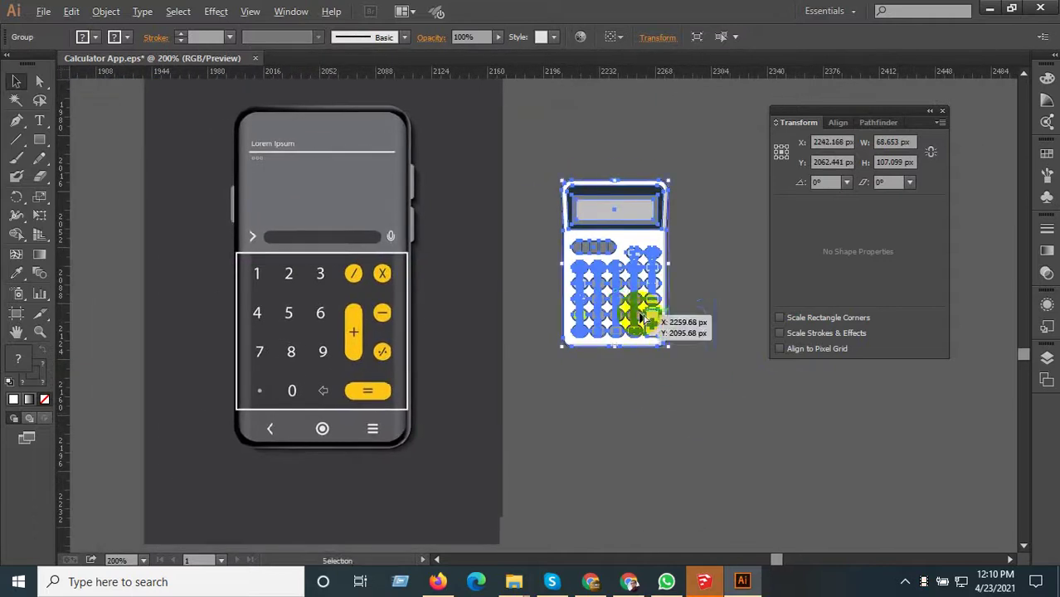
{"action": "scroll", "coordinate": [639, 308], "scroll_direction": "up", "scroll_amount": 1}
{"action": "left_click_drag", "start_coordinate": [603, 336], "coordinate": [651, 383]}
- Ungroup the calculator copy and select its keypad buttons, body and display
{"action": "right_click", "coordinate": [651, 384]}
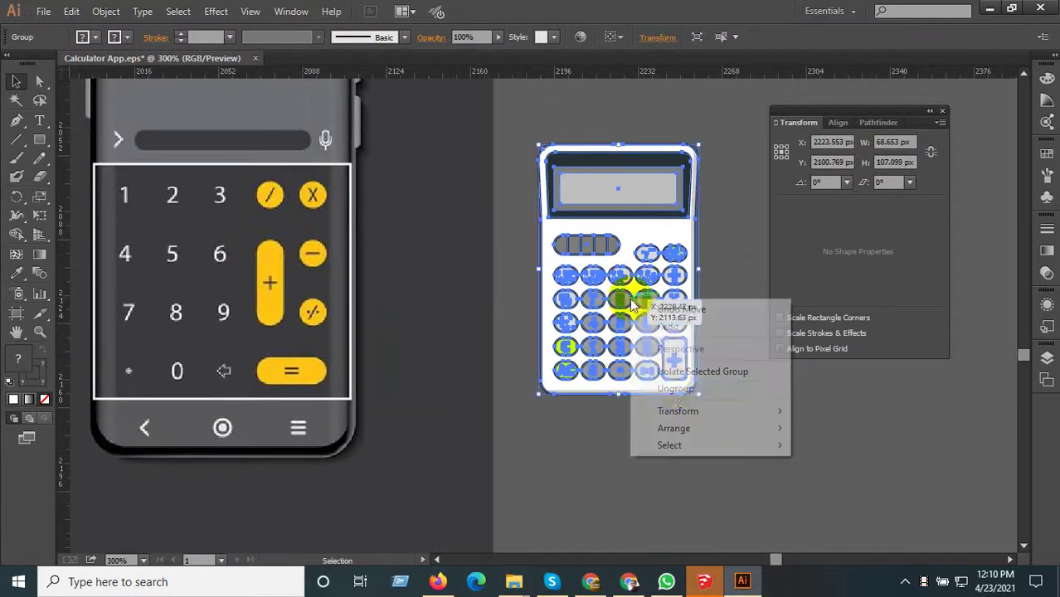
{"action": "left_click", "coordinate": [669, 394]}
{"action": "left_click", "coordinate": [633, 429]}
{"action": "mouse_move", "coordinate": [633, 429]}
{"action": "left_mouse_down"}
{"action": "mouse_move", "coordinate": [754, 443]}
{"action": "mouse_move", "coordinate": [731, 452]}
{"action": "left_mouse_up"}
{"action": "scroll", "coordinate": [772, 392], "scroll_direction": "up", "scroll_amount": 3}
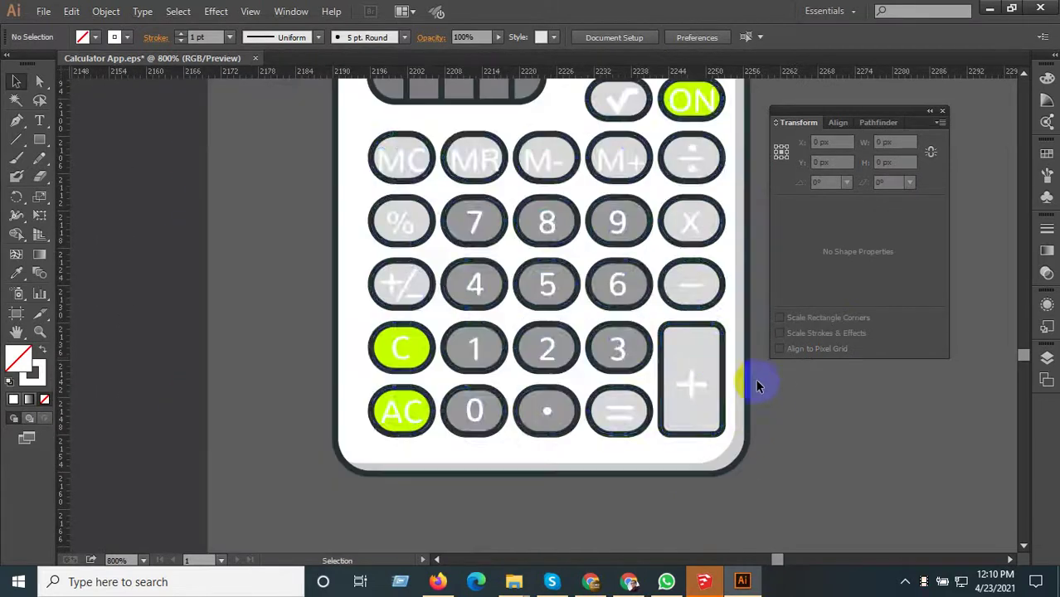
{"action": "left_click", "coordinate": [710, 355]}
{"action": "scroll", "coordinate": [637, 331], "scroll_direction": "down", "scroll_amount": 2}
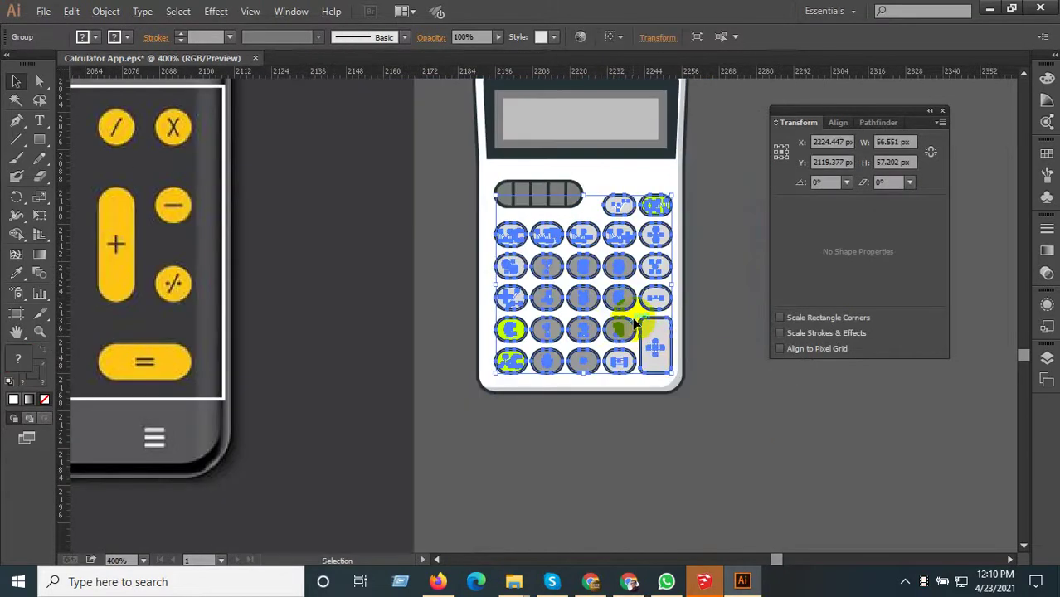
{"action": "key", "text": "a"}
{"action": "left_click", "coordinate": [687, 384], "text": "shift"}
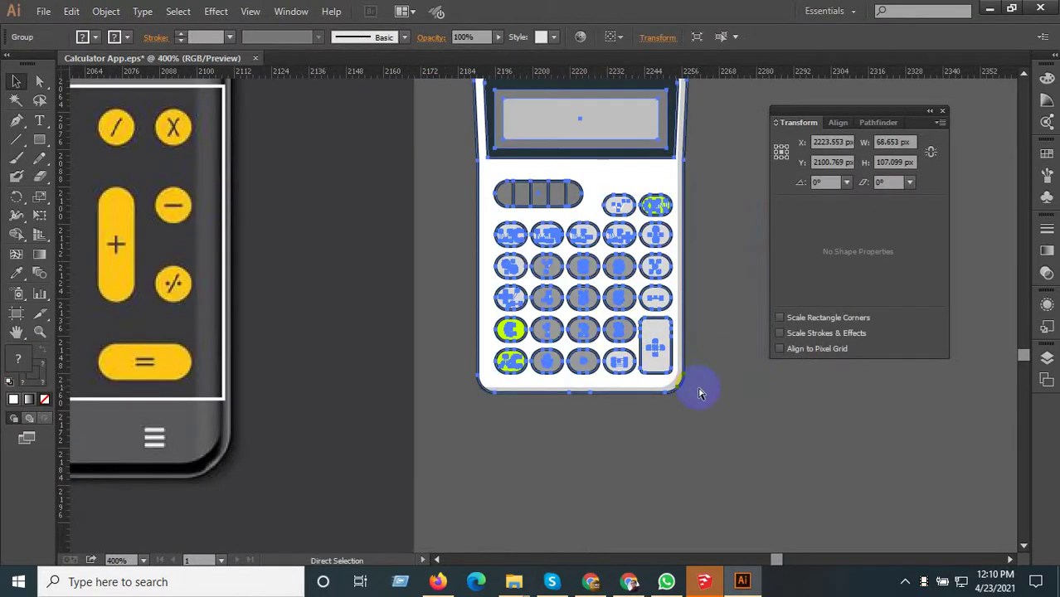
- Undo the moves and the shrink, restoring the full-size pasted calculator copy
{"action": "key", "text": "shift+Up"}
{"action": "key", "text": "shift+Up"}
{"action": "key", "text": "shift+Up"}
{"action": "key", "text": "shift+Right"}
{"action": "key", "text": "shift+Right"}
{"action": "key", "text": "shift+Right"}
{"action": "scroll", "coordinate": [700, 393], "scroll_direction": "down", "scroll_amount": 1}
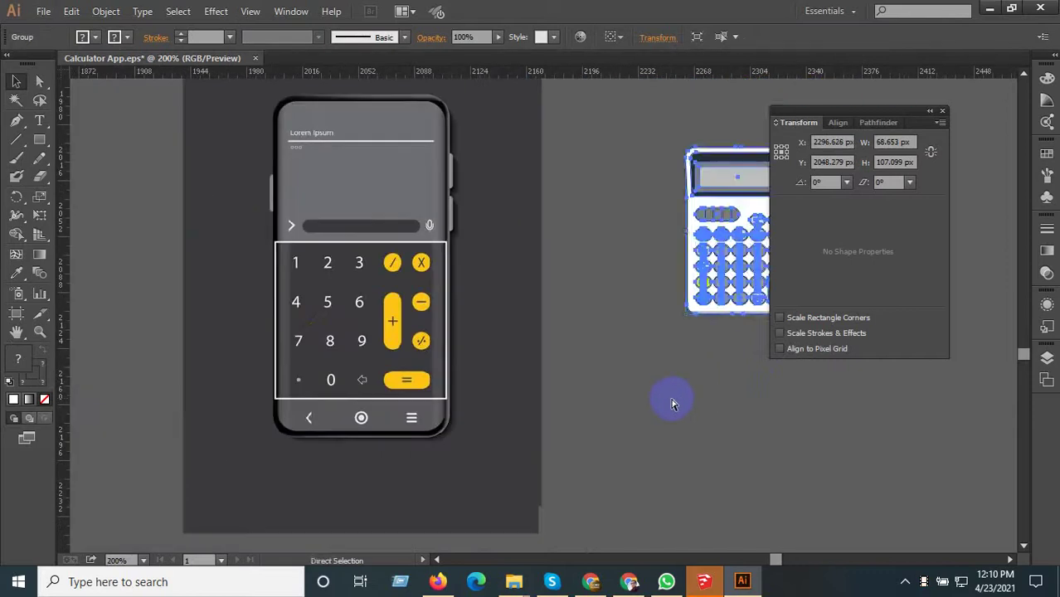
{"action": "key", "text": "ctrl+z"}
{"action": "scroll", "coordinate": [619, 411], "scroll_direction": "down", "scroll_amount": 2}
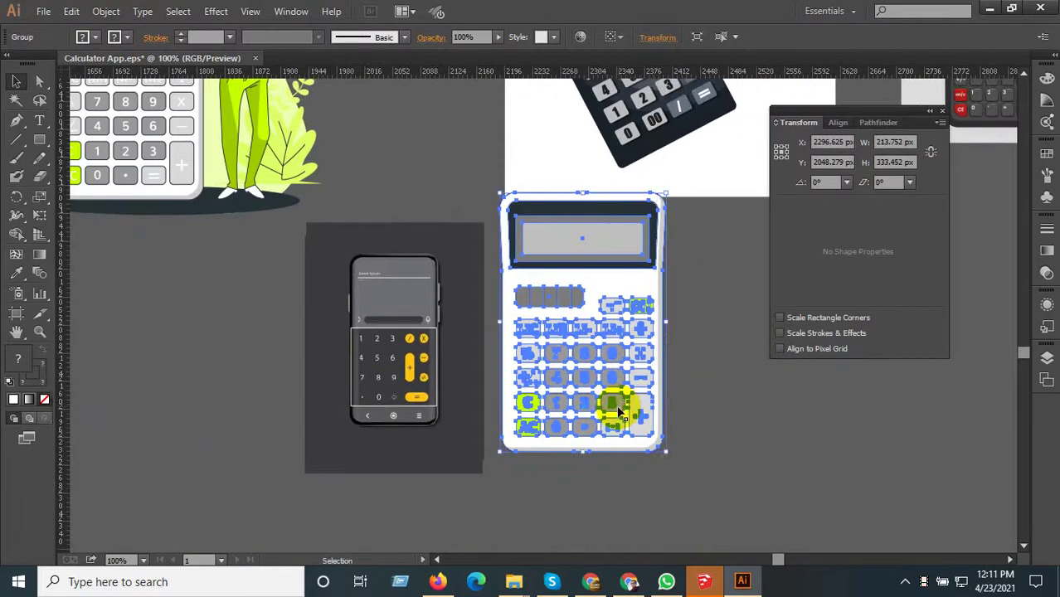
- Ungroup the calculator copy and expand its artwork from the Object menu
{"action": "right_click", "coordinate": [618, 412]}
{"action": "left_click", "coordinate": [681, 462]}
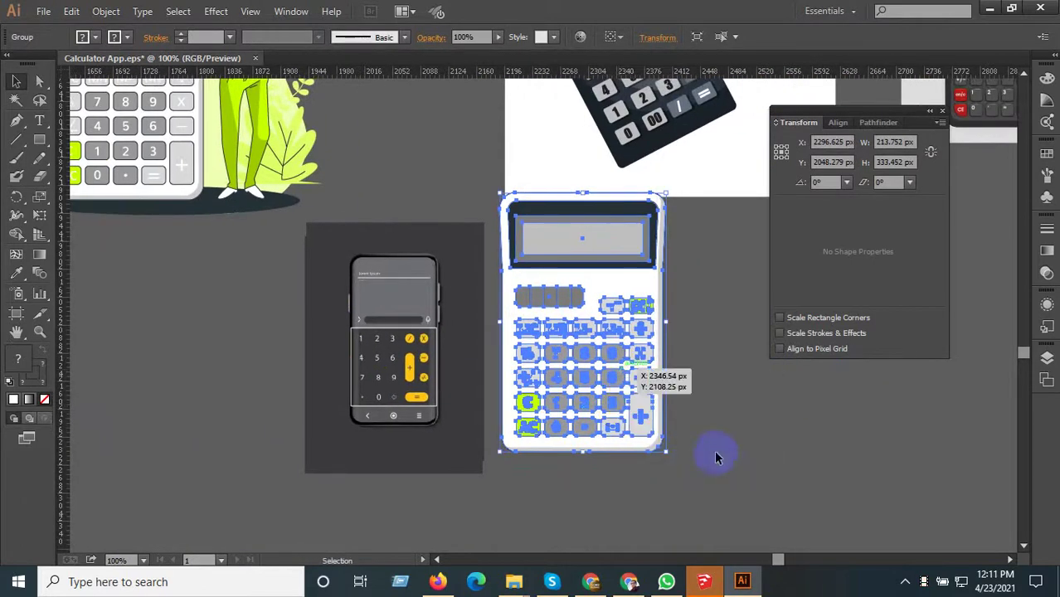
{"action": "left_click", "coordinate": [106, 12]}
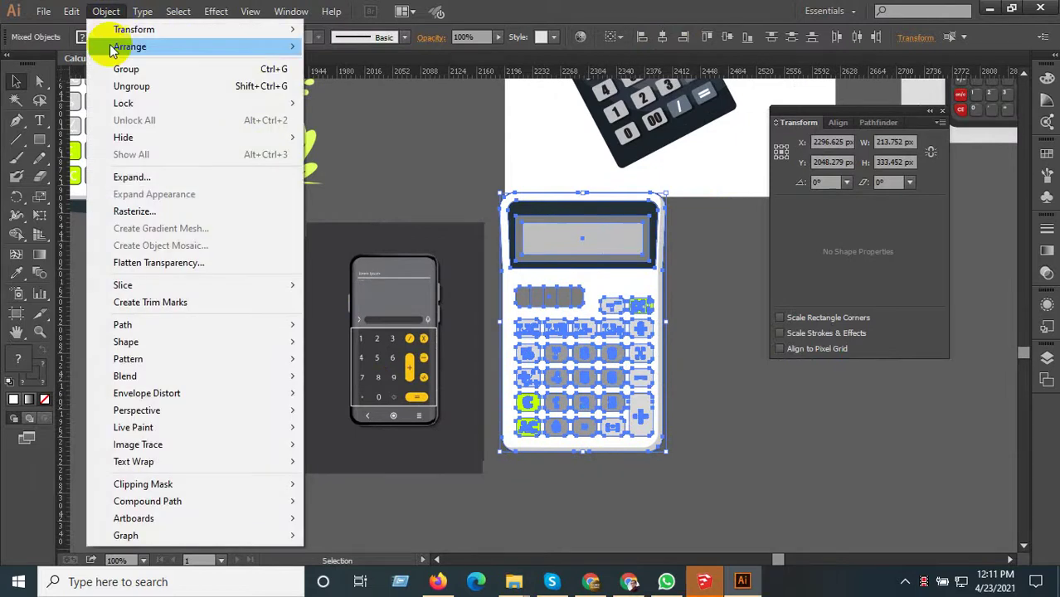
{"action": "left_click", "coordinate": [132, 177]}
{"action": "left_click", "coordinate": [502, 378]}
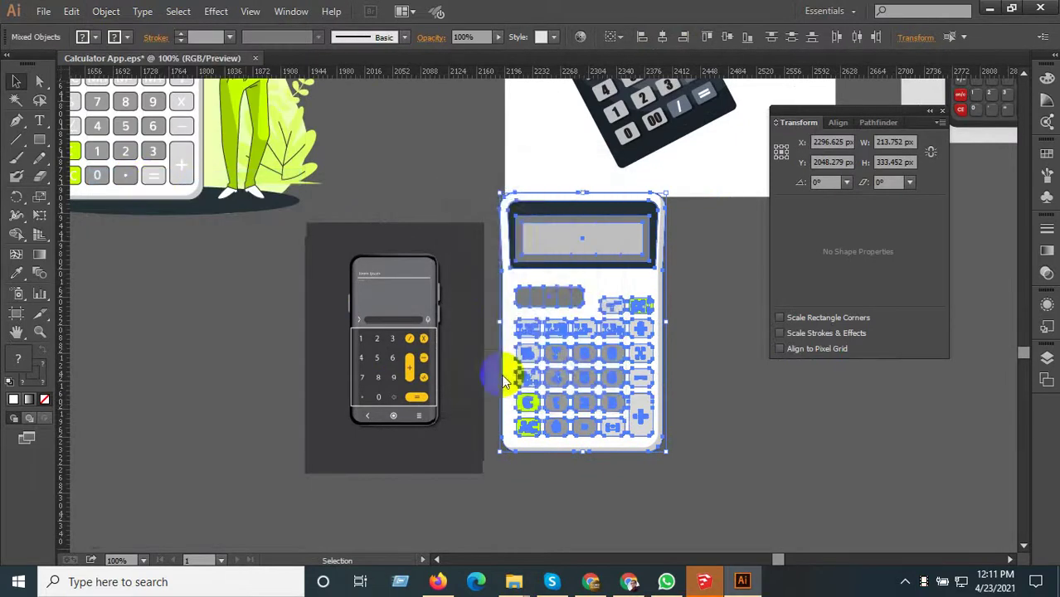
{"action": "left_click", "coordinate": [106, 11]}
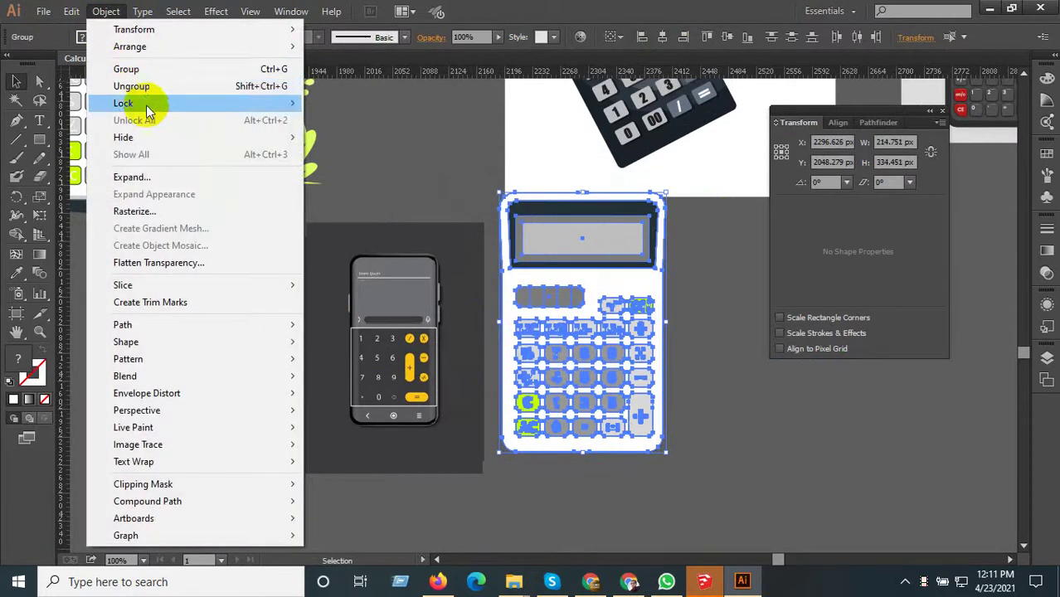
{"action": "key", "text": "Escape"}
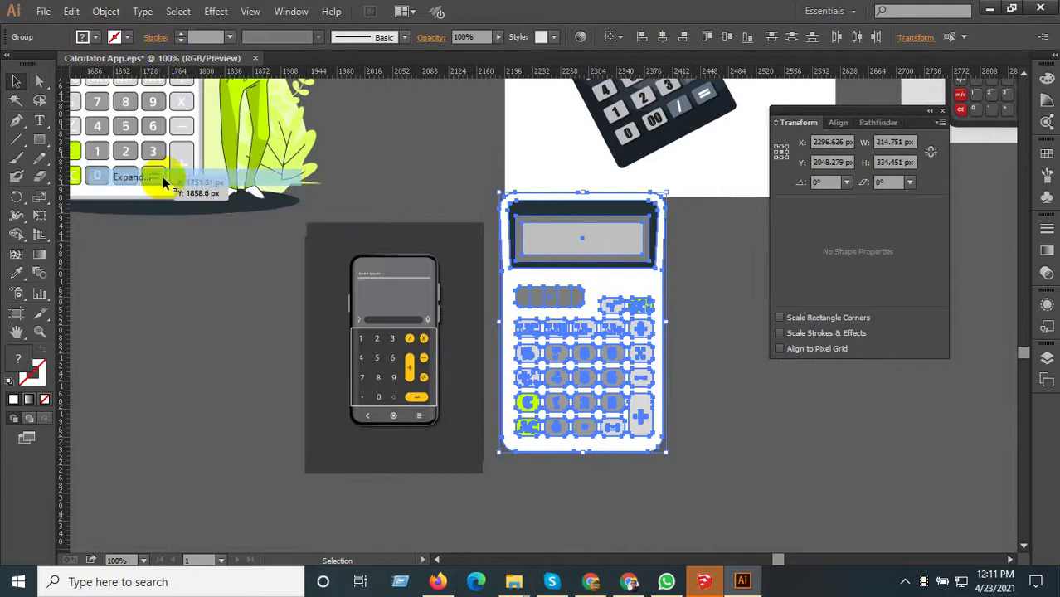
{"action": "left_click", "coordinate": [107, 12]}
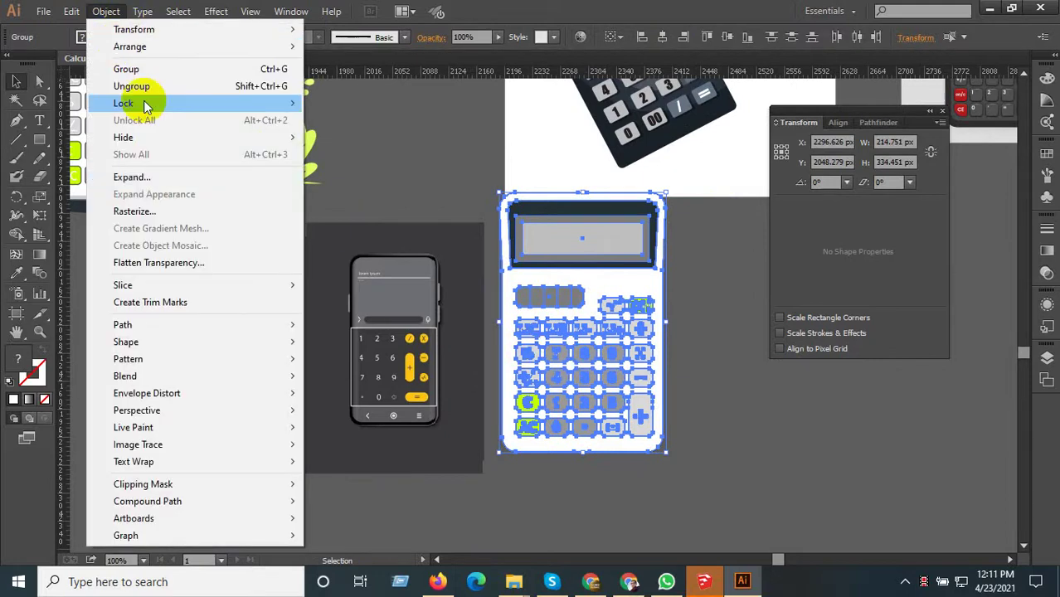
{"action": "left_click", "coordinate": [164, 183]}
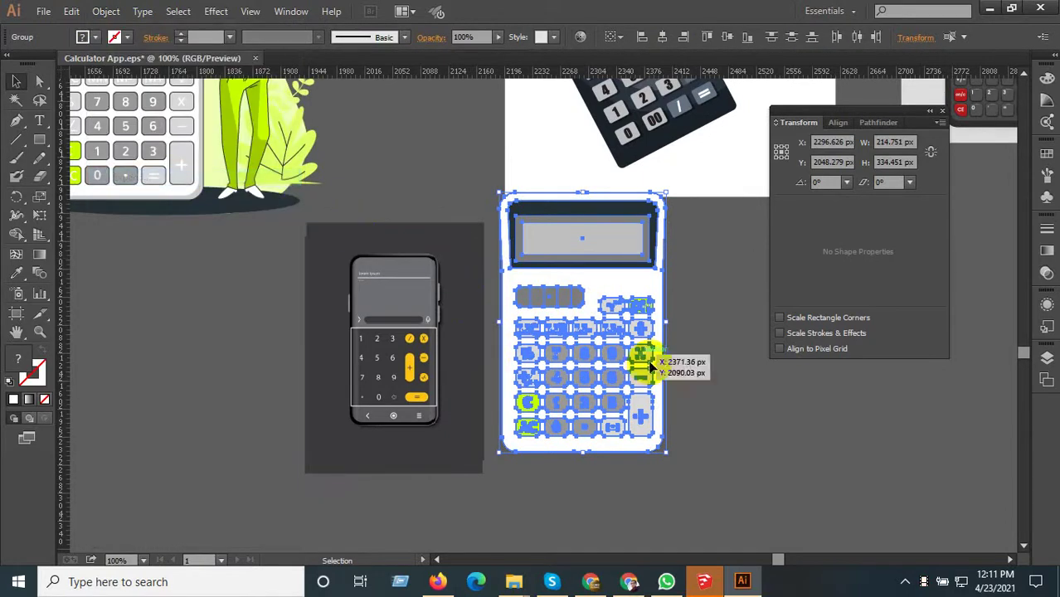
- Select all the calculator's keys together with its body
{"action": "right_click", "coordinate": [608, 352]}
{"action": "left_click", "coordinate": [647, 423]}
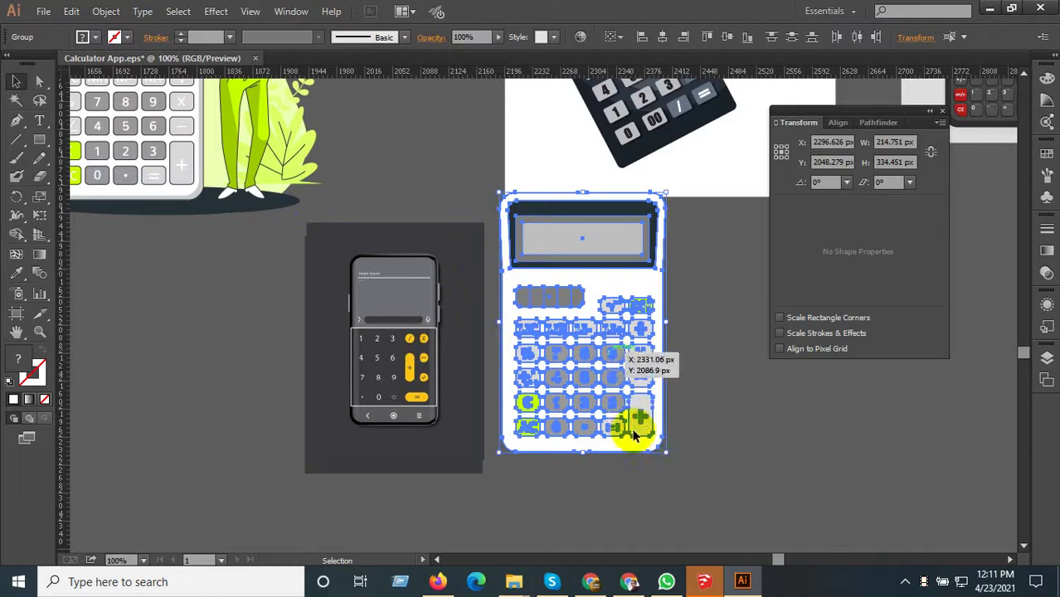
{"action": "key", "text": "ctrl+shift+a"}
{"action": "scroll", "coordinate": [560, 404], "scroll_direction": "up", "scroll_amount": 1}
{"action": "left_click", "coordinate": [689, 433]}
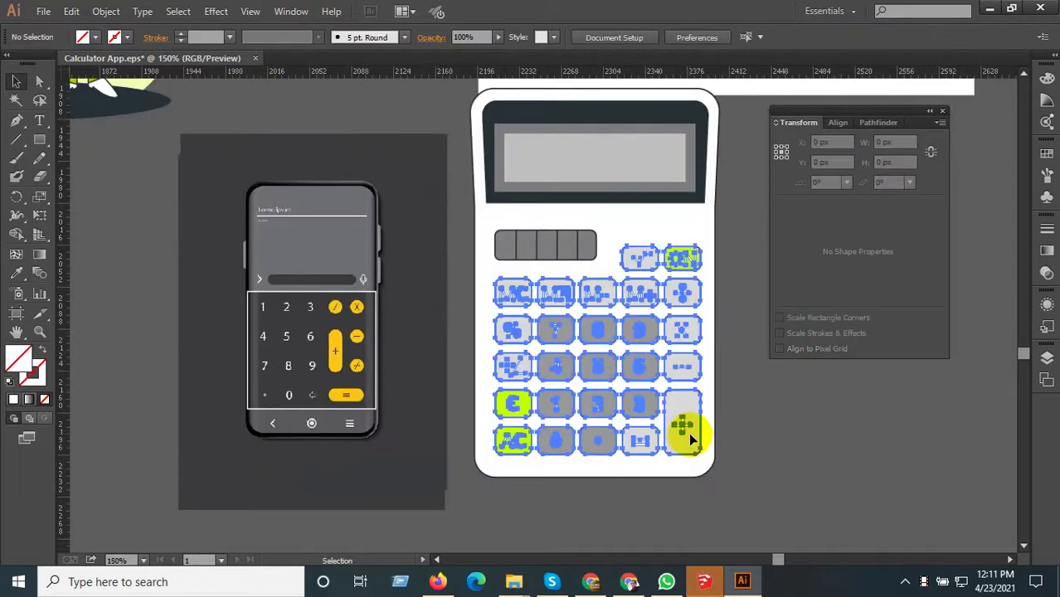
{"action": "left_click", "coordinate": [498, 214], "text": "shift"}
{"action": "scroll", "coordinate": [544, 257], "scroll_direction": "down", "scroll_amount": 1}
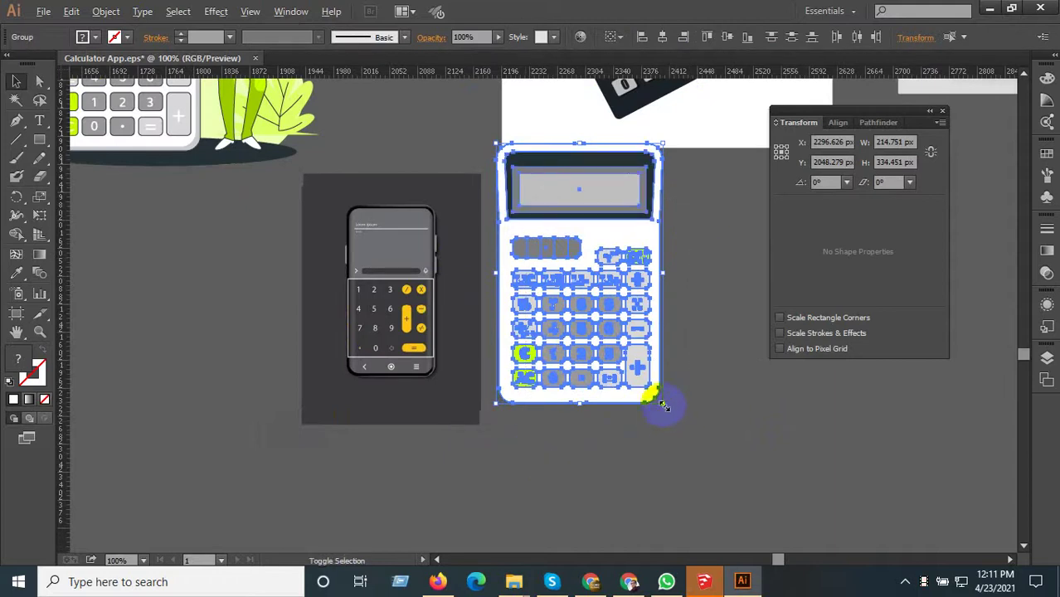
- Scale the calculator down to about 110 × 171.4 px and move it beside the phone
{"action": "left_click_drag", "start_coordinate": [664, 405], "coordinate": [622, 406]}
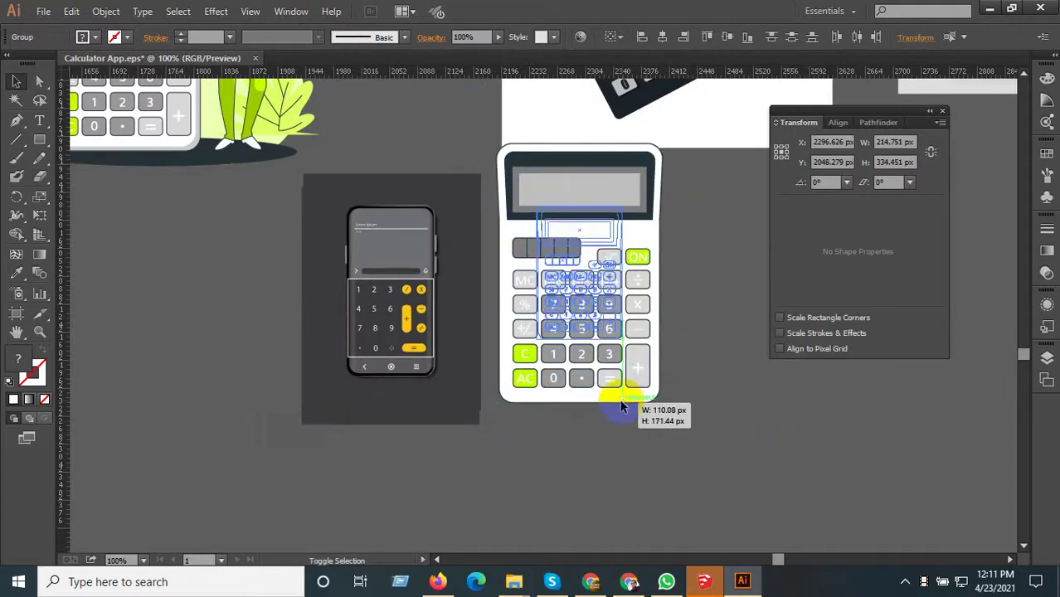
{"action": "key", "text": "ctrl+plus"}
{"action": "key", "text": "ctrl+plus"}
{"action": "left_click_drag", "start_coordinate": [675, 339], "coordinate": [618, 407]}
{"action": "left_click", "coordinate": [737, 440]}
{"action": "key", "text": "ctrl+plus"}
- Ungroup the calculator's key groups twice so each key is separate
{"action": "left_click_drag", "start_coordinate": [688, 429], "coordinate": [791, 440]}
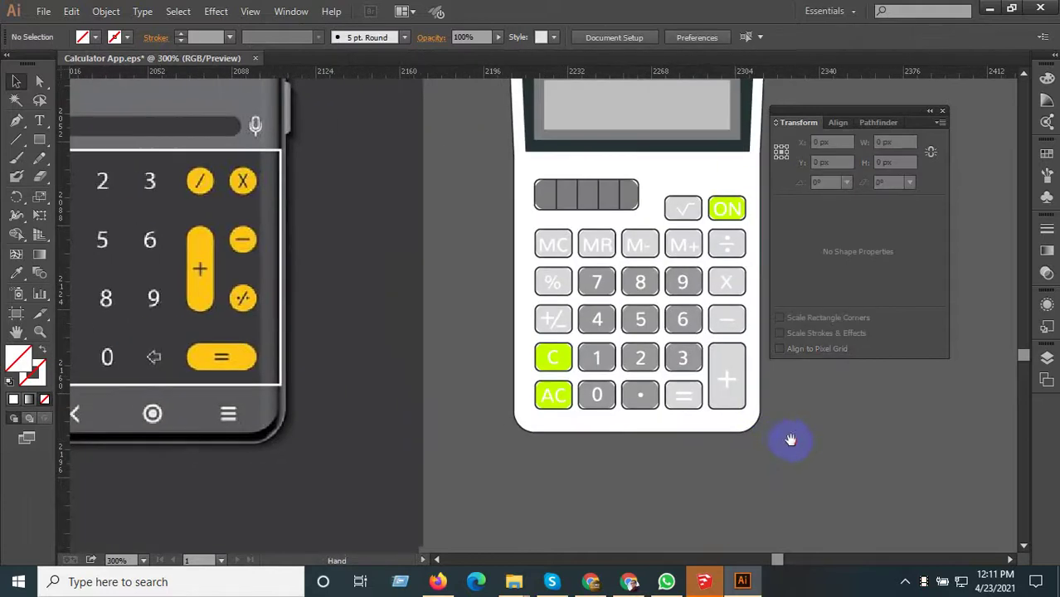
{"action": "left_click", "coordinate": [736, 378]}
{"action": "right_click", "coordinate": [728, 367]}
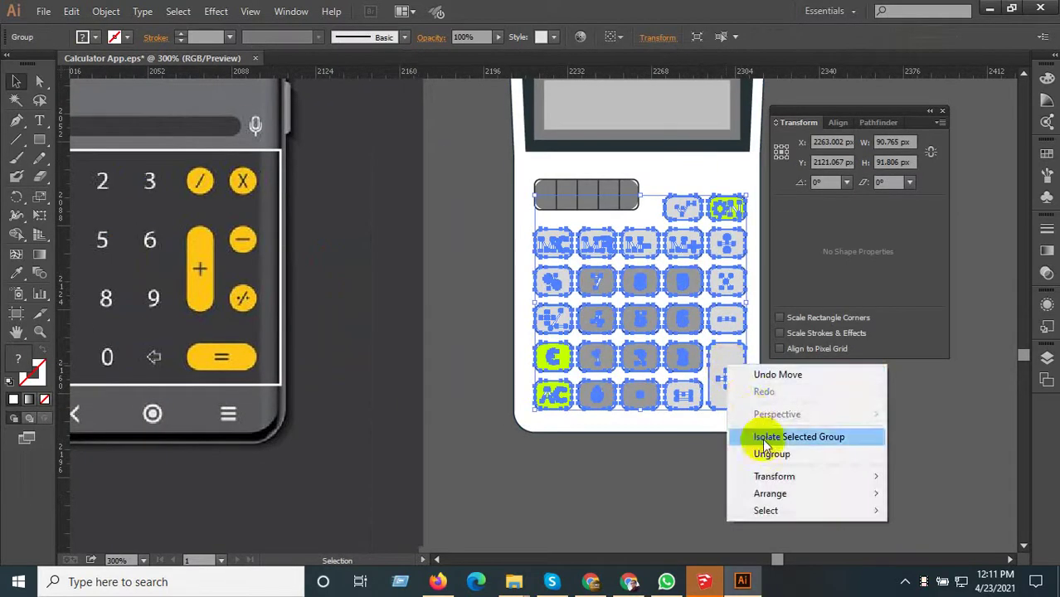
{"action": "left_click", "coordinate": [772, 454]}
{"action": "left_click", "coordinate": [770, 458]}
{"action": "left_click_drag", "start_coordinate": [769, 458], "coordinate": [795, 470]}
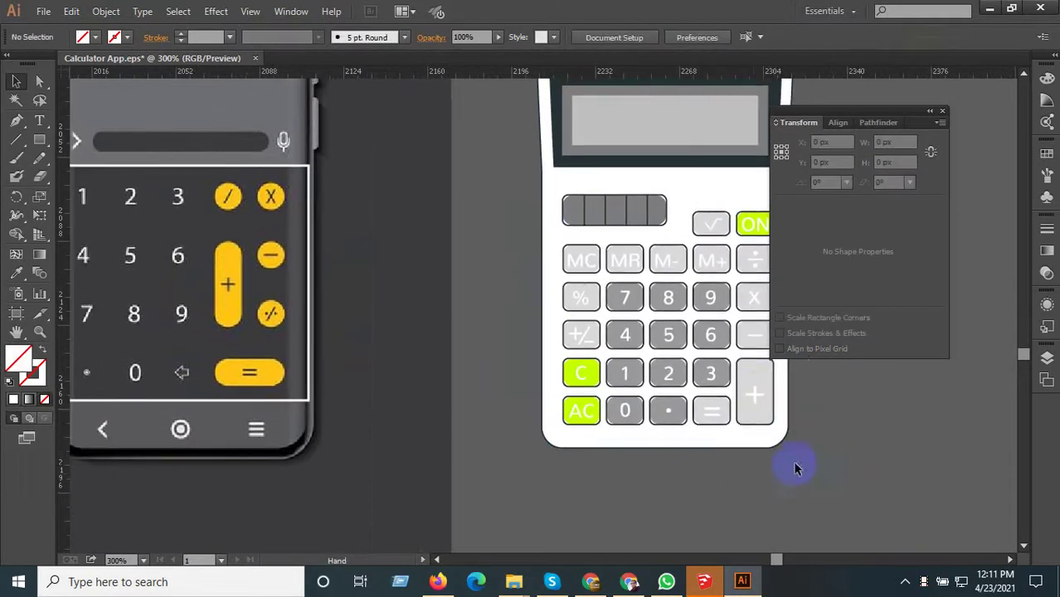
{"action": "left_click", "coordinate": [753, 393]}
{"action": "right_click", "coordinate": [760, 385]}
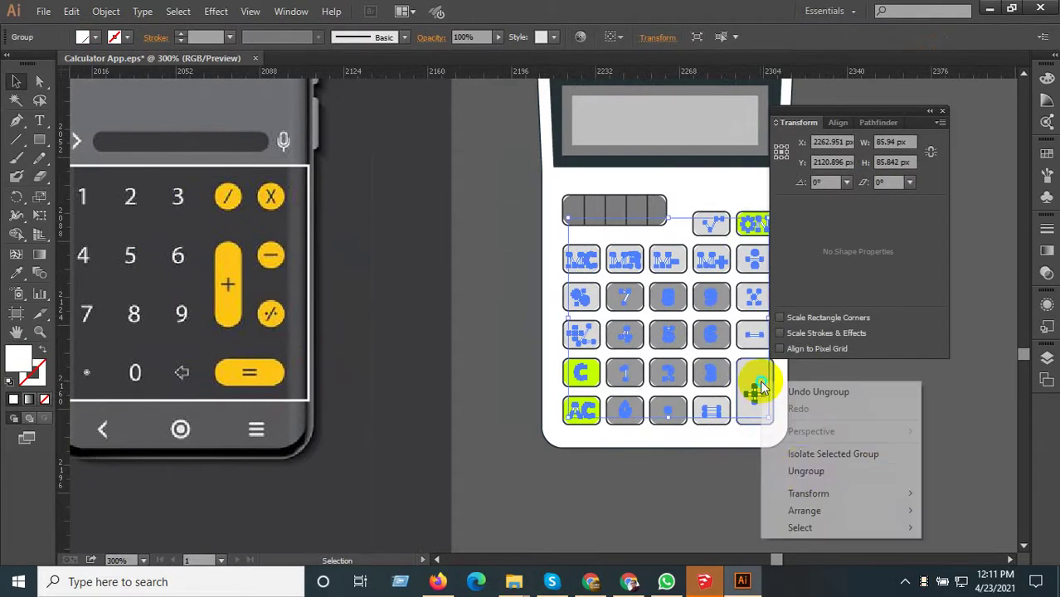
{"action": "left_click", "coordinate": [838, 470]}
{"action": "left_click", "coordinate": [835, 461]}
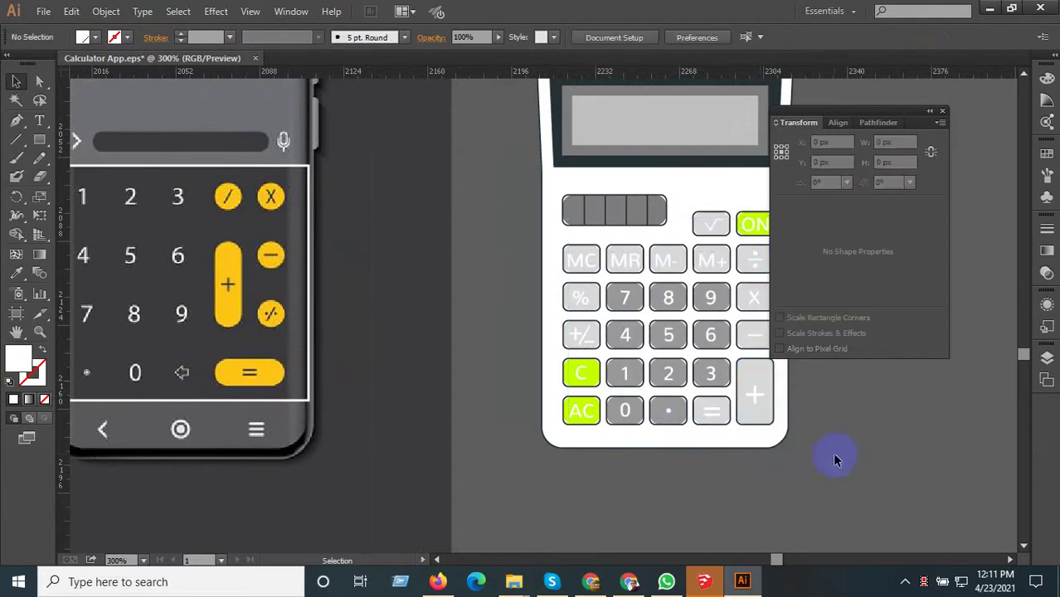
- Select the tall plus key and Alt-drag a copy to the calculator's left
{"action": "left_click", "coordinate": [751, 399]}
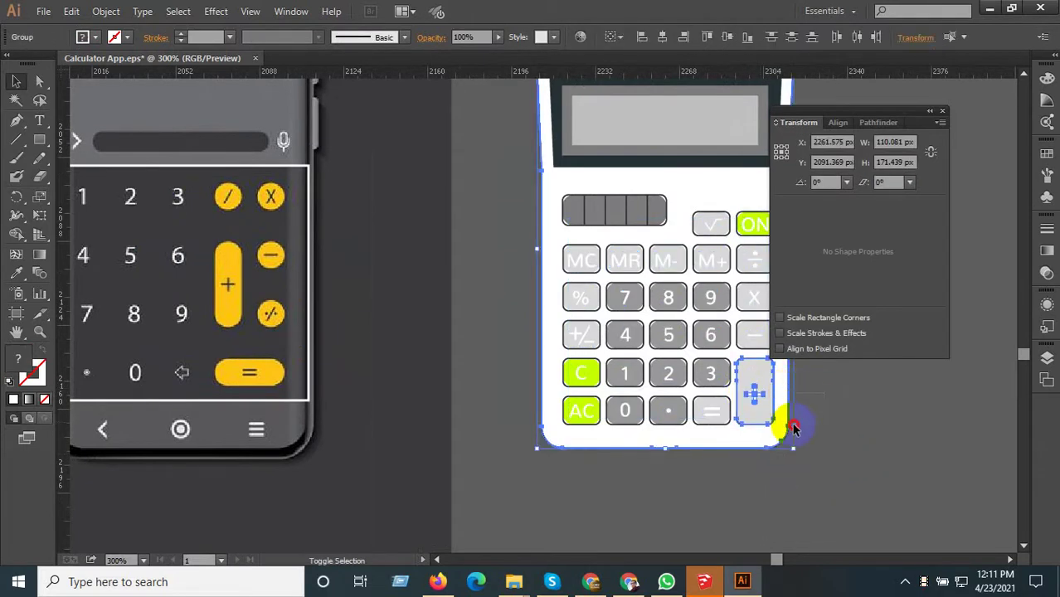
{"action": "left_click_drag", "start_coordinate": [784, 442], "coordinate": [793, 448]}
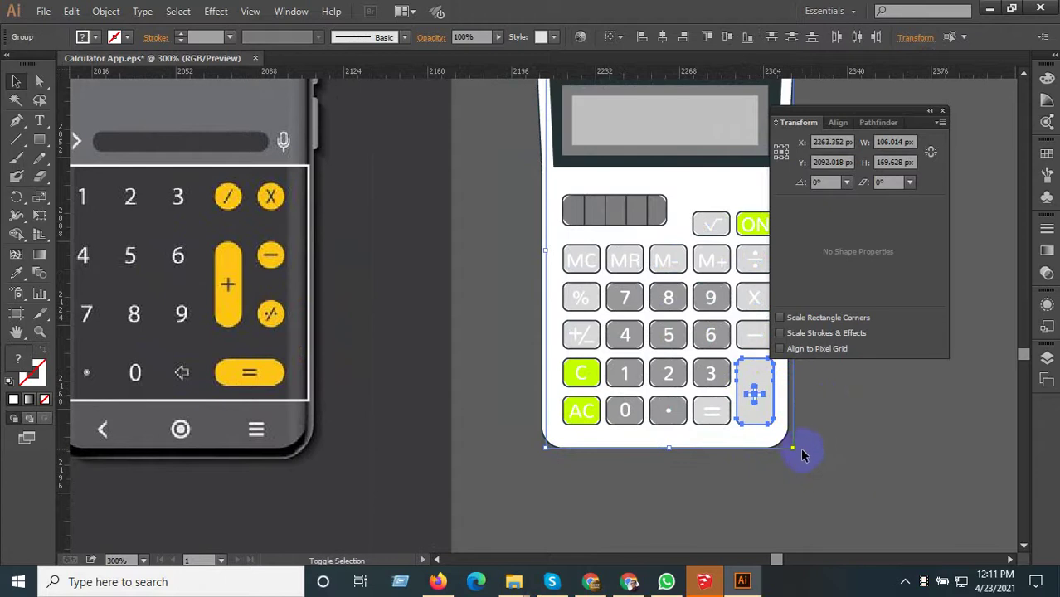
{"action": "key", "text": "ctrl+z"}
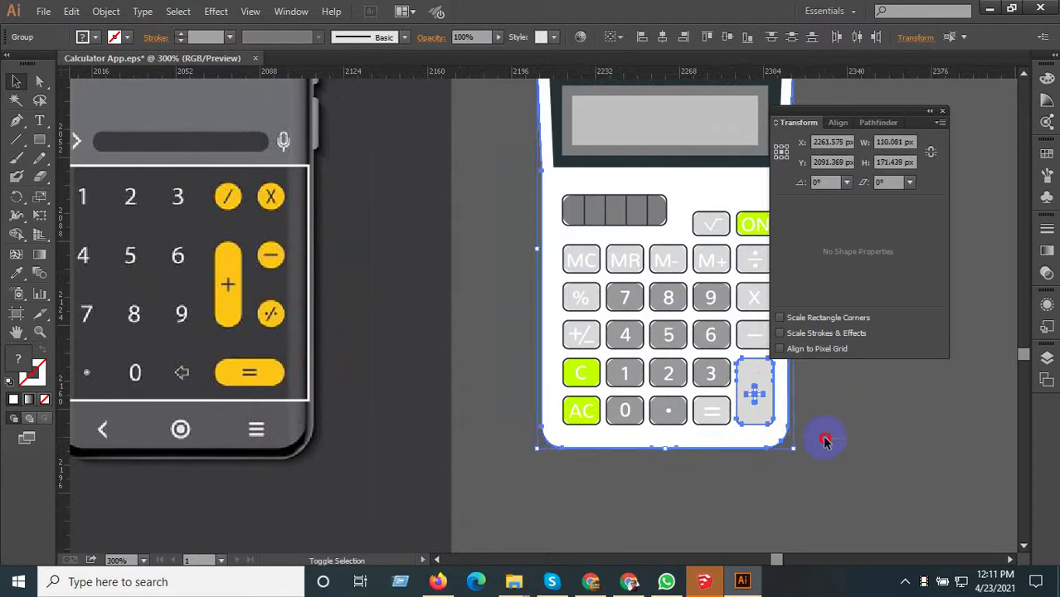
{"action": "key", "text": "ctrl+shift+z"}
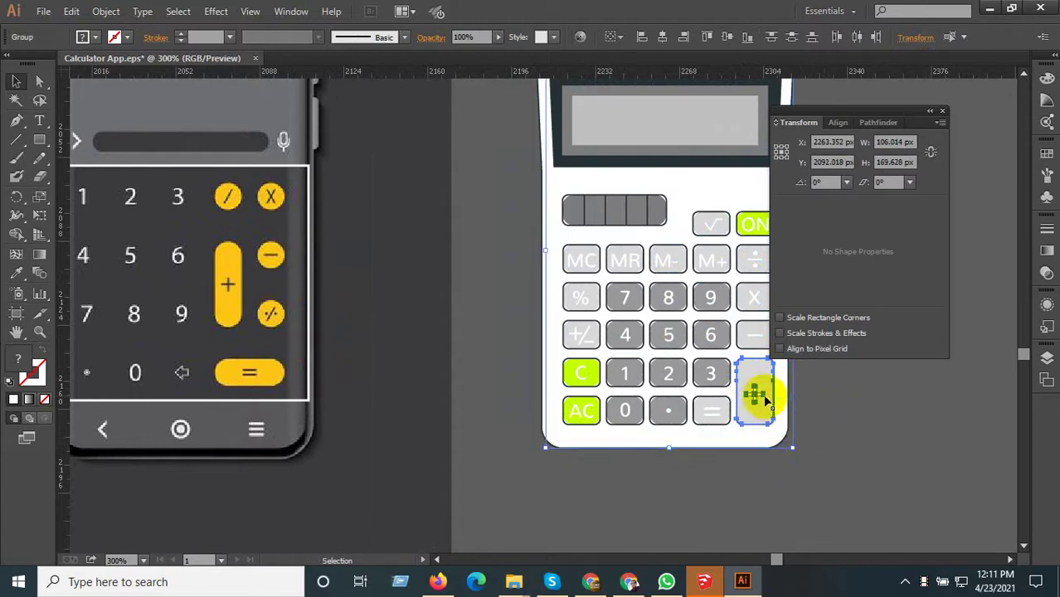
{"action": "left_click_drag", "start_coordinate": [767, 401], "coordinate": [512, 399]}
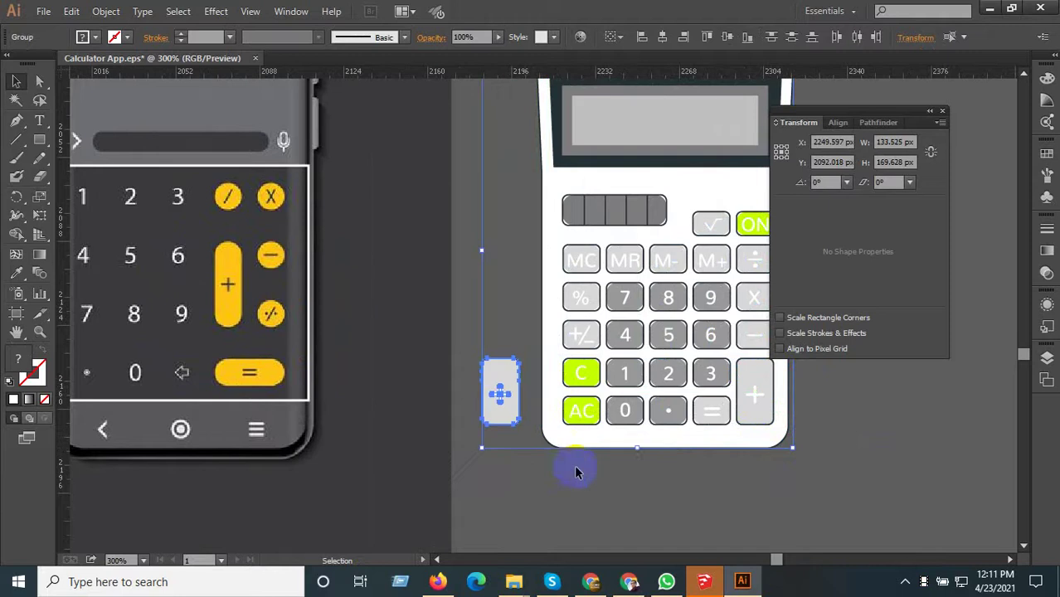
{"action": "left_click_drag", "start_coordinate": [561, 488], "coordinate": [575, 493]}
{"action": "left_click", "coordinate": [578, 486]}
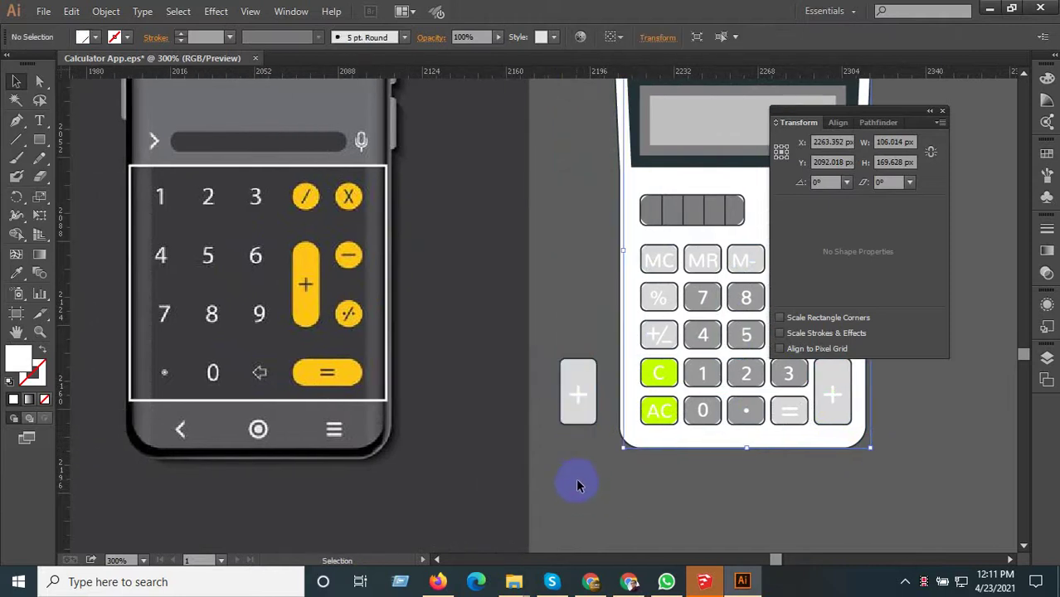
{"action": "left_click", "coordinate": [562, 400]}
{"action": "left_click_drag", "start_coordinate": [583, 390], "coordinate": [314, 286]}
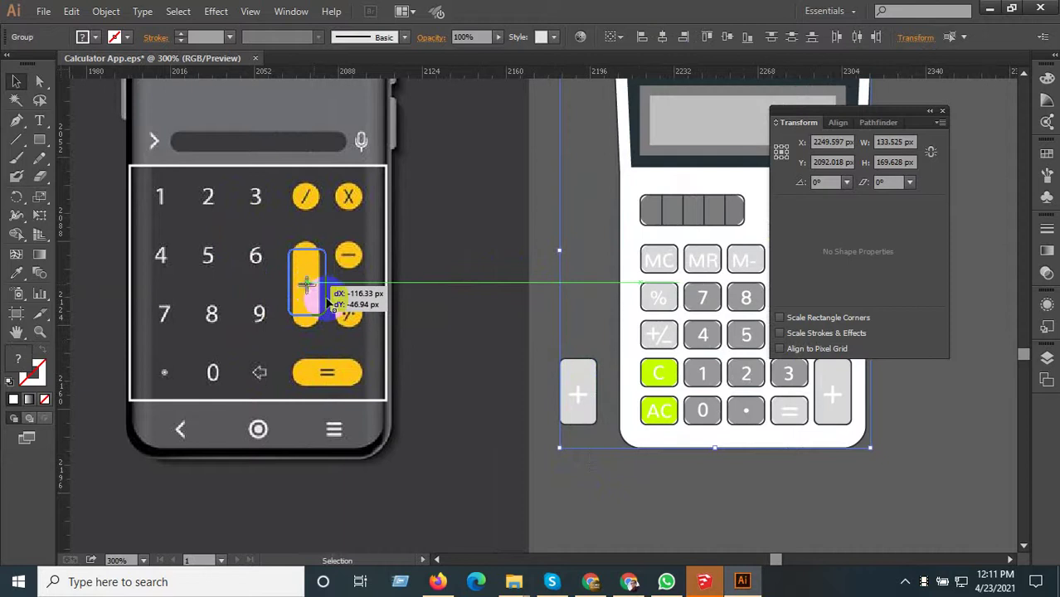
{"action": "left_click_drag", "start_coordinate": [473, 359], "coordinate": [574, 373]}
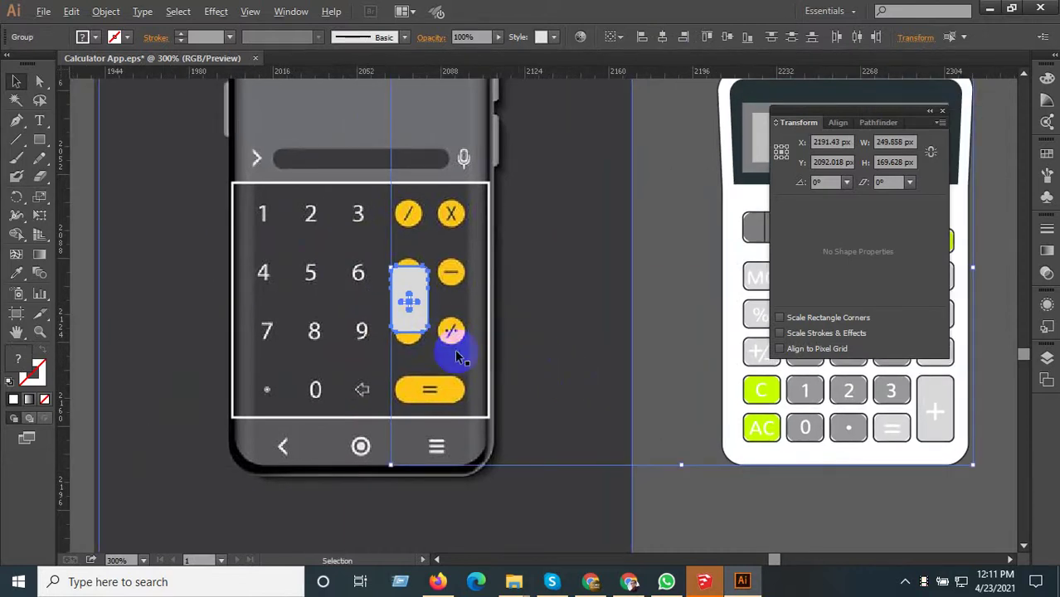
{"action": "scroll", "coordinate": [408, 299], "scroll_direction": "up", "scroll_amount": 3}
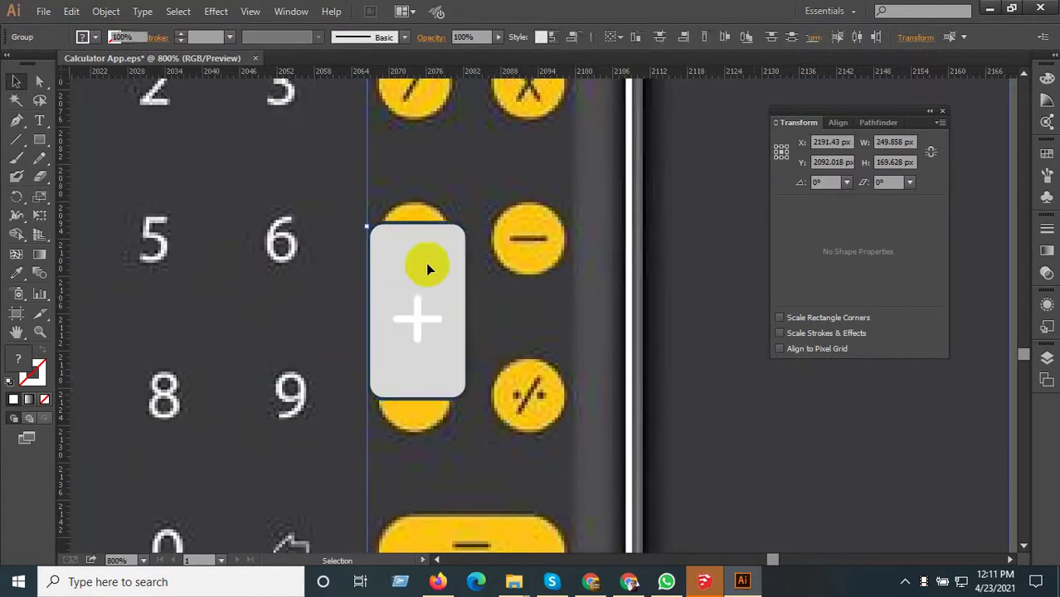
{"action": "left_click", "coordinate": [445, 327]}
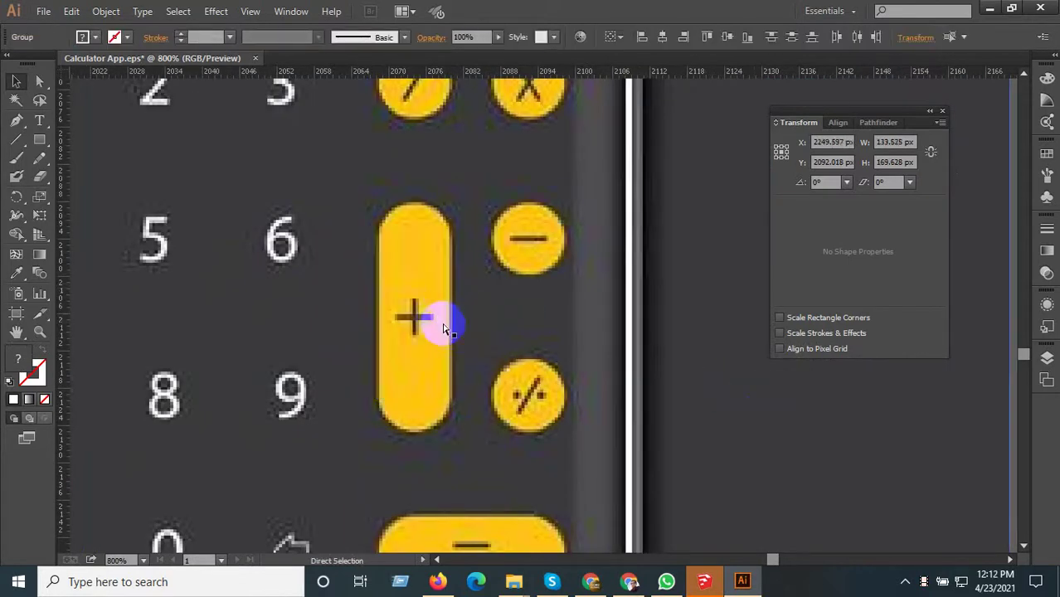
{"action": "scroll", "coordinate": [445, 328], "scroll_direction": "down", "scroll_amount": 10}
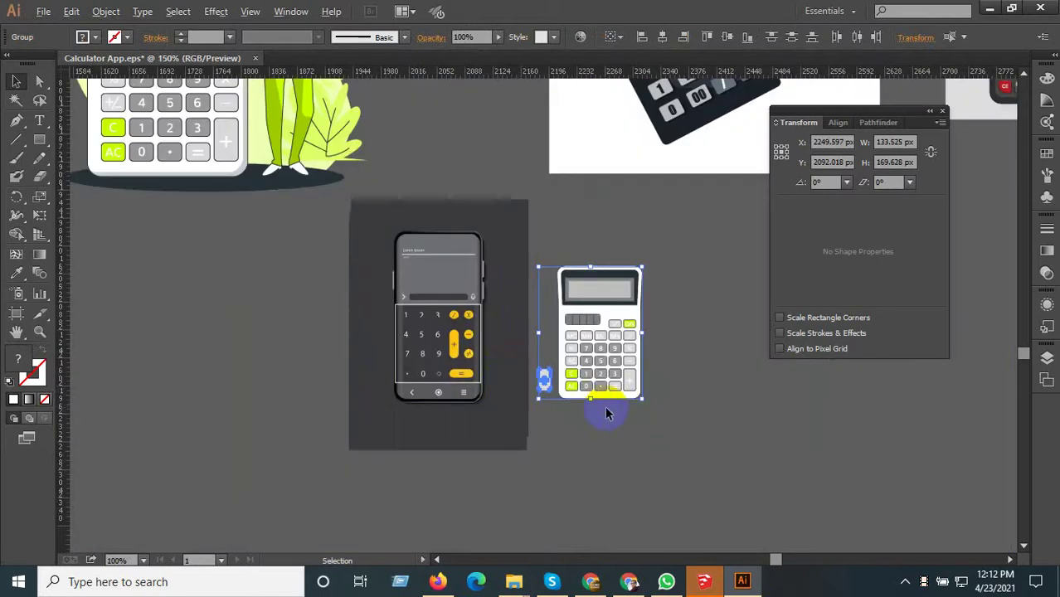
{"action": "scroll", "coordinate": [607, 415], "scroll_direction": "up", "scroll_amount": 1}
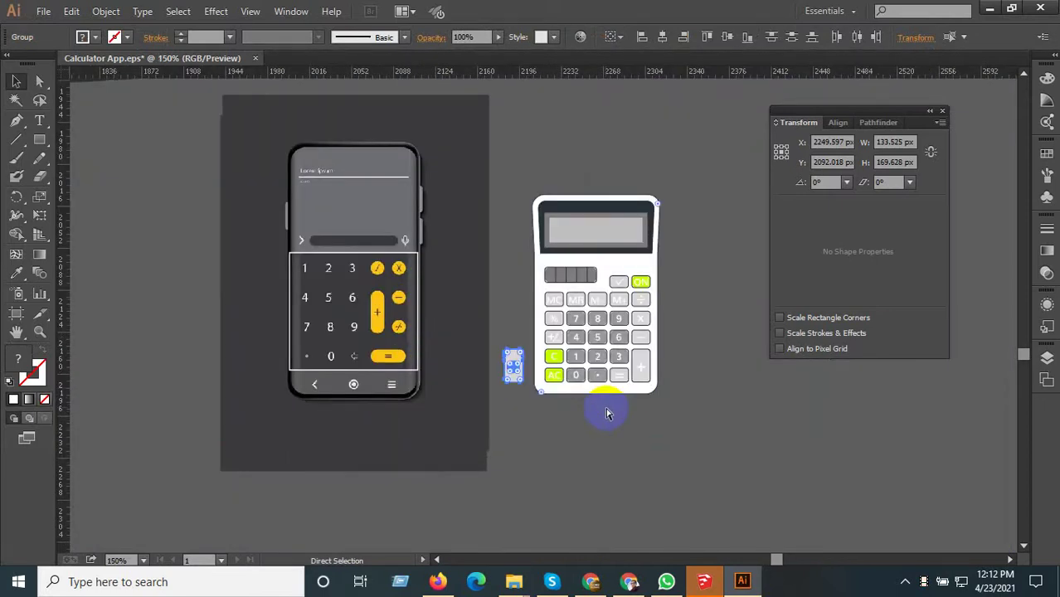
{"action": "left_click", "coordinate": [607, 412]}
{"action": "scroll", "coordinate": [510, 407], "scroll_direction": "up", "scroll_amount": 1}
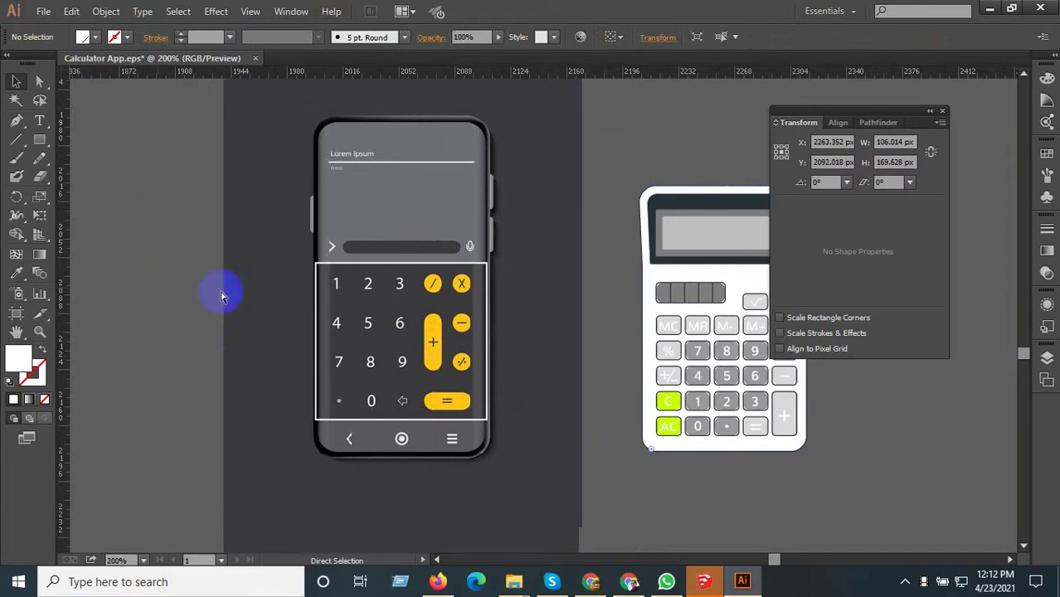
{"action": "left_click", "coordinate": [362, 288]}
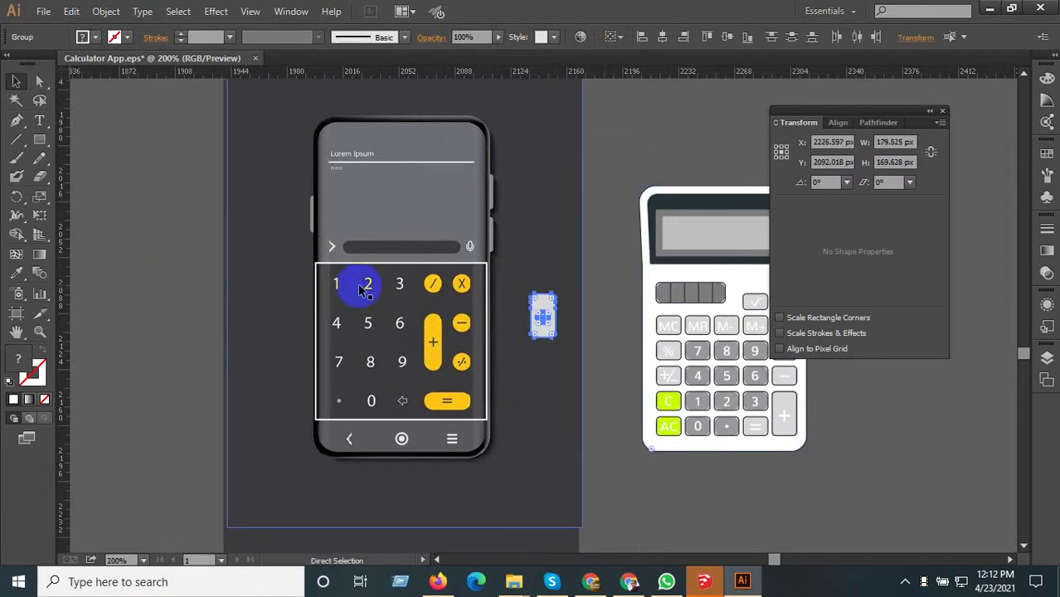
{"action": "left_click", "coordinate": [738, 414]}
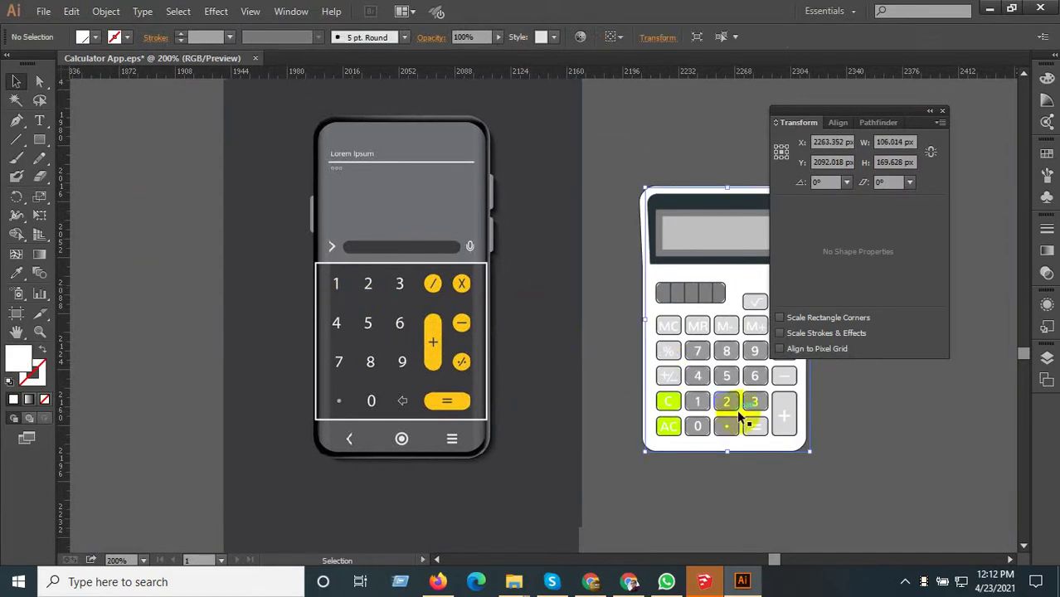
{"action": "scroll", "coordinate": [419, 409], "scroll_direction": "down", "scroll_amount": 2}
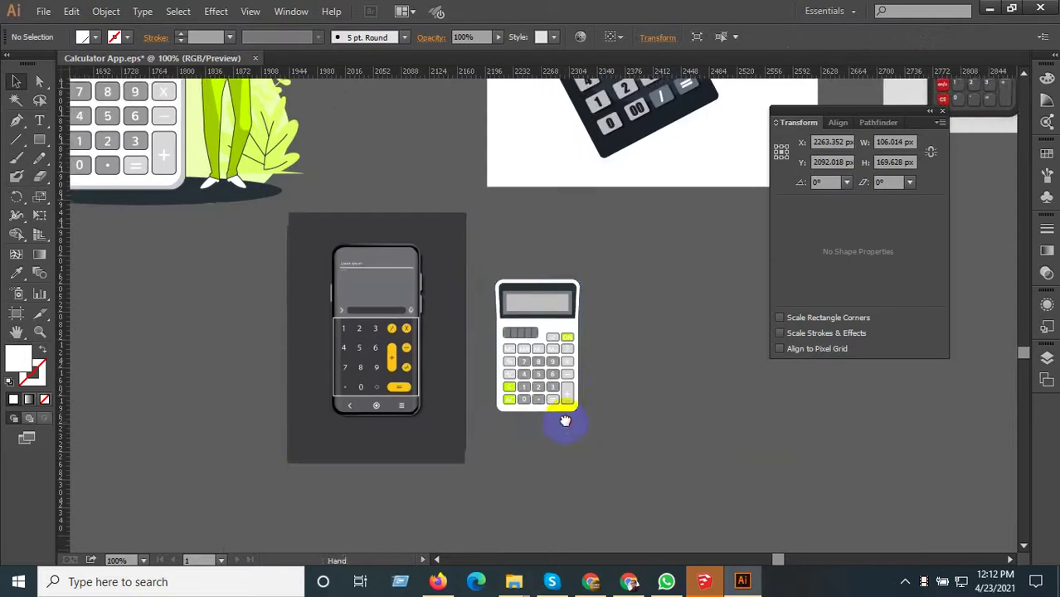
{"action": "scroll", "coordinate": [628, 401], "scroll_direction": "up", "scroll_amount": 1}
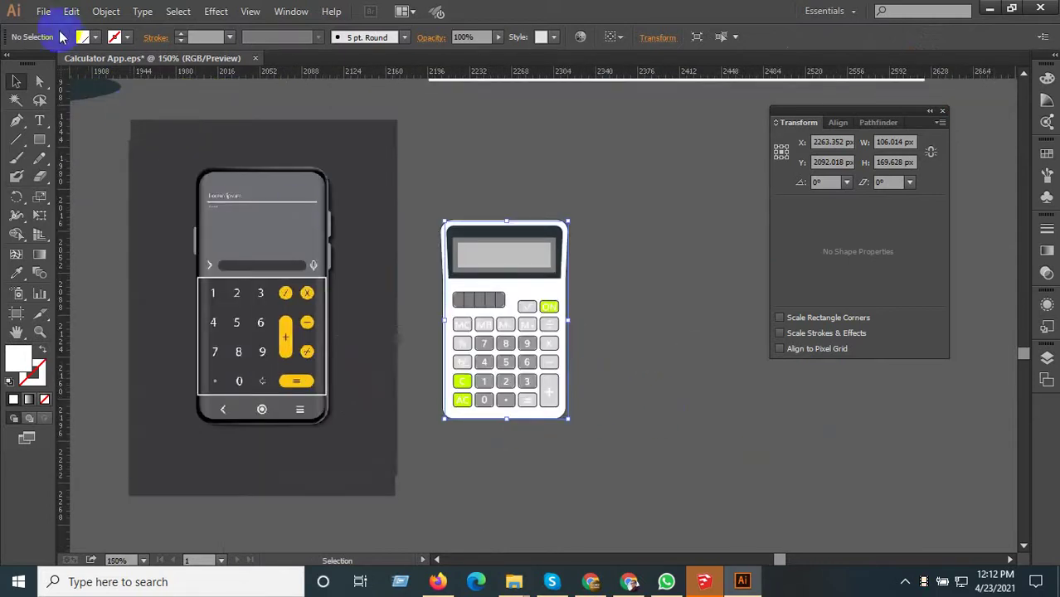
{"action": "left_click", "coordinate": [36, 82]}
{"action": "left_click", "coordinate": [451, 156]}
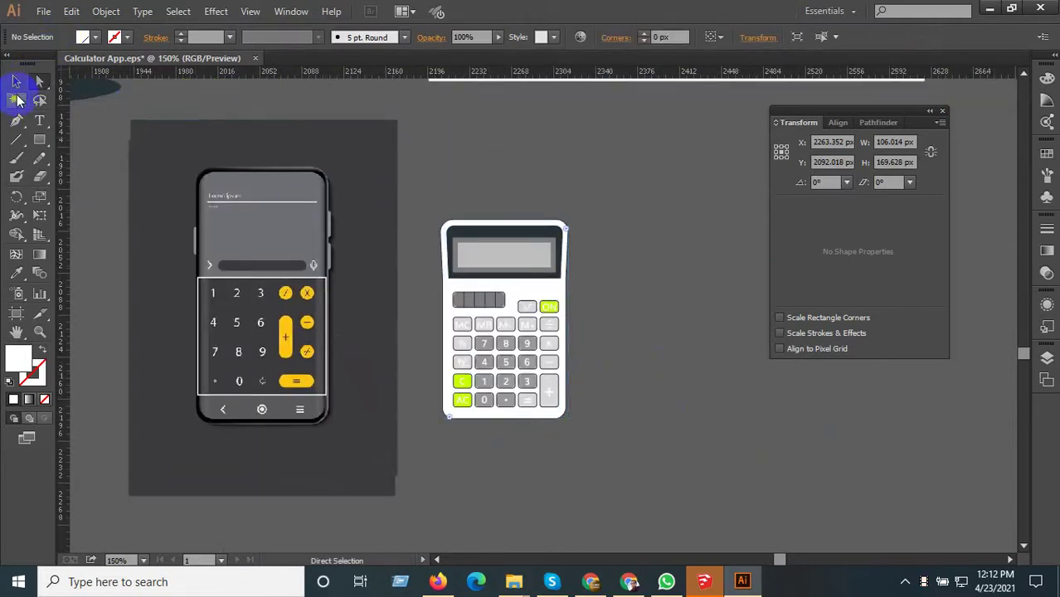
{"action": "left_click", "coordinate": [16, 82]}
- Zoom in and select the light calculator's tall + key group
{"action": "scroll", "coordinate": [576, 398], "scroll_direction": "up", "scroll_amount": 3}
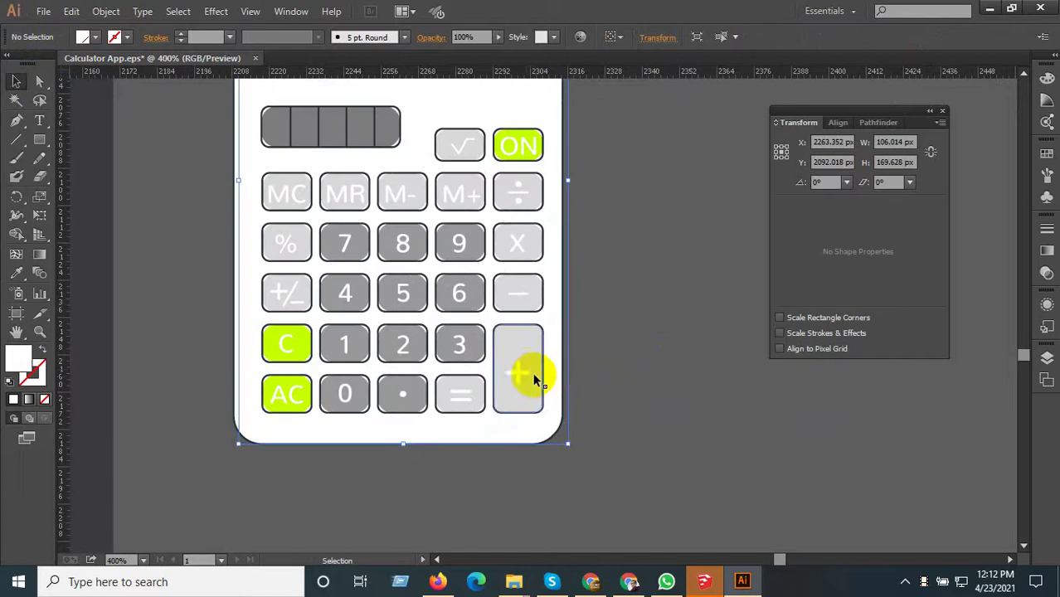
{"action": "left_click", "coordinate": [518, 370]}
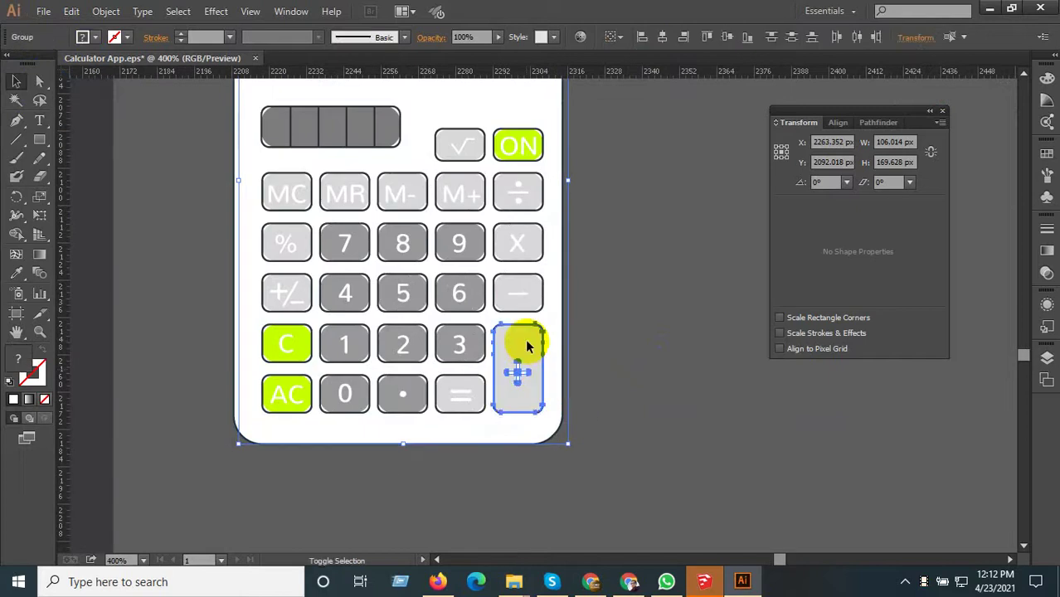
{"action": "left_click", "coordinate": [606, 379]}
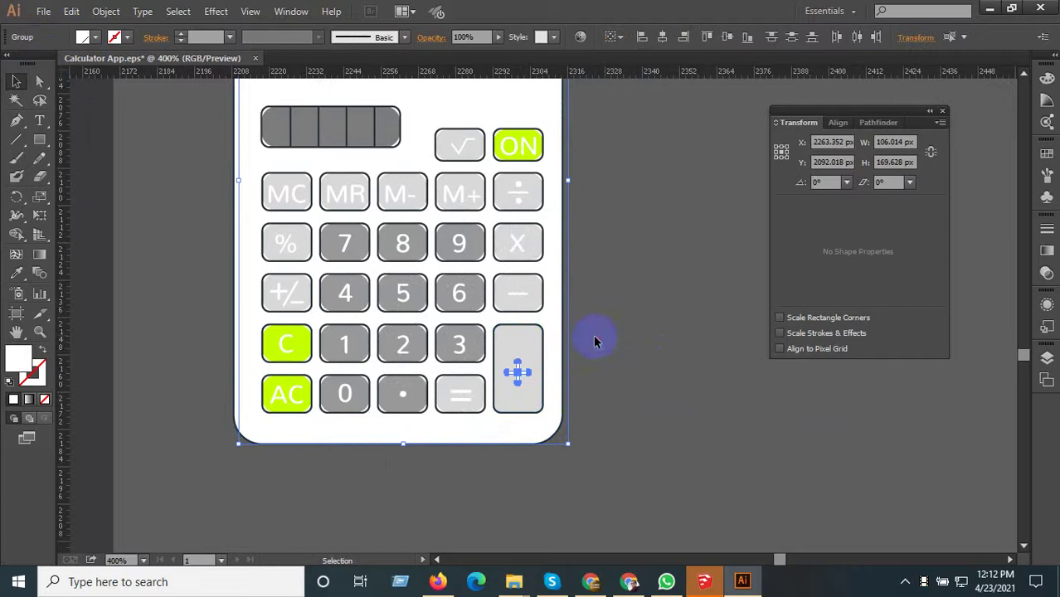
{"action": "left_click_drag", "start_coordinate": [239, 372], "coordinate": [611, 371]}
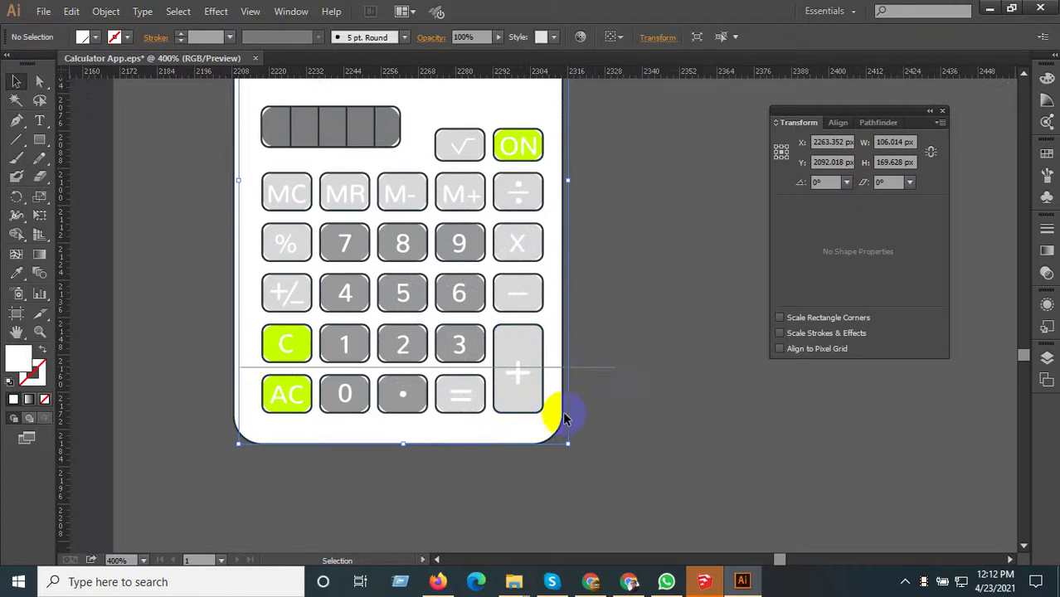
{"action": "left_click_drag", "start_coordinate": [564, 419], "coordinate": [561, 448]}
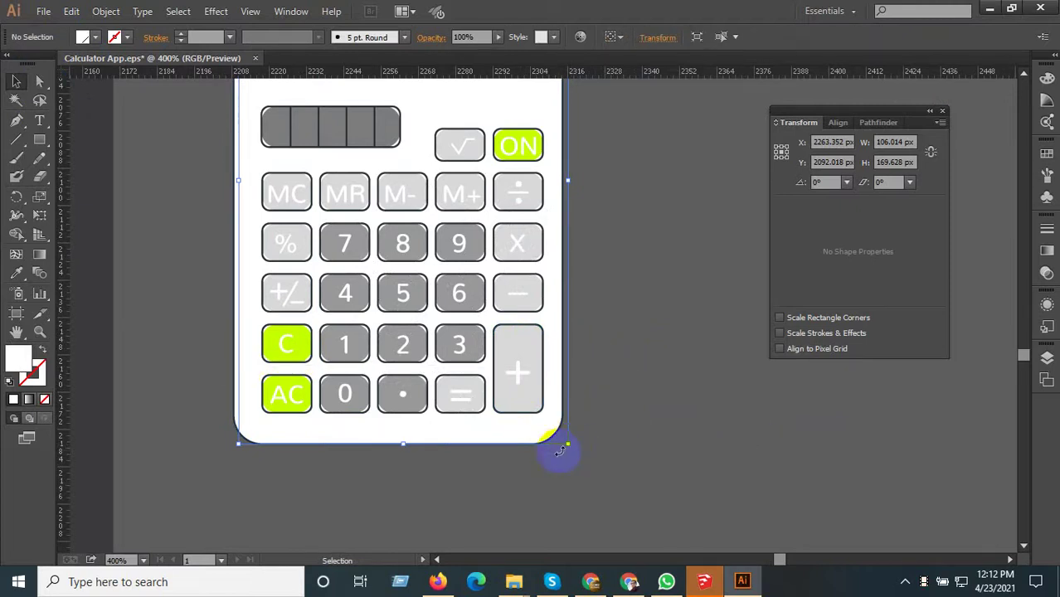
{"action": "left_click_drag", "start_coordinate": [570, 446], "coordinate": [721, 508]}
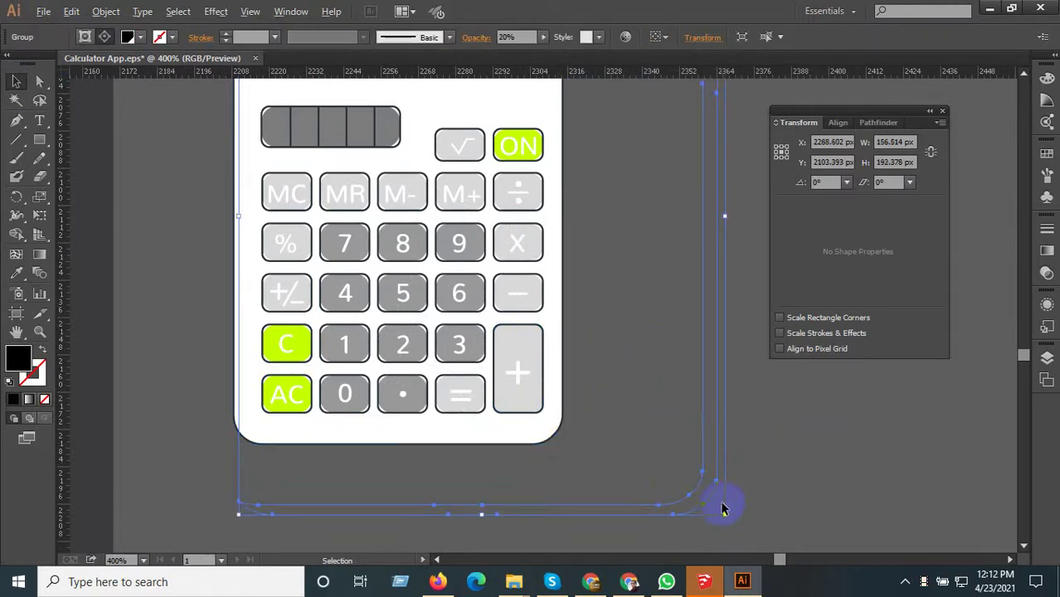
{"action": "scroll", "coordinate": [722, 507], "scroll_direction": "down", "scroll_amount": 1}
{"action": "left_click", "coordinate": [721, 508]}
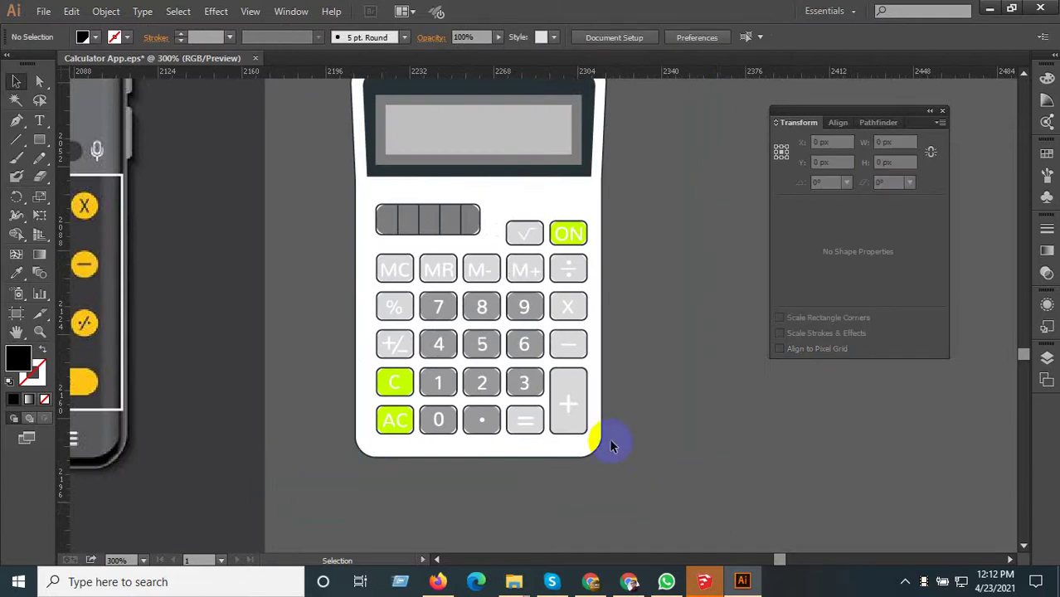
{"action": "scroll", "coordinate": [583, 413], "scroll_direction": "up", "scroll_amount": 3}
{"action": "left_click", "coordinate": [572, 407]}
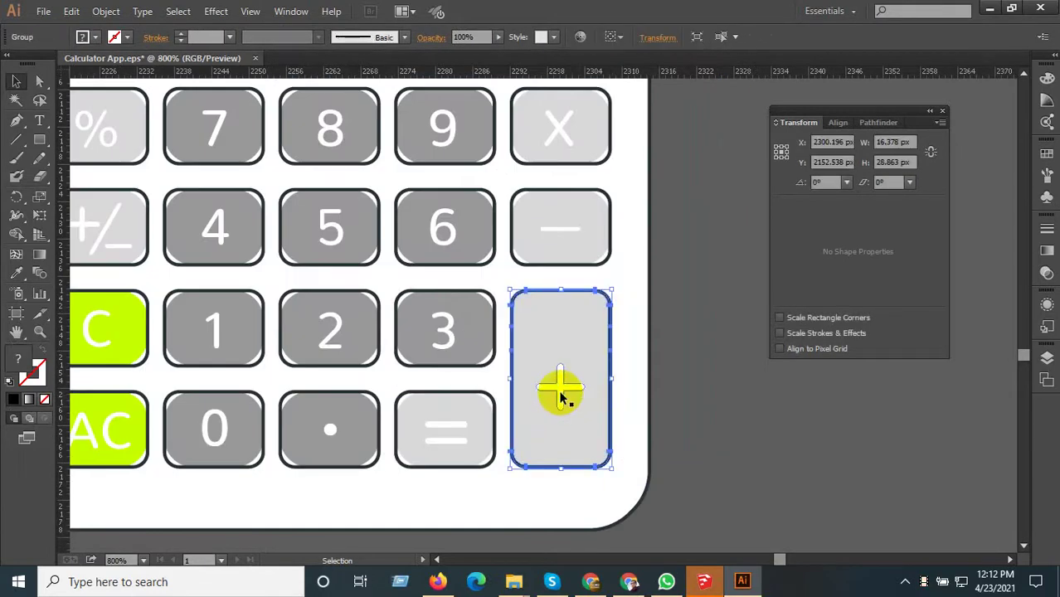
{"action": "scroll", "coordinate": [580, 403], "scroll_direction": "down", "scroll_amount": 3}
- Drag the + key group over the phone keypad's yellow plus button
{"action": "scroll", "coordinate": [626, 406], "scroll_direction": "down", "scroll_amount": 1}
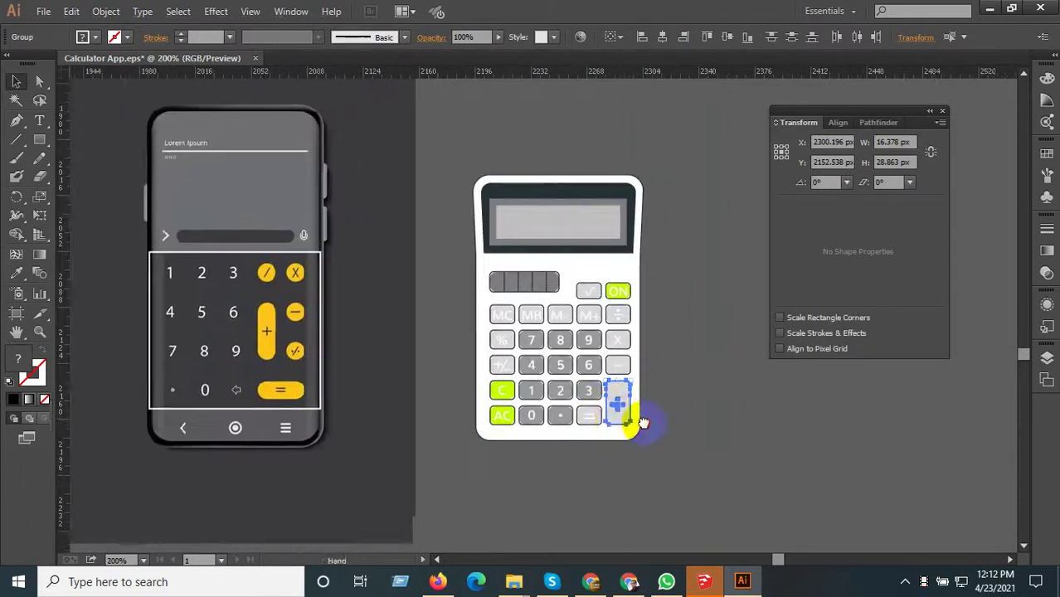
{"action": "scroll", "coordinate": [634, 421], "scroll_direction": "down", "scroll_amount": 1}
{"action": "left_click_drag", "start_coordinate": [723, 431], "coordinate": [380, 353]}
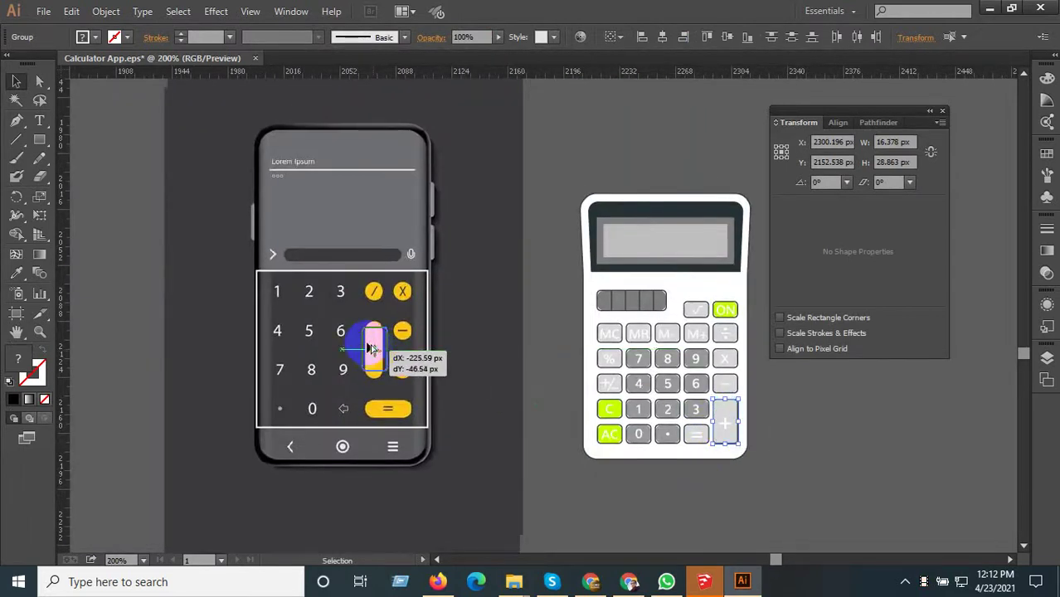
{"action": "left_click_drag", "start_coordinate": [372, 349], "coordinate": [377, 345]}
{"action": "scroll", "coordinate": [377, 345], "scroll_direction": "up", "scroll_amount": 2}
{"action": "scroll", "coordinate": [386, 358], "scroll_direction": "up", "scroll_amount": 2}
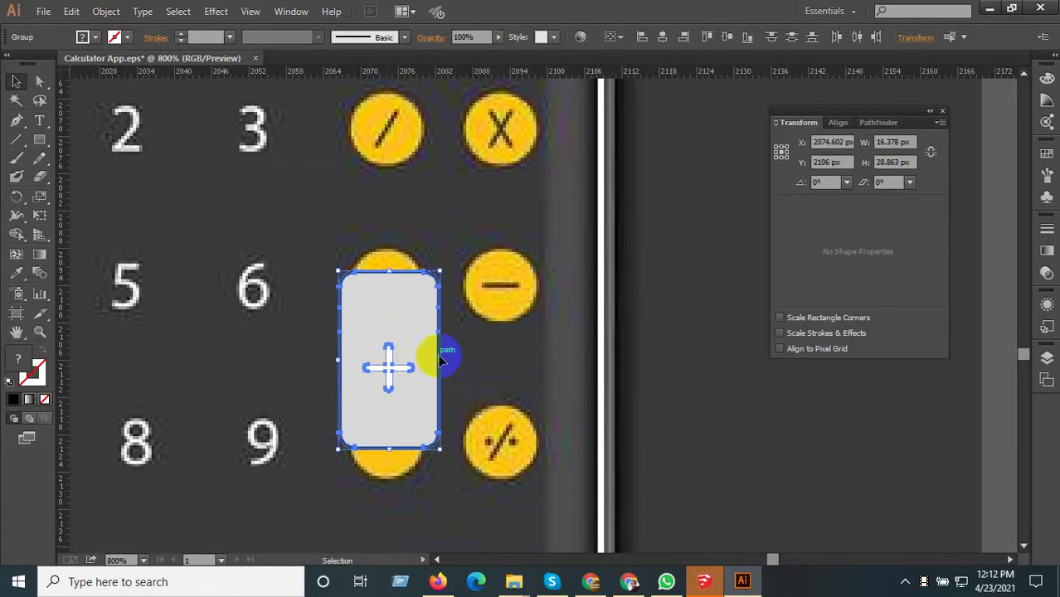
- Narrow and stretch the + key taller to 13.046 × 33.775 px to cover the button
{"action": "left_click", "coordinate": [423, 346]}
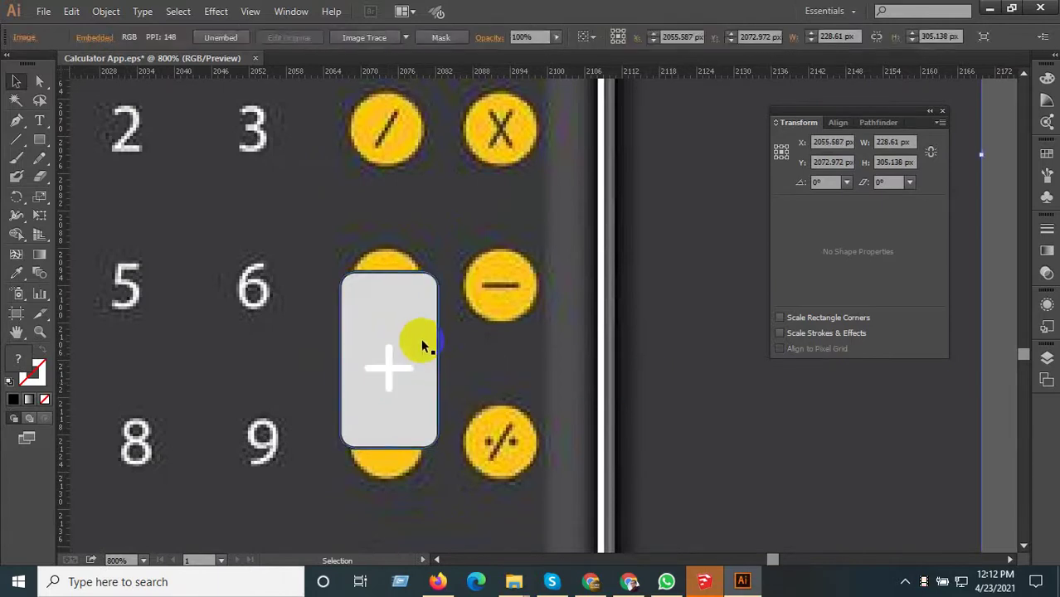
{"action": "left_click", "coordinate": [440, 367]}
{"action": "left_click_drag", "start_coordinate": [443, 360], "coordinate": [429, 362]}
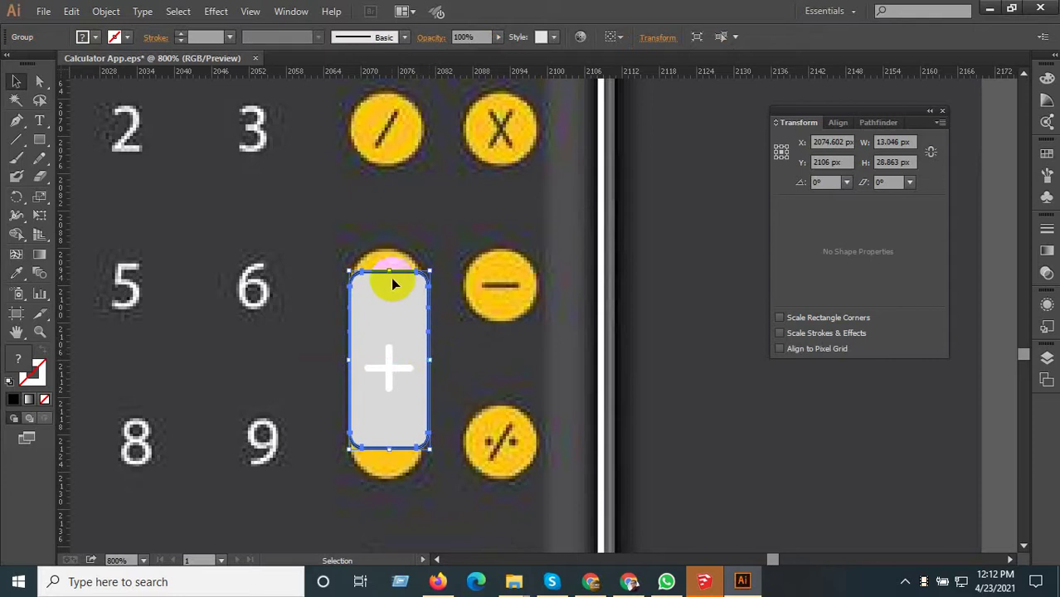
{"action": "left_click_drag", "start_coordinate": [390, 274], "coordinate": [393, 257]}
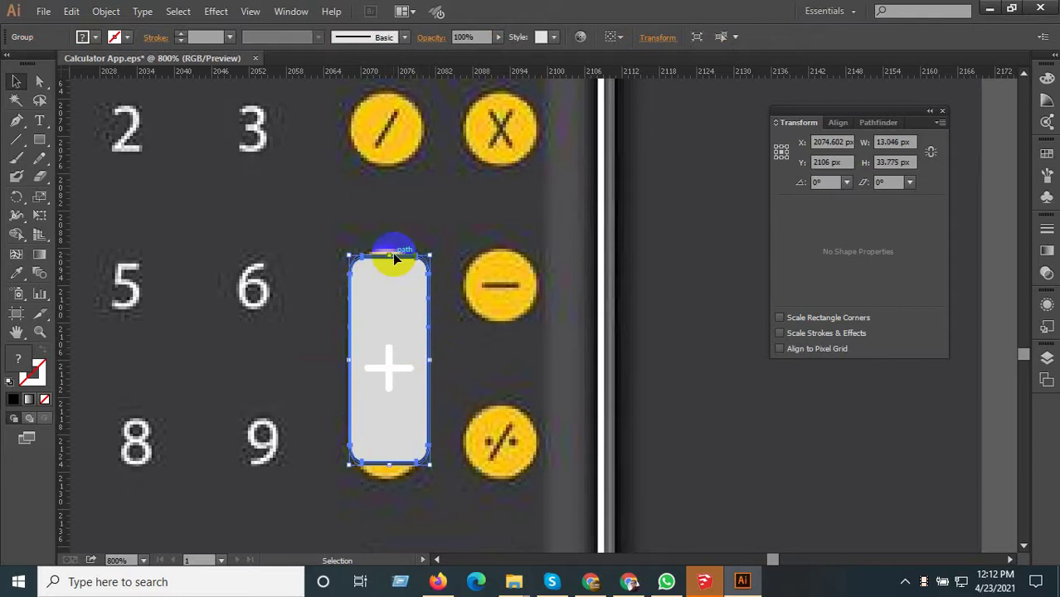
{"action": "scroll", "coordinate": [428, 333], "scroll_direction": "down", "scroll_amount": 4, "text": "alt"}
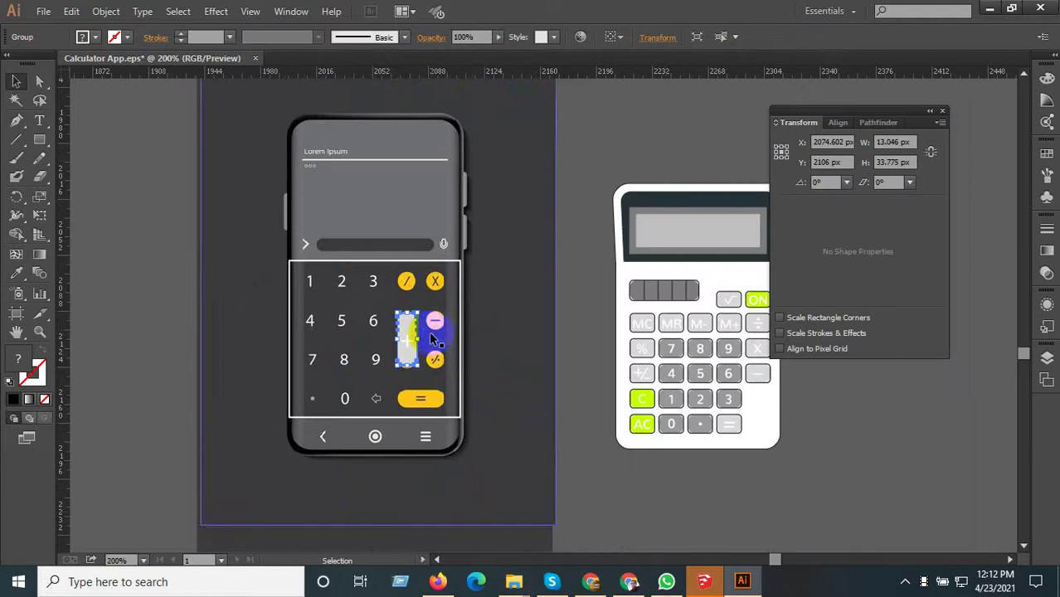
{"action": "left_click", "coordinate": [757, 492]}
{"action": "scroll", "coordinate": [868, 463], "scroll_direction": "up", "scroll_amount": 1, "text": "alt"}
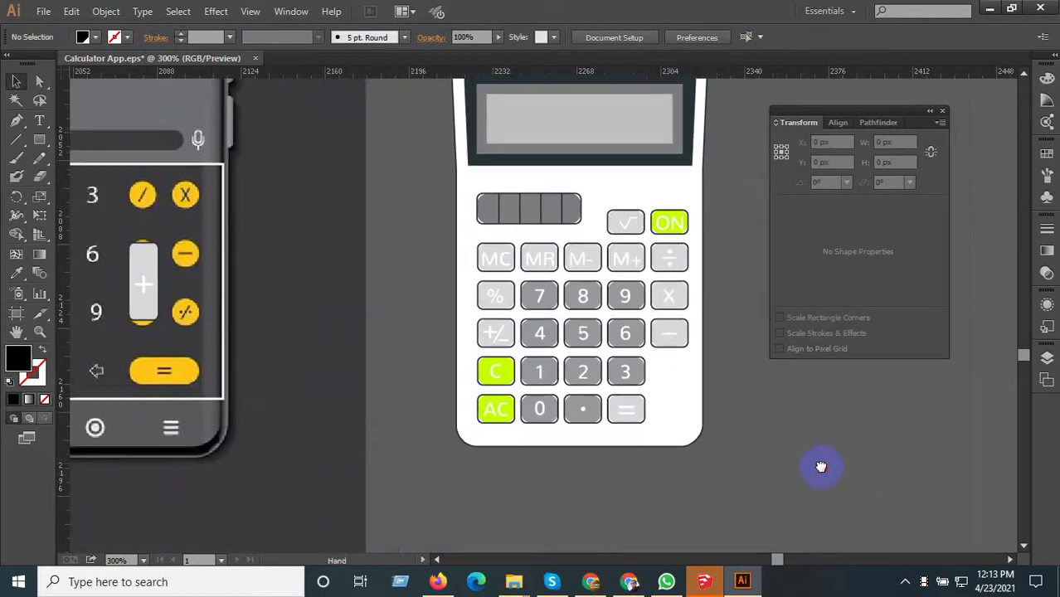
- Undo the earlier move and Alt-drag a copy of the + key onto the phone's plus button
{"action": "mouse_move", "coordinate": [867, 463]}
{"action": "left_mouse_down"}
{"action": "mouse_move", "coordinate": [817, 488]}
{"action": "mouse_move", "coordinate": [829, 487]}
{"action": "mouse_move", "coordinate": [805, 480]}
{"action": "left_mouse_up"}
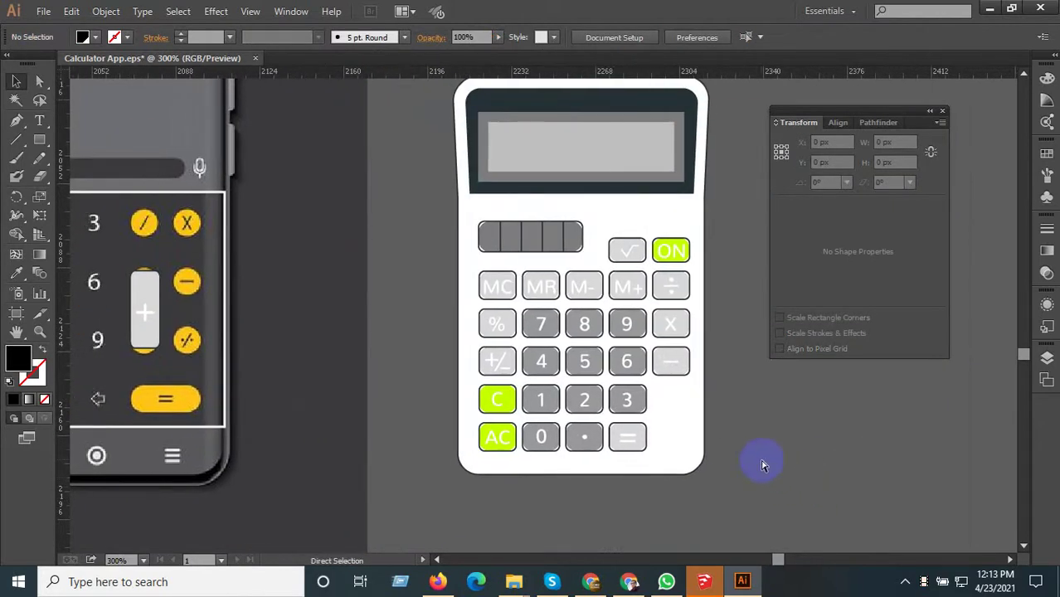
{"action": "key", "text": "ctrl+z"}
{"action": "key", "text": "ctrl+shift+z"}
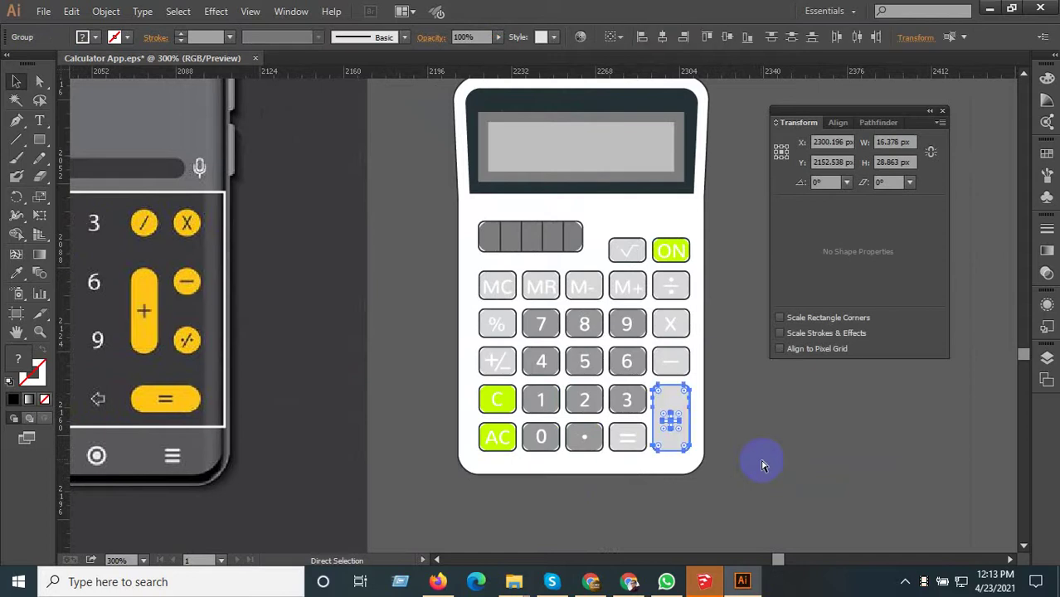
{"action": "left_click_drag", "start_coordinate": [670, 420], "coordinate": [138, 309]}
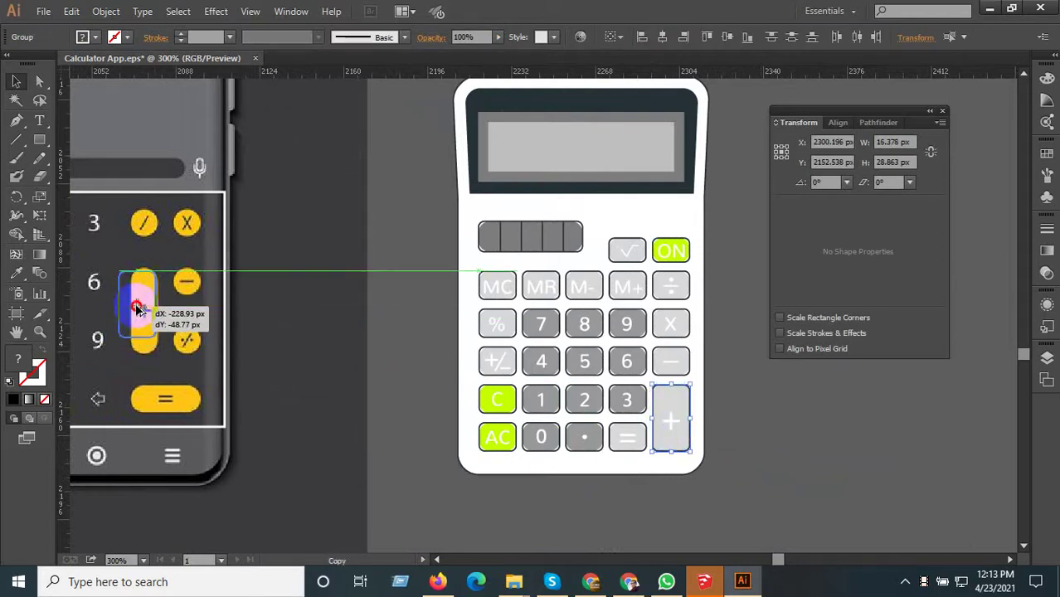
- Narrow the copied + key using its side handle
{"action": "scroll", "coordinate": [407, 374], "scroll_direction": "left", "scroll_amount": 3}
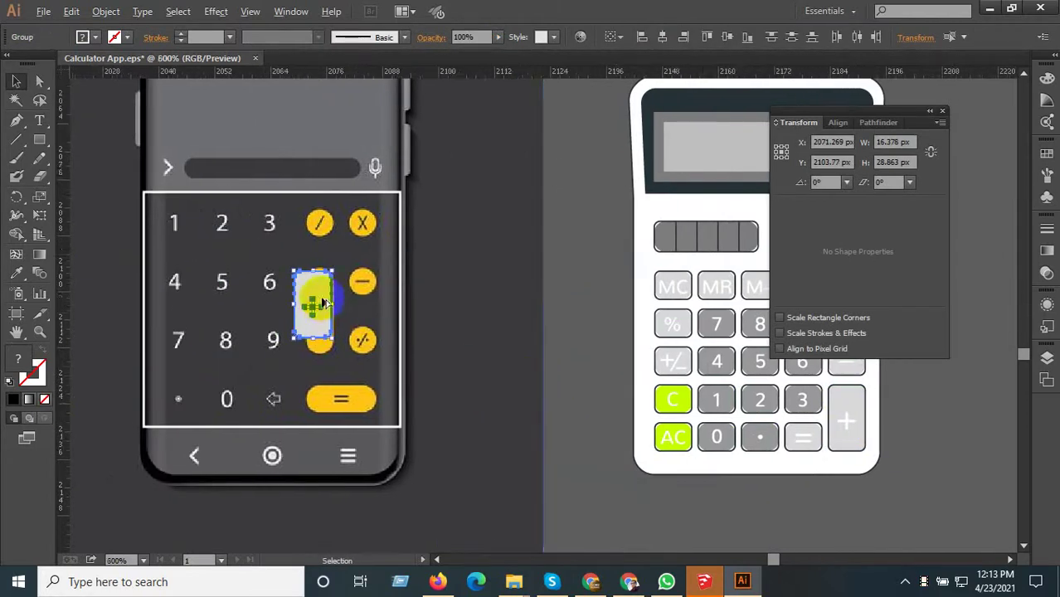
{"action": "scroll", "coordinate": [305, 299], "scroll_direction": "up", "scroll_amount": 3}
{"action": "left_click", "coordinate": [935, 427]}
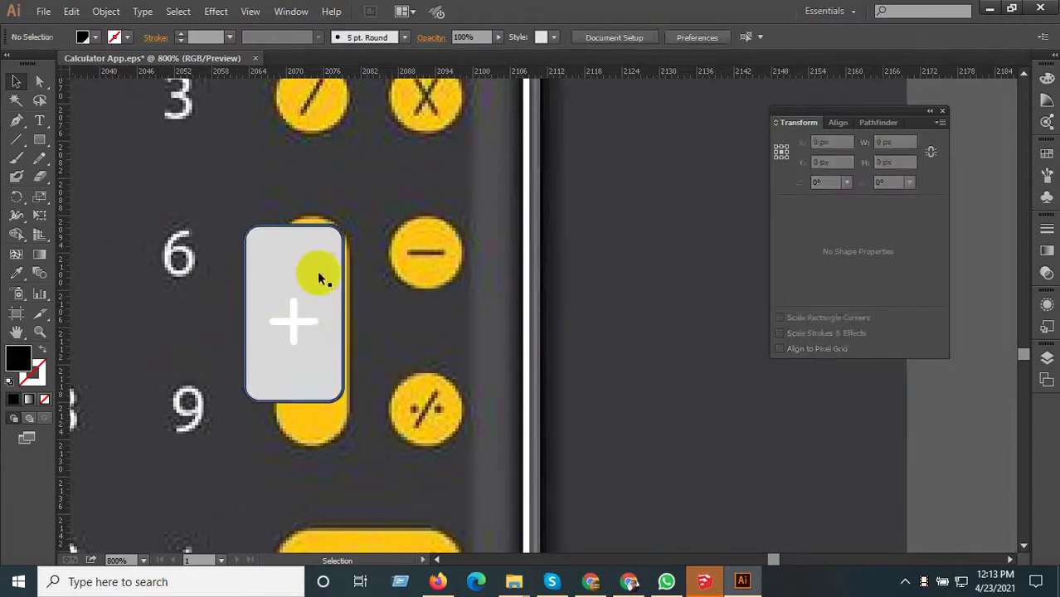
{"action": "left_click", "coordinate": [324, 304]}
{"action": "left_click_drag", "start_coordinate": [346, 313], "coordinate": [334, 316]}
- Nudge the 12.963 × 31.963 px + key into place over the phone's plus button
{"action": "scroll", "coordinate": [284, 313], "scroll_direction": "up", "scroll_amount": 2}
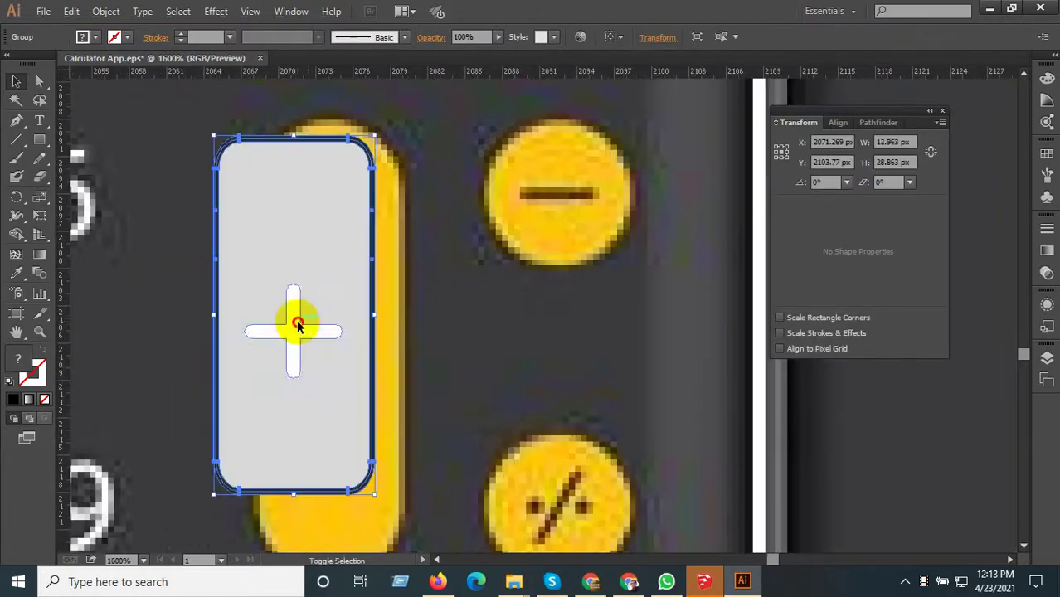
{"action": "left_click_drag", "start_coordinate": [297, 347], "coordinate": [343, 397]}
{"action": "scroll", "coordinate": [343, 397], "scroll_direction": "down", "scroll_amount": 2}
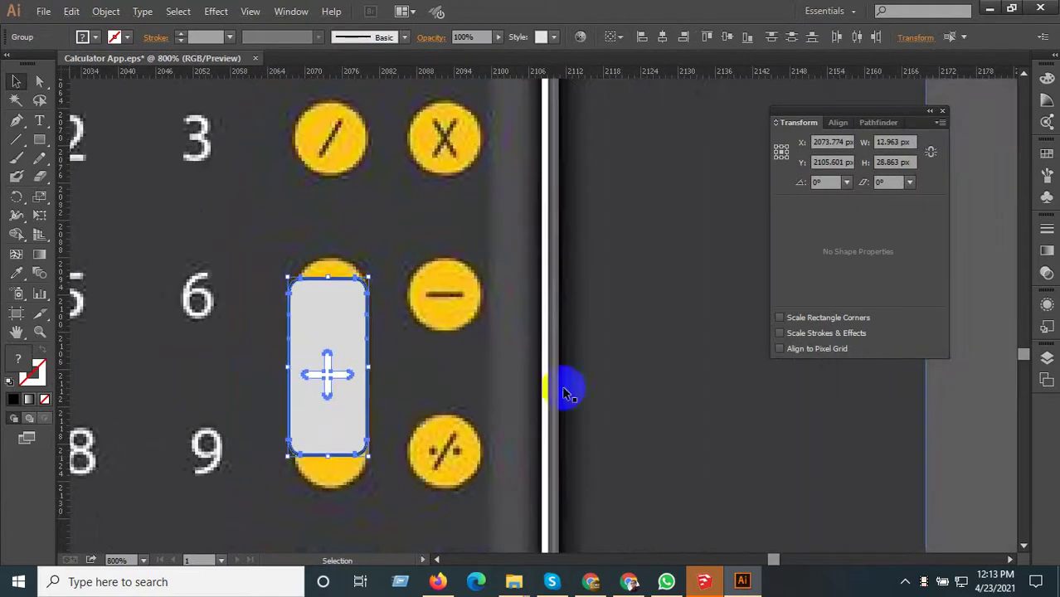
{"action": "left_click", "coordinate": [967, 457]}
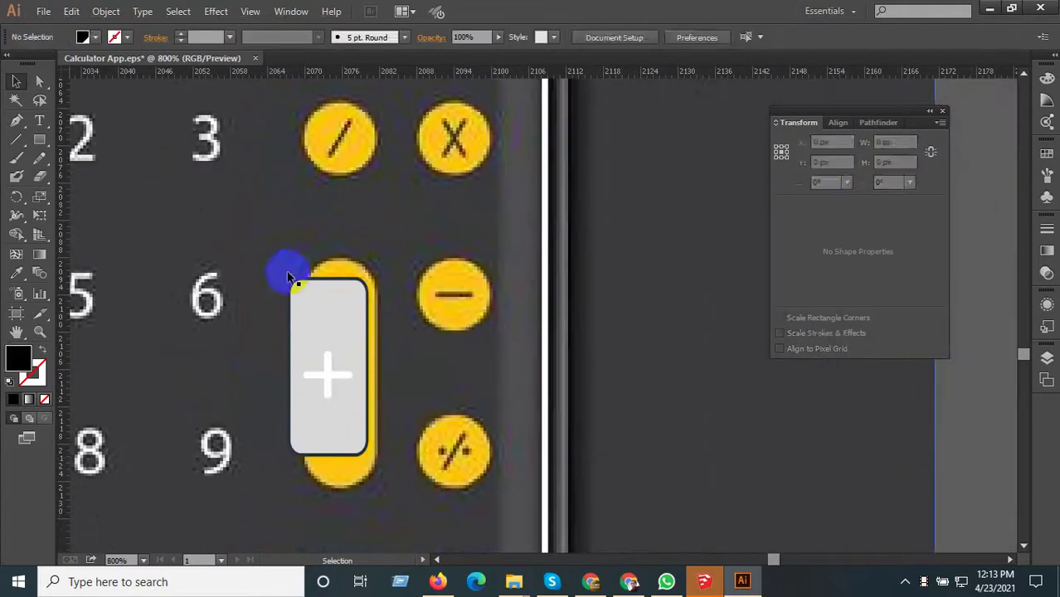
{"action": "mouse_move", "coordinate": [329, 296]}
{"action": "left_mouse_down"}
{"action": "mouse_move", "coordinate": [326, 279]}
{"action": "mouse_move", "coordinate": [343, 405]}
{"action": "left_mouse_up"}
{"action": "scroll", "coordinate": [343, 405], "scroll_direction": "down", "scroll_amount": 3}
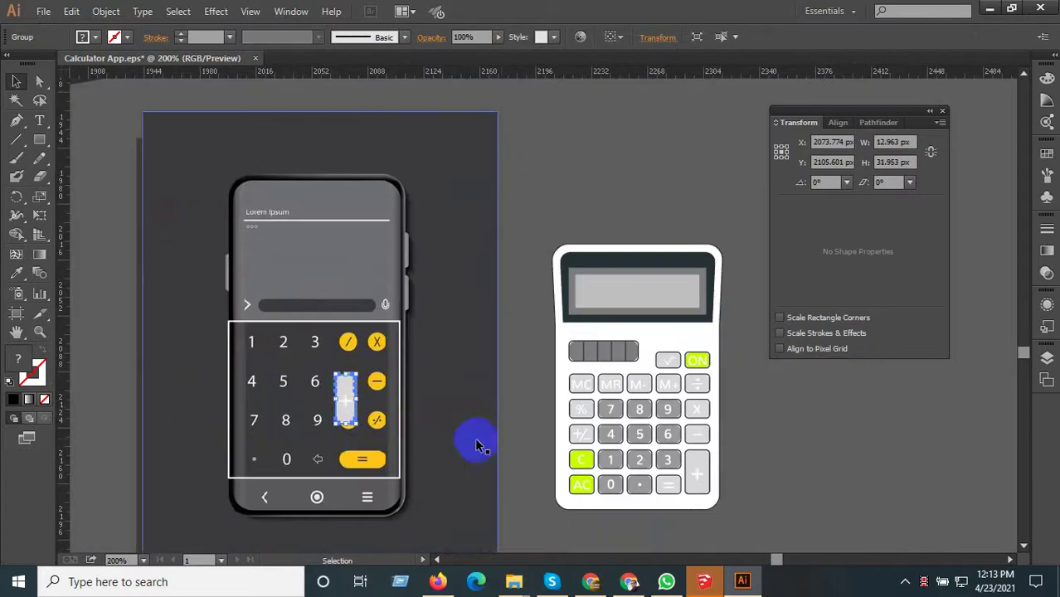
{"action": "left_click", "coordinate": [521, 429]}
{"action": "scroll", "coordinate": [460, 421], "scroll_direction": "up", "scroll_amount": 2}
- Zoom in on the light calculator's +/- key and marquee-select the whole key group
{"action": "scroll", "coordinate": [503, 437], "scroll_direction": "down", "scroll_amount": 1}
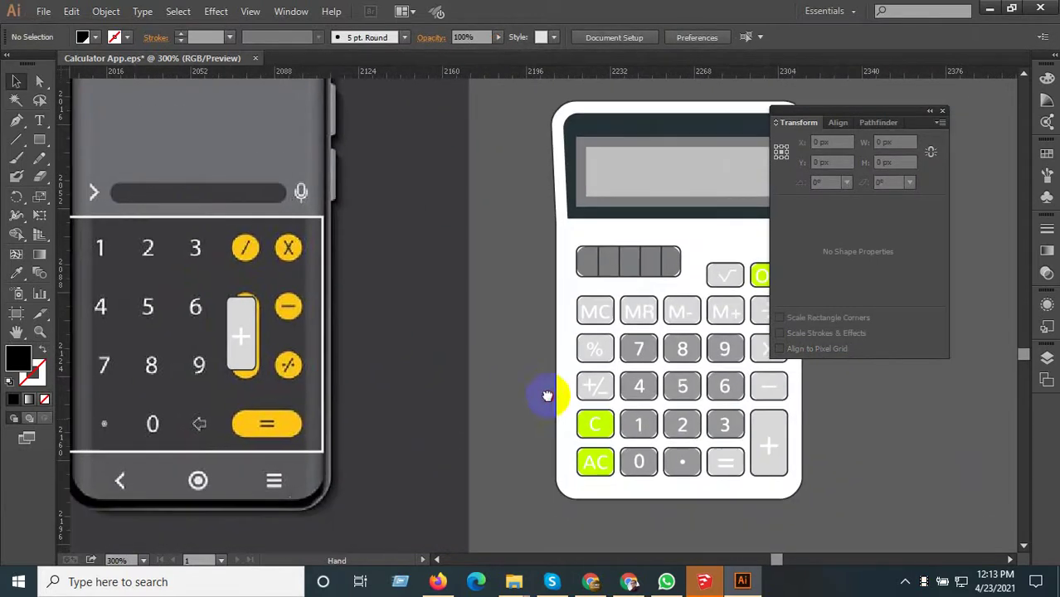
{"action": "left_click_drag", "start_coordinate": [542, 418], "coordinate": [505, 425]}
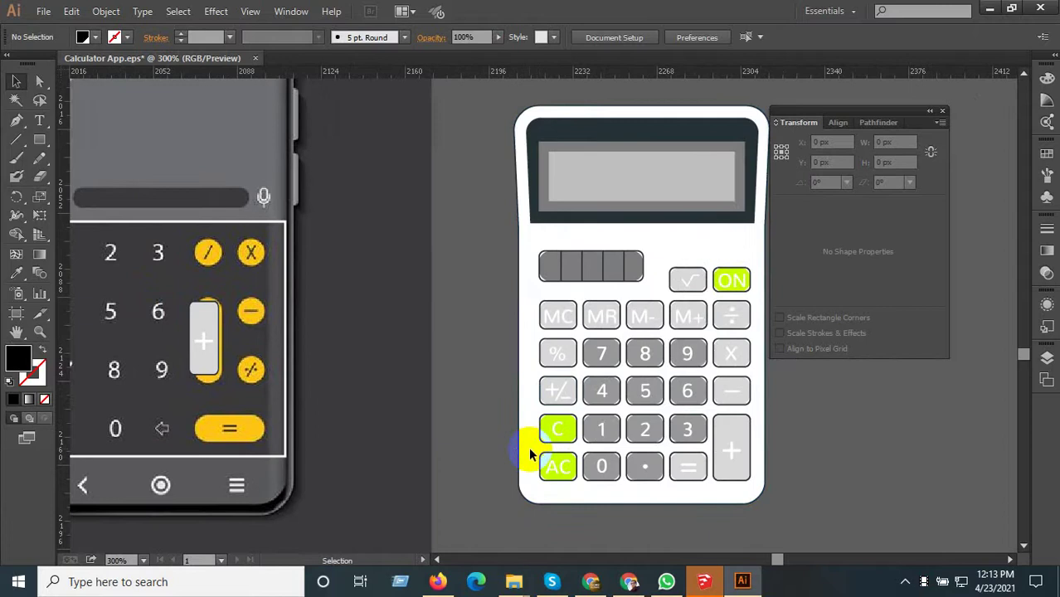
{"action": "scroll", "coordinate": [564, 401], "scroll_direction": "up", "scroll_amount": 2}
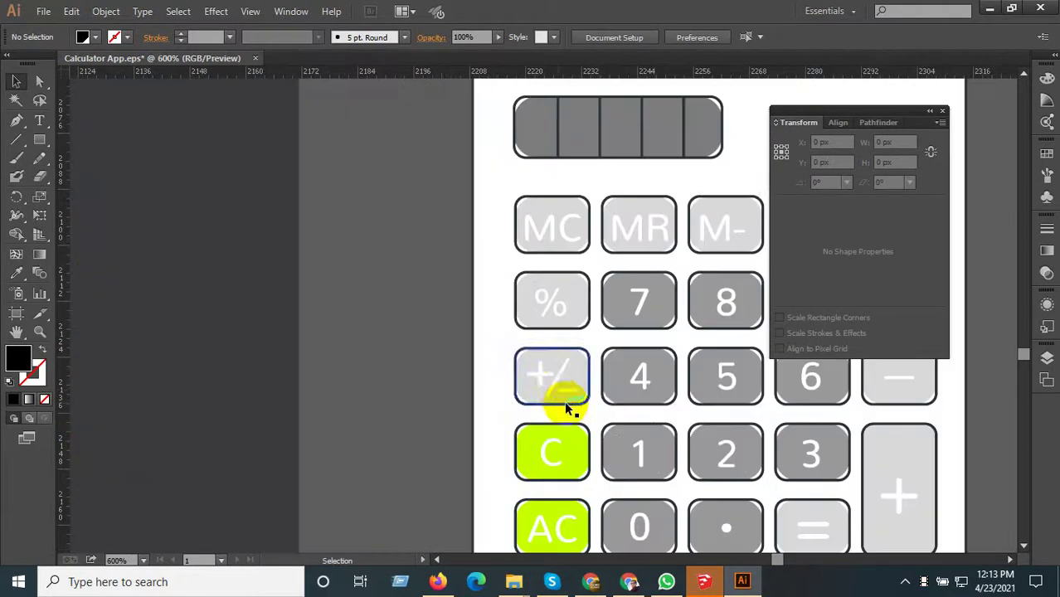
{"action": "left_click", "coordinate": [560, 384]}
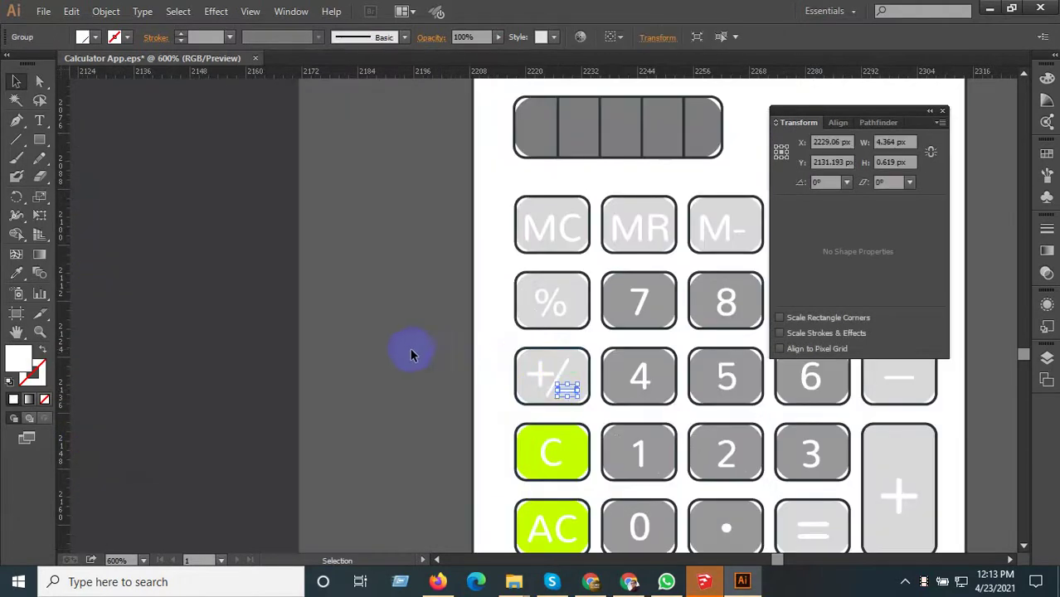
{"action": "left_click_drag", "start_coordinate": [267, 365], "coordinate": [528, 401]}
{"action": "scroll", "coordinate": [419, 408], "scroll_direction": "down", "scroll_amount": 5}
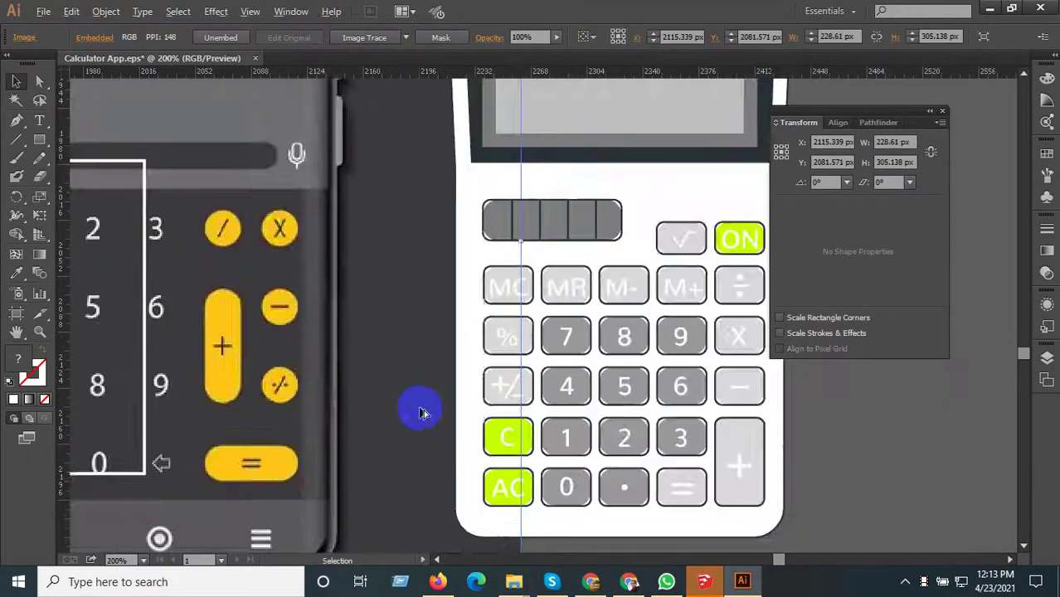
{"action": "left_click", "coordinate": [419, 407]}
{"action": "scroll", "coordinate": [441, 399], "scroll_direction": "up", "scroll_amount": 3}
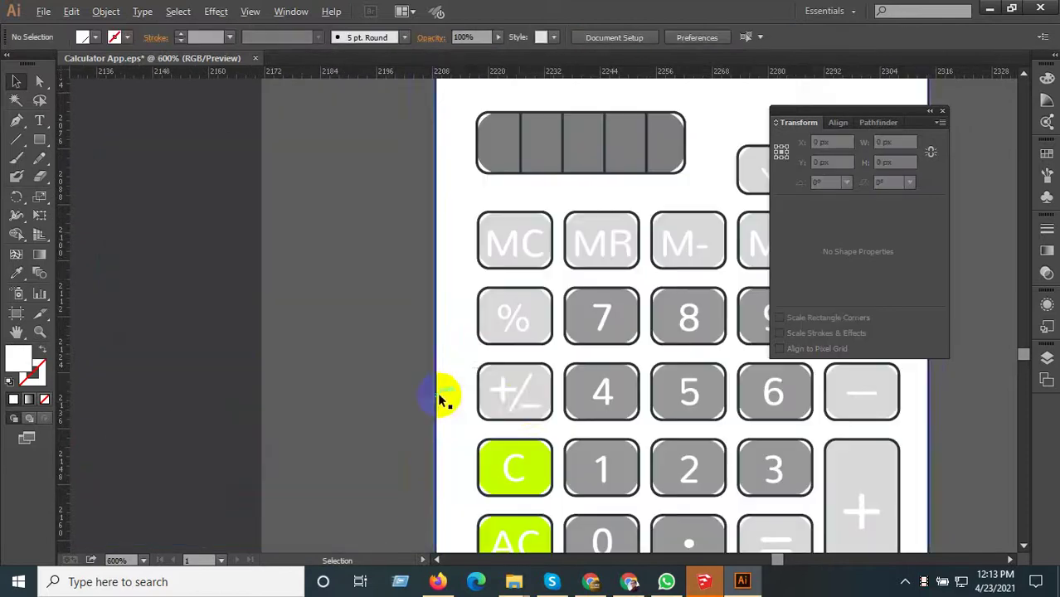
{"action": "mouse_move", "coordinate": [407, 369]}
{"action": "left_mouse_down"}
{"action": "mouse_move", "coordinate": [531, 419]}
{"action": "mouse_move", "coordinate": [385, 363]}
{"action": "left_mouse_up"}
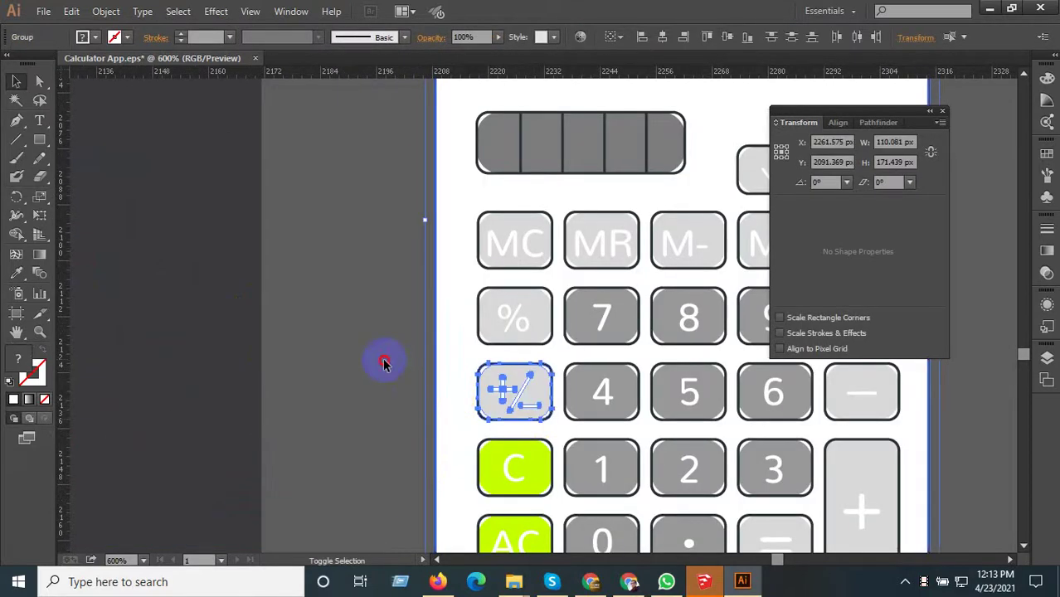
{"action": "scroll", "coordinate": [623, 459], "scroll_direction": "down", "scroll_amount": 3}
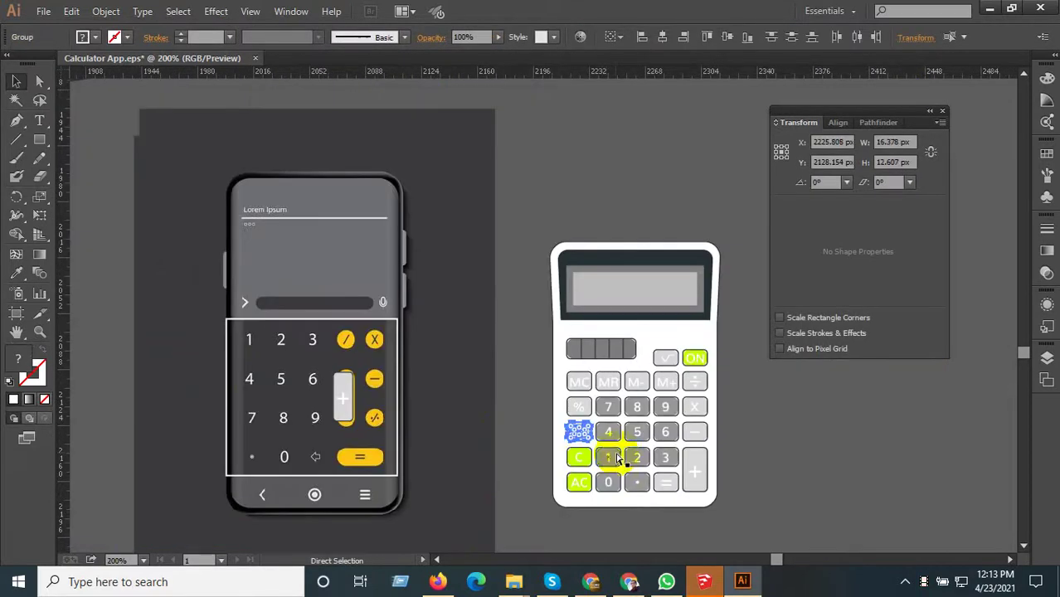
{"action": "scroll", "coordinate": [317, 279], "scroll_direction": "up", "scroll_amount": 2}
- Place a copy of the +/− key over the yellow divide key, sized to W 12.557 px
{"action": "scroll", "coordinate": [319, 289], "scroll_direction": "up", "scroll_amount": 2}
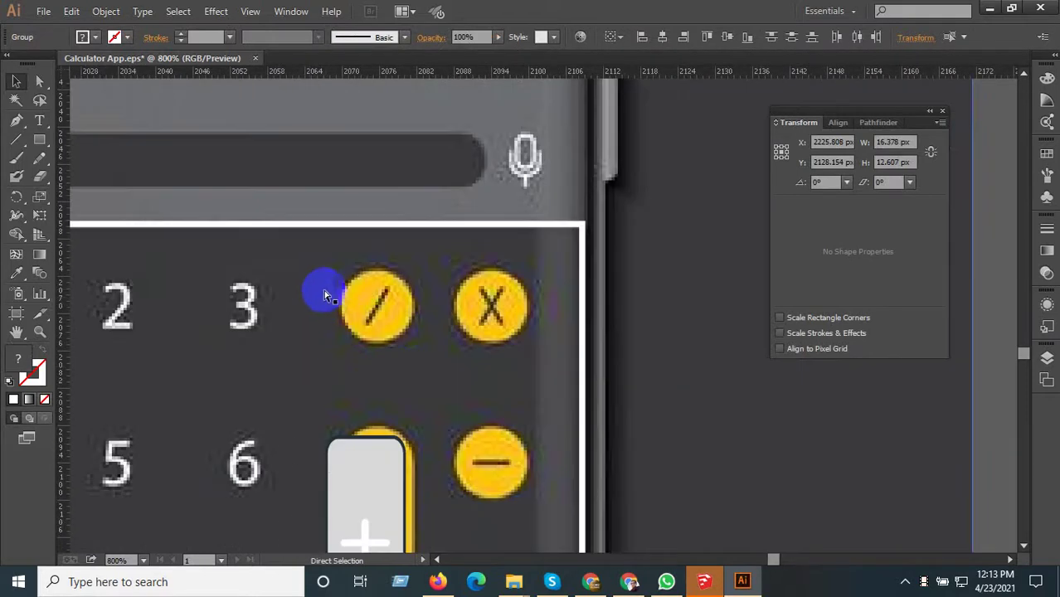
{"action": "mouse_move", "coordinate": [571, 339]}
{"action": "left_mouse_down"}
{"action": "mouse_move", "coordinate": [390, 331]}
{"action": "mouse_move", "coordinate": [406, 465]}
{"action": "left_mouse_up"}
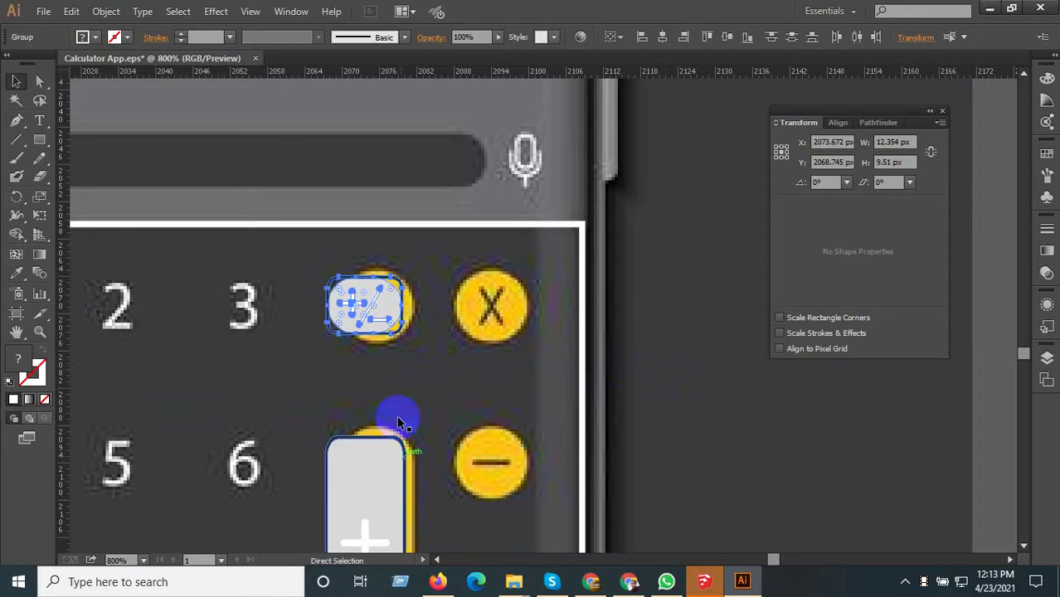
{"action": "key", "text": "ctrl+z"}
{"action": "left_click", "coordinate": [906, 451]}
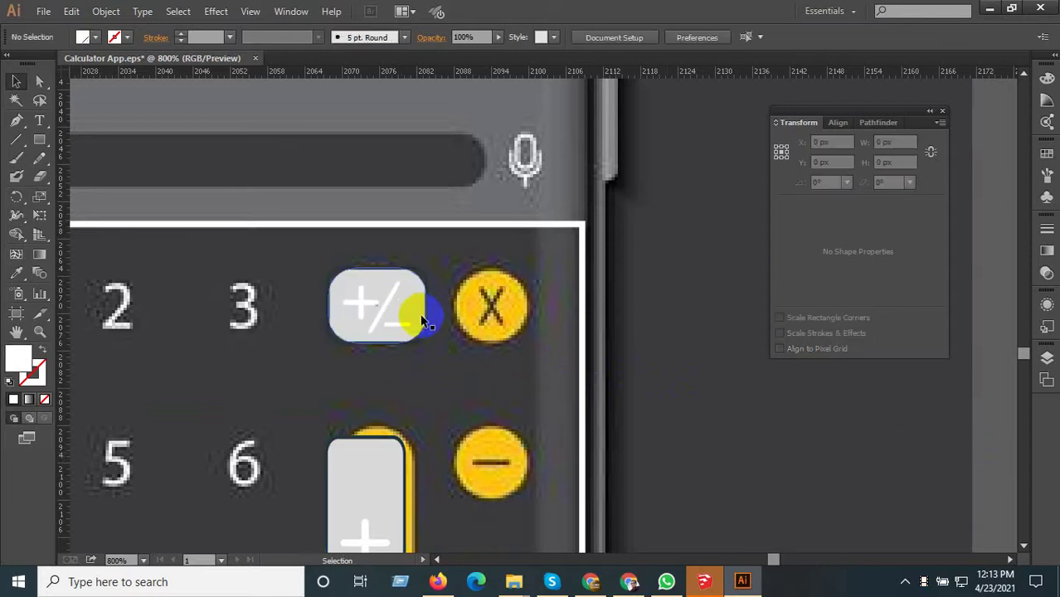
{"action": "mouse_move", "coordinate": [415, 308]}
{"action": "left_mouse_down"}
{"action": "mouse_move", "coordinate": [516, 326]}
{"action": "mouse_move", "coordinate": [377, 322]}
{"action": "mouse_move", "coordinate": [429, 324]}
{"action": "mouse_move", "coordinate": [405, 396]}
{"action": "left_mouse_up"}
{"action": "right_click", "coordinate": [516, 326]}
{"action": "left_click", "coordinate": [571, 385]}
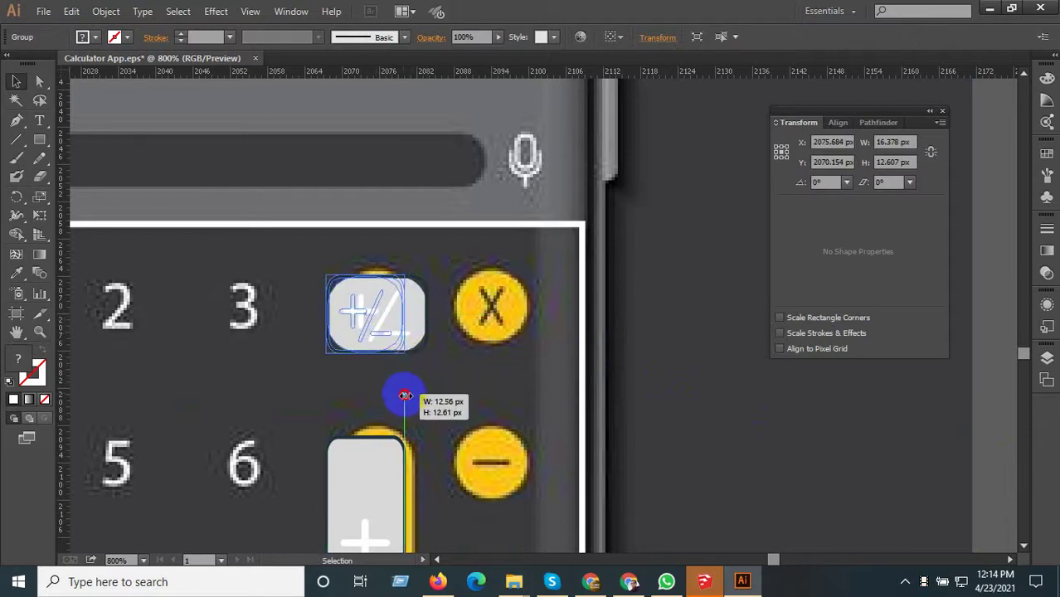
{"action": "key", "text": "ctrl+minus"}
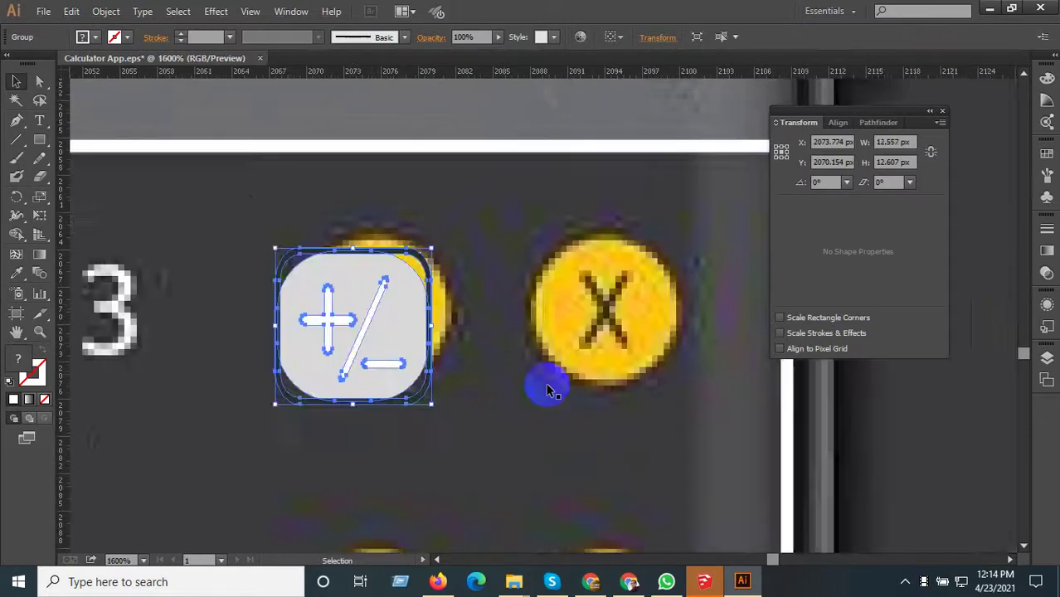
- Isolate the +/− key's light grey rounded rectangle and delete it
{"action": "left_click", "coordinate": [851, 427]}
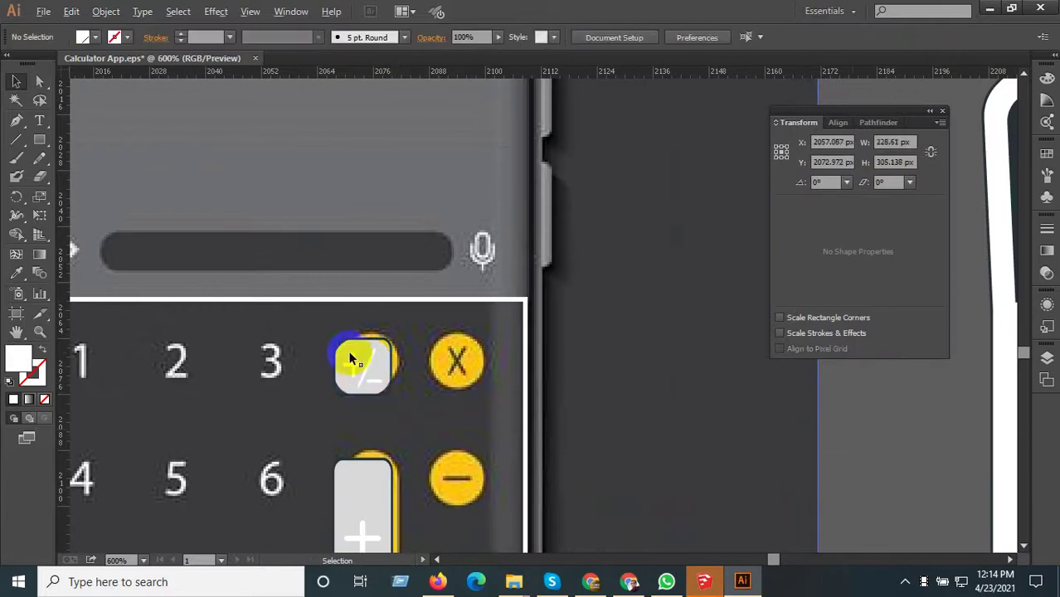
{"action": "scroll", "coordinate": [432, 369], "scroll_direction": "up", "scroll_amount": 2}
{"action": "scroll", "coordinate": [429, 374], "scroll_direction": "up", "scroll_amount": 1}
{"action": "double_click", "coordinate": [423, 371]}
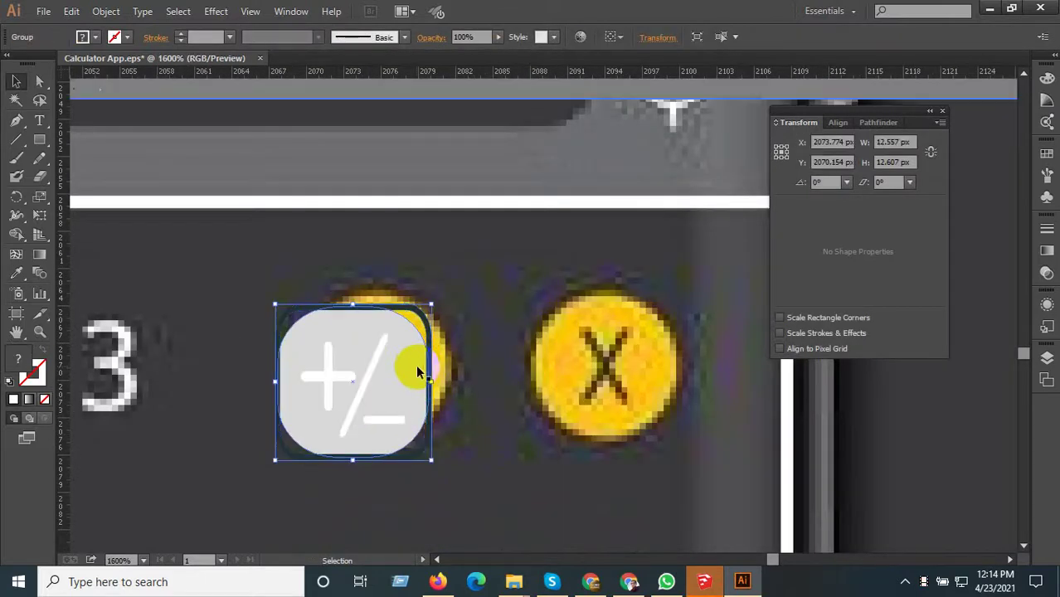
{"action": "scroll", "coordinate": [413, 358], "scroll_direction": "up", "scroll_amount": 1}
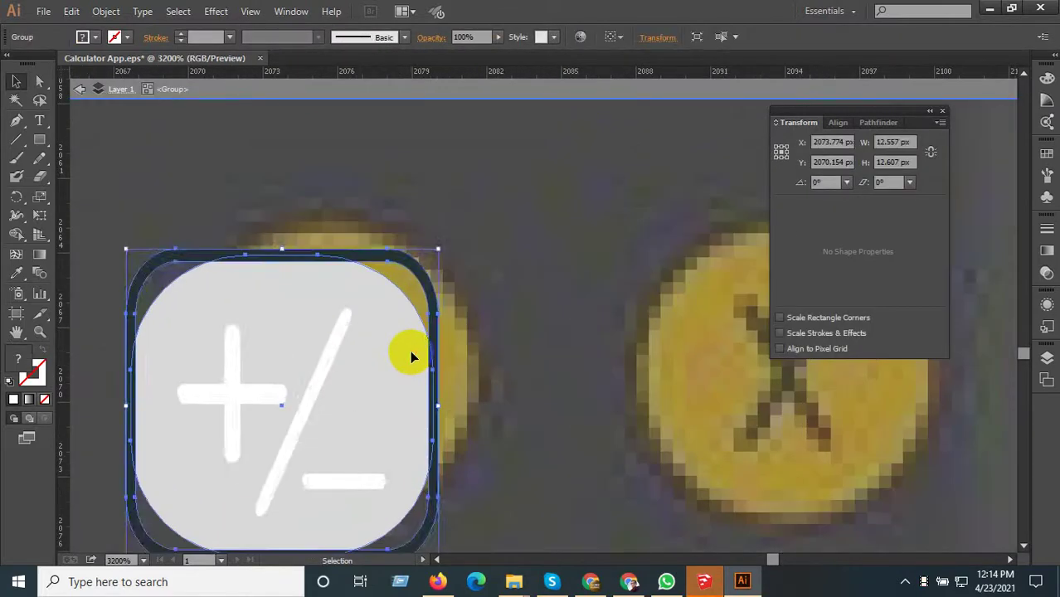
{"action": "double_click", "coordinate": [411, 356]}
{"action": "double_click", "coordinate": [409, 348]}
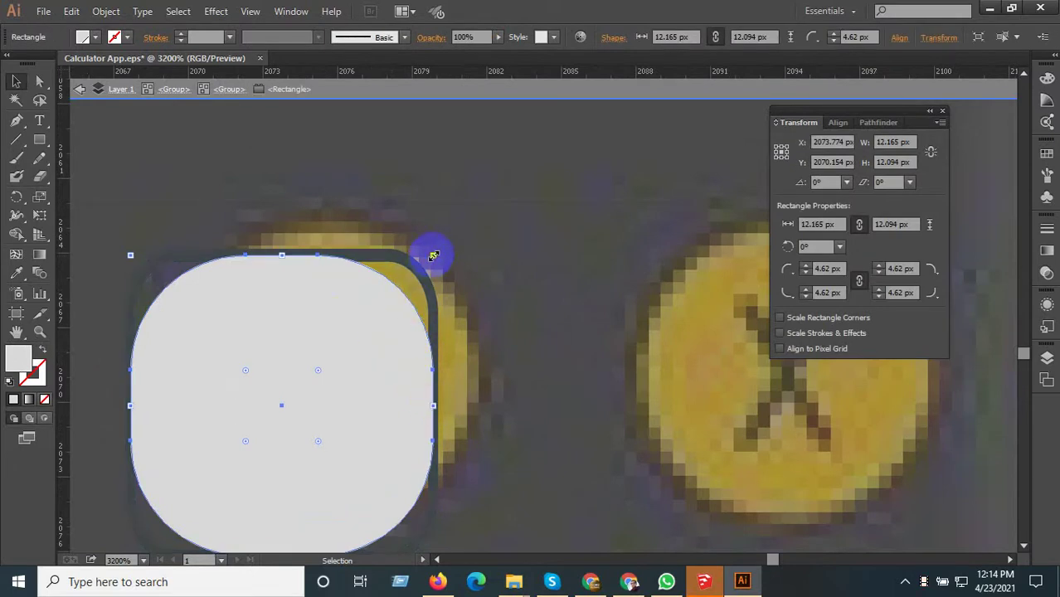
{"action": "left_click_drag", "start_coordinate": [433, 256], "coordinate": [451, 239]}
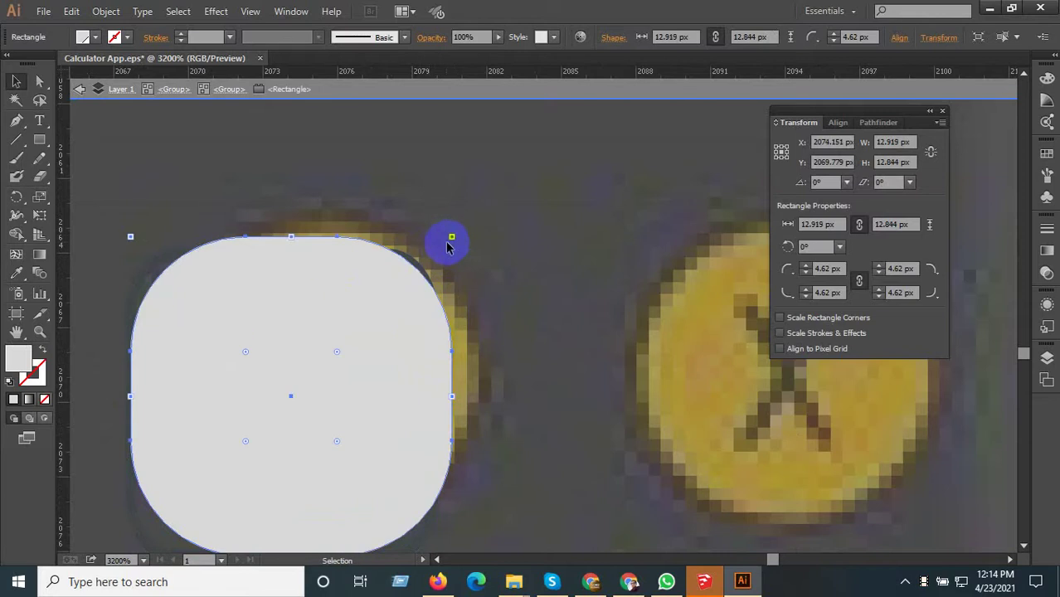
{"action": "key", "text": "ctrl+z"}
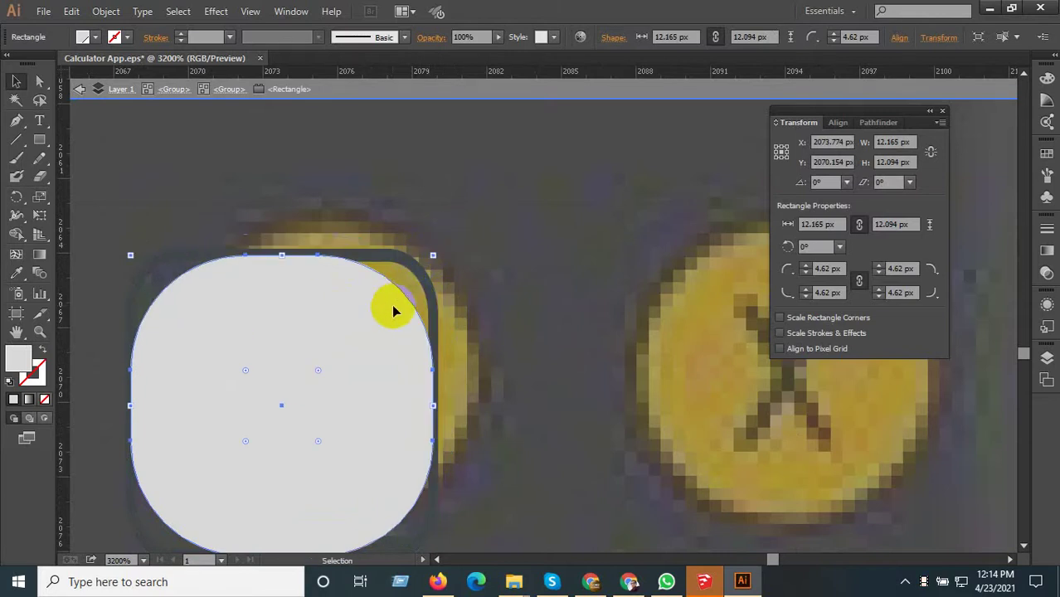
{"action": "key", "text": "Escape"}
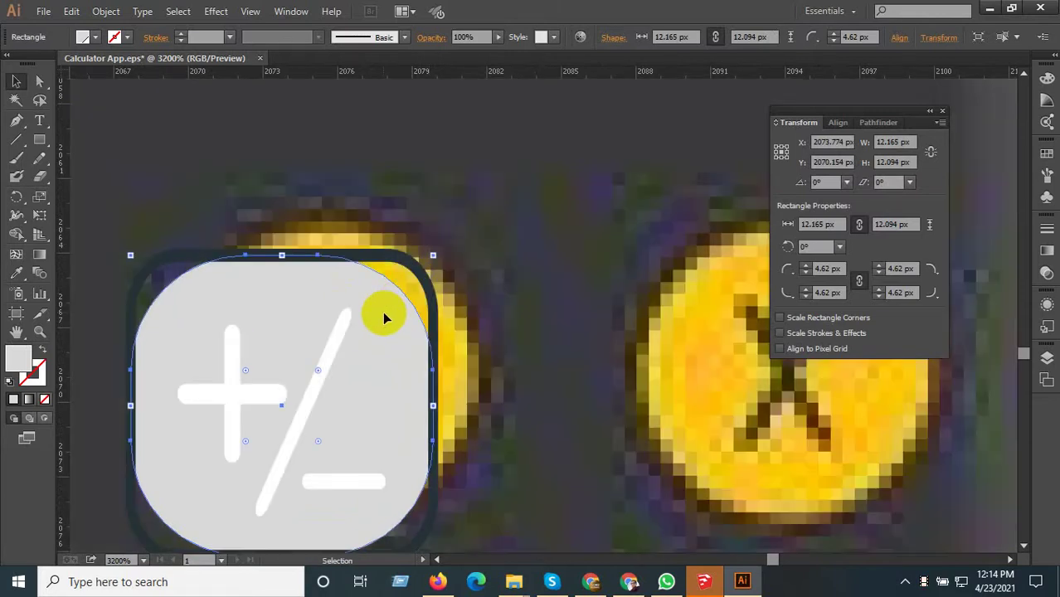
{"action": "key", "text": "Delete"}
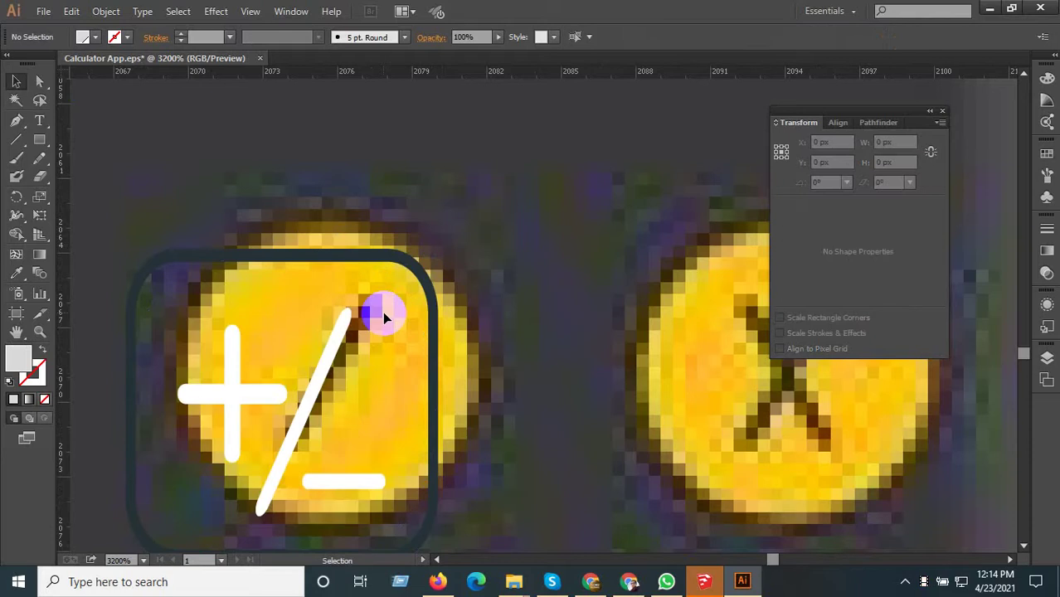
- Switch to Direct Selection and re-enter the +/− key group for editing
{"action": "key", "text": "ctrl+minus"}
{"action": "key", "text": "ctrl+minus"}
{"action": "key", "text": "ctrl+minus"}
{"action": "key", "text": "a"}
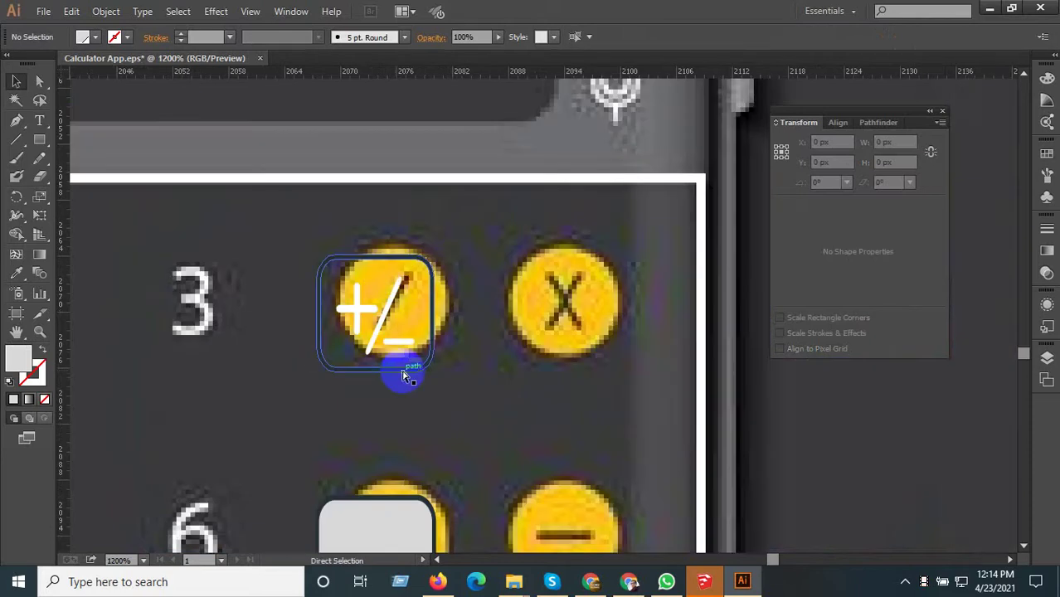
{"action": "scroll", "coordinate": [378, 376], "scroll_direction": "up", "scroll_amount": 1, "text": "alt"}
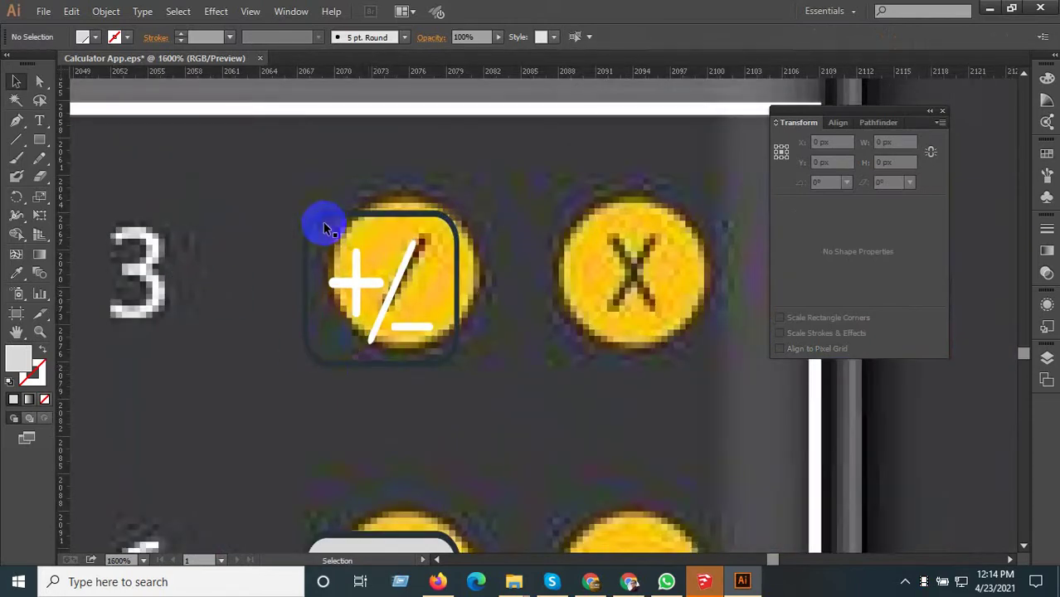
{"action": "left_click", "coordinate": [349, 212]}
{"action": "scroll", "coordinate": [350, 218], "scroll_direction": "up", "scroll_amount": 2, "text": "alt"}
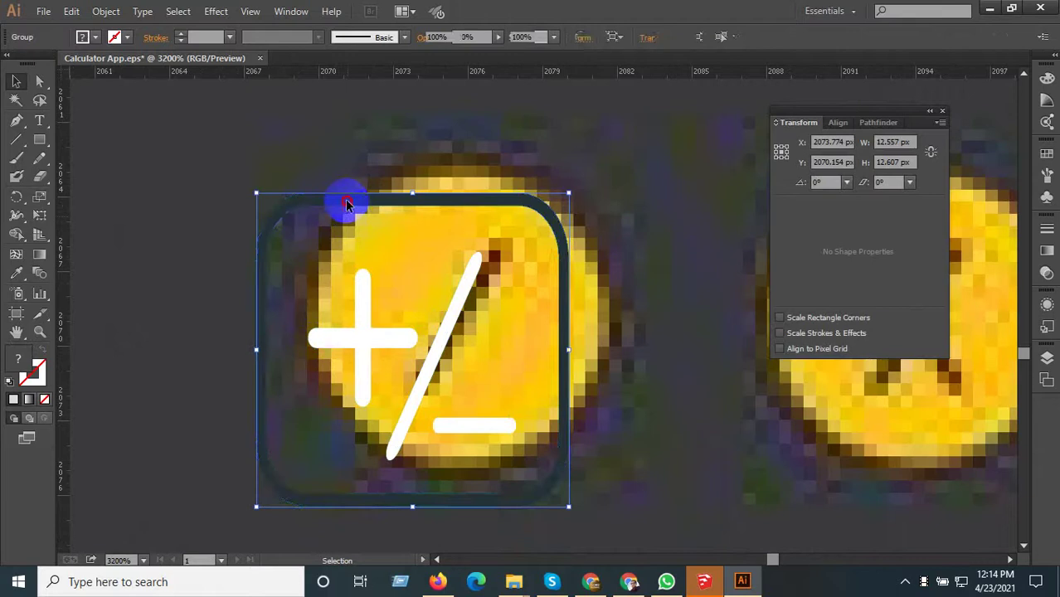
{"action": "double_click", "coordinate": [336, 207]}
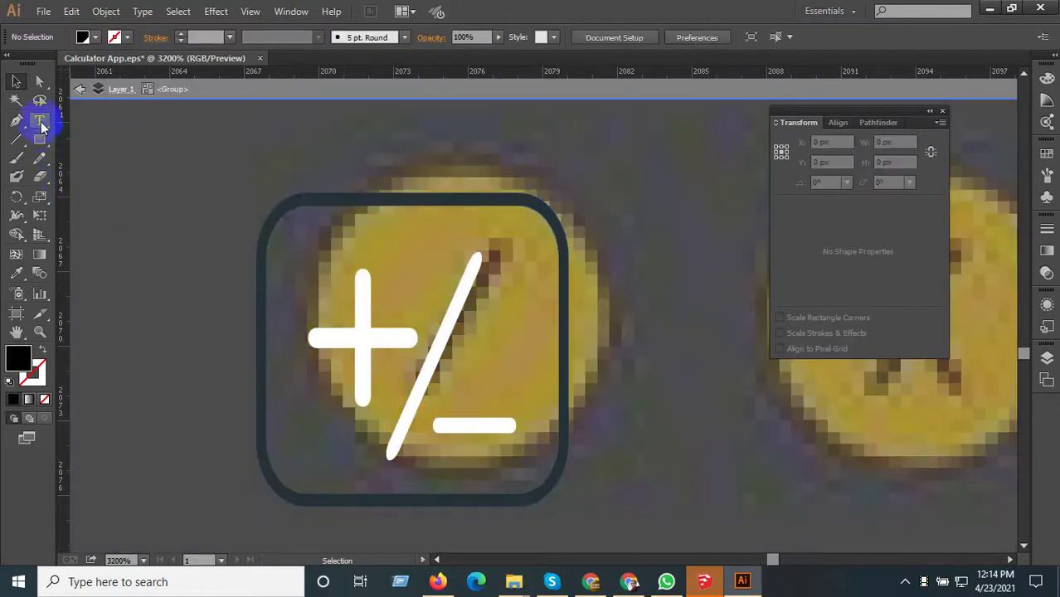
- Draw a square inside the +/− key outline with 1.64 px corners, sized to 11.692 px
{"action": "left_click_drag", "start_coordinate": [37, 143], "coordinate": [83, 156]}
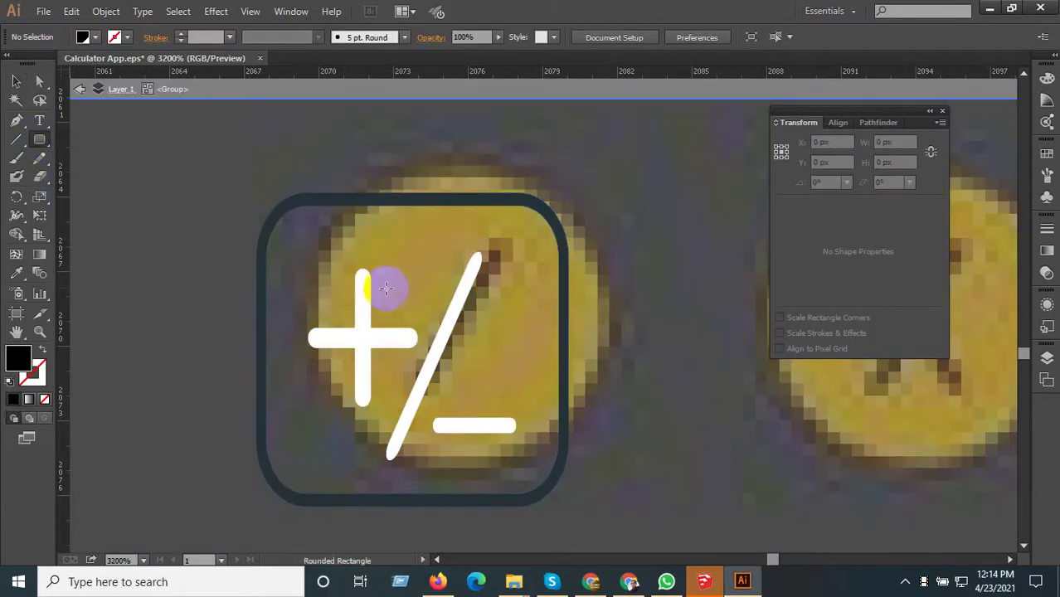
{"action": "left_click_drag", "start_coordinate": [279, 220], "coordinate": [508, 478]}
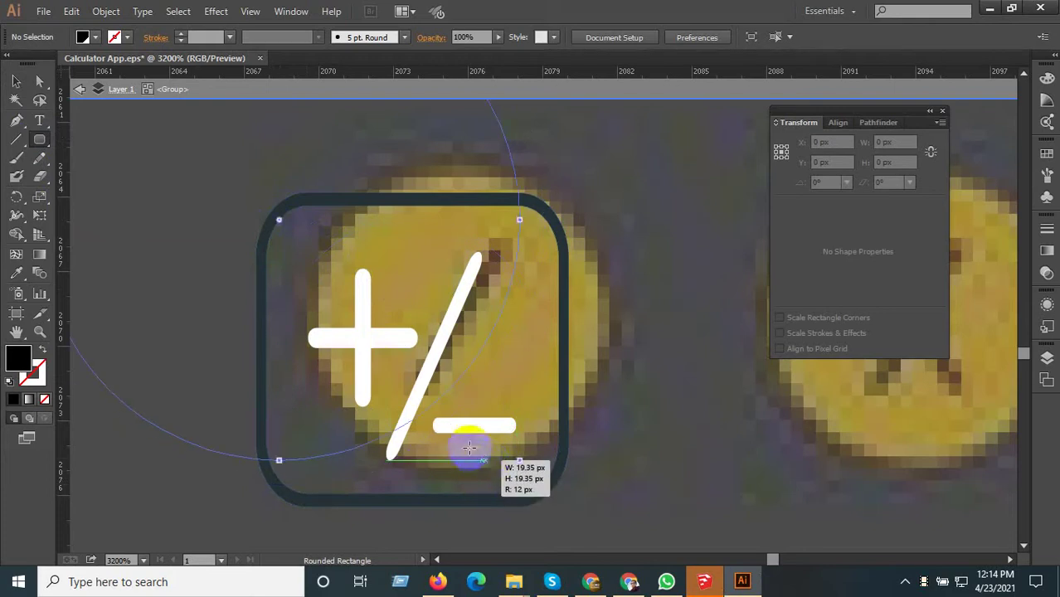
{"action": "left_click_drag", "start_coordinate": [508, 478], "coordinate": [520, 461]}
{"action": "key", "text": "Escape"}
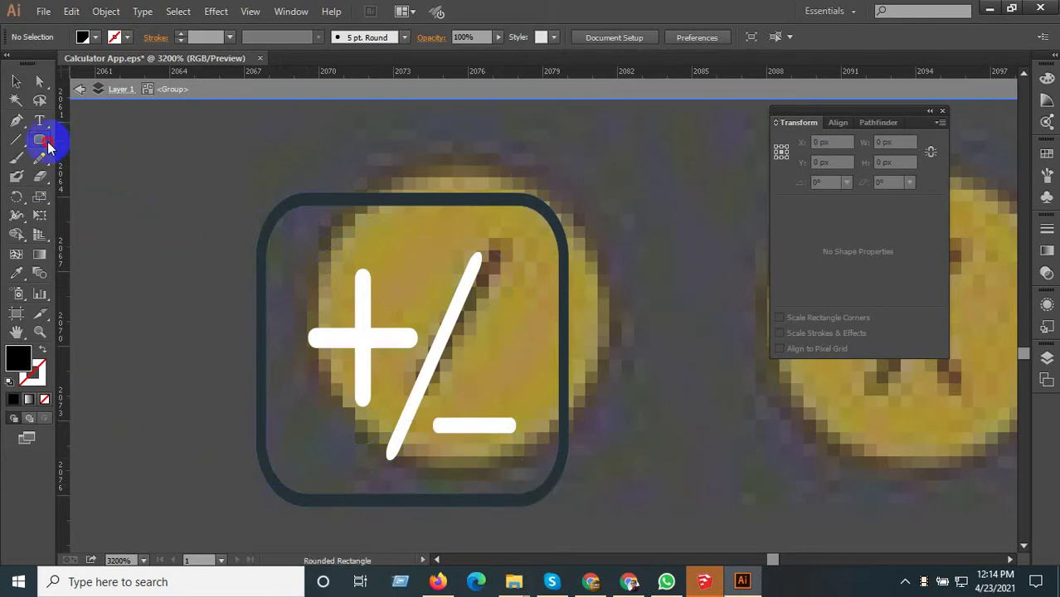
{"action": "left_click_drag", "start_coordinate": [48, 147], "coordinate": [108, 150]}
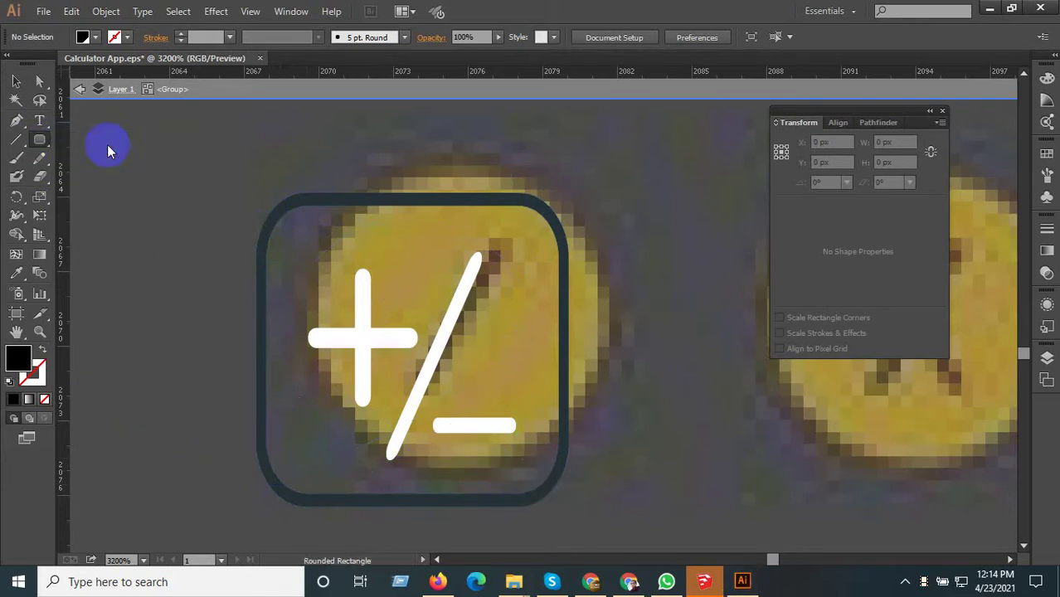
{"action": "left_click_drag", "start_coordinate": [274, 206], "coordinate": [523, 490]}
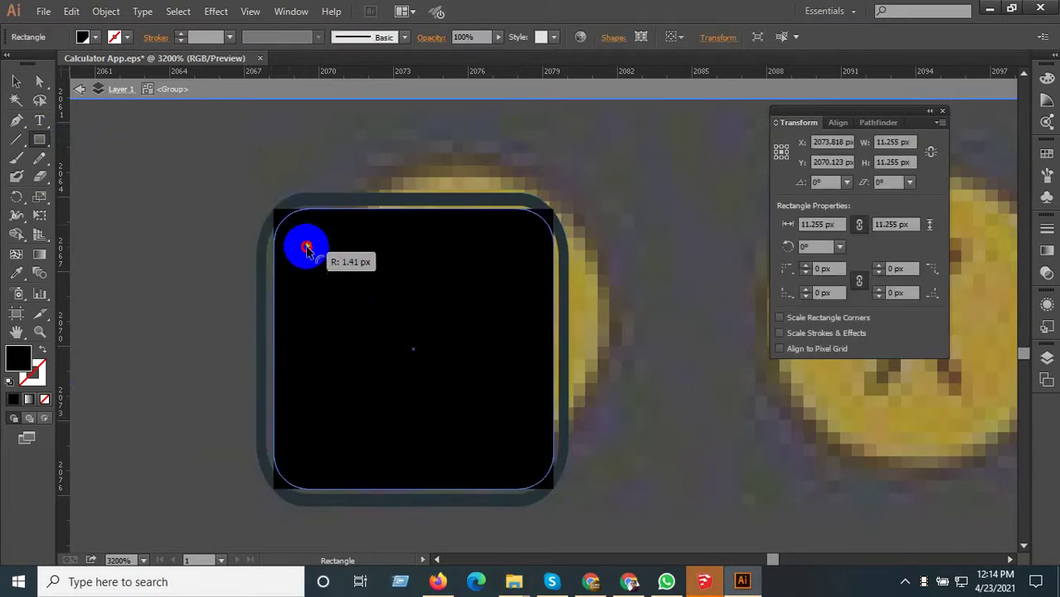
{"action": "left_click_drag", "start_coordinate": [282, 219], "coordinate": [296, 243]}
{"action": "left_click", "coordinate": [14, 80]}
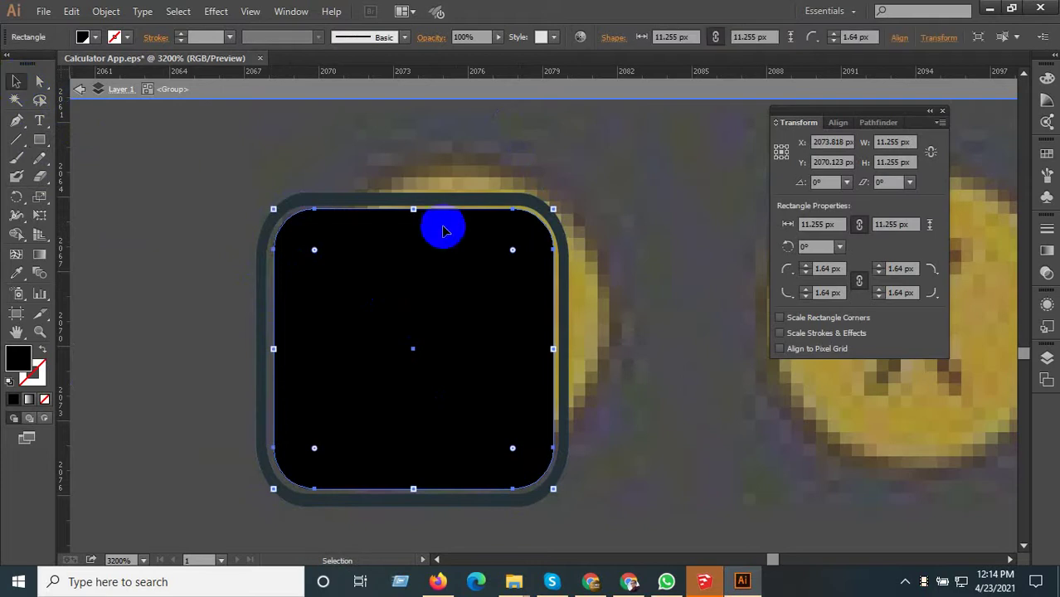
{"action": "left_click_drag", "start_coordinate": [554, 208], "coordinate": [564, 201]}
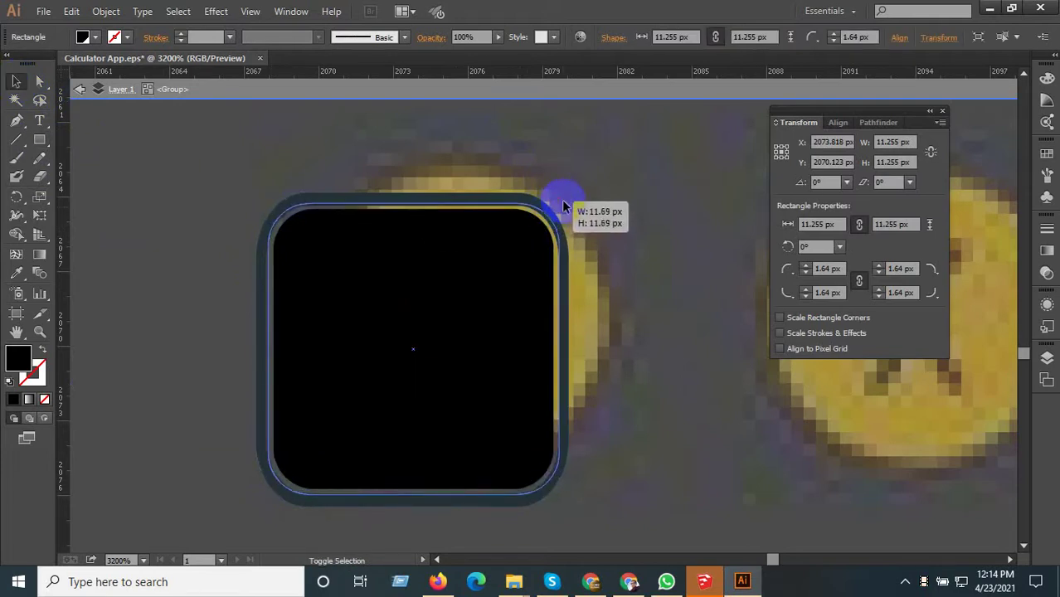
{"action": "left_click_drag", "start_coordinate": [564, 201], "coordinate": [562, 200]}
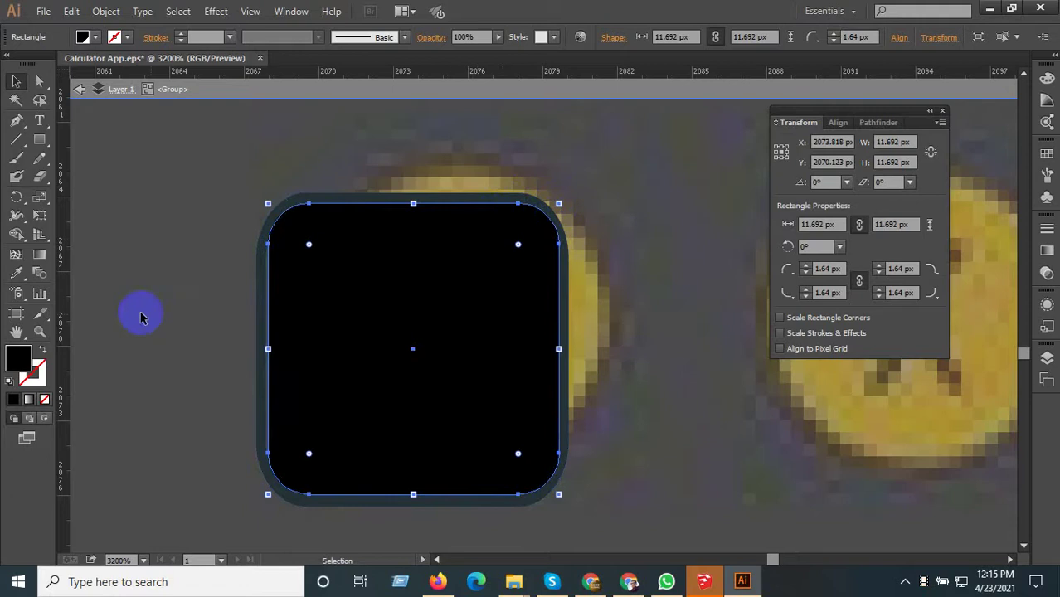
- Give the square the light grey fill sampled from the + key with the Eyedropper
{"action": "left_click", "coordinate": [16, 273]}
{"action": "scroll", "coordinate": [457, 308], "scroll_direction": "down", "scroll_amount": 2}
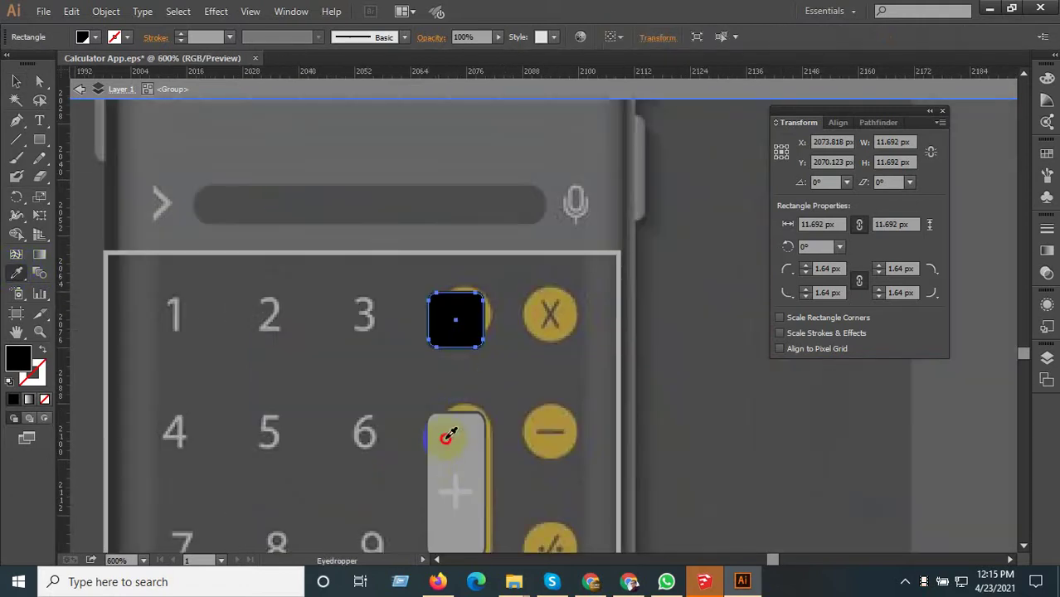
{"action": "left_click", "coordinate": [436, 371]}
{"action": "scroll", "coordinate": [435, 371], "scroll_direction": "up", "scroll_amount": 3}
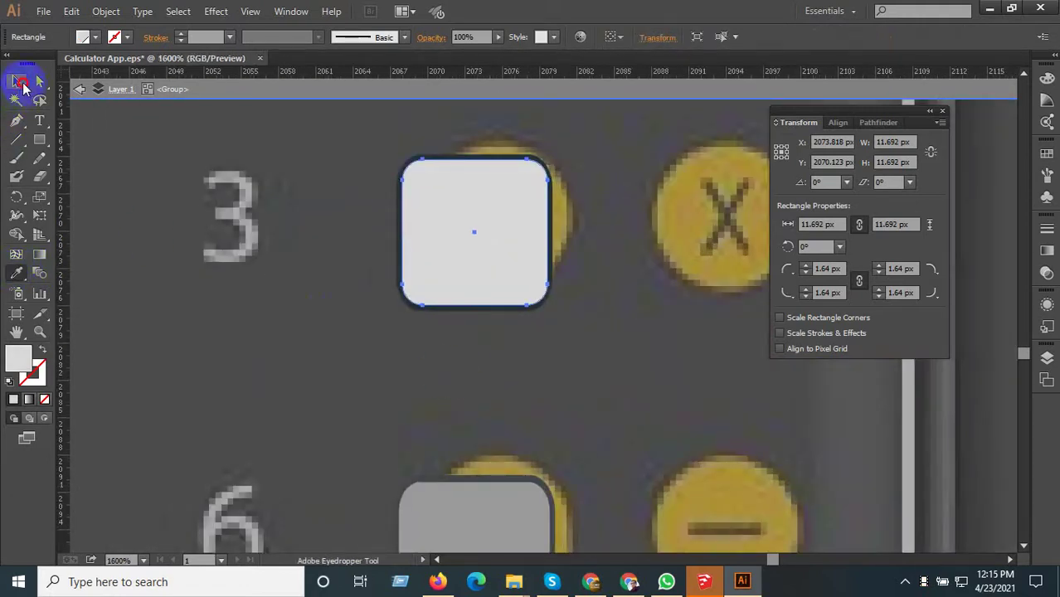
{"action": "left_click", "coordinate": [18, 82]}
{"action": "left_click", "coordinate": [627, 337]}
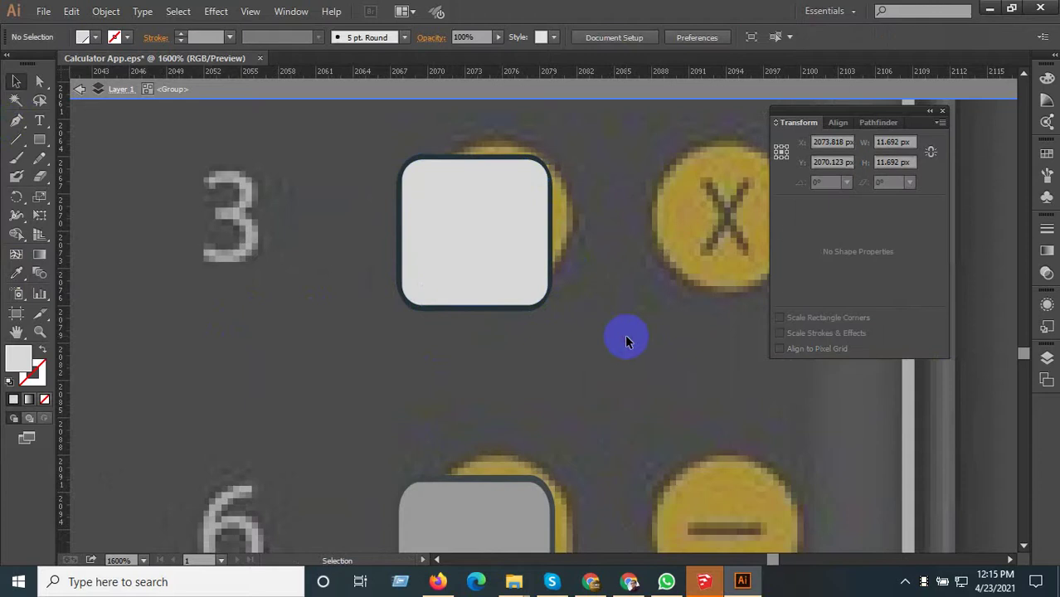
{"action": "scroll", "coordinate": [498, 419], "scroll_direction": "down", "scroll_amount": 3}
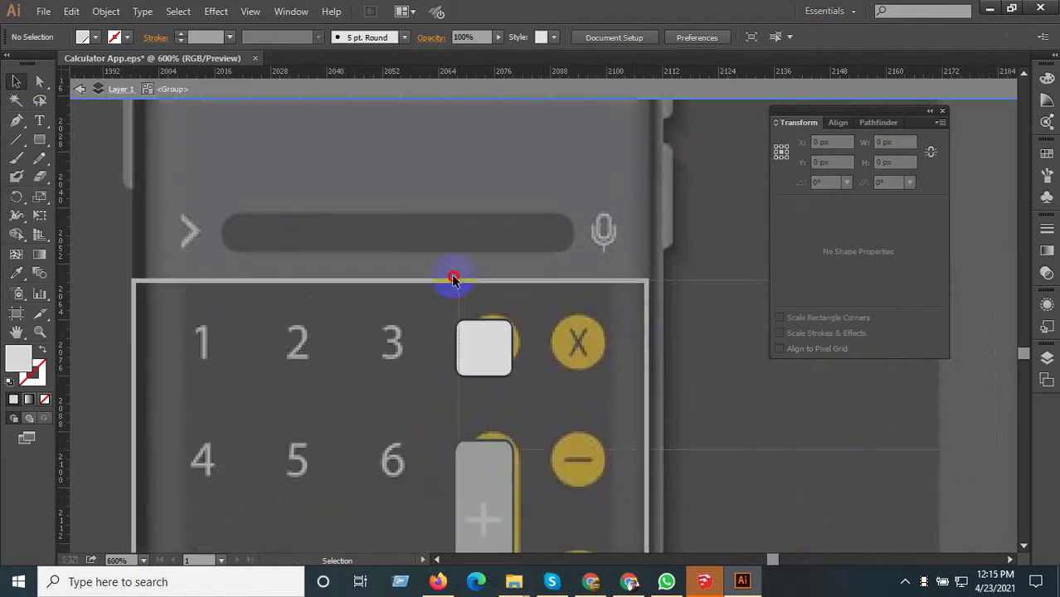
- Use Arrange > Bring to Front to put the +/- sign in front of the grey square
{"action": "left_click", "coordinate": [484, 348]}
{"action": "scroll", "coordinate": [465, 342], "scroll_direction": "up", "scroll_amount": 3}
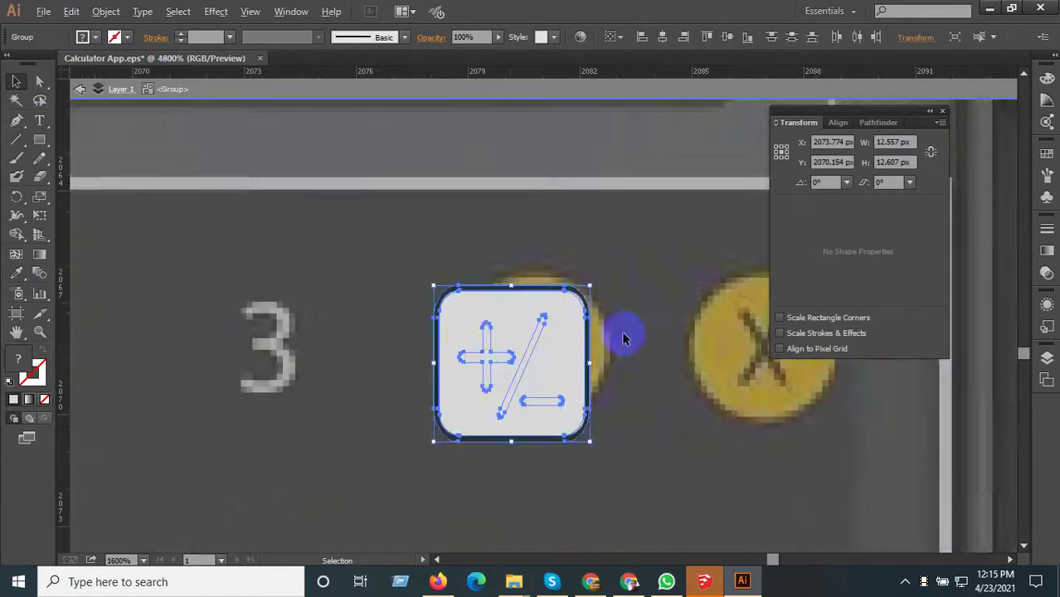
{"action": "scroll", "coordinate": [626, 337], "scroll_direction": "up", "scroll_amount": 3}
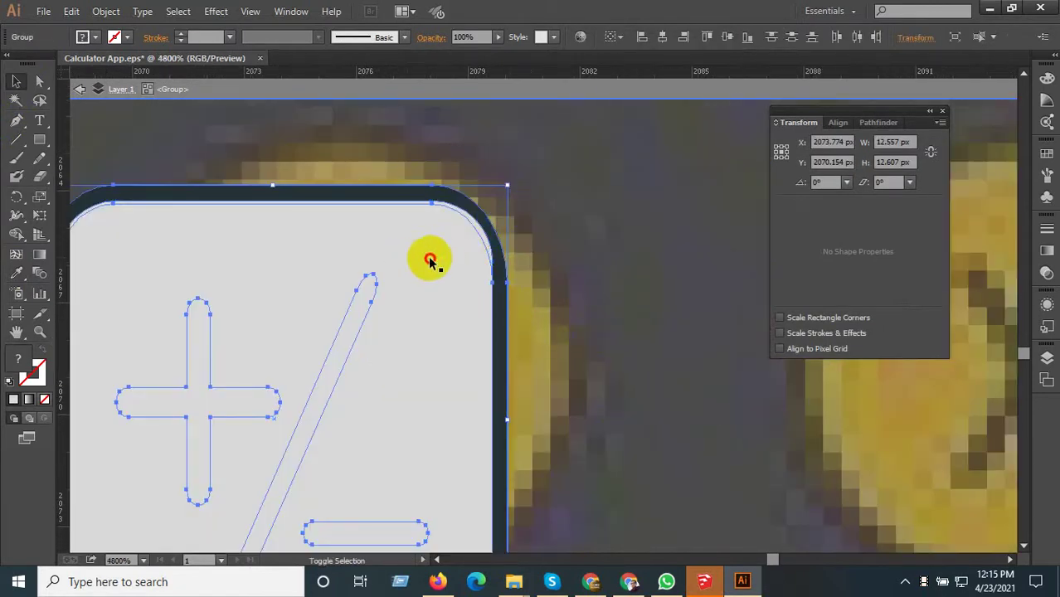
{"action": "scroll", "coordinate": [432, 263], "scroll_direction": "down", "scroll_amount": 3}
{"action": "right_click", "coordinate": [456, 303]}
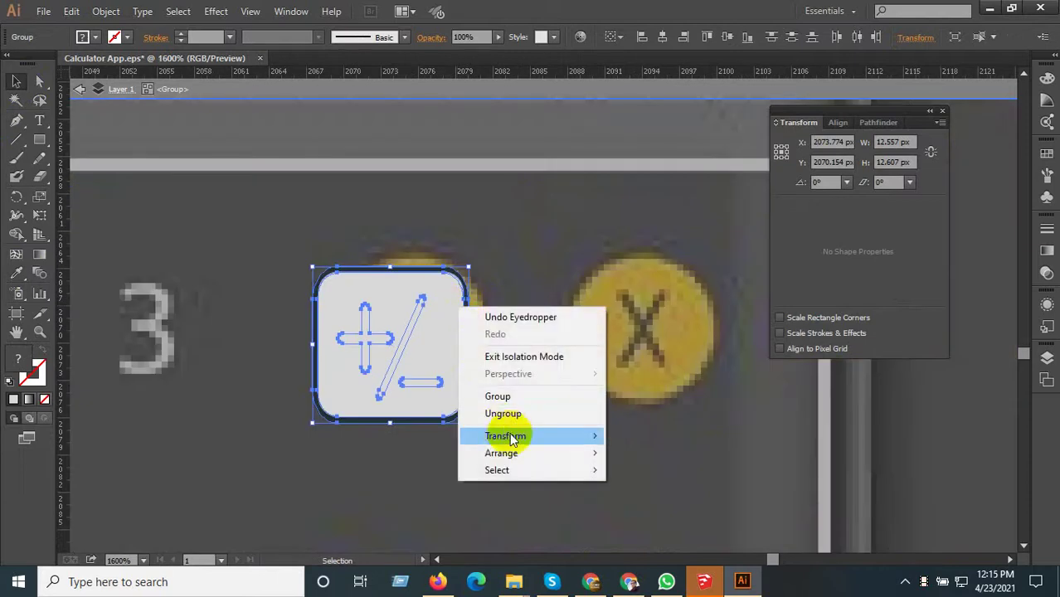
{"action": "mouse_move", "coordinate": [501, 453]}
{"action": "left_click", "coordinate": [624, 450]}
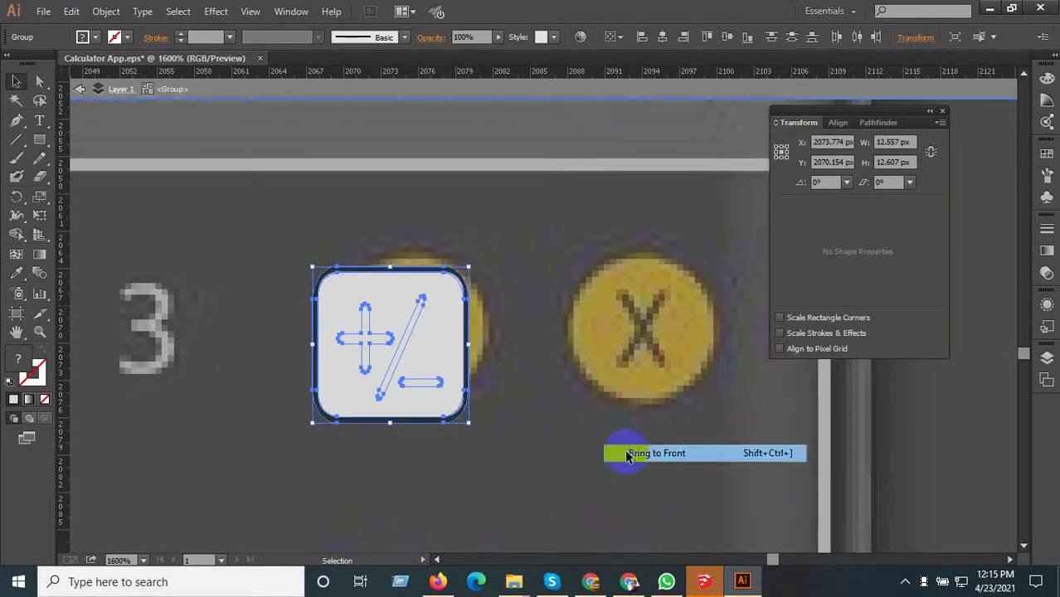
{"action": "scroll", "coordinate": [539, 437], "scroll_direction": "down", "scroll_amount": 3}
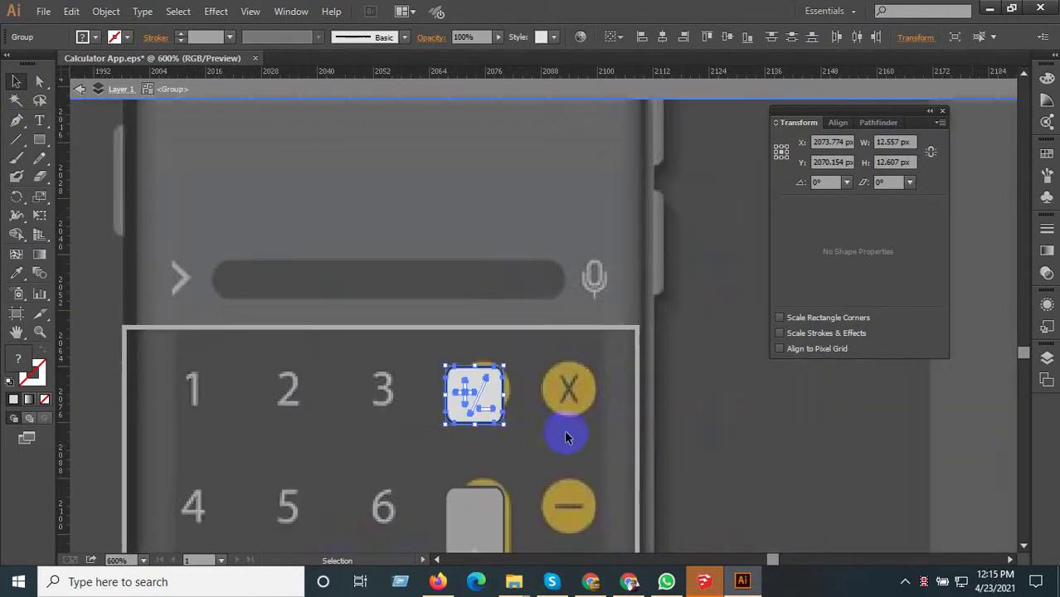
{"action": "left_click", "coordinate": [910, 448]}
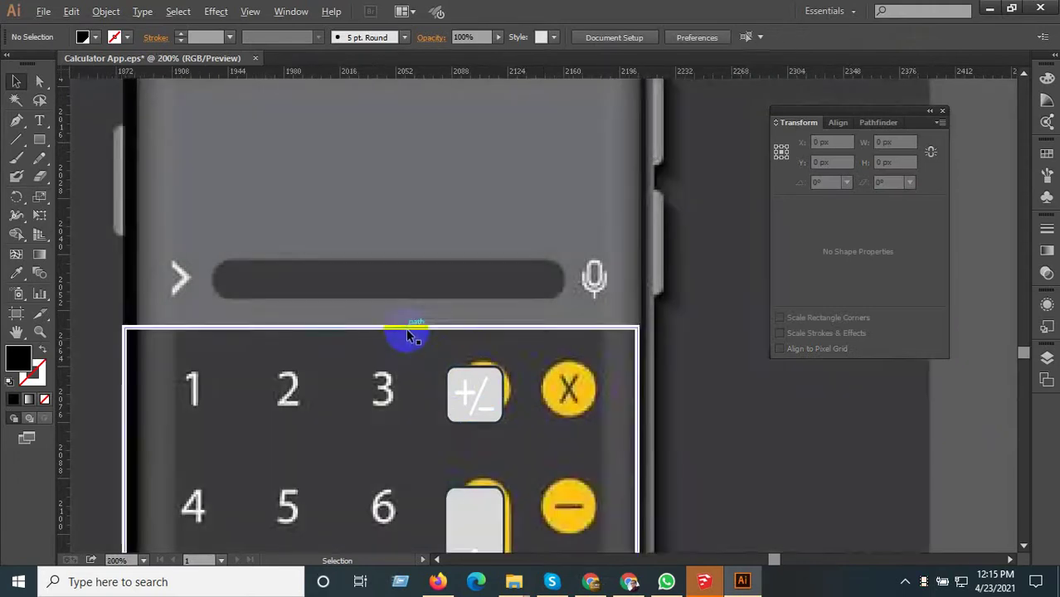
- Select the reference calculator's grey × key with the Selection tool
{"action": "scroll", "coordinate": [406, 332], "scroll_direction": "down", "scroll_amount": 3}
{"action": "scroll", "coordinate": [500, 355], "scroll_direction": "up", "scroll_amount": 2}
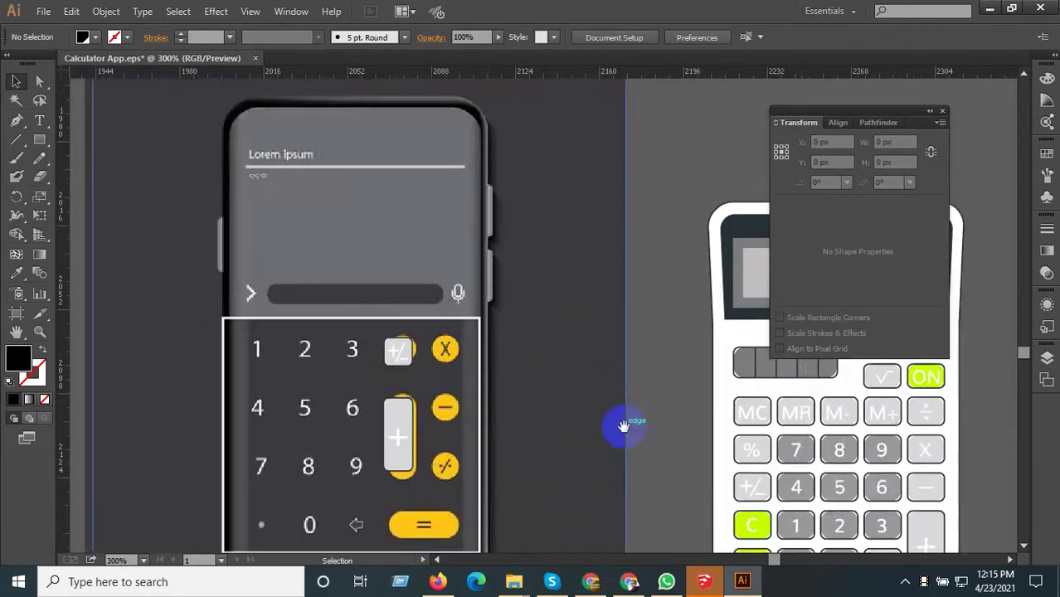
{"action": "left_click_drag", "start_coordinate": [622, 427], "coordinate": [492, 355]}
{"action": "scroll", "coordinate": [865, 385], "scroll_direction": "up", "scroll_amount": 2}
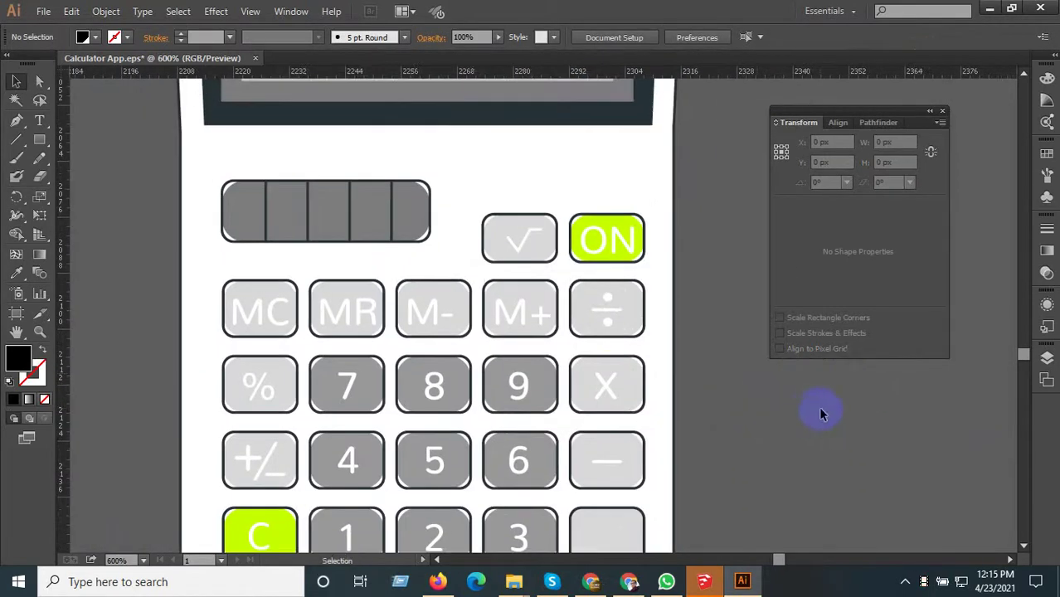
{"action": "left_click", "coordinate": [608, 382]}
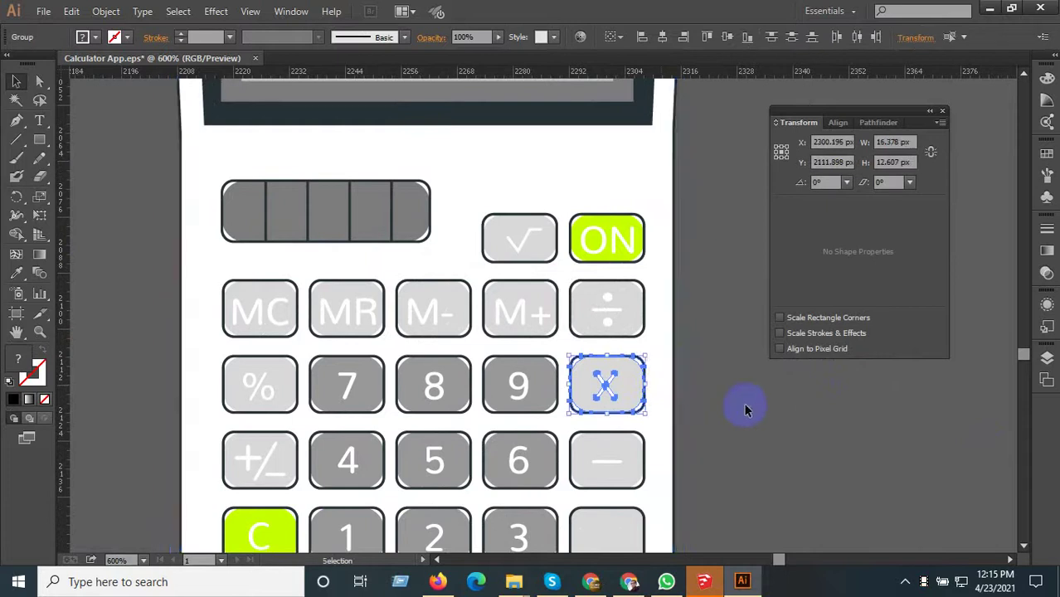
{"action": "scroll", "coordinate": [789, 424], "scroll_direction": "down", "scroll_amount": 1}
{"action": "key", "text": "v"}
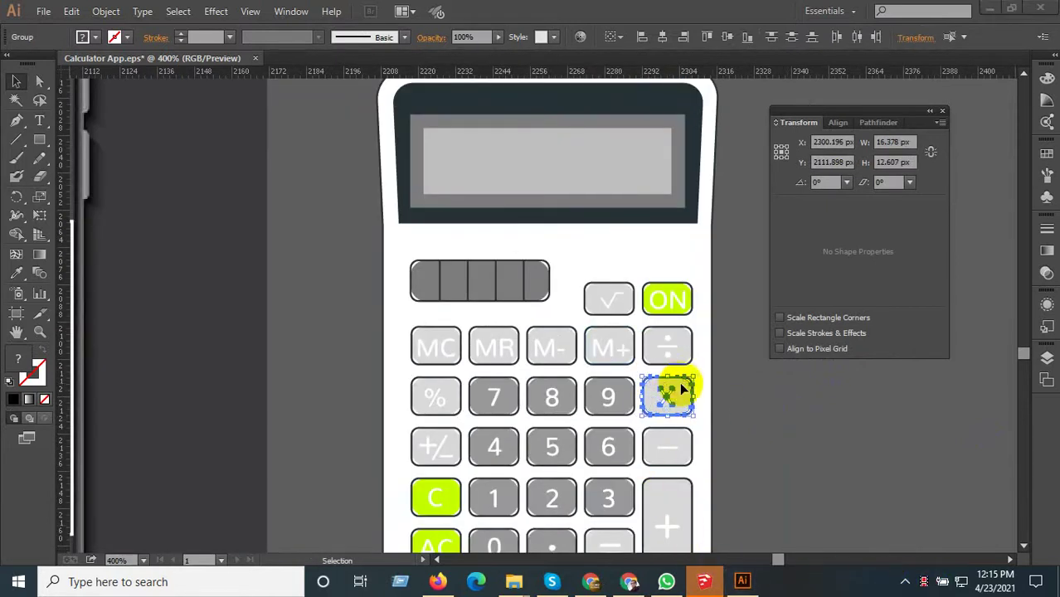
- Return the view to the phone keypad and clear the selection
{"action": "left_click_drag", "start_coordinate": [682, 390], "coordinate": [516, 334]}
{"action": "scroll", "coordinate": [845, 397], "scroll_direction": "down", "scroll_amount": 3}
{"action": "scroll", "coordinate": [569, 363], "scroll_direction": "down", "scroll_amount": 1}
{"action": "scroll", "coordinate": [569, 363], "scroll_direction": "up", "scroll_amount": 3}
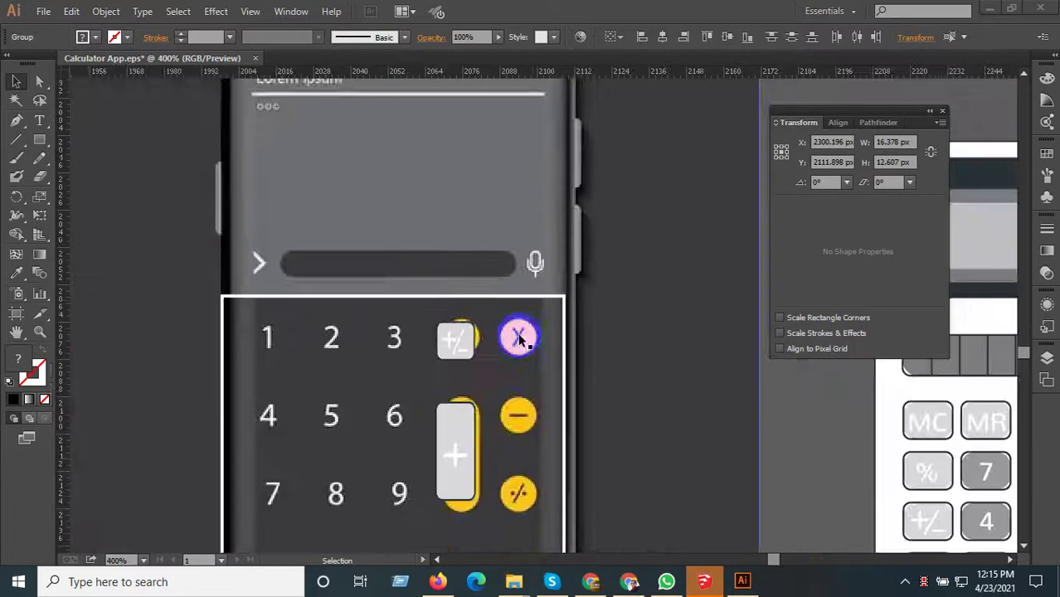
{"action": "scroll", "coordinate": [516, 335], "scroll_direction": "up", "scroll_amount": 1}
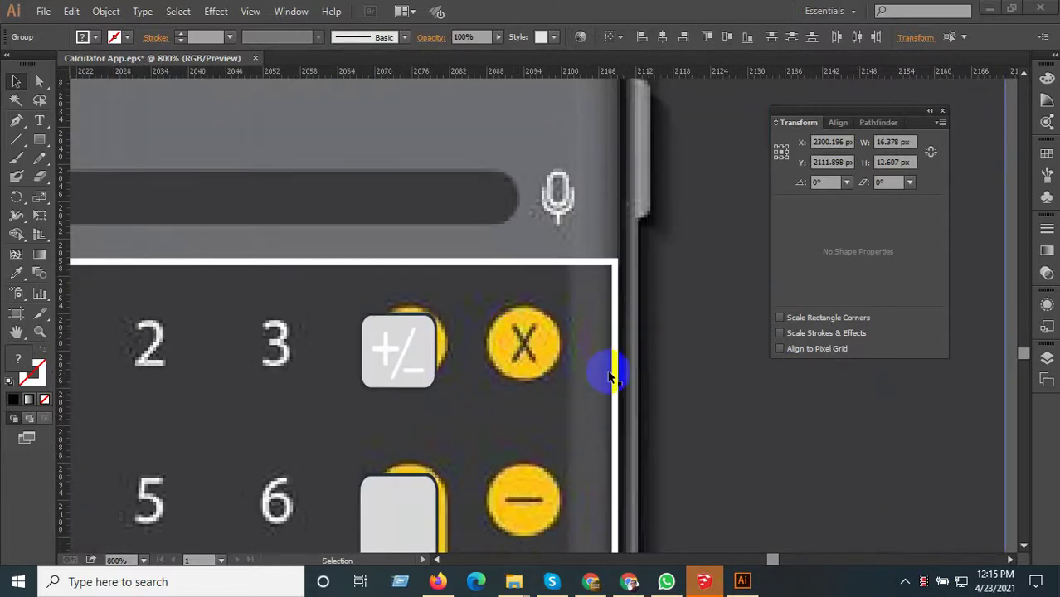
{"action": "scroll", "coordinate": [483, 363], "scroll_direction": "down", "scroll_amount": 2}
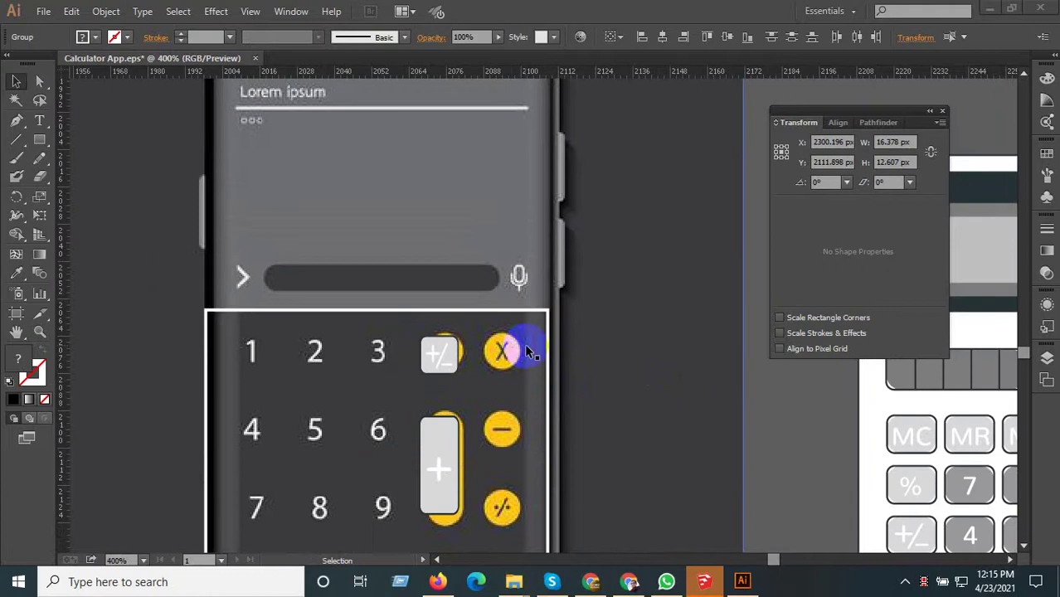
{"action": "scroll", "coordinate": [441, 350], "scroll_direction": "down", "scroll_amount": 3}
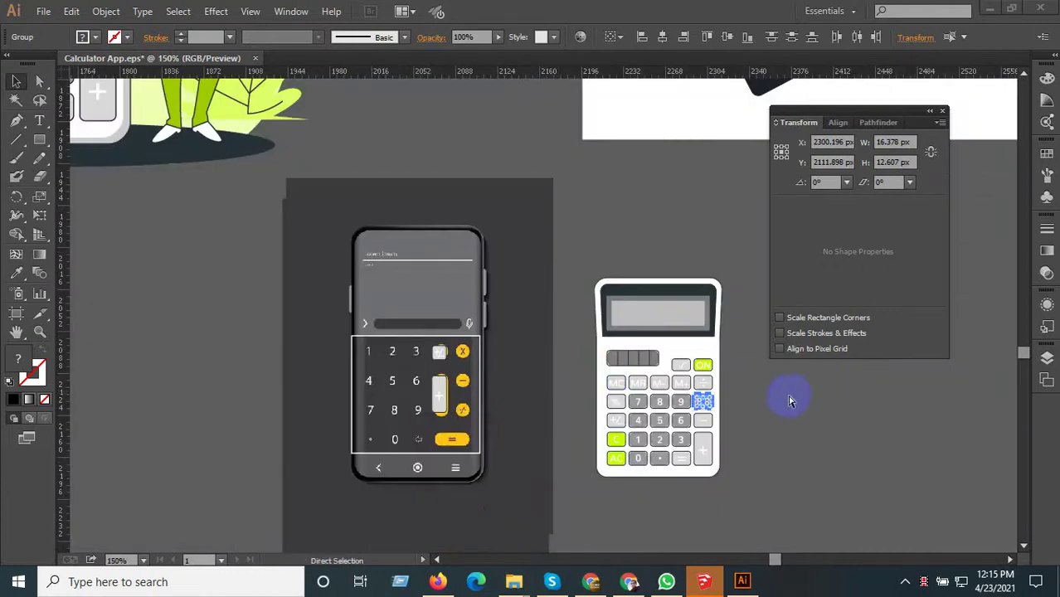
{"action": "left_click", "coordinate": [680, 492]}
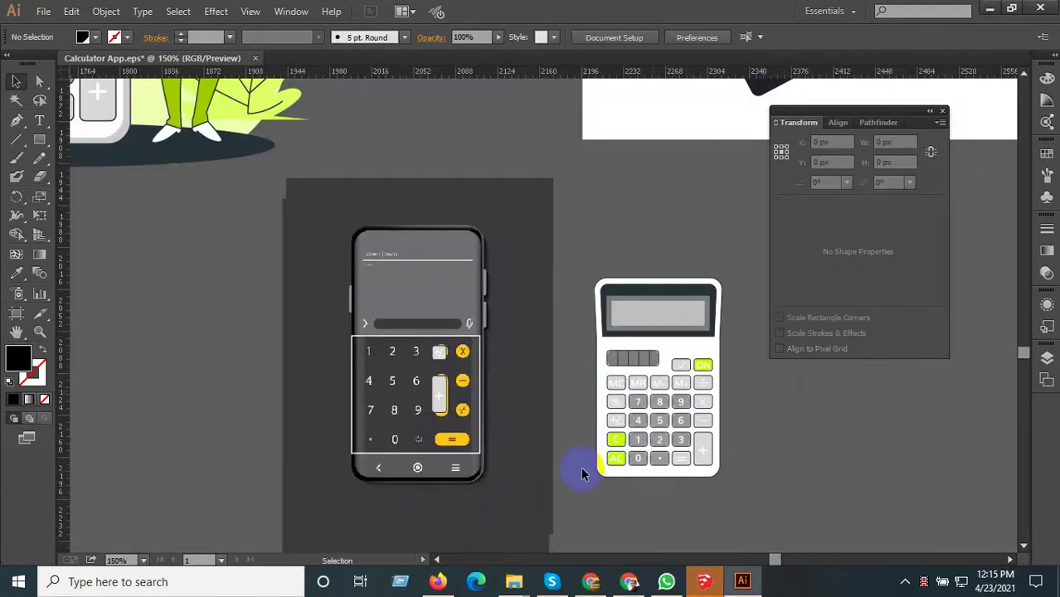
{"action": "scroll", "coordinate": [575, 433], "scroll_direction": "up", "scroll_amount": 2}
- Paste the copied × key and park it beside the phone mockup
{"action": "key", "text": "ctrl+v"}
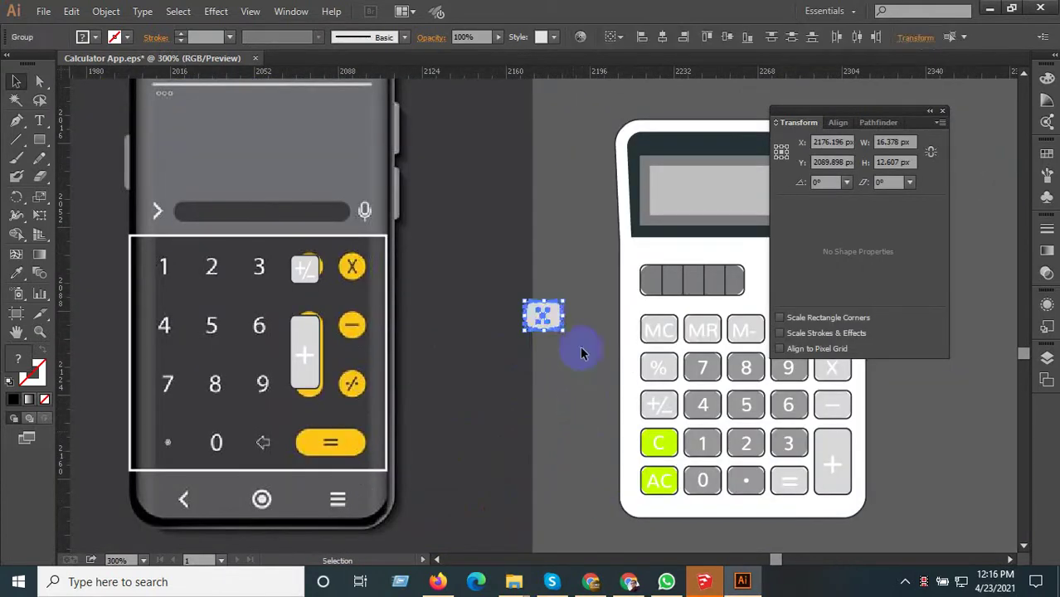
{"action": "left_click_drag", "start_coordinate": [549, 315], "coordinate": [365, 269]}
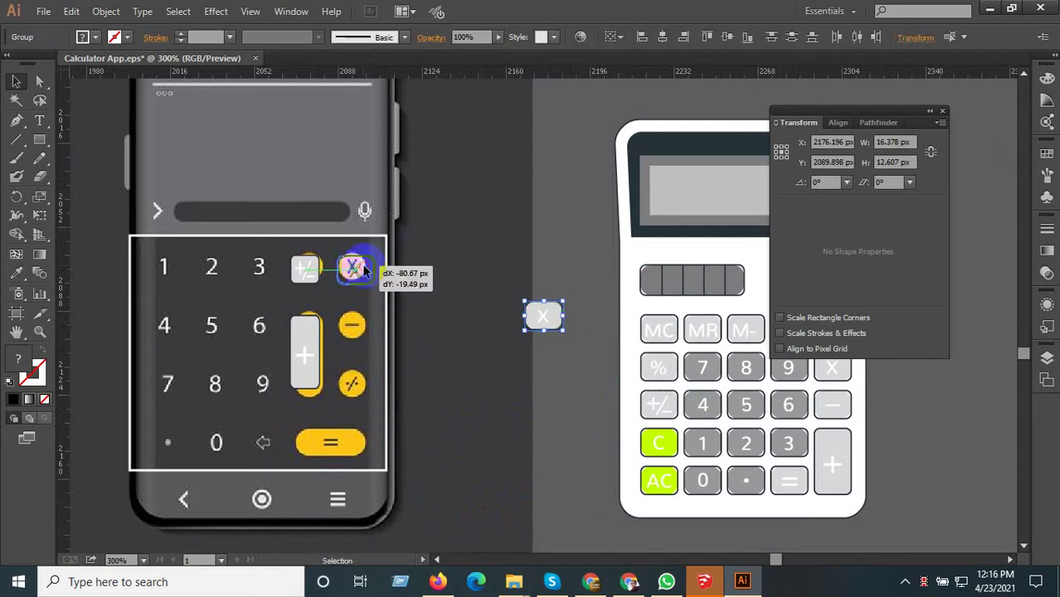
{"action": "scroll", "coordinate": [299, 267], "scroll_direction": "up", "scroll_amount": 3}
{"action": "scroll", "coordinate": [302, 265], "scroll_direction": "up", "scroll_amount": 2}
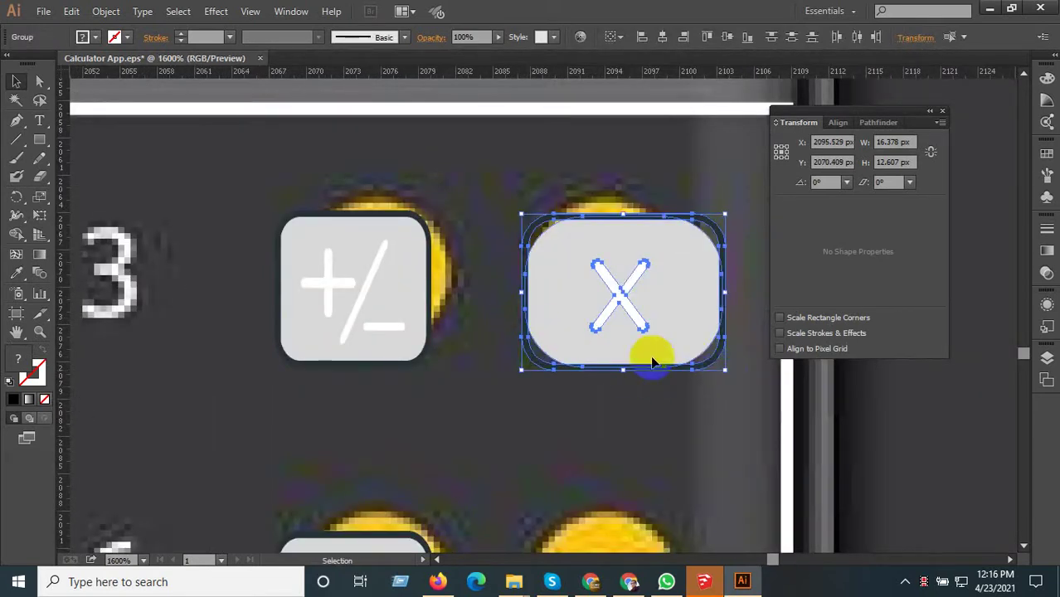
{"action": "scroll", "coordinate": [652, 351], "scroll_direction": "right", "scroll_amount": 3}
{"action": "scroll", "coordinate": [433, 350], "scroll_direction": "right", "scroll_amount": 1}
{"action": "scroll", "coordinate": [441, 344], "scroll_direction": "down", "scroll_amount": 2}
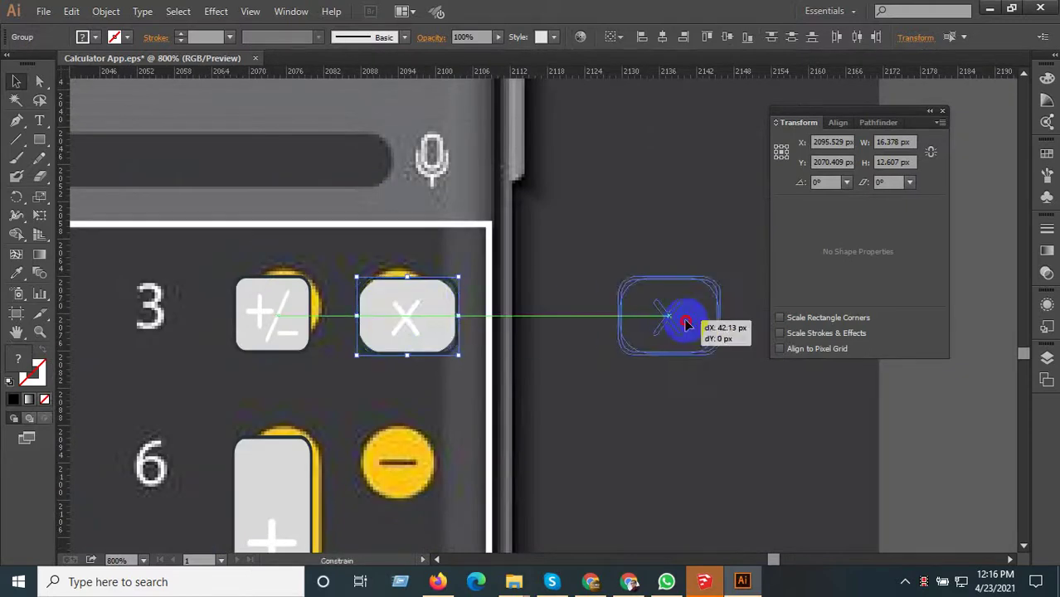
{"action": "left_click_drag", "start_coordinate": [424, 326], "coordinate": [703, 326]}
{"action": "left_click", "coordinate": [644, 390]}
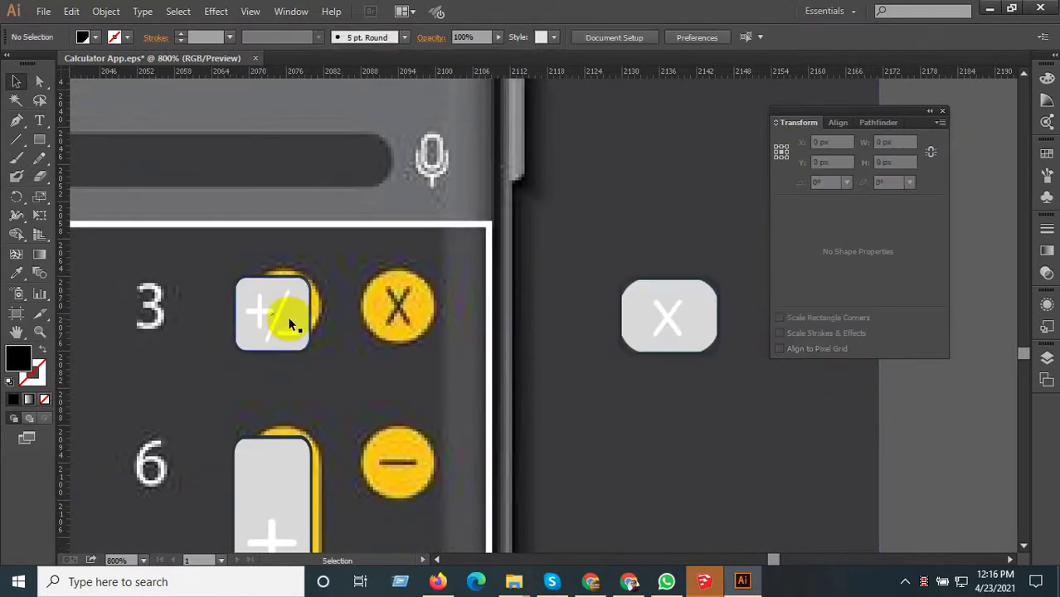
- Copy the +/− key onto the yellow × key and delete its glyph, leaving a blank light key
{"action": "scroll", "coordinate": [290, 322], "scroll_direction": "up", "scroll_amount": 2}
{"action": "left_click_drag", "start_coordinate": [287, 322], "coordinate": [476, 324]}
{"action": "scroll", "coordinate": [419, 366], "scroll_direction": "down", "scroll_amount": 1}
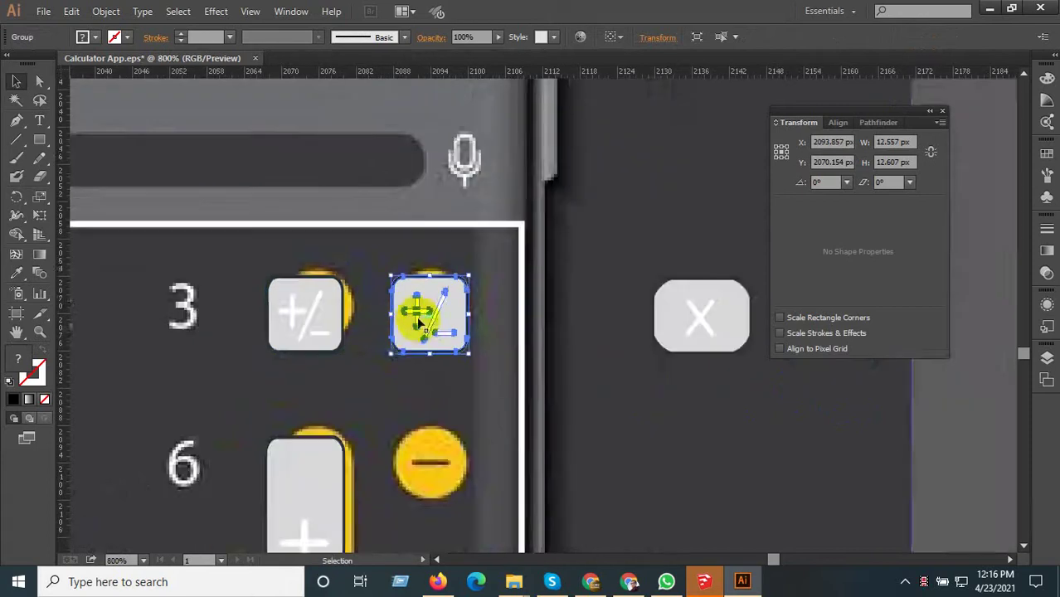
{"action": "scroll", "coordinate": [448, 365], "scroll_direction": "up", "scroll_amount": 2}
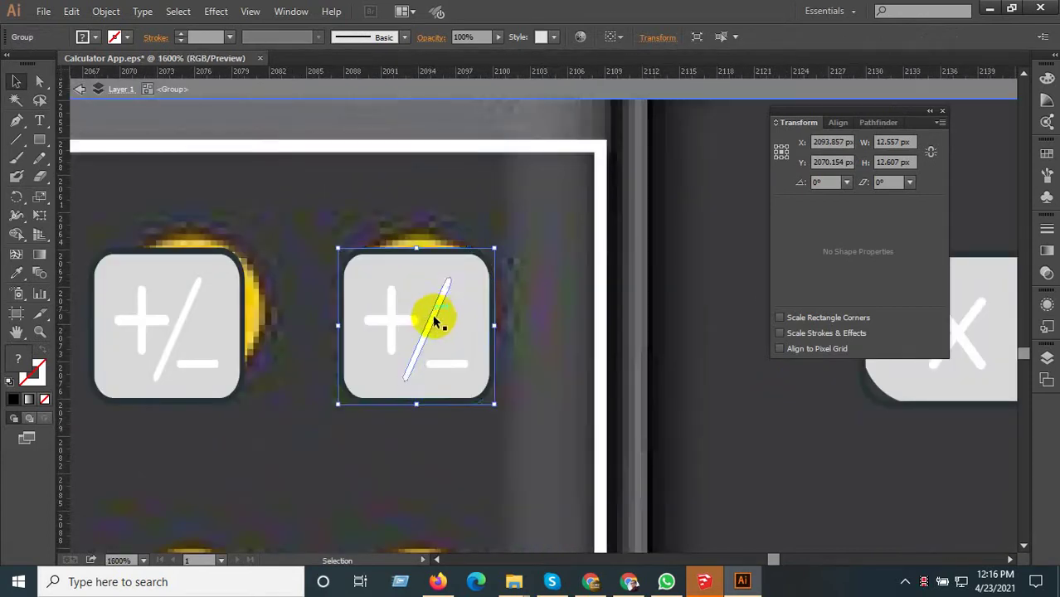
{"action": "double_click", "coordinate": [431, 315]}
{"action": "left_click", "coordinate": [402, 322], "text": "shift"}
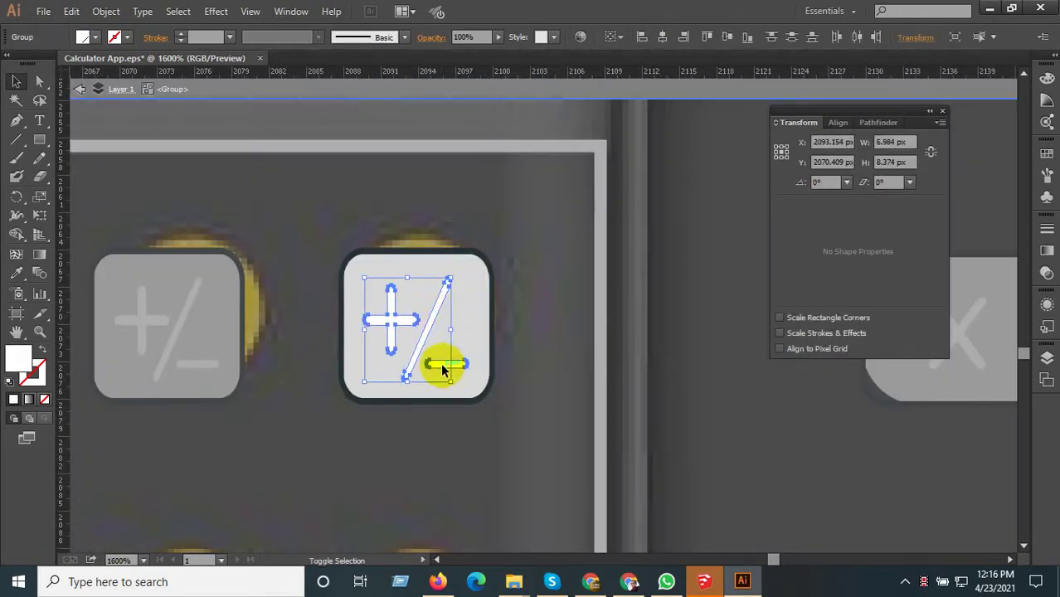
{"action": "key", "text": "Delete"}
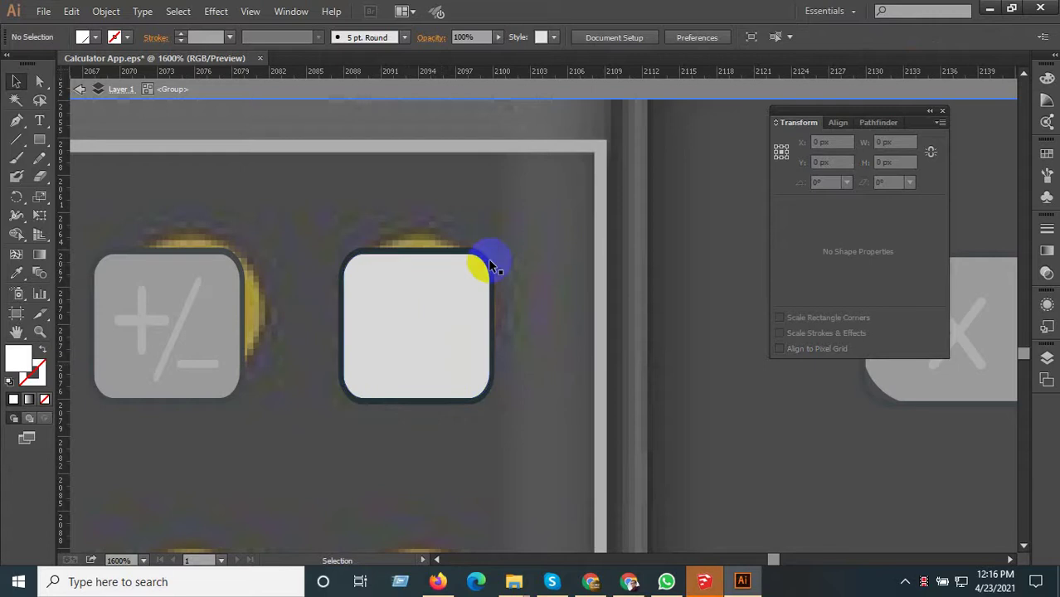
{"action": "scroll", "coordinate": [241, 375], "scroll_direction": "down", "scroll_amount": 2}
{"action": "double_click", "coordinate": [479, 385]}
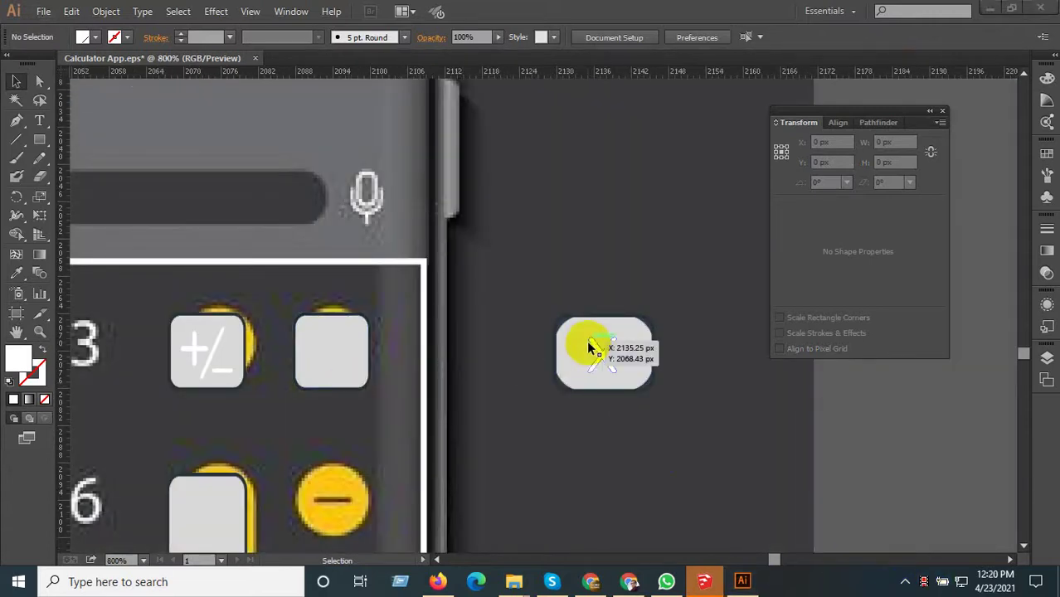
- Paste a copy of the × glyph and centre it on the blank light key
{"action": "left_click", "coordinate": [601, 354]}
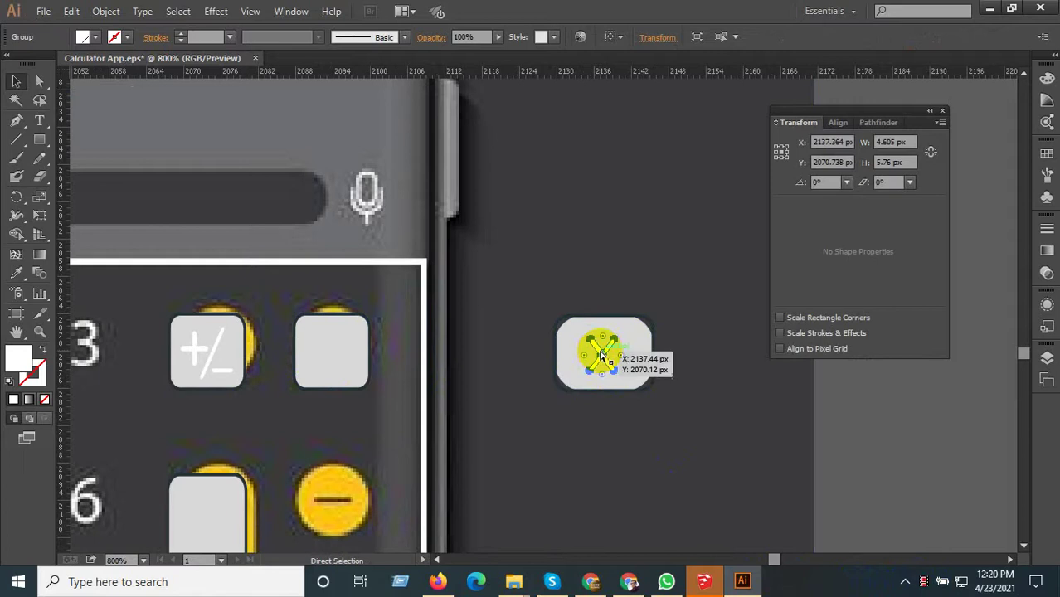
{"action": "left_click", "coordinate": [298, 371]}
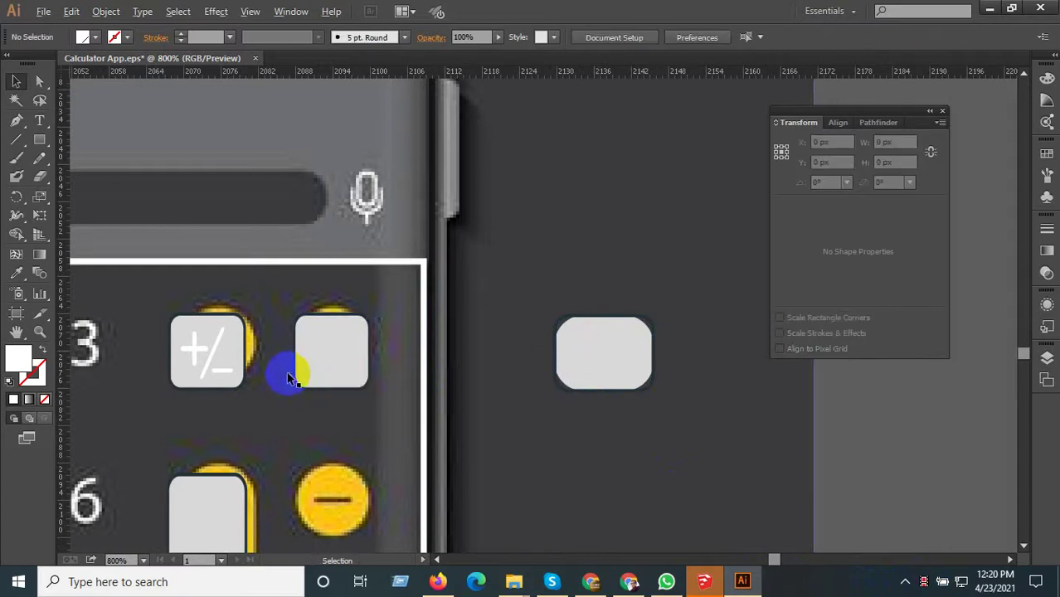
{"action": "scroll", "coordinate": [290, 375], "scroll_direction": "up", "scroll_amount": 3}
{"action": "key", "text": "ctrl+v"}
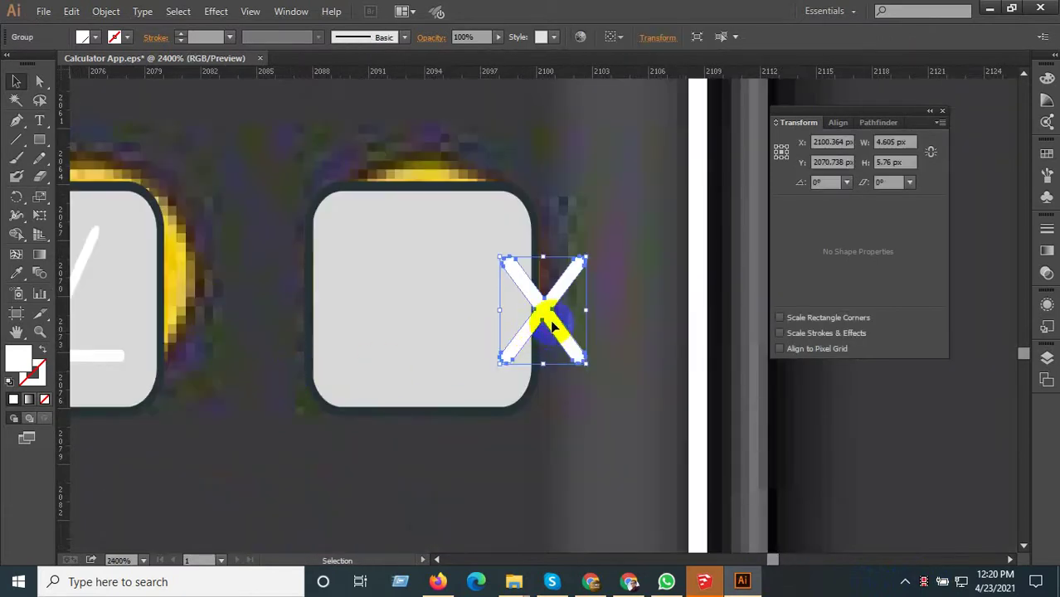
{"action": "left_click_drag", "start_coordinate": [554, 328], "coordinate": [399, 292]}
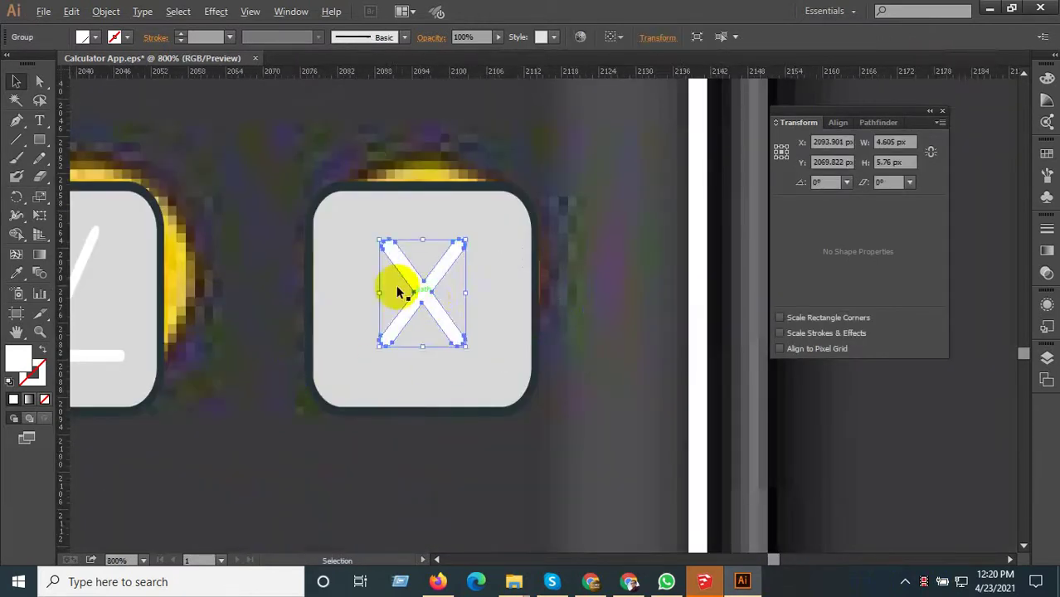
{"action": "scroll", "coordinate": [398, 292], "scroll_direction": "down", "scroll_amount": 3}
{"action": "left_click", "coordinate": [634, 365]}
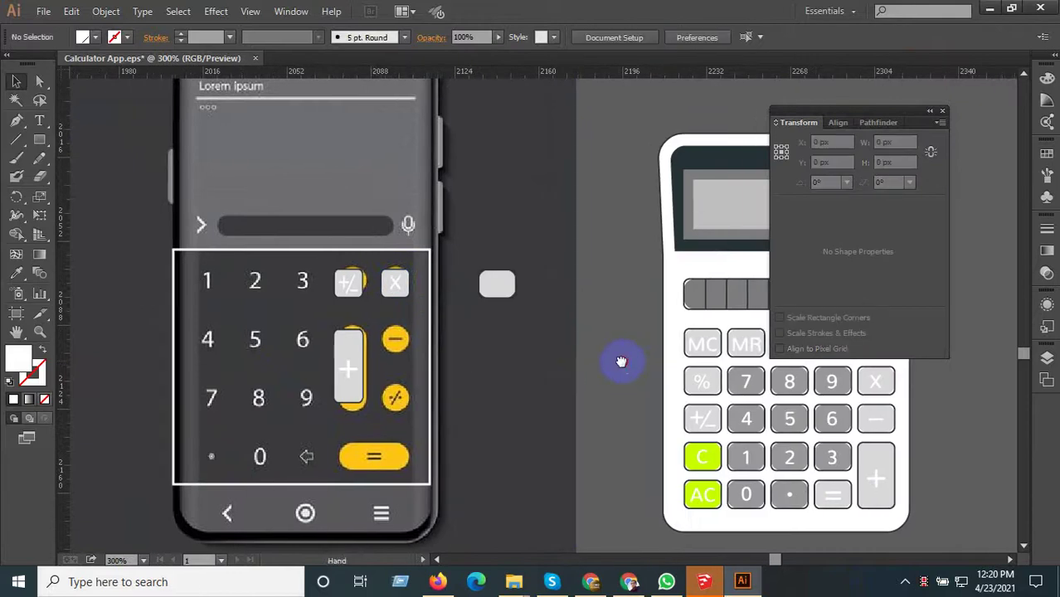
{"action": "scroll", "coordinate": [620, 360], "scroll_direction": "right", "scroll_amount": 1}
{"action": "scroll", "coordinate": [350, 282], "scroll_direction": "up", "scroll_amount": 3}
{"action": "left_click", "coordinate": [339, 253]}
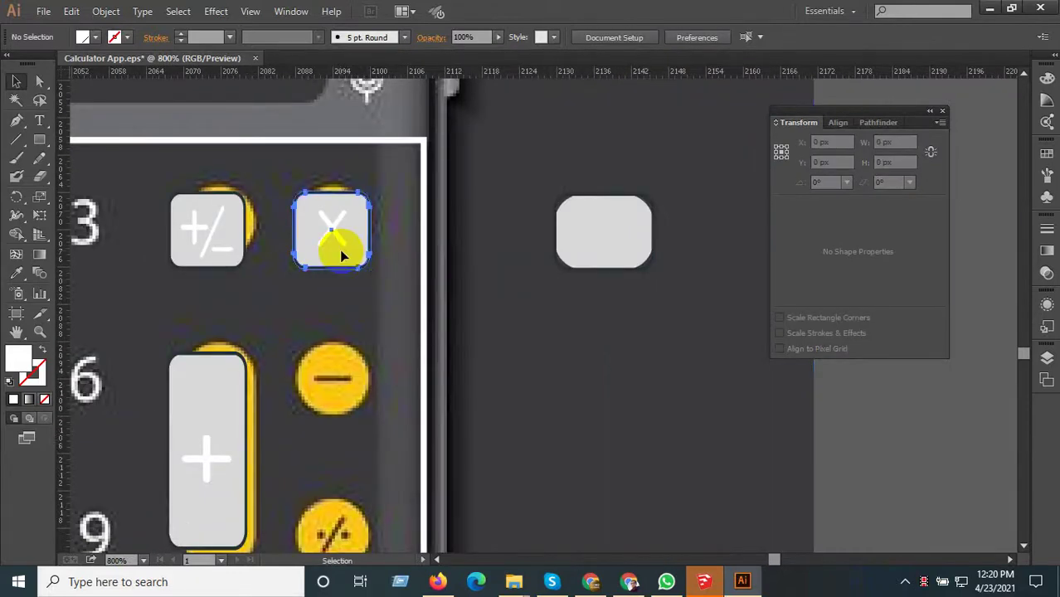
- Copy the light × key down over the yellow minus key and select the reference minus dash
{"action": "mouse_move", "coordinate": [337, 258]}
{"action": "left_mouse_down"}
{"action": "mouse_move", "coordinate": [337, 424]}
{"action": "mouse_move", "coordinate": [332, 390]}
{"action": "left_mouse_up"}
{"action": "scroll", "coordinate": [326, 390], "scroll_direction": "down", "scroll_amount": 3}
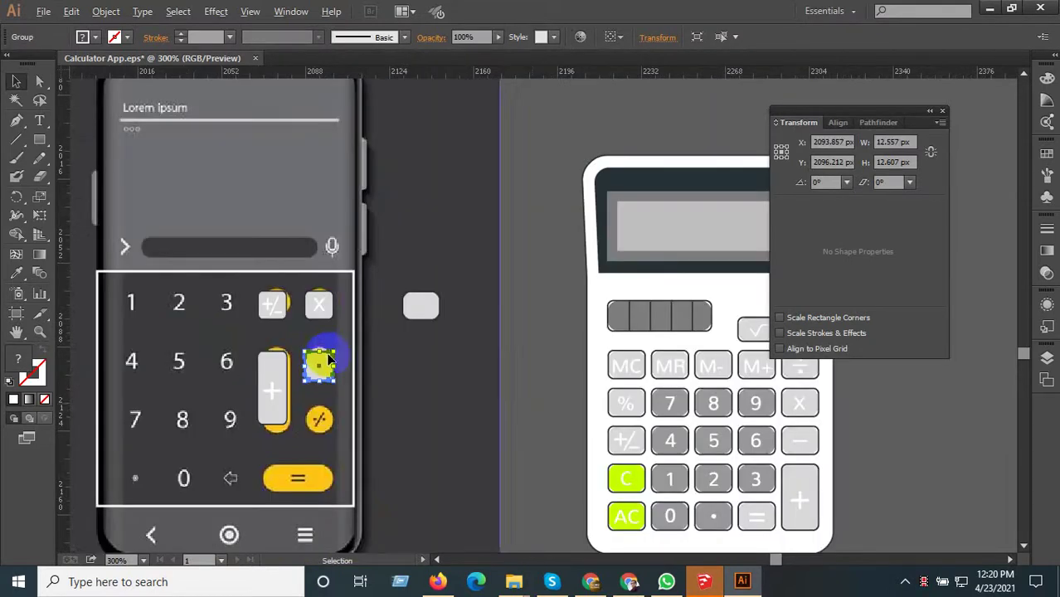
{"action": "left_click_drag", "start_coordinate": [544, 404], "coordinate": [429, 401]}
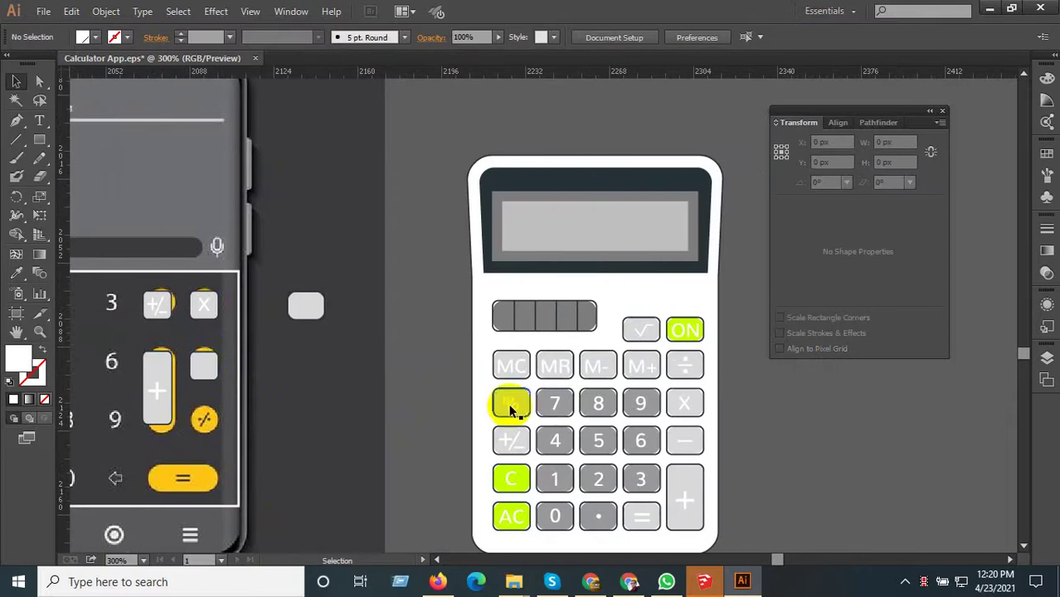
{"action": "left_click", "coordinate": [685, 445]}
{"action": "scroll", "coordinate": [170, 355], "scroll_direction": "up", "scroll_amount": 2}
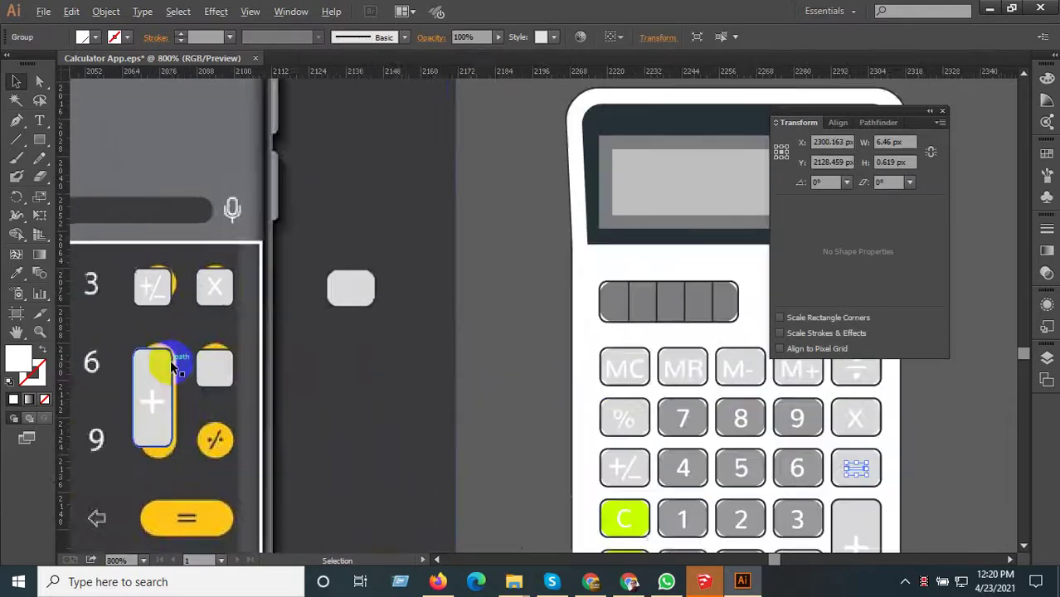
{"action": "scroll", "coordinate": [189, 360], "scroll_direction": "up", "scroll_amount": 2}
{"action": "scroll", "coordinate": [205, 370], "scroll_direction": "up", "scroll_amount": 2}
- Paste the minus dash into the new light key beside 6
{"action": "key", "text": "ctrl+v"}
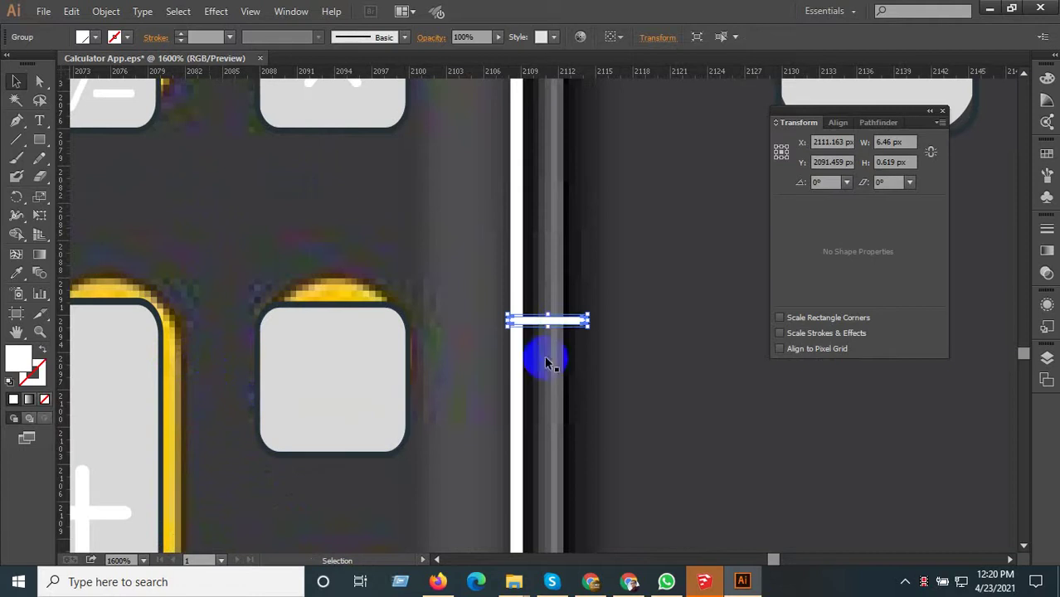
{"action": "mouse_move", "coordinate": [561, 329]}
{"action": "left_mouse_down"}
{"action": "mouse_move", "coordinate": [348, 391]}
{"action": "mouse_move", "coordinate": [331, 372]}
{"action": "left_mouse_up"}
{"action": "scroll", "coordinate": [357, 349], "scroll_direction": "down", "scroll_amount": 3}
{"action": "scroll", "coordinate": [355, 315], "scroll_direction": "up", "scroll_amount": 3}
{"action": "scroll", "coordinate": [347, 332], "scroll_direction": "up", "scroll_amount": 2}
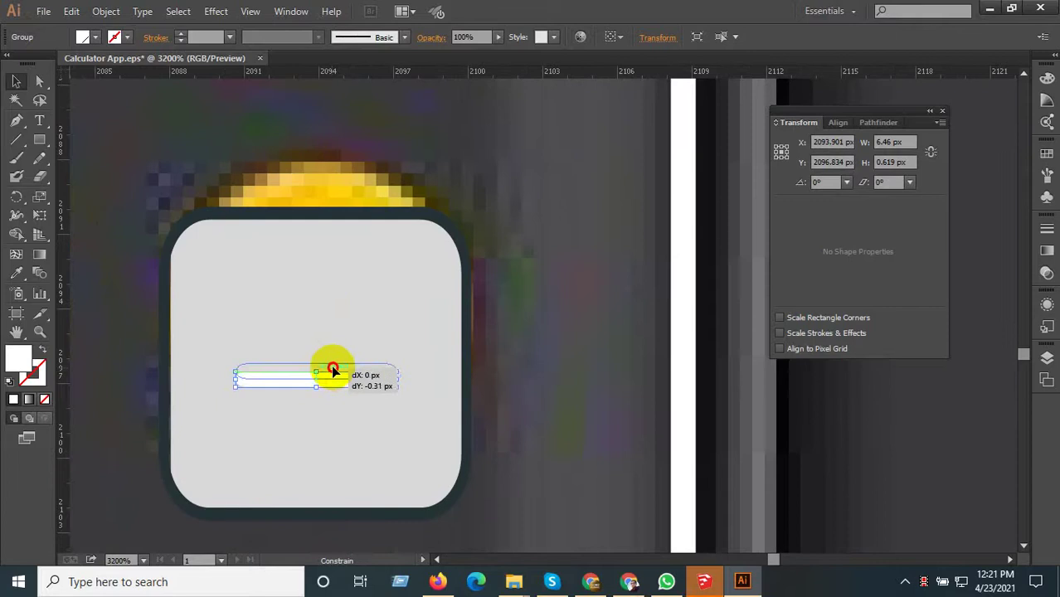
{"action": "scroll", "coordinate": [368, 259], "scroll_direction": "down", "scroll_amount": 2}
{"action": "left_click", "coordinate": [371, 276]}
- Copy the minus key down and align it over the yellow divide key
{"action": "scroll", "coordinate": [365, 278], "scroll_direction": "down", "scroll_amount": 3}
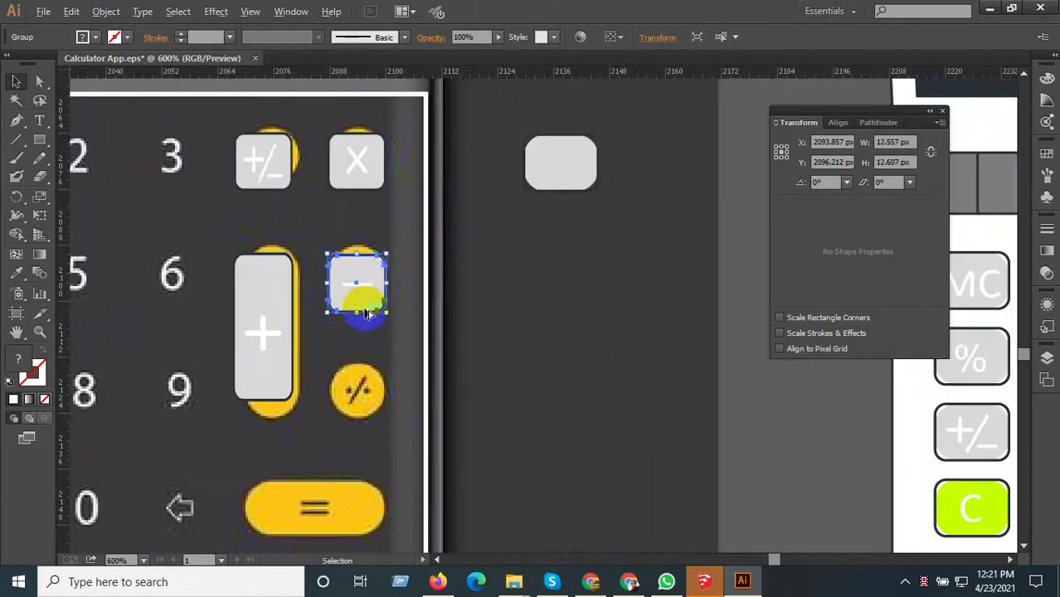
{"action": "mouse_move", "coordinate": [366, 299]}
{"action": "left_mouse_down"}
{"action": "mouse_move", "coordinate": [366, 395]}
{"action": "mouse_move", "coordinate": [361, 388]}
{"action": "left_mouse_up"}
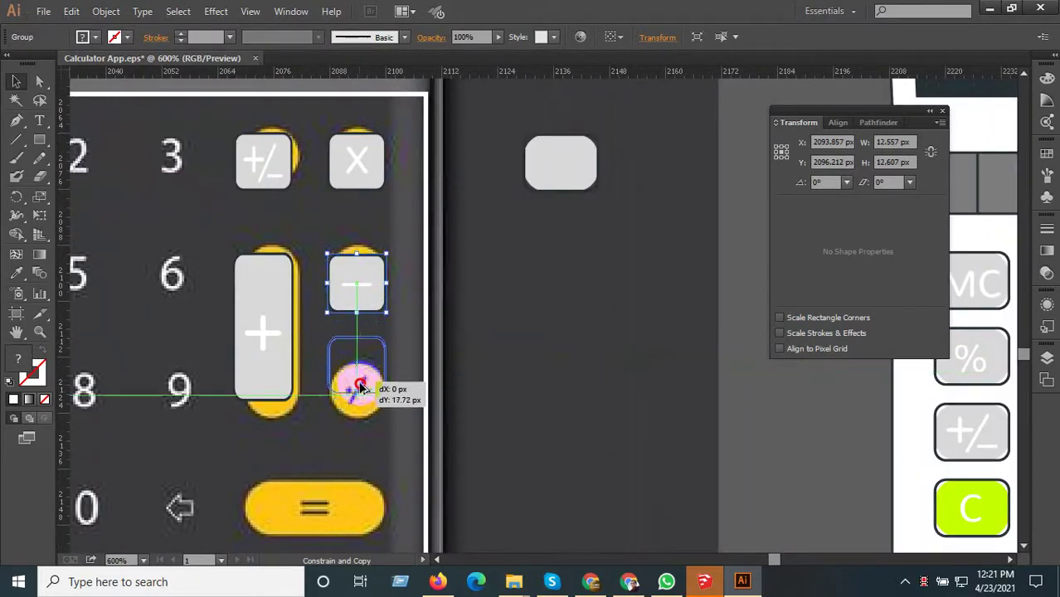
{"action": "left_click_drag", "start_coordinate": [361, 388], "coordinate": [358, 384]}
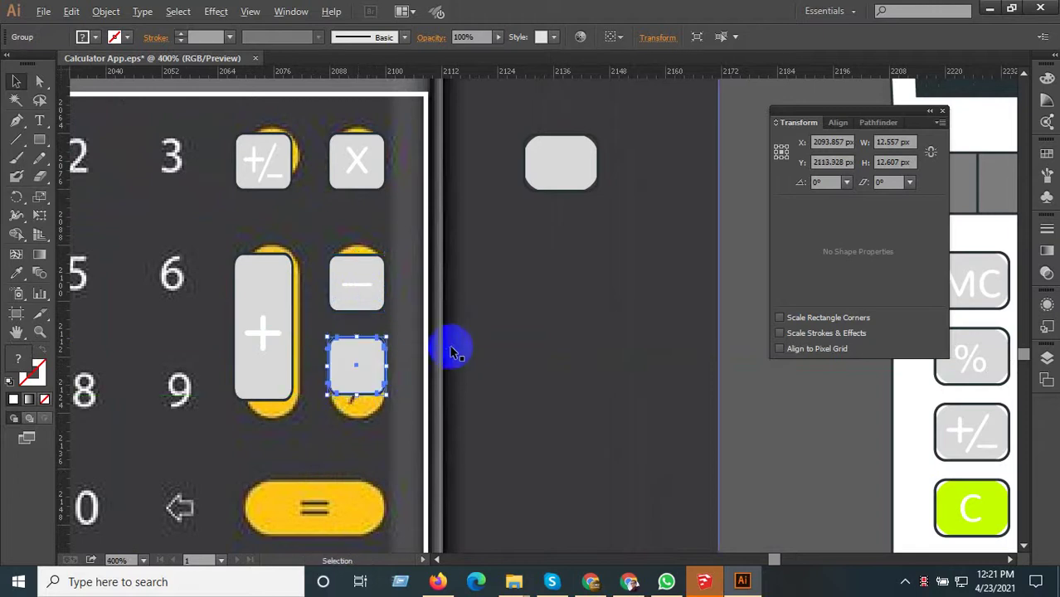
{"action": "scroll", "coordinate": [449, 347], "scroll_direction": "down", "scroll_amount": 3}
{"action": "scroll", "coordinate": [422, 367], "scroll_direction": "up", "scroll_amount": 3}
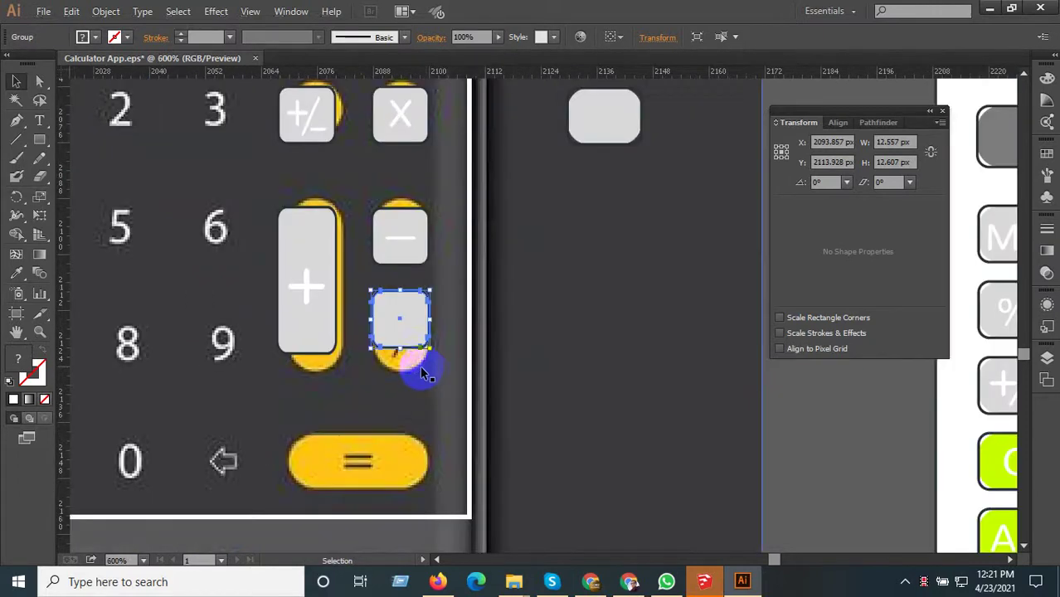
{"action": "scroll", "coordinate": [419, 376], "scroll_direction": "down", "scroll_amount": 2}
- Move the reference calculator's % sign onto the new light key beside 9
{"action": "left_click_drag", "start_coordinate": [605, 374], "coordinate": [492, 378]}
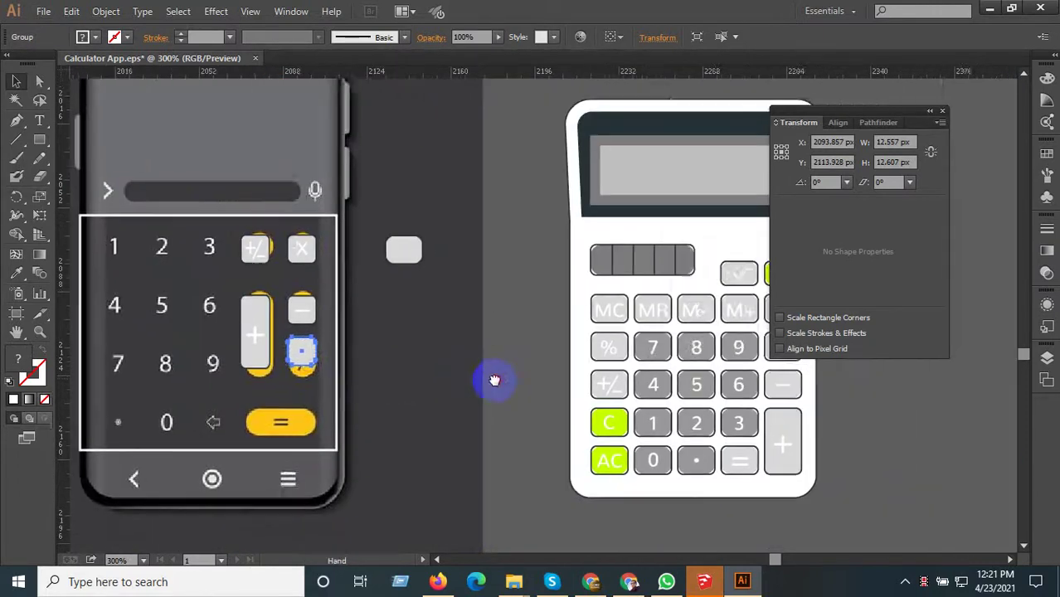
{"action": "scroll", "coordinate": [602, 350], "scroll_direction": "up", "scroll_amount": 3}
{"action": "left_click", "coordinate": [607, 348]}
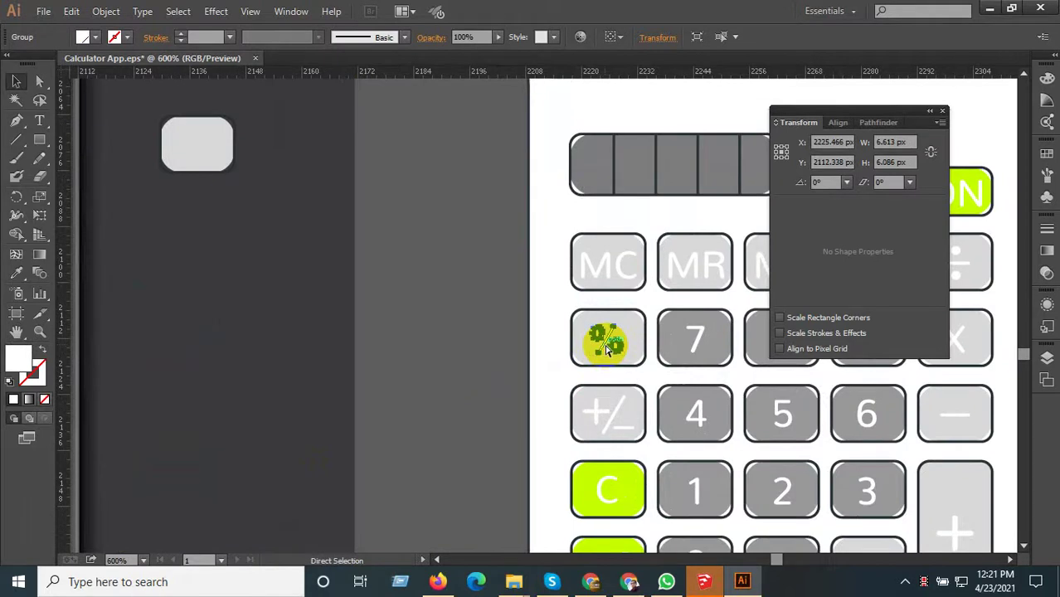
{"action": "scroll", "coordinate": [603, 367], "scroll_direction": "down", "scroll_amount": 3}
{"action": "scroll", "coordinate": [431, 394], "scroll_direction": "up", "scroll_amount": 4}
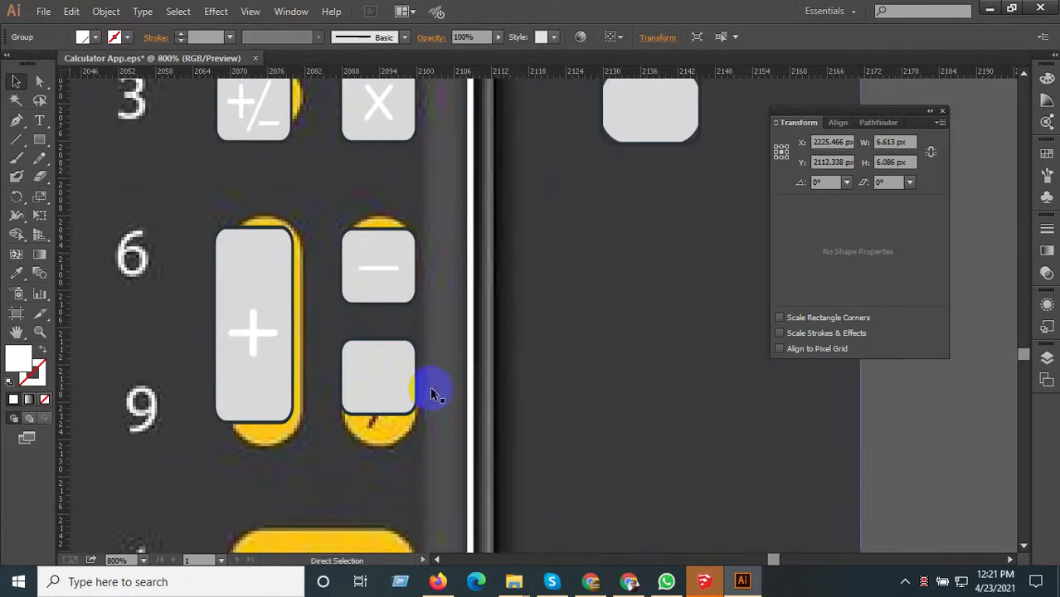
{"action": "left_click_drag", "start_coordinate": [536, 330], "coordinate": [376, 389]}
{"action": "scroll", "coordinate": [499, 391], "scroll_direction": "down", "scroll_amount": 1}
{"action": "scroll", "coordinate": [500, 390], "scroll_direction": "down", "scroll_amount": 1}
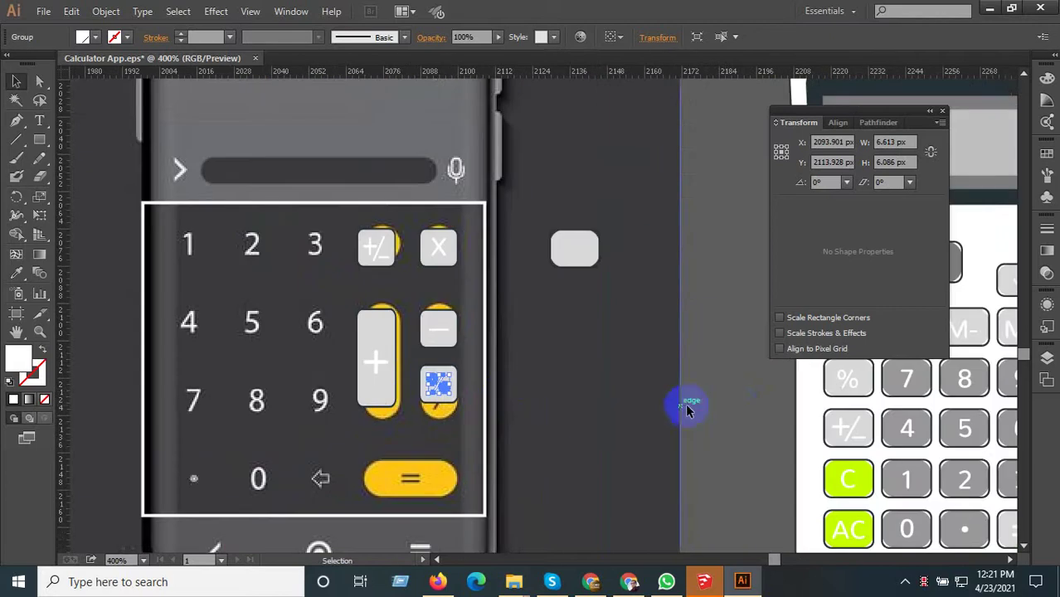
{"action": "left_click_drag", "start_coordinate": [726, 409], "coordinate": [525, 338]}
{"action": "left_click", "coordinate": [465, 367]}
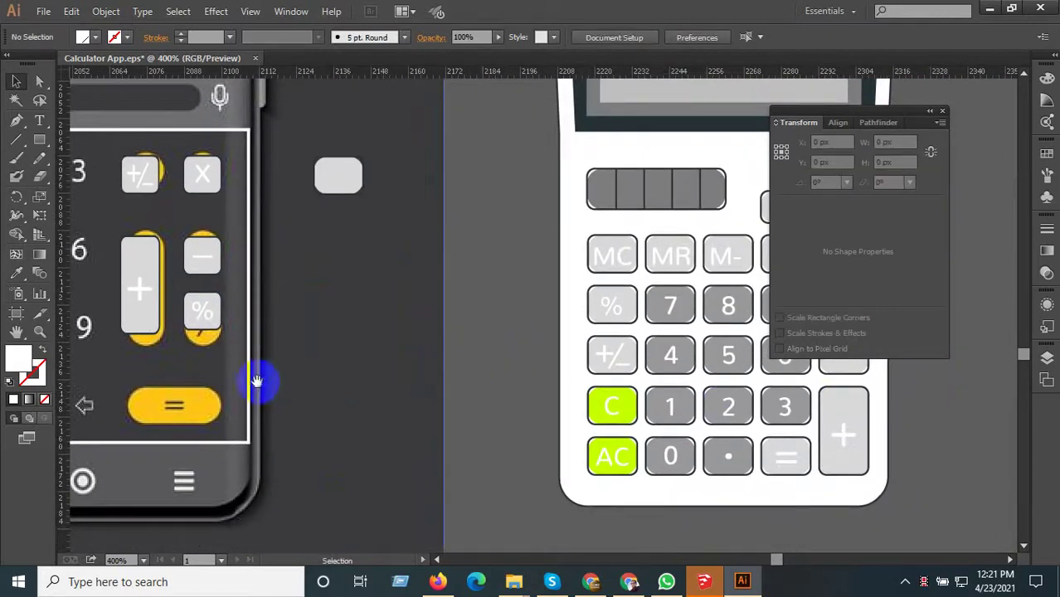
- Copy the tall + key, rotate it 90° and fit the bar over the yellow equals key
{"action": "left_click_drag", "start_coordinate": [260, 379], "coordinate": [529, 358]}
{"action": "scroll", "coordinate": [279, 307], "scroll_direction": "up", "scroll_amount": 1}
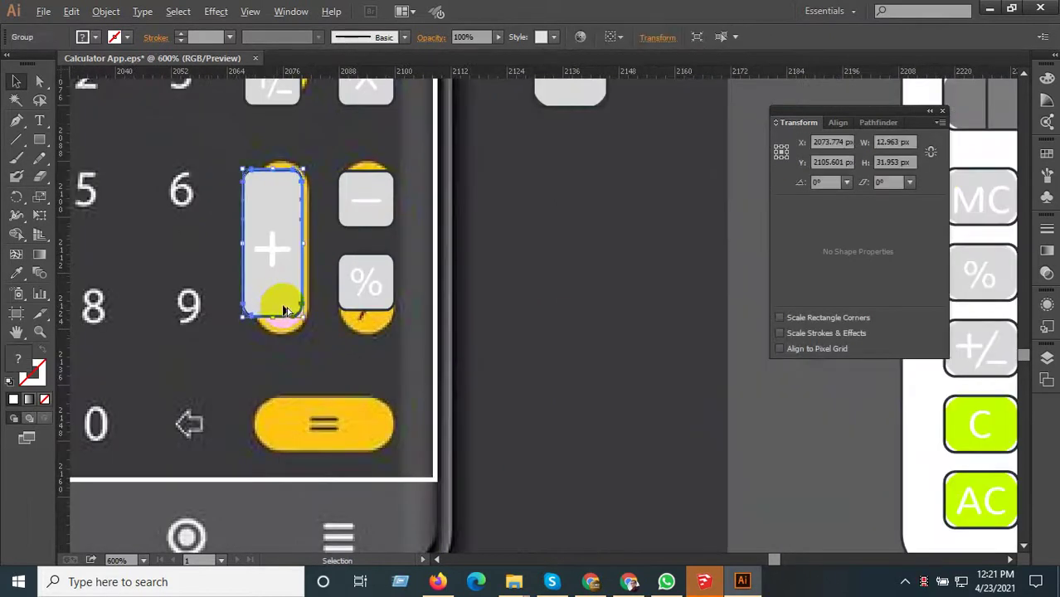
{"action": "mouse_move", "coordinate": [286, 307]}
{"action": "left_mouse_down"}
{"action": "mouse_move", "coordinate": [308, 419]}
{"action": "mouse_move", "coordinate": [326, 432]}
{"action": "left_mouse_up"}
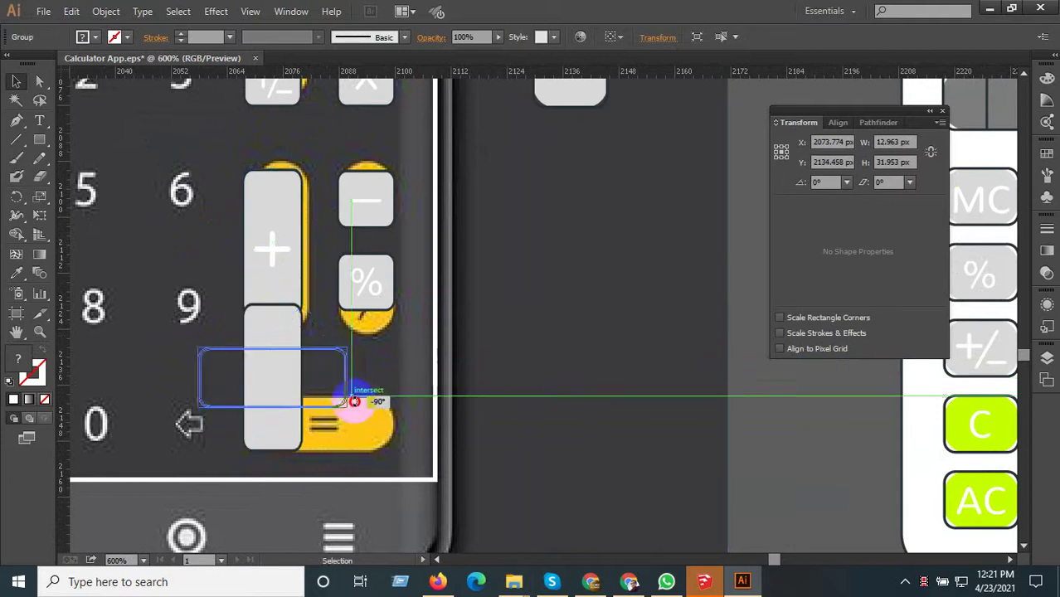
{"action": "mouse_move", "coordinate": [309, 307]}
{"action": "left_mouse_down"}
{"action": "mouse_move", "coordinate": [349, 383]}
{"action": "mouse_move", "coordinate": [396, 404]}
{"action": "left_mouse_up"}
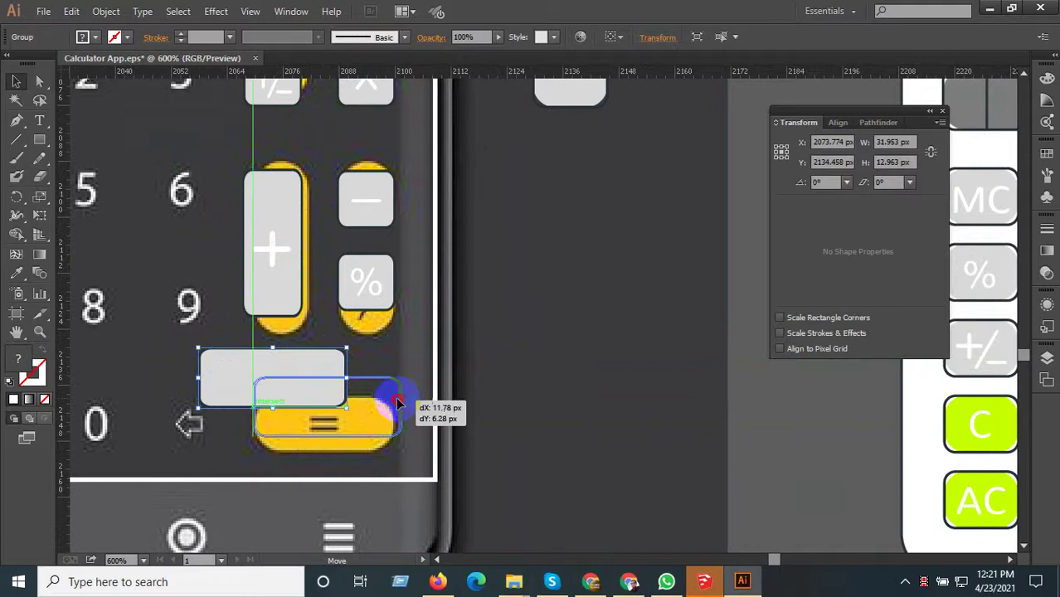
{"action": "left_click_drag", "start_coordinate": [319, 404], "coordinate": [317, 405]}
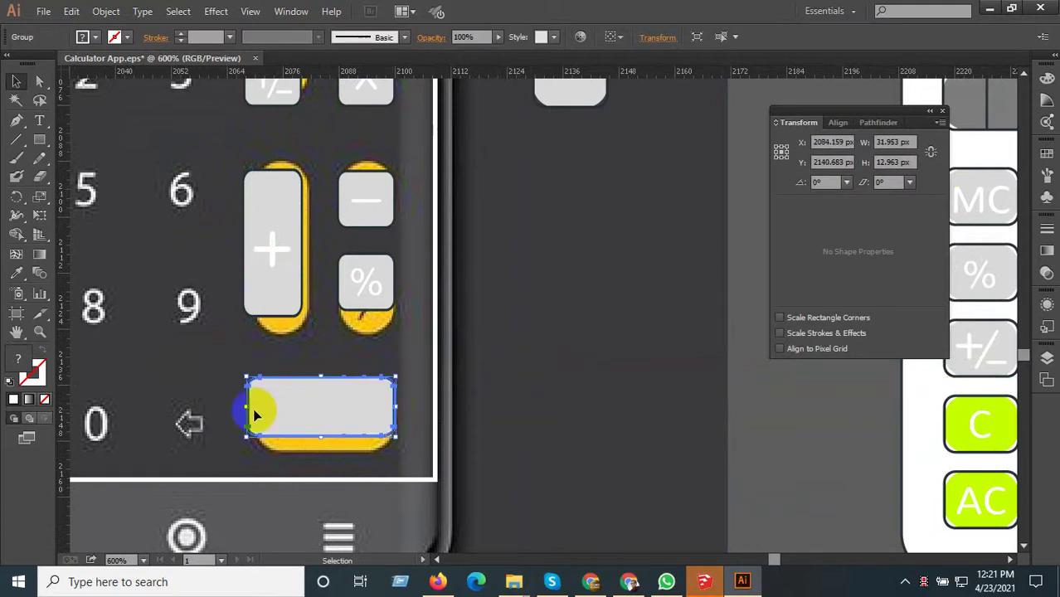
{"action": "left_click_drag", "start_coordinate": [249, 407], "coordinate": [243, 305]}
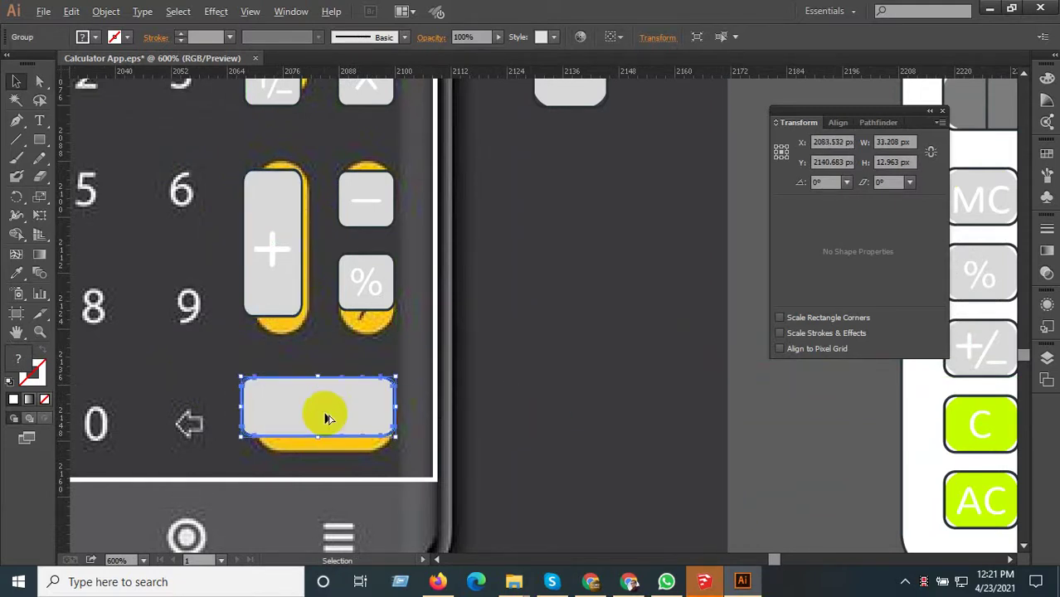
{"action": "scroll", "coordinate": [318, 411], "scroll_direction": "up", "scroll_amount": 1}
{"action": "left_click_drag", "start_coordinate": [324, 413], "coordinate": [324, 422]}
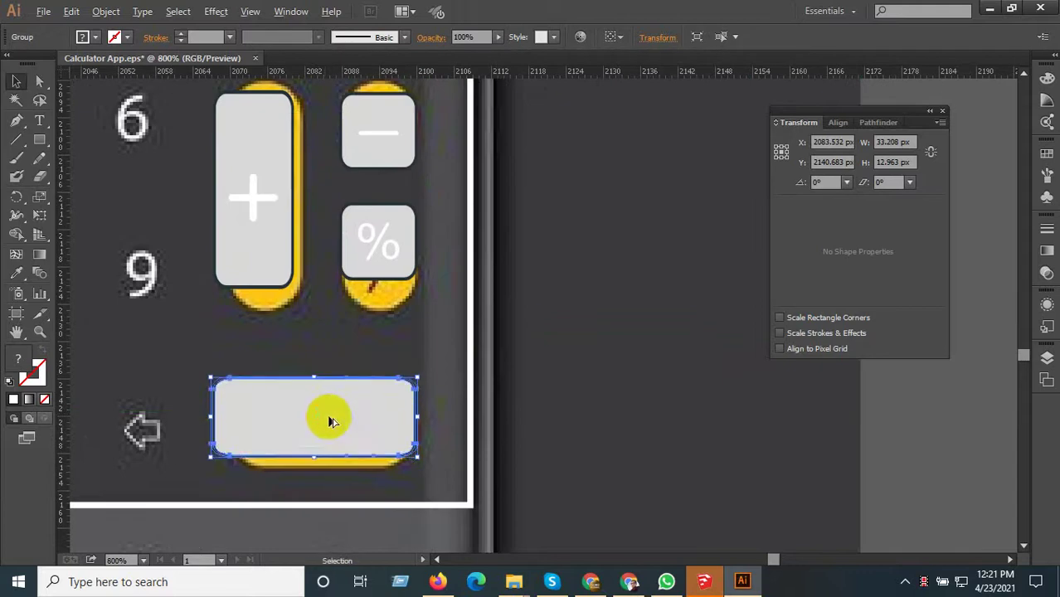
{"action": "scroll", "coordinate": [327, 419], "scroll_direction": "down", "scroll_amount": 2}
- Move the reference calculator's = sign onto the new wide light key
{"action": "left_click", "coordinate": [639, 420]}
{"action": "left_click", "coordinate": [818, 461]}
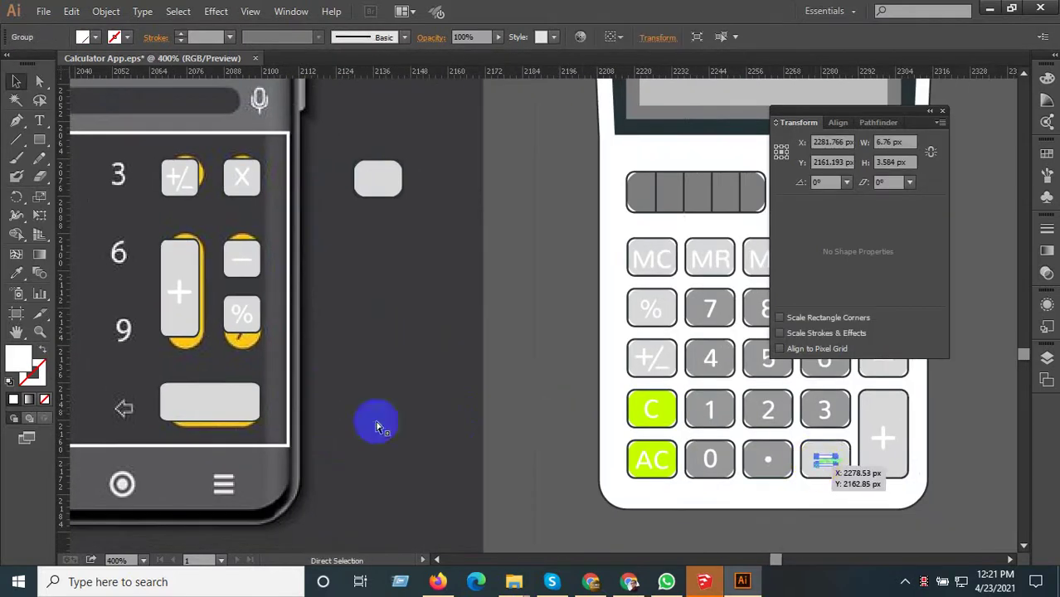
{"action": "scroll", "coordinate": [178, 411], "scroll_direction": "up", "scroll_amount": 3}
{"action": "mouse_move", "coordinate": [295, 425]}
{"action": "left_mouse_down"}
{"action": "mouse_move", "coordinate": [516, 362]}
{"action": "mouse_move", "coordinate": [247, 390]}
{"action": "mouse_move", "coordinate": [299, 397]}
{"action": "left_mouse_up"}
{"action": "scroll", "coordinate": [573, 416], "scroll_direction": "down", "scroll_amount": 3}
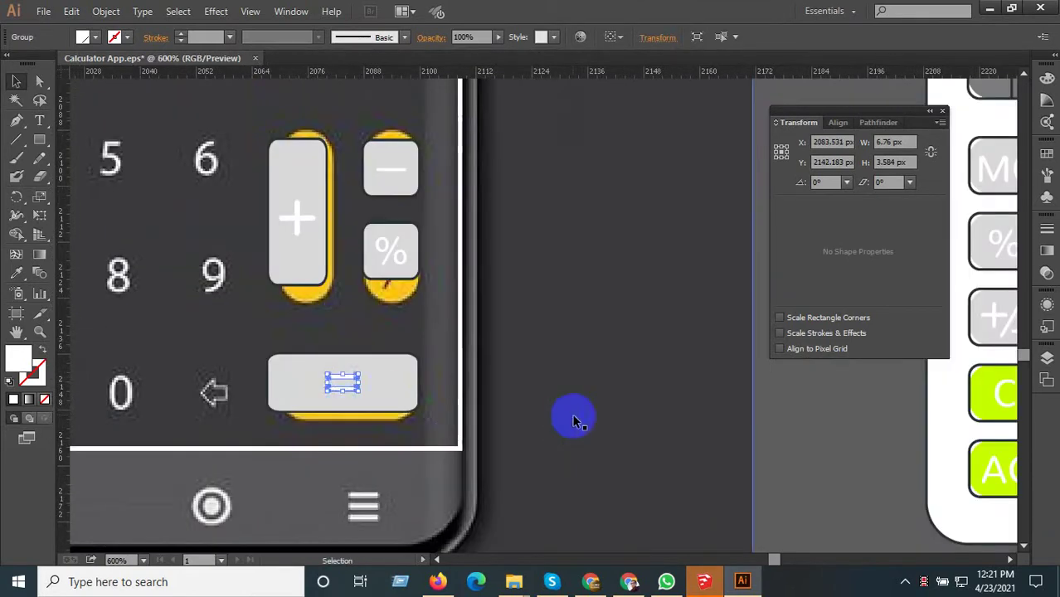
{"action": "scroll", "coordinate": [585, 421], "scroll_direction": "down", "scroll_amount": 1}
{"action": "scroll", "coordinate": [586, 423], "scroll_direction": "down", "scroll_amount": 1}
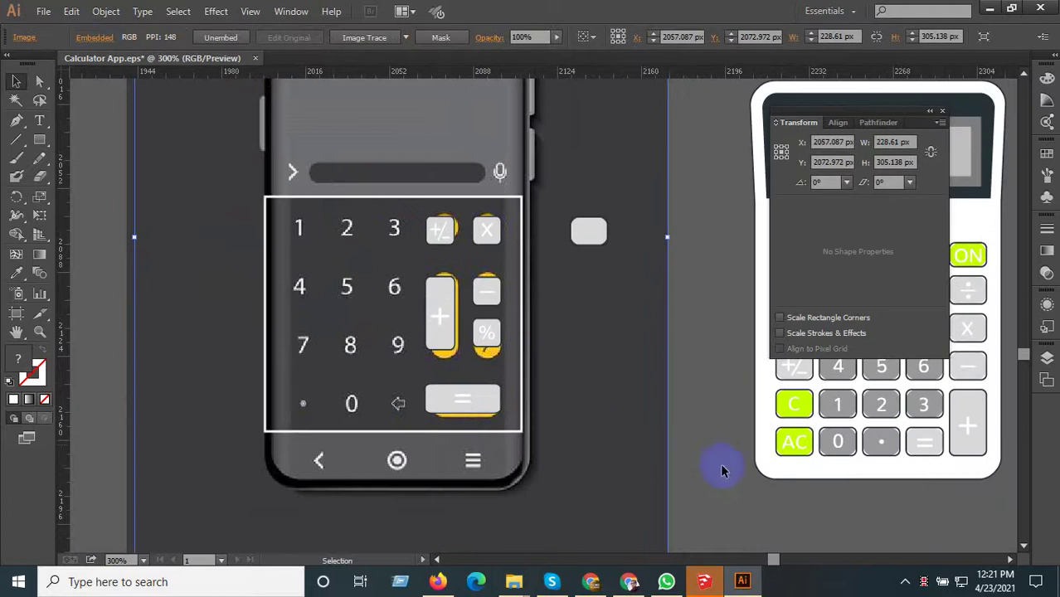
- Copy the reference calculator's 1, 2 and 3 digits onto the phone's matching keys
{"action": "left_click_drag", "start_coordinate": [744, 479], "coordinate": [600, 502]}
{"action": "left_click", "coordinate": [601, 502]}
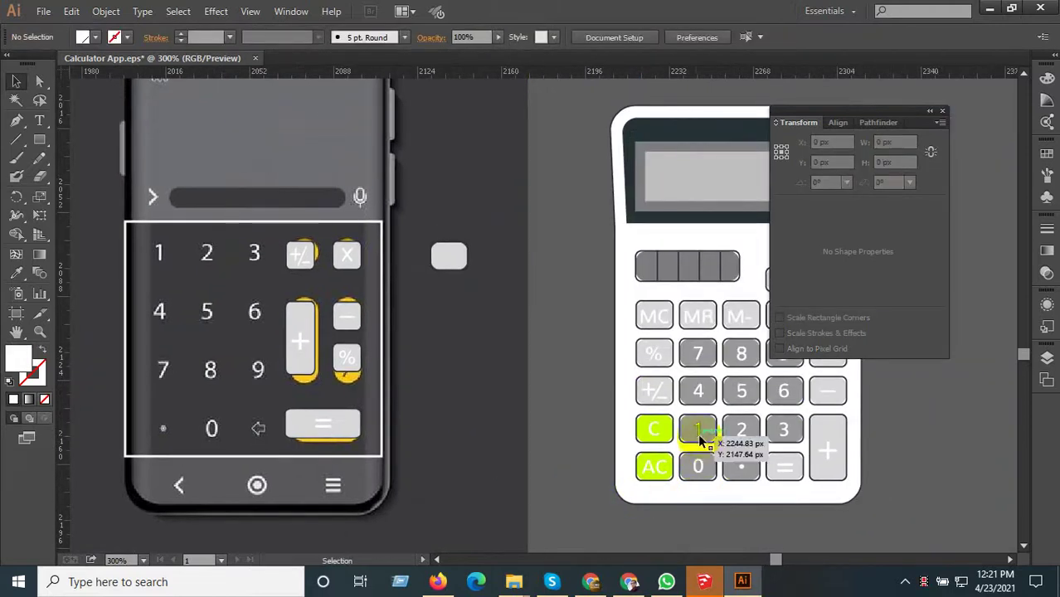
{"action": "mouse_move", "coordinate": [699, 433]}
{"action": "left_mouse_down"}
{"action": "mouse_move", "coordinate": [166, 267]}
{"action": "mouse_move", "coordinate": [161, 253]}
{"action": "left_mouse_up"}
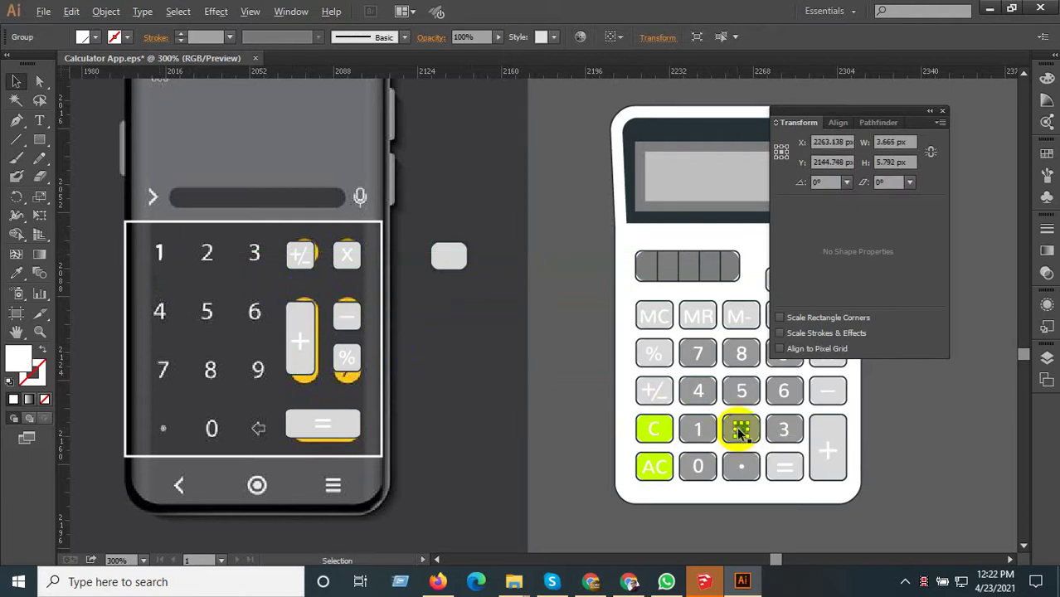
{"action": "left_click_drag", "start_coordinate": [743, 431], "coordinate": [209, 255]}
{"action": "mouse_move", "coordinate": [784, 429]}
{"action": "left_mouse_down"}
{"action": "mouse_move", "coordinate": [677, 425]}
{"action": "mouse_move", "coordinate": [372, 308]}
{"action": "mouse_move", "coordinate": [291, 256]}
{"action": "mouse_move", "coordinate": [265, 258]}
{"action": "mouse_move", "coordinate": [271, 268]}
{"action": "left_mouse_up"}
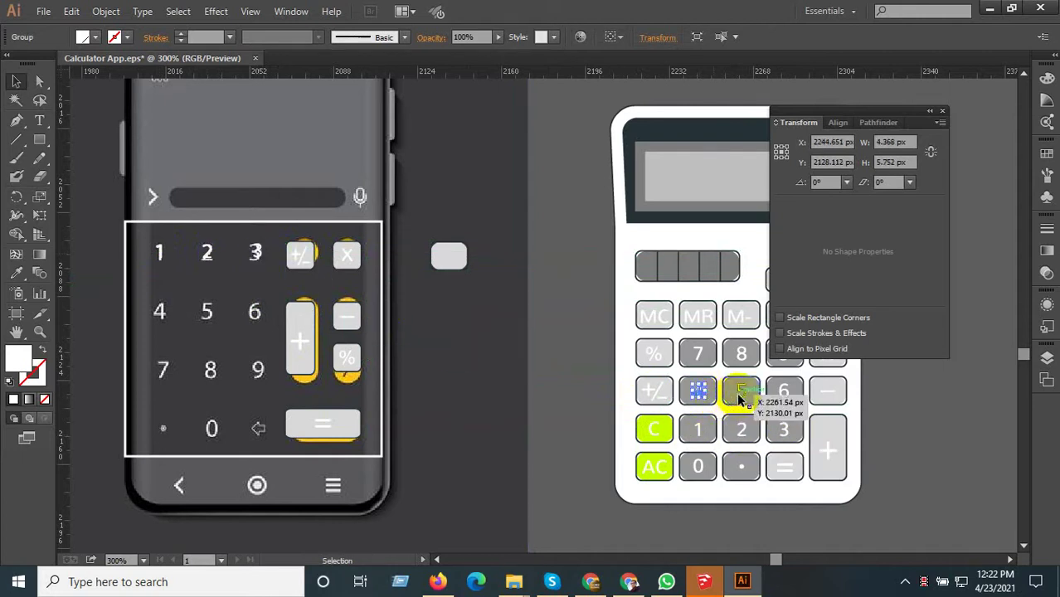
- Copy the 4, 5, 6, 7 and 8 digits onto the matching phone keypad keys
{"action": "left_click", "coordinate": [704, 397]}
{"action": "left_click_drag", "start_coordinate": [701, 397], "coordinate": [163, 314]}
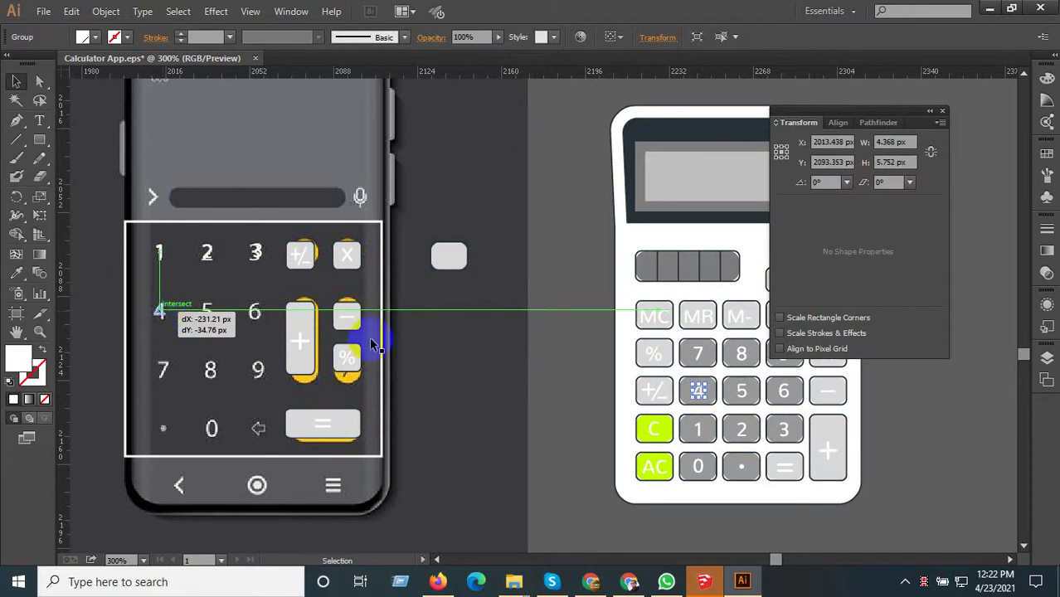
{"action": "left_click_drag", "start_coordinate": [735, 397], "coordinate": [210, 311]}
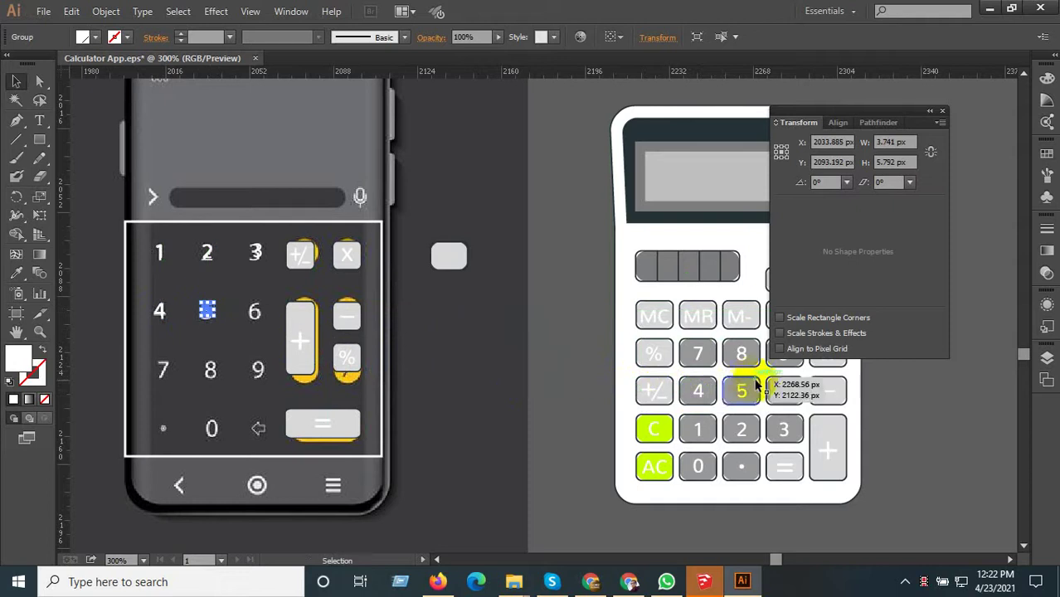
{"action": "left_click_drag", "start_coordinate": [789, 399], "coordinate": [255, 318]}
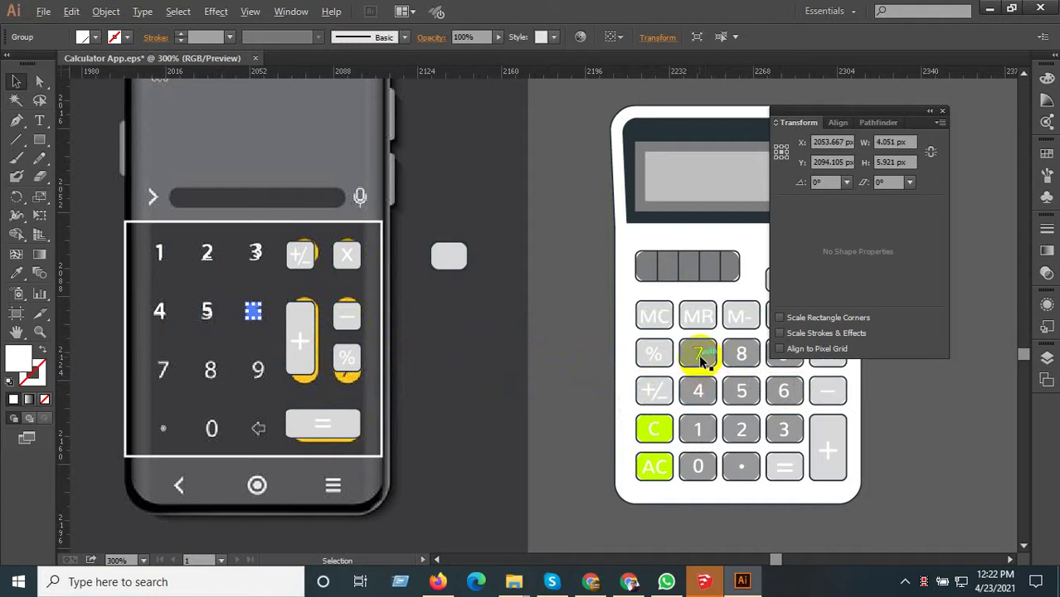
{"action": "left_click_drag", "start_coordinate": [698, 354], "coordinate": [164, 374]}
{"action": "left_click_drag", "start_coordinate": [741, 354], "coordinate": [211, 379]}
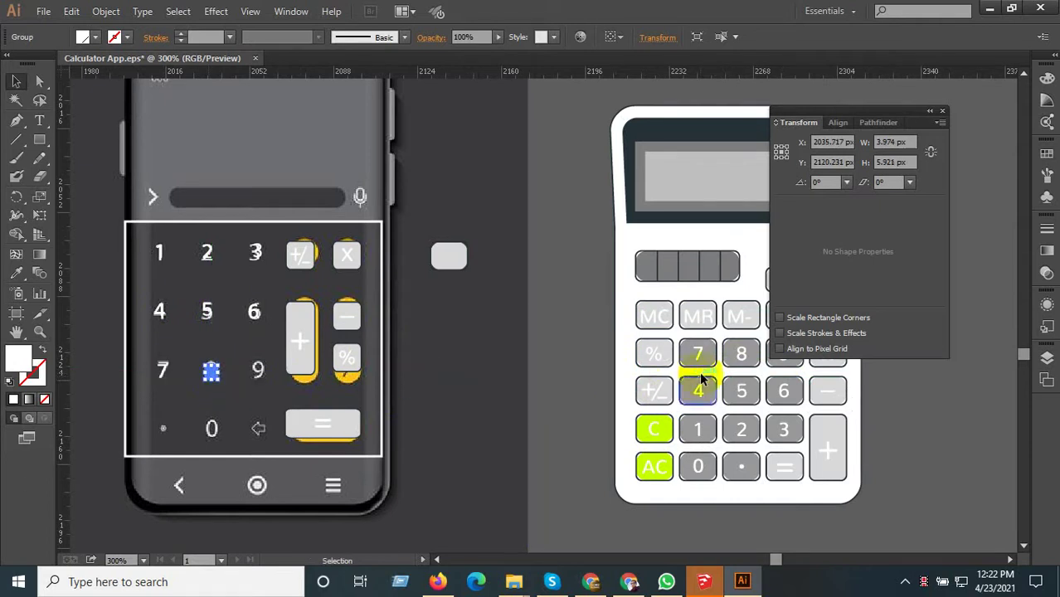
- Collapse the Transform panel and place a copy of the 9 digit in the phone's 9 slot
{"action": "scroll", "coordinate": [829, 291], "scroll_direction": "up", "scroll_amount": 1}
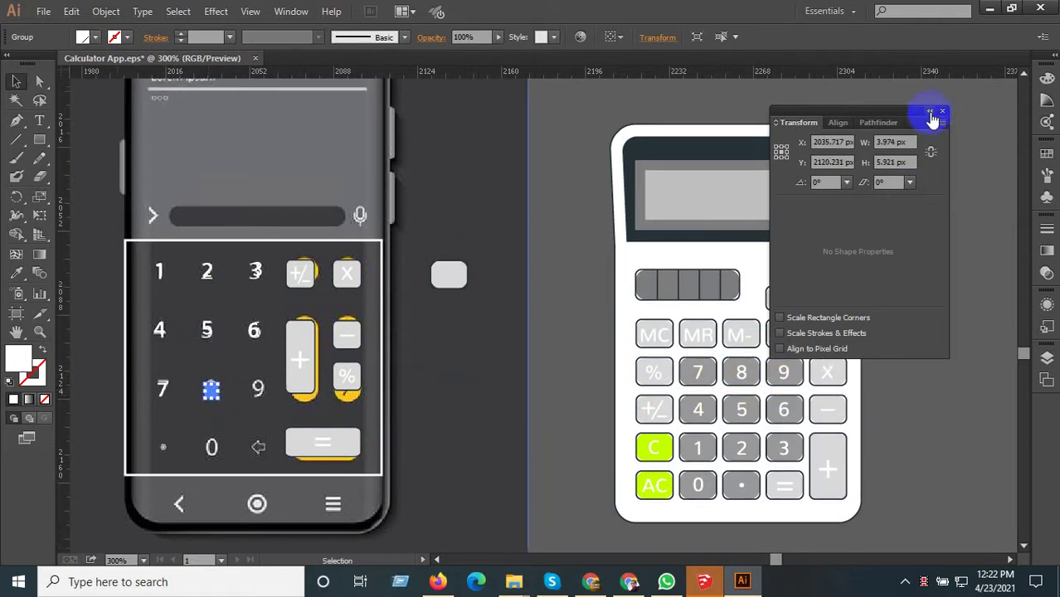
{"action": "left_click", "coordinate": [931, 111]}
{"action": "mouse_move", "coordinate": [783, 378]}
{"action": "left_mouse_down"}
{"action": "mouse_move", "coordinate": [371, 401]}
{"action": "mouse_move", "coordinate": [261, 392]}
{"action": "left_mouse_up"}
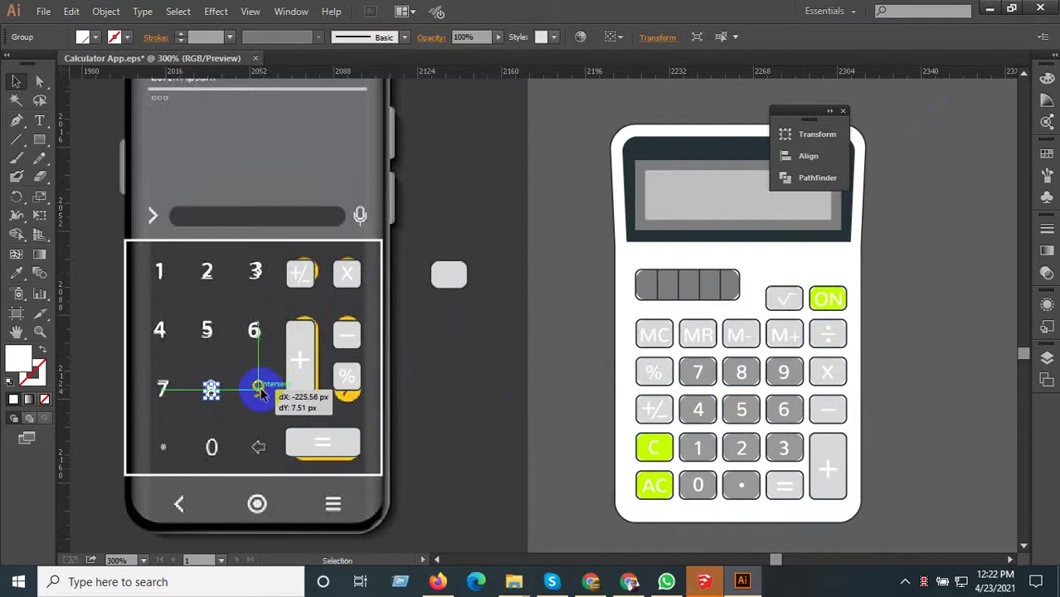
{"action": "left_click_drag", "start_coordinate": [260, 392], "coordinate": [259, 391]}
{"action": "left_click", "coordinate": [581, 449]}
{"action": "left_click_drag", "start_coordinate": [575, 455], "coordinate": [686, 421]}
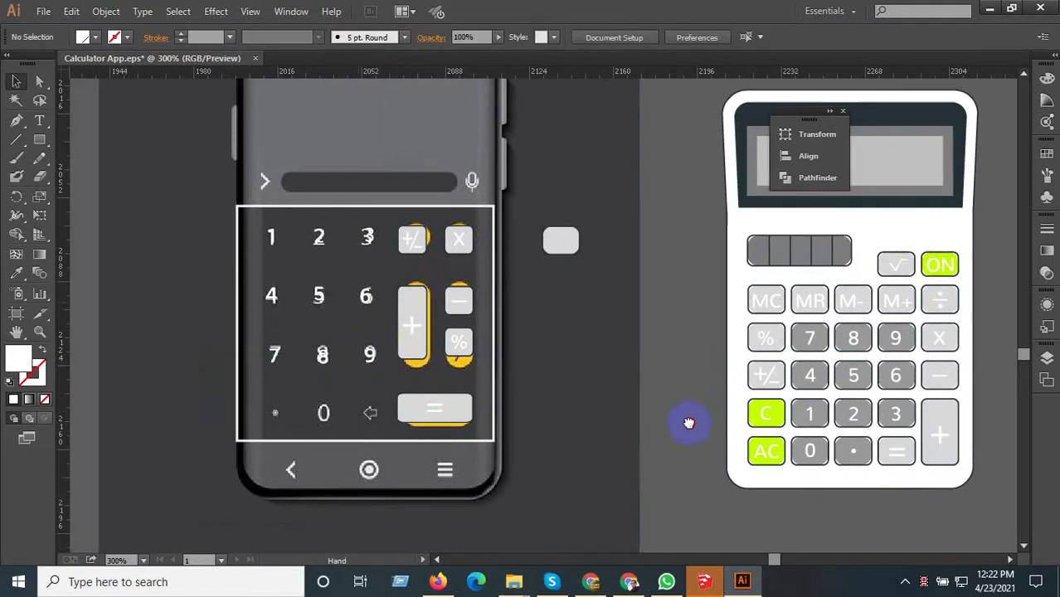
- Horizontally center-align the phone keypad's 3-6-9, 2-5-8 and 1-4-7 digit columns
{"action": "scroll", "coordinate": [361, 314], "scroll_direction": "up", "scroll_amount": 1}
{"action": "left_click", "coordinate": [367, 292]}
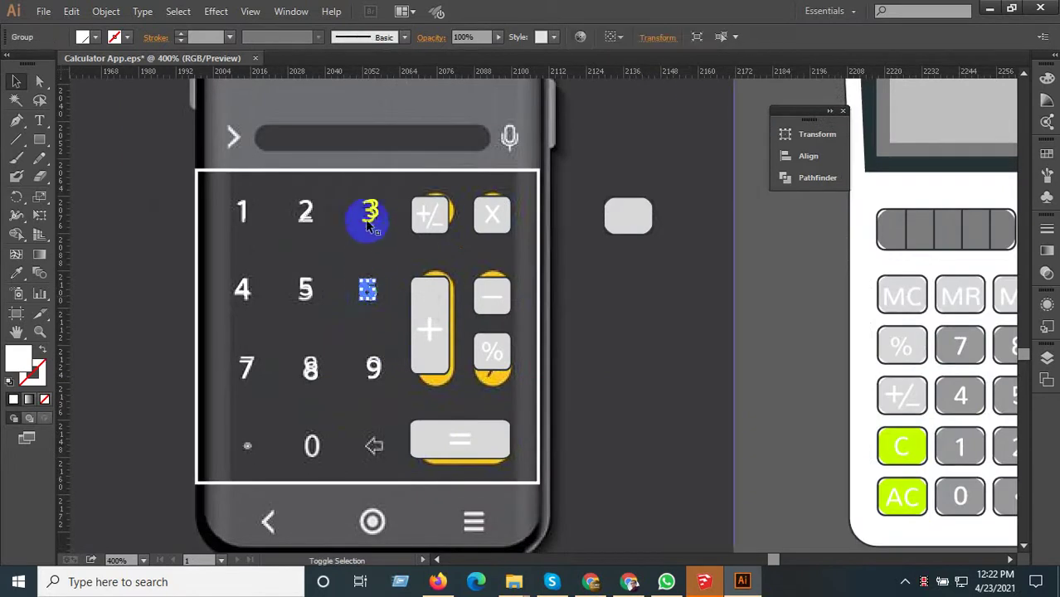
{"action": "left_click", "coordinate": [370, 213], "text": "shift"}
{"action": "left_click", "coordinate": [375, 368], "text": "shift"}
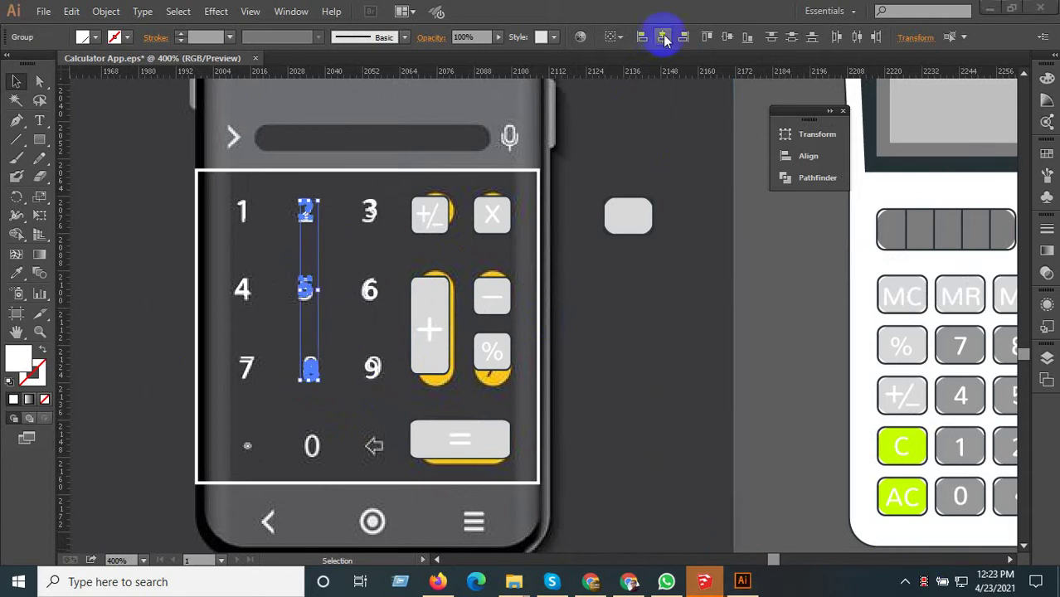
{"action": "left_click", "coordinate": [246, 362]}
{"action": "left_click", "coordinate": [240, 289], "text": "shift"}
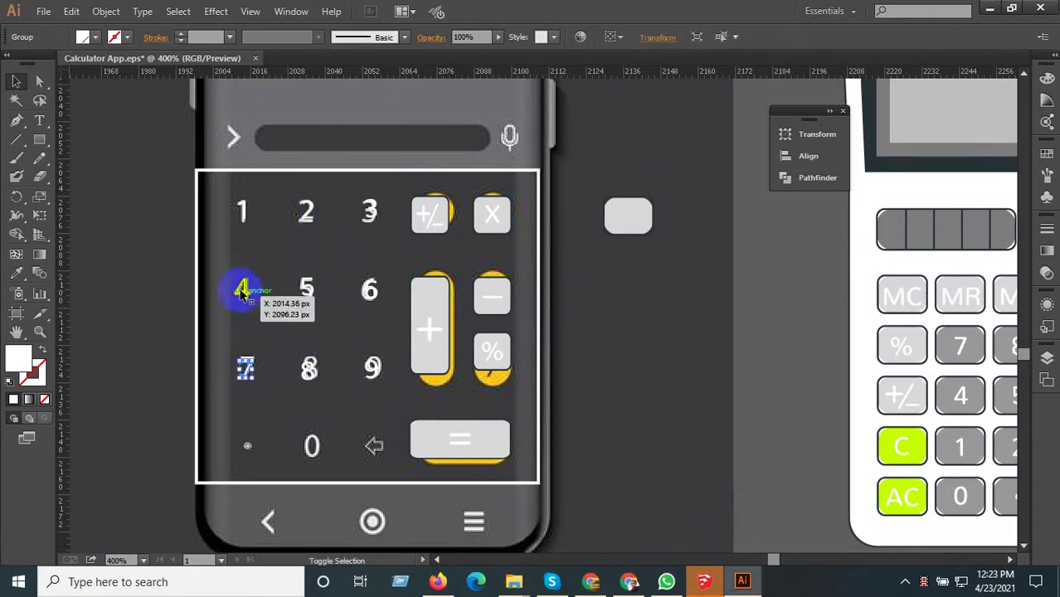
{"action": "left_click", "coordinate": [242, 212], "text": "shift"}
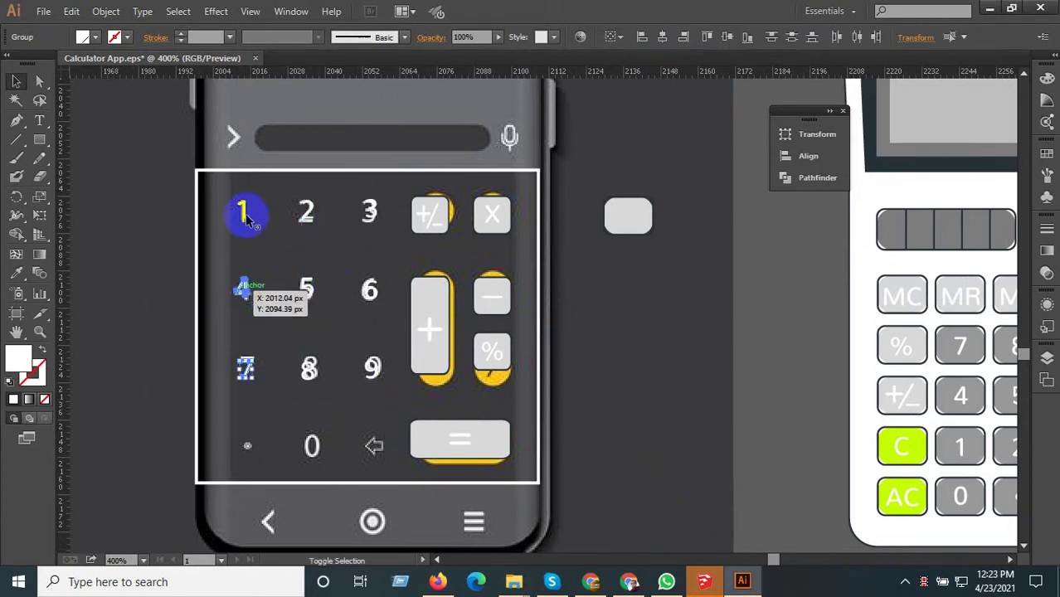
{"action": "left_click", "coordinate": [666, 41]}
{"action": "left_click", "coordinate": [770, 301]}
- Copy the 0 digit and the decimal point into the phone keypad's bottom row
{"action": "scroll", "coordinate": [344, 332], "scroll_direction": "down", "scroll_amount": 1, "text": "alt"}
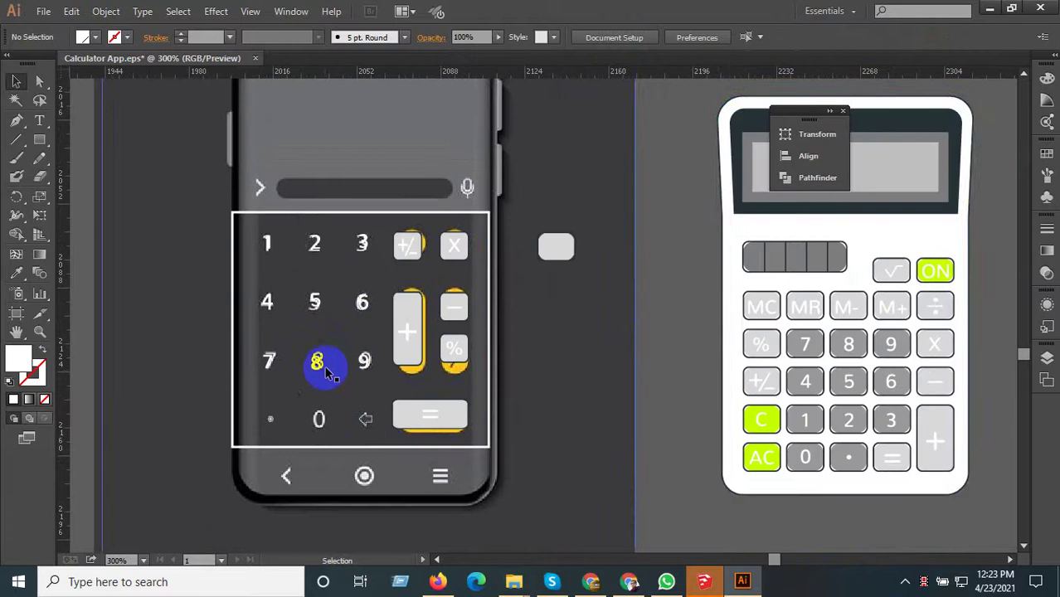
{"action": "left_click_drag", "start_coordinate": [812, 470], "coordinate": [319, 421]}
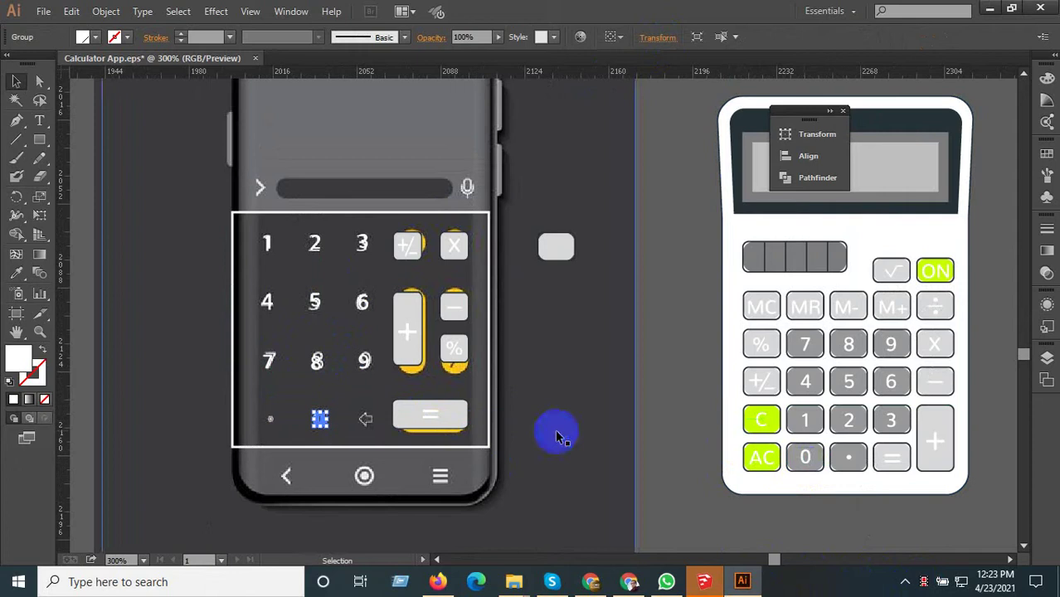
{"action": "left_click_drag", "start_coordinate": [851, 463], "coordinate": [277, 425]}
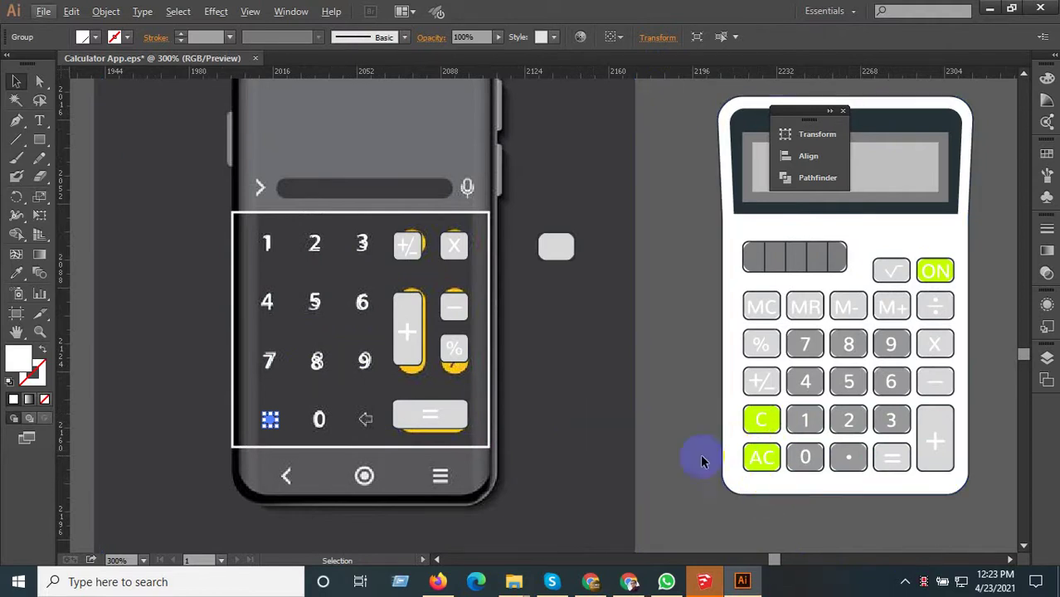
{"action": "scroll", "coordinate": [238, 178], "scroll_direction": "up", "scroll_amount": 2}
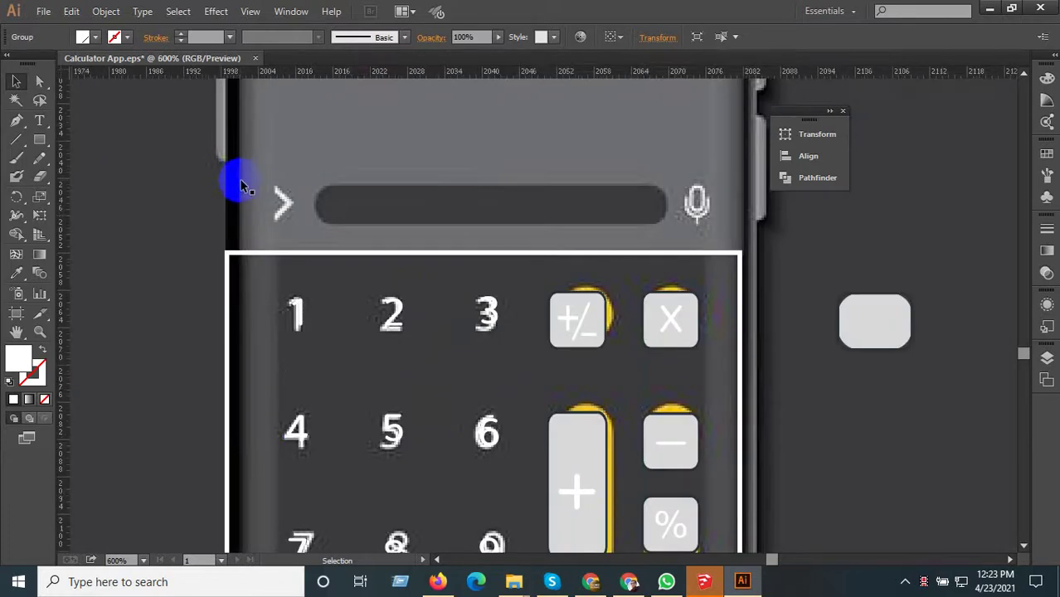
{"action": "scroll", "coordinate": [241, 183], "scroll_direction": "up", "scroll_amount": 1}
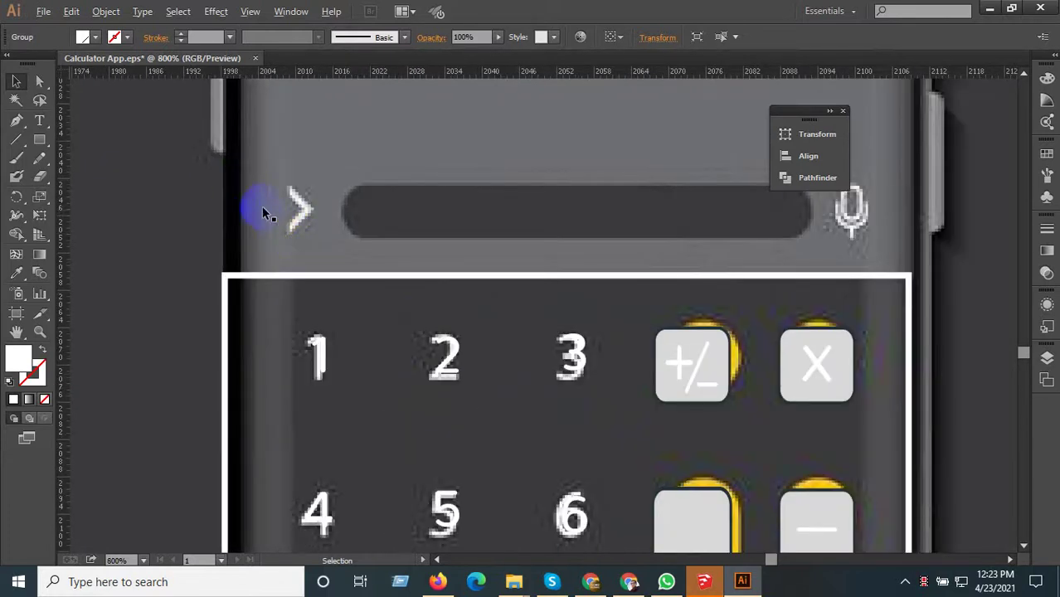
{"action": "scroll", "coordinate": [290, 289], "scroll_direction": "down", "scroll_amount": 1}
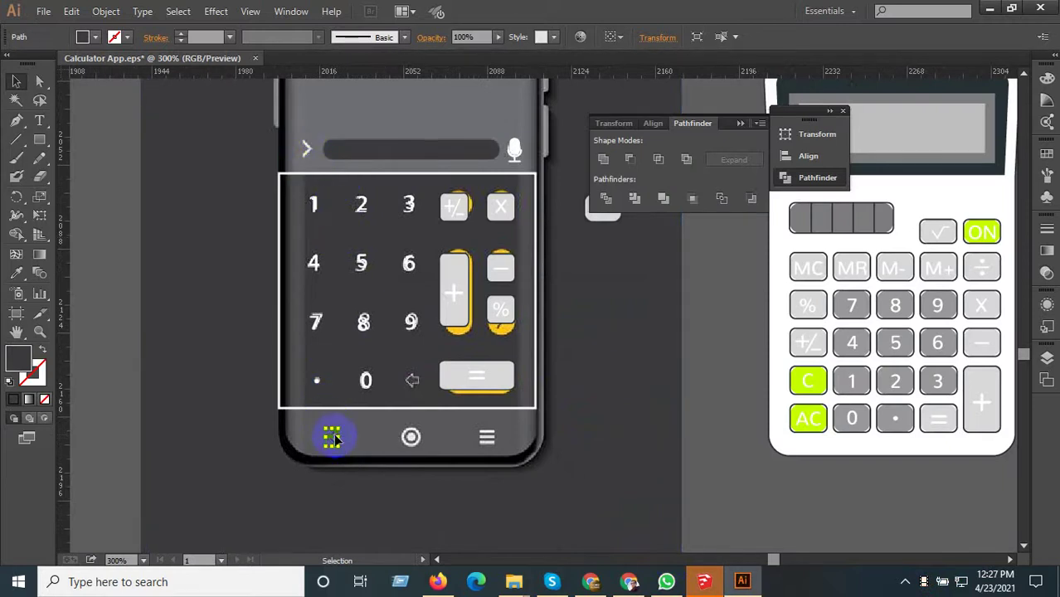
- Move the back chevron beside the search bar and make a mirrored copy with Reflect
{"action": "left_click_drag", "start_coordinate": [333, 427], "coordinate": [282, 137]}
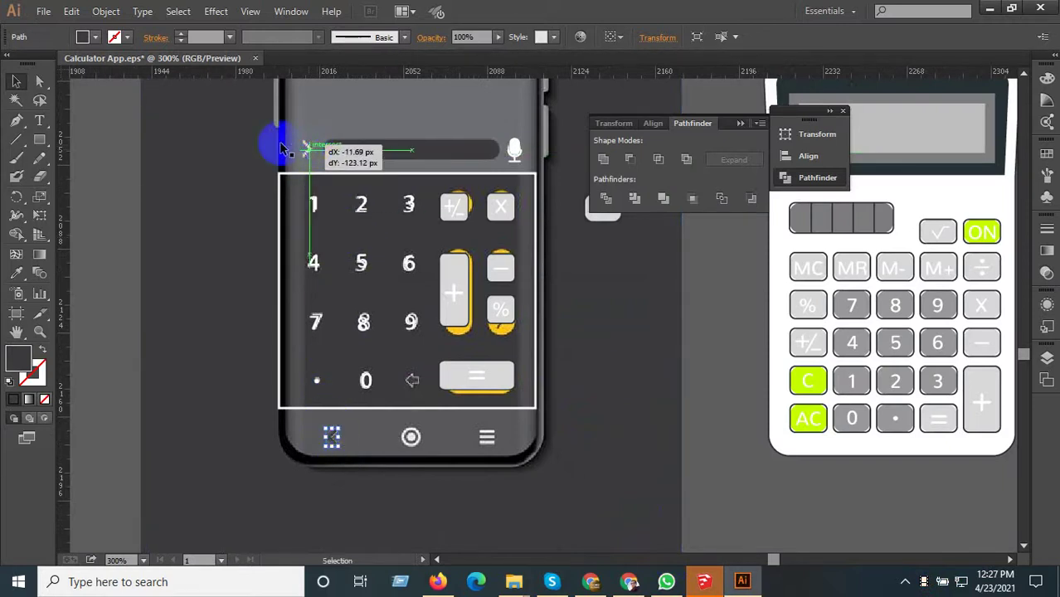
{"action": "scroll", "coordinate": [293, 133], "scroll_direction": "up", "scroll_amount": 3}
{"action": "scroll", "coordinate": [314, 164], "scroll_direction": "up", "scroll_amount": 5}
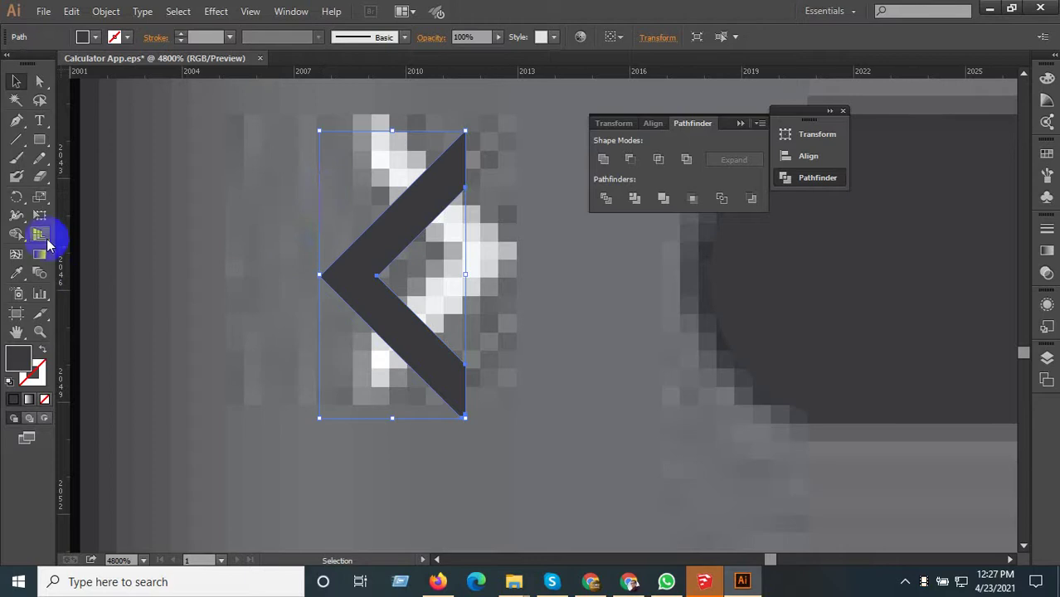
{"action": "left_click_drag", "start_coordinate": [20, 205], "coordinate": [62, 215]}
{"action": "double_click", "coordinate": [15, 197]}
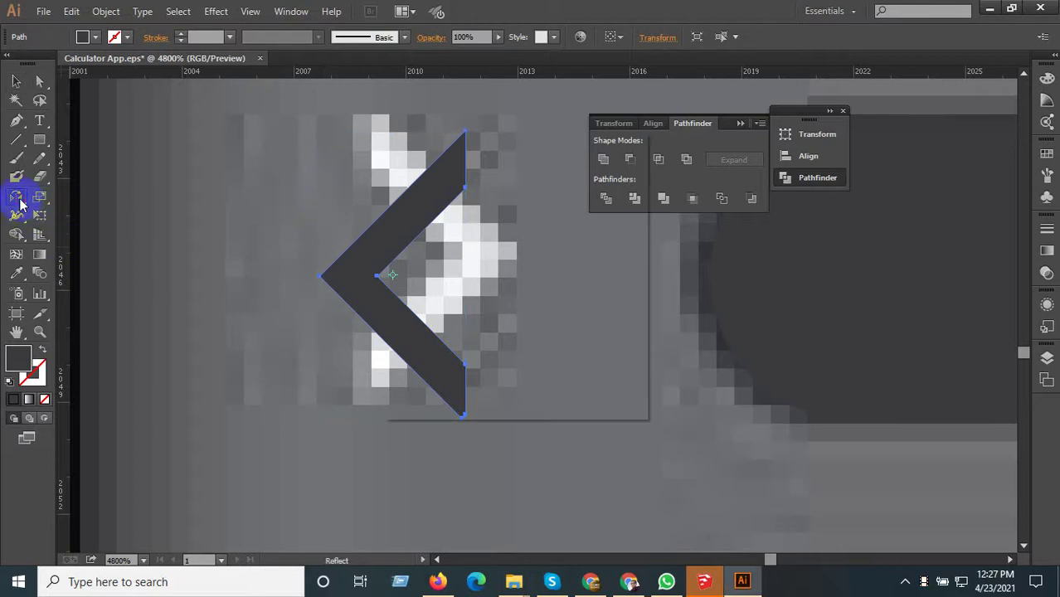
{"action": "left_click", "coordinate": [427, 347]}
{"action": "left_click", "coordinate": [432, 378]}
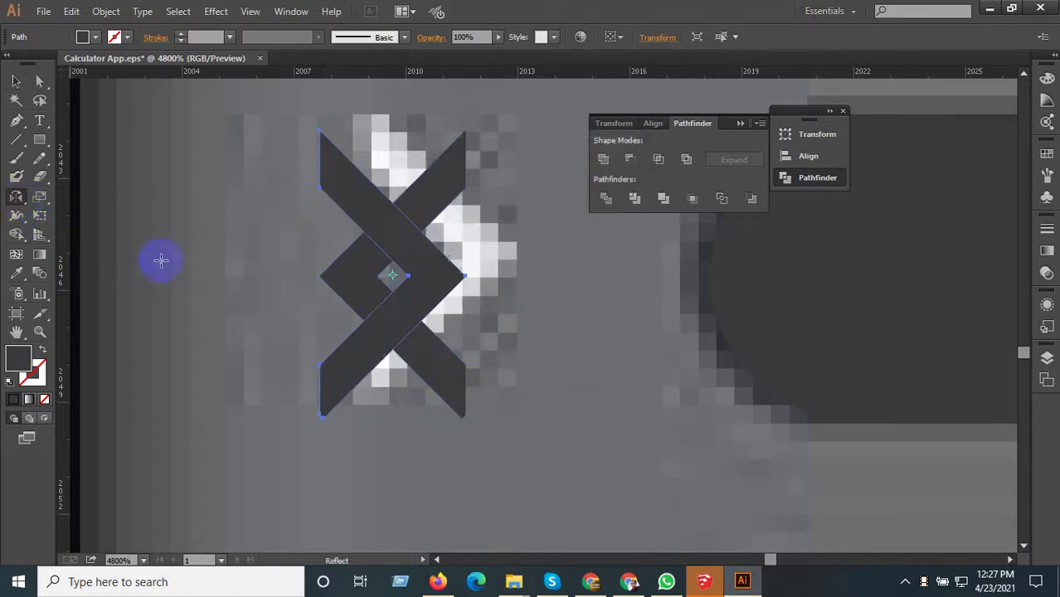
- Position the mirrored chevron pair in the nav bar and give it the microphone's white fill
{"action": "left_click", "coordinate": [15, 81]}
{"action": "left_click", "coordinate": [355, 268], "text": "shift"}
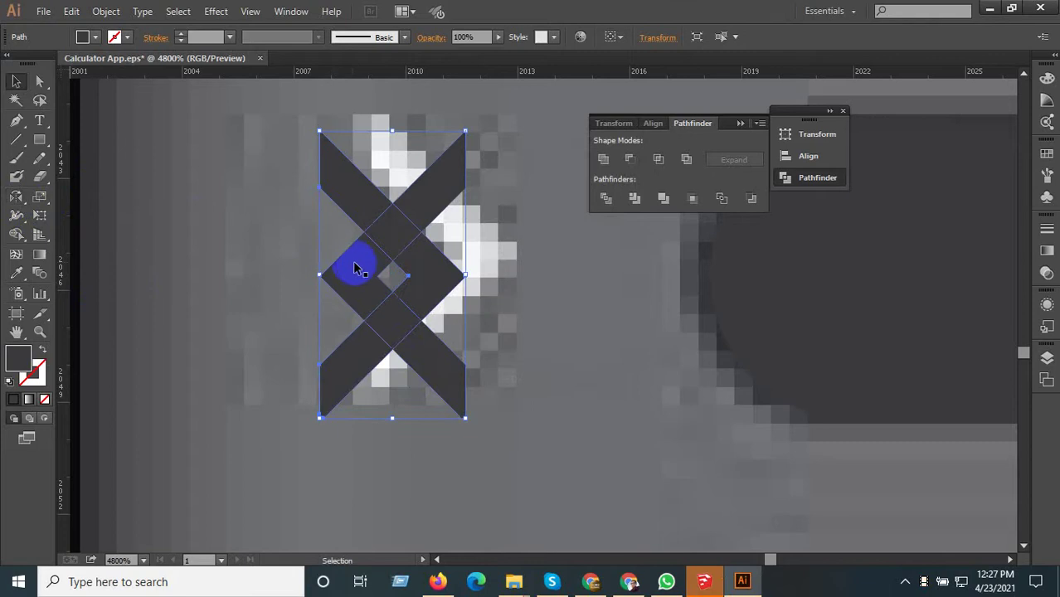
{"action": "scroll", "coordinate": [362, 268], "scroll_direction": "down", "scroll_amount": 5}
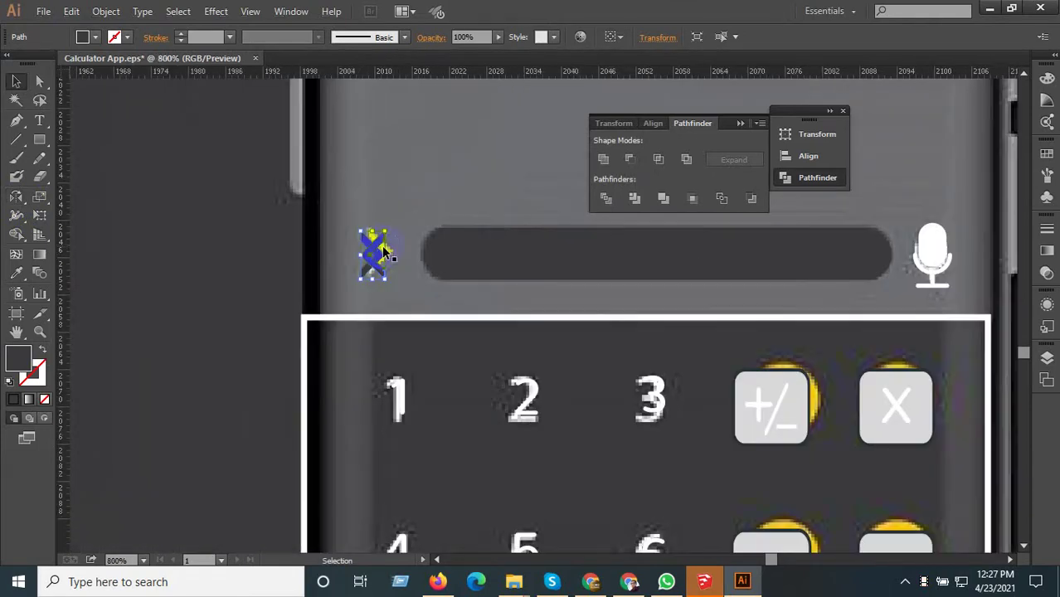
{"action": "scroll", "coordinate": [381, 249], "scroll_direction": "down", "scroll_amount": 3}
{"action": "left_click_drag", "start_coordinate": [379, 247], "coordinate": [414, 531]}
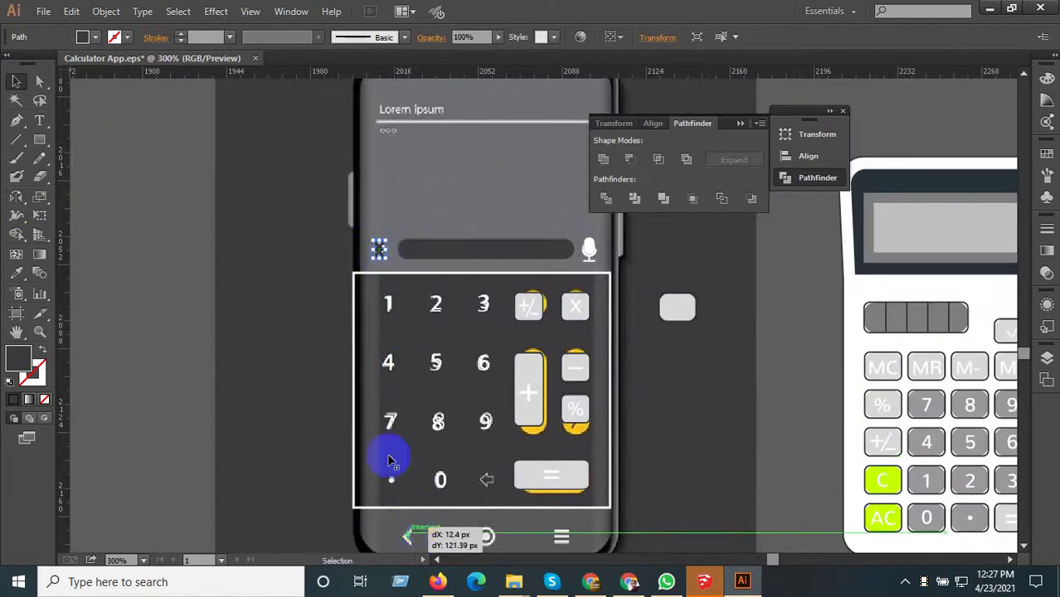
{"action": "scroll", "coordinate": [382, 237], "scroll_direction": "up", "scroll_amount": 7}
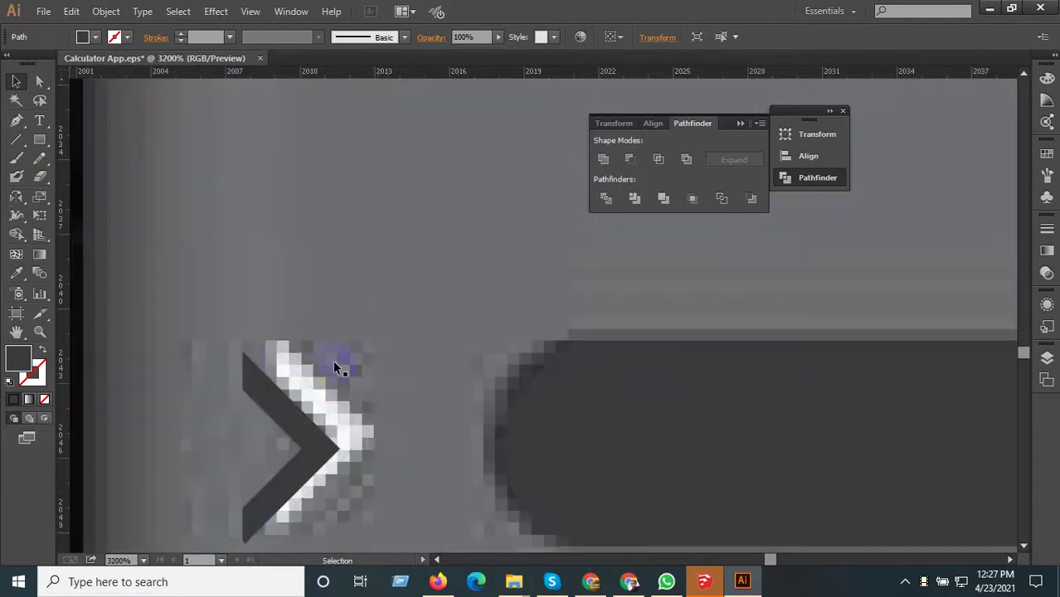
{"action": "left_click_drag", "start_coordinate": [304, 432], "coordinate": [350, 408]}
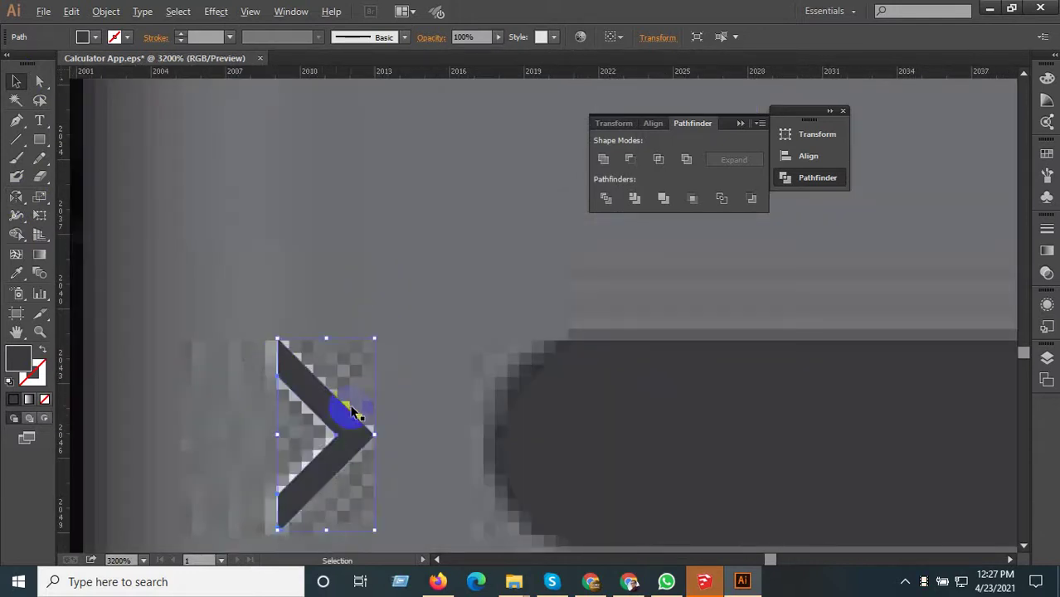
{"action": "scroll", "coordinate": [340, 408], "scroll_direction": "down", "scroll_amount": 5}
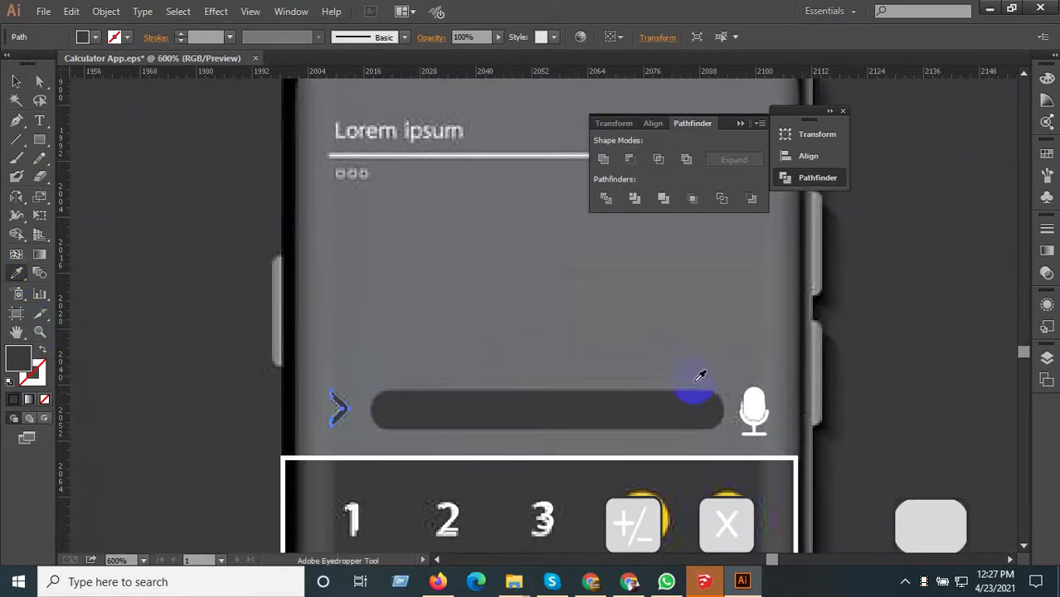
{"action": "left_click", "coordinate": [755, 411]}
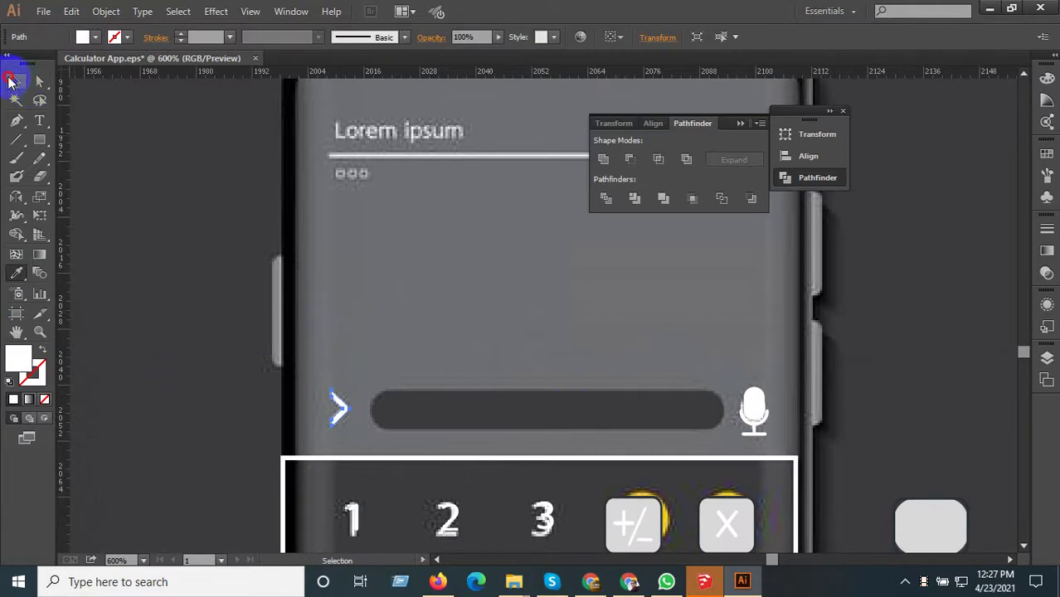
{"action": "scroll", "coordinate": [323, 237], "scroll_direction": "down", "scroll_amount": 3}
{"action": "left_click", "coordinate": [669, 283]}
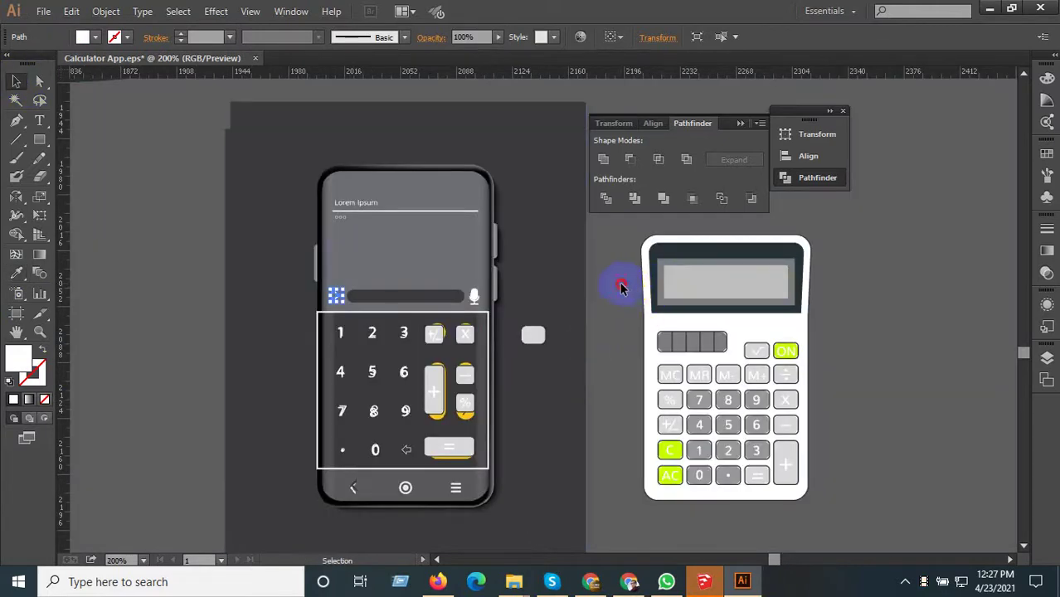
- Nudge the back chevron's stray stroke down and right into alignment
{"action": "scroll", "coordinate": [419, 405], "scroll_direction": "up", "scroll_amount": 2}
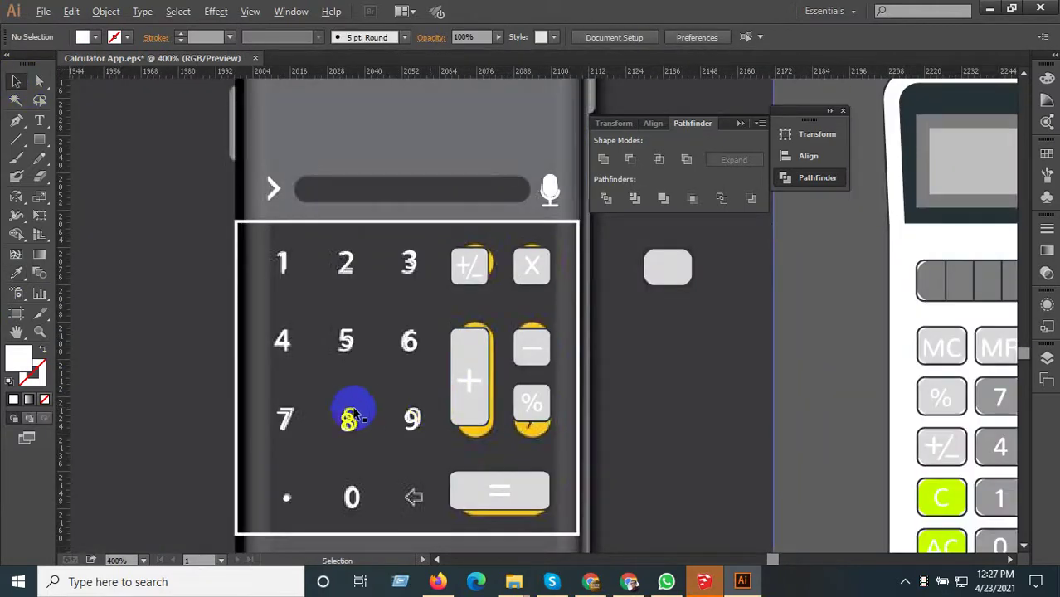
{"action": "scroll", "coordinate": [365, 415], "scroll_direction": "down", "scroll_amount": 3}
{"action": "scroll", "coordinate": [379, 415], "scroll_direction": "down", "scroll_amount": 1}
{"action": "scroll", "coordinate": [383, 338], "scroll_direction": "up", "scroll_amount": 2}
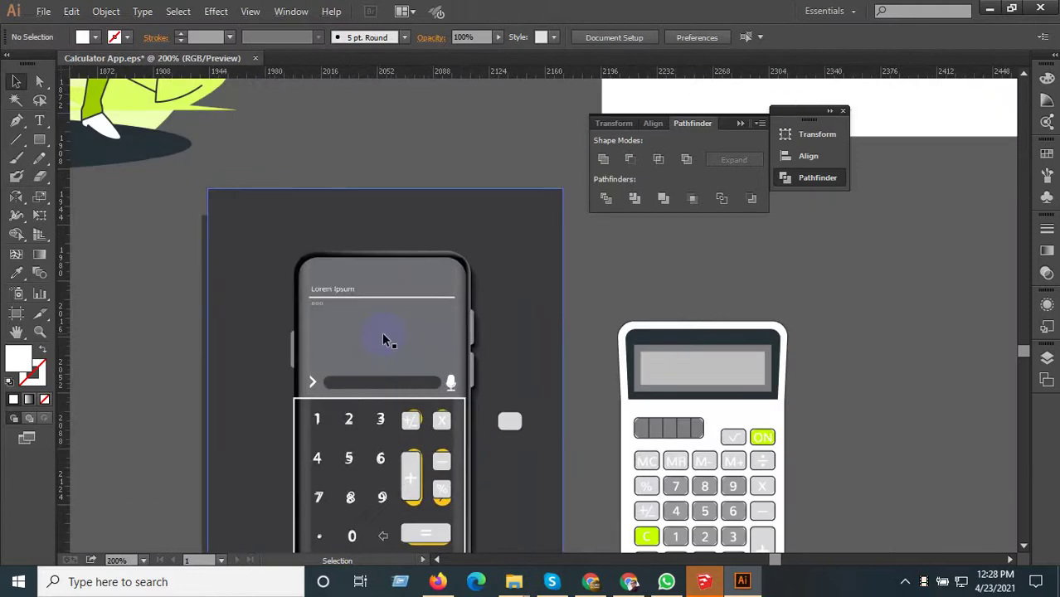
{"action": "scroll", "coordinate": [390, 332], "scroll_direction": "down", "scroll_amount": 3}
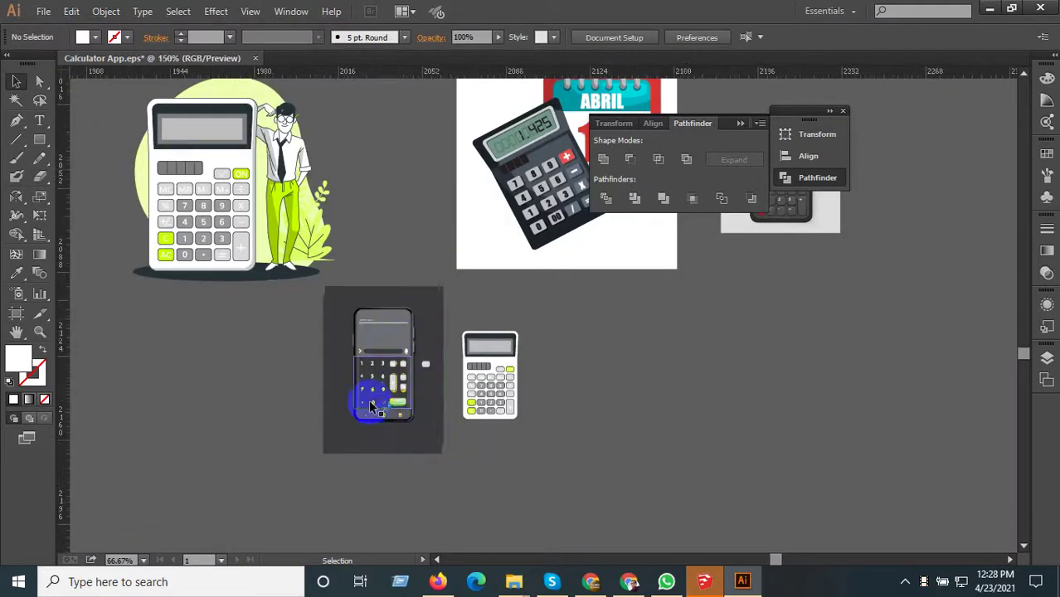
{"action": "scroll", "coordinate": [377, 415], "scroll_direction": "up", "scroll_amount": 4}
{"action": "scroll", "coordinate": [430, 490], "scroll_direction": "up", "scroll_amount": 2}
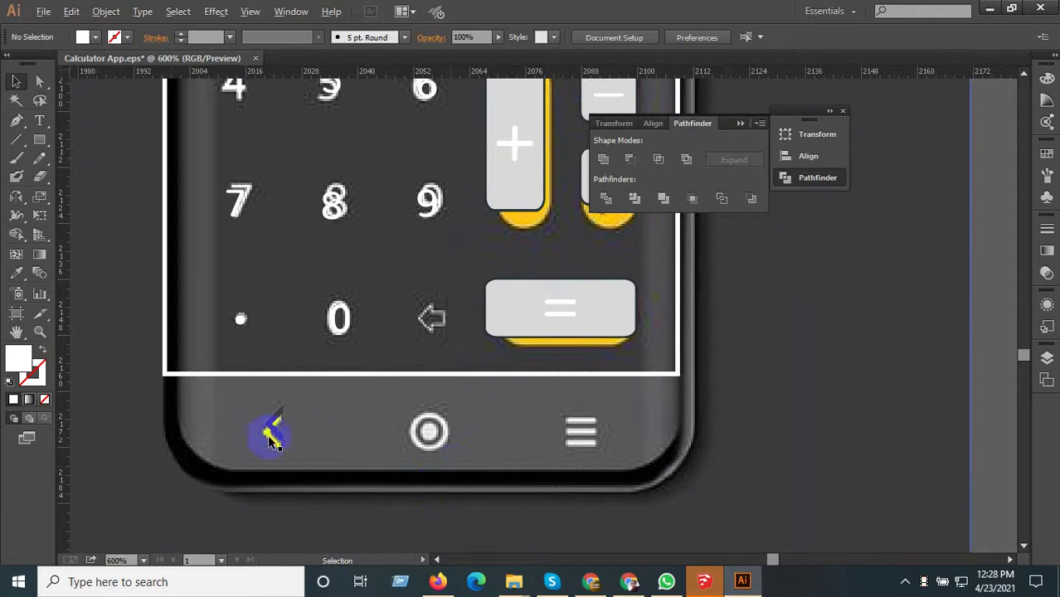
{"action": "scroll", "coordinate": [271, 440], "scroll_direction": "up", "scroll_amount": 3}
{"action": "left_click_drag", "start_coordinate": [288, 418], "coordinate": [251, 439]}
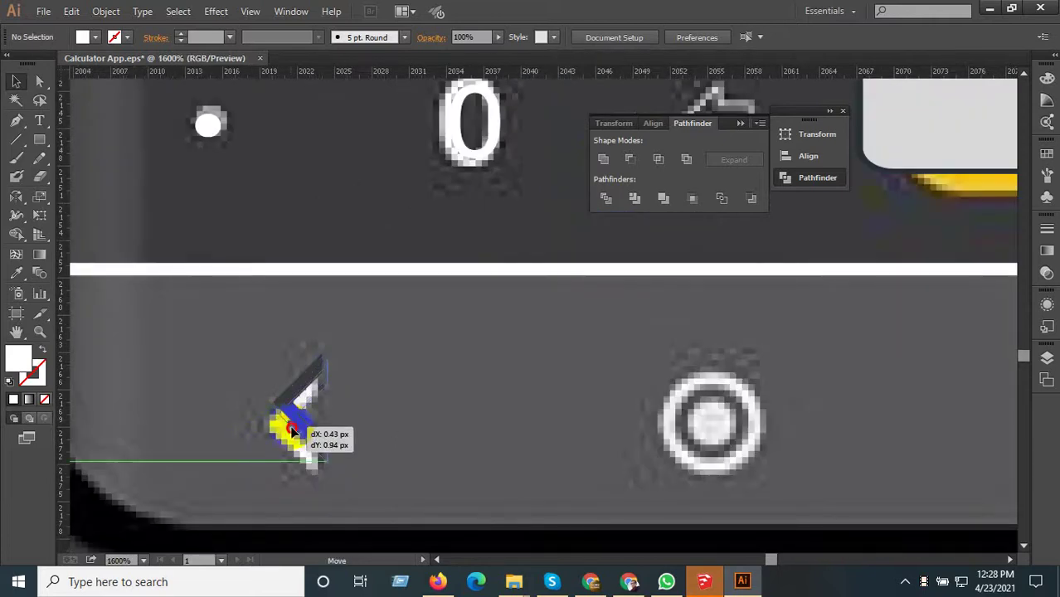
{"action": "scroll", "coordinate": [251, 440], "scroll_direction": "down", "scroll_amount": 2}
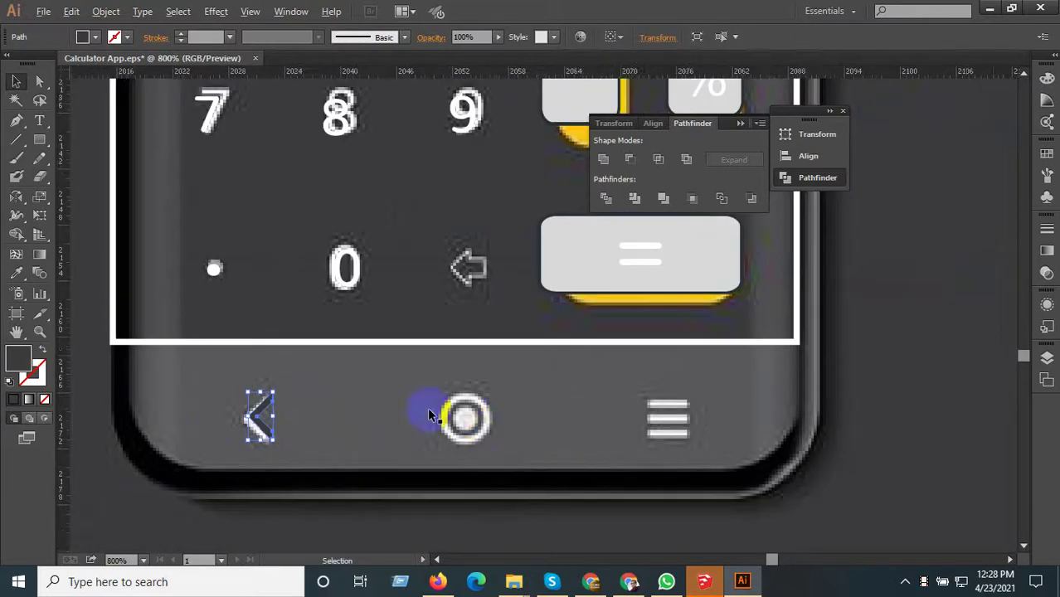
{"action": "scroll", "coordinate": [490, 435], "scroll_direction": "up", "scroll_amount": 3}
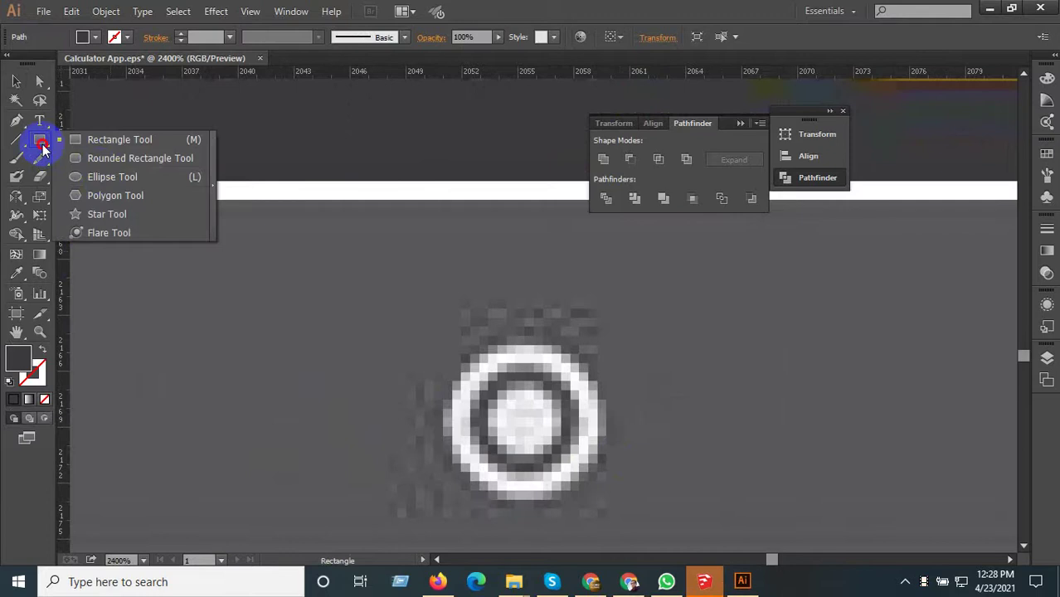
- Draw a circle over the home button and fill it E4E4F2
{"action": "left_click_drag", "start_coordinate": [40, 151], "coordinate": [98, 175]}
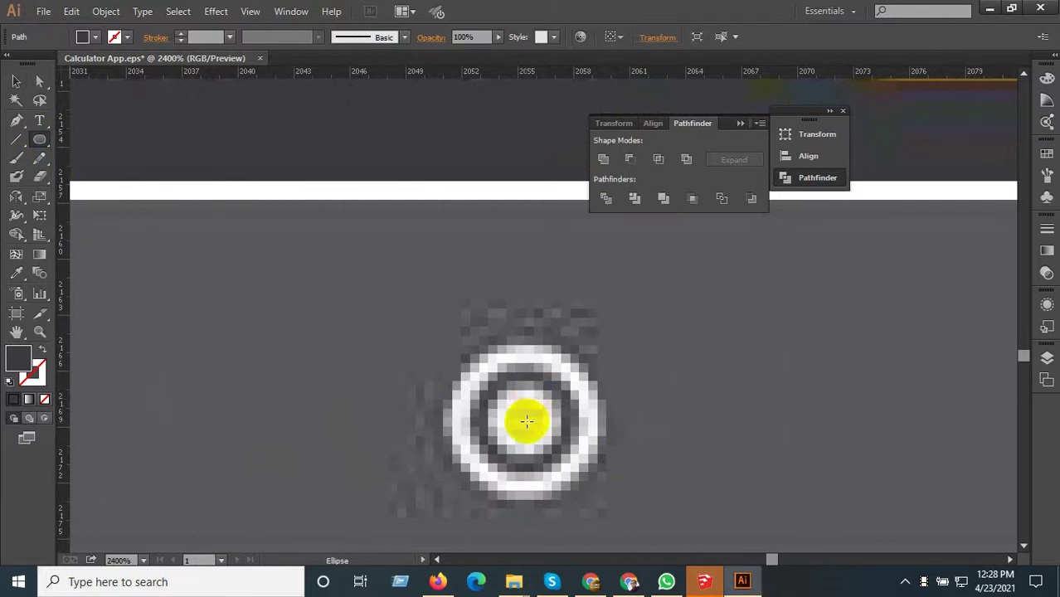
{"action": "left_click_drag", "start_coordinate": [526, 422], "coordinate": [565, 459]}
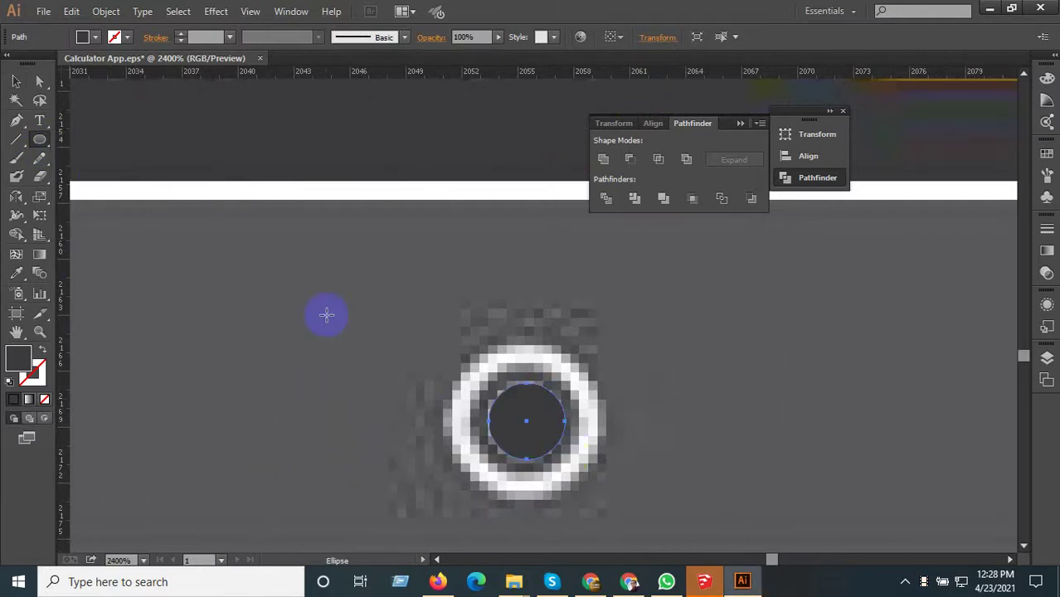
{"action": "left_click", "coordinate": [16, 81]}
{"action": "double_click", "coordinate": [29, 368]}
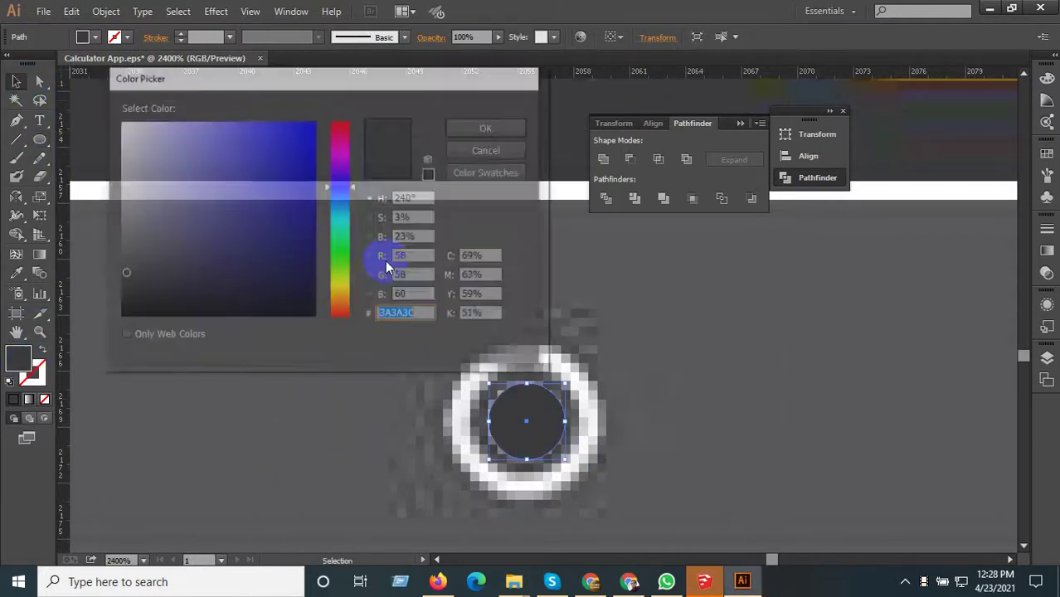
{"action": "left_click", "coordinate": [267, 183]}
{"action": "left_click", "coordinate": [129, 130]}
{"action": "left_click", "coordinate": [488, 129]}
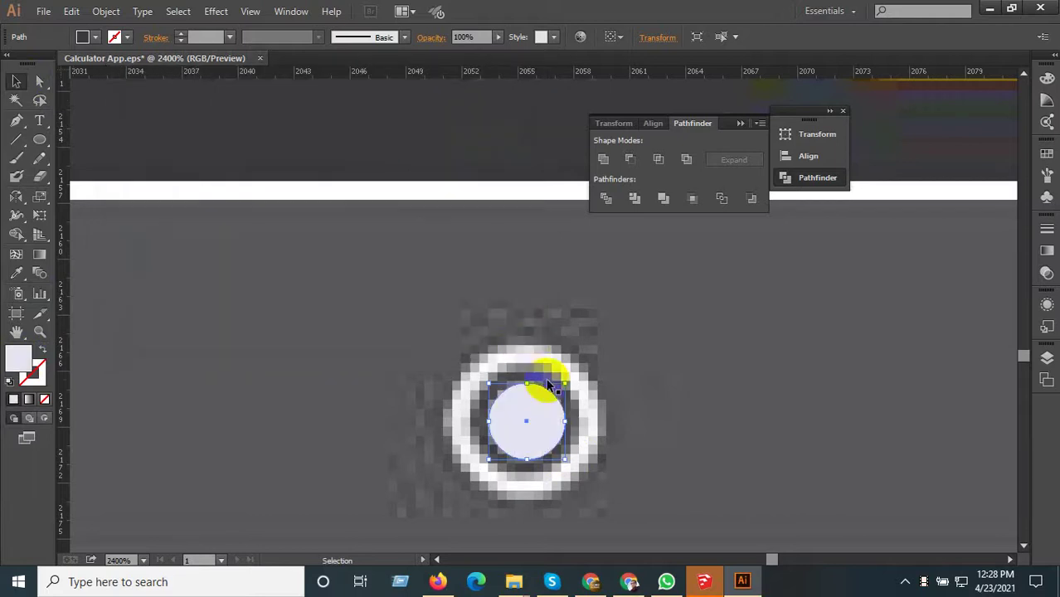
- Apply Offset Path to the circle twice: first -6, then a larger outline
{"action": "left_click", "coordinate": [106, 11]}
{"action": "mouse_move", "coordinate": [123, 324]}
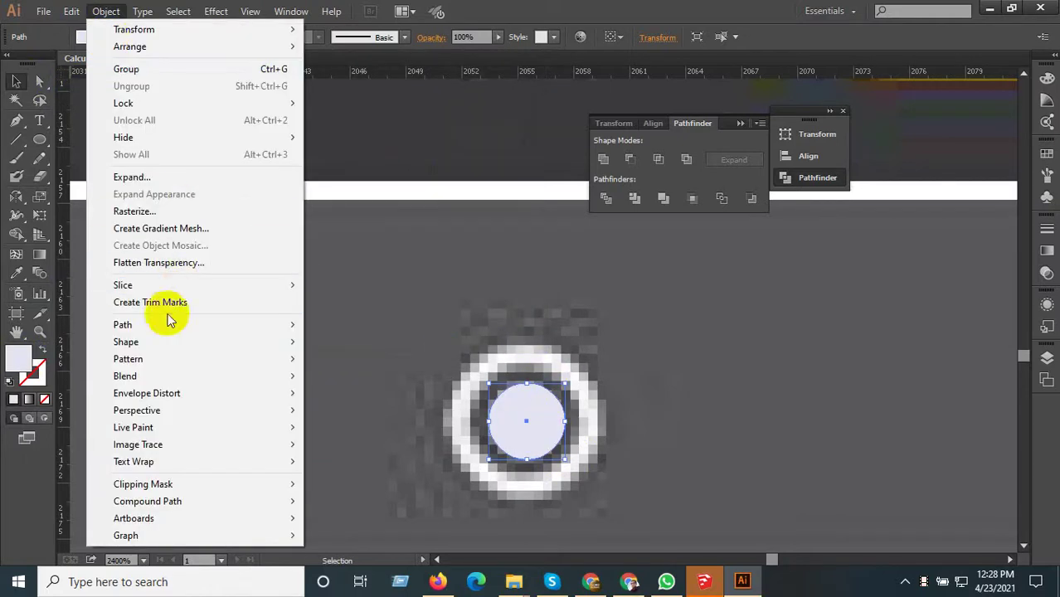
{"action": "left_click", "coordinate": [365, 383]}
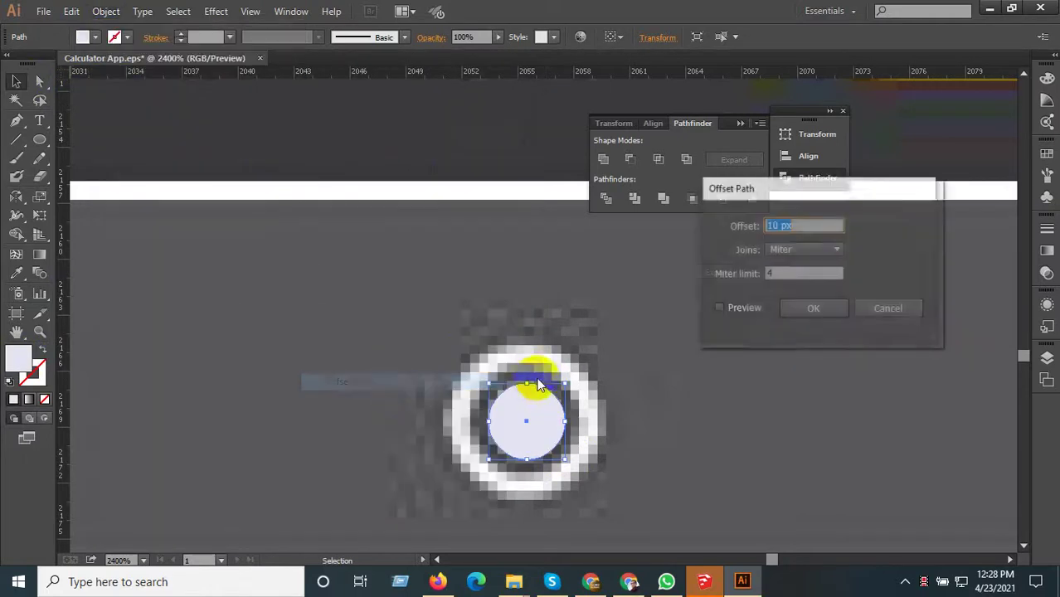
{"action": "left_click", "coordinate": [720, 309]}
{"action": "double_click", "coordinate": [789, 226]}
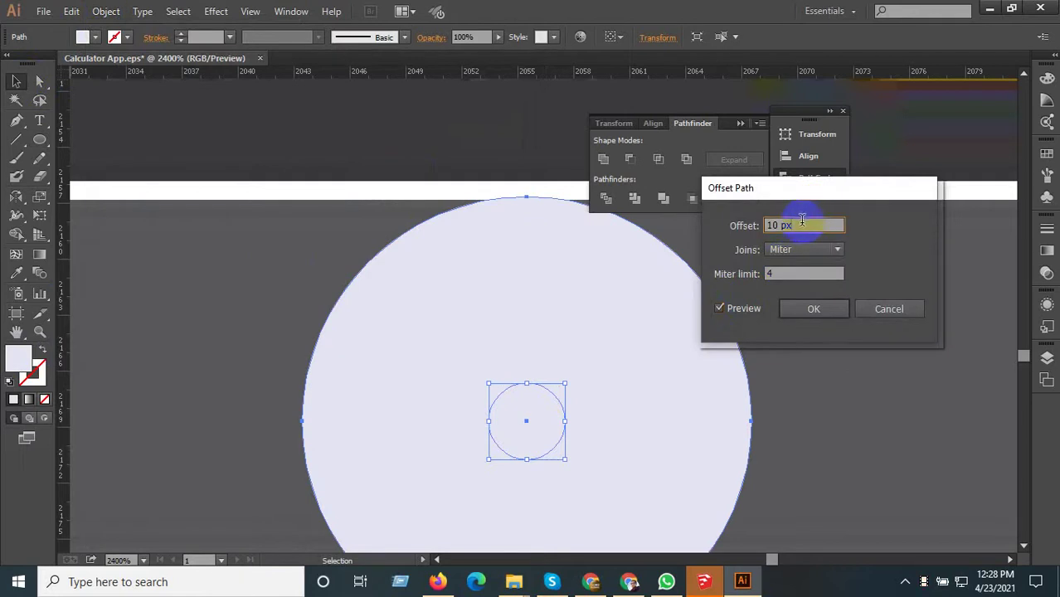
{"action": "type", "text": "-6"}
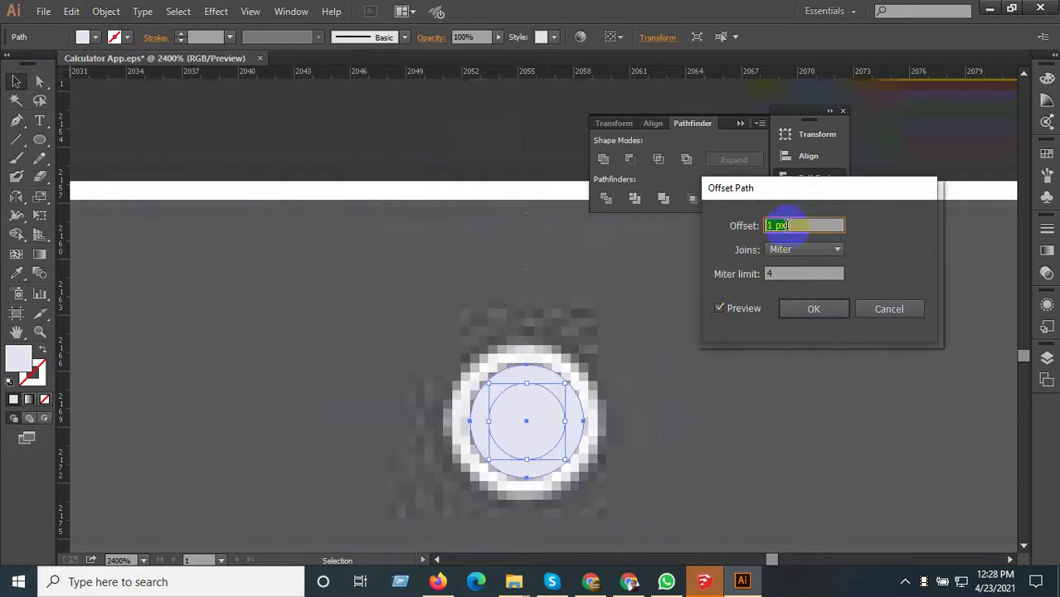
{"action": "left_click", "coordinate": [808, 310]}
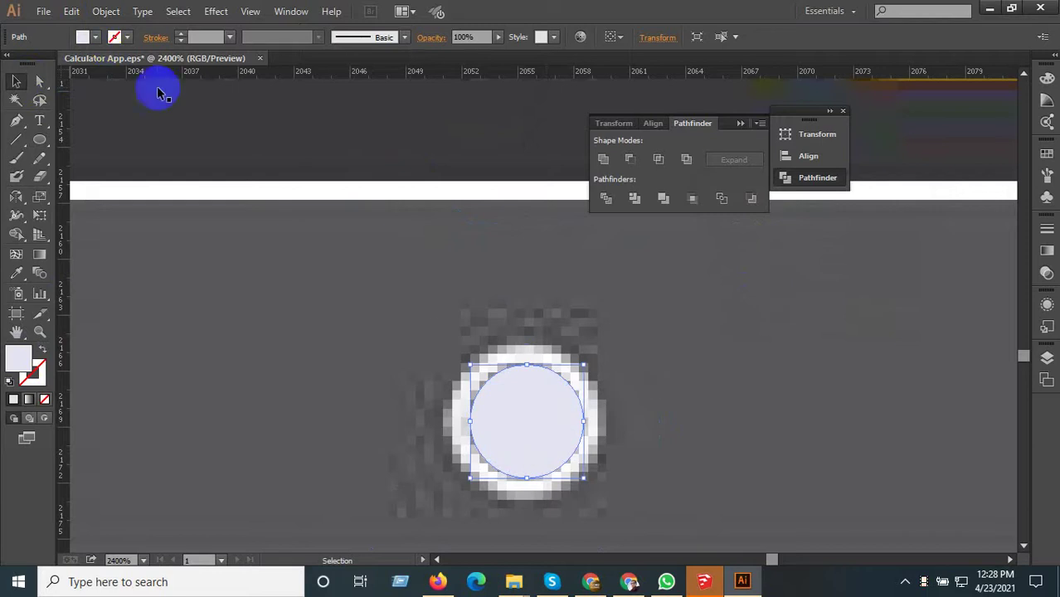
{"action": "left_click", "coordinate": [106, 11]}
{"action": "mouse_move", "coordinate": [122, 324]}
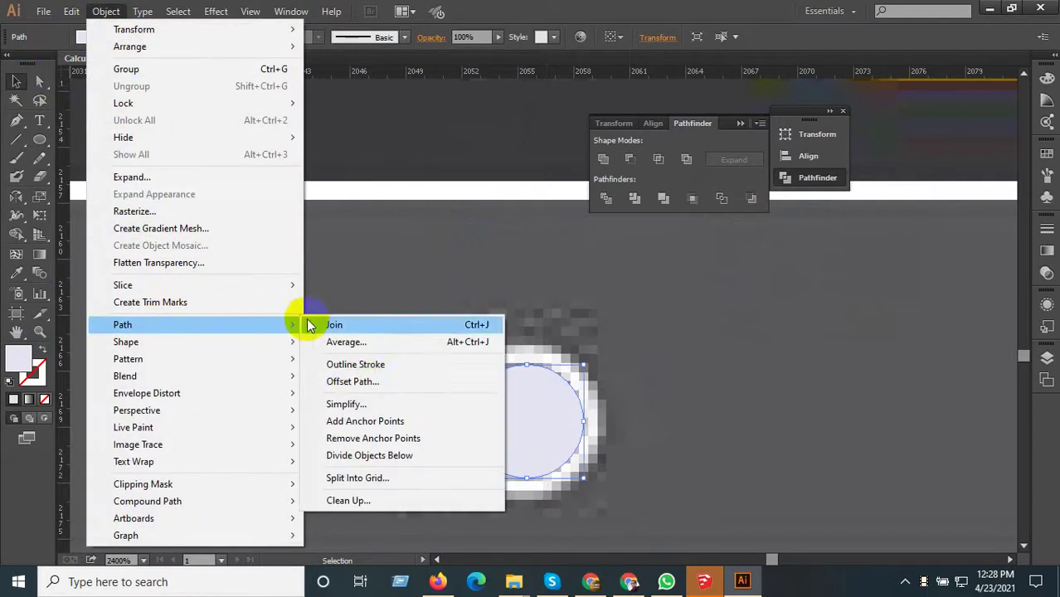
{"action": "left_click", "coordinate": [353, 381]}
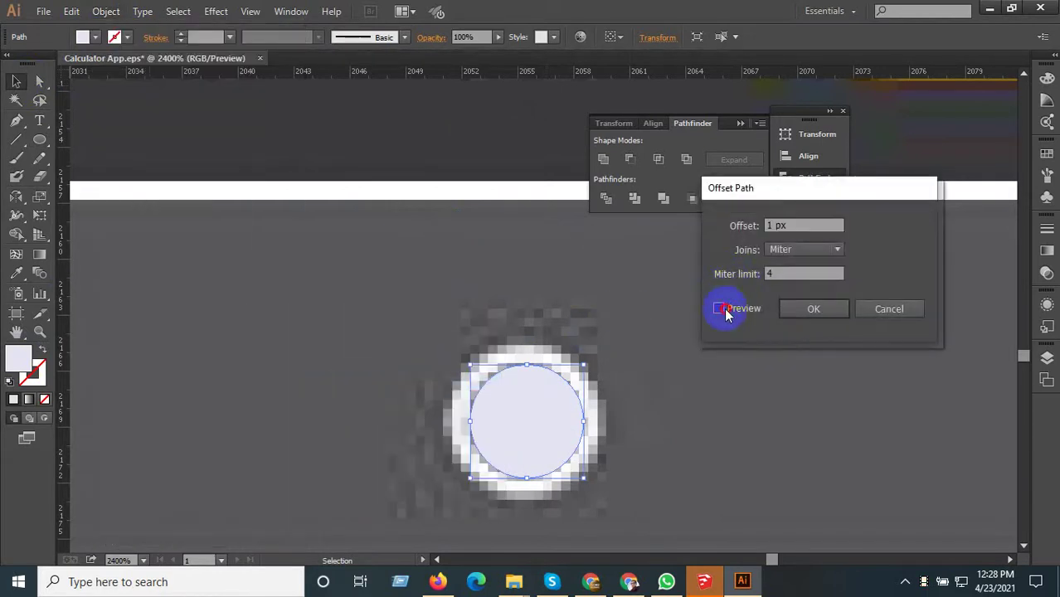
{"action": "left_click", "coordinate": [725, 310]}
{"action": "left_click", "coordinate": [815, 309]}
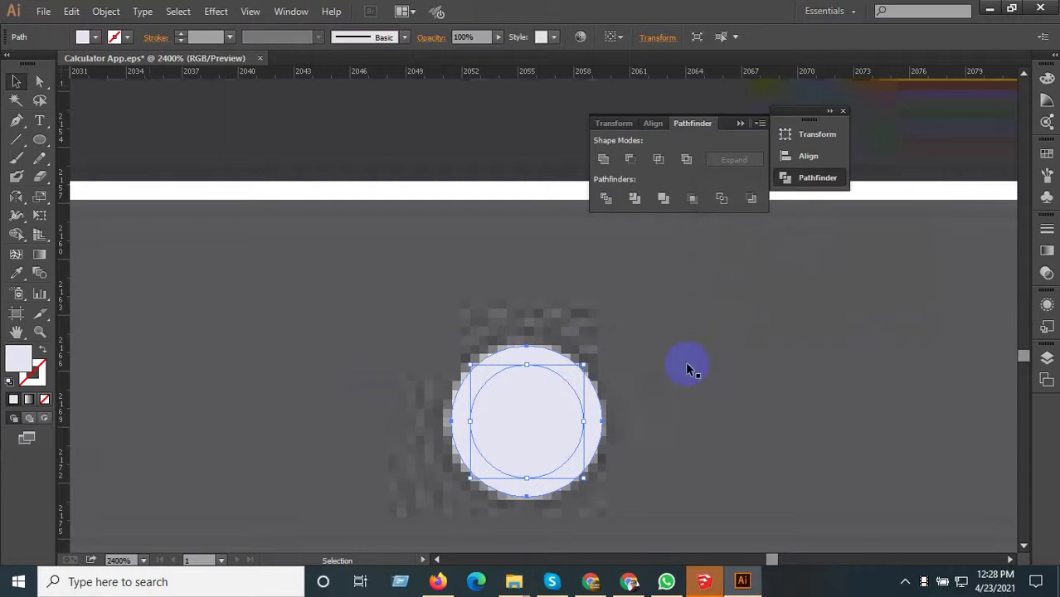
- Divide the stacked circles and ungroup them into a ring around a centre dot
{"action": "left_click", "coordinate": [569, 378], "text": "shift"}
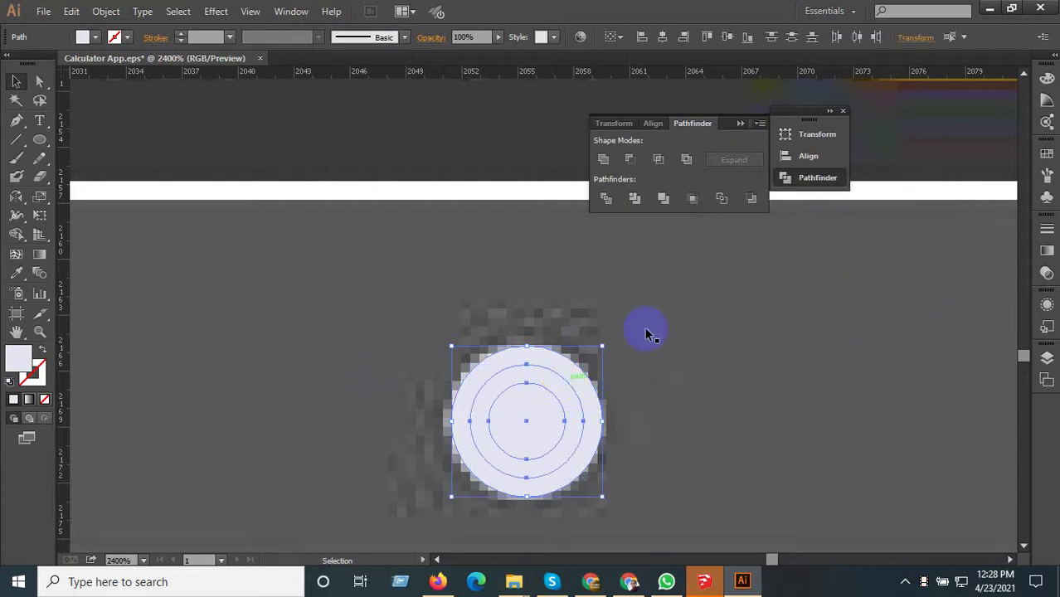
{"action": "right_click", "coordinate": [546, 384]}
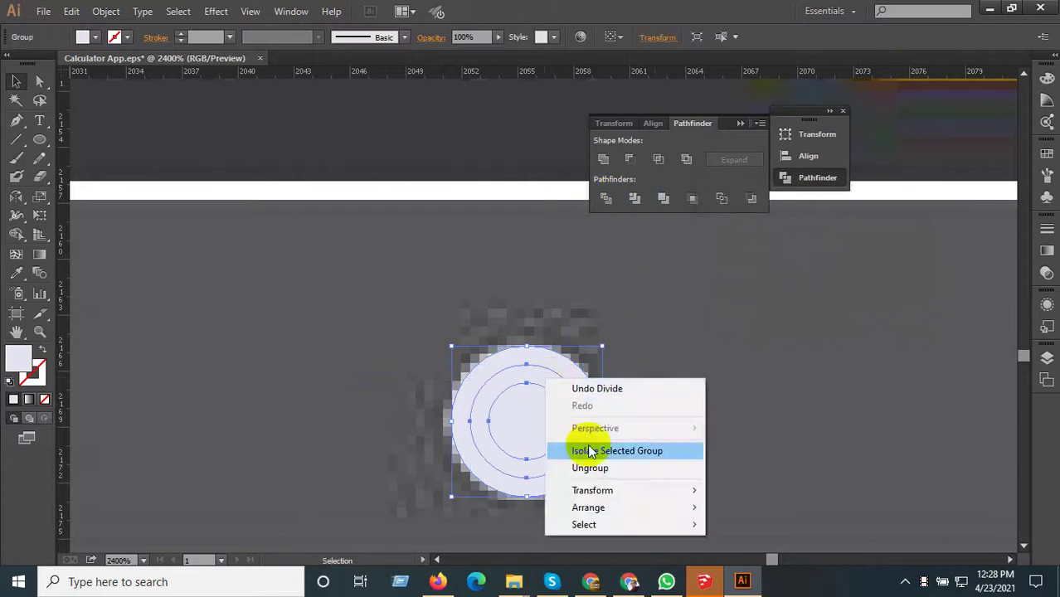
{"action": "left_click", "coordinate": [592, 467]}
{"action": "left_click", "coordinate": [571, 383]}
{"action": "left_click", "coordinate": [569, 384]}
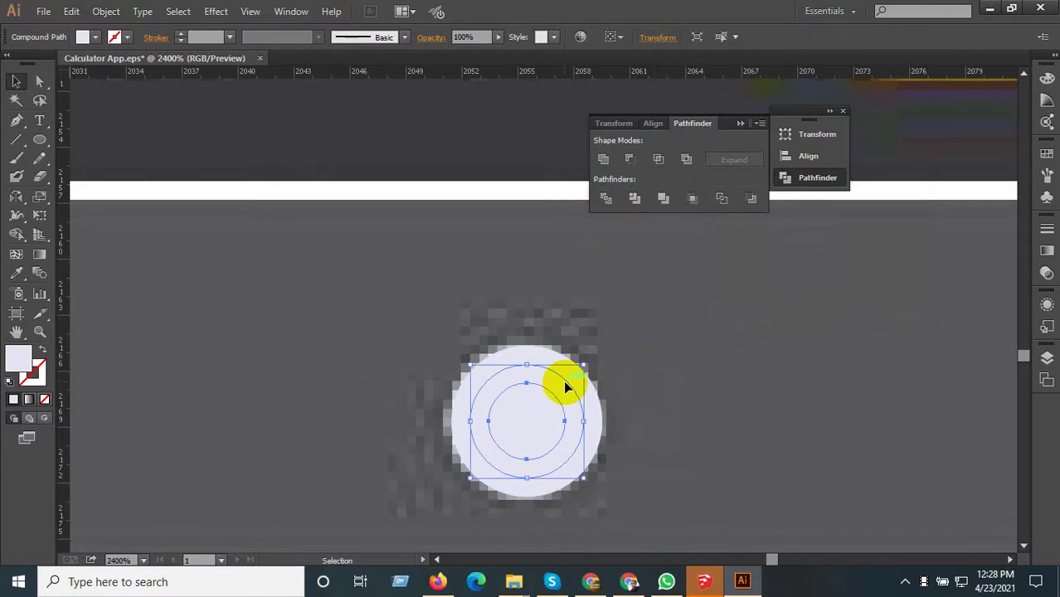
{"action": "left_click", "coordinate": [567, 387]}
{"action": "scroll", "coordinate": [340, 413], "scroll_direction": "down", "scroll_amount": 3}
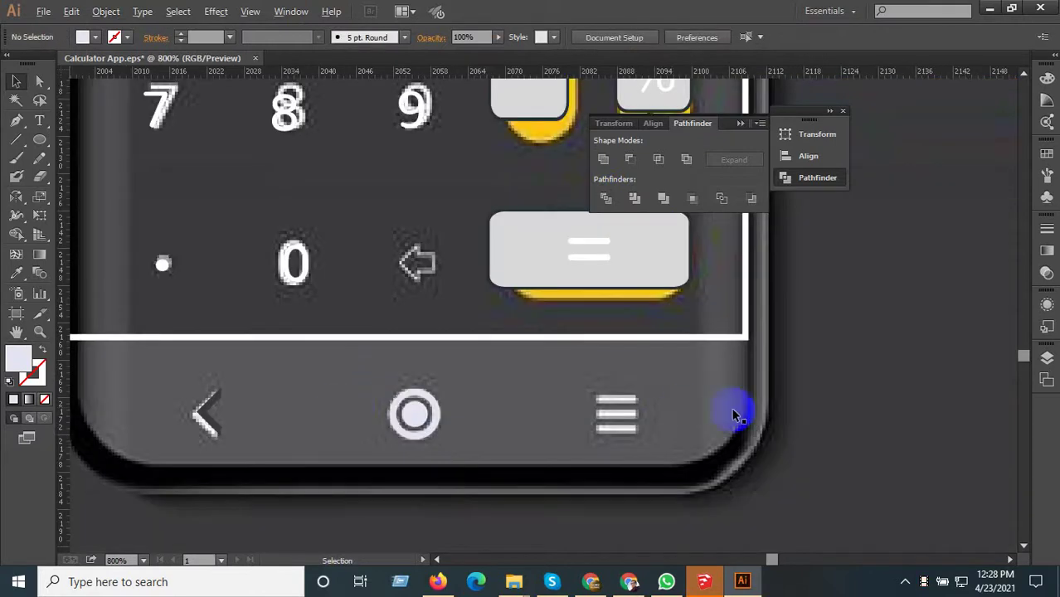
- Draw a thin bar over the top menu line and copy it down onto the middle and bottom lines
{"action": "scroll", "coordinate": [734, 415], "scroll_direction": "up", "scroll_amount": 2}
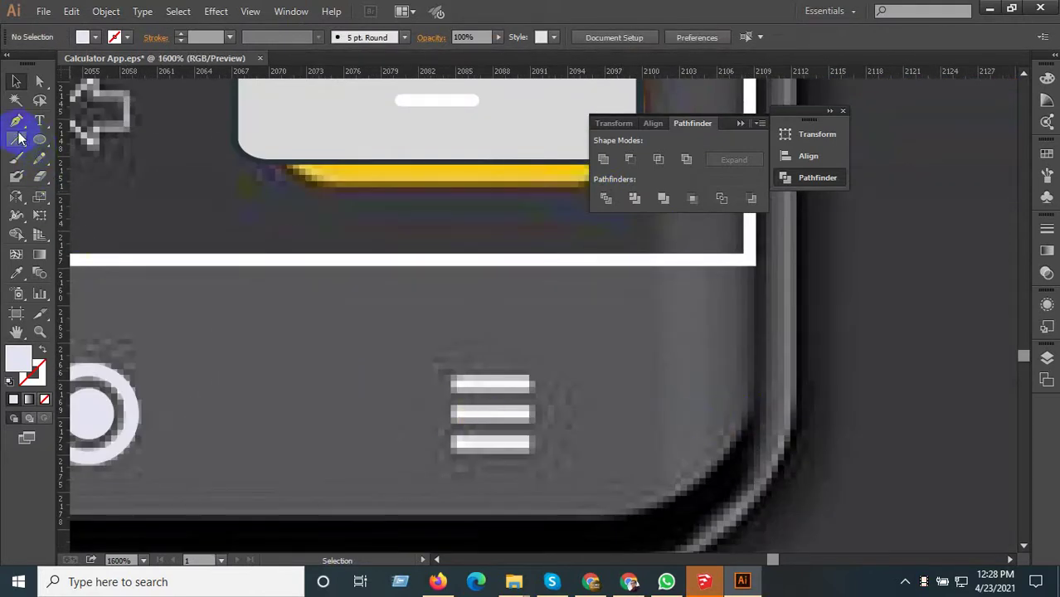
{"action": "left_click_drag", "start_coordinate": [34, 142], "coordinate": [117, 139]}
{"action": "scroll", "coordinate": [486, 408], "scroll_direction": "up", "scroll_amount": 2}
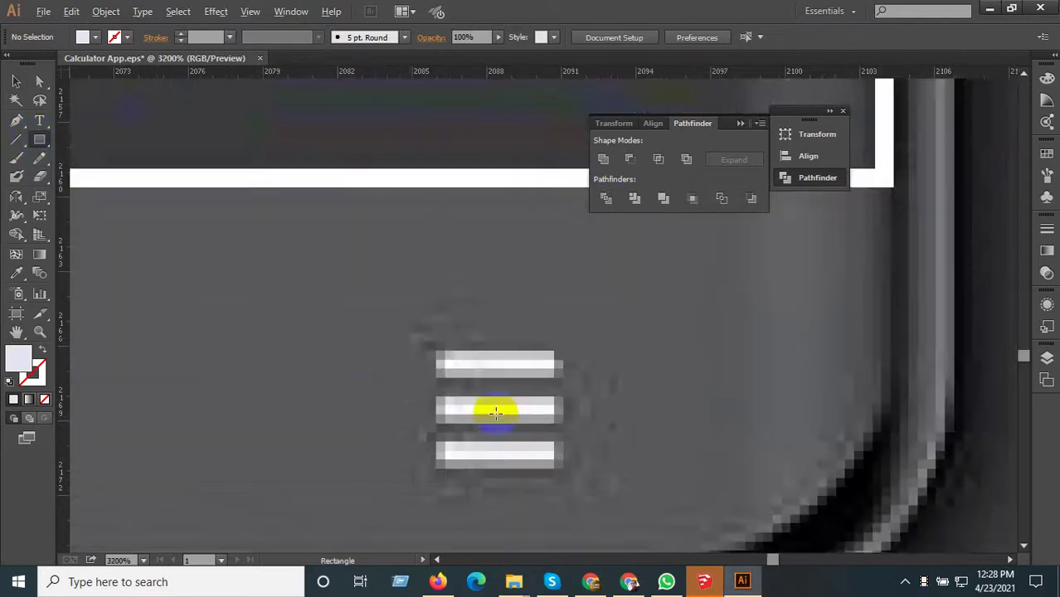
{"action": "left_click_drag", "start_coordinate": [410, 339], "coordinate": [564, 369]}
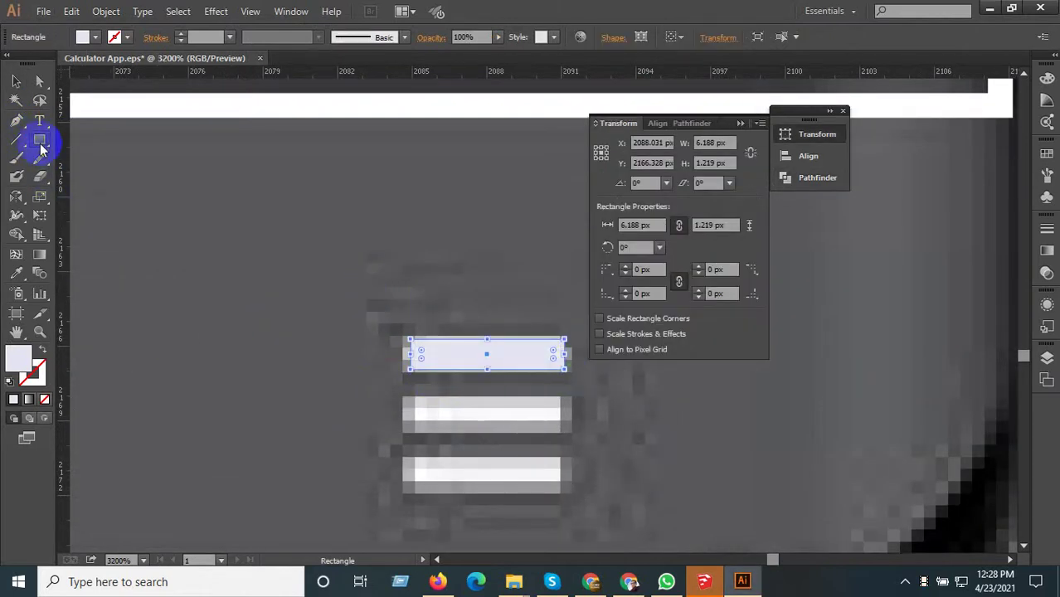
{"action": "left_click", "coordinate": [19, 79]}
{"action": "left_click_drag", "start_coordinate": [447, 357], "coordinate": [451, 433]}
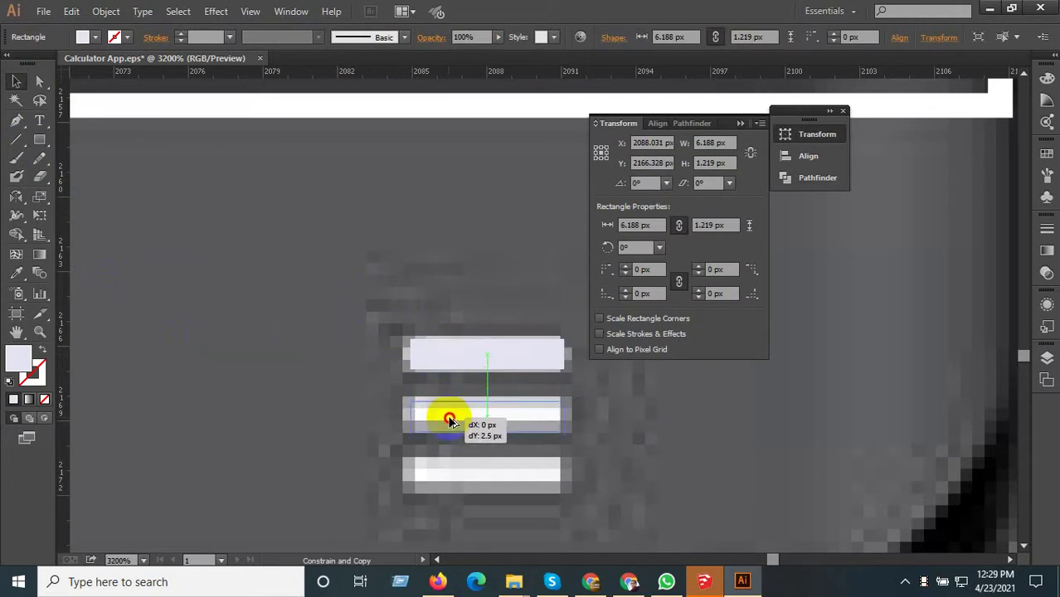
{"action": "left_click_drag", "start_coordinate": [454, 414], "coordinate": [529, 478]}
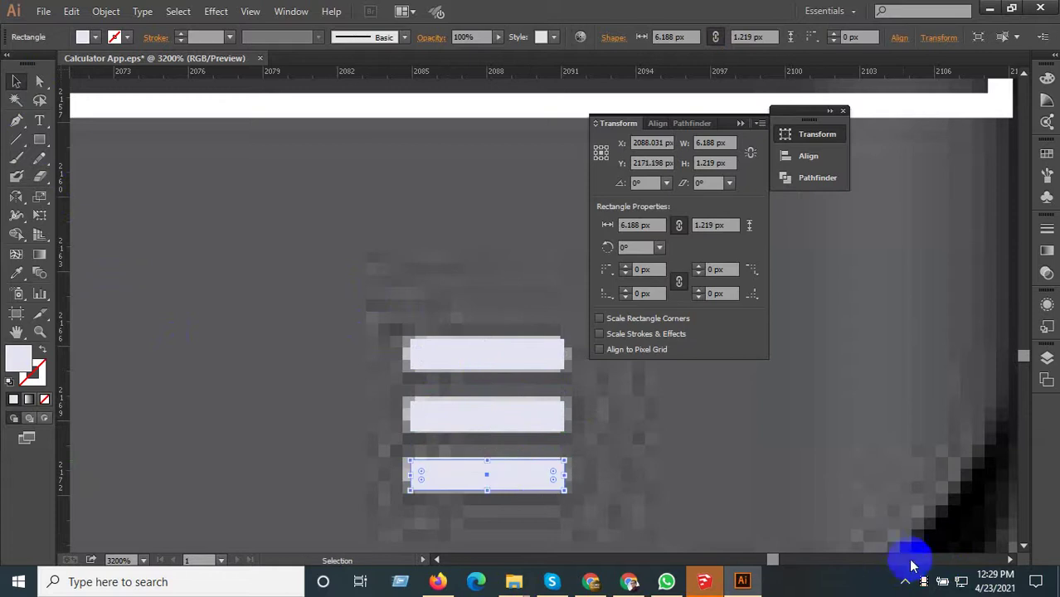
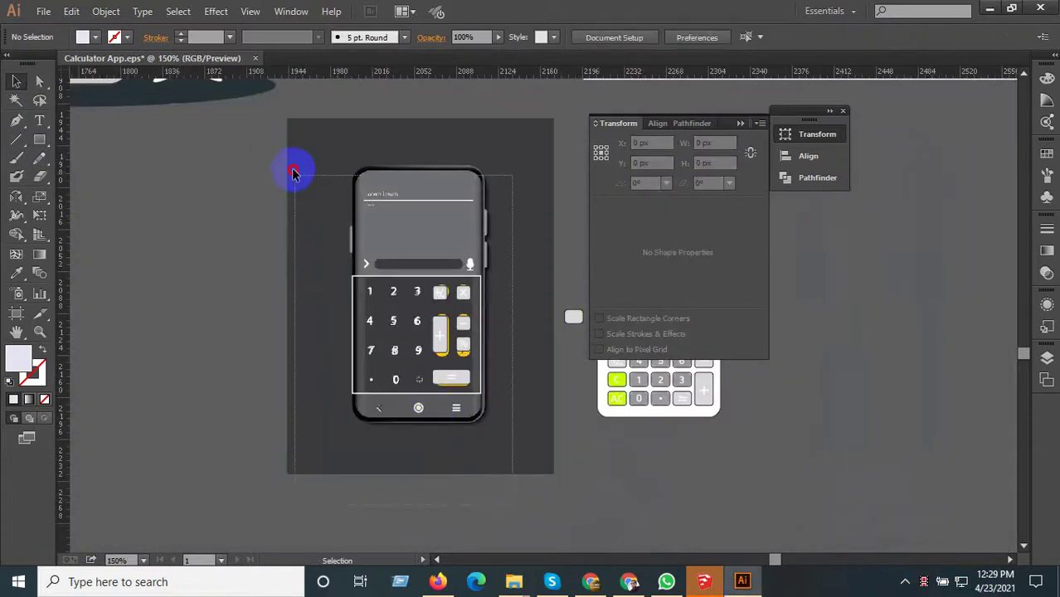
- Copy the calculator keypad artwork and zoom out to view all the artboards
{"action": "key", "text": "ctrl+a"}
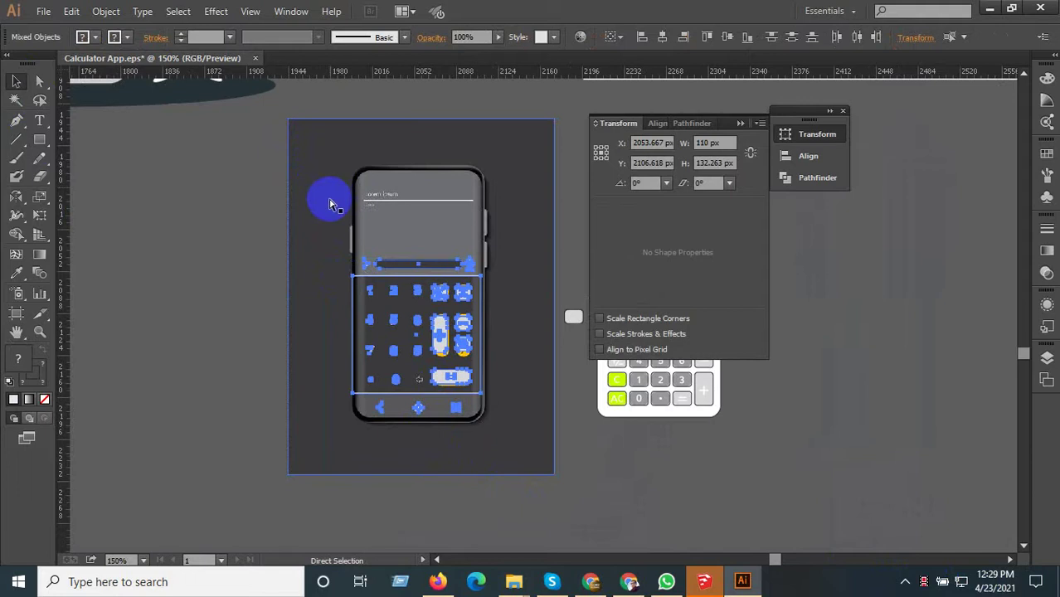
{"action": "key", "text": "ctrl+minus"}
{"action": "key", "text": "ctrl+minus"}
{"action": "key", "text": "ctrl+minus"}
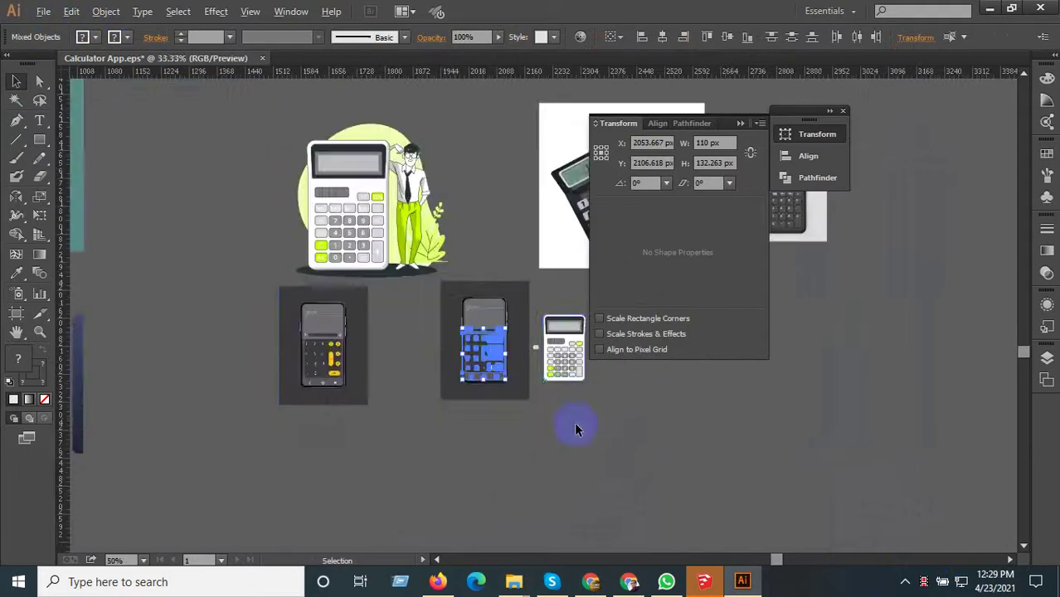
{"action": "key", "text": "ctrl+minus"}
{"action": "key", "text": "ctrl+minus"}
- Navigate to the Mobile Apps artboard and enter the left phone's group
{"action": "left_click_drag", "start_coordinate": [426, 337], "coordinate": [471, 448]}
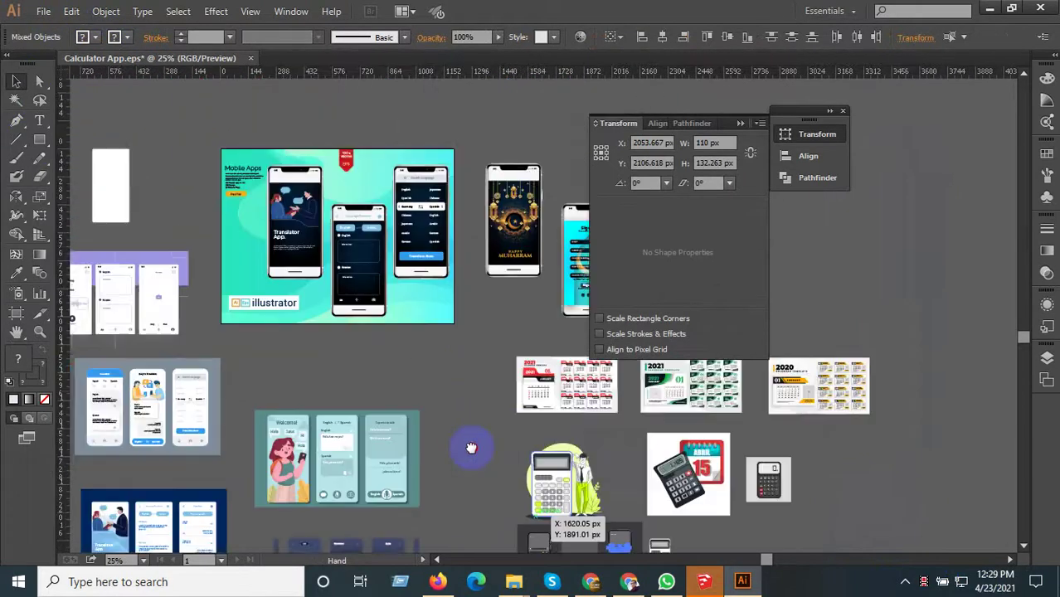
{"action": "scroll", "coordinate": [352, 242], "scroll_direction": "up", "scroll_amount": 2}
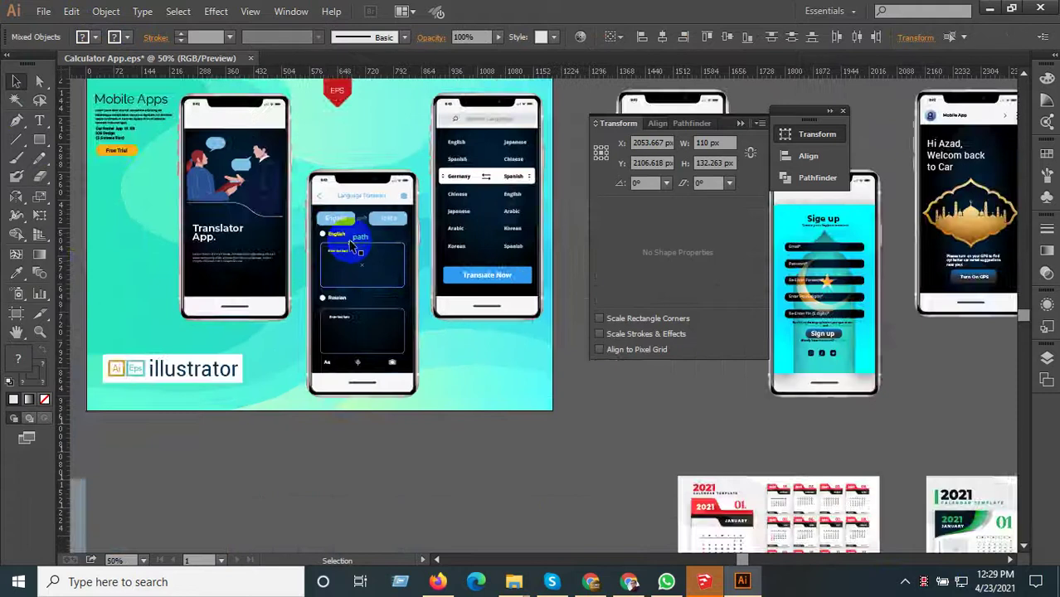
{"action": "scroll", "coordinate": [344, 263], "scroll_direction": "up", "scroll_amount": 1}
{"action": "scroll", "coordinate": [349, 282], "scroll_direction": "down", "scroll_amount": 1}
{"action": "scroll", "coordinate": [367, 315], "scroll_direction": "down", "scroll_amount": 1}
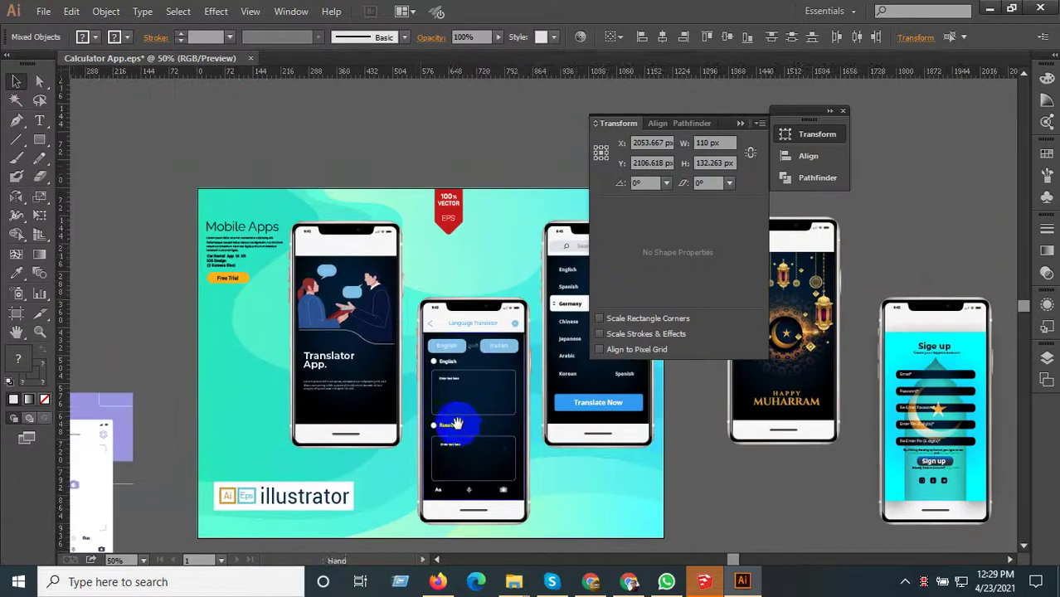
{"action": "scroll", "coordinate": [347, 340], "scroll_direction": "up", "scroll_amount": 1}
{"action": "left_click", "coordinate": [347, 341]}
{"action": "scroll", "coordinate": [346, 340], "scroll_direction": "up", "scroll_amount": 1}
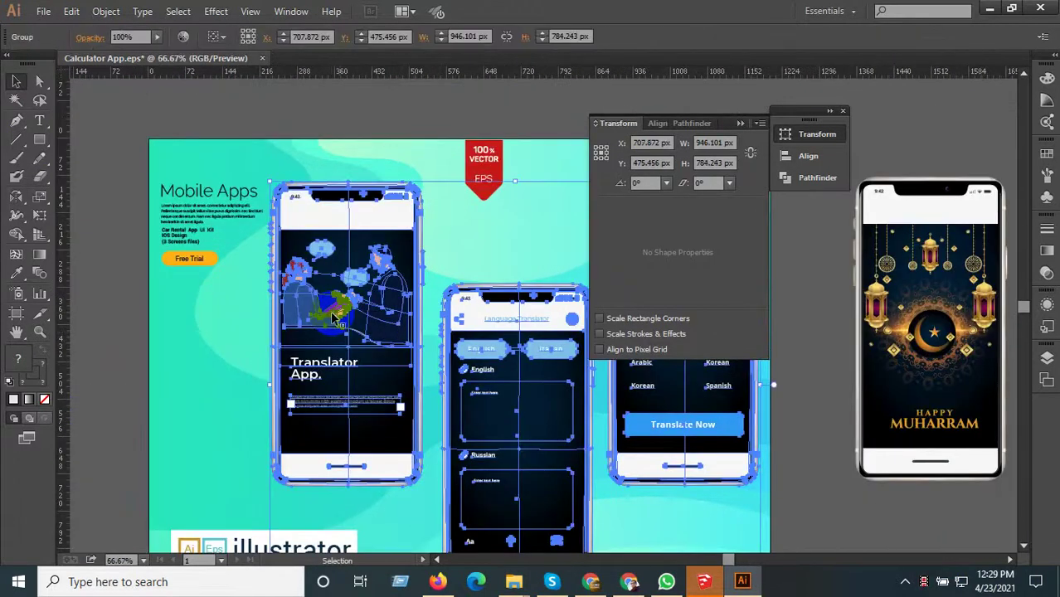
{"action": "double_click", "coordinate": [332, 318]}
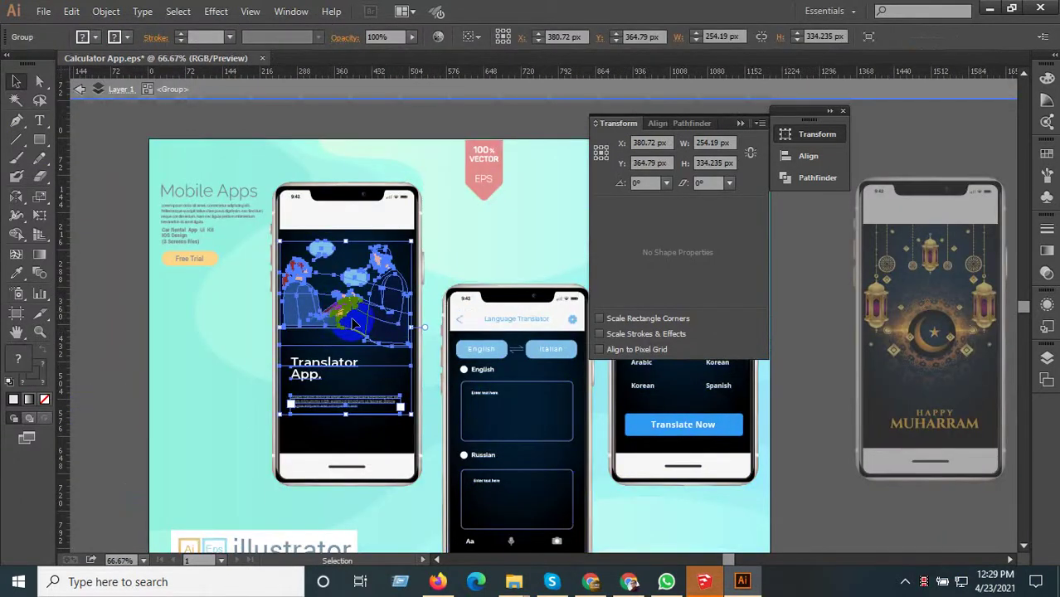
- Delete the left phone's illustration and Translator App text, then paste the calculator keypad
{"action": "key", "text": "Delete"}
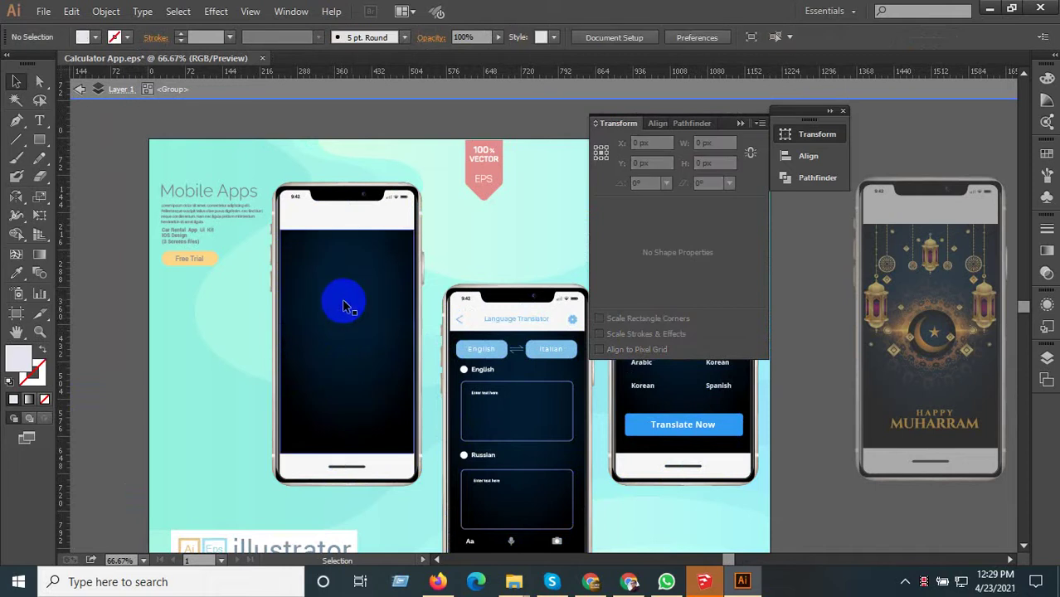
{"action": "scroll", "coordinate": [309, 317], "scroll_direction": "up", "scroll_amount": 2}
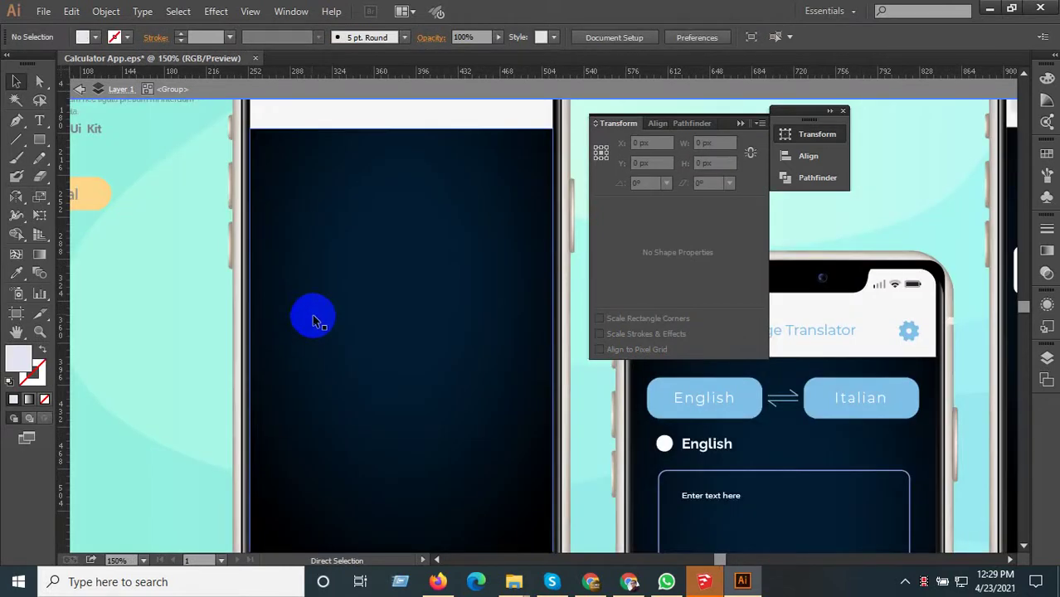
{"action": "key", "text": "ctrl+v"}
{"action": "scroll", "coordinate": [362, 320], "scroll_direction": "down", "scroll_amount": 2}
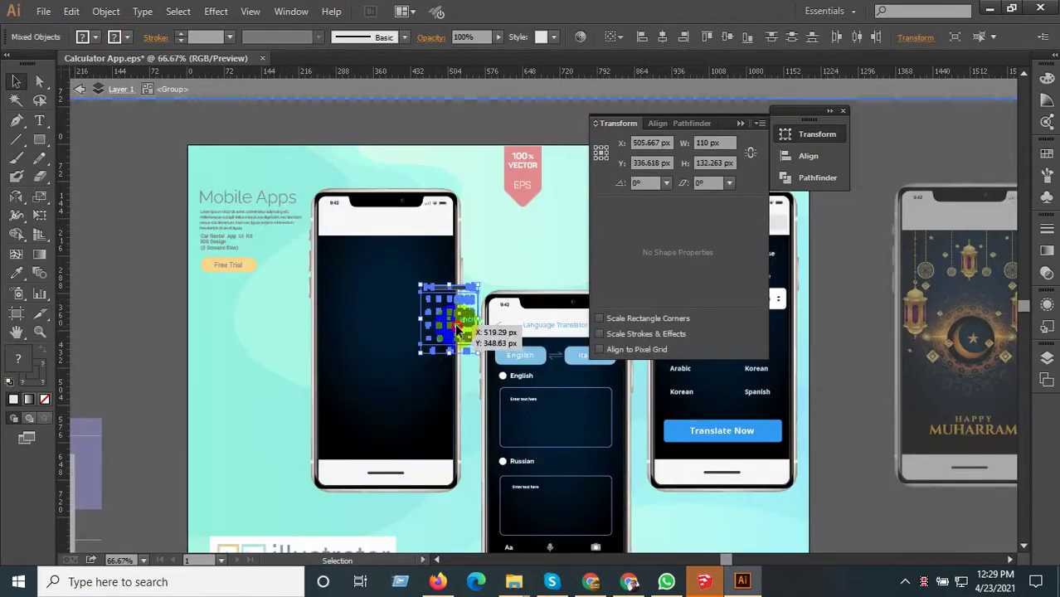
- Drag the pasted keypad onto the left phone's dark screen and lower it
{"action": "mouse_move", "coordinate": [457, 329]}
{"action": "left_mouse_down"}
{"action": "mouse_move", "coordinate": [430, 361]}
{"action": "mouse_move", "coordinate": [449, 446]}
{"action": "left_mouse_up"}
{"action": "scroll", "coordinate": [430, 419], "scroll_direction": "up", "scroll_amount": 2}
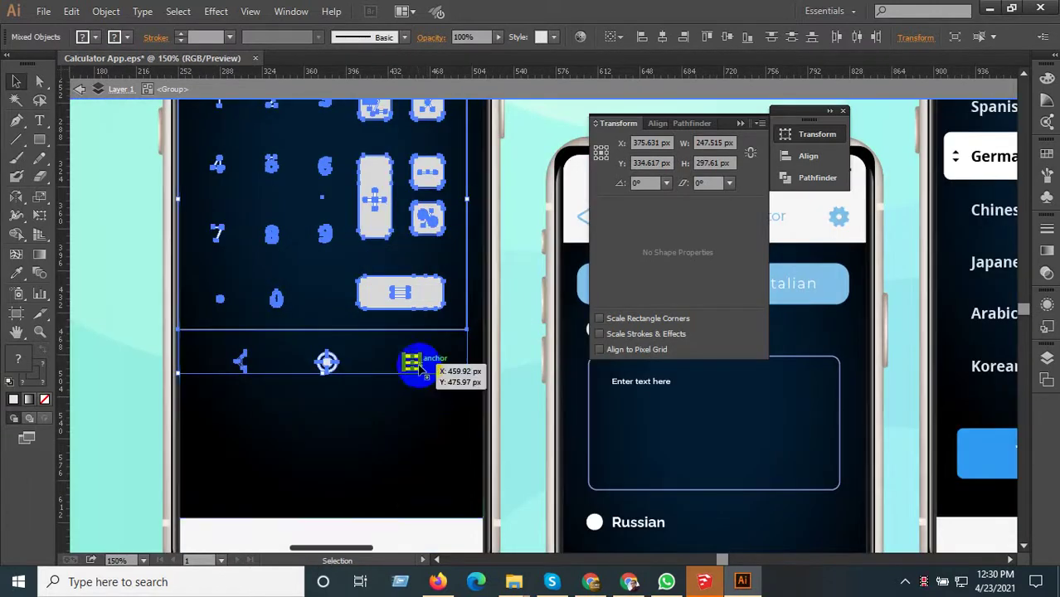
{"action": "left_click_drag", "start_coordinate": [426, 365], "coordinate": [432, 496]}
{"action": "scroll", "coordinate": [377, 239], "scroll_direction": "down", "scroll_amount": 3}
{"action": "scroll", "coordinate": [403, 280], "scroll_direction": "up", "scroll_amount": 1}
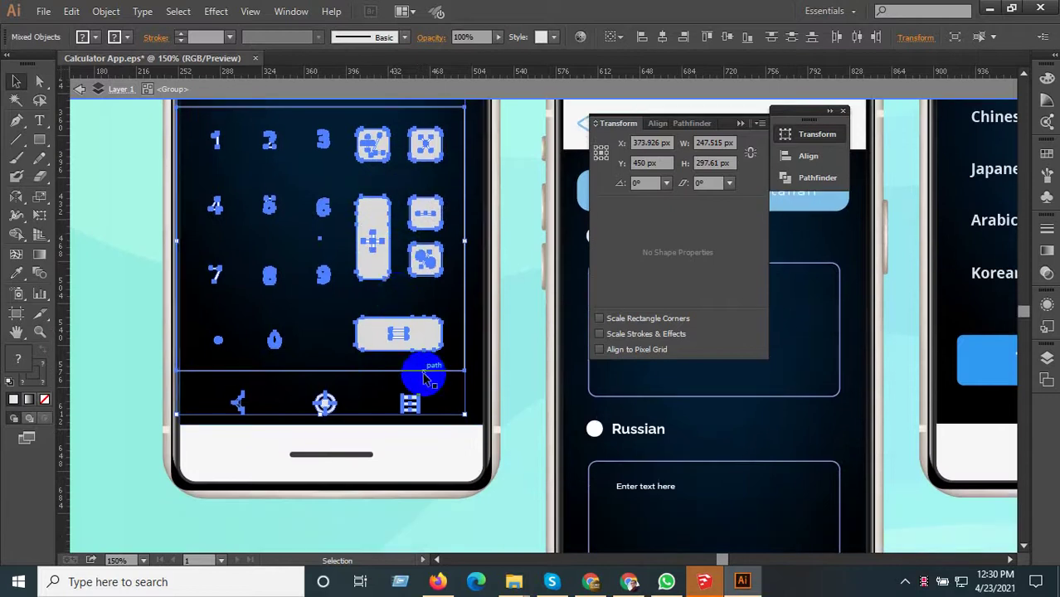
{"action": "left_click_drag", "start_coordinate": [411, 405], "coordinate": [417, 458]}
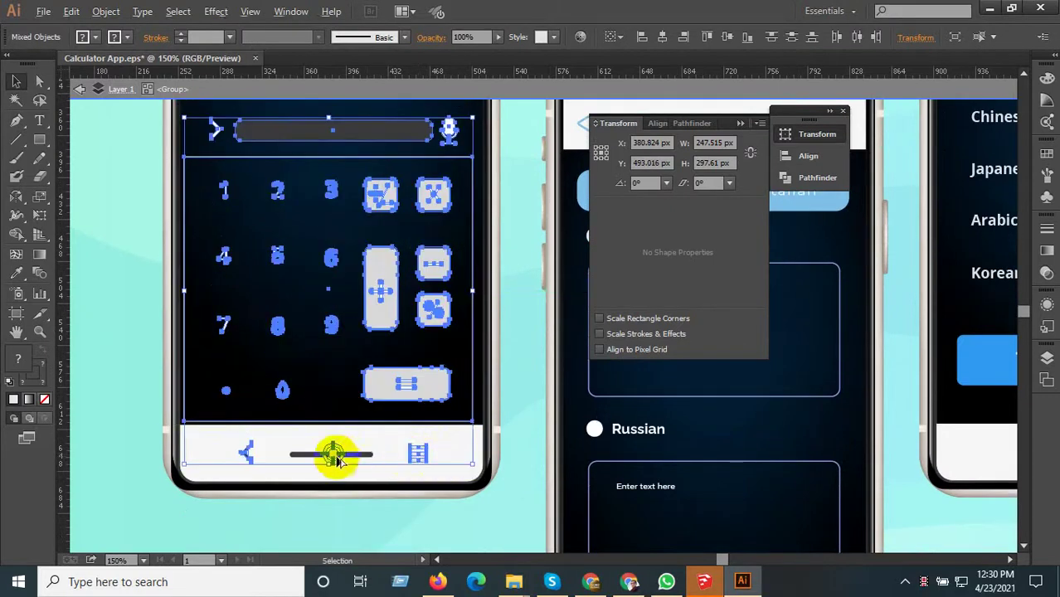
{"action": "scroll", "coordinate": [332, 454], "scroll_direction": "up", "scroll_amount": 1, "text": "alt"}
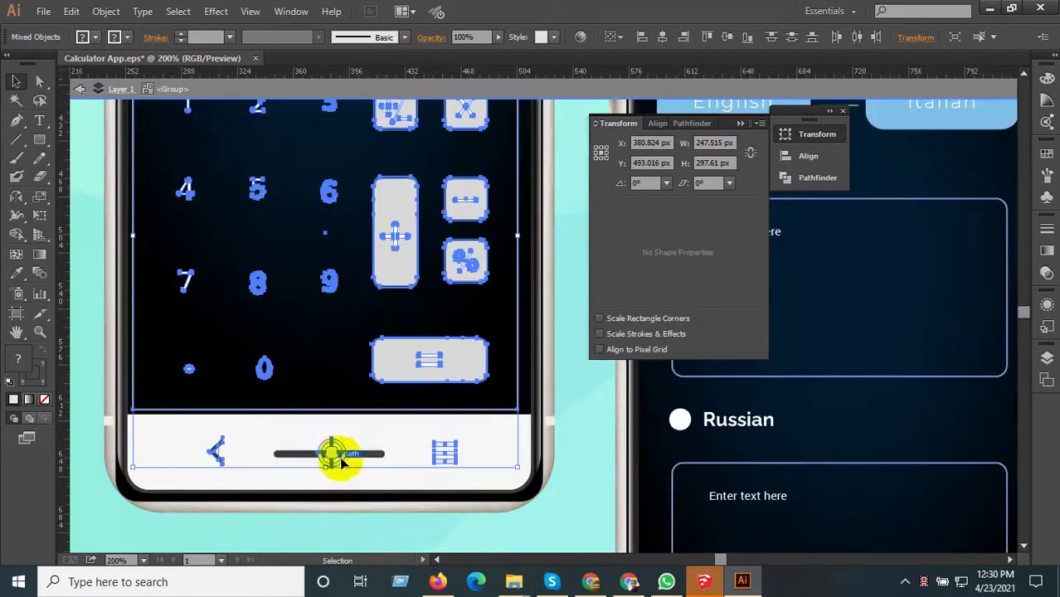
- Reposition the navigation icons within the nested group so they sit on the white bottom strip
{"action": "right_click", "coordinate": [435, 358]}
{"action": "left_click", "coordinate": [398, 378]}
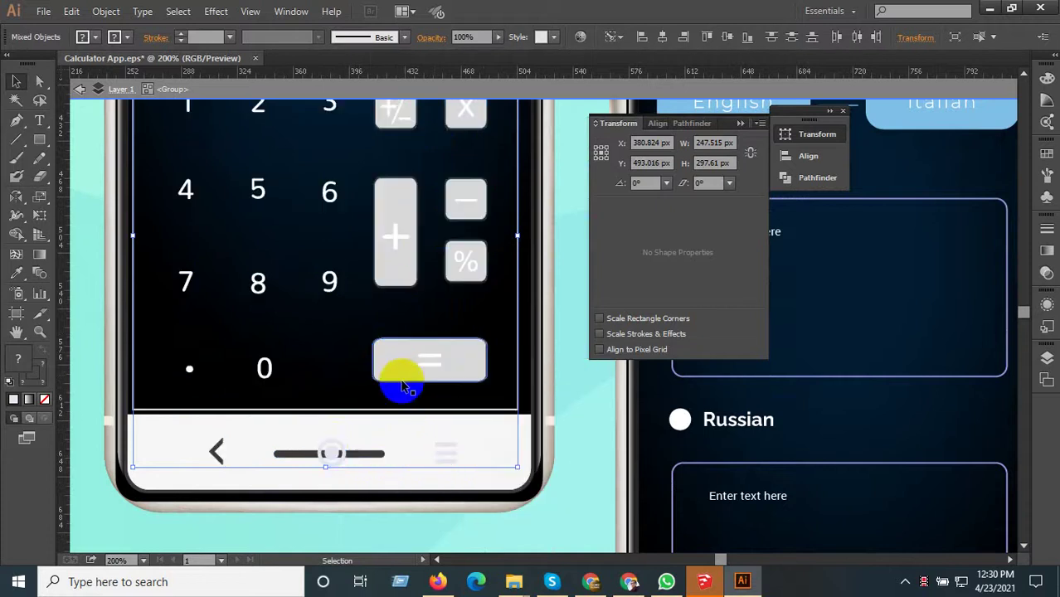
{"action": "double_click", "coordinate": [360, 450]}
{"action": "left_click_drag", "start_coordinate": [473, 481], "coordinate": [163, 433]}
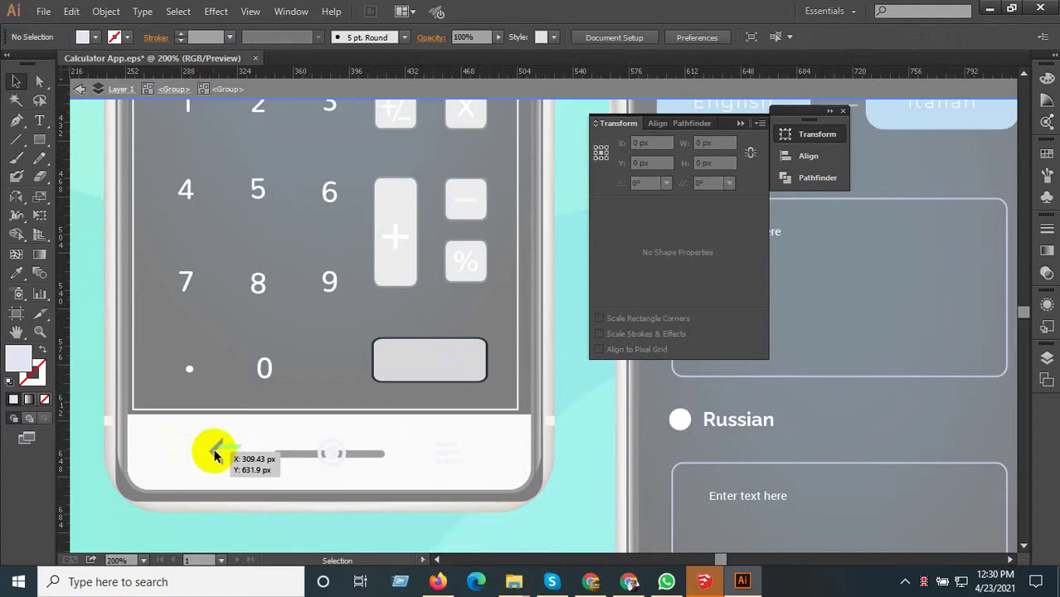
{"action": "left_click", "coordinate": [380, 356]}
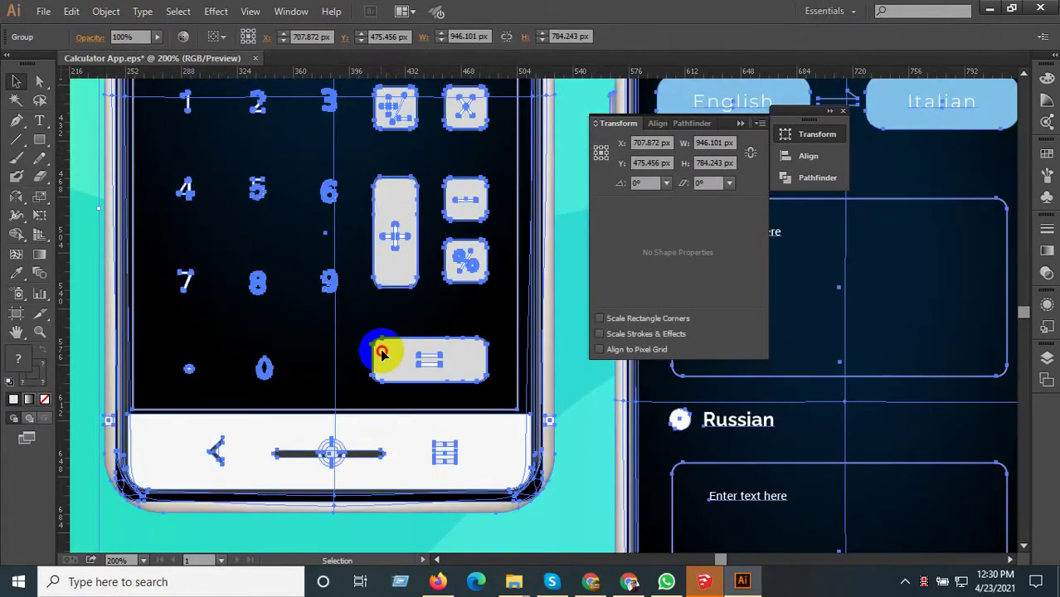
{"action": "double_click", "coordinate": [380, 355]}
{"action": "mouse_move", "coordinate": [433, 434]}
{"action": "left_mouse_down"}
{"action": "mouse_move", "coordinate": [274, 454]}
{"action": "mouse_move", "coordinate": [408, 465]}
{"action": "left_mouse_up"}
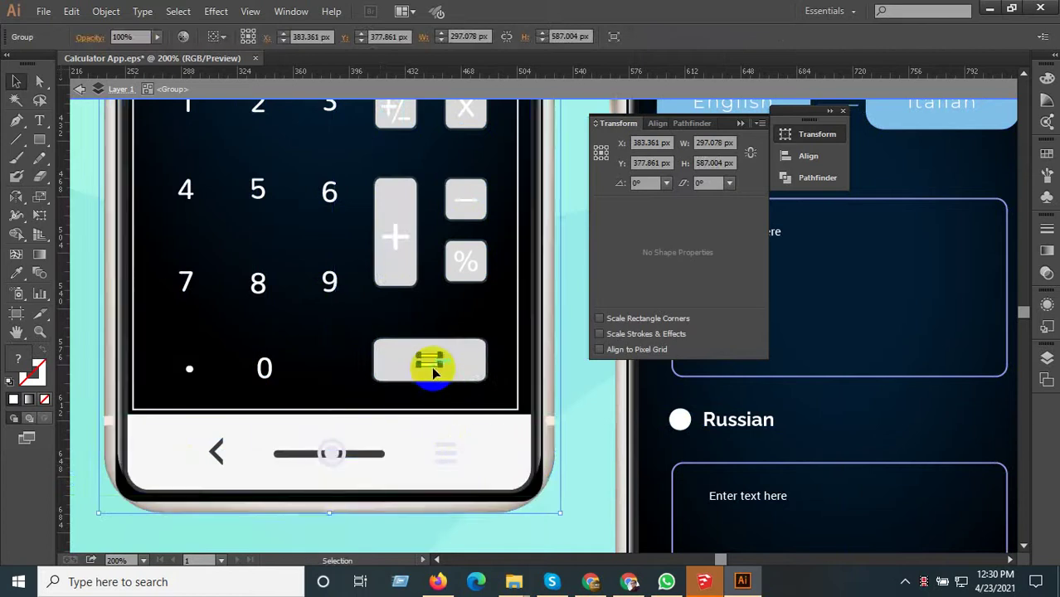
{"action": "left_click", "coordinate": [433, 373]}
{"action": "scroll", "coordinate": [425, 446], "scroll_direction": "down", "scroll_amount": 3}
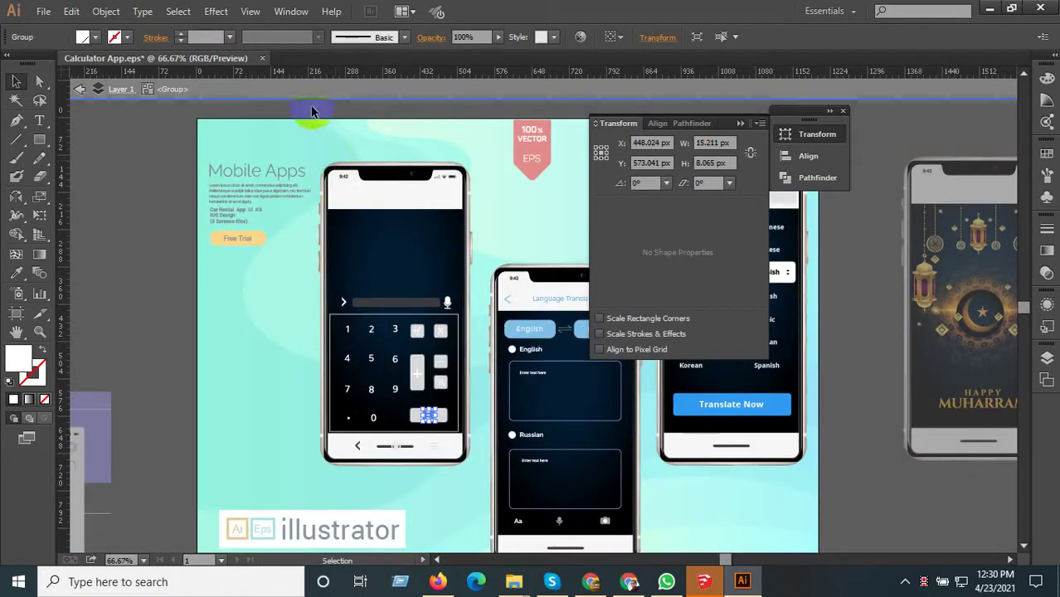
- Narrow the selection to just the left phone's display row, keypad and navigation icons
{"action": "left_click_drag", "start_coordinate": [312, 111], "coordinate": [496, 448]}
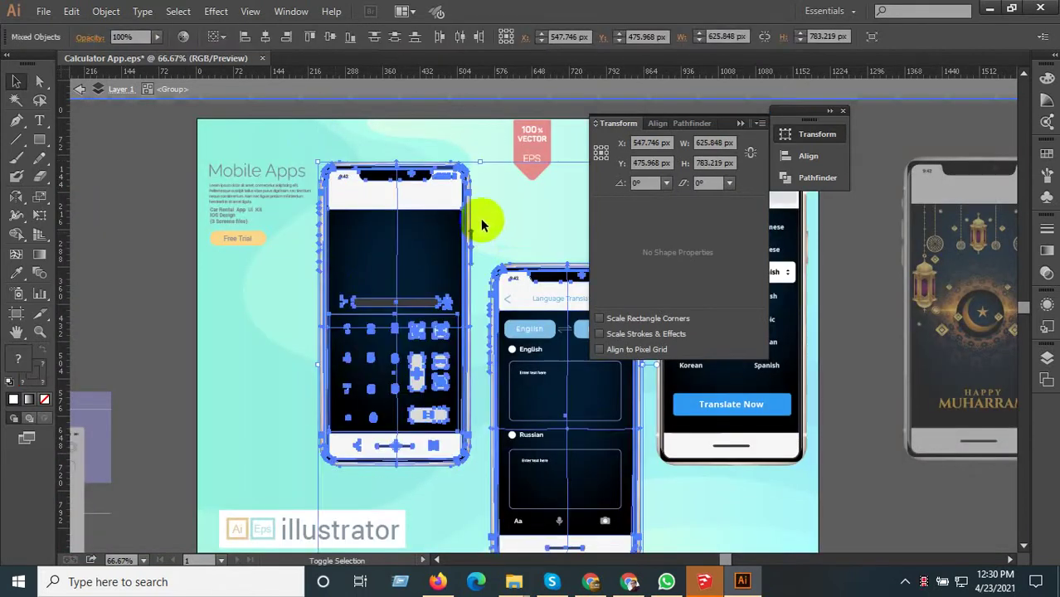
{"action": "left_click", "coordinate": [470, 178], "text": "shift"}
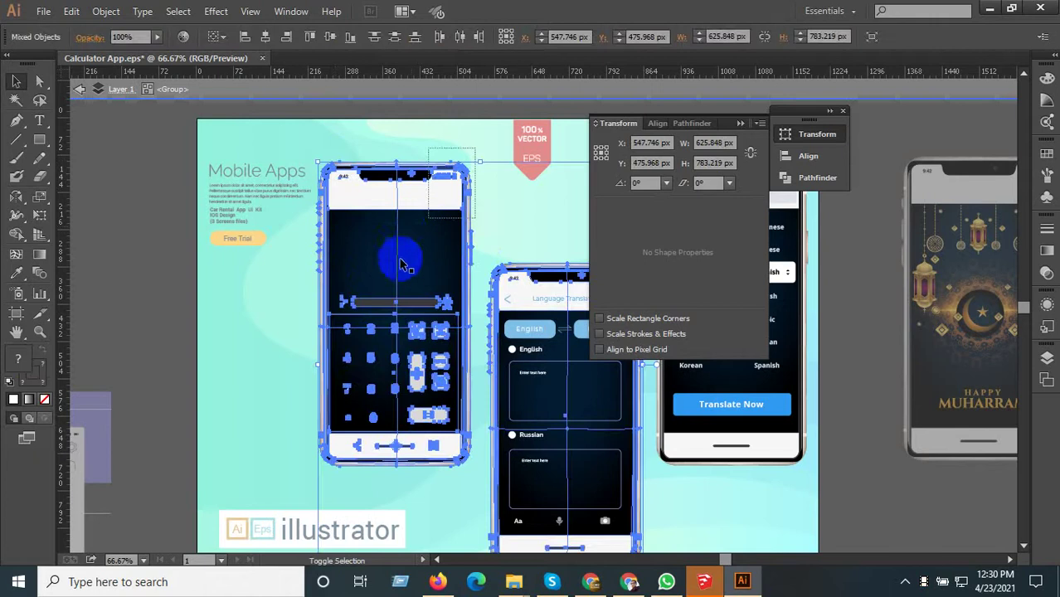
{"action": "left_click", "coordinate": [500, 380], "text": "shift"}
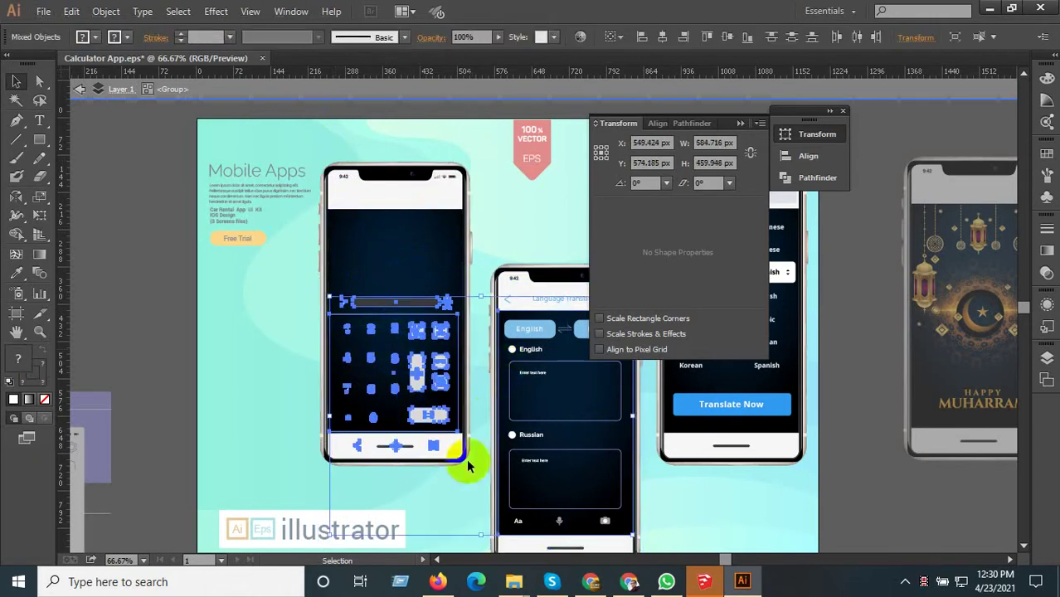
{"action": "left_click", "coordinate": [380, 403], "text": "shift"}
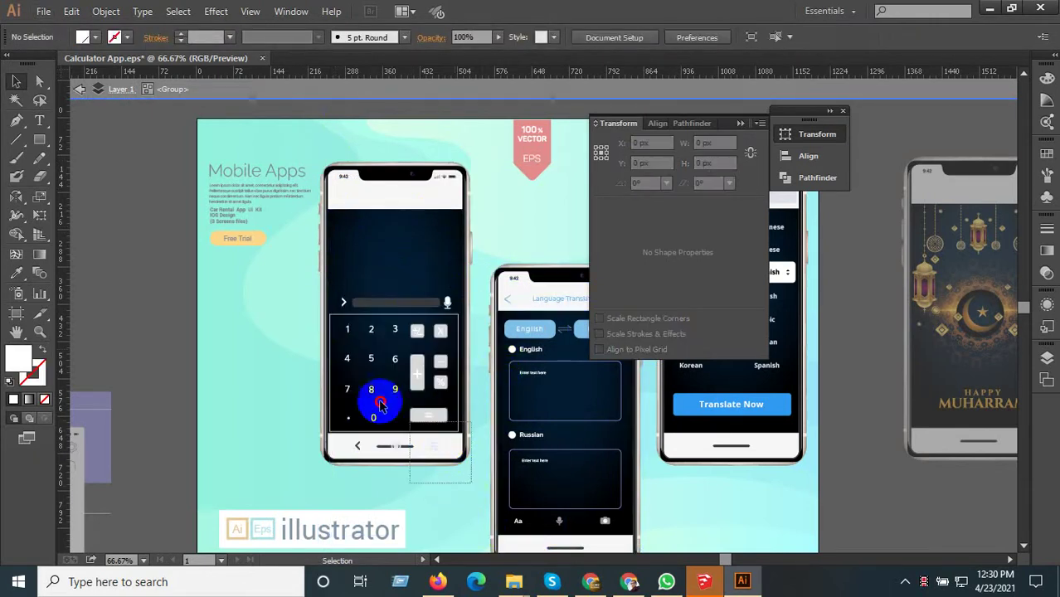
{"action": "left_click", "coordinate": [320, 259], "text": "shift"}
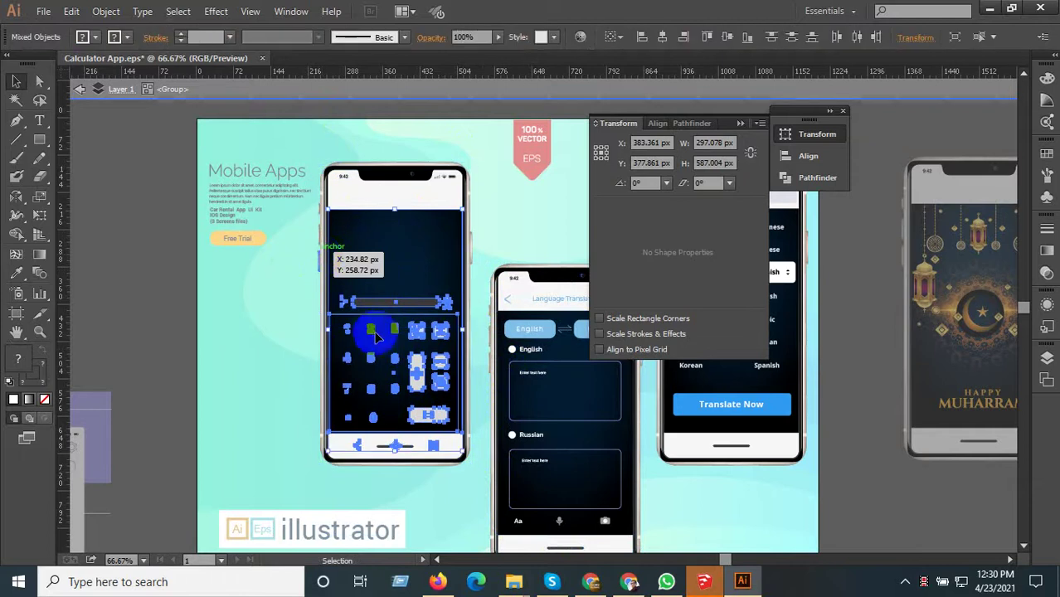
{"action": "left_click", "coordinate": [455, 236], "text": "shift"}
{"action": "left_click", "coordinate": [471, 351], "text": "shift"}
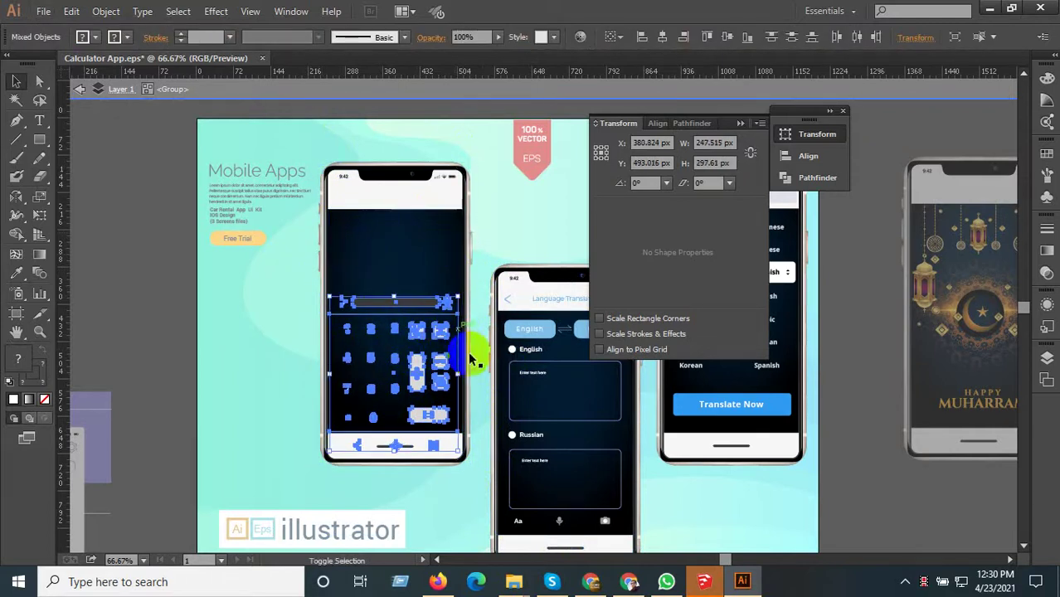
- Group the selected display row, keypad and navigation icons into one object
{"action": "scroll", "coordinate": [433, 379], "scroll_direction": "up", "scroll_amount": 2, "text": "alt"}
{"action": "right_click", "coordinate": [395, 379]}
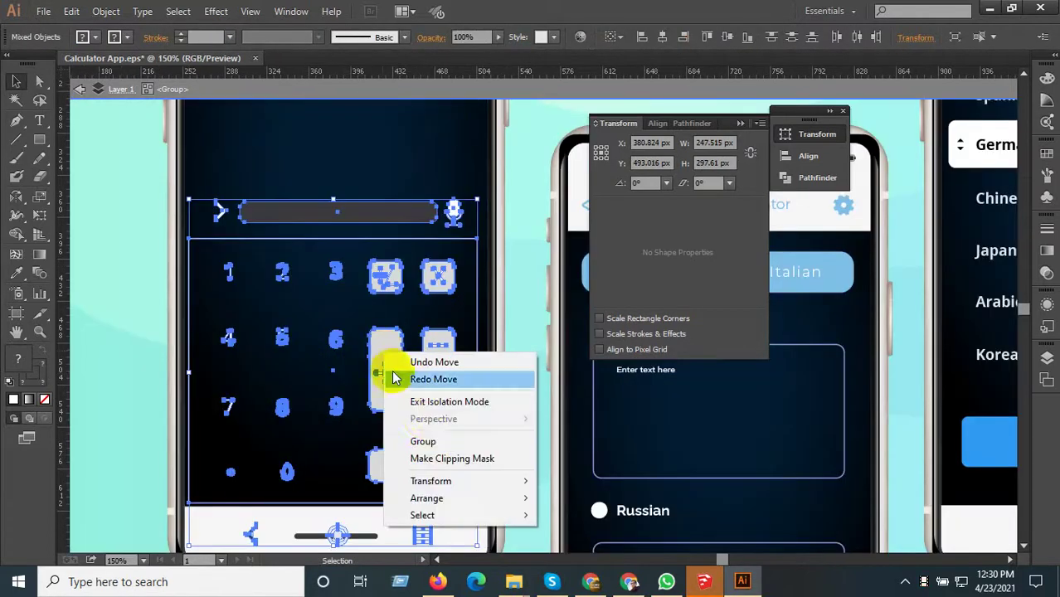
{"action": "left_click", "coordinate": [421, 440]}
{"action": "scroll", "coordinate": [332, 348], "scroll_direction": "down", "scroll_amount": 2, "text": "alt"}
{"action": "scroll", "coordinate": [359, 405], "scroll_direction": "up", "scroll_amount": 3, "text": "alt"}
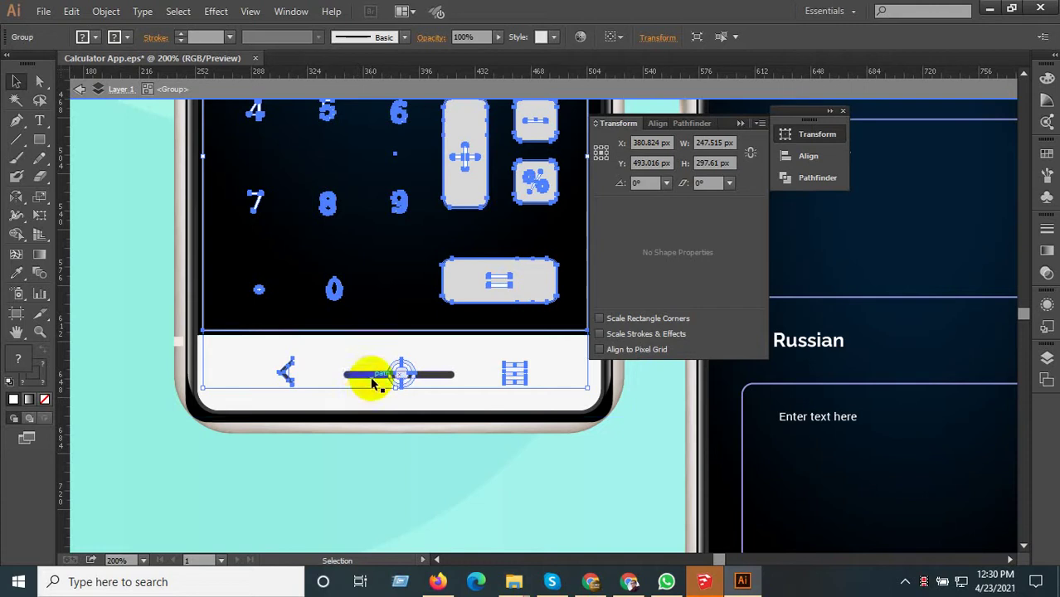
- Delete the dark home bar line inside the phone group
{"action": "double_click", "coordinate": [373, 375]}
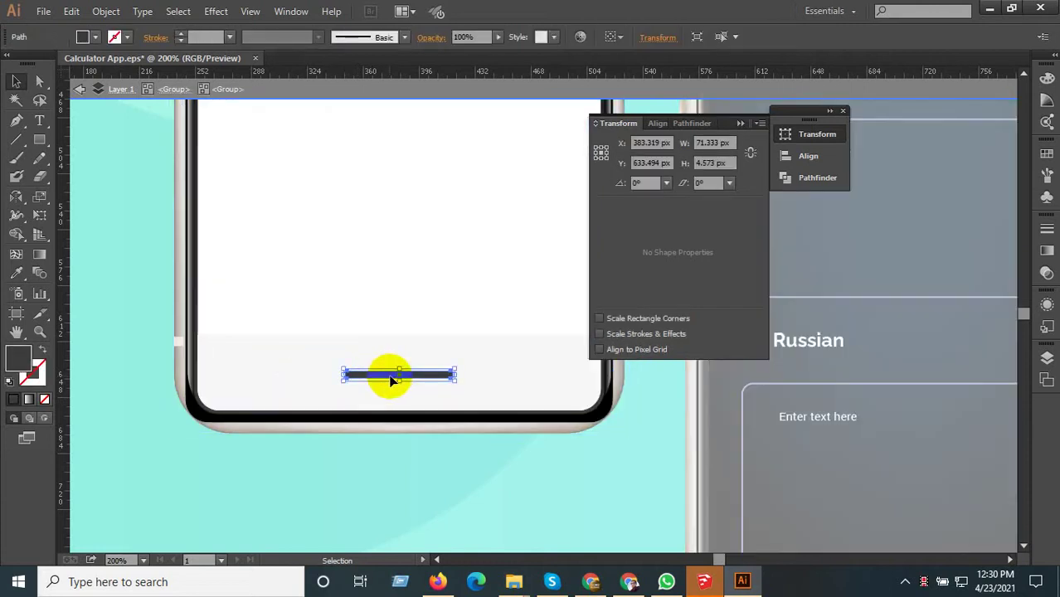
{"action": "key", "text": "Delete"}
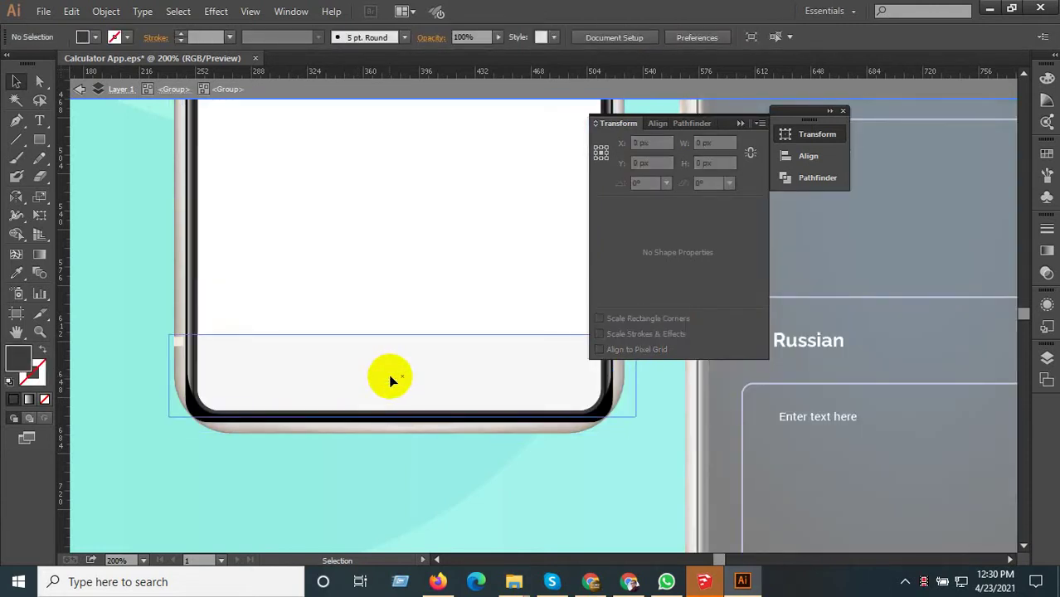
{"action": "double_click", "coordinate": [393, 380]}
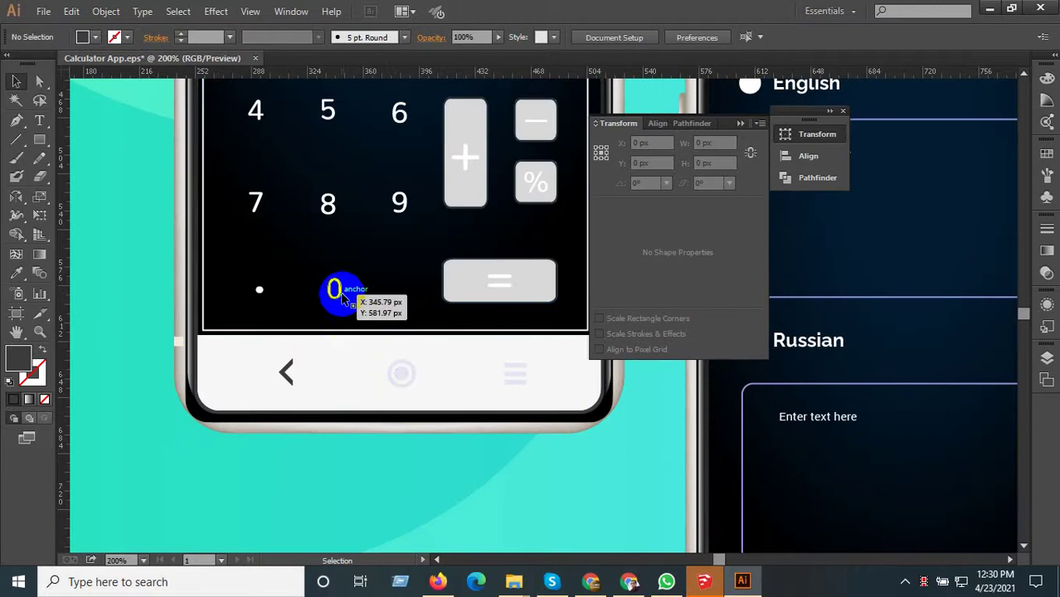
- Give the three bottom navigation icons the back arrow's dark blue colour using the Eyedropper
{"action": "double_click", "coordinate": [324, 324]}
{"action": "left_click_drag", "start_coordinate": [603, 479], "coordinate": [249, 347]}
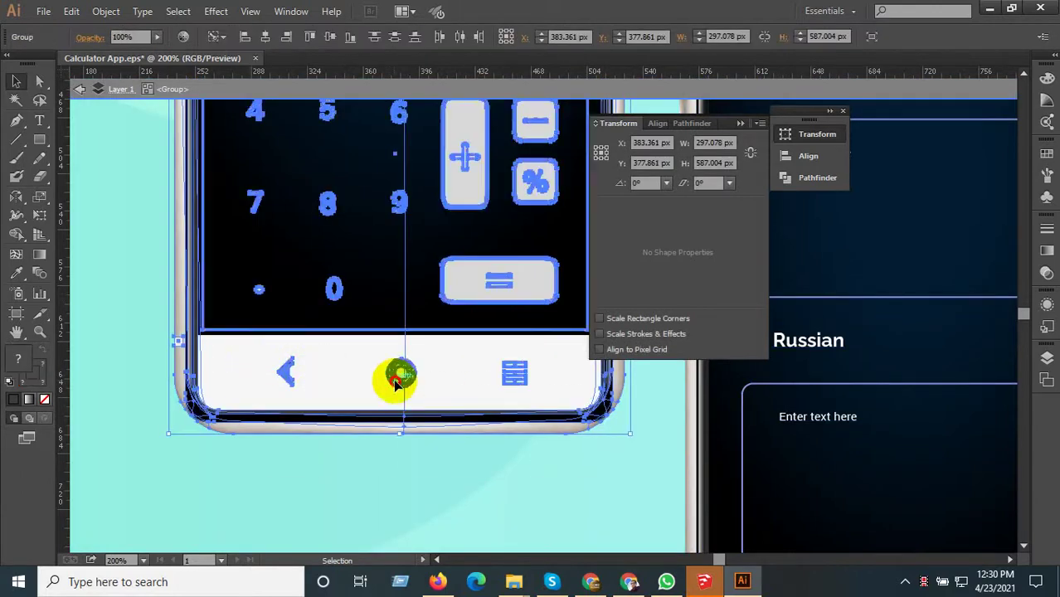
{"action": "double_click", "coordinate": [397, 380]}
{"action": "left_click_drag", "start_coordinate": [562, 486], "coordinate": [262, 359]}
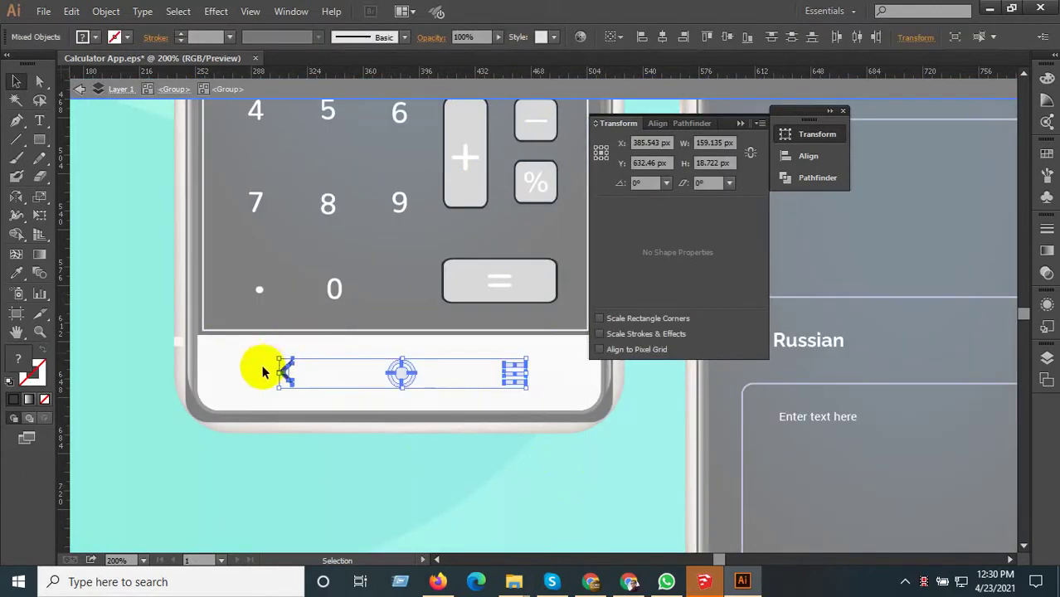
{"action": "left_click", "coordinate": [16, 273]}
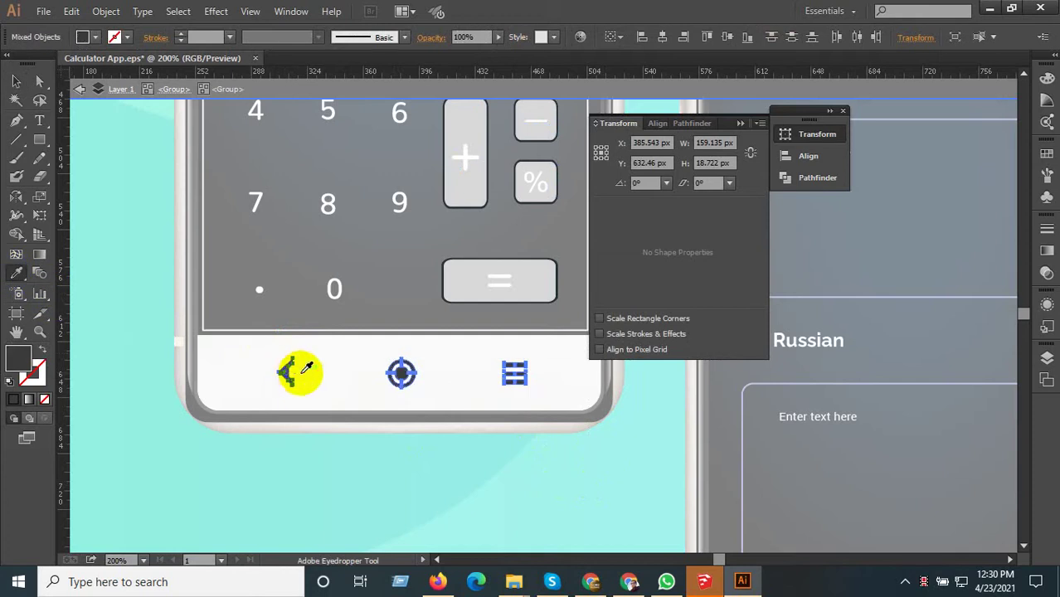
{"action": "left_click", "coordinate": [15, 83]}
{"action": "scroll", "coordinate": [434, 444], "scroll_direction": "down", "scroll_amount": 1}
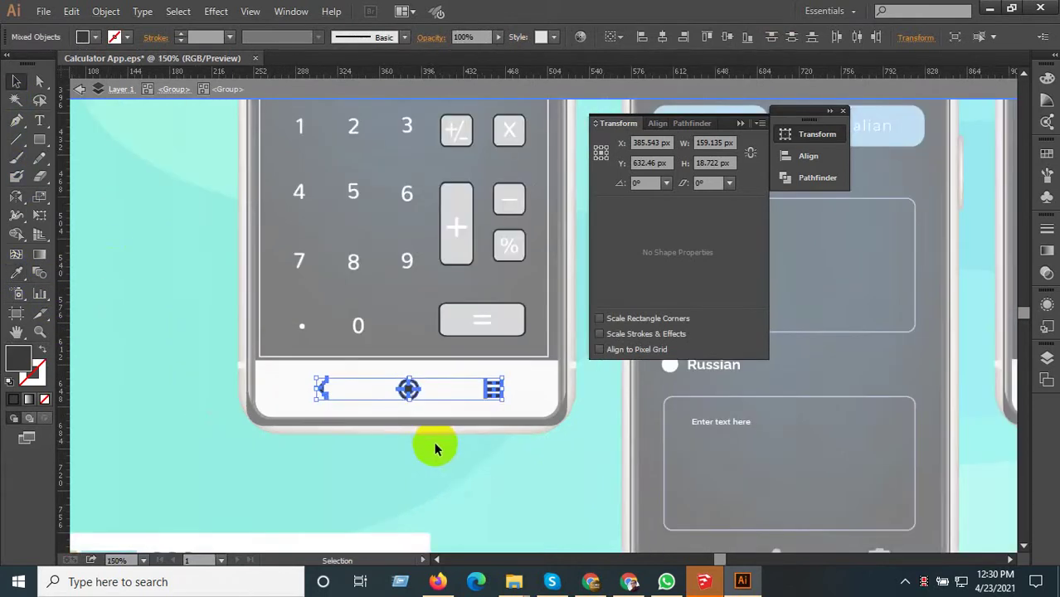
{"action": "key", "text": "Escape"}
- Scale the calculator keypad group up slightly from its top corners
{"action": "scroll", "coordinate": [448, 448], "scroll_direction": "down", "scroll_amount": 2}
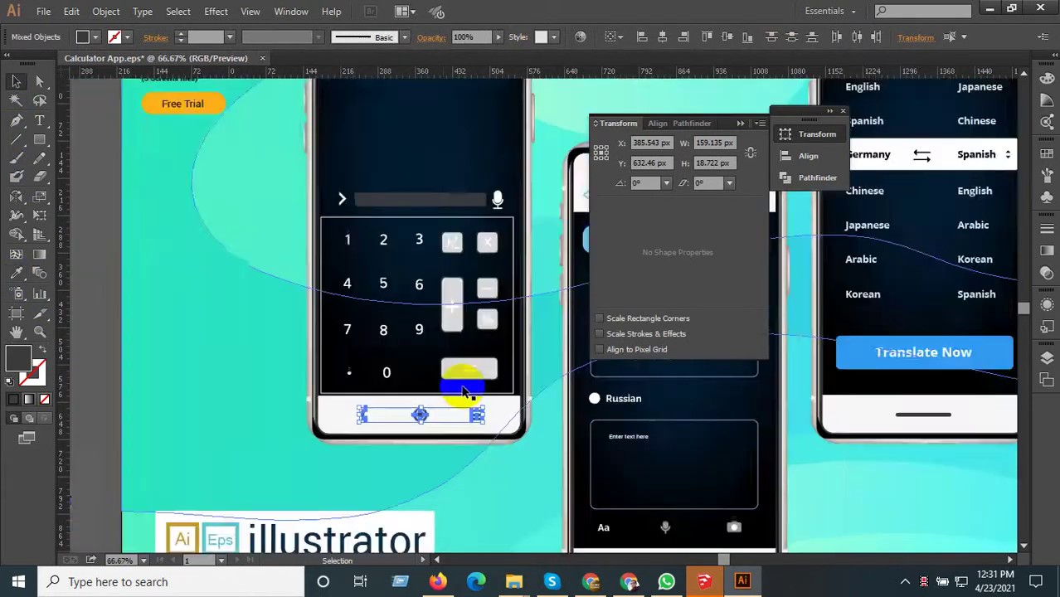
{"action": "left_click", "coordinate": [469, 389]}
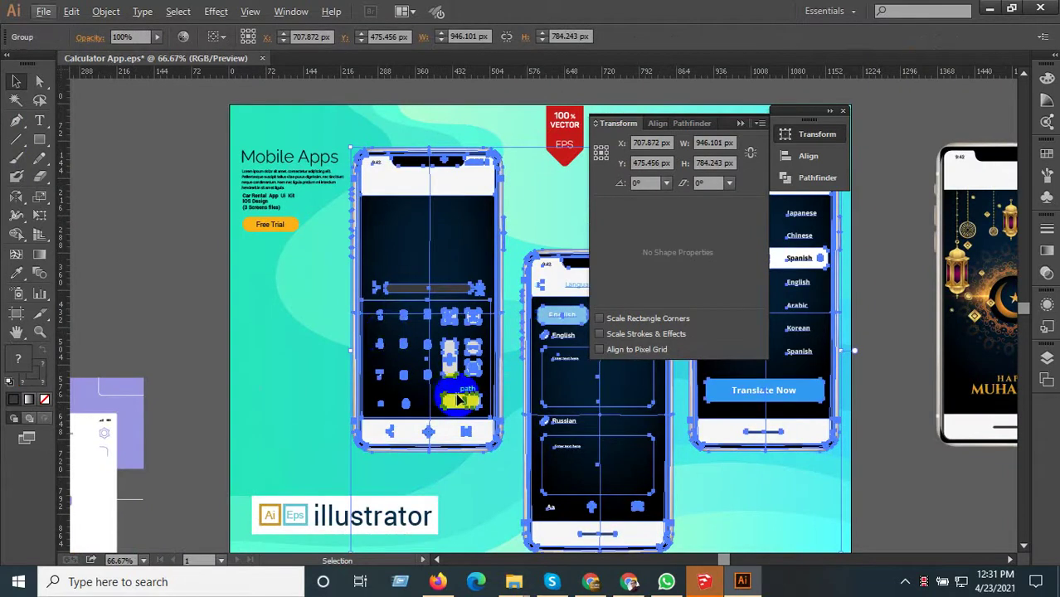
{"action": "double_click", "coordinate": [461, 402]}
{"action": "left_click", "coordinate": [448, 407]}
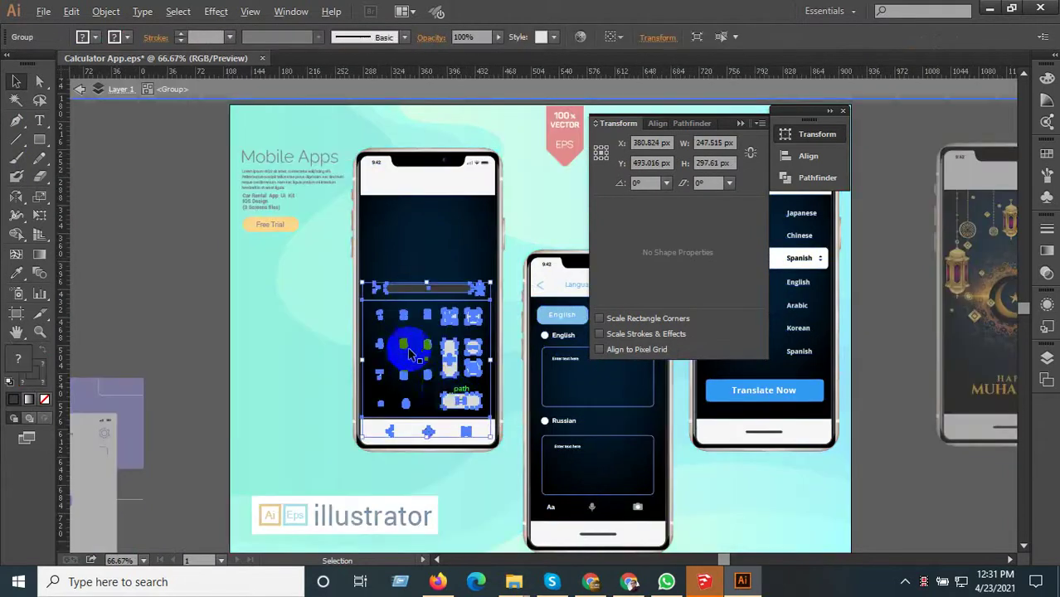
{"action": "scroll", "coordinate": [353, 279], "scroll_direction": "up", "scroll_amount": 1}
{"action": "scroll", "coordinate": [338, 249], "scroll_direction": "up", "scroll_amount": 1}
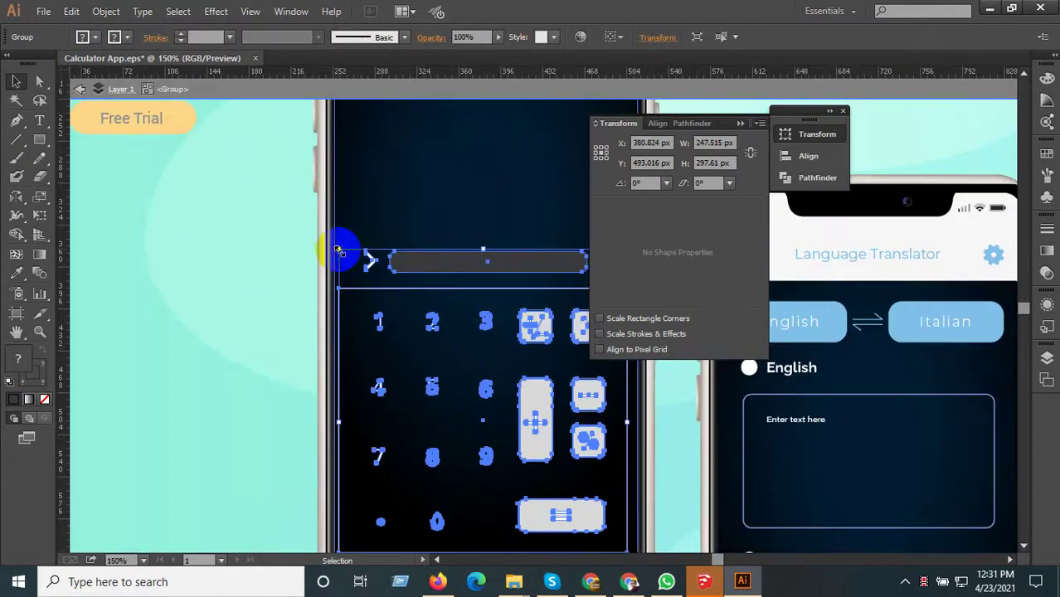
{"action": "left_click_drag", "start_coordinate": [338, 250], "coordinate": [338, 239]}
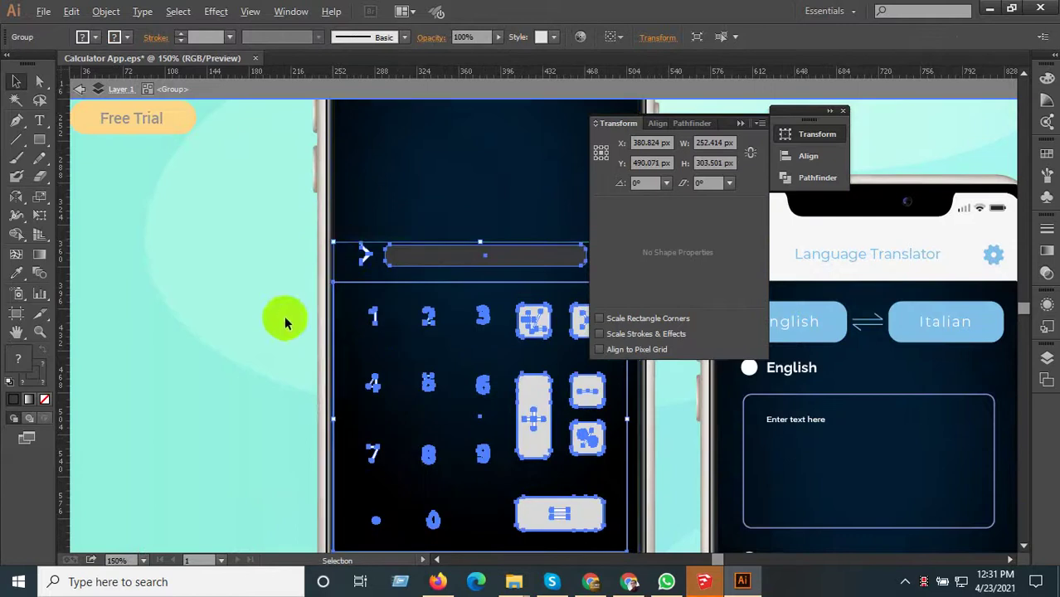
{"action": "scroll", "coordinate": [284, 319], "scroll_direction": "down", "scroll_amount": 2}
{"action": "scroll", "coordinate": [440, 290], "scroll_direction": "up", "scroll_amount": 2}
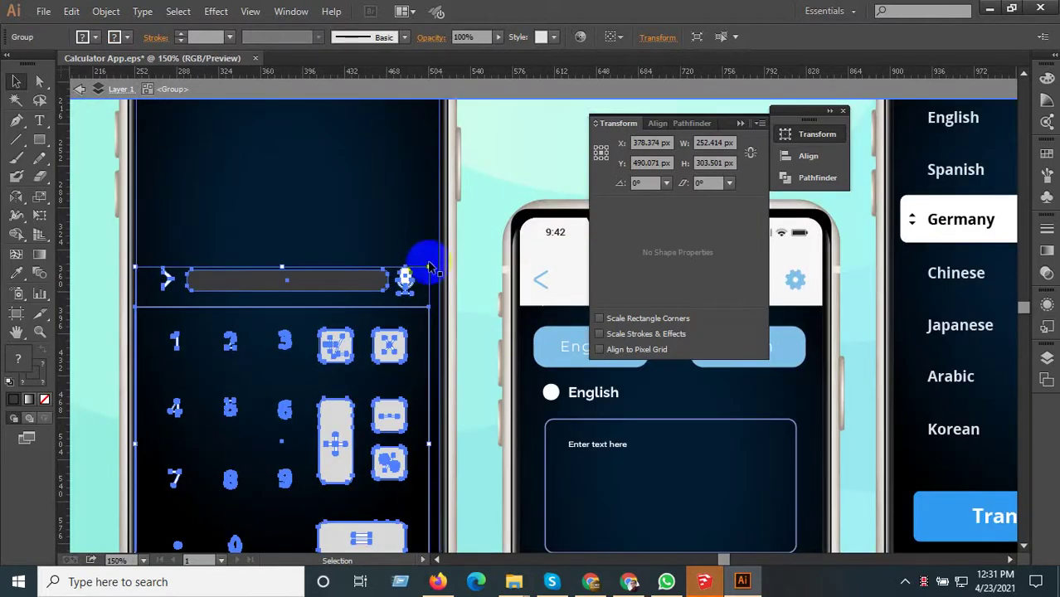
{"action": "left_click_drag", "start_coordinate": [431, 267], "coordinate": [446, 238]}
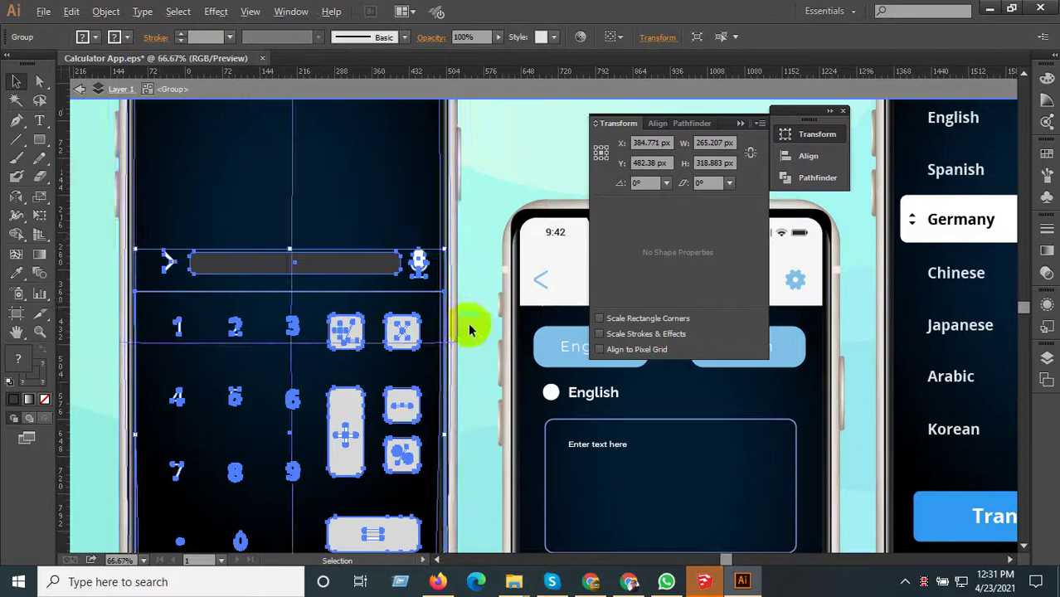
{"action": "scroll", "coordinate": [468, 323], "scroll_direction": "down", "scroll_amount": 2}
{"action": "left_click", "coordinate": [151, 342]}
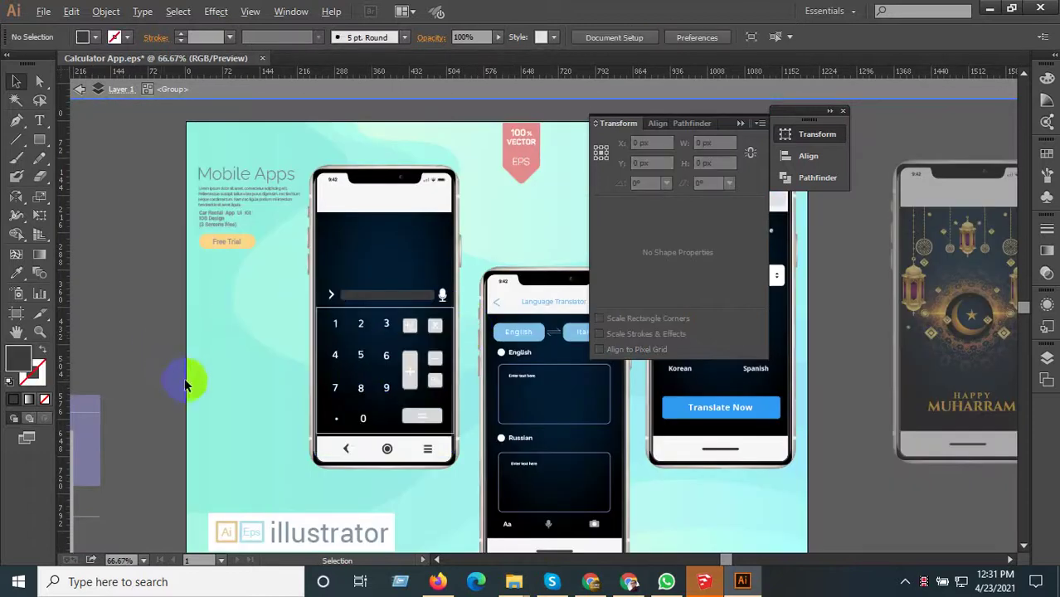
- Round the input bar above the keys into a pill shape with its corner widget
{"action": "scroll", "coordinate": [412, 328], "scroll_direction": "up", "scroll_amount": 2}
{"action": "left_click", "coordinate": [336, 267]}
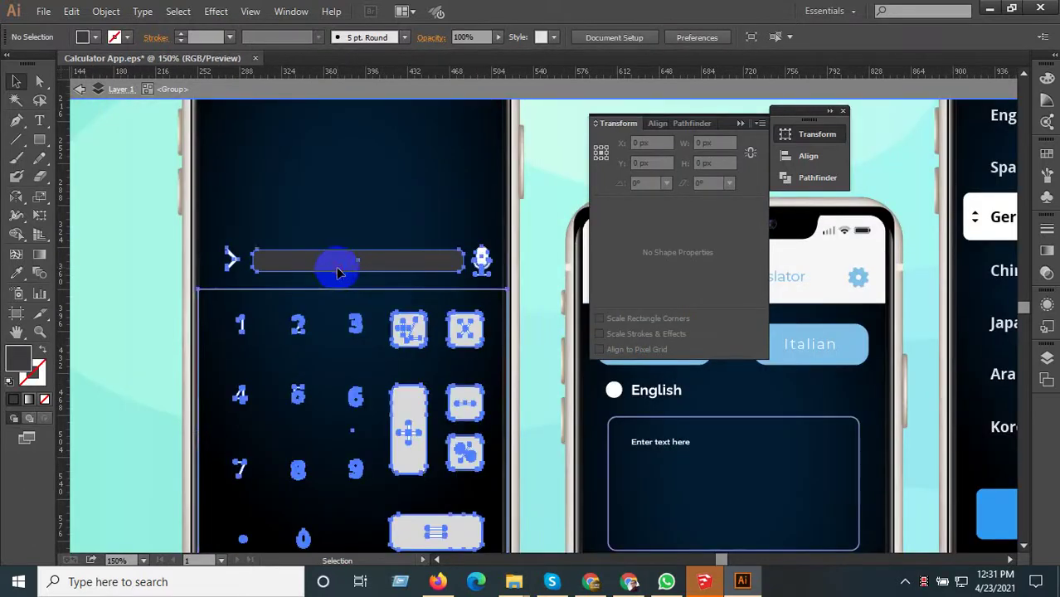
{"action": "double_click", "coordinate": [284, 256]}
{"action": "scroll", "coordinate": [284, 256], "scroll_direction": "up", "scroll_amount": 2}
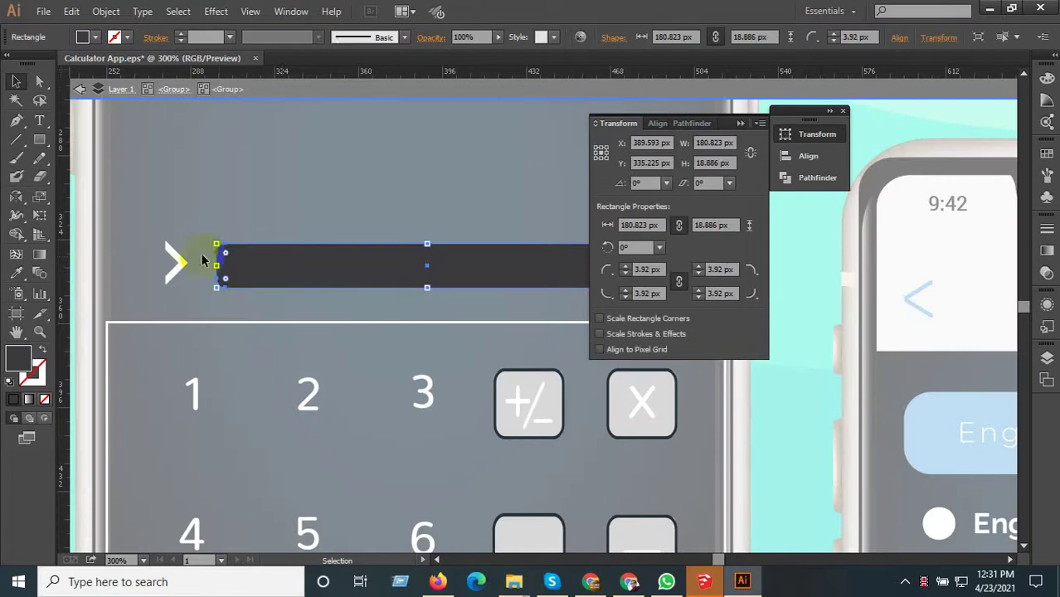
{"action": "left_click_drag", "start_coordinate": [229, 257], "coordinate": [279, 291]}
{"action": "scroll", "coordinate": [361, 333], "scroll_direction": "down", "scroll_amount": 2}
{"action": "double_click", "coordinate": [140, 293]}
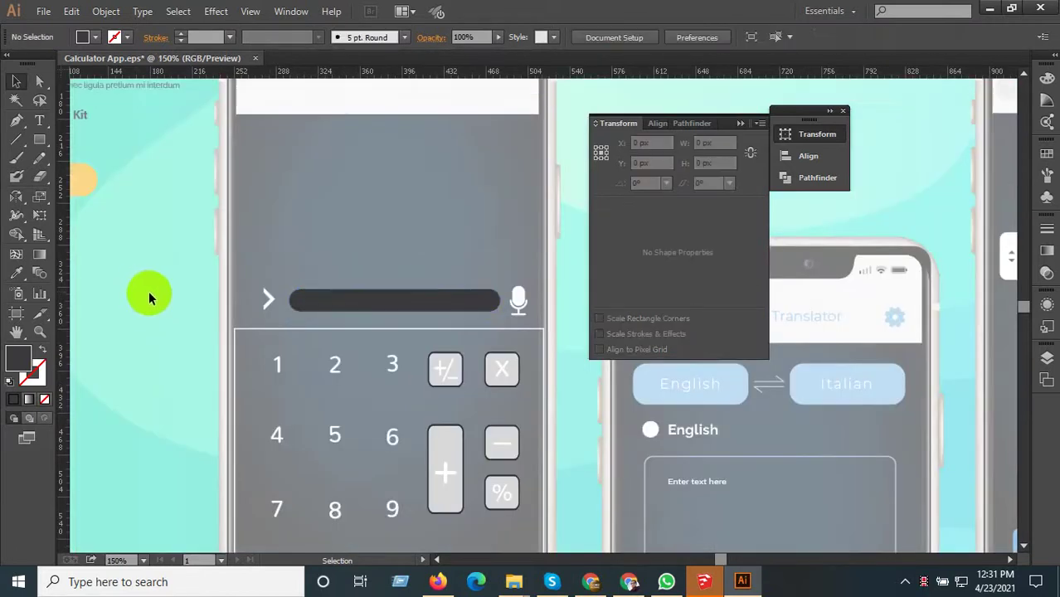
{"action": "scroll", "coordinate": [445, 396], "scroll_direction": "down", "scroll_amount": 3}
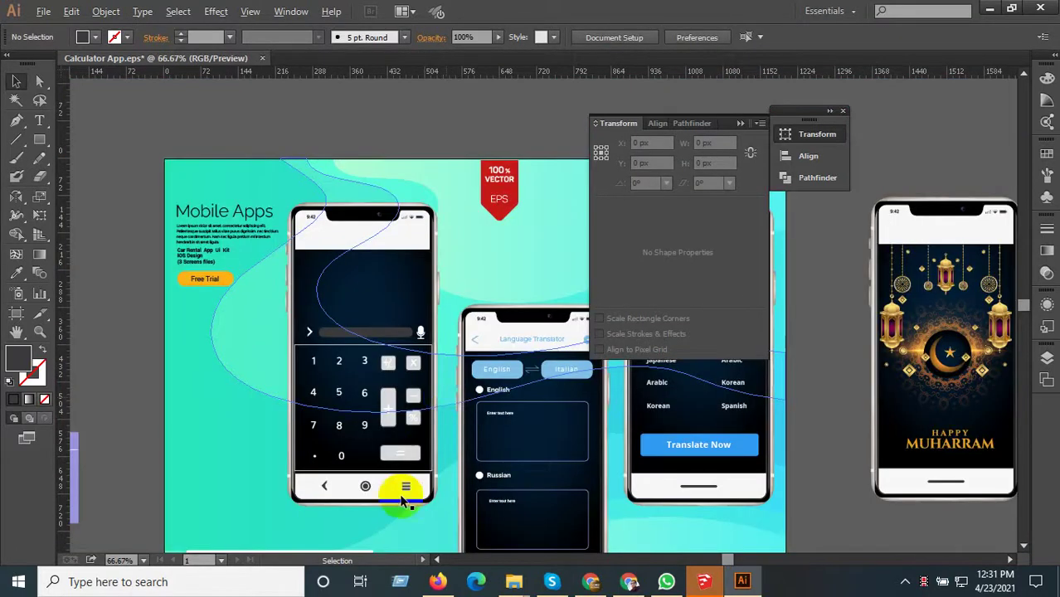
{"action": "scroll", "coordinate": [380, 500], "scroll_direction": "up", "scroll_amount": 3}
{"action": "scroll", "coordinate": [404, 490], "scroll_direction": "down", "scroll_amount": 1}
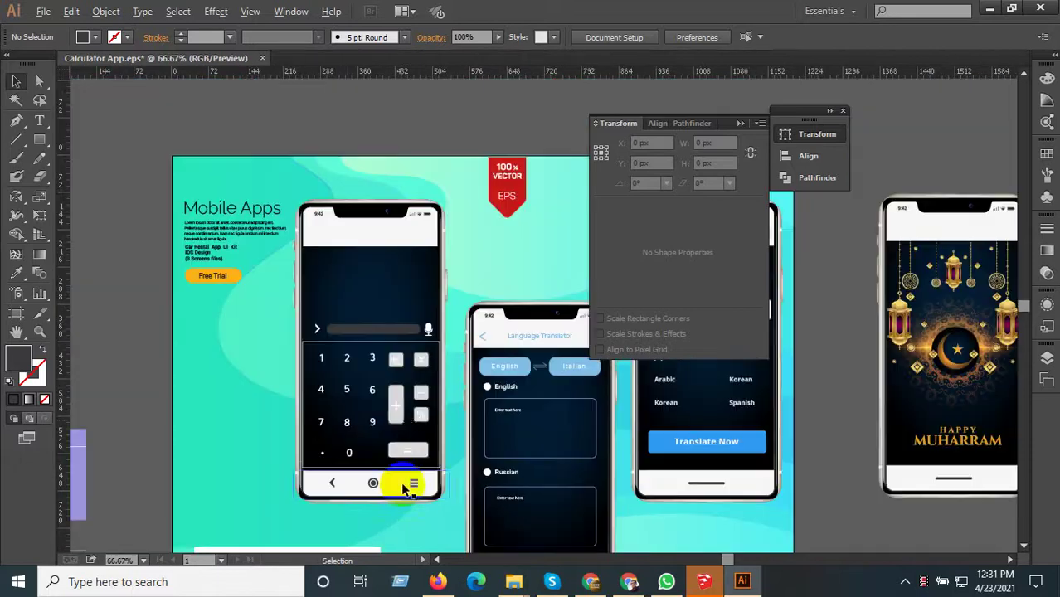
{"action": "left_click_drag", "start_coordinate": [318, 390], "coordinate": [323, 473]}
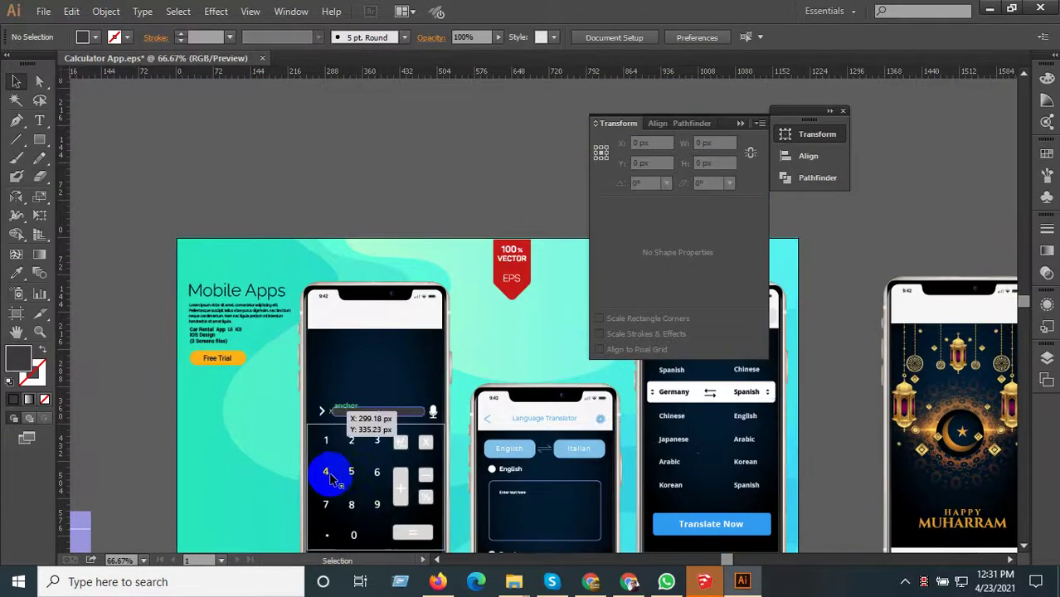
{"action": "scroll", "coordinate": [295, 419], "scroll_direction": "down", "scroll_amount": 1}
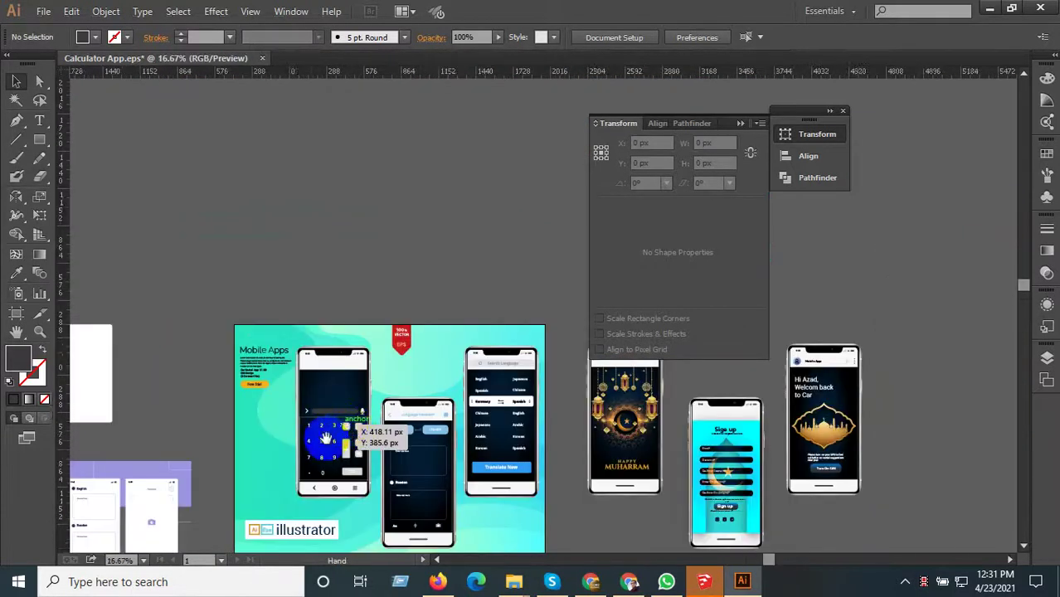
{"action": "scroll", "coordinate": [312, 440], "scroll_direction": "down", "scroll_amount": 1}
{"action": "left_click_drag", "start_coordinate": [313, 439], "coordinate": [286, 402]}
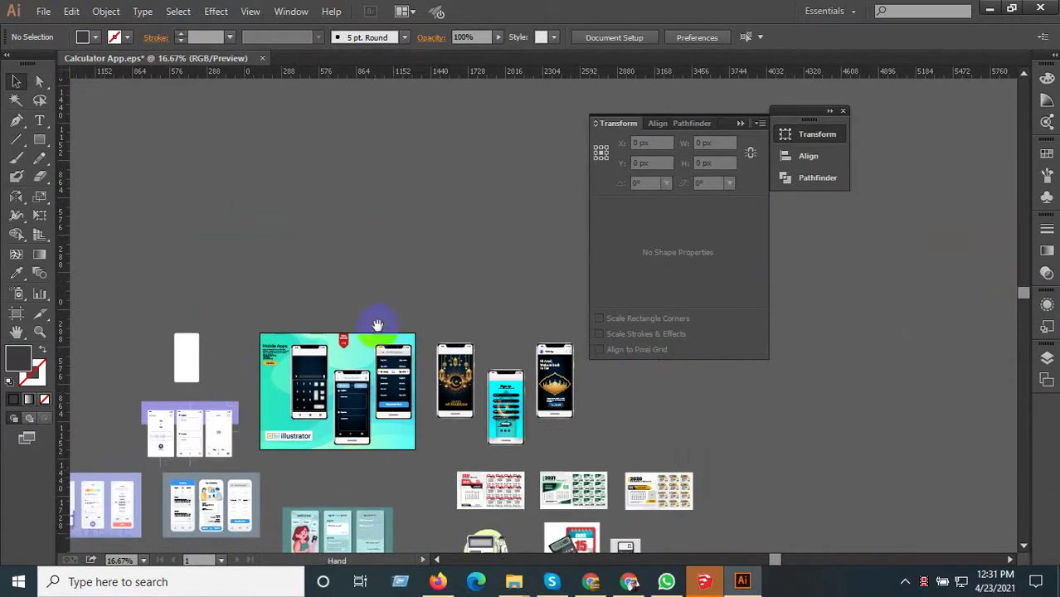
{"action": "left_click_drag", "start_coordinate": [401, 430], "coordinate": [382, 402]}
{"action": "scroll", "coordinate": [403, 476], "scroll_direction": "up", "scroll_amount": 2}
{"action": "scroll", "coordinate": [381, 431], "scroll_direction": "down", "scroll_amount": 1}
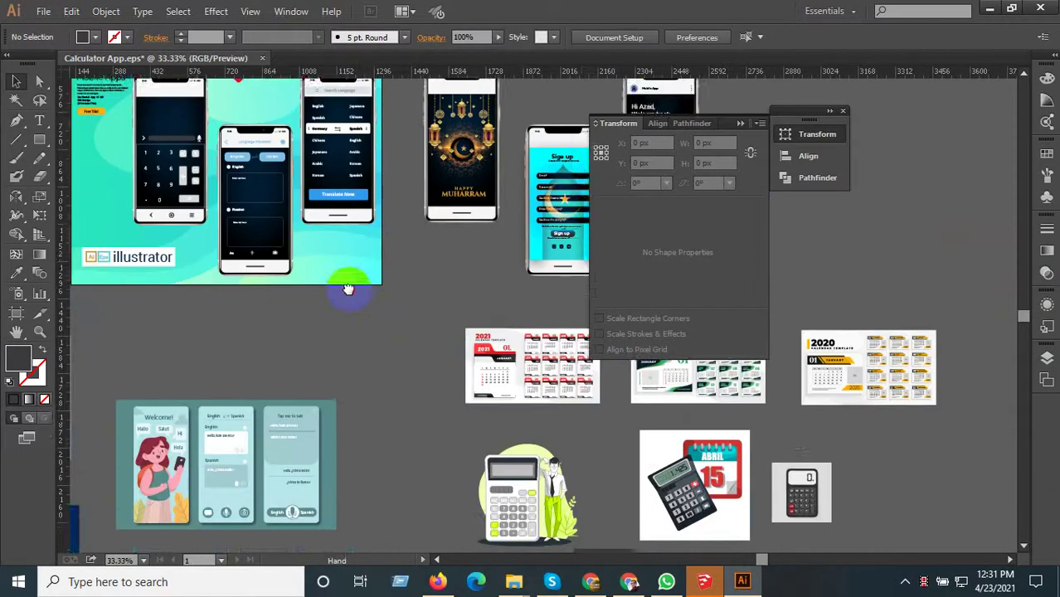
{"action": "scroll", "coordinate": [565, 474], "scroll_direction": "down", "scroll_amount": 1}
{"action": "left_click_drag", "start_coordinate": [591, 521], "coordinate": [462, 387]}
{"action": "scroll", "coordinate": [481, 365], "scroll_direction": "up", "scroll_amount": 2}
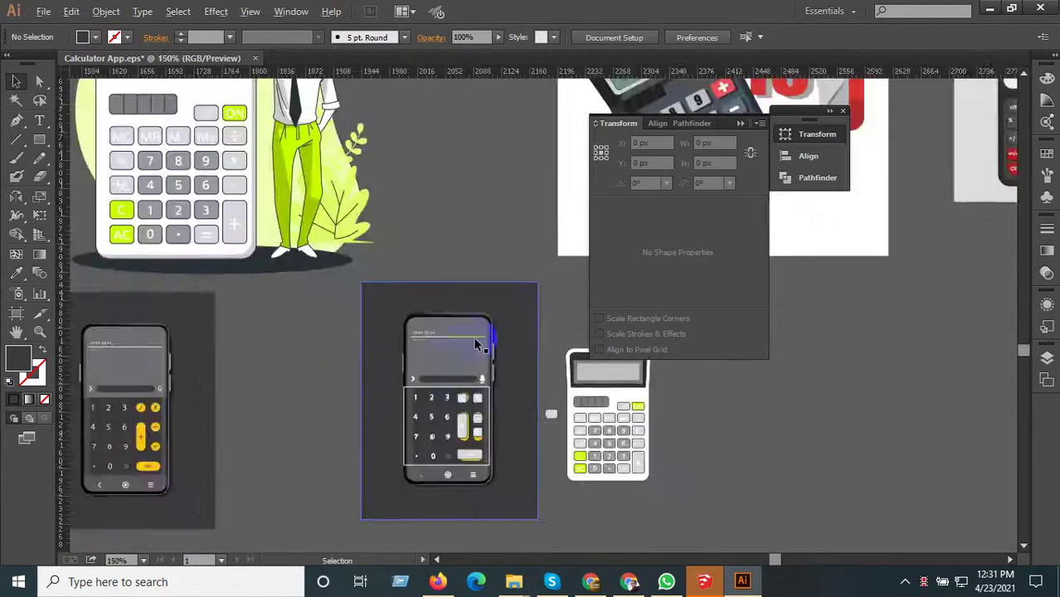
{"action": "scroll", "coordinate": [477, 345], "scroll_direction": "up", "scroll_amount": 5}
{"action": "scroll", "coordinate": [230, 334], "scroll_direction": "up", "scroll_amount": 2}
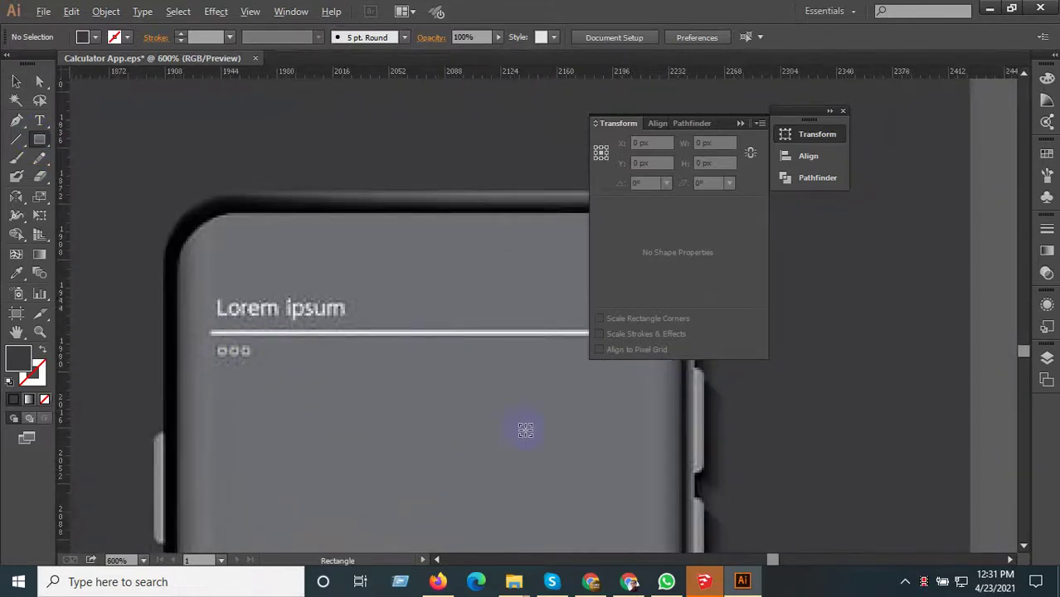
{"action": "scroll", "coordinate": [525, 426], "scroll_direction": "down", "scroll_amount": 10}
{"action": "scroll", "coordinate": [544, 438], "scroll_direction": "down", "scroll_amount": 2}
{"action": "left_click_drag", "start_coordinate": [332, 315], "coordinate": [485, 561]}
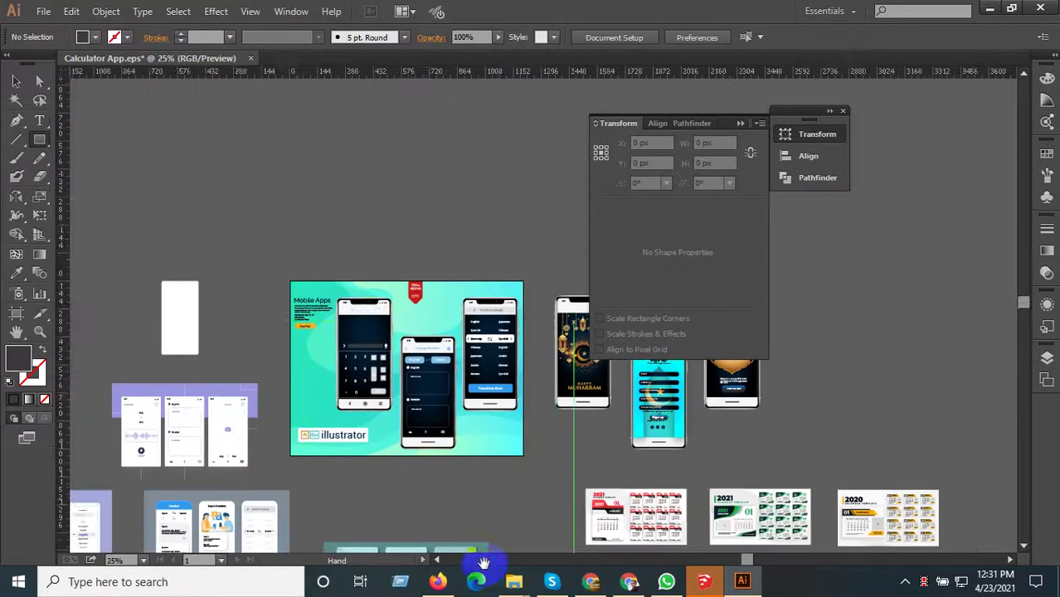
{"action": "scroll", "coordinate": [365, 321], "scroll_direction": "up", "scroll_amount": 3}
{"action": "scroll", "coordinate": [365, 321], "scroll_direction": "up", "scroll_amount": 2}
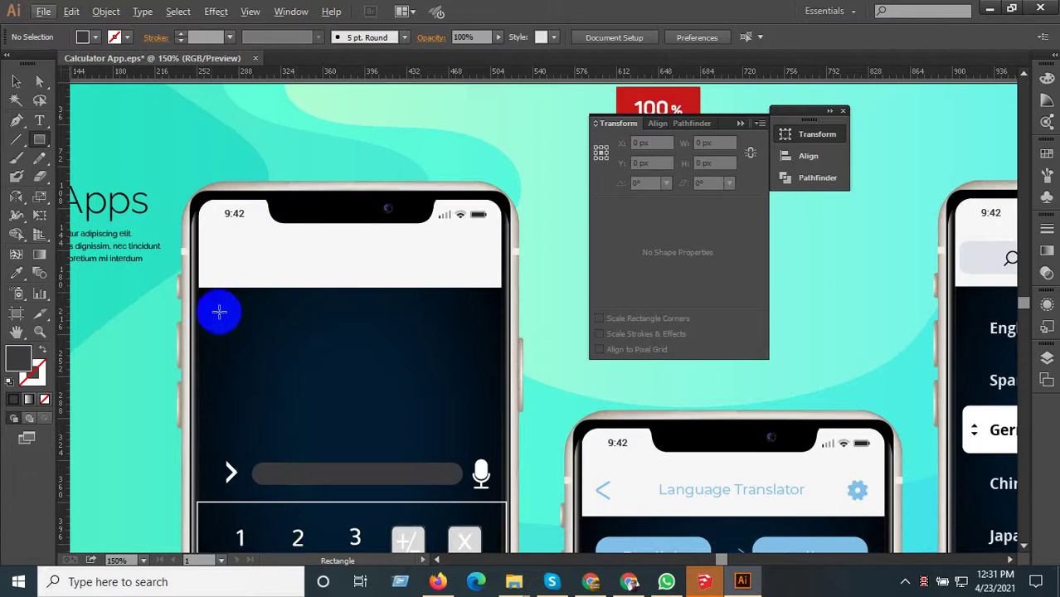
- Draw a thin 238.317 × 2.667 px bar across the upper screen and make it white
{"action": "left_click_drag", "start_coordinate": [213, 311], "coordinate": [492, 316]}
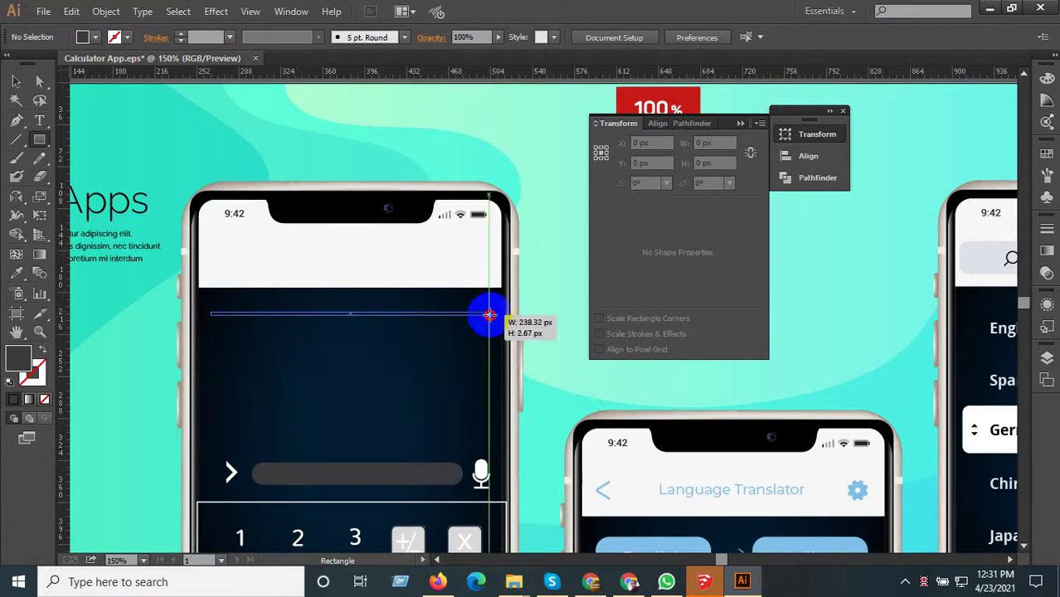
{"action": "left_click_drag", "start_coordinate": [490, 316], "coordinate": [490, 316]}
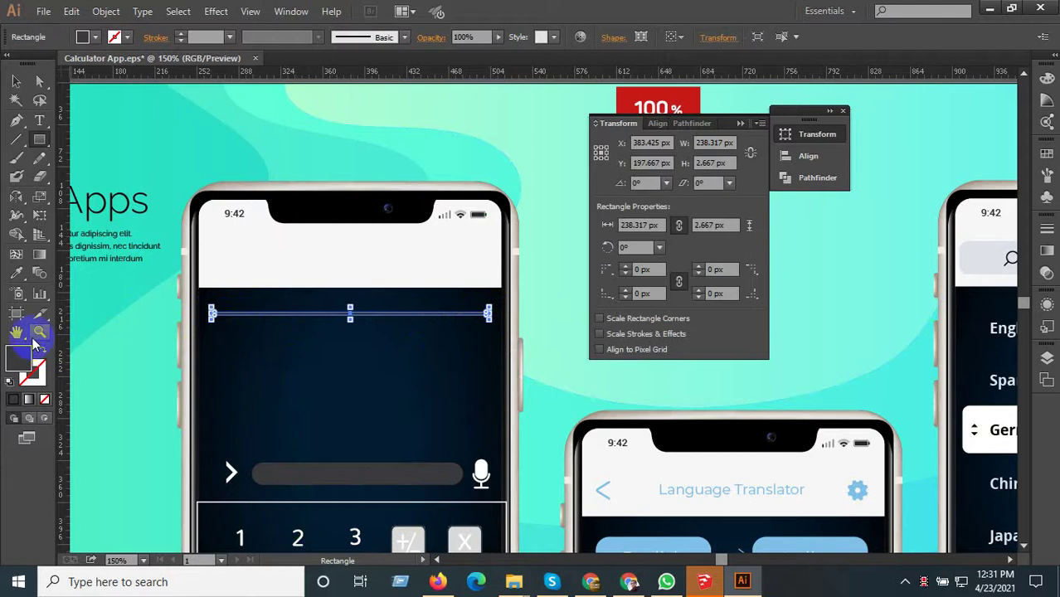
{"action": "left_click", "coordinate": [16, 276]}
{"action": "left_click", "coordinate": [481, 472]}
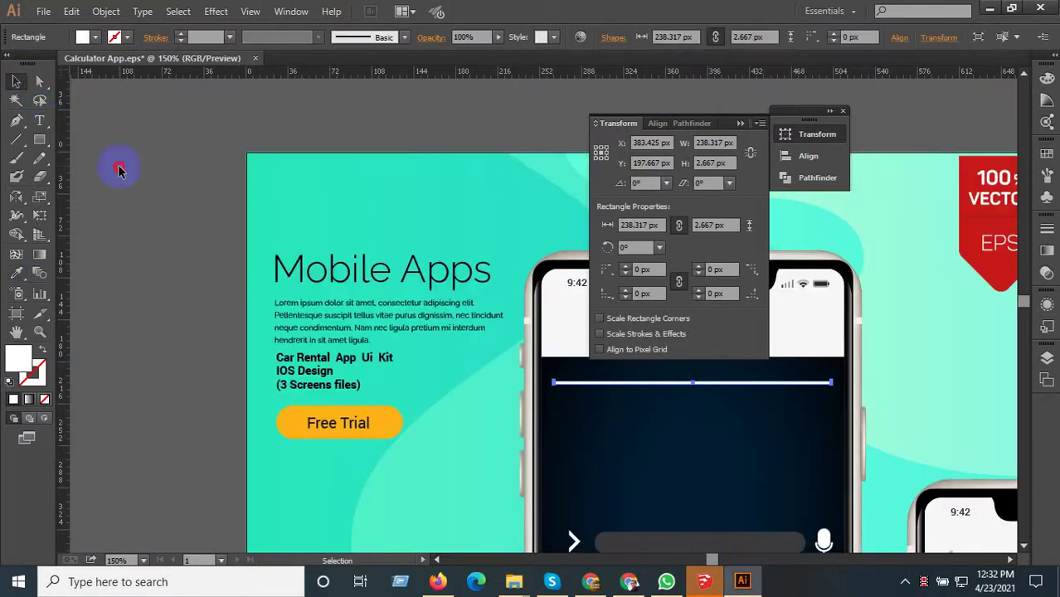
- Copy 'Lorem ipsum' from the intro paragraph onto the calculator screen above the white line
{"action": "left_click", "coordinate": [280, 308]}
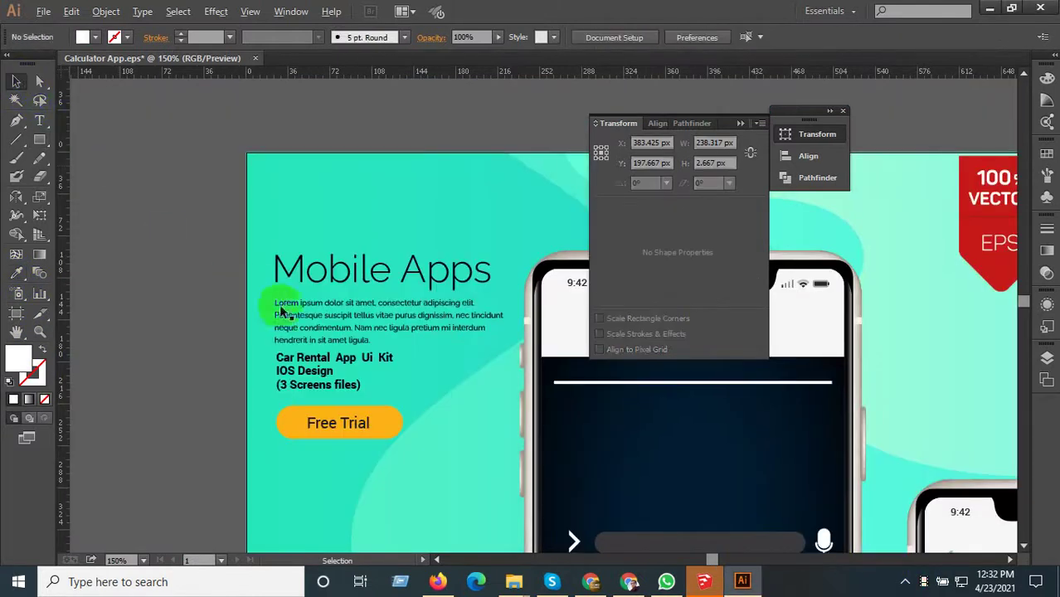
{"action": "scroll", "coordinate": [308, 323], "scroll_direction": "up", "scroll_amount": 2}
{"action": "double_click", "coordinate": [315, 318]}
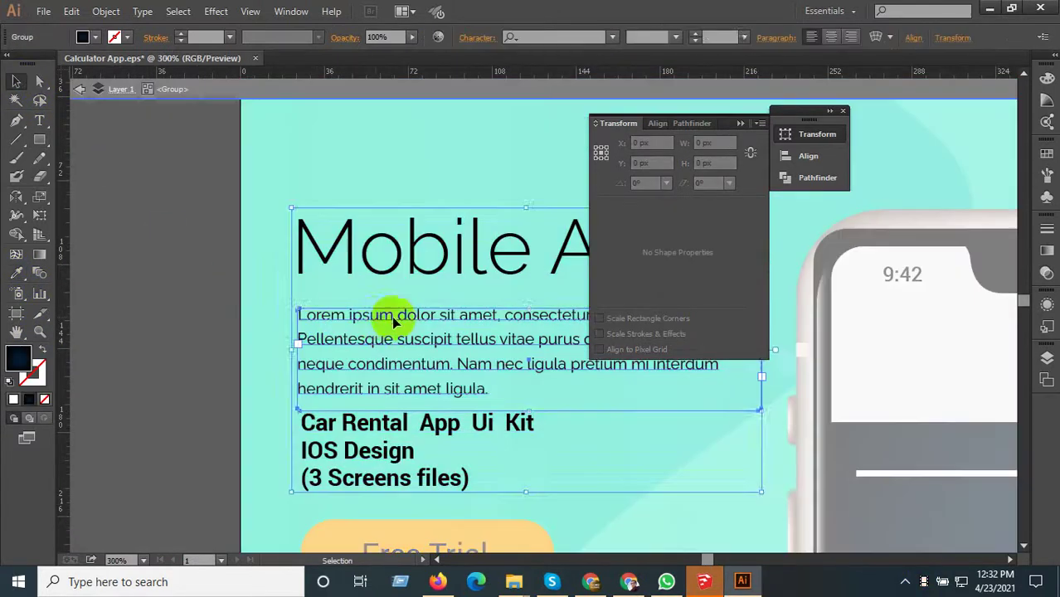
{"action": "double_click", "coordinate": [389, 315]}
{"action": "double_click", "coordinate": [389, 315]}
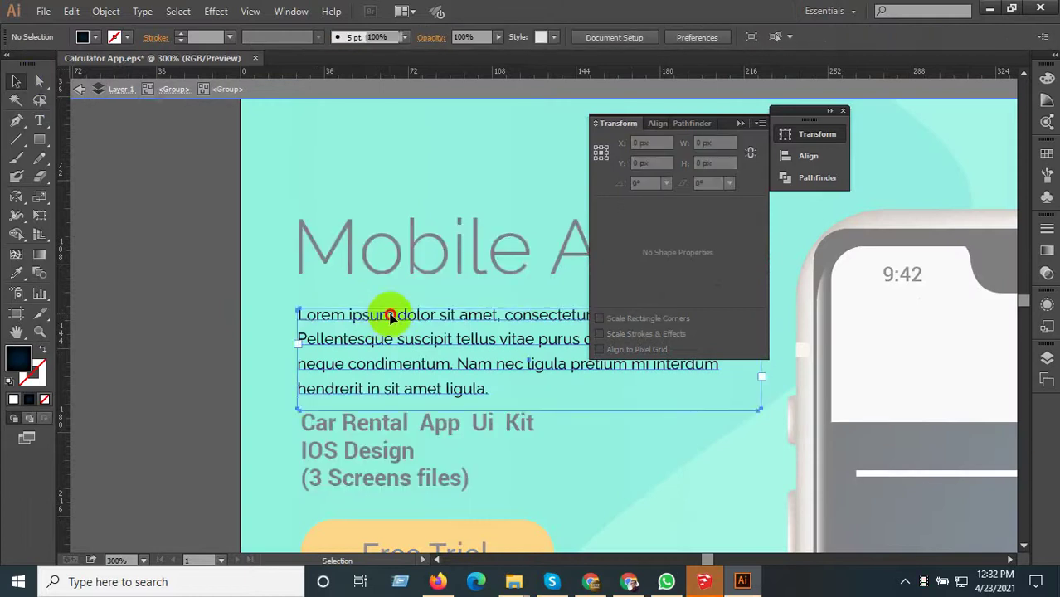
{"action": "triple_click", "coordinate": [390, 316]}
{"action": "left_click_drag", "start_coordinate": [392, 316], "coordinate": [268, 324]}
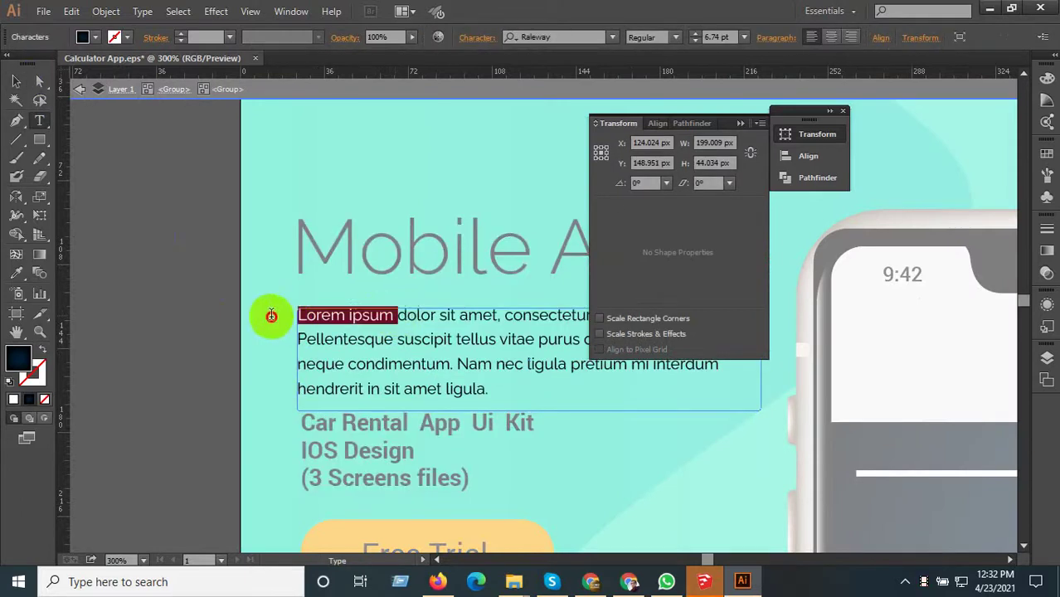
{"action": "key", "text": "Escape"}
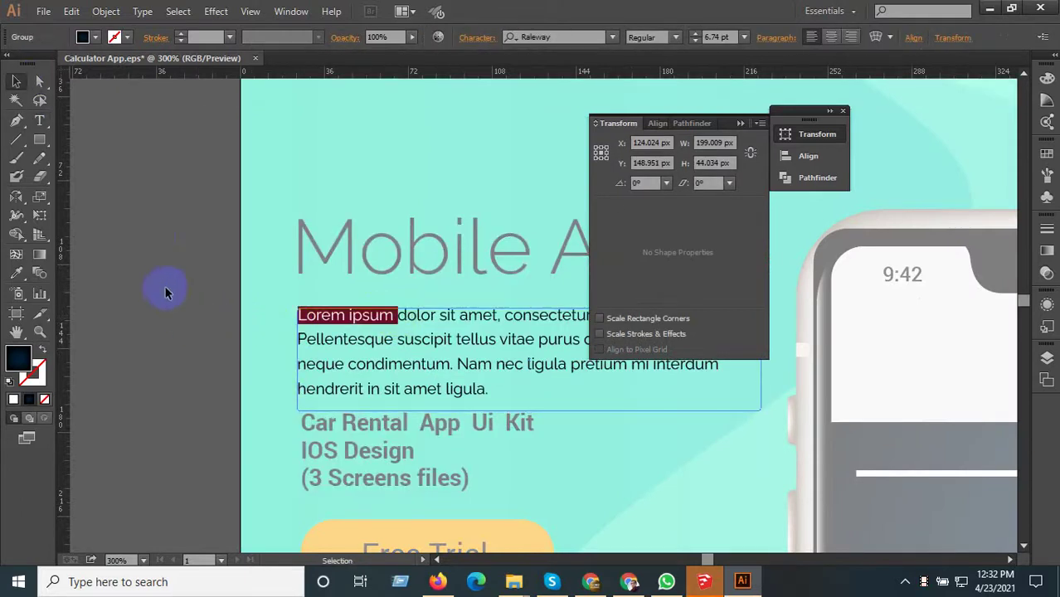
{"action": "left_click", "coordinate": [241, 359]}
{"action": "scroll", "coordinate": [331, 415], "scroll_direction": "down", "scroll_amount": 3}
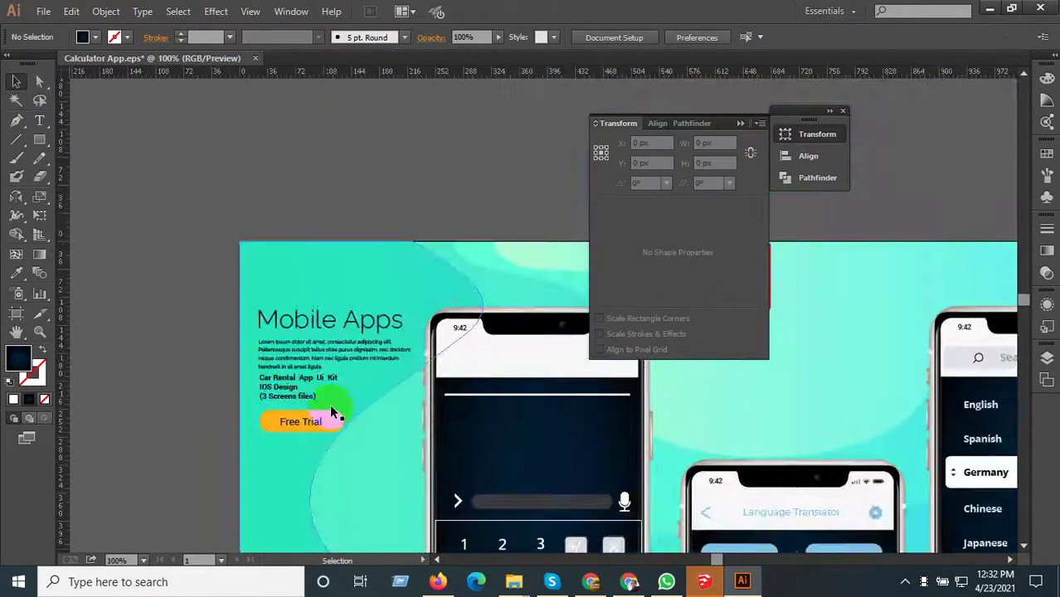
{"action": "scroll", "coordinate": [467, 404], "scroll_direction": "up", "scroll_amount": 2}
{"action": "scroll", "coordinate": [467, 404], "scroll_direction": "up", "scroll_amount": 2}
- Move 'Lorem ipsum' left above the white bar and make it Bold and white
{"action": "left_click", "coordinate": [476, 325]}
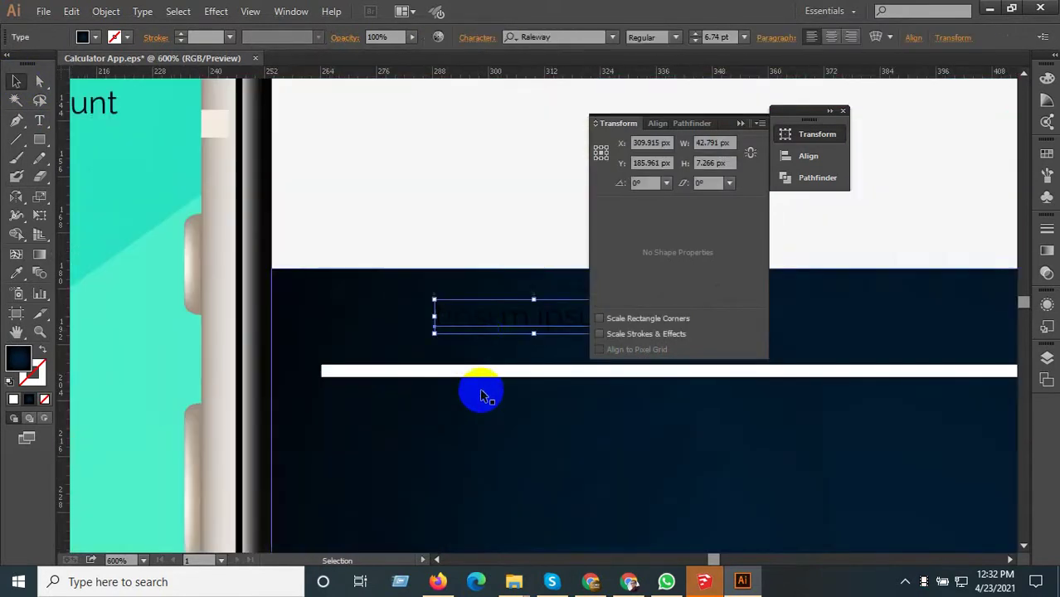
{"action": "mouse_move", "coordinate": [475, 329]}
{"action": "left_mouse_down"}
{"action": "mouse_move", "coordinate": [354, 345]}
{"action": "mouse_move", "coordinate": [367, 340]}
{"action": "left_mouse_up"}
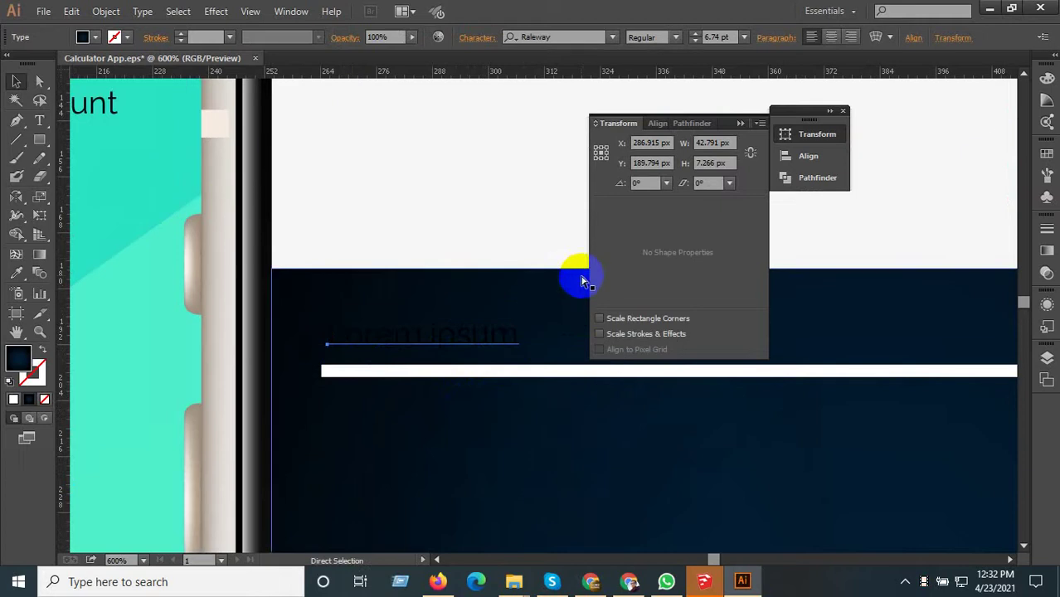
{"action": "key", "text": "ctrl+t"}
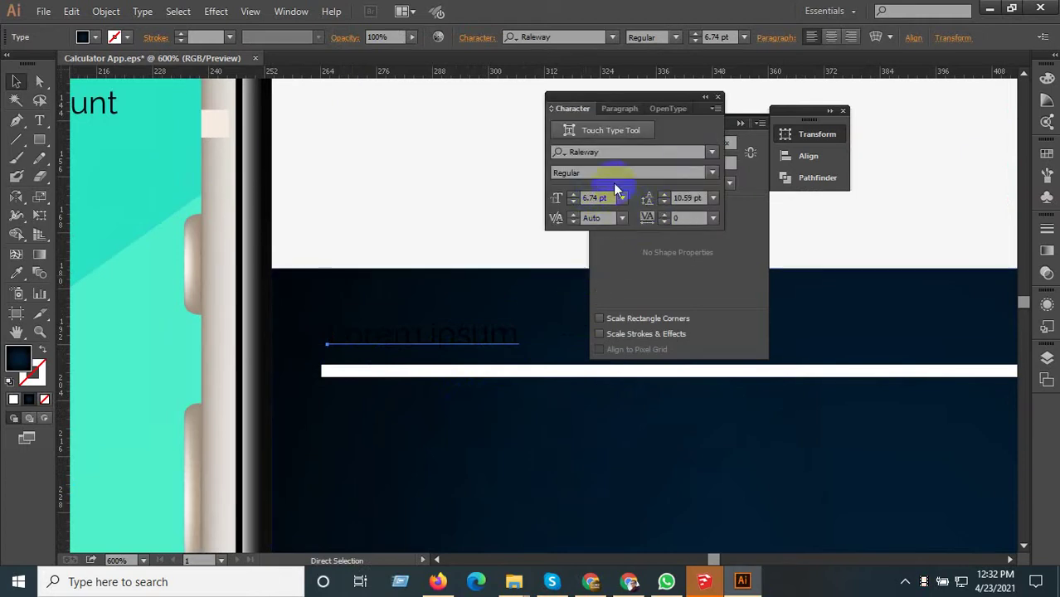
{"action": "left_click", "coordinate": [703, 172]}
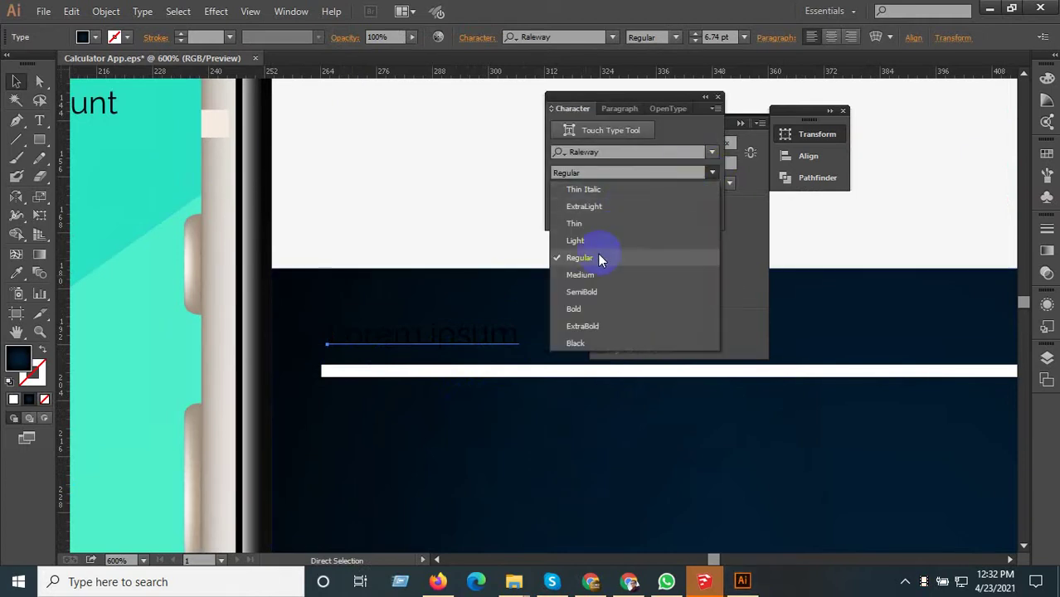
{"action": "left_click", "coordinate": [574, 309]}
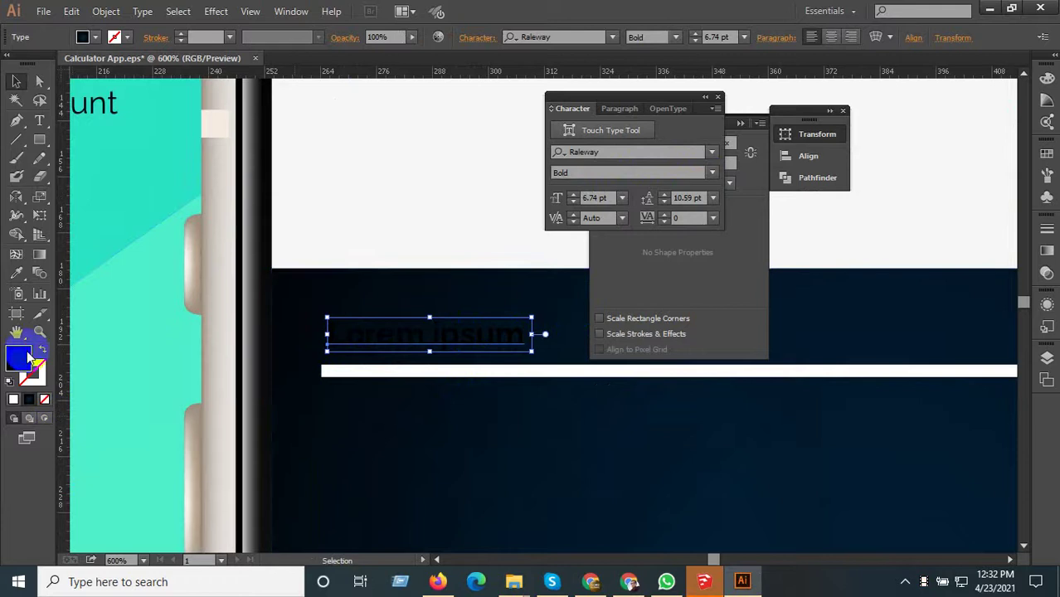
{"action": "double_click", "coordinate": [20, 357]}
{"action": "left_click_drag", "start_coordinate": [276, 225], "coordinate": [123, 123]}
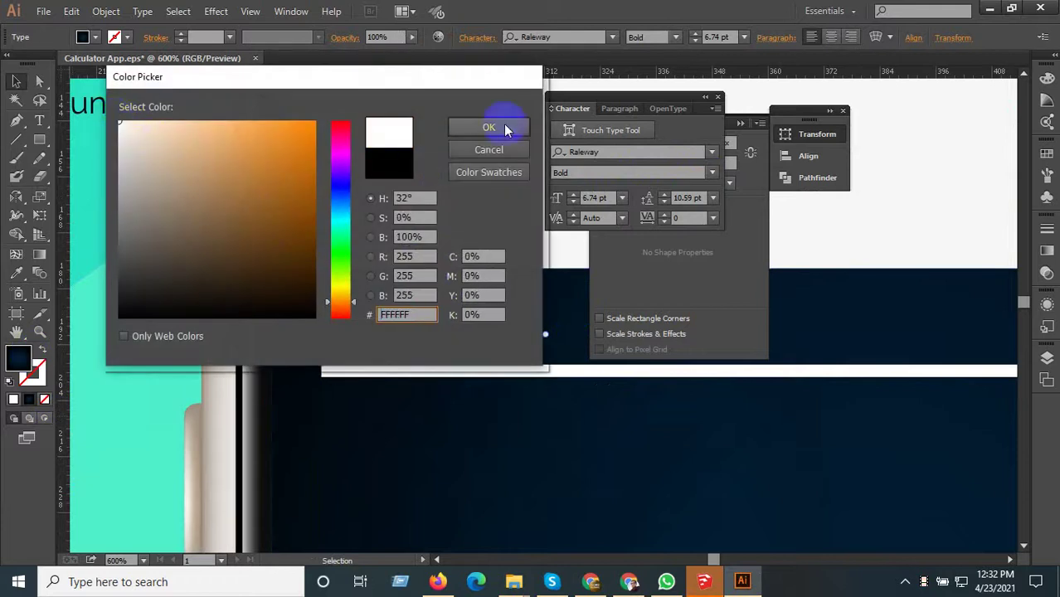
{"action": "left_click", "coordinate": [498, 127]}
- Enlarge the 'Lorem ipsum' text slightly to 6.89 pt
{"action": "left_click", "coordinate": [331, 336]}
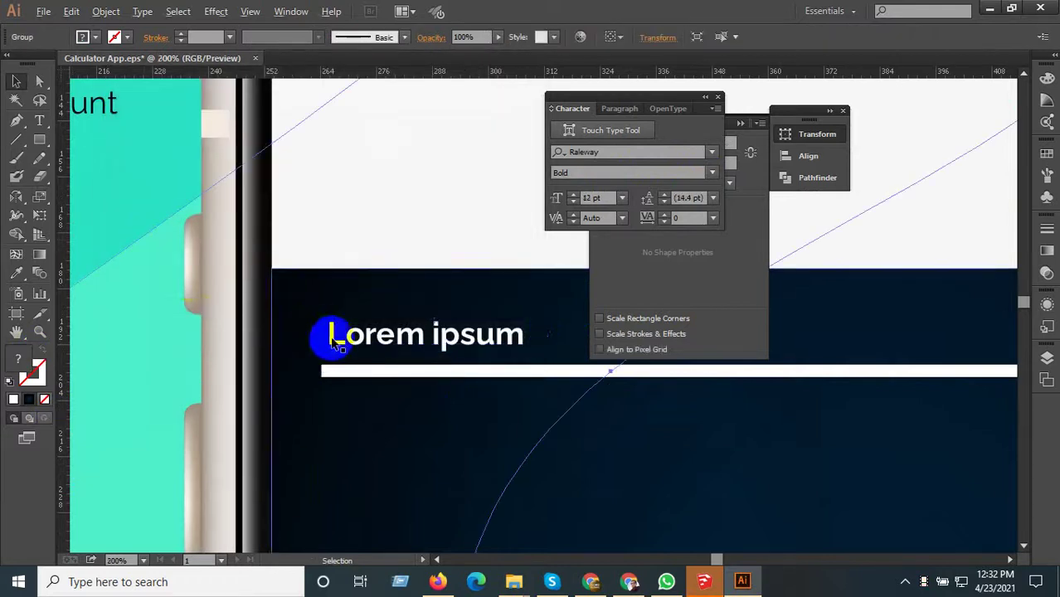
{"action": "scroll", "coordinate": [331, 336], "scroll_direction": "down", "scroll_amount": 3}
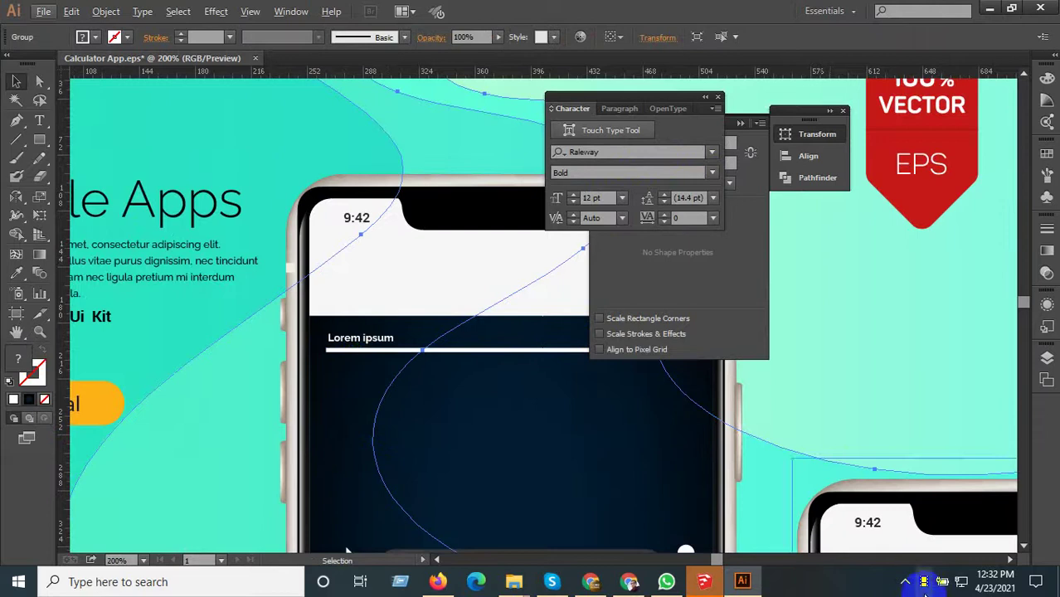
{"action": "scroll", "coordinate": [371, 333], "scroll_direction": "up", "scroll_amount": 3}
{"action": "left_click", "coordinate": [393, 358]}
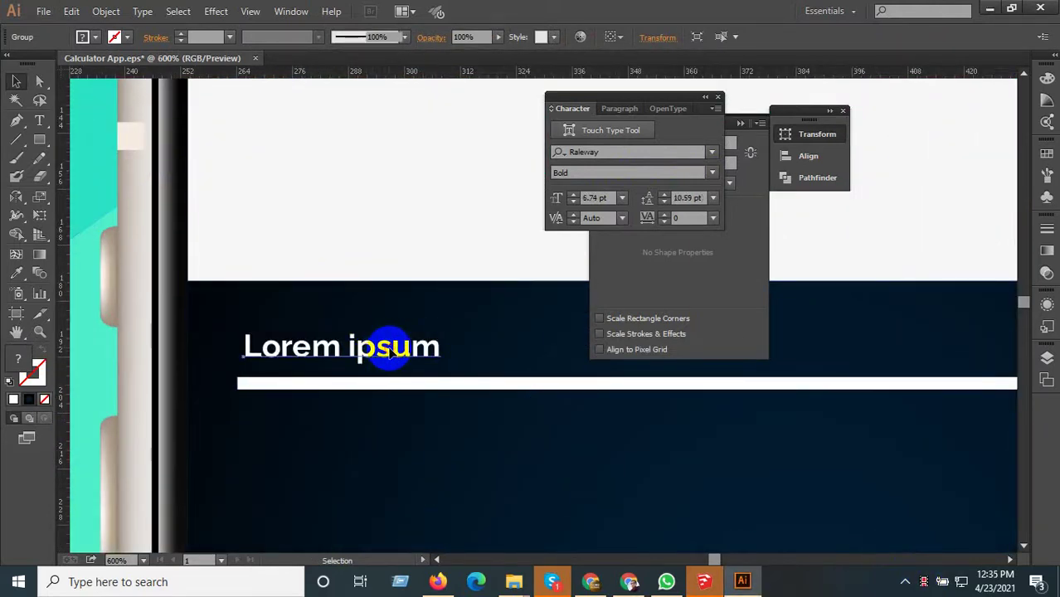
{"action": "double_click", "coordinate": [389, 351]}
{"action": "left_click", "coordinate": [16, 82]}
{"action": "left_click", "coordinate": [373, 383]}
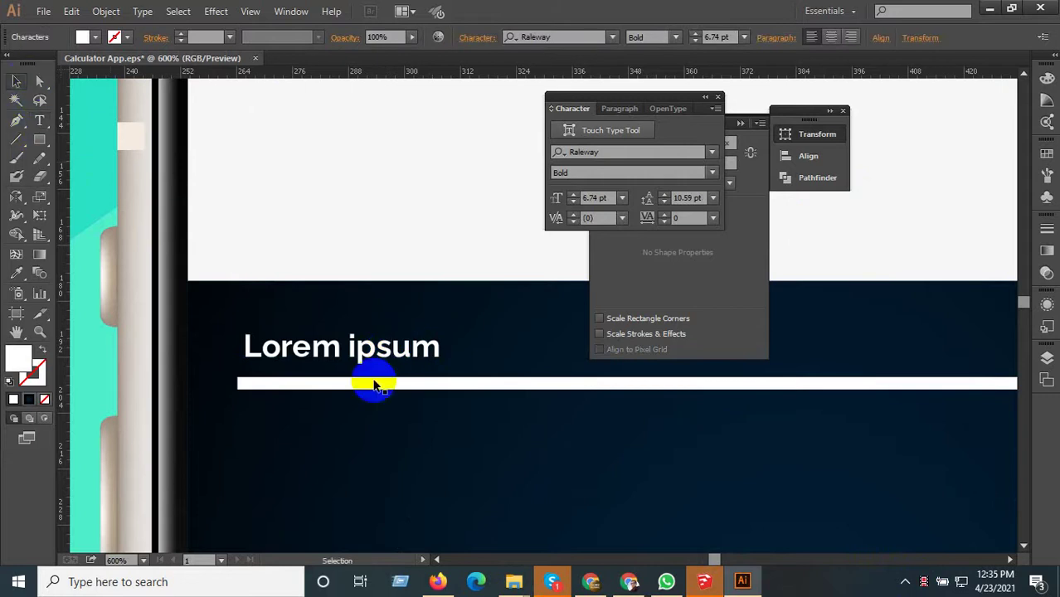
{"action": "key", "text": "ctrl+z"}
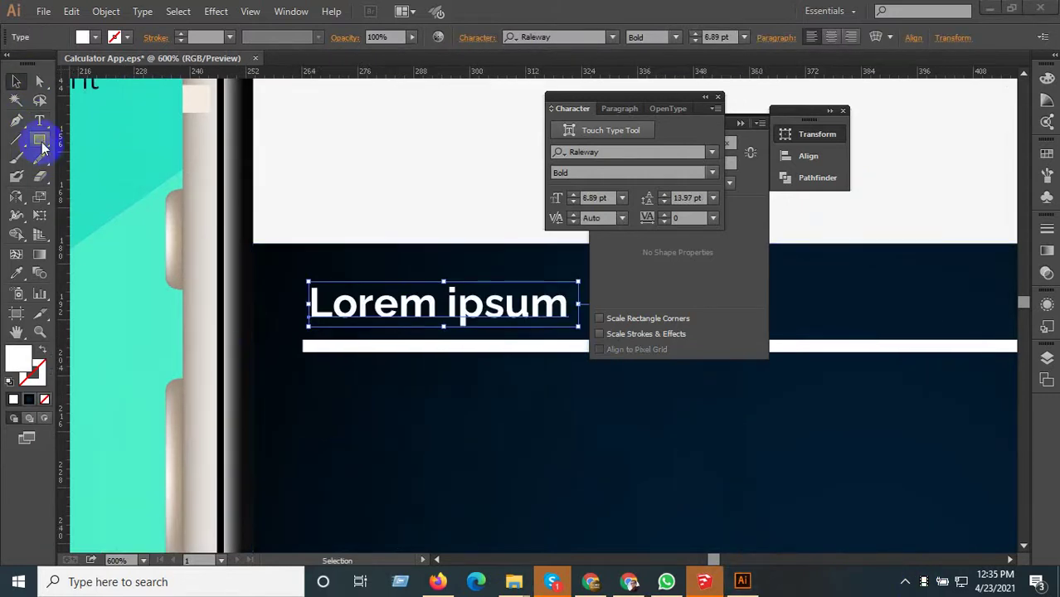
{"action": "left_click", "coordinate": [41, 143]}
- Draw a small white dot below the white bar and copy it into a row of three
{"action": "left_click", "coordinate": [100, 177]}
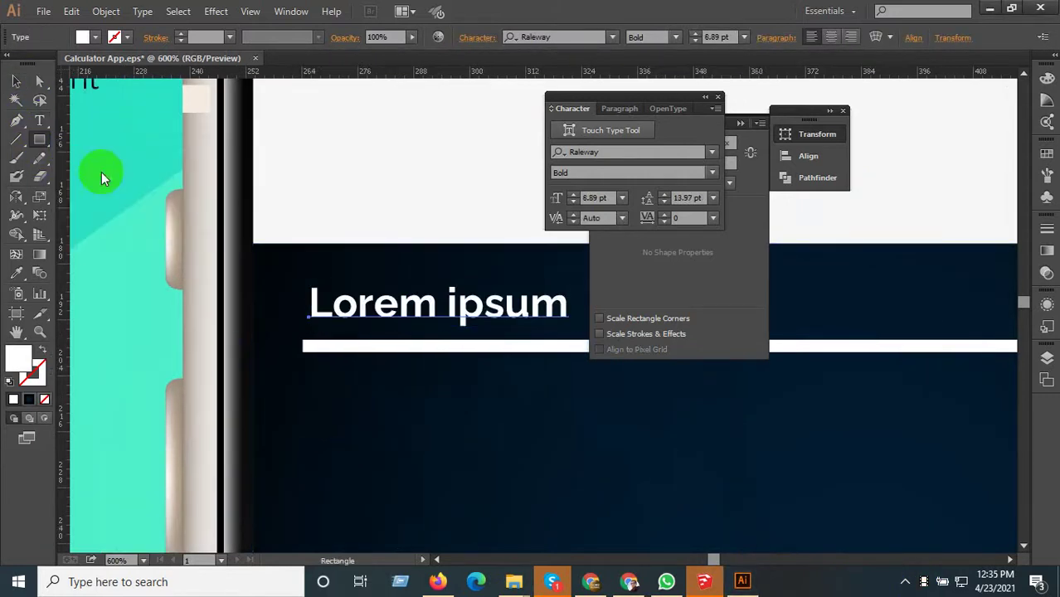
{"action": "scroll", "coordinate": [296, 347], "scroll_direction": "up", "scroll_amount": 2}
{"action": "left_click_drag", "start_coordinate": [352, 391], "coordinate": [375, 420]}
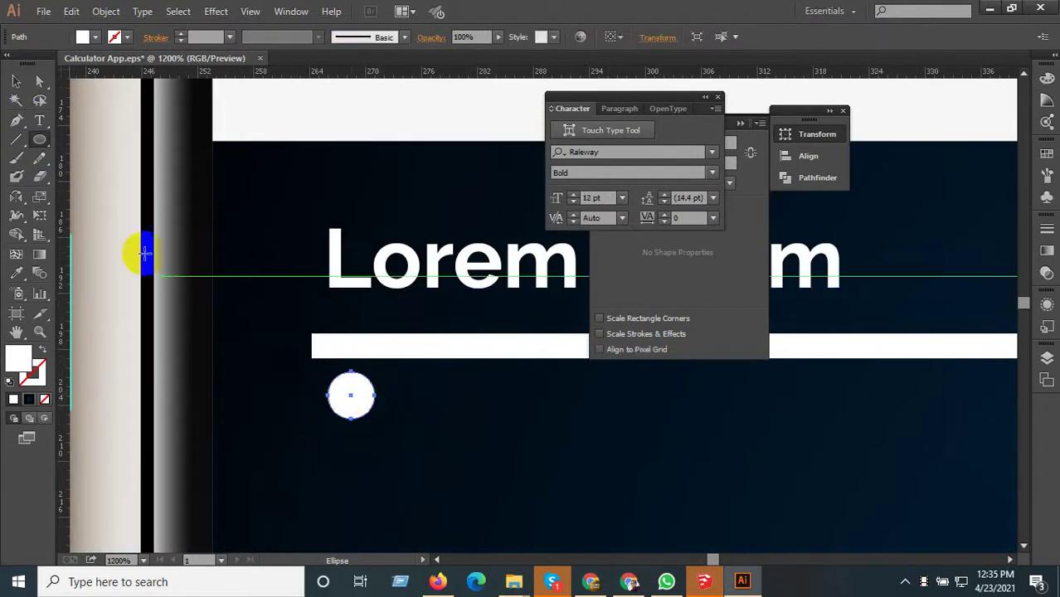
{"action": "left_click", "coordinate": [16, 80]}
{"action": "mouse_move", "coordinate": [348, 404]}
{"action": "left_mouse_down"}
{"action": "mouse_move", "coordinate": [309, 414]}
{"action": "mouse_move", "coordinate": [367, 412]}
{"action": "left_mouse_up"}
{"action": "scroll", "coordinate": [341, 425], "scroll_direction": "down", "scroll_amount": 2}
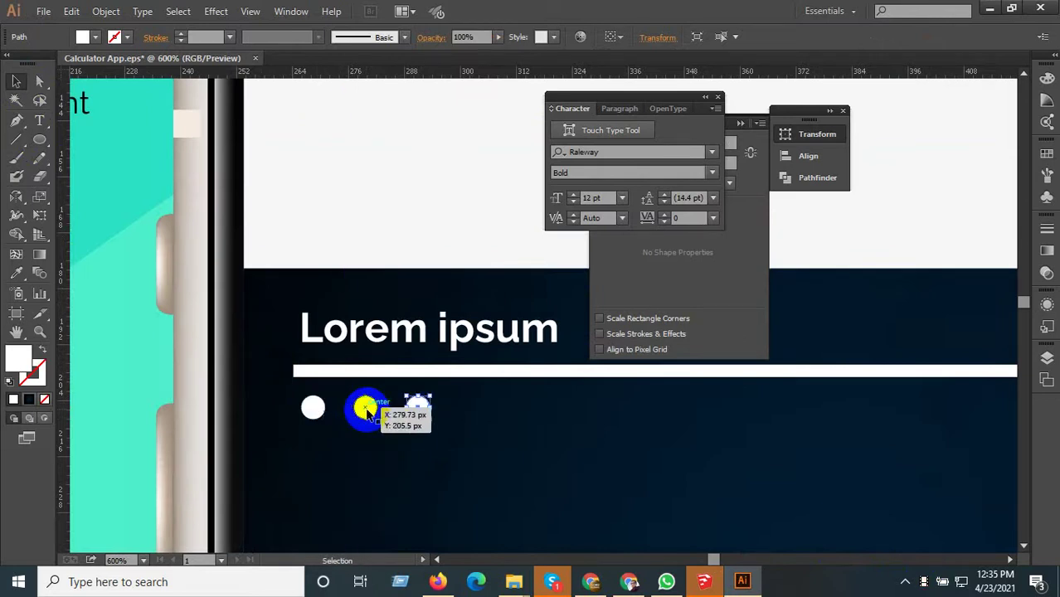
{"action": "scroll", "coordinate": [361, 419], "scroll_direction": "down", "scroll_amount": 2}
{"action": "scroll", "coordinate": [361, 429], "scroll_direction": "down", "scroll_amount": 3}
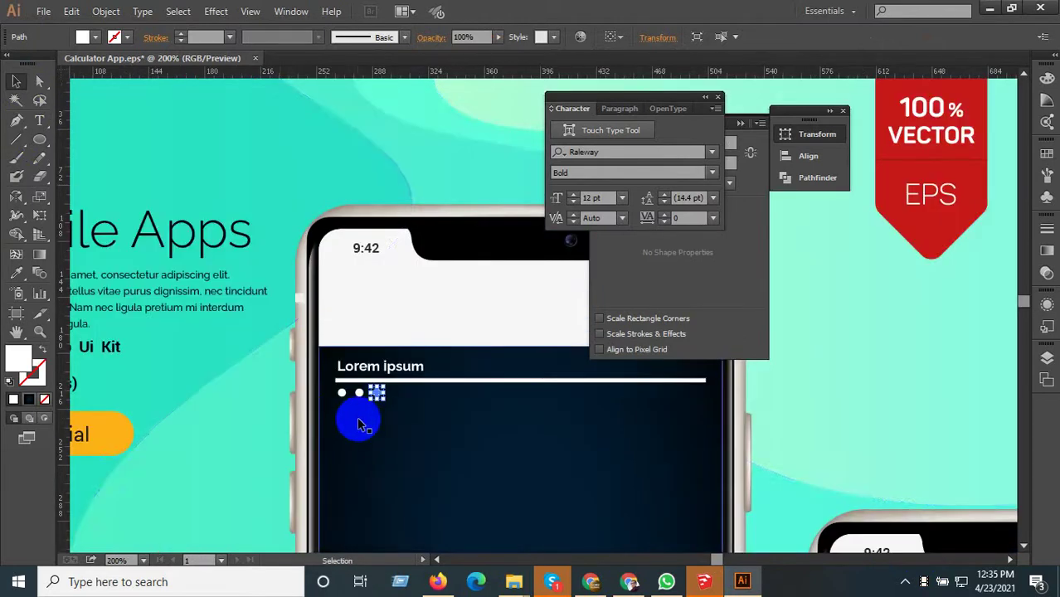
- Enter the calculator phone group to inspect it, then exit group editing
{"action": "scroll", "coordinate": [390, 393], "scroll_direction": "down", "scroll_amount": 2}
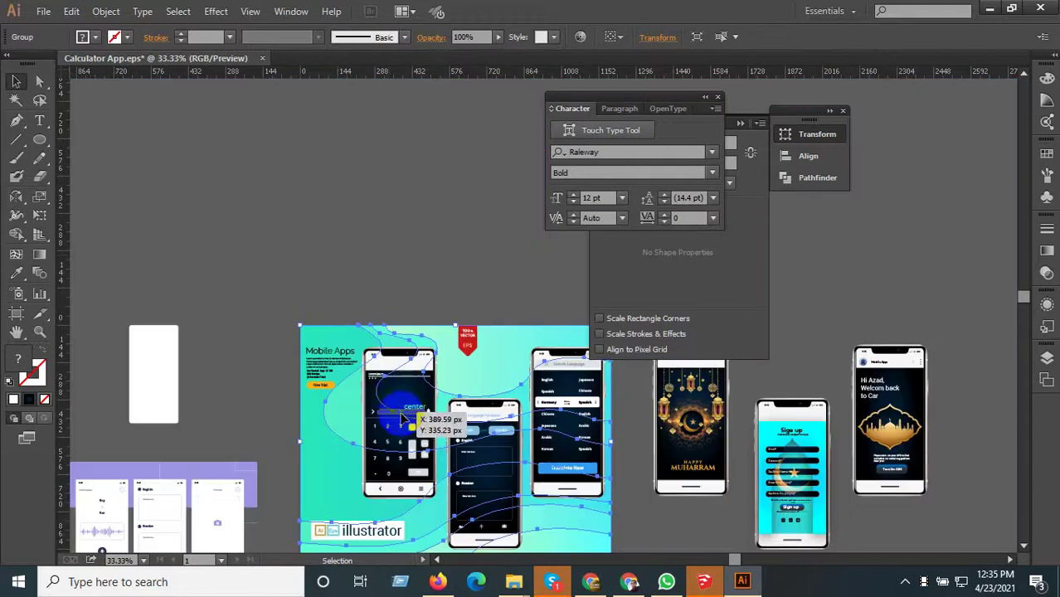
{"action": "scroll", "coordinate": [407, 501], "scroll_direction": "up", "scroll_amount": 1}
{"action": "left_click", "coordinate": [415, 446]}
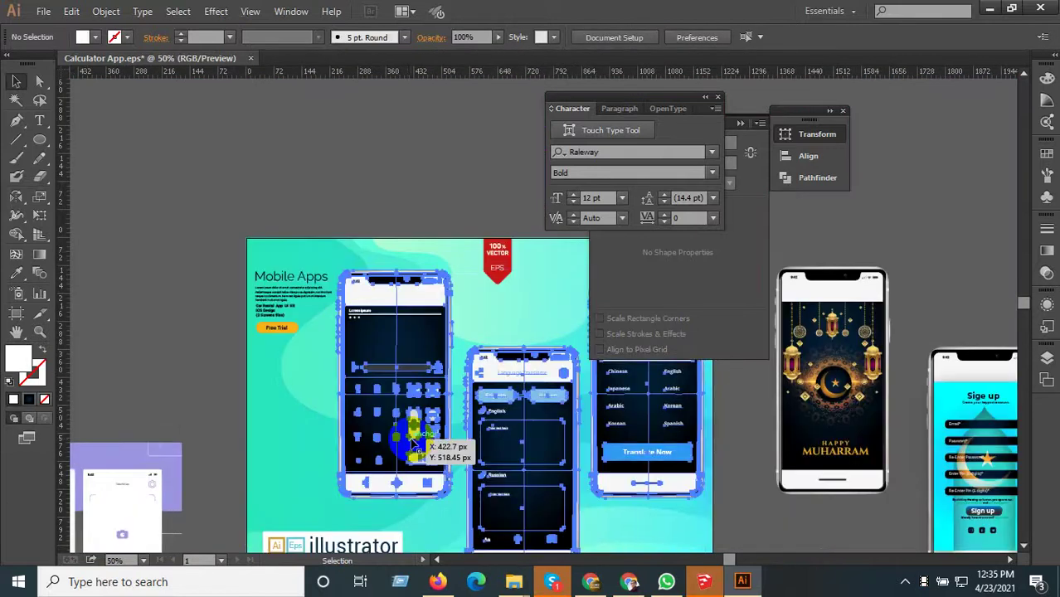
{"action": "double_click", "coordinate": [415, 446]}
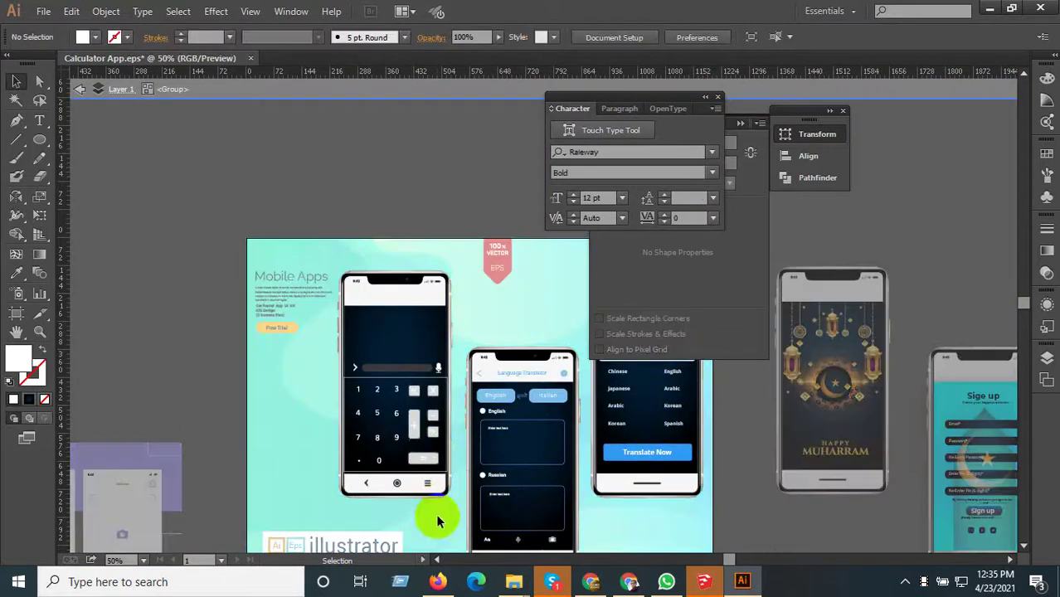
{"action": "left_click", "coordinate": [353, 279]}
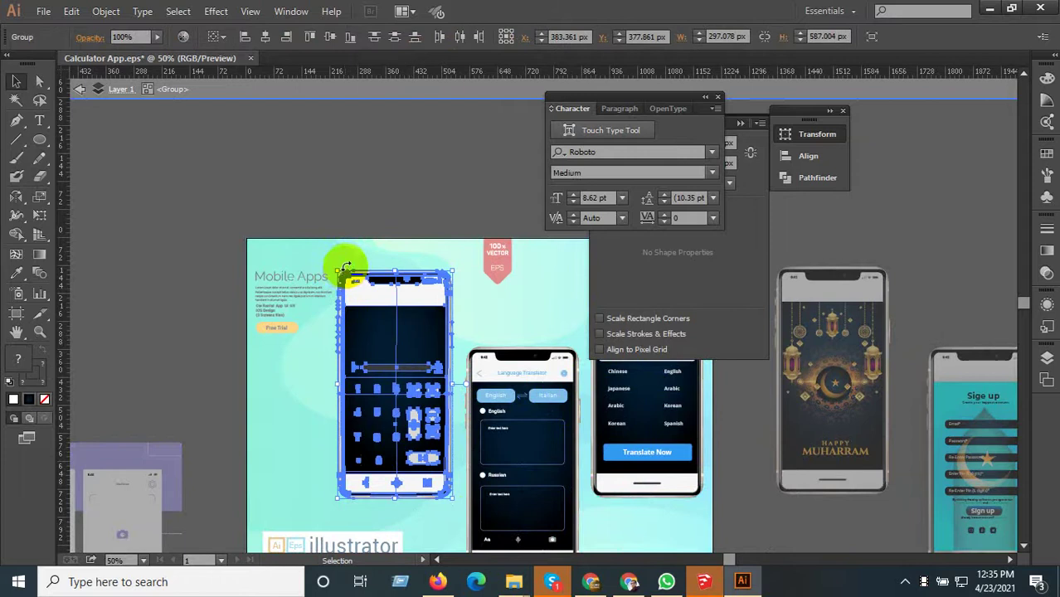
{"action": "key", "text": "Escape"}
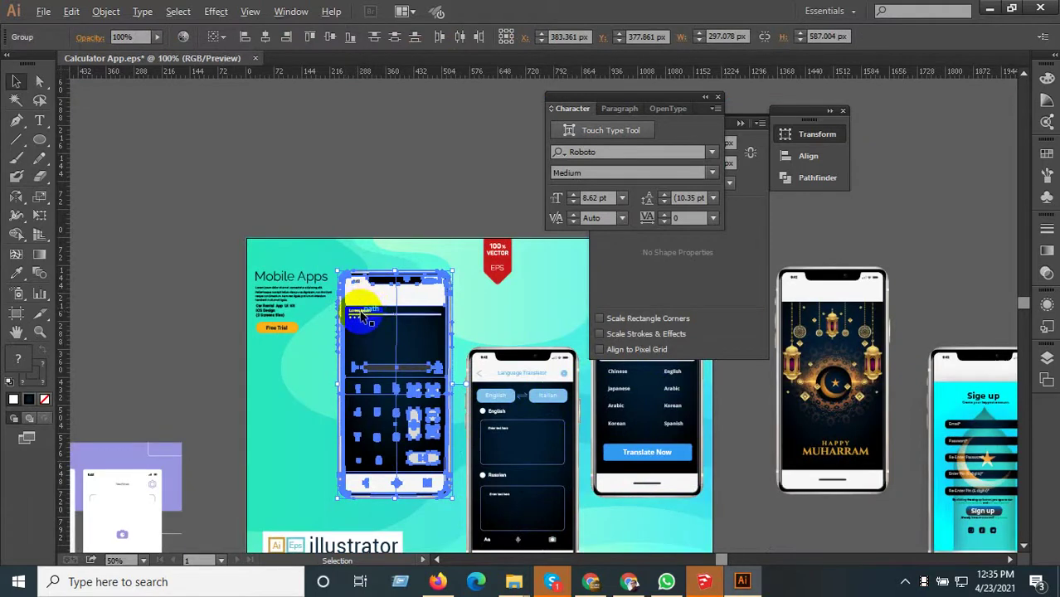
- Group the Lorem ipsum text with the three dots on the calculator screen
{"action": "scroll", "coordinate": [361, 313], "scroll_direction": "up", "scroll_amount": 1}
{"action": "left_click", "coordinate": [357, 308]}
{"action": "left_click", "coordinate": [353, 329], "text": "shift"}
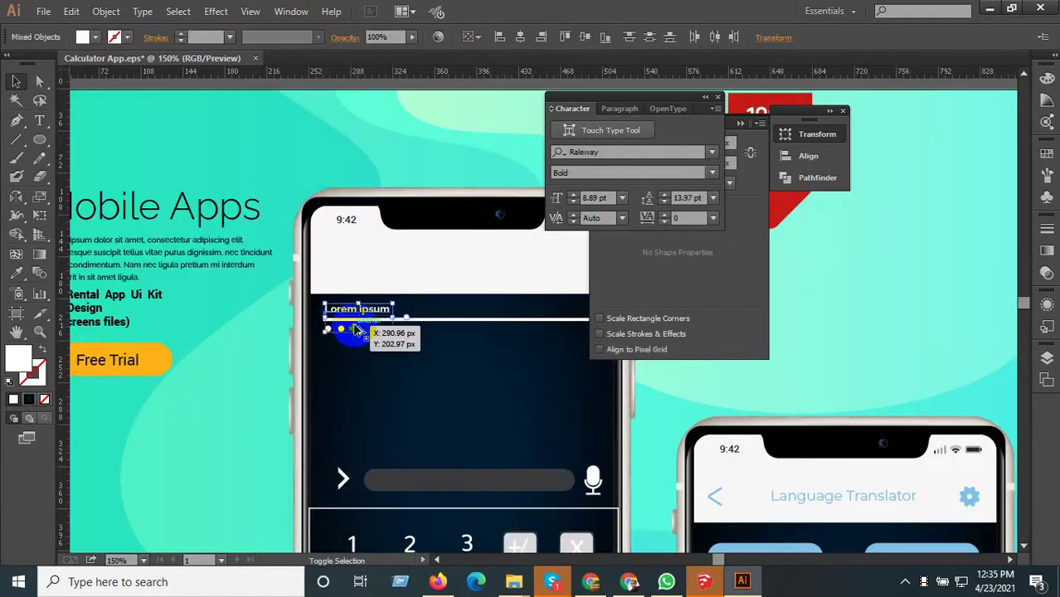
{"action": "scroll", "coordinate": [355, 330], "scroll_direction": "up", "scroll_amount": 3}
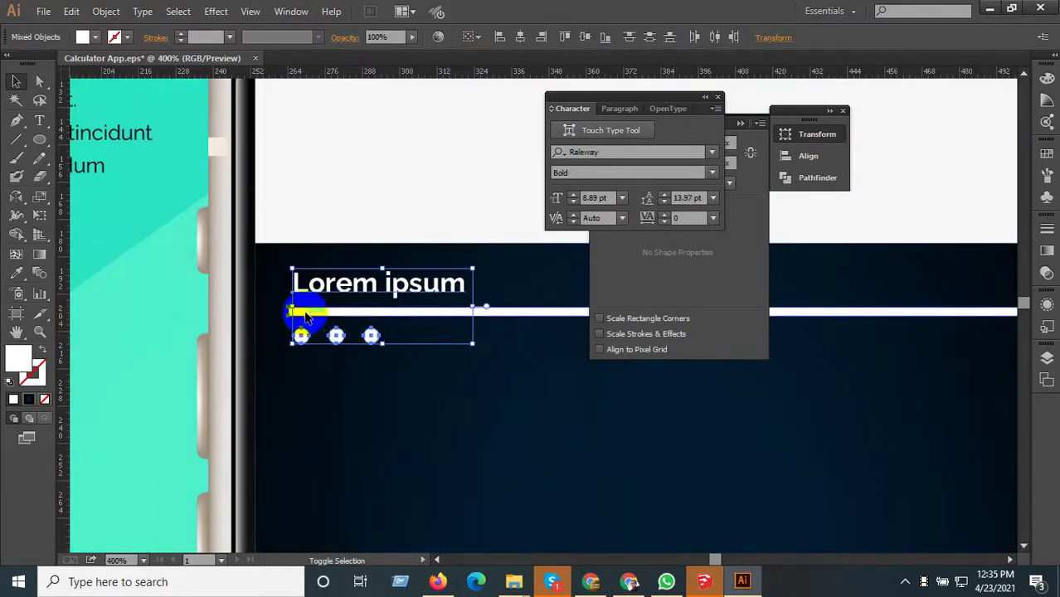
{"action": "right_click", "coordinate": [307, 315]}
{"action": "left_click", "coordinate": [355, 363]}
- Select all artwork on the artboard and ungroup it
{"action": "scroll", "coordinate": [371, 254], "scroll_direction": "down", "scroll_amount": 2}
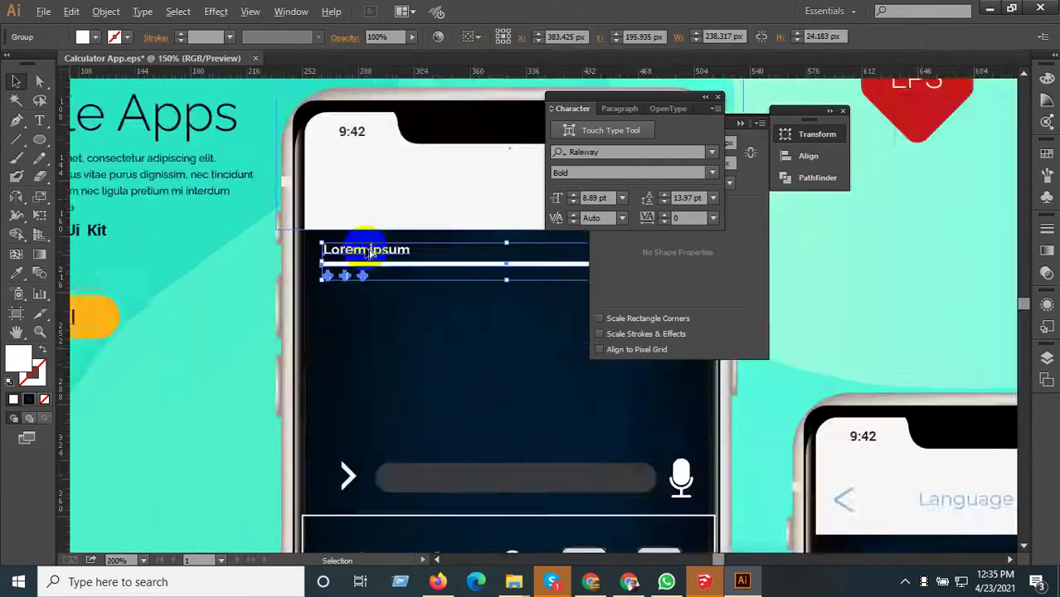
{"action": "scroll", "coordinate": [371, 253], "scroll_direction": "down", "scroll_amount": 3}
{"action": "key", "text": "ctrl+a"}
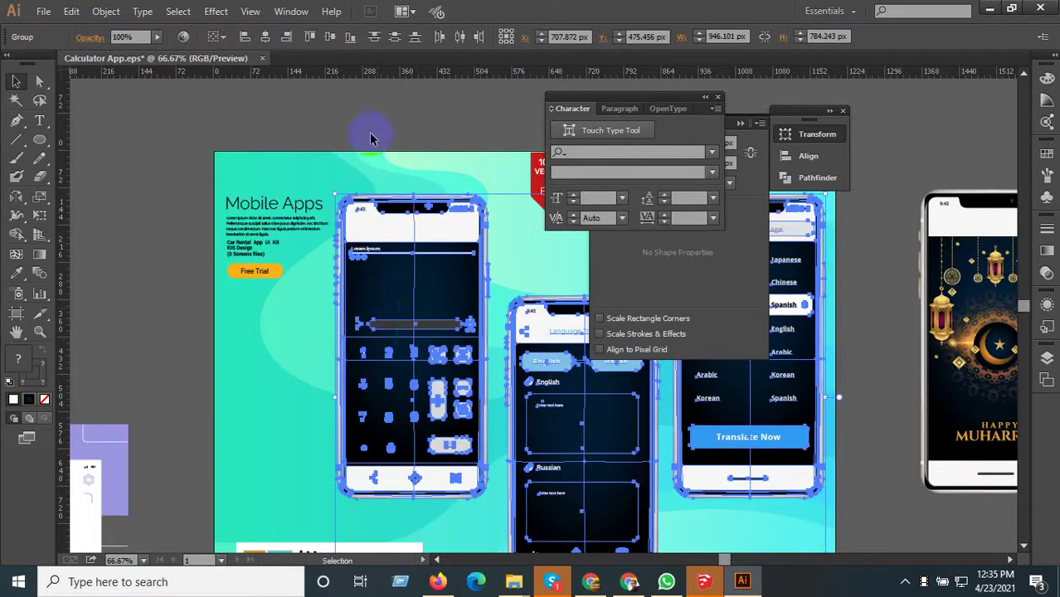
{"action": "right_click", "coordinate": [414, 338]}
{"action": "left_click", "coordinate": [452, 428]}
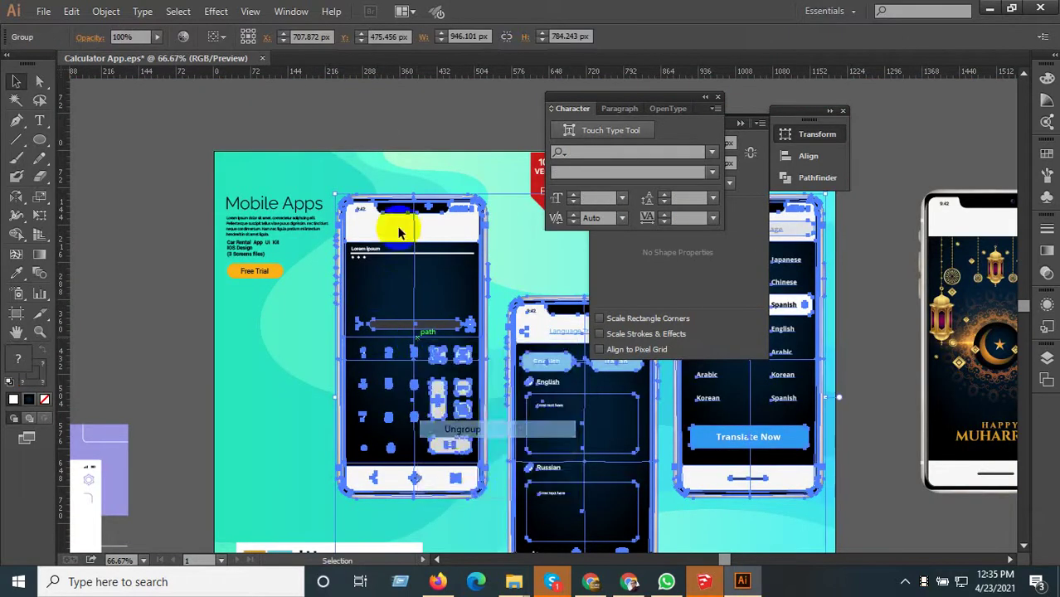
- Marquee-select the calculator phone's parts and group them together
{"action": "left_click", "coordinate": [402, 128]}
{"action": "left_click_drag", "start_coordinate": [465, 115], "coordinate": [356, 498]}
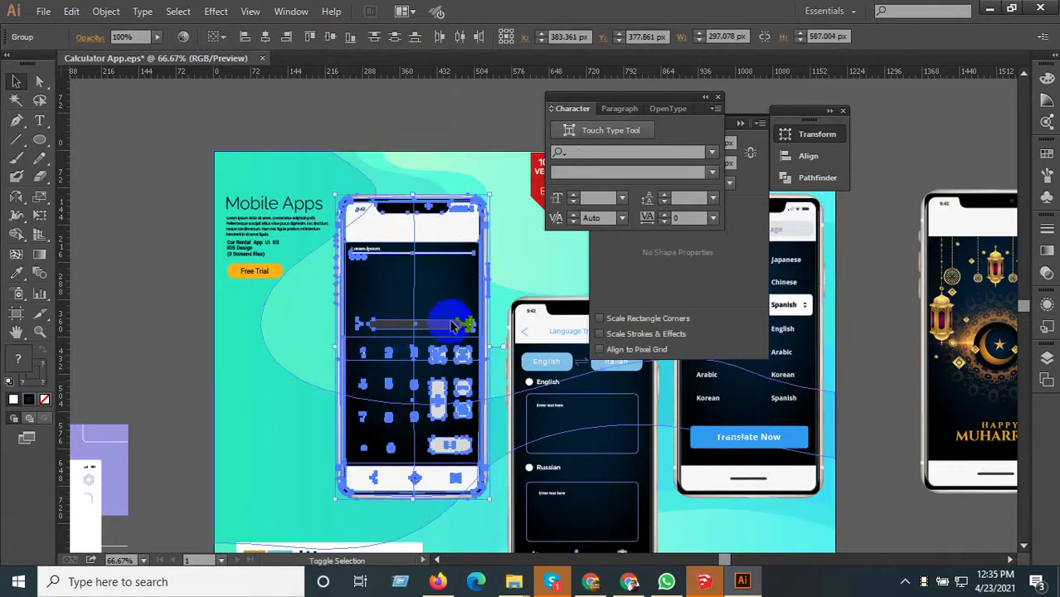
{"action": "scroll", "coordinate": [437, 354], "scroll_direction": "down", "scroll_amount": 3}
{"action": "right_click", "coordinate": [432, 348]}
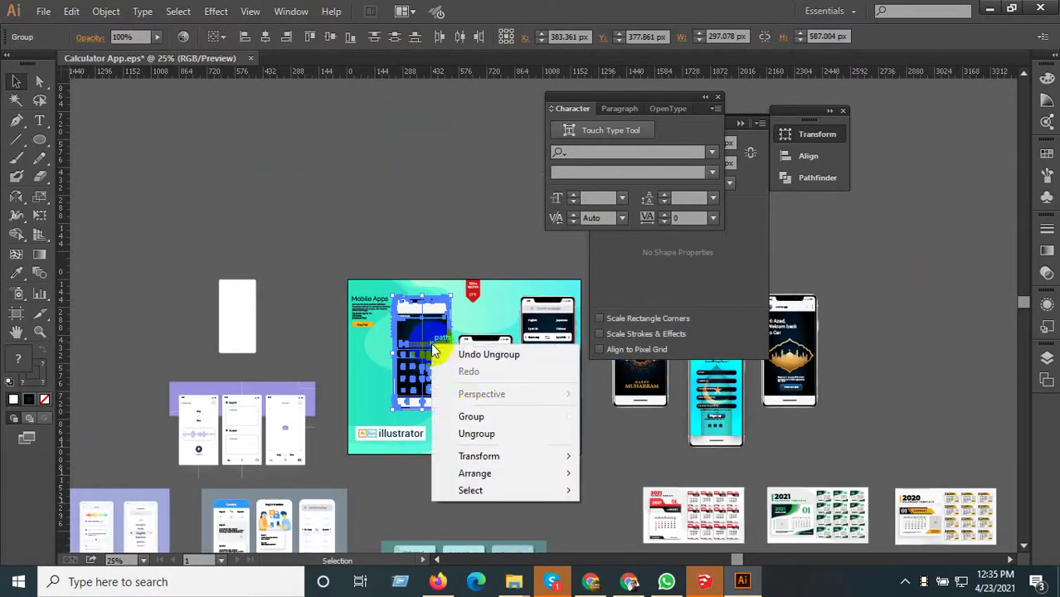
{"action": "left_click", "coordinate": [472, 417]}
- Select the middle and right translator phones together
{"action": "left_click", "coordinate": [421, 216]}
{"action": "scroll", "coordinate": [531, 424], "scroll_direction": "up", "scroll_amount": 2}
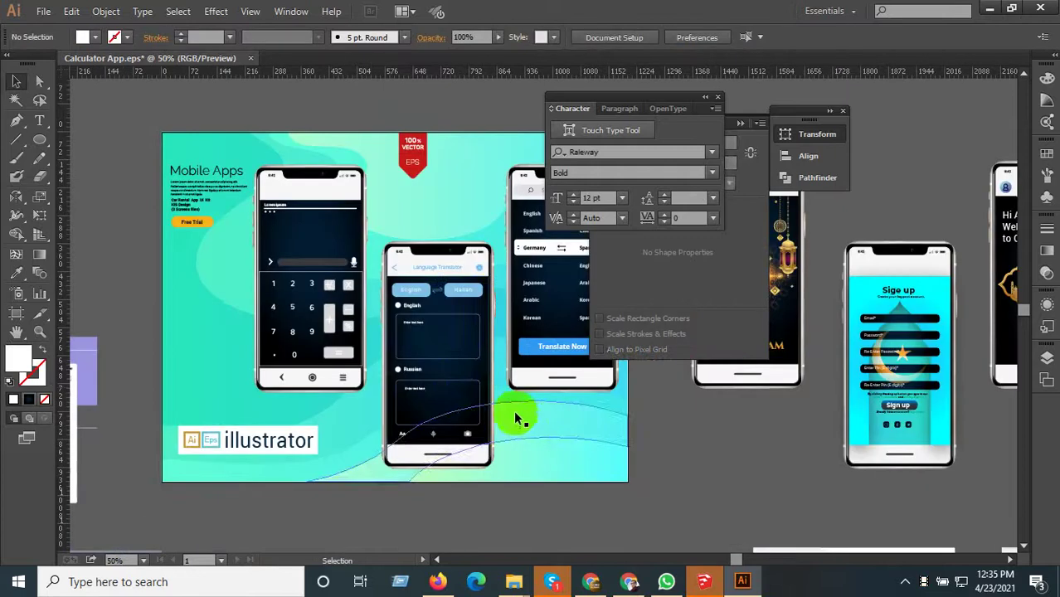
{"action": "left_click", "coordinate": [457, 356]}
{"action": "scroll", "coordinate": [443, 395], "scroll_direction": "down", "scroll_amount": 1}
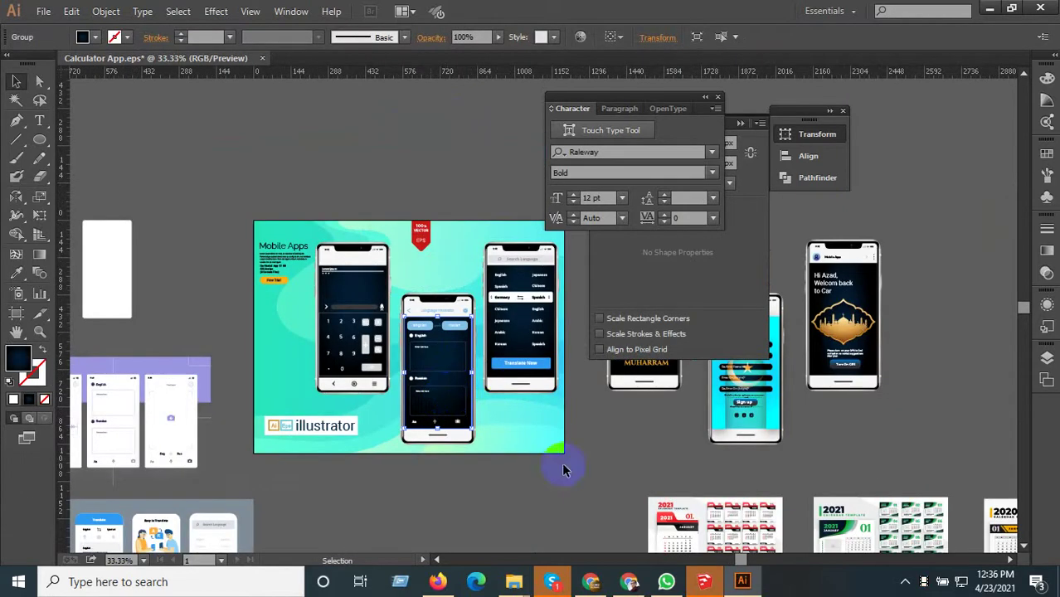
{"action": "left_click", "coordinate": [411, 243], "text": "shift"}
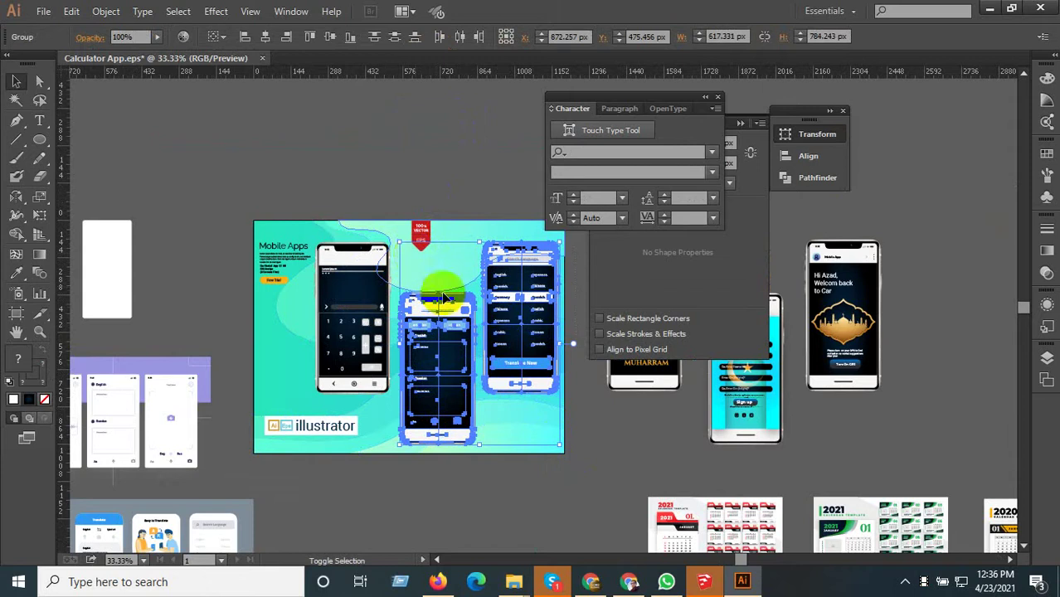
- Move both translator phones off the artboard, up and to the left
{"action": "mouse_move", "coordinate": [428, 329]}
{"action": "left_mouse_down"}
{"action": "mouse_move", "coordinate": [302, 143]}
{"action": "mouse_move", "coordinate": [293, 111]}
{"action": "mouse_move", "coordinate": [285, 168]}
{"action": "mouse_move", "coordinate": [249, 197]}
{"action": "left_mouse_up"}
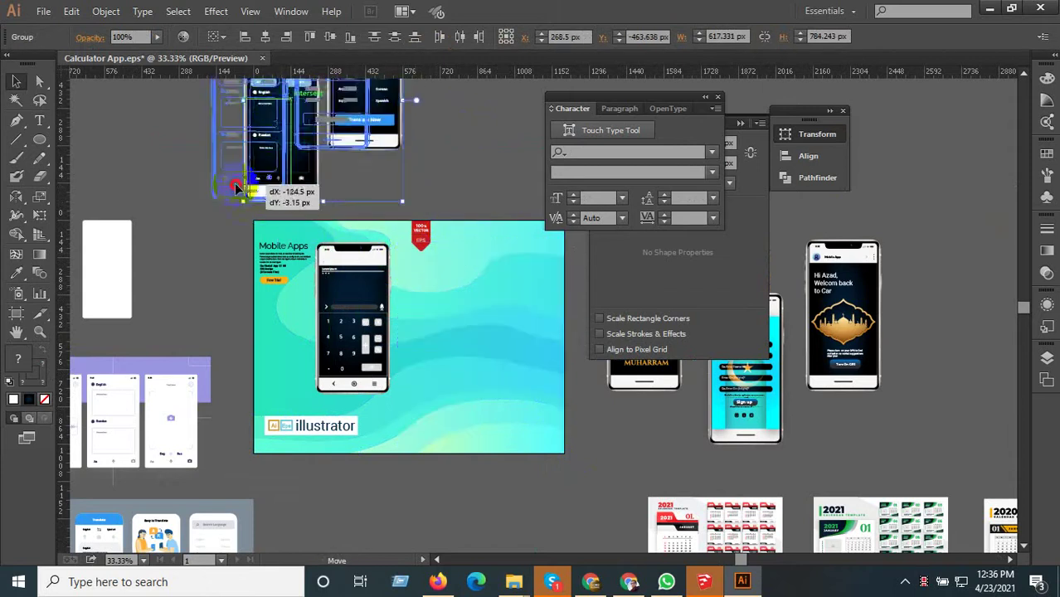
{"action": "left_click", "coordinate": [438, 176]}
{"action": "scroll", "coordinate": [303, 238], "scroll_direction": "up", "scroll_amount": 2}
- Lower the Mobile Apps text group together with the Free Trial button
{"action": "left_click", "coordinate": [245, 231]}
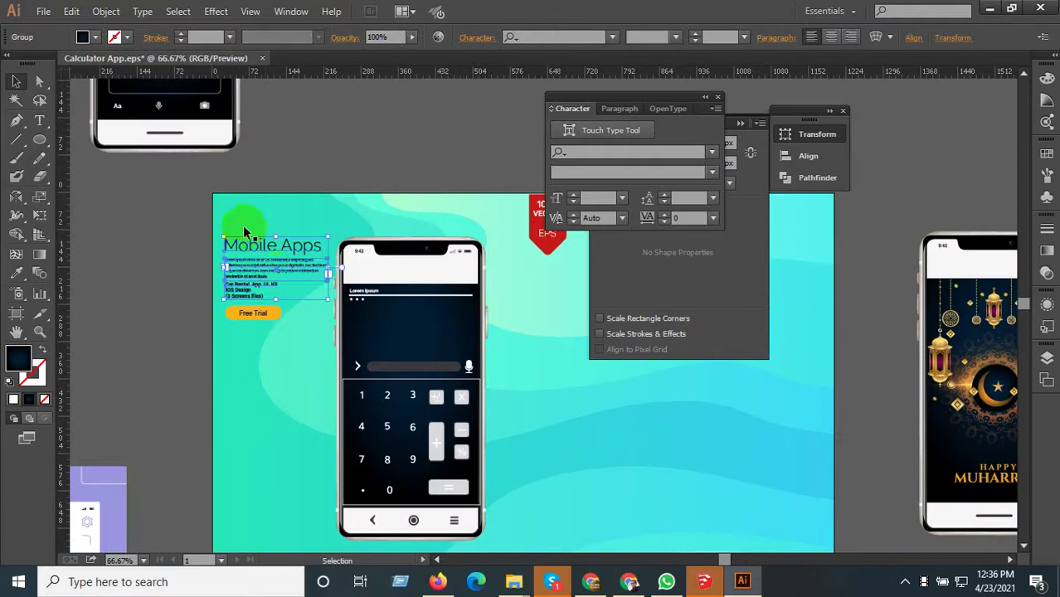
{"action": "left_click", "coordinate": [290, 368], "text": "shift"}
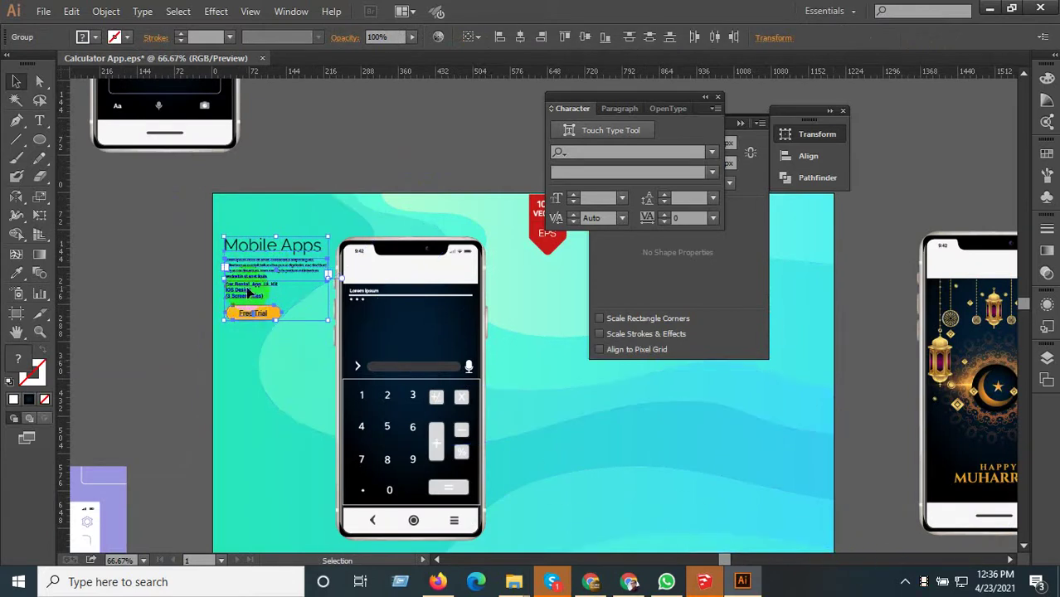
{"action": "left_click_drag", "start_coordinate": [247, 292], "coordinate": [247, 356]}
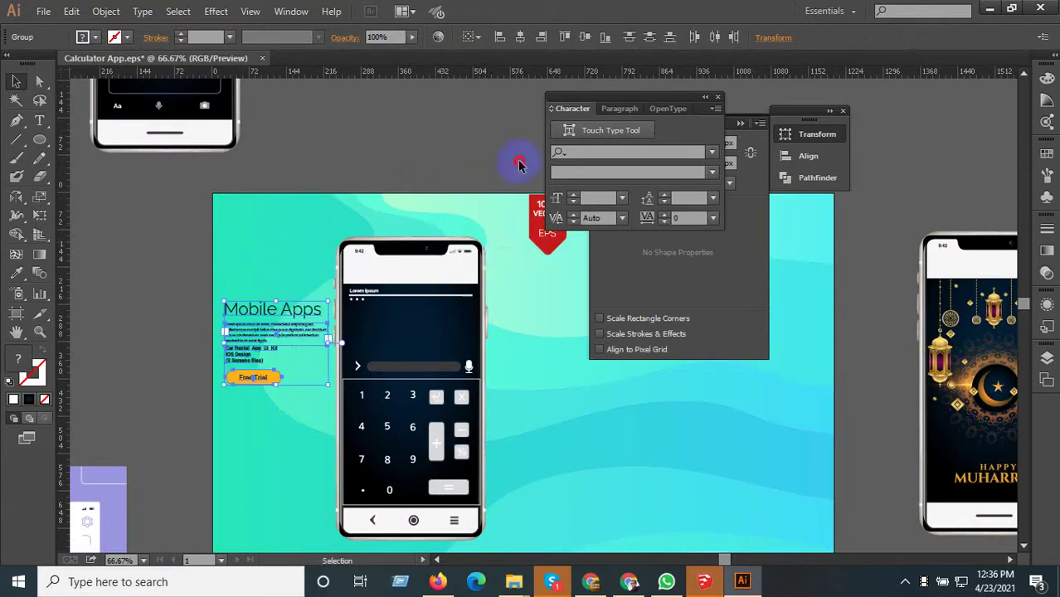
- Place the red 100% VECTOR EPS badge at the artboard's top-left and enlarge it
{"action": "left_click_drag", "start_coordinate": [541, 225], "coordinate": [249, 239]}
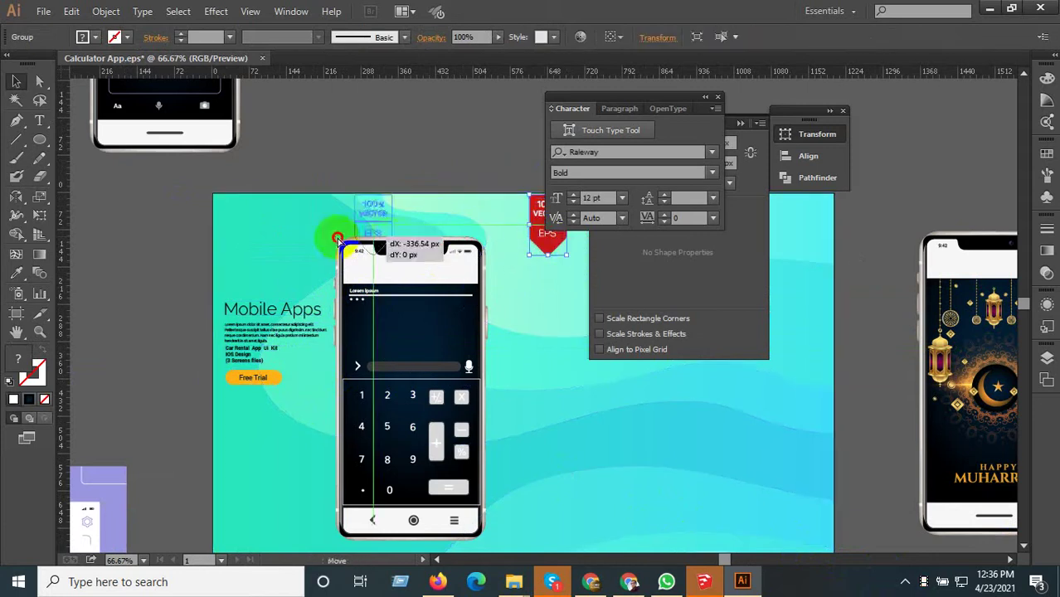
{"action": "left_click_drag", "start_coordinate": [338, 194], "coordinate": [338, 194]}
{"action": "left_click", "coordinate": [303, 212]}
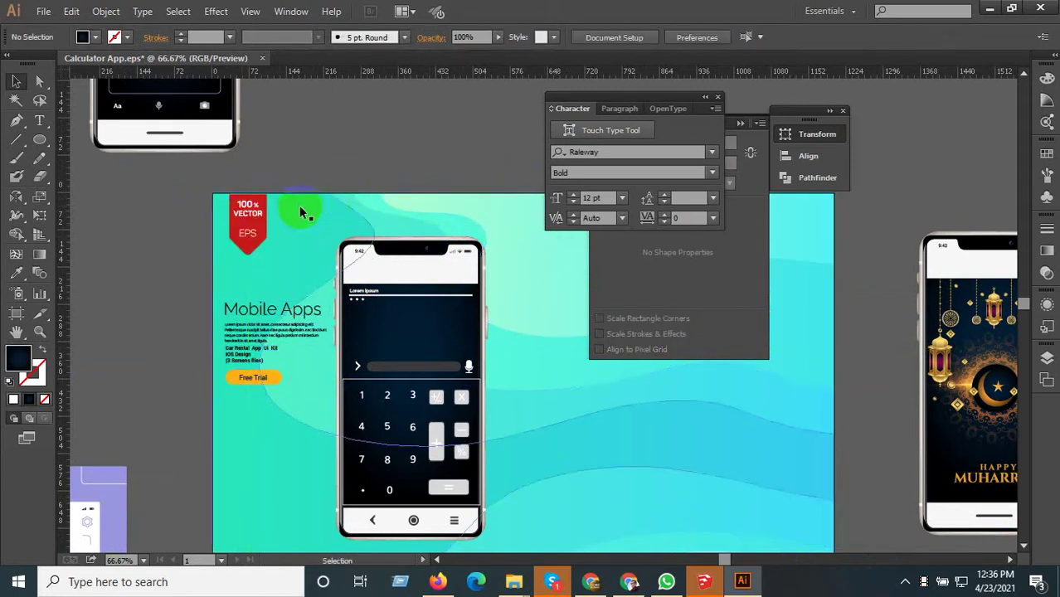
{"action": "left_click", "coordinate": [271, 262]}
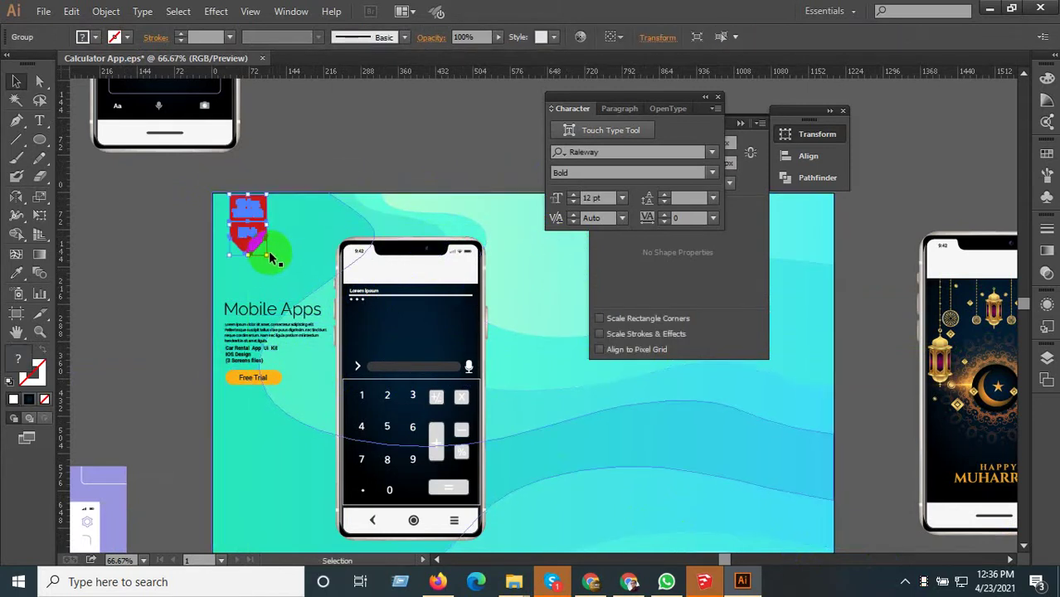
{"action": "left_click_drag", "start_coordinate": [269, 255], "coordinate": [278, 273]}
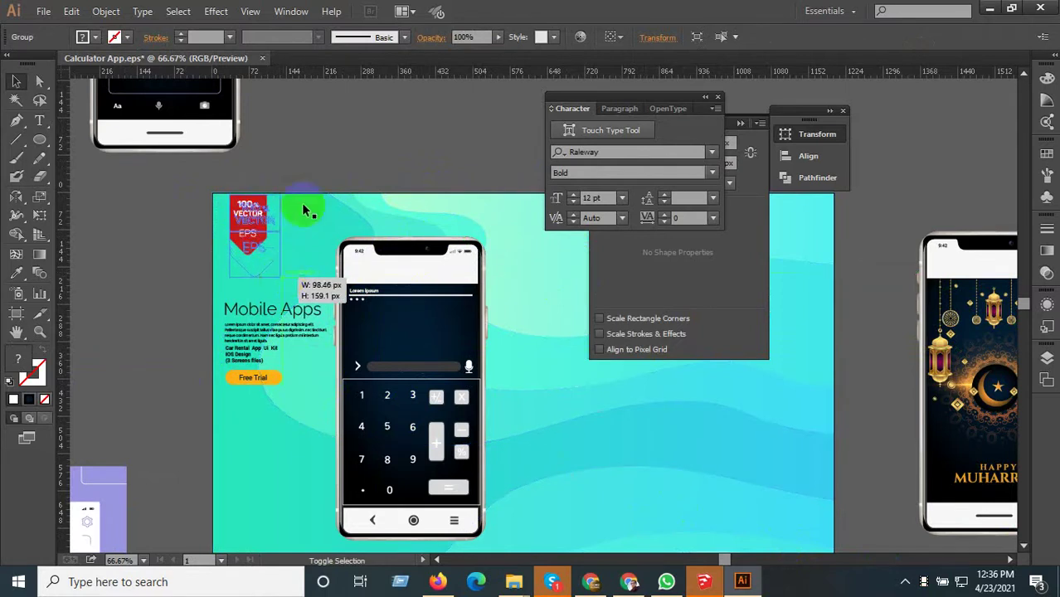
{"action": "left_click", "coordinate": [301, 274]}
{"action": "scroll", "coordinate": [301, 274], "scroll_direction": "down", "scroll_amount": 2}
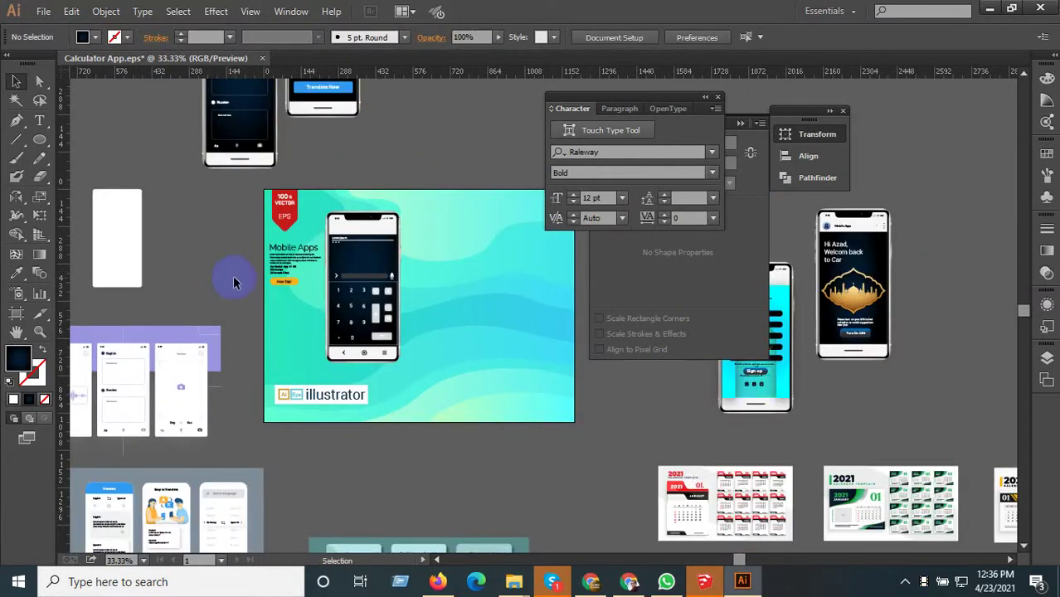
{"action": "scroll", "coordinate": [342, 318], "scroll_direction": "up", "scroll_amount": 2}
{"action": "scroll", "coordinate": [345, 316], "scroll_direction": "down", "scroll_amount": 1}
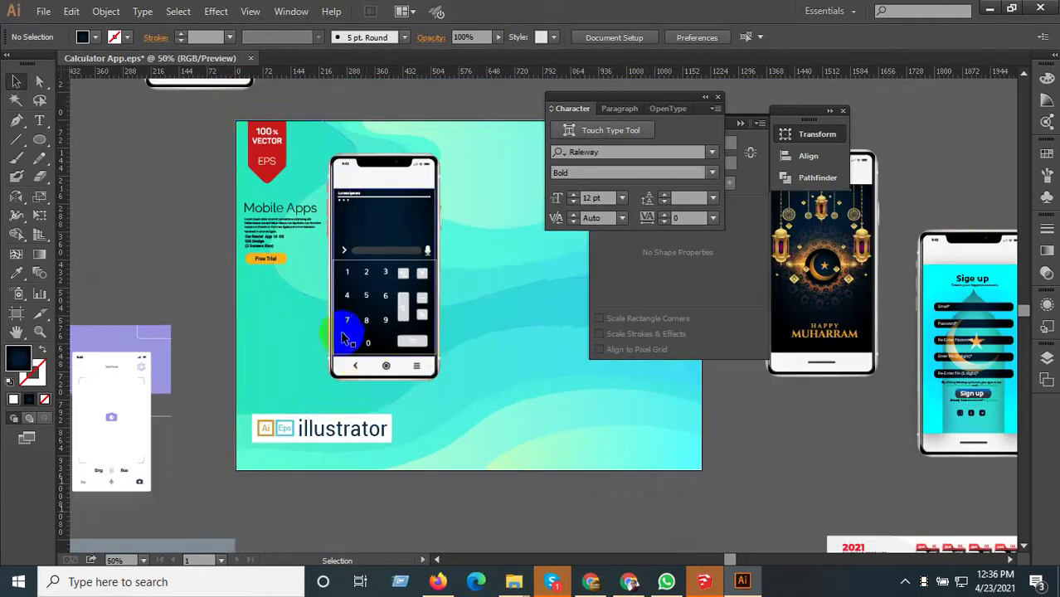
{"action": "scroll", "coordinate": [364, 396], "scroll_direction": "down", "scroll_amount": 2}
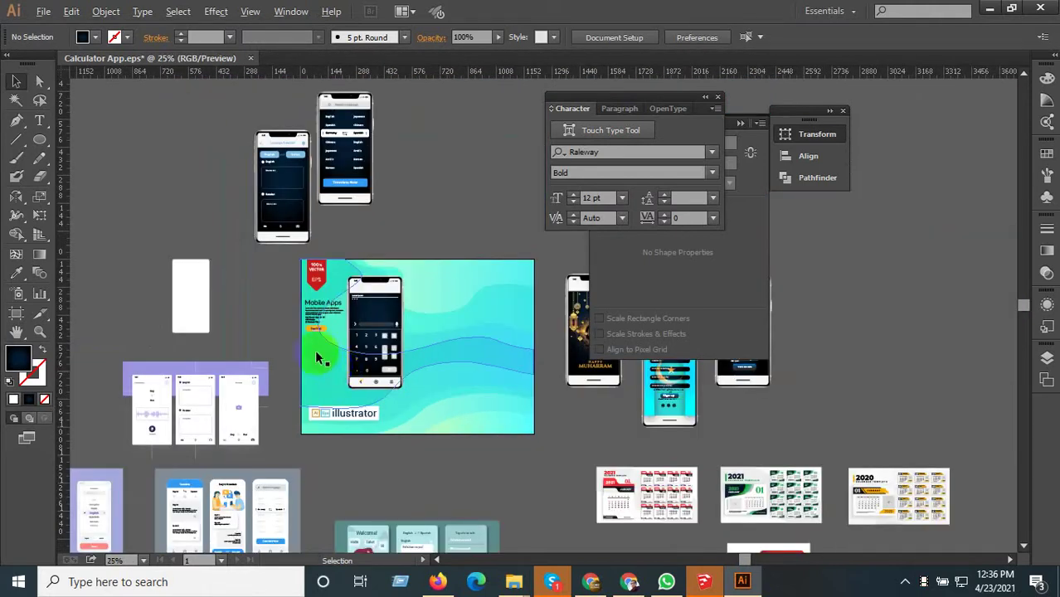
{"action": "scroll", "coordinate": [342, 377], "scroll_direction": "down", "scroll_amount": 1}
{"action": "scroll", "coordinate": [533, 561], "scroll_direction": "up", "scroll_amount": 2}
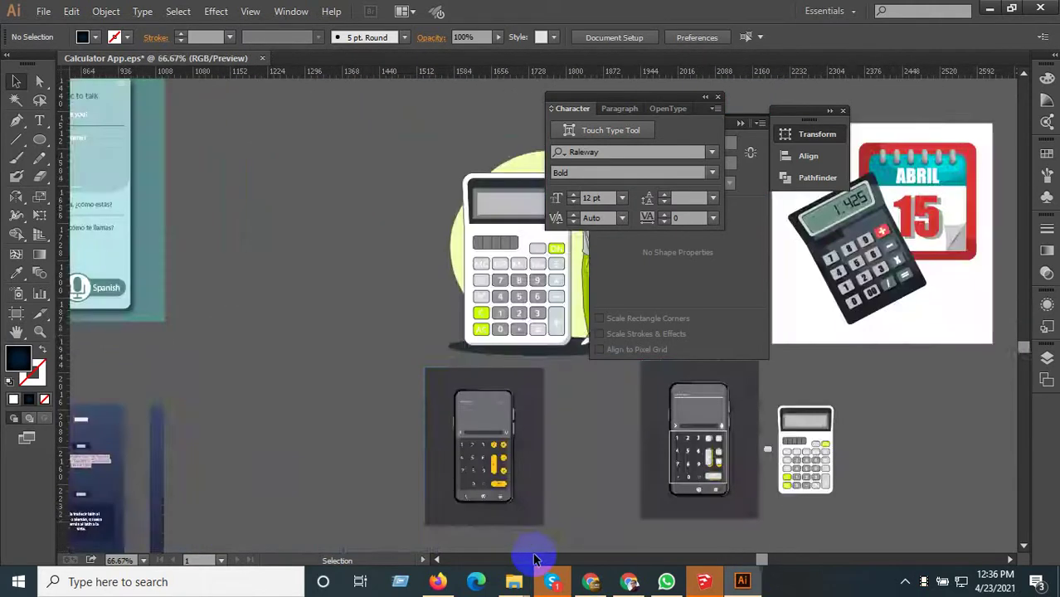
{"action": "scroll", "coordinate": [489, 502], "scroll_direction": "up", "scroll_amount": 2}
{"action": "scroll", "coordinate": [490, 502], "scroll_direction": "up", "scroll_amount": 1}
{"action": "scroll", "coordinate": [568, 453], "scroll_direction": "down", "scroll_amount": 1}
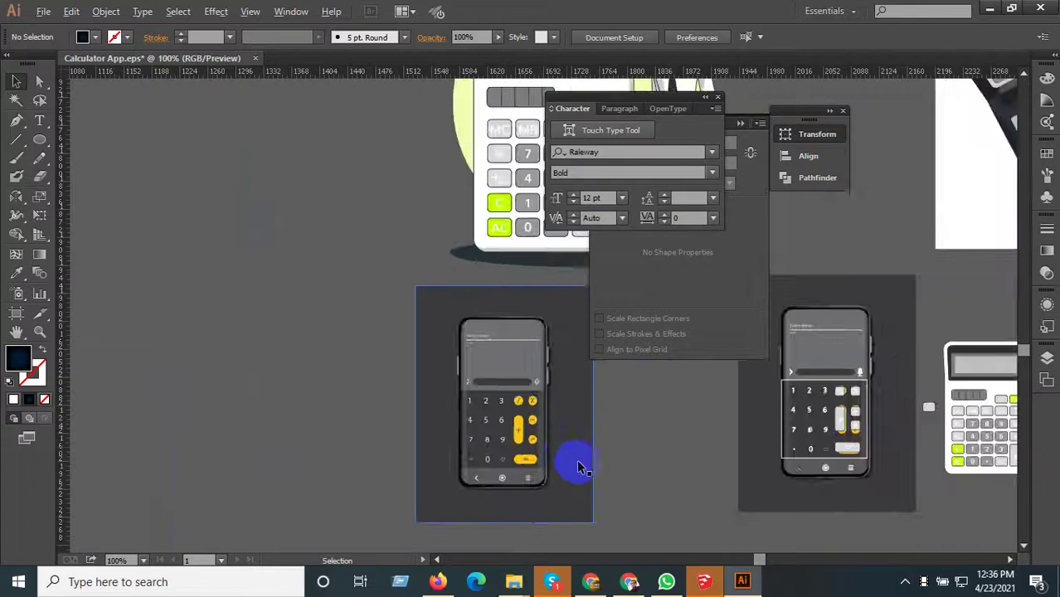
{"action": "scroll", "coordinate": [573, 460], "scroll_direction": "down", "scroll_amount": 1}
{"action": "scroll", "coordinate": [482, 372], "scroll_direction": "down", "scroll_amount": 1}
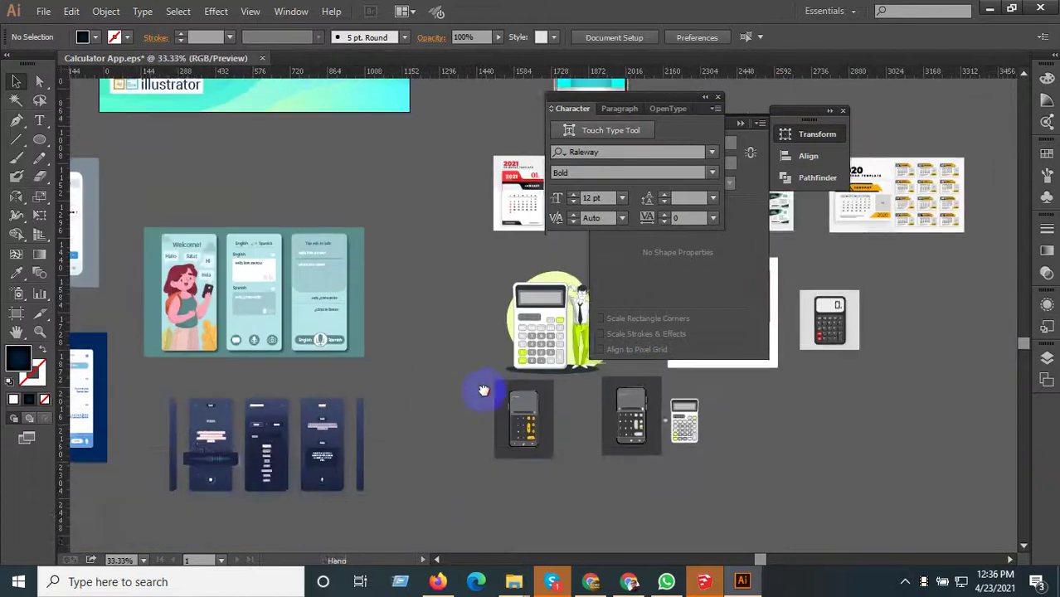
{"action": "scroll", "coordinate": [452, 390], "scroll_direction": "down", "scroll_amount": 1}
{"action": "scroll", "coordinate": [446, 384], "scroll_direction": "up", "scroll_amount": 1}
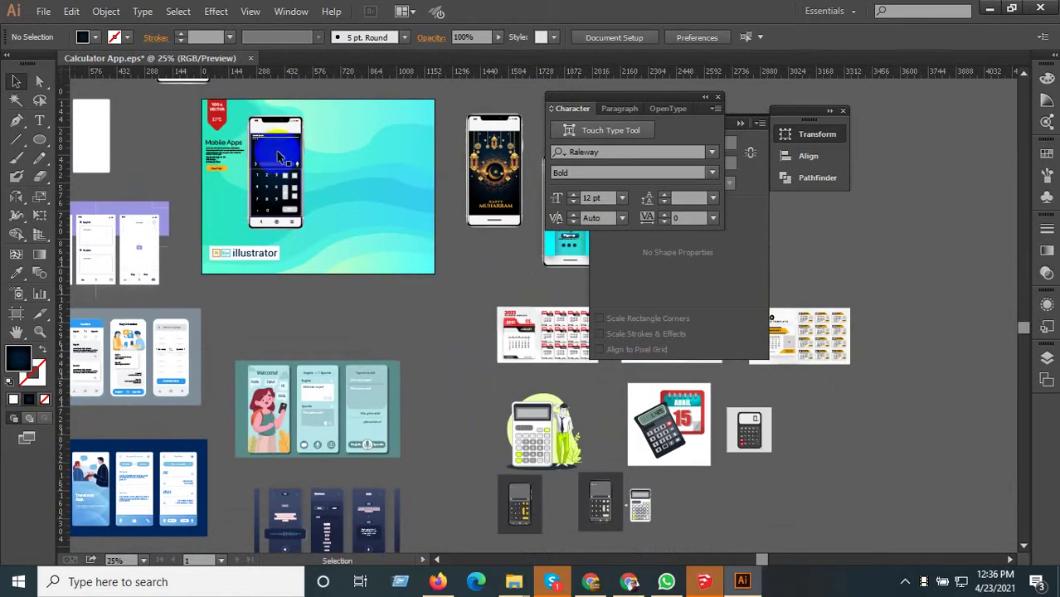
- Isolate the calculator phone group and eyedrop a grey sample onto its dark navy screen
{"action": "left_click", "coordinate": [278, 153]}
{"action": "double_click", "coordinate": [278, 153]}
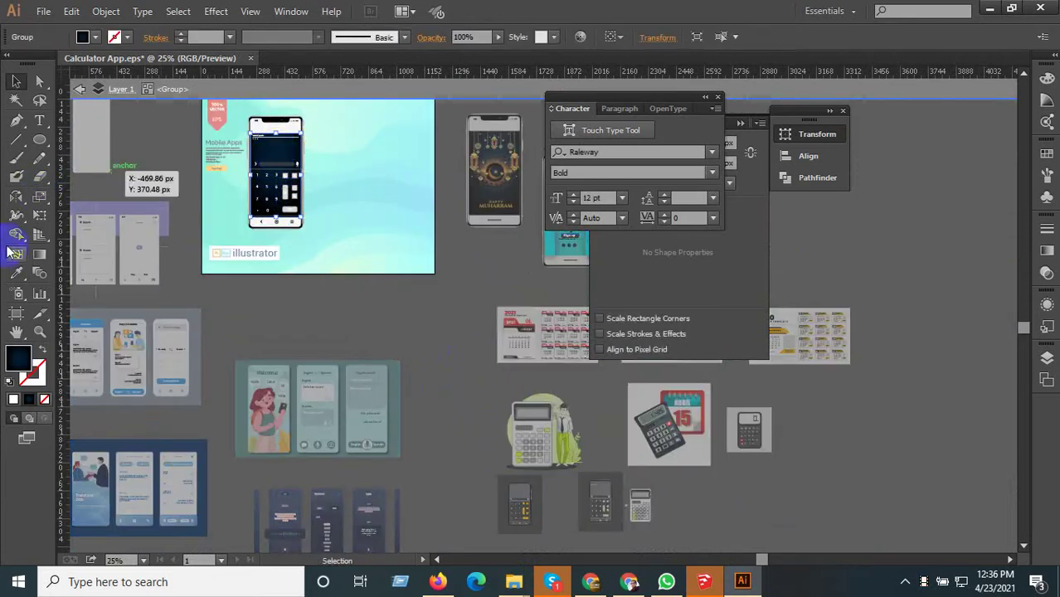
{"action": "left_click", "coordinate": [16, 273]}
{"action": "left_click", "coordinate": [521, 491]}
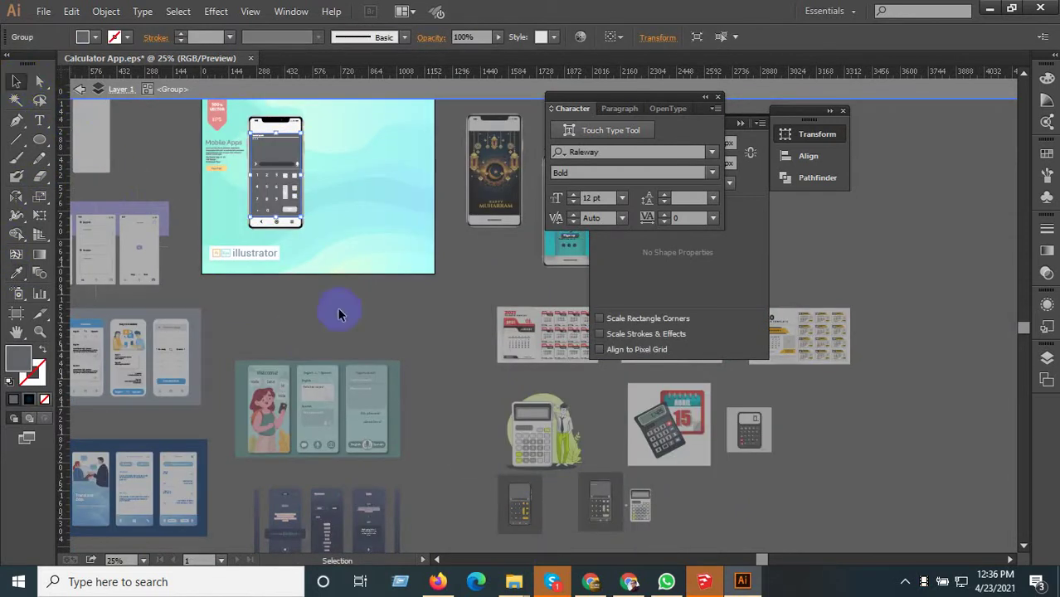
{"action": "double_click", "coordinate": [438, 336]}
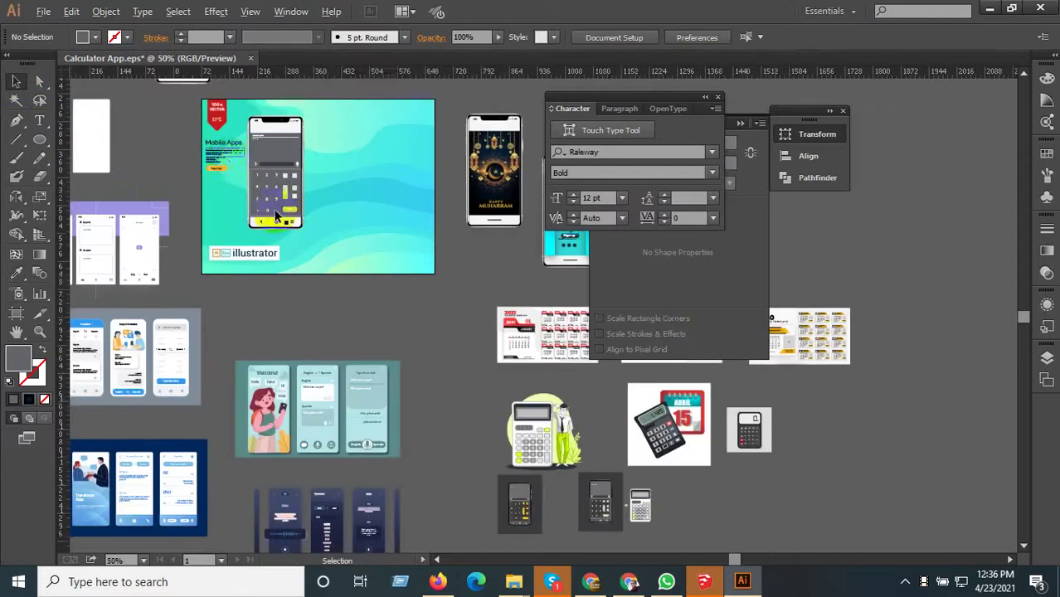
{"action": "scroll", "coordinate": [276, 215], "scroll_direction": "up", "scroll_amount": 2}
{"action": "scroll", "coordinate": [409, 446], "scroll_direction": "down", "scroll_amount": 1}
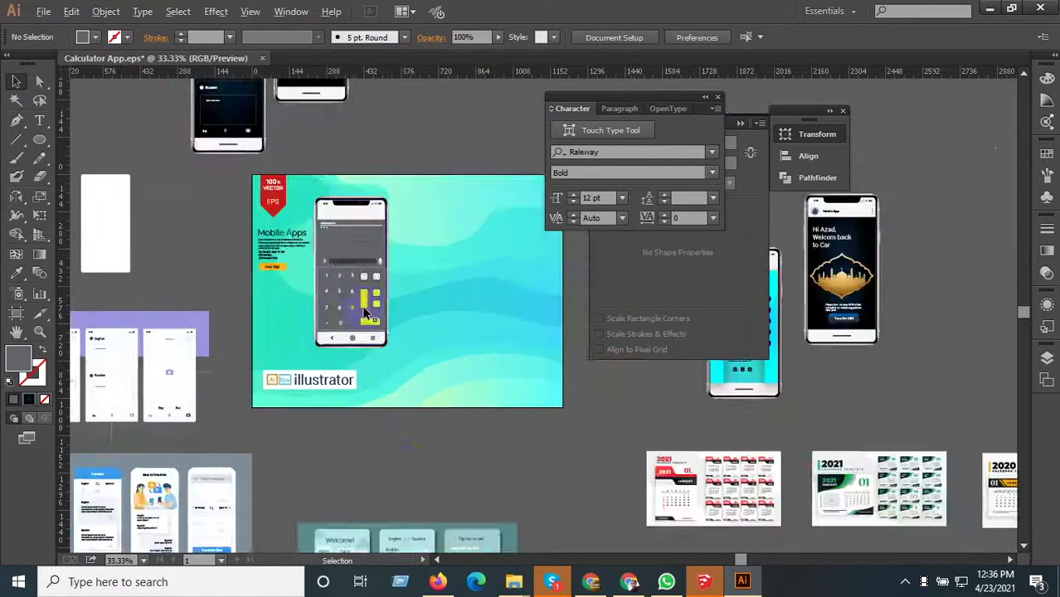
{"action": "scroll", "coordinate": [360, 249], "scroll_direction": "up", "scroll_amount": 2}
- Alt-drag a copy of the grey calculator phone to the right of the original
{"action": "left_click", "coordinate": [362, 253]}
{"action": "scroll", "coordinate": [323, 306], "scroll_direction": "down", "scroll_amount": 1}
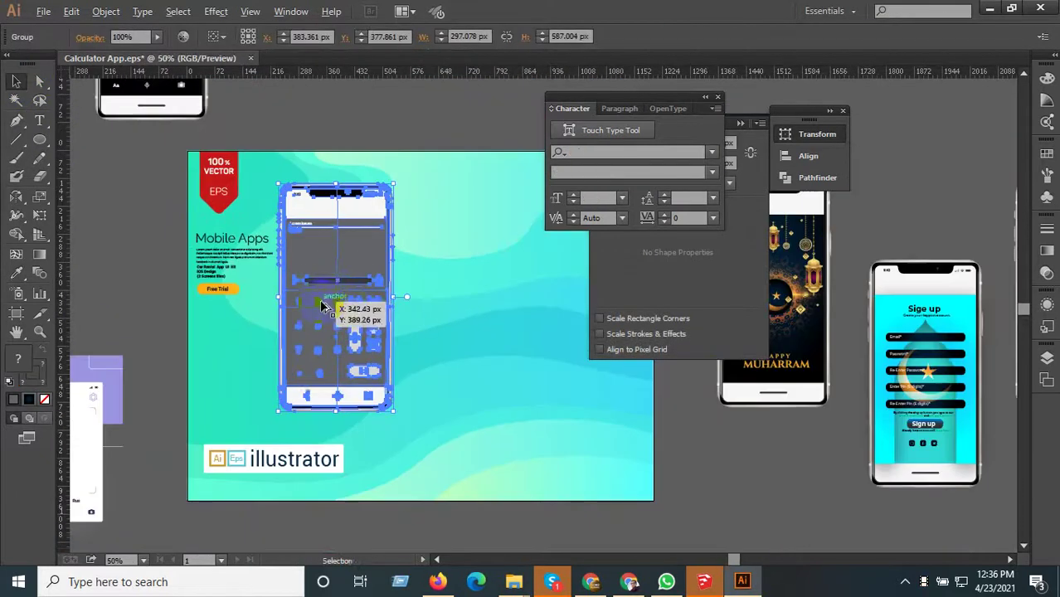
{"action": "mouse_move", "coordinate": [330, 298]}
{"action": "left_mouse_down"}
{"action": "mouse_move", "coordinate": [482, 299]}
{"action": "mouse_move", "coordinate": [404, 296]}
{"action": "left_mouse_up"}
{"action": "scroll", "coordinate": [481, 296], "scroll_direction": "up", "scroll_amount": 1}
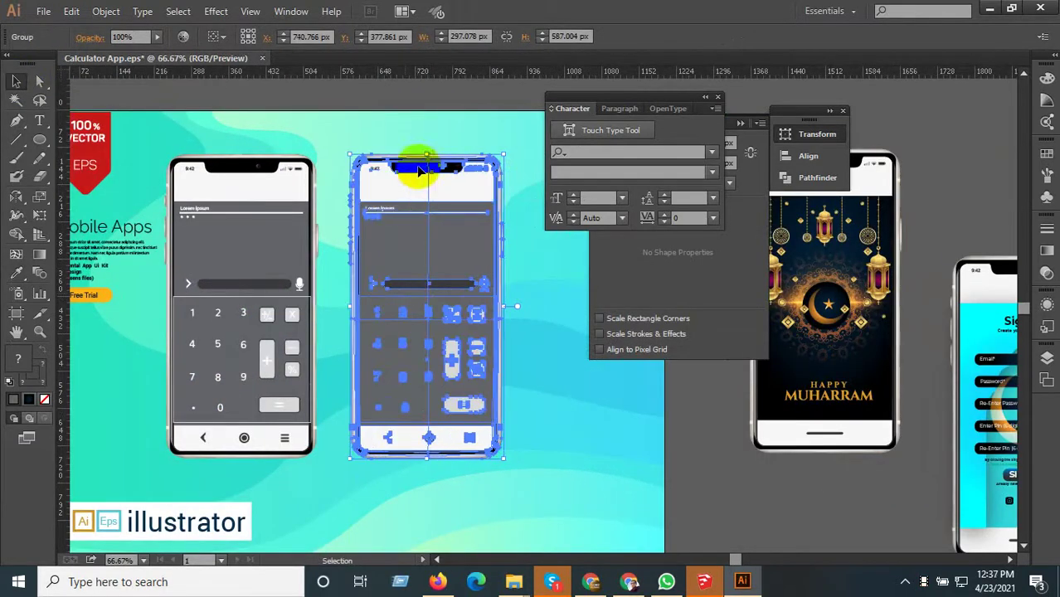
{"action": "scroll", "coordinate": [581, 413], "scroll_direction": "down", "scroll_amount": 2}
{"action": "left_click", "coordinate": [528, 426]}
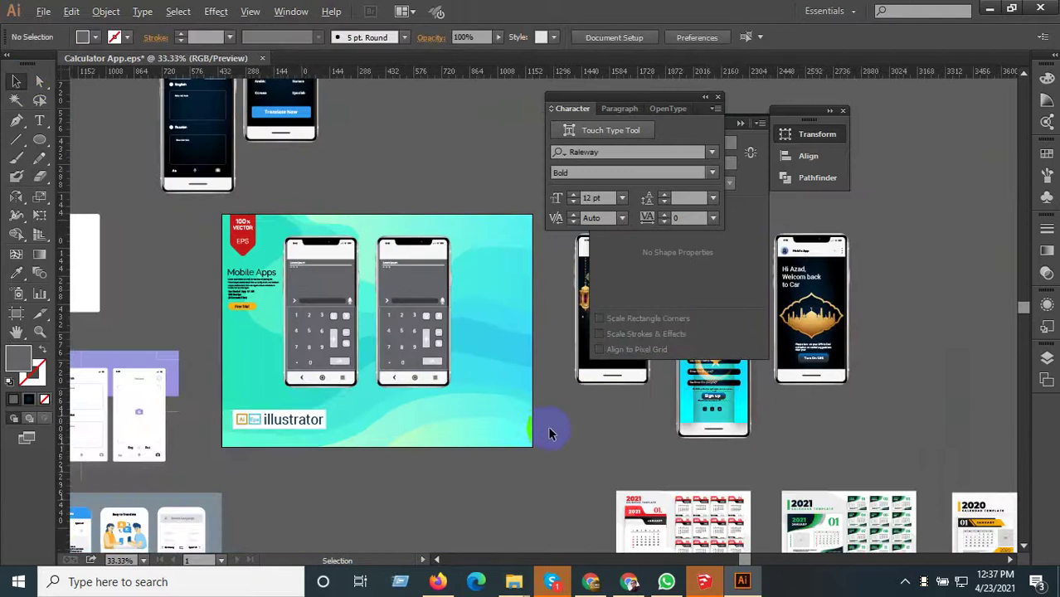
- Reframe the artboard view and switch over to Chrome
{"action": "scroll", "coordinate": [529, 445], "scroll_direction": "down", "scroll_amount": 1}
{"action": "left_click_drag", "start_coordinate": [528, 448], "coordinate": [488, 425]}
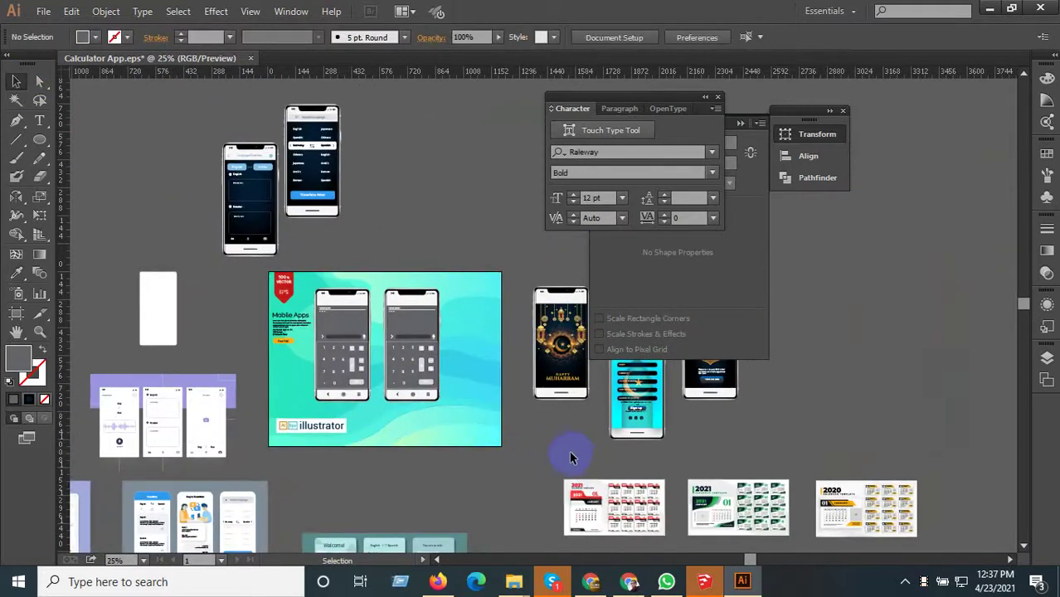
{"action": "left_click", "coordinate": [623, 586]}
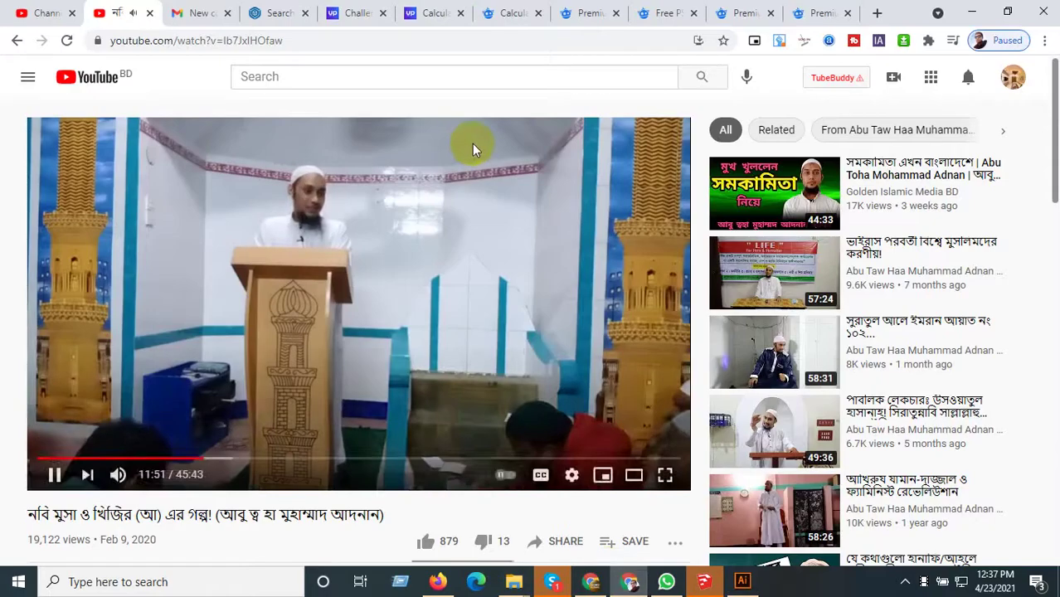
- Scroll through the UpLabs Calculator App Challenge entries for design ideas
{"action": "left_click", "coordinate": [437, 13]}
{"action": "scroll", "coordinate": [651, 407], "scroll_direction": "down", "scroll_amount": 2}
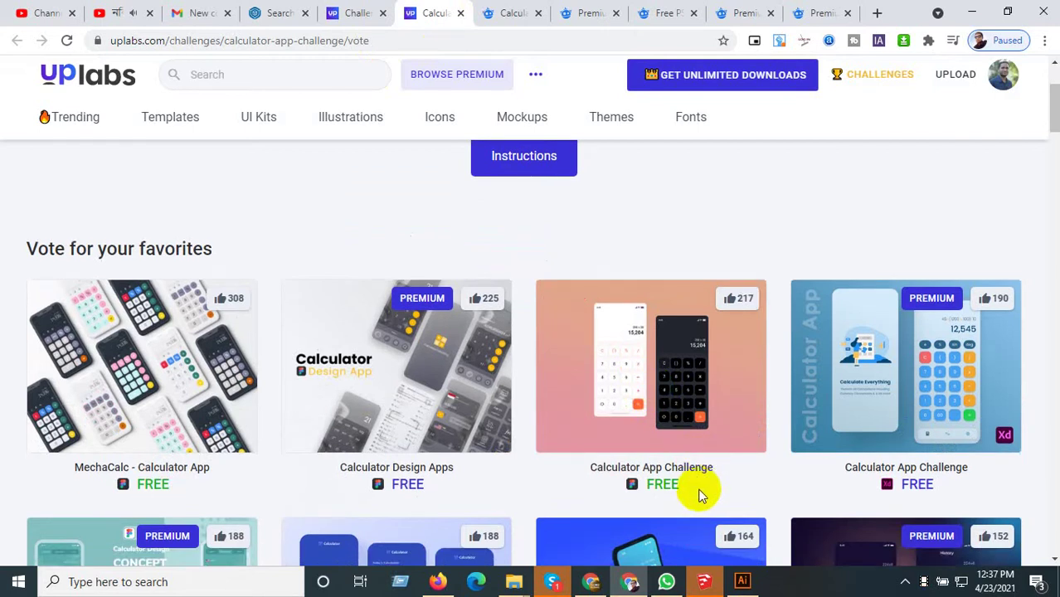
{"action": "scroll", "coordinate": [697, 496], "scroll_direction": "down", "scroll_amount": 3}
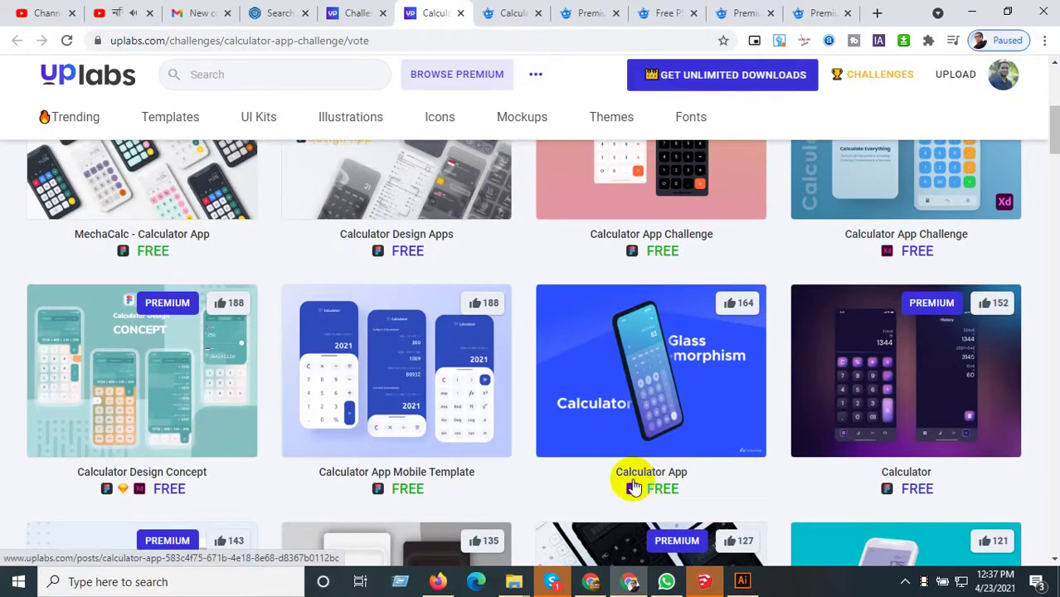
{"action": "scroll", "coordinate": [633, 487], "scroll_direction": "down", "scroll_amount": 3}
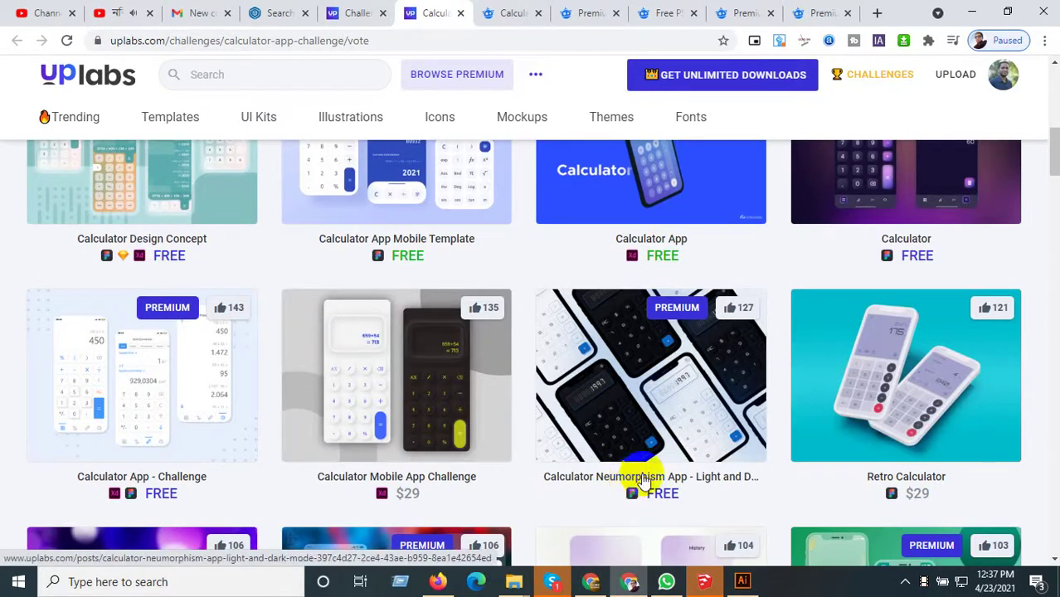
{"action": "scroll", "coordinate": [645, 483], "scroll_direction": "down", "scroll_amount": 4}
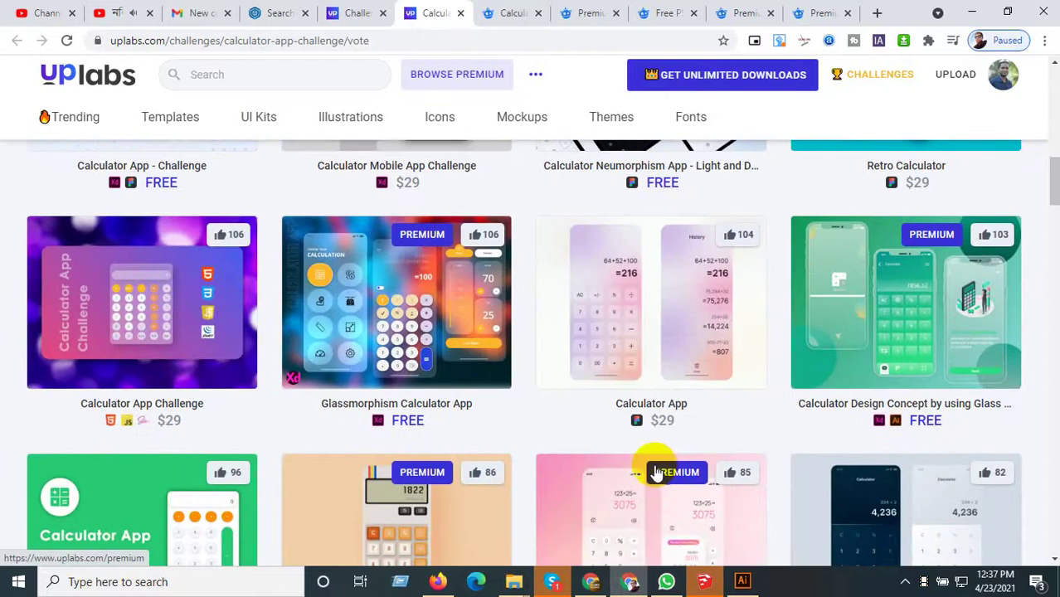
- Return to Illustrator and select the second calculator phone's screen group
{"action": "left_click", "coordinate": [742, 582]}
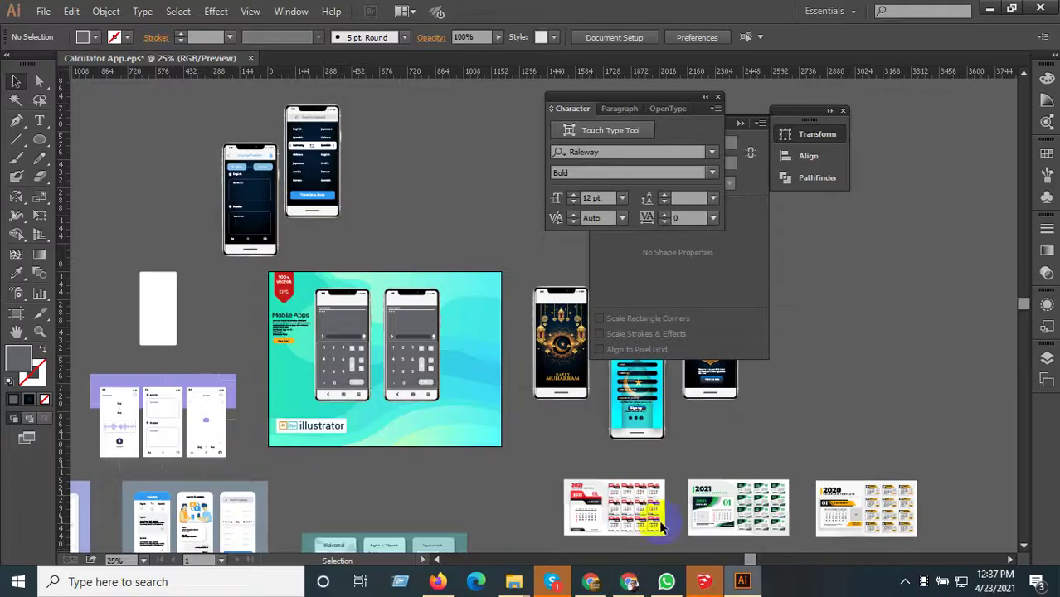
{"action": "scroll", "coordinate": [399, 371], "scroll_direction": "up", "scroll_amount": 1}
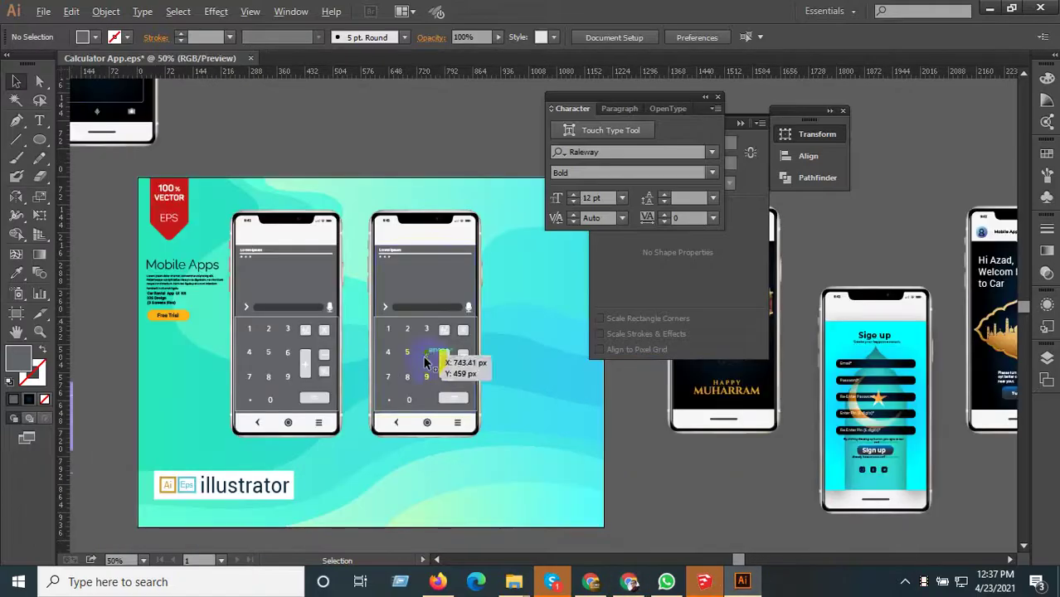
{"action": "double_click", "coordinate": [417, 275]}
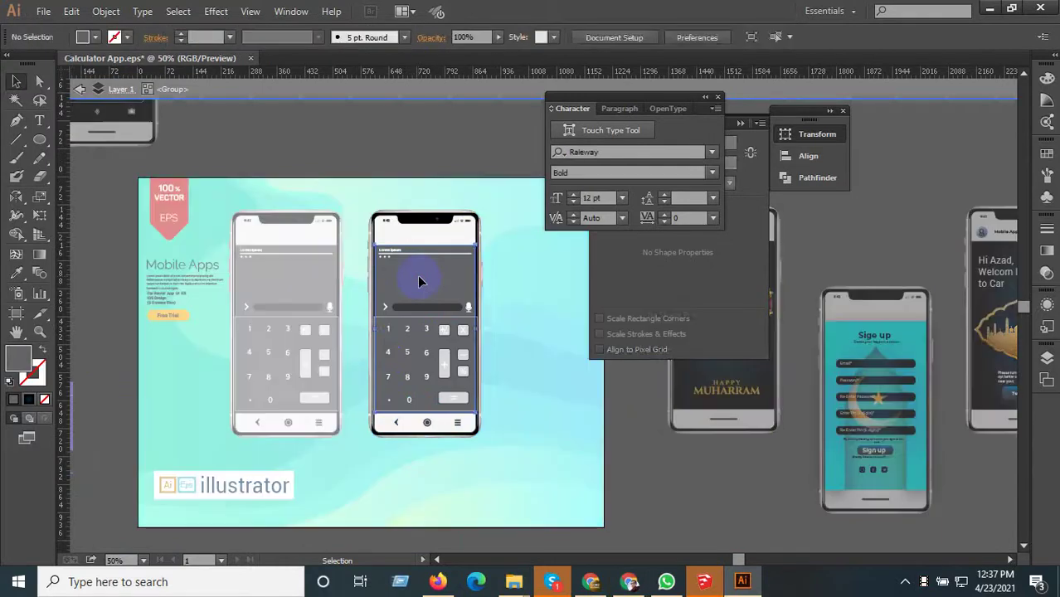
{"action": "left_click", "coordinate": [417, 275]}
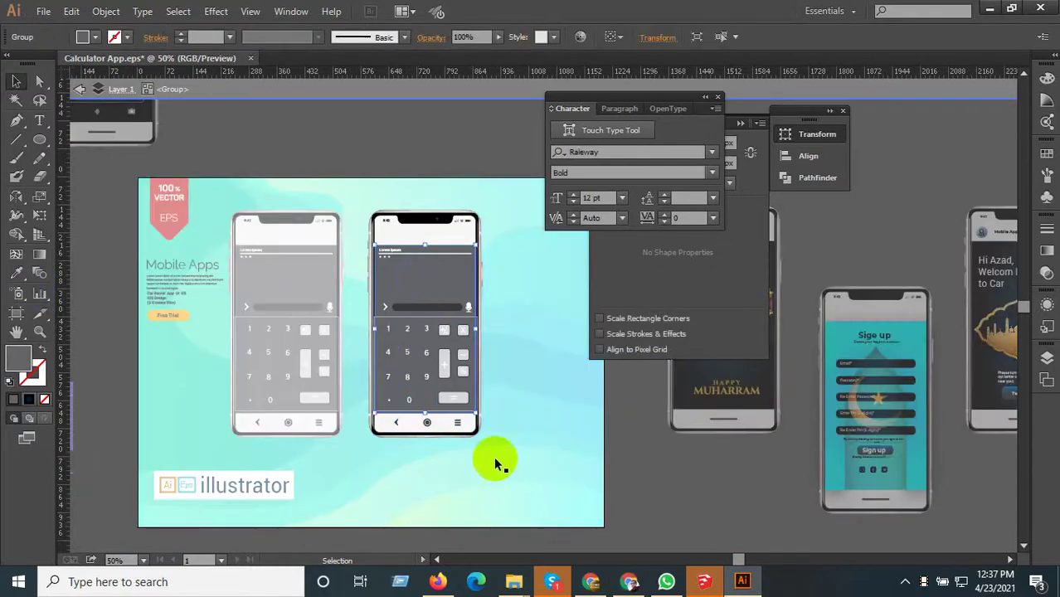
{"action": "scroll", "coordinate": [585, 468], "scroll_direction": "down", "scroll_amount": 1}
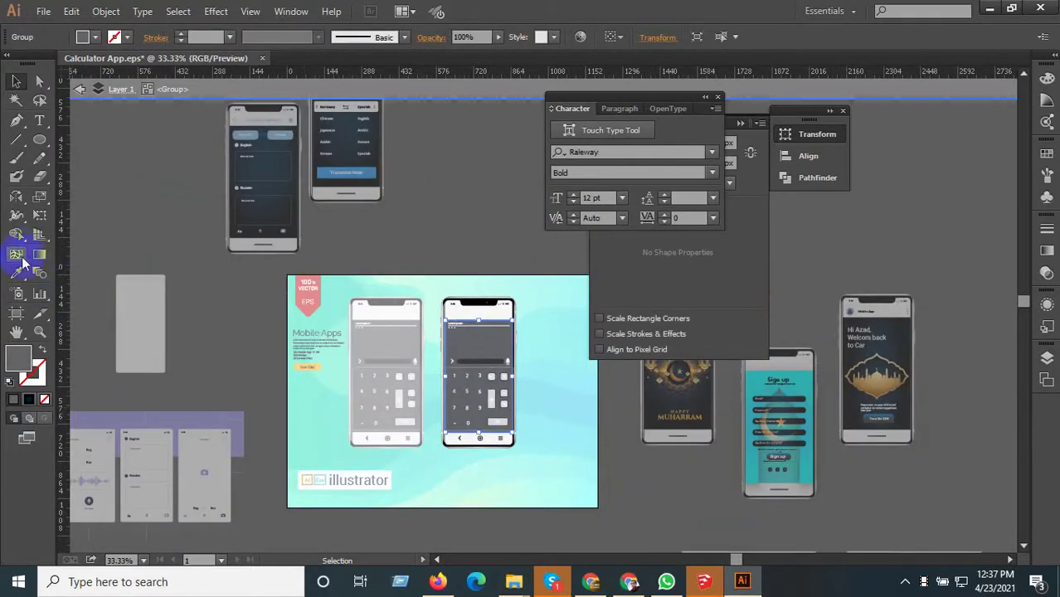
- Eyedrop trial styles onto the screen: white phone, cyan gradient, calculator background, lavender
{"action": "left_click", "coordinate": [18, 270]}
{"action": "left_click", "coordinate": [282, 194]}
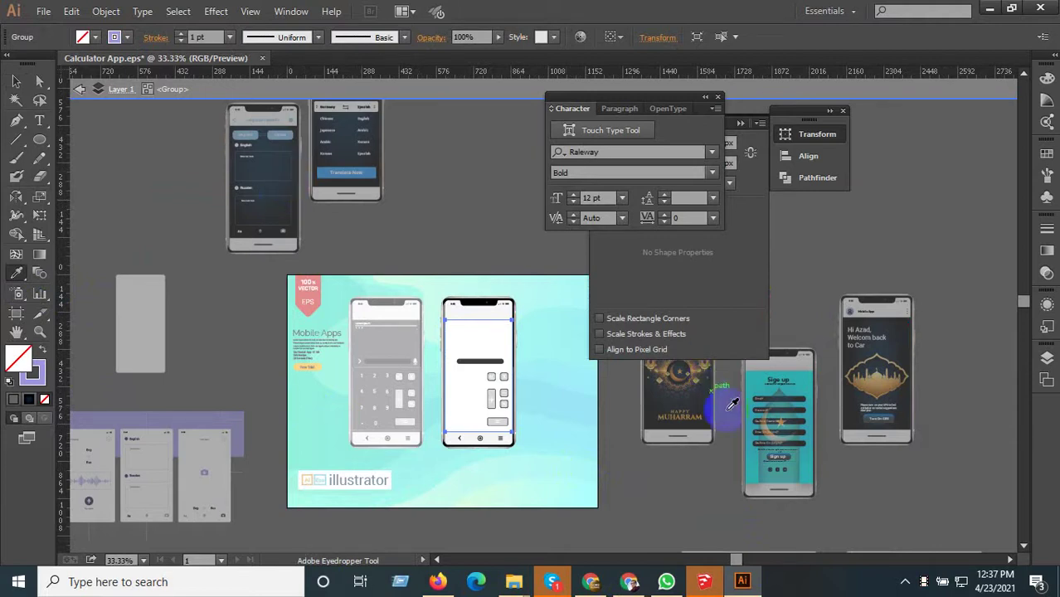
{"action": "left_click", "coordinate": [805, 379]}
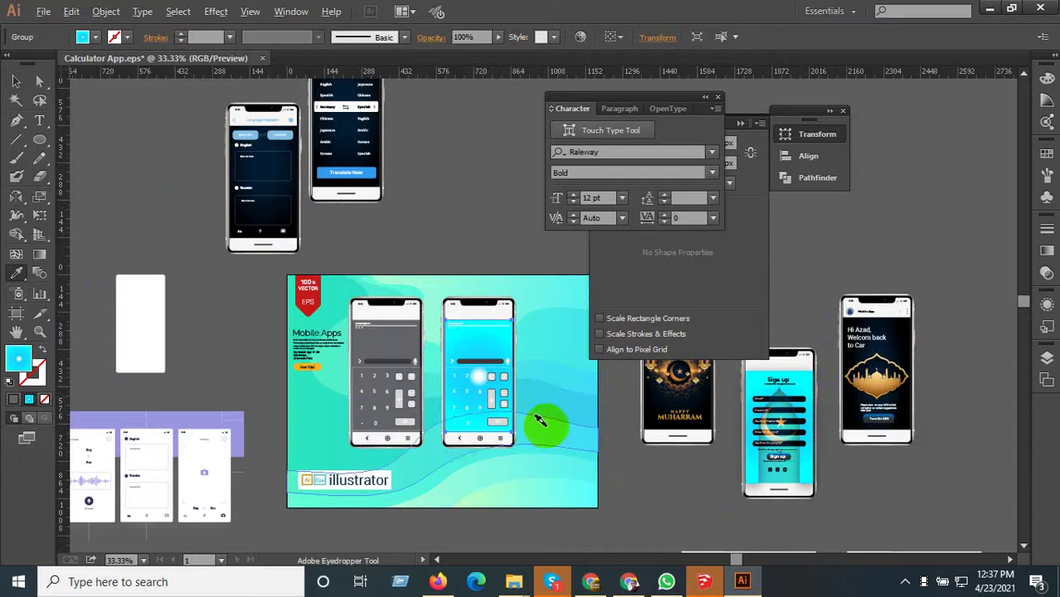
{"action": "left_click", "coordinate": [504, 432]}
{"action": "scroll", "coordinate": [504, 432], "scroll_direction": "down", "scroll_amount": 1}
{"action": "scroll", "coordinate": [410, 448], "scroll_direction": "up", "scroll_amount": 2}
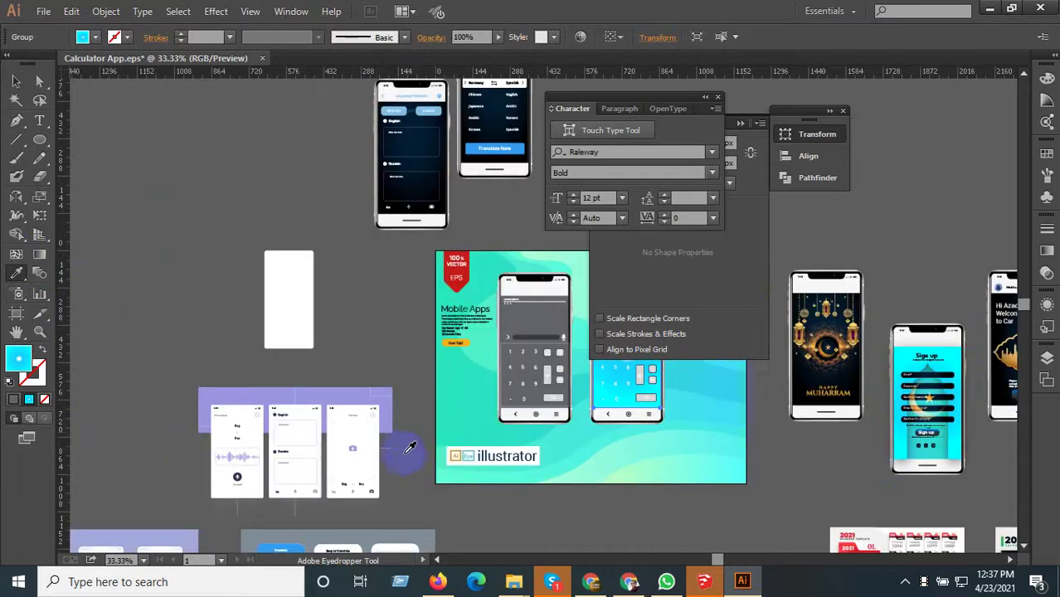
{"action": "left_click", "coordinate": [392, 390]}
{"action": "scroll", "coordinate": [384, 453], "scroll_direction": "down", "scroll_amount": 2}
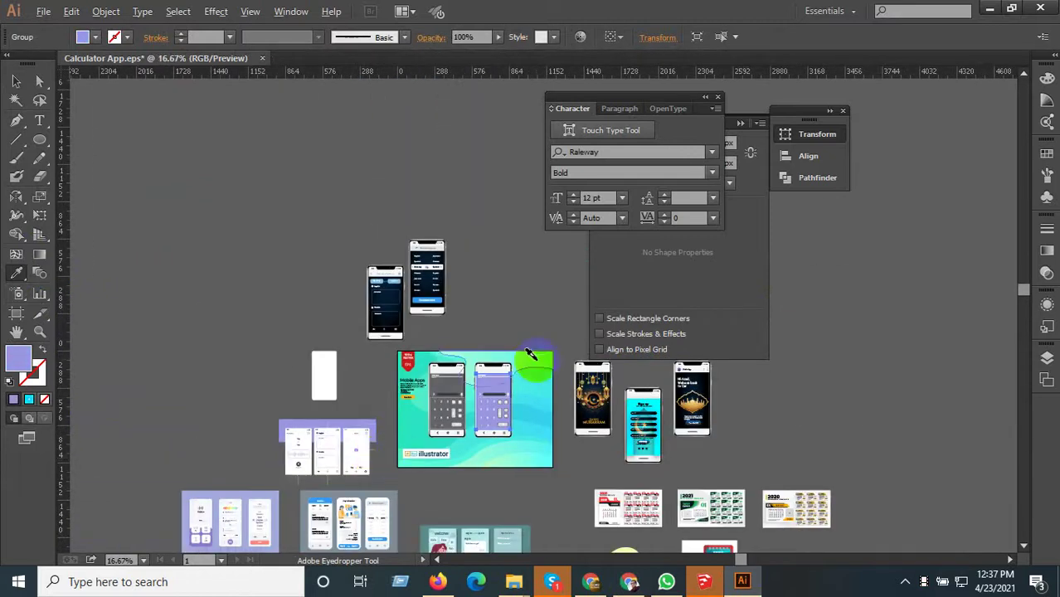
{"action": "scroll", "coordinate": [390, 498], "scroll_direction": "down", "scroll_amount": 2}
{"action": "scroll", "coordinate": [490, 498], "scroll_direction": "up", "scroll_amount": 3}
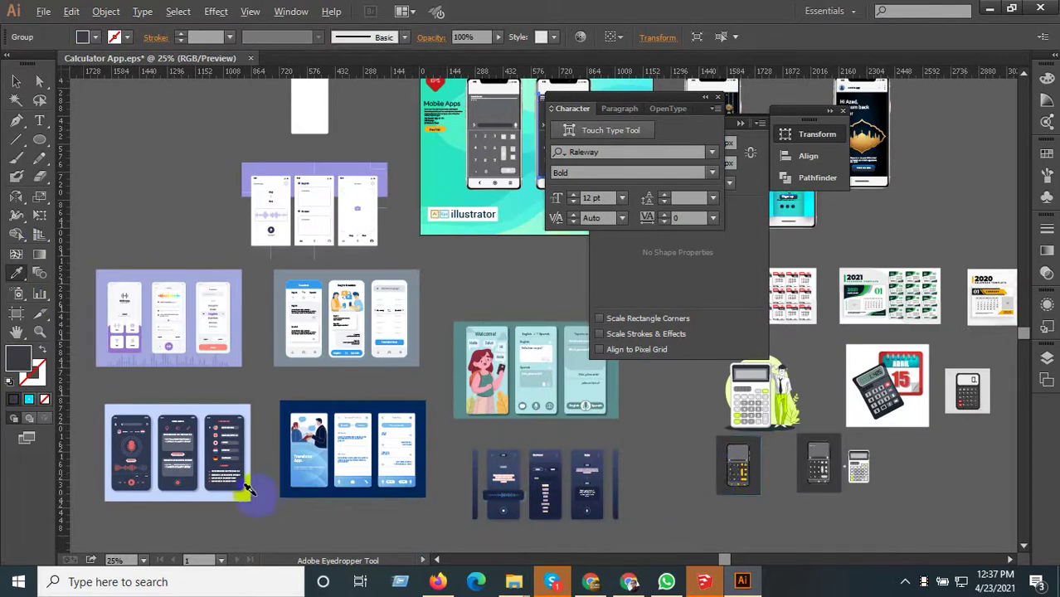
{"action": "scroll", "coordinate": [246, 489], "scroll_direction": "down", "scroll_amount": 1}
- Zoom in and select the pill-shaped display field inside the second phone's group
{"action": "scroll", "coordinate": [478, 228], "scroll_direction": "up", "scroll_amount": 2}
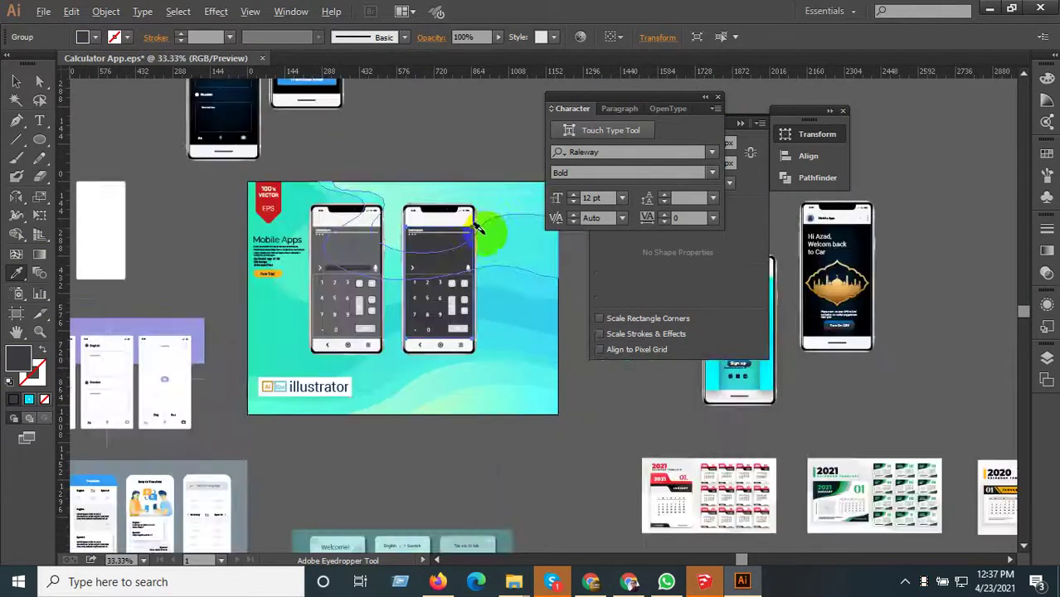
{"action": "scroll", "coordinate": [477, 228], "scroll_direction": "up", "scroll_amount": 2}
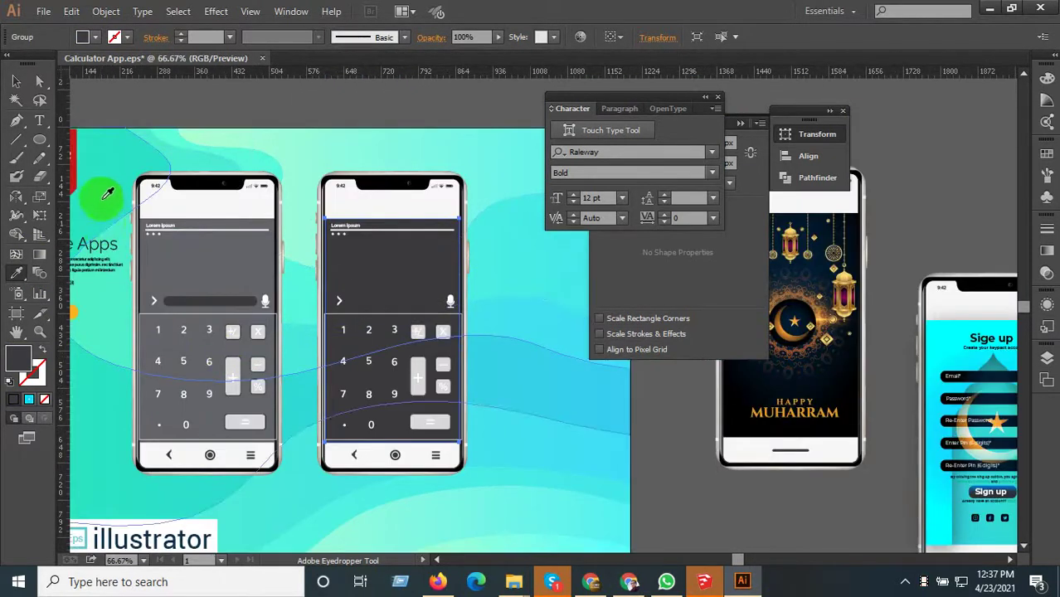
{"action": "scroll", "coordinate": [353, 291], "scroll_direction": "up", "scroll_amount": 2}
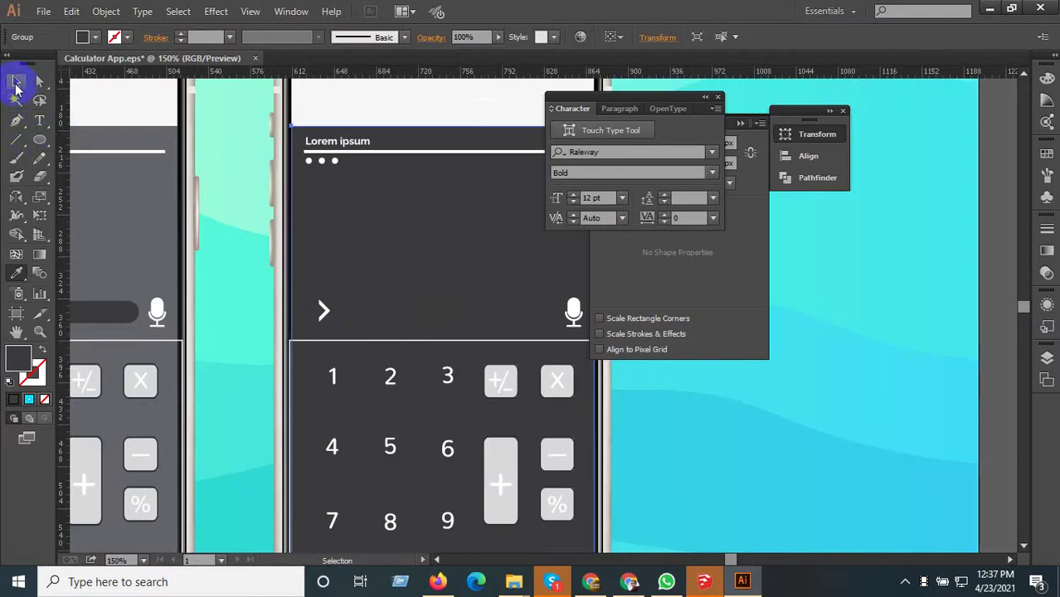
{"action": "left_click", "coordinate": [390, 314]}
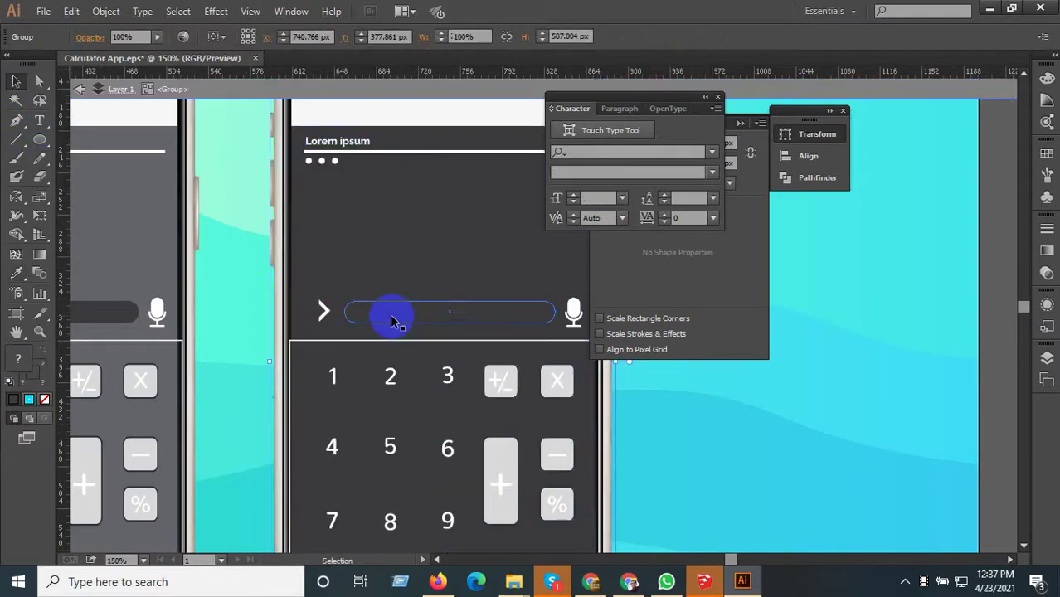
{"action": "scroll", "coordinate": [453, 311], "scroll_direction": "down", "scroll_amount": 2}
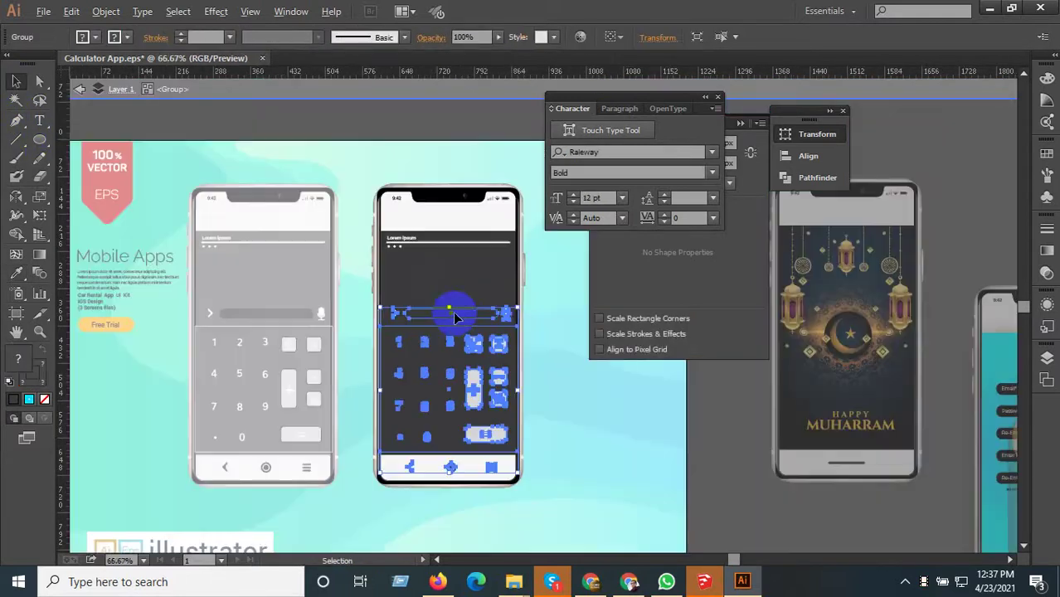
{"action": "scroll", "coordinate": [453, 312], "scroll_direction": "up", "scroll_amount": 2}
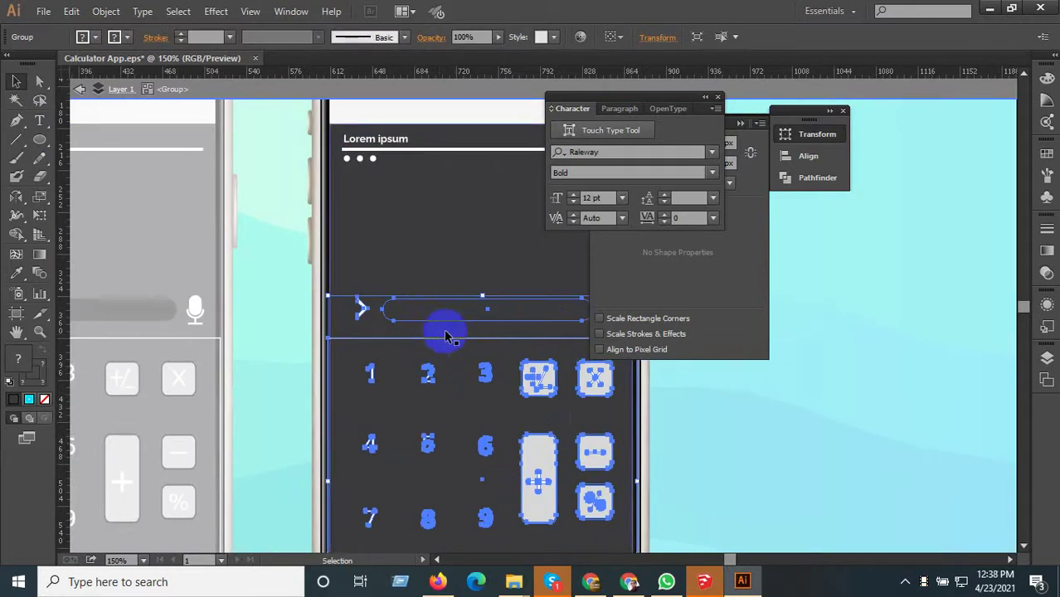
{"action": "double_click", "coordinate": [444, 315]}
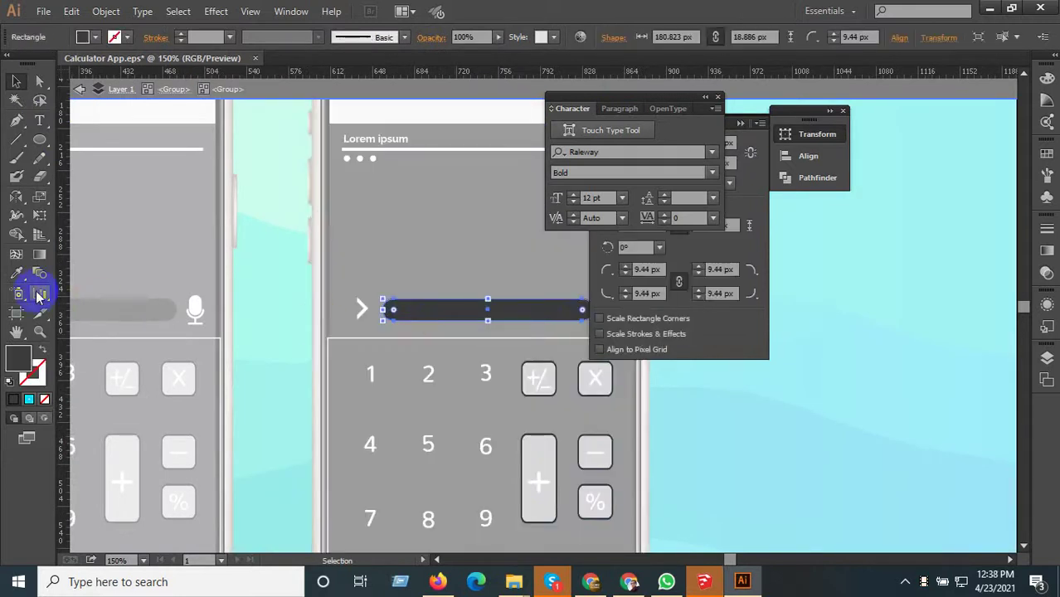
- Eyedrop white from the first phone's divider line onto the display field
{"action": "left_click", "coordinate": [16, 273]}
{"action": "left_click", "coordinate": [361, 311]}
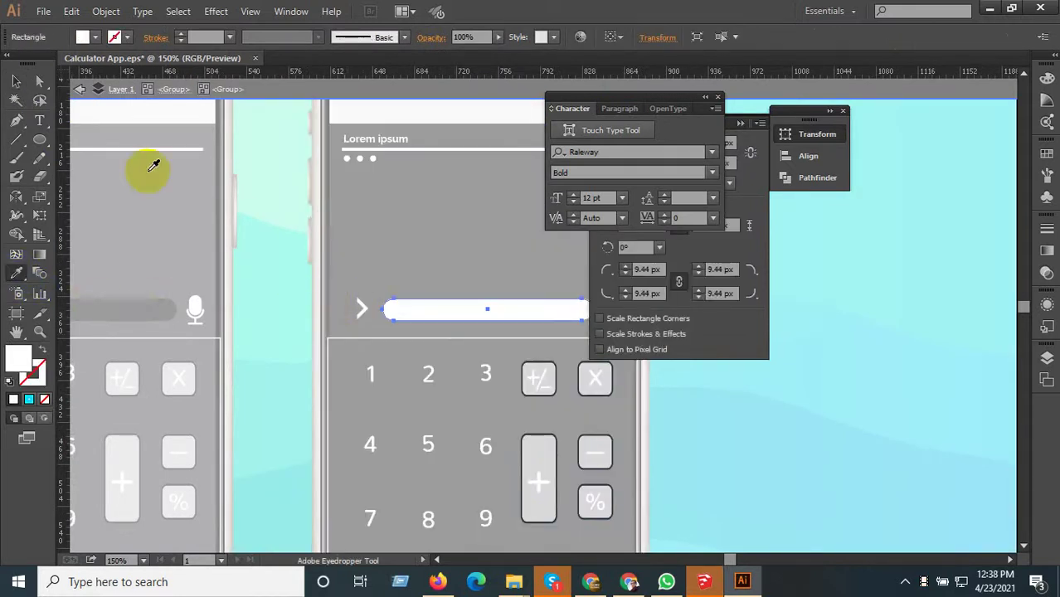
{"action": "left_click", "coordinate": [15, 81]}
{"action": "key", "text": "Escape"}
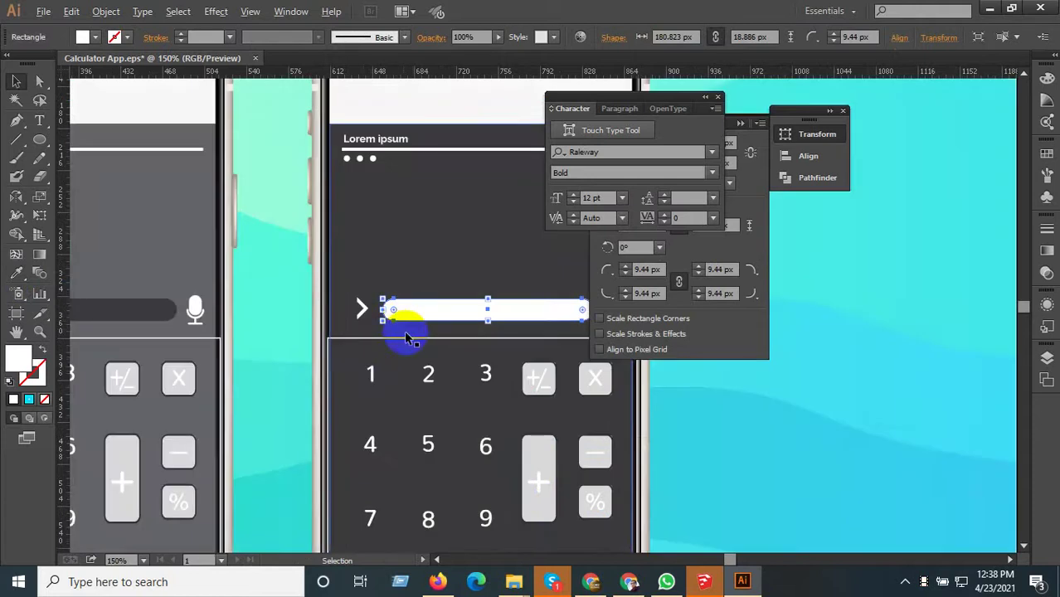
{"action": "scroll", "coordinate": [419, 283], "scroll_direction": "down", "scroll_amount": 3, "text": "alt"}
{"action": "left_click", "coordinate": [452, 174]}
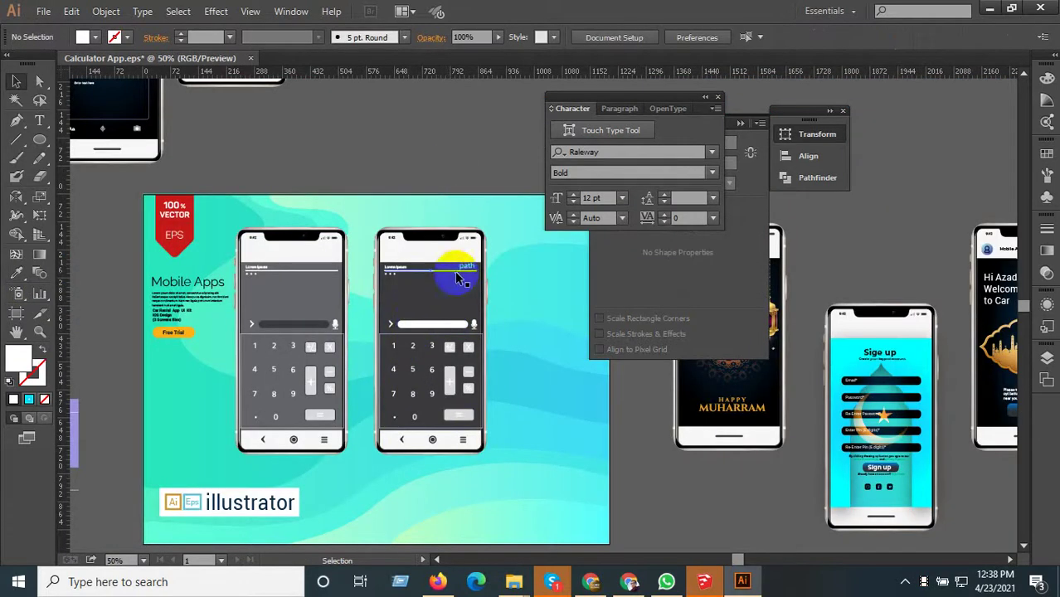
{"action": "scroll", "coordinate": [455, 482], "scroll_direction": "up", "scroll_amount": 1, "text": "alt"}
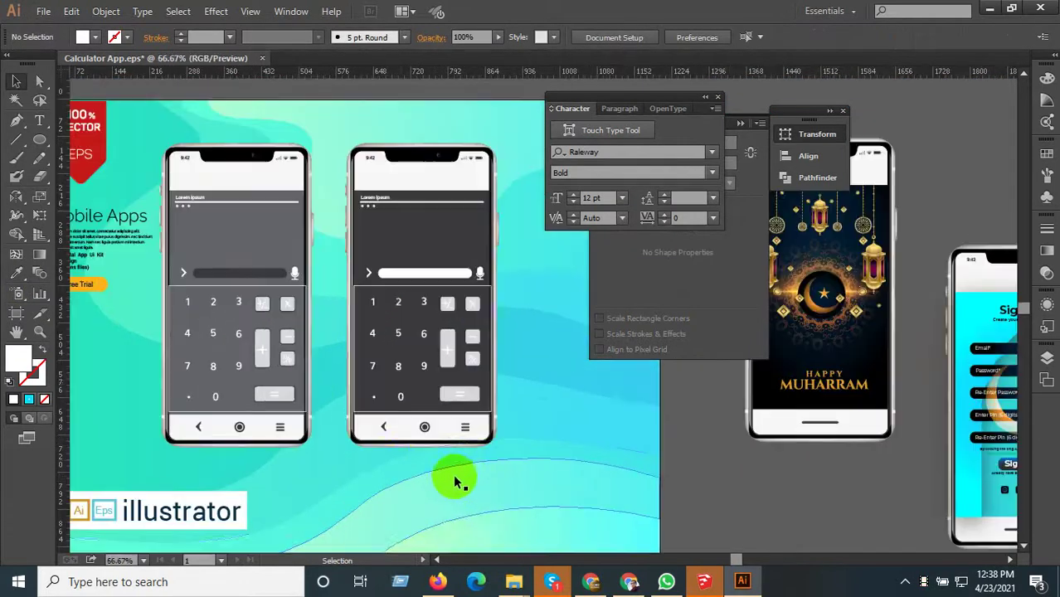
{"action": "scroll", "coordinate": [398, 467], "scroll_direction": "down", "scroll_amount": 1, "text": "alt"}
- Move the second phone mockup lower on the artboard
{"action": "left_click", "coordinate": [416, 416]}
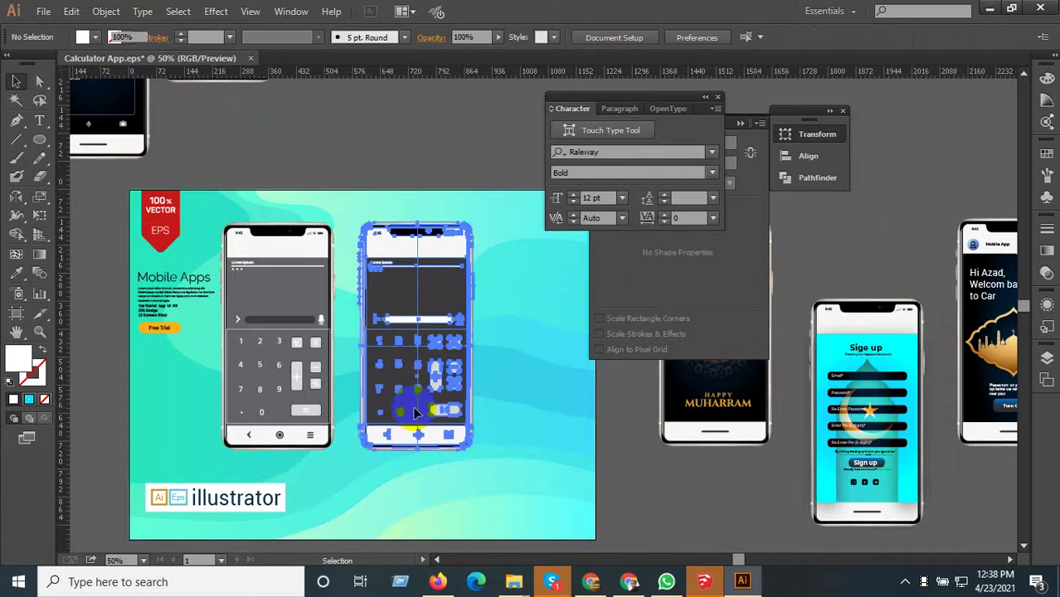
{"action": "scroll", "coordinate": [408, 415], "scroll_direction": "down", "scroll_amount": 1, "text": "alt"}
{"action": "scroll", "coordinate": [406, 415], "scroll_direction": "up", "scroll_amount": 1, "text": "alt"}
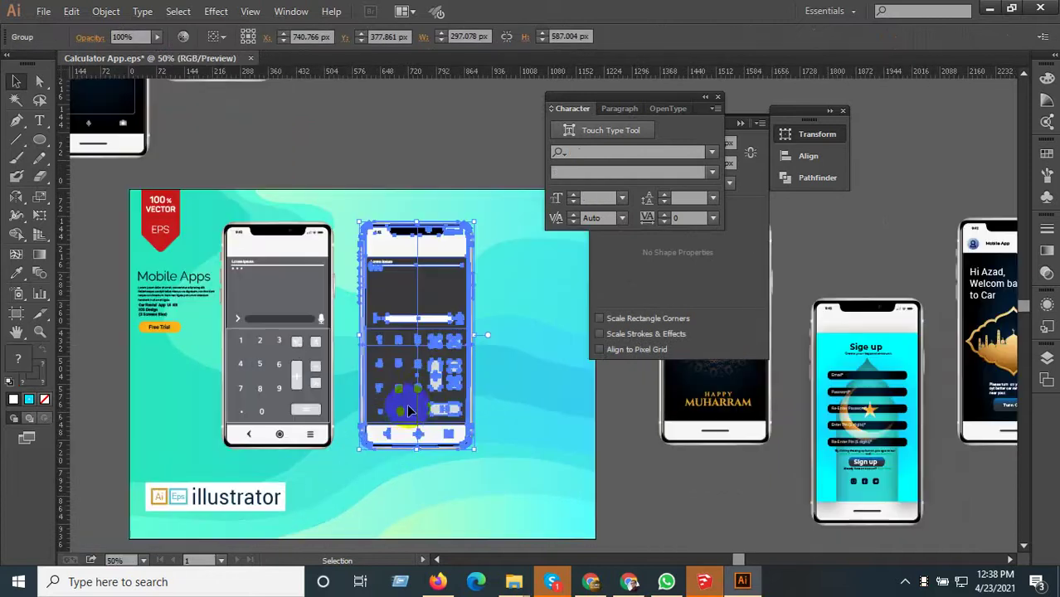
{"action": "left_click_drag", "start_coordinate": [406, 408], "coordinate": [407, 471]}
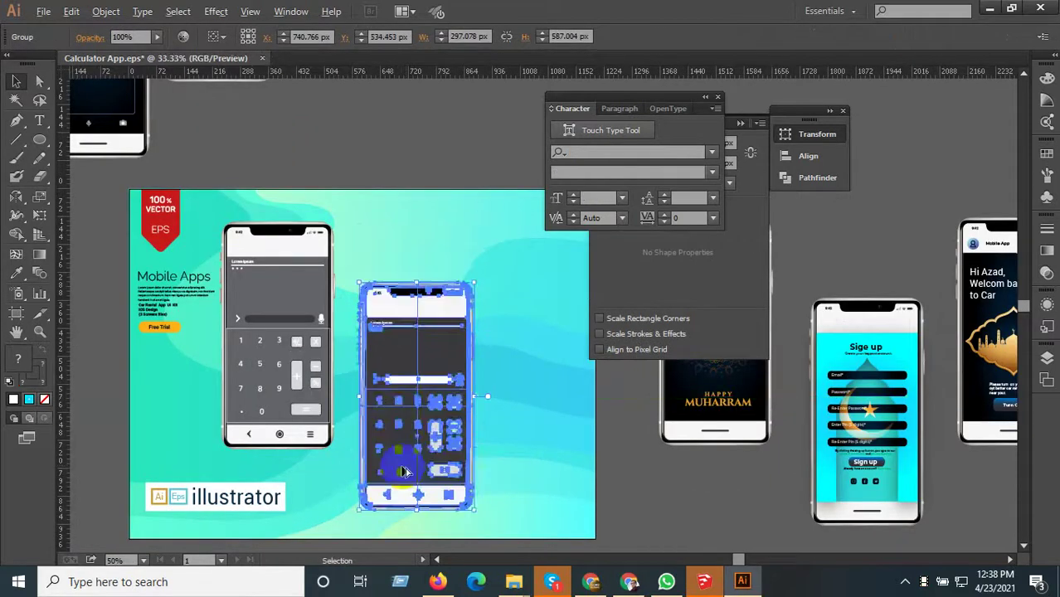
{"action": "scroll", "coordinate": [406, 455], "scroll_direction": "down", "scroll_amount": 1, "text": "alt"}
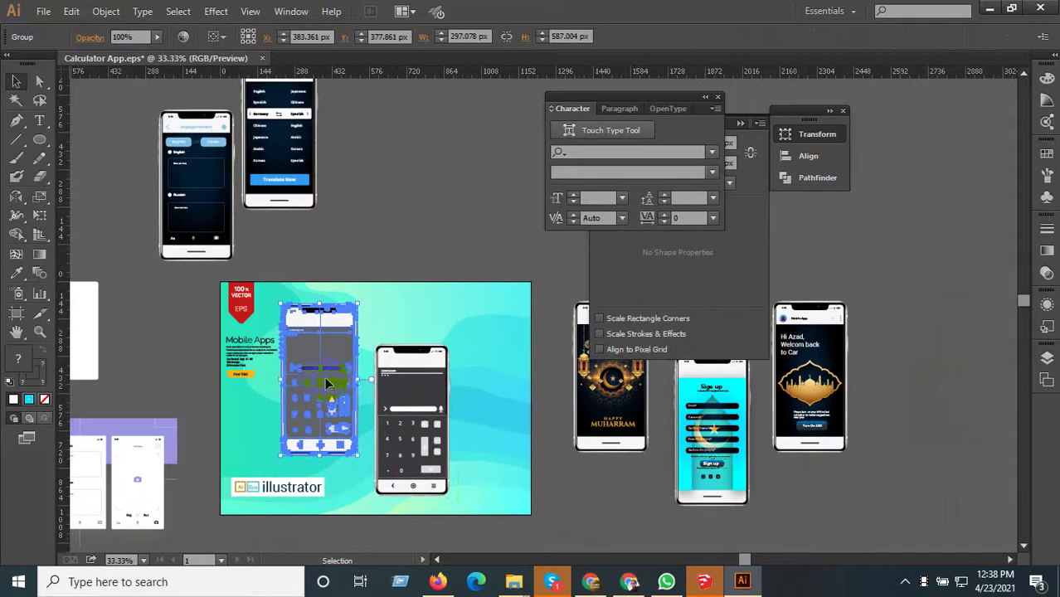
- Duplicate the phone as a third screen on the right and nudge it into place
{"action": "left_click_drag", "start_coordinate": [325, 376], "coordinate": [514, 386]}
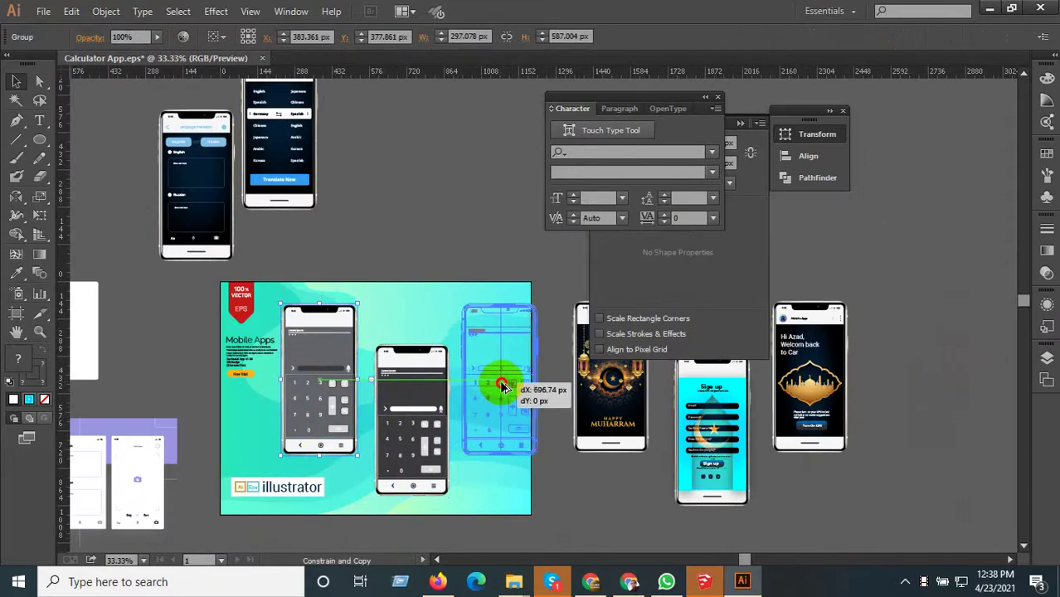
{"action": "left_click_drag", "start_coordinate": [505, 385], "coordinate": [507, 386]}
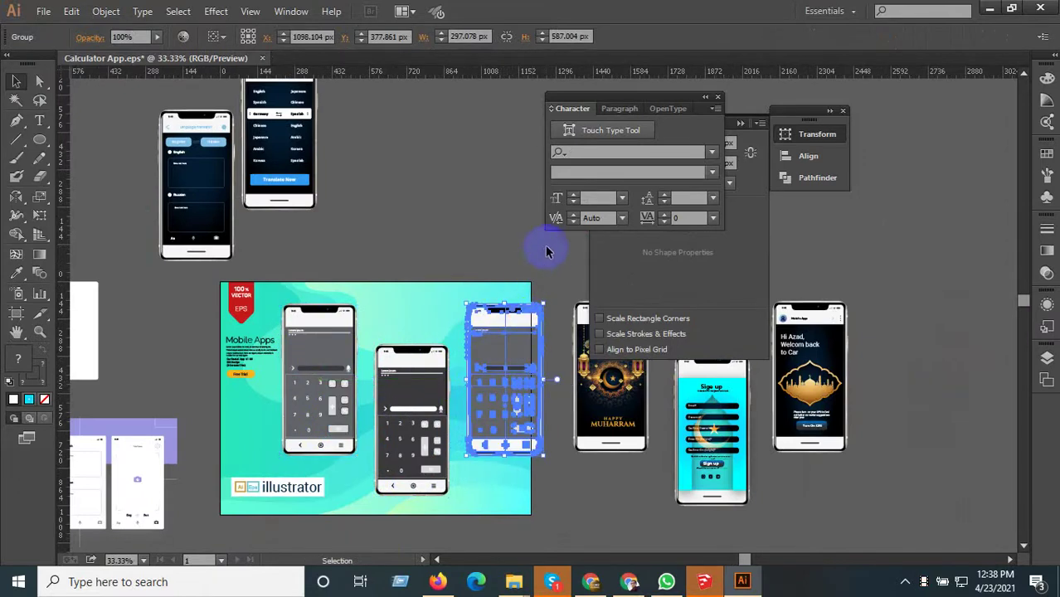
{"action": "scroll", "coordinate": [503, 359], "scroll_direction": "up", "scroll_amount": 2}
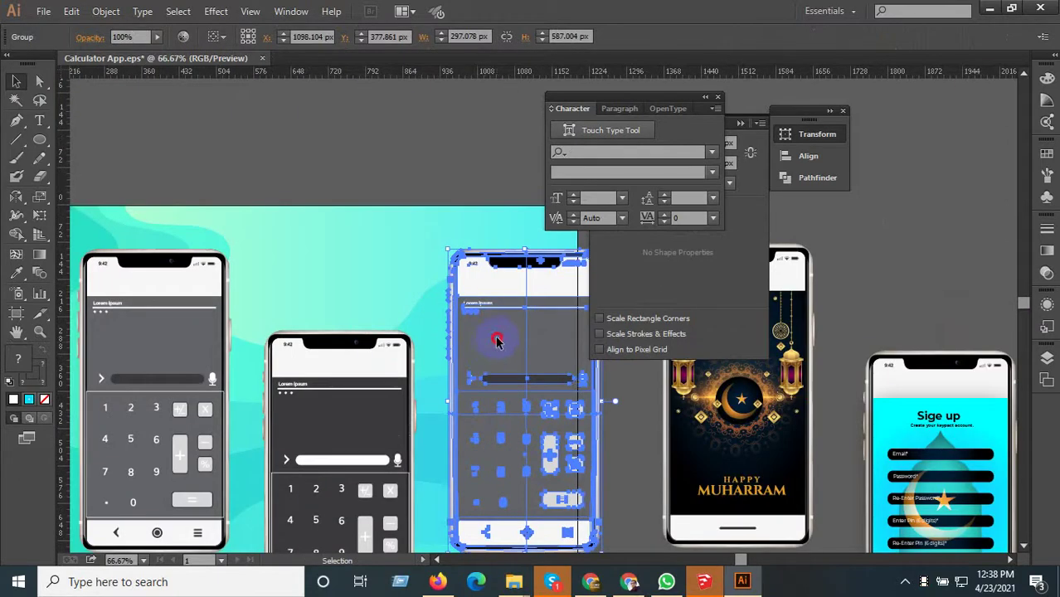
{"action": "left_click_drag", "start_coordinate": [497, 341], "coordinate": [495, 341]}
{"action": "scroll", "coordinate": [465, 362], "scroll_direction": "down", "scroll_amount": 2}
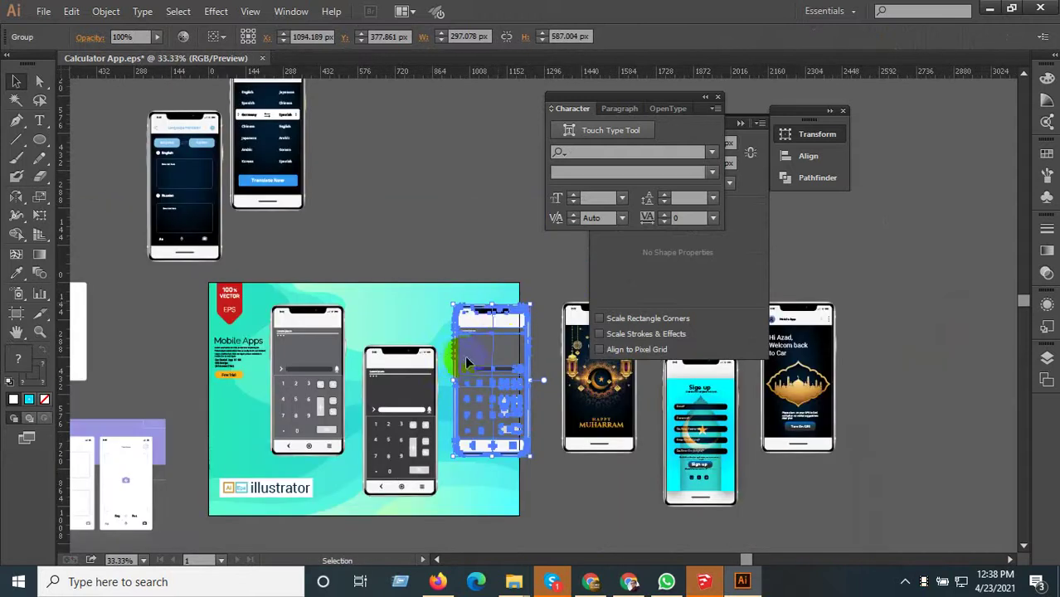
{"action": "left_click", "coordinate": [529, 258]}
{"action": "scroll", "coordinate": [527, 365], "scroll_direction": "up", "scroll_amount": 2}
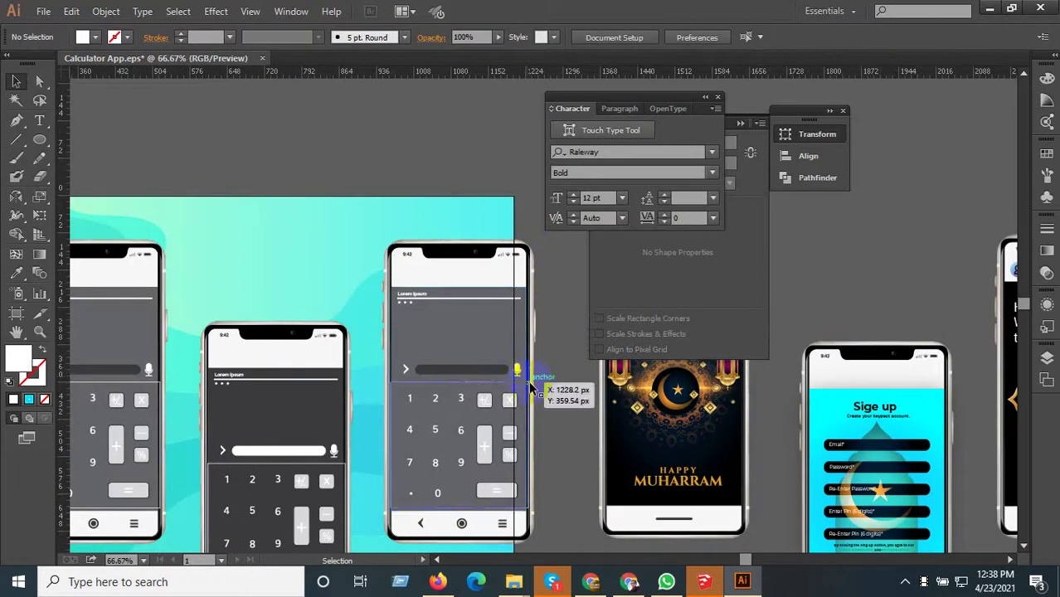
{"action": "scroll", "coordinate": [448, 374], "scroll_direction": "down", "scroll_amount": 2}
{"action": "left_click_drag", "start_coordinate": [490, 442], "coordinate": [427, 471]}
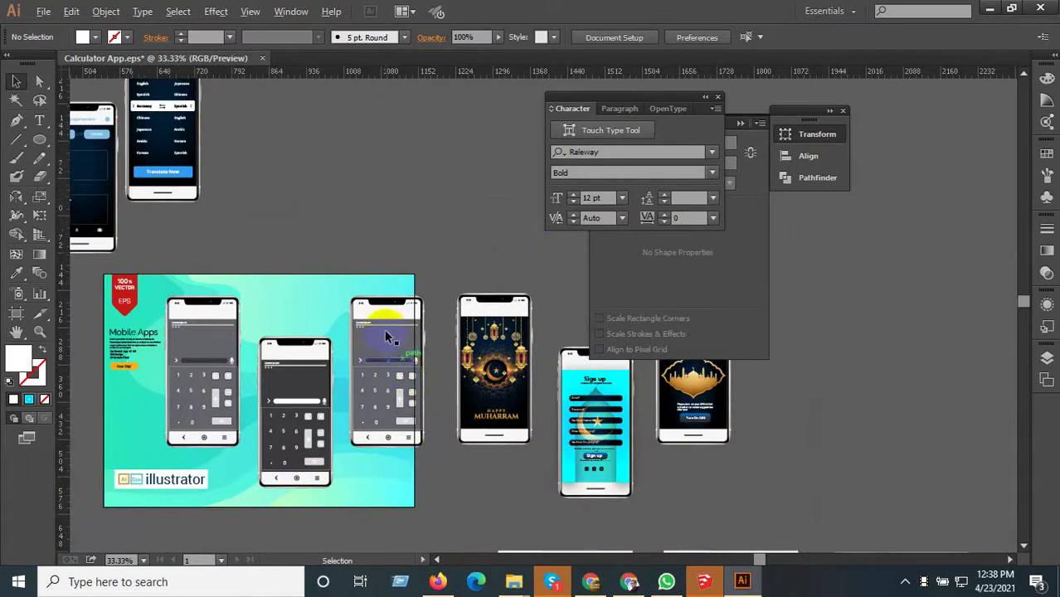
{"action": "scroll", "coordinate": [385, 328], "scroll_direction": "up", "scroll_amount": 2}
- Eyedrop the Happy Muharram mockup's dark navy onto the third calculator phone's screen
{"action": "left_click", "coordinate": [388, 353]}
{"action": "double_click", "coordinate": [387, 353]}
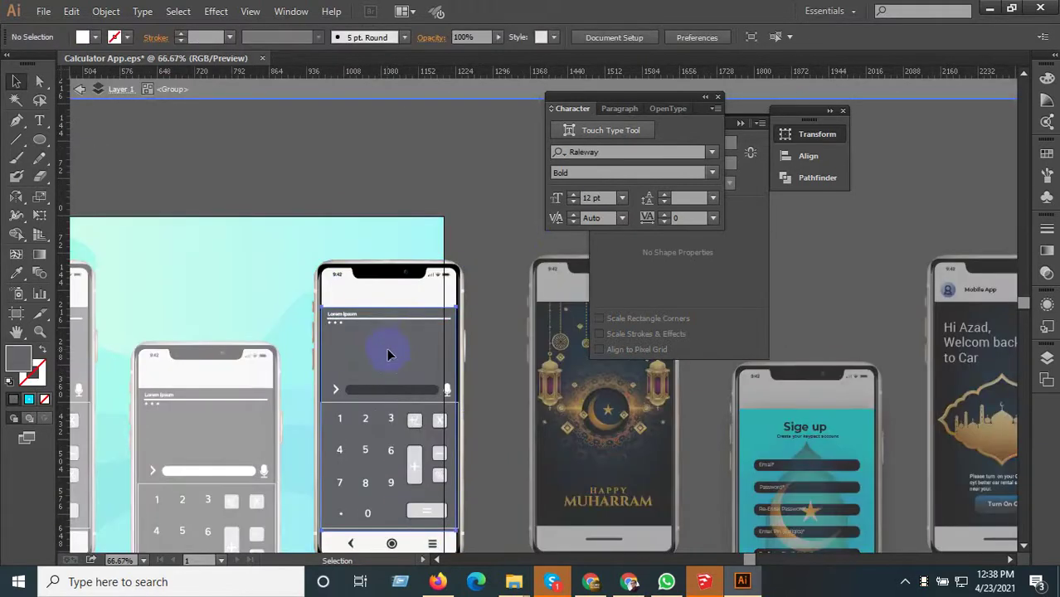
{"action": "left_click", "coordinate": [16, 274]}
{"action": "left_click", "coordinate": [674, 470]}
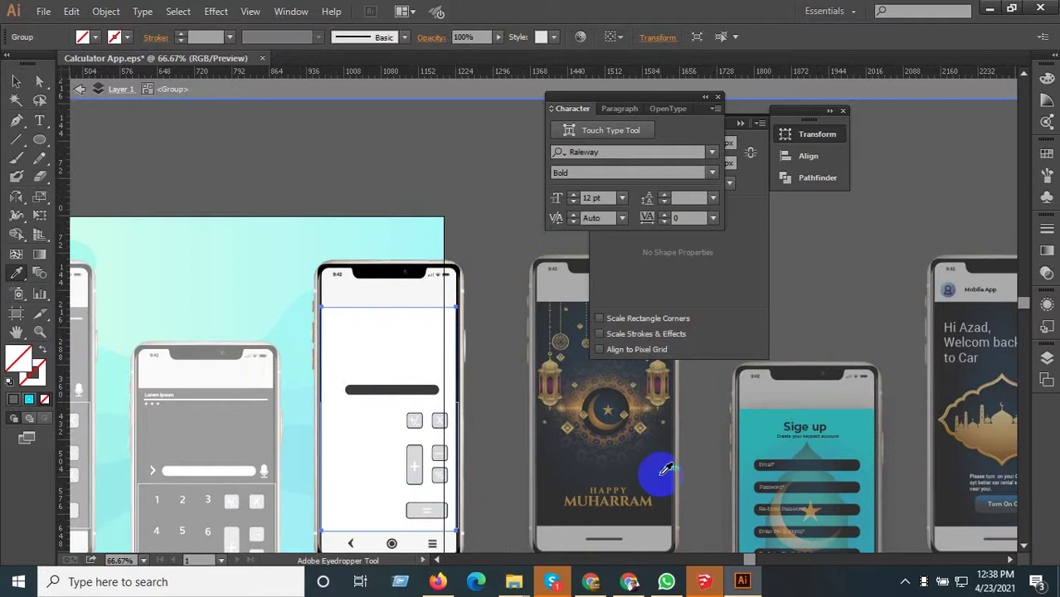
{"action": "key", "text": "Escape"}
{"action": "left_click", "coordinate": [666, 485]}
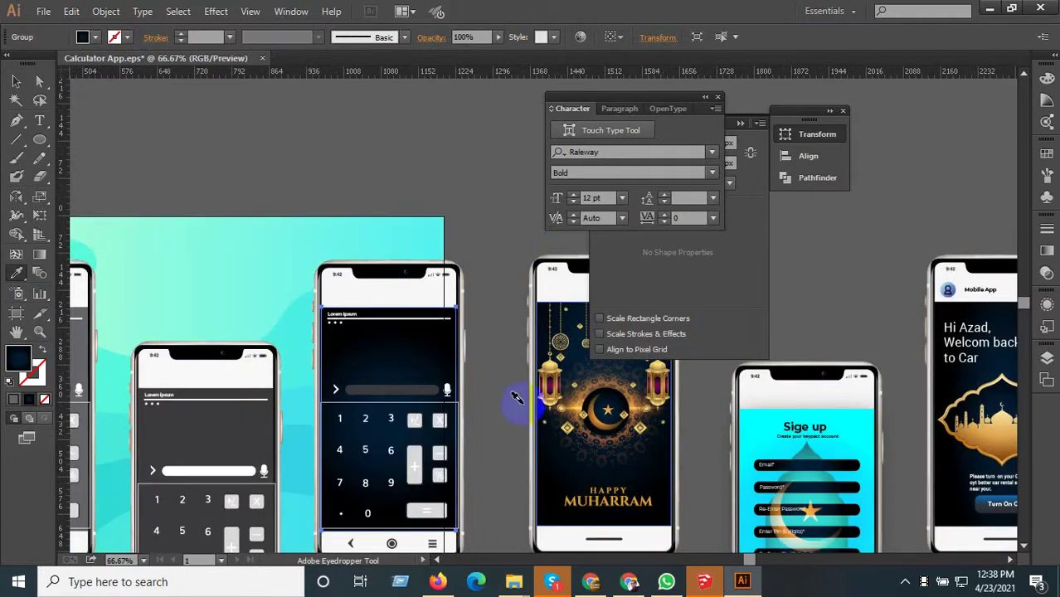
{"action": "scroll", "coordinate": [516, 400], "scroll_direction": "down", "scroll_amount": 2}
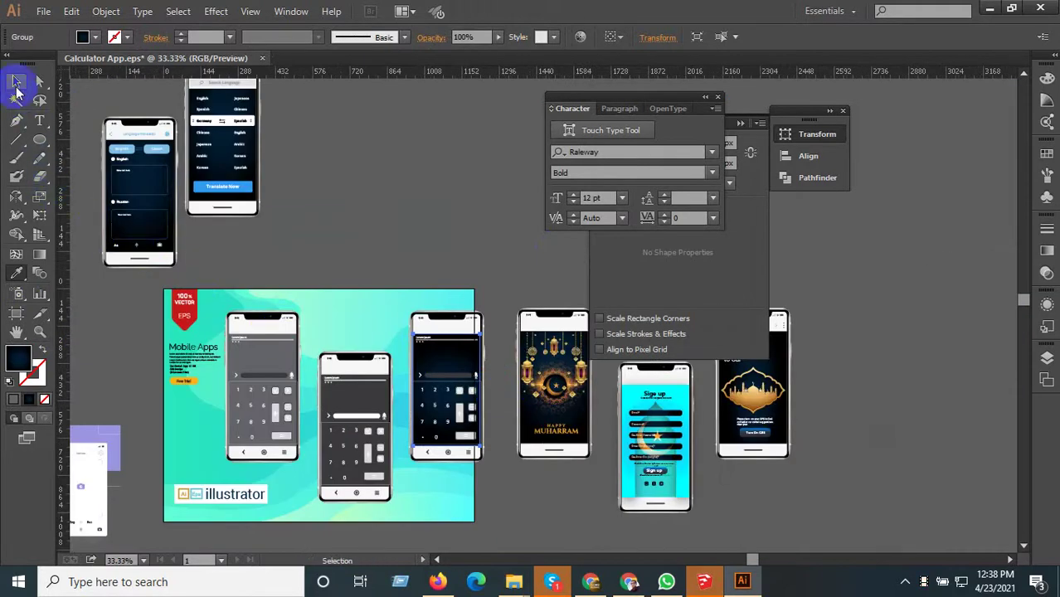
- Zoom out to the lower calculator images and drag the small yellow-key one toward the mockup
{"action": "scroll", "coordinate": [448, 455], "scroll_direction": "up", "scroll_amount": 1}
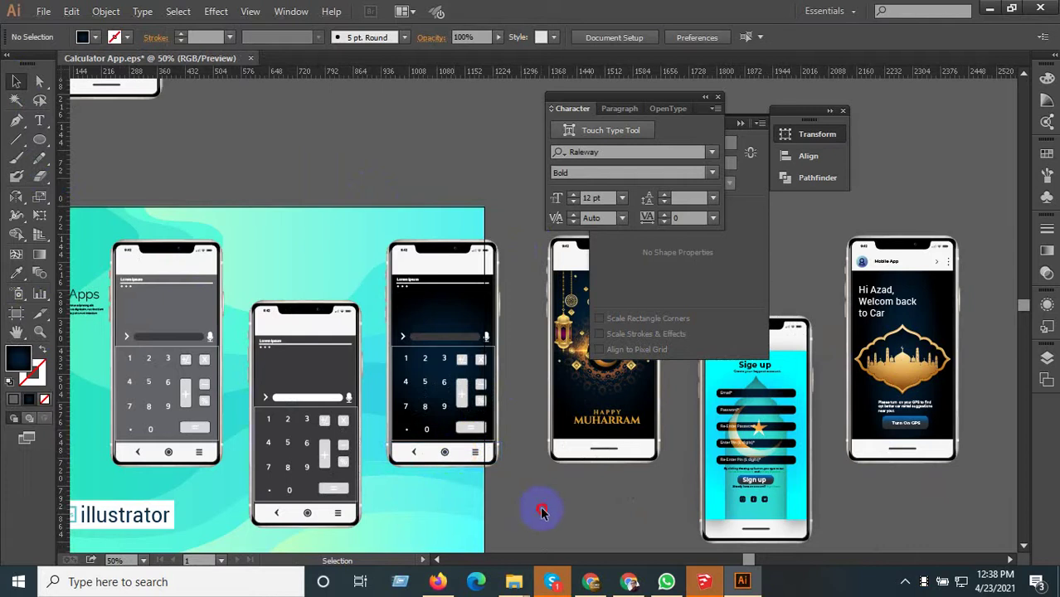
{"action": "scroll", "coordinate": [567, 506], "scroll_direction": "down", "scroll_amount": 1}
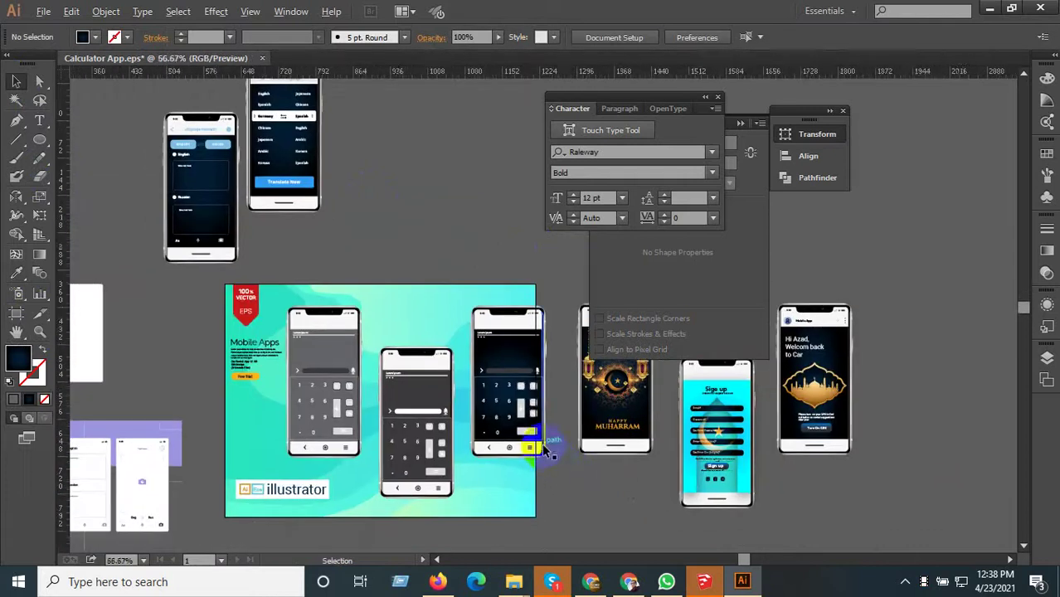
{"action": "scroll", "coordinate": [539, 448], "scroll_direction": "up", "scroll_amount": 2}
{"action": "scroll", "coordinate": [544, 453], "scroll_direction": "down", "scroll_amount": 1}
{"action": "scroll", "coordinate": [474, 372], "scroll_direction": "down", "scroll_amount": 2}
{"action": "scroll", "coordinate": [463, 359], "scroll_direction": "down", "scroll_amount": 2}
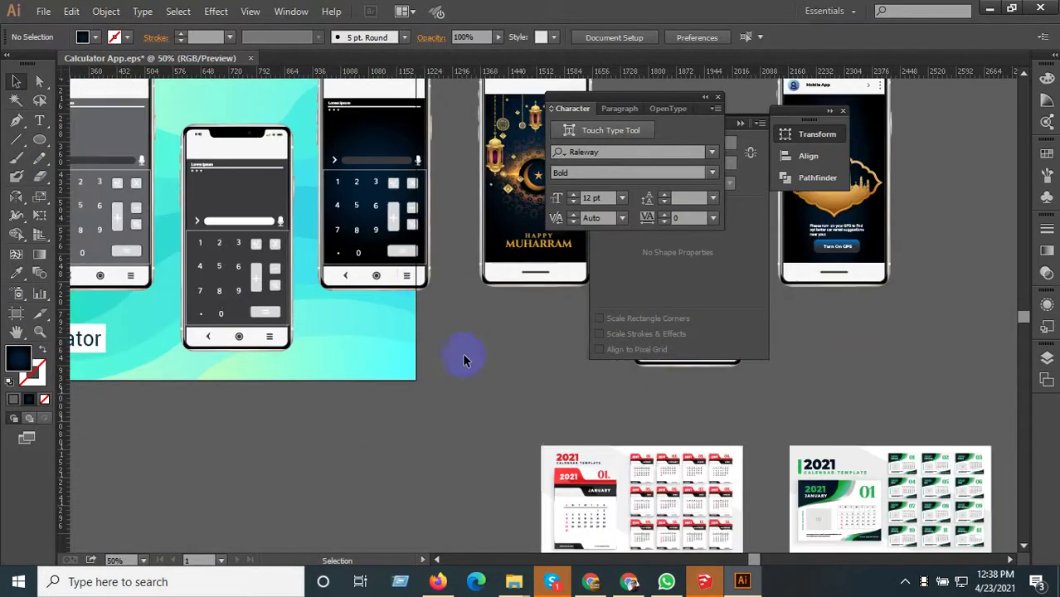
{"action": "scroll", "coordinate": [482, 431], "scroll_direction": "down", "scroll_amount": 2}
{"action": "left_click_drag", "start_coordinate": [480, 450], "coordinate": [481, 418]}
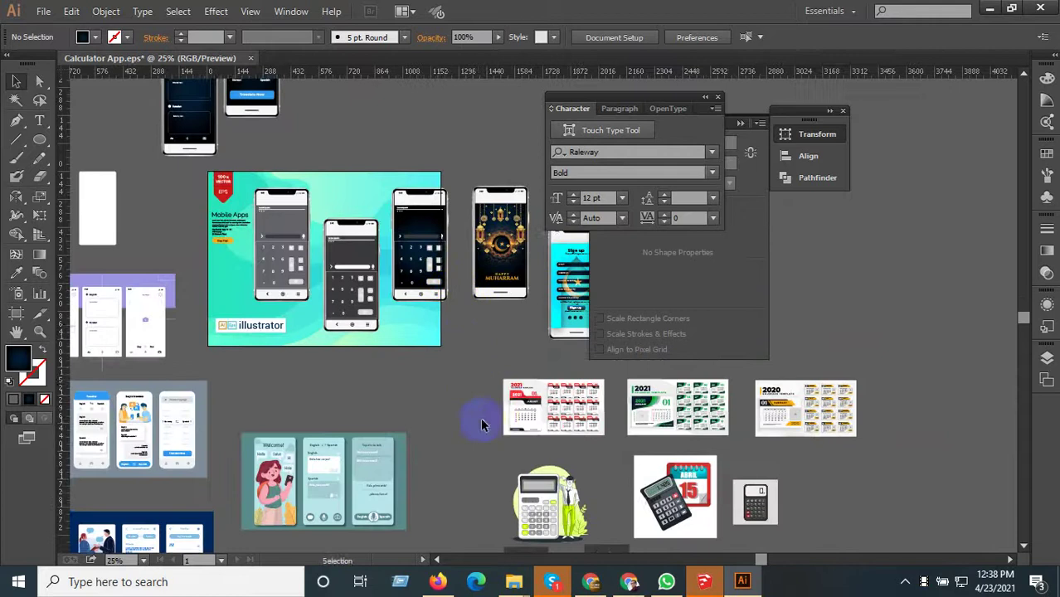
{"action": "mouse_move", "coordinate": [497, 471]}
{"action": "left_mouse_down"}
{"action": "mouse_move", "coordinate": [457, 343]}
{"action": "mouse_move", "coordinate": [440, 188]}
{"action": "mouse_move", "coordinate": [437, 200]}
{"action": "left_mouse_up"}
- Raise the reference image beside the dark navy phone and select the dark calculator artwork
{"action": "scroll", "coordinate": [432, 374], "scroll_direction": "up", "scroll_amount": 5}
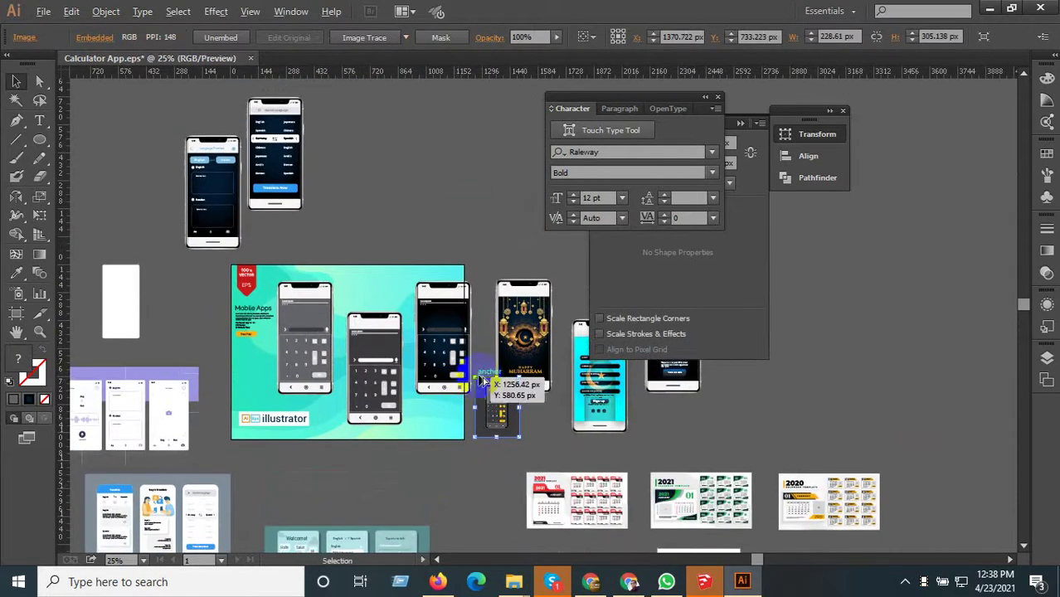
{"action": "scroll", "coordinate": [485, 390], "scroll_direction": "up", "scroll_amount": 3}
{"action": "left_click_drag", "start_coordinate": [516, 437], "coordinate": [525, 273]}
{"action": "scroll", "coordinate": [479, 407], "scroll_direction": "up", "scroll_amount": 2}
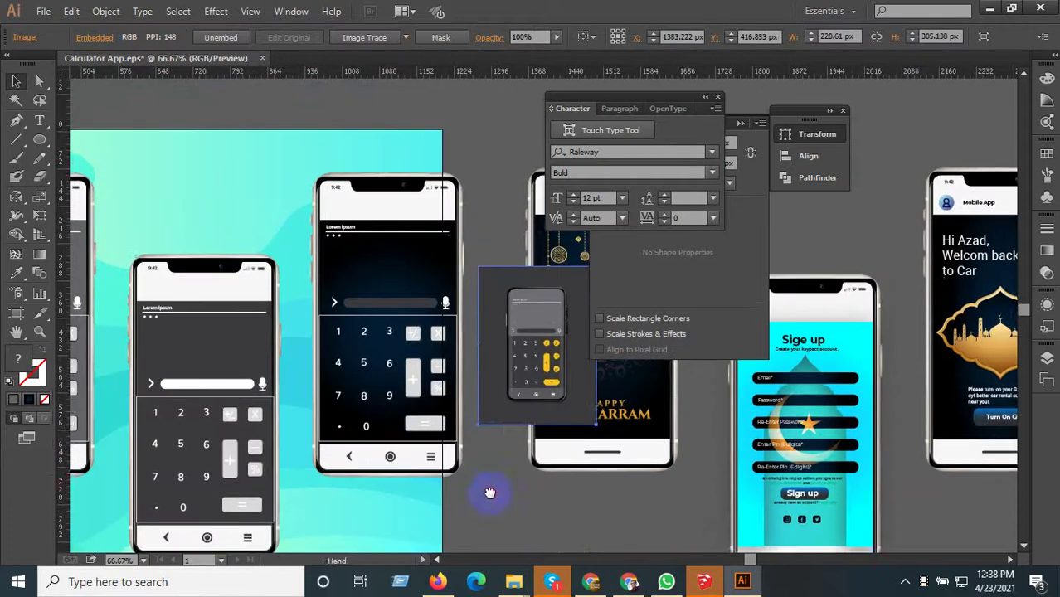
{"action": "scroll", "coordinate": [479, 407], "scroll_direction": "up", "scroll_amount": 2}
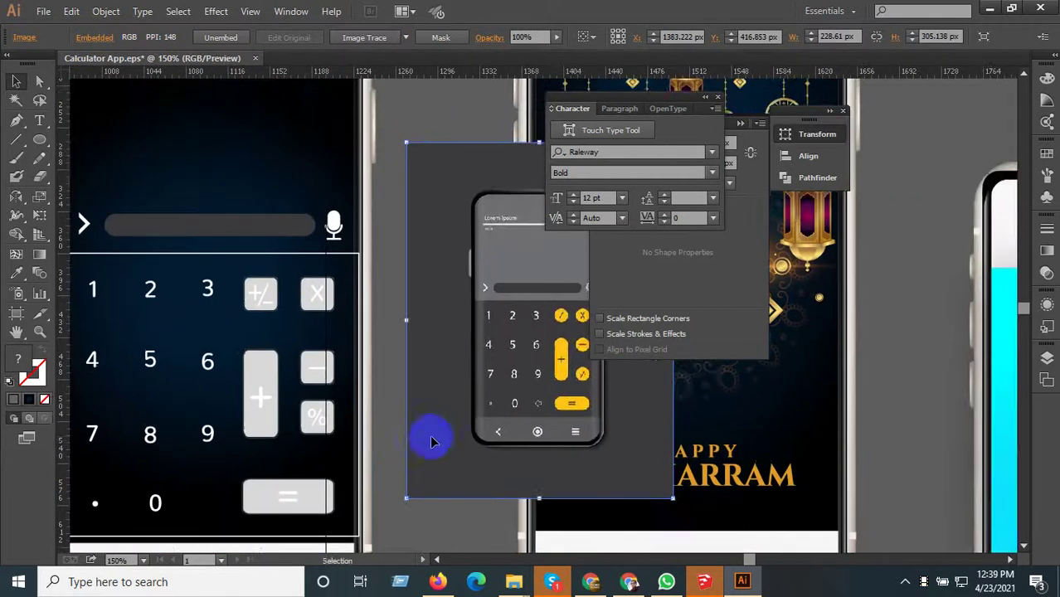
{"action": "left_click", "coordinate": [269, 368]}
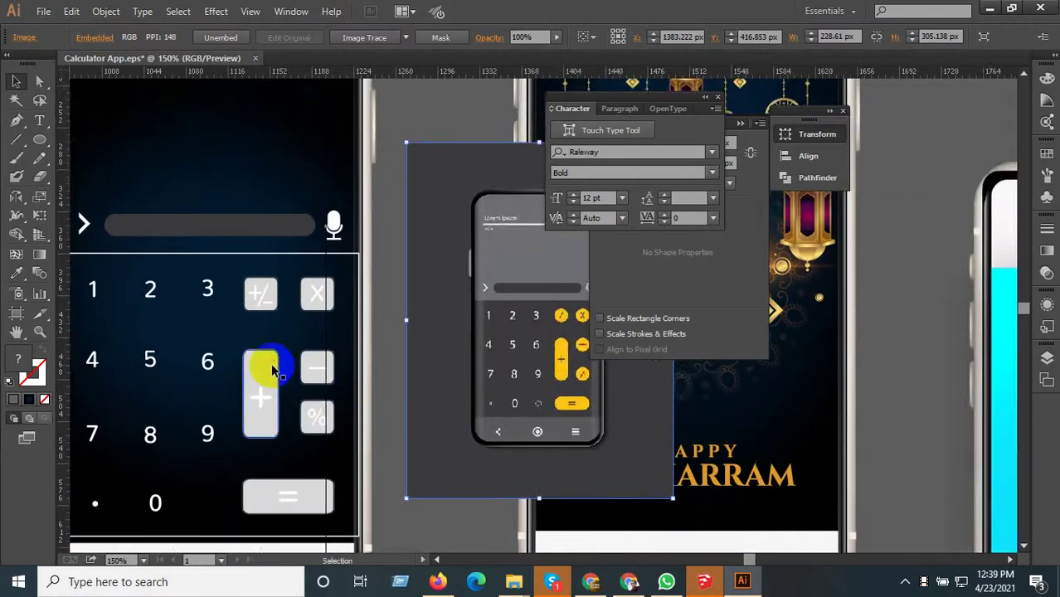
- Enter the dark calculator's keypad group and select the +/− key, undoing an accidental move
{"action": "double_click", "coordinate": [273, 368]}
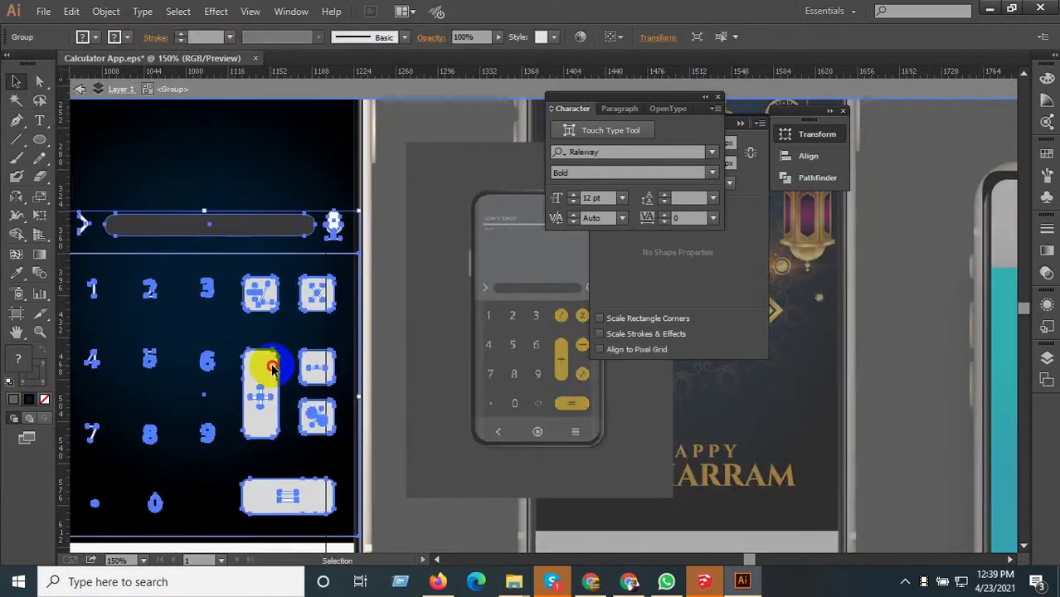
{"action": "double_click", "coordinate": [272, 369]}
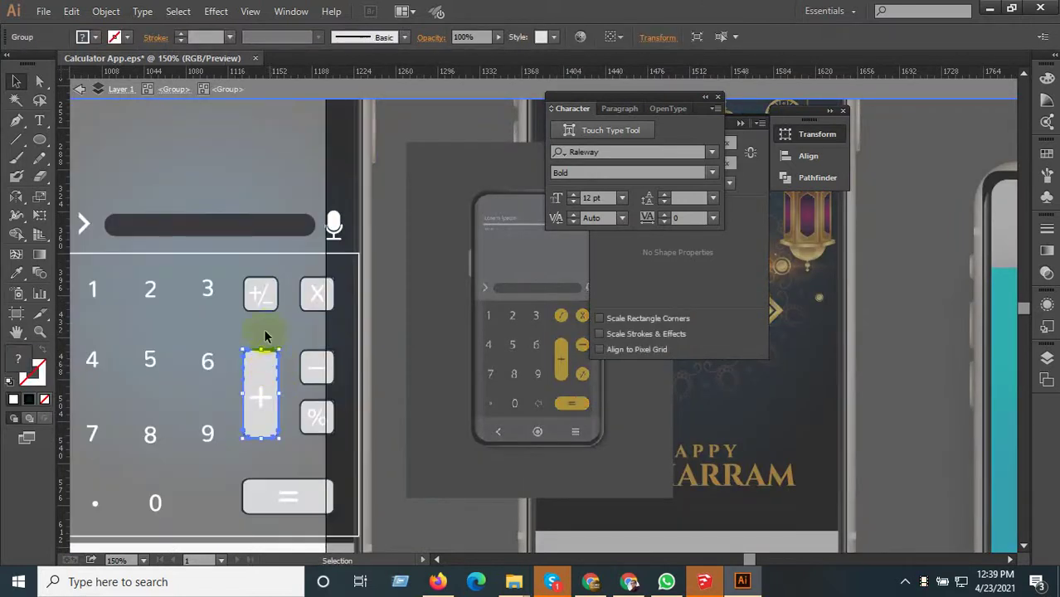
{"action": "left_click", "coordinate": [274, 297], "text": "shift"}
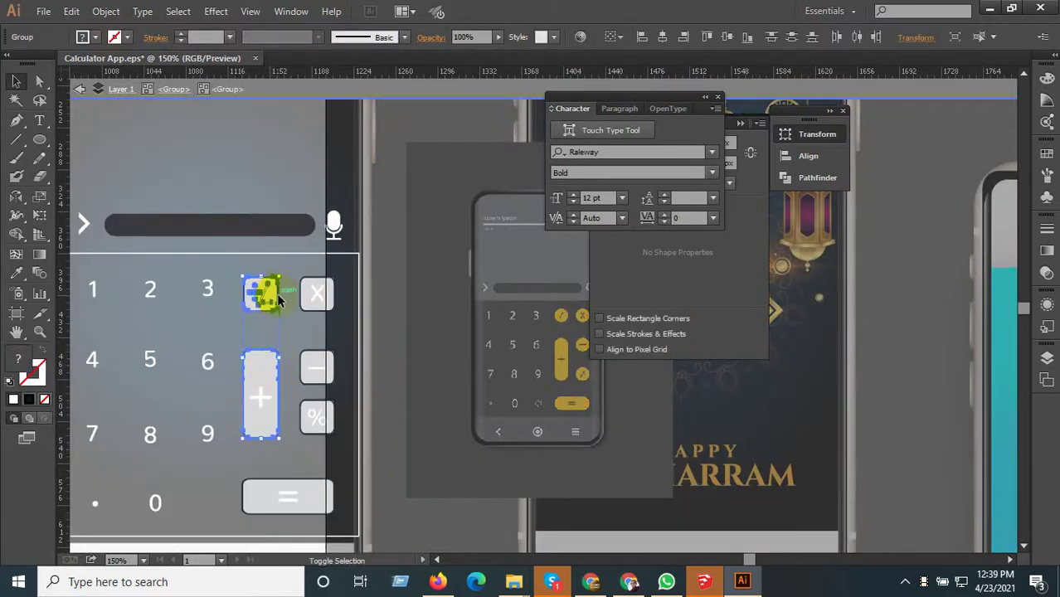
{"action": "left_click_drag", "start_coordinate": [261, 292], "coordinate": [264, 293]}
{"action": "right_click", "coordinate": [269, 289]}
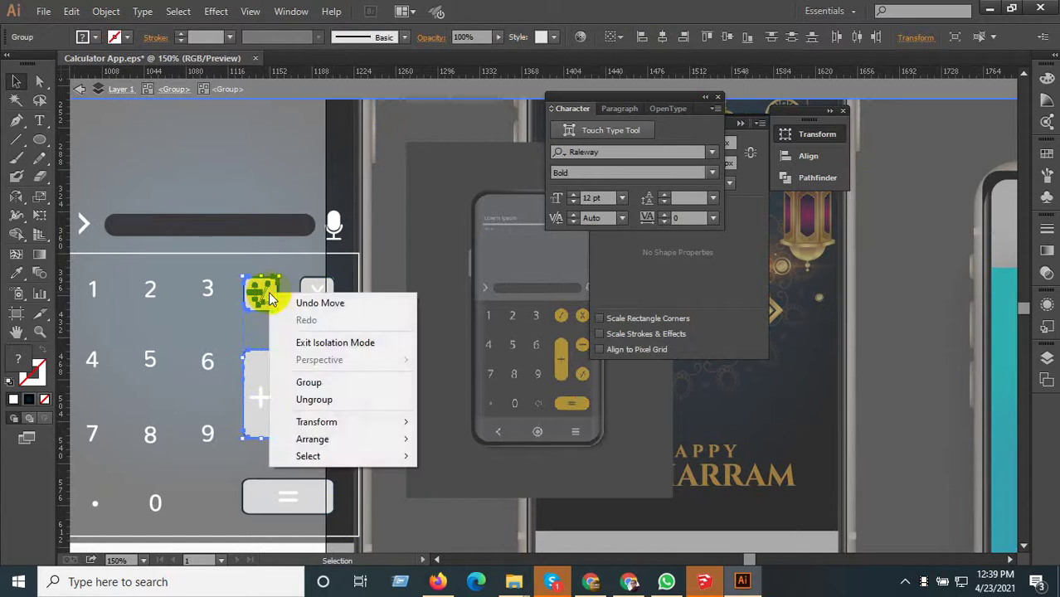
{"action": "left_click", "coordinate": [260, 292]}
{"action": "right_click", "coordinate": [269, 290]}
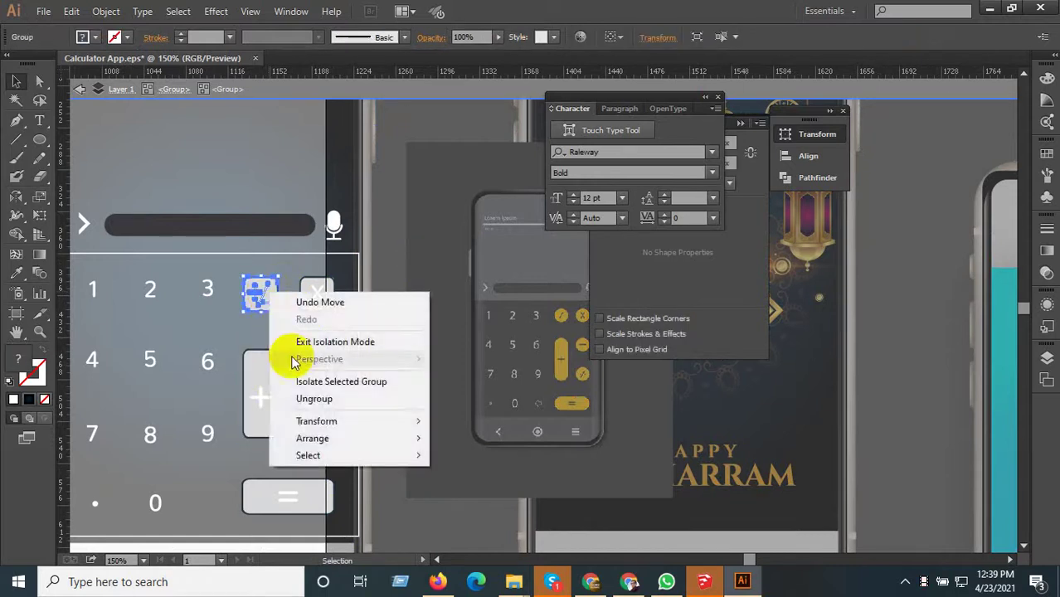
{"action": "left_click", "coordinate": [316, 399]}
{"action": "left_click_drag", "start_coordinate": [260, 292], "coordinate": [316, 292]}
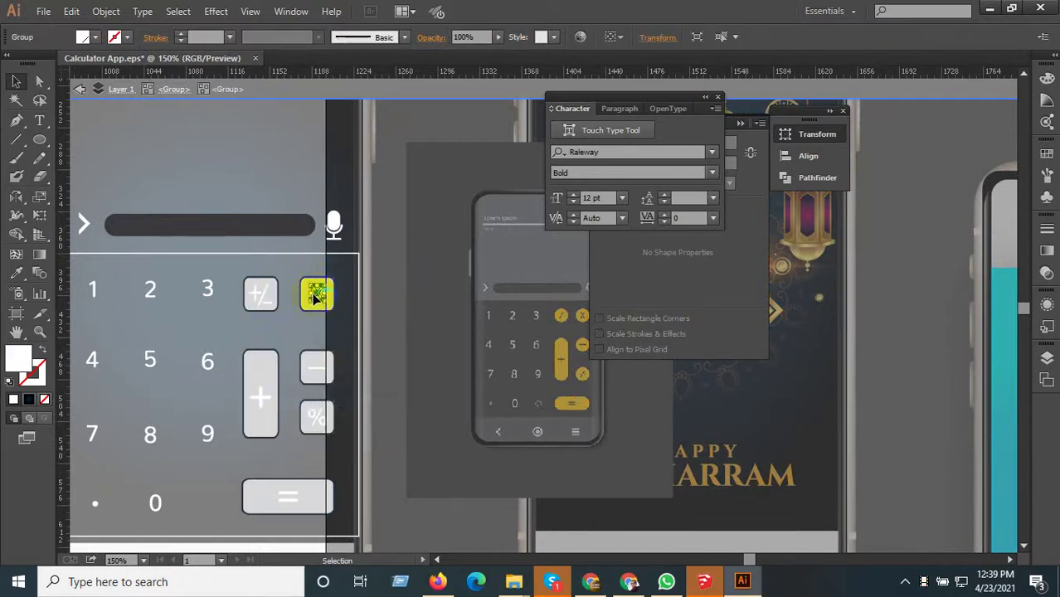
- Select the −, tall +, +/− and × operator keys together, with the Eyedropper ready
{"action": "scroll", "coordinate": [284, 307], "scroll_direction": "up", "scroll_amount": 1}
{"action": "scroll", "coordinate": [315, 332], "scroll_direction": "down", "scroll_amount": 1}
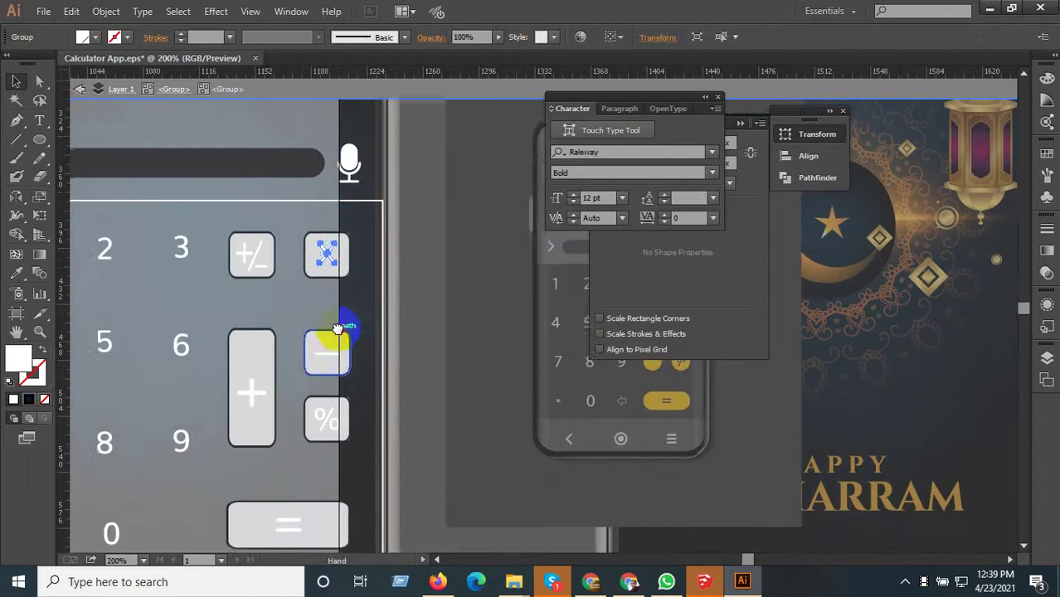
{"action": "left_click", "coordinate": [318, 365]}
{"action": "left_click", "coordinate": [245, 417]}
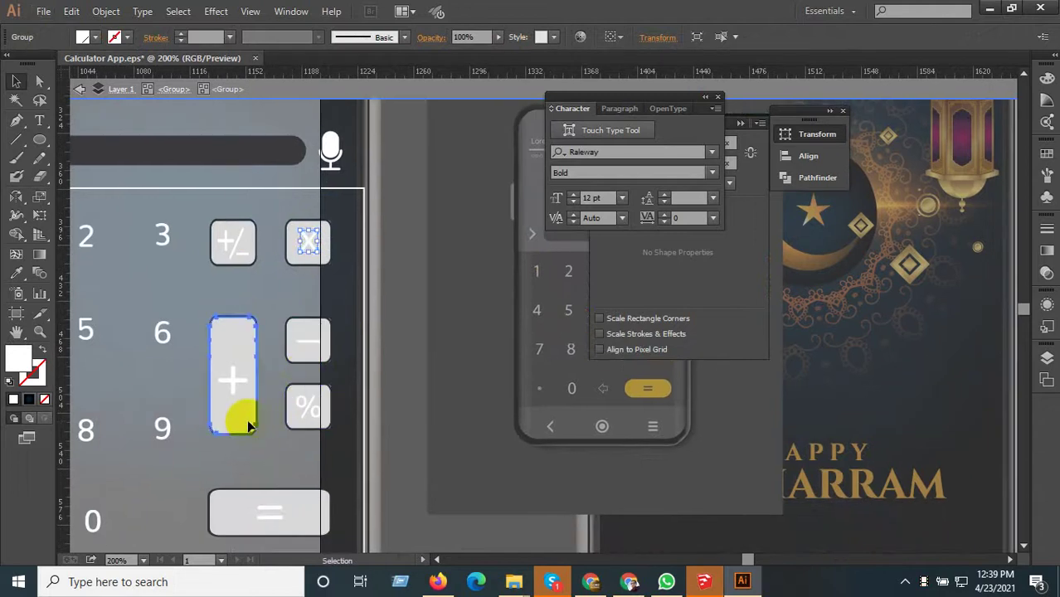
{"action": "left_click", "coordinate": [241, 242], "text": "shift"}
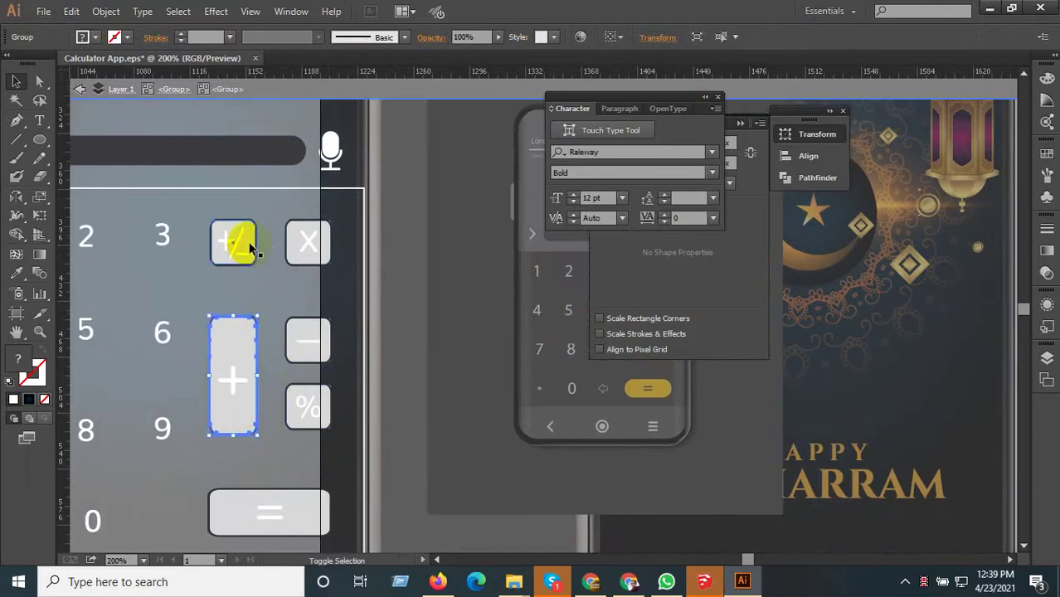
{"action": "left_click", "coordinate": [300, 252], "text": "shift"}
{"action": "left_click", "coordinate": [312, 358], "text": "shift"}
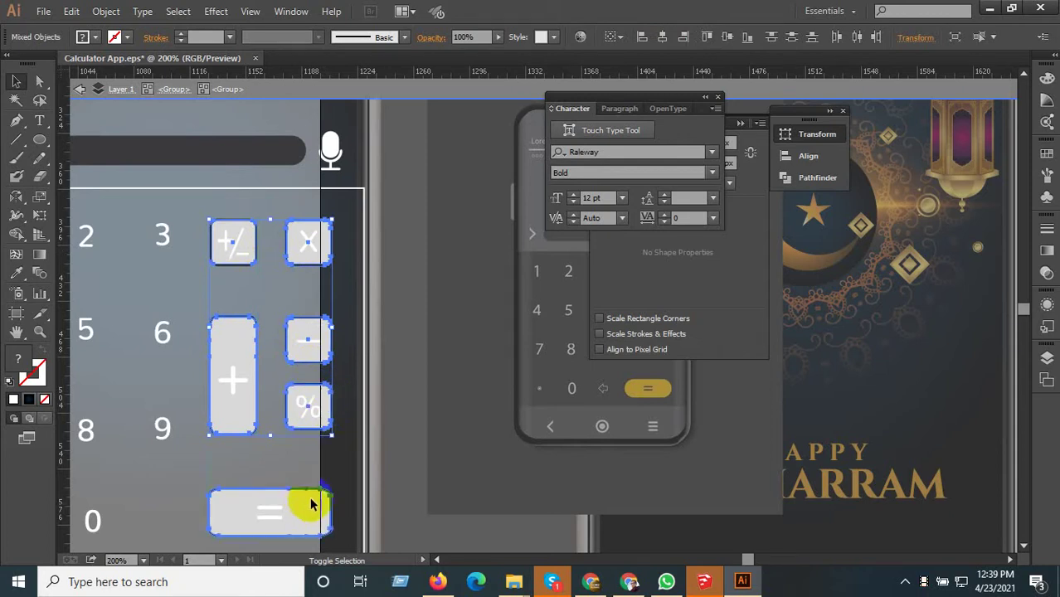
{"action": "left_click", "coordinate": [16, 273]}
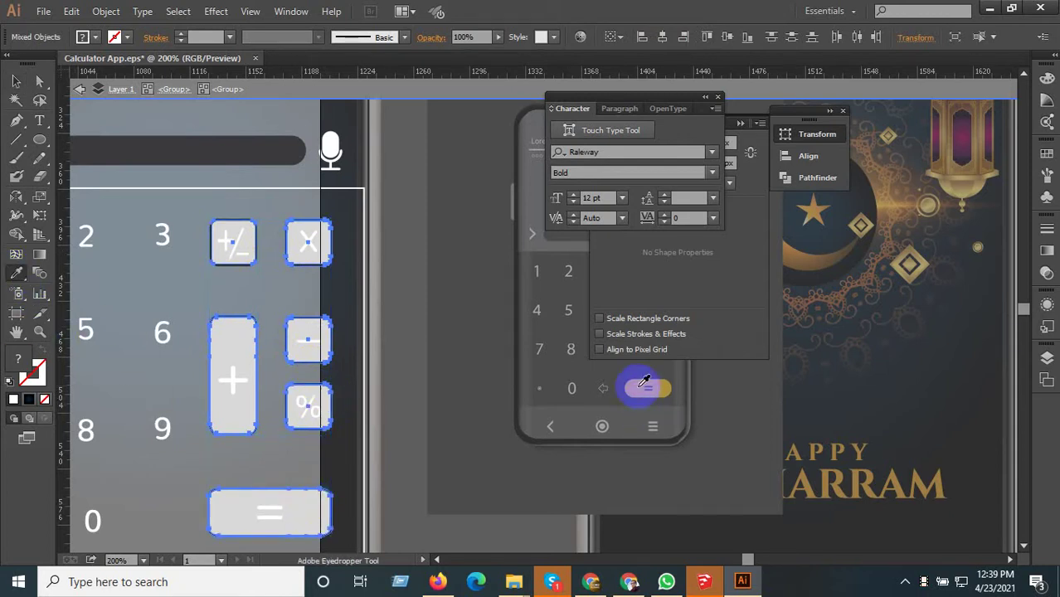
- Try sampling the reference yellow onto the keys, then undo back to grey
{"action": "left_click", "coordinate": [644, 384]}
{"action": "scroll", "coordinate": [448, 419], "scroll_direction": "down", "scroll_amount": 1}
{"action": "scroll", "coordinate": [452, 417], "scroll_direction": "down", "scroll_amount": 1}
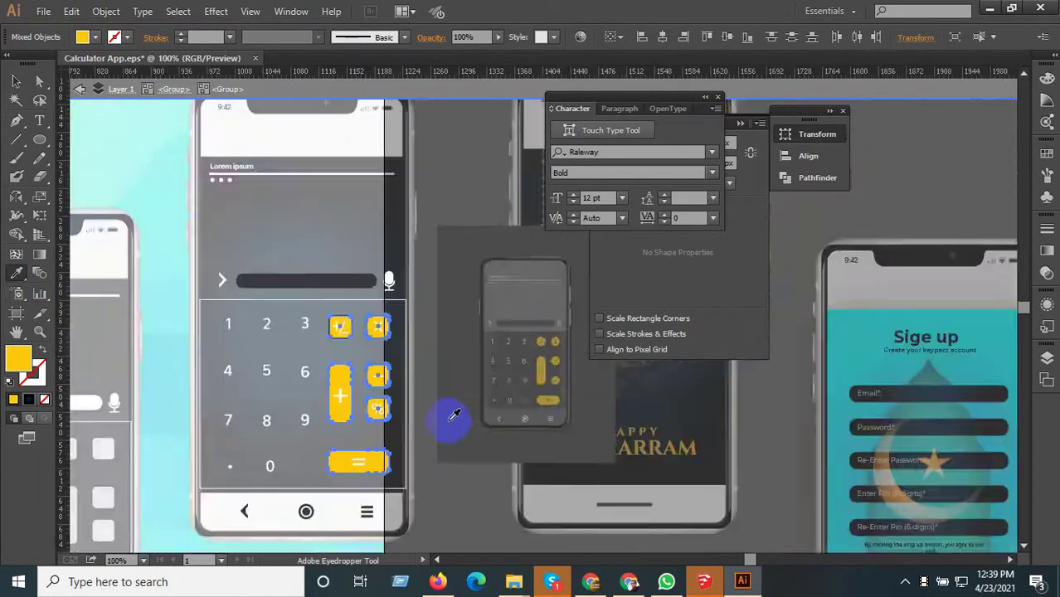
{"action": "scroll", "coordinate": [453, 416], "scroll_direction": "up", "scroll_amount": 3}
{"action": "key", "text": "ctrl+z"}
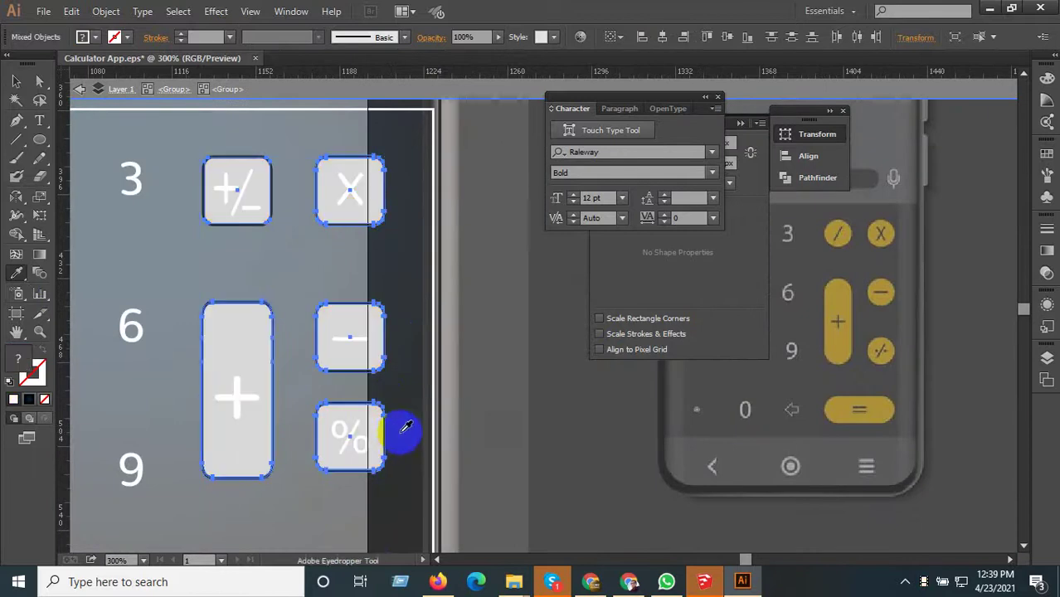
- Select the − and tall + buttons inside the keypad group, then deselect
{"action": "left_click", "coordinate": [249, 201]}
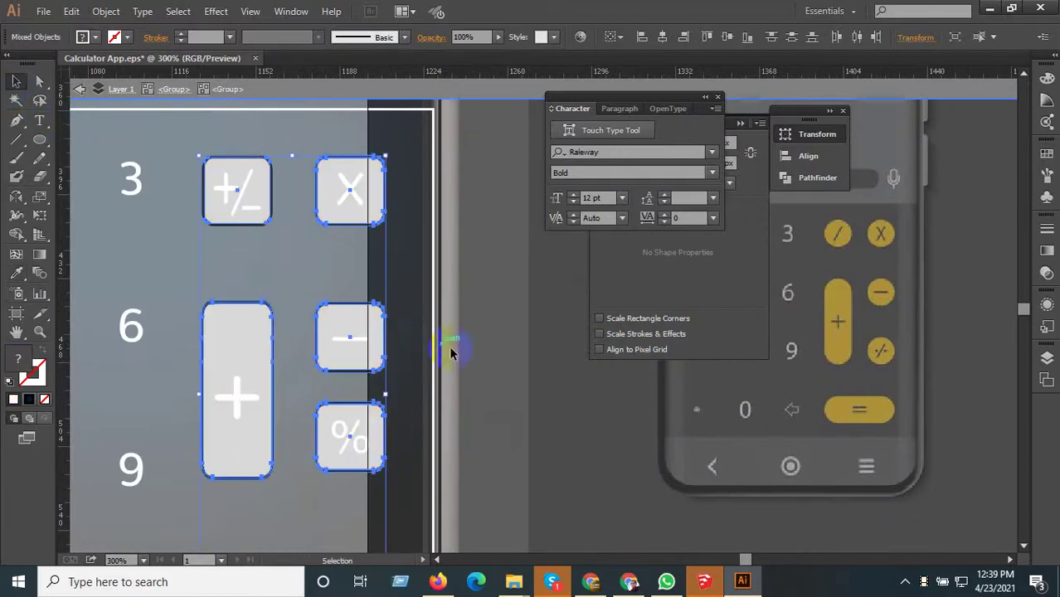
{"action": "right_click", "coordinate": [362, 329]}
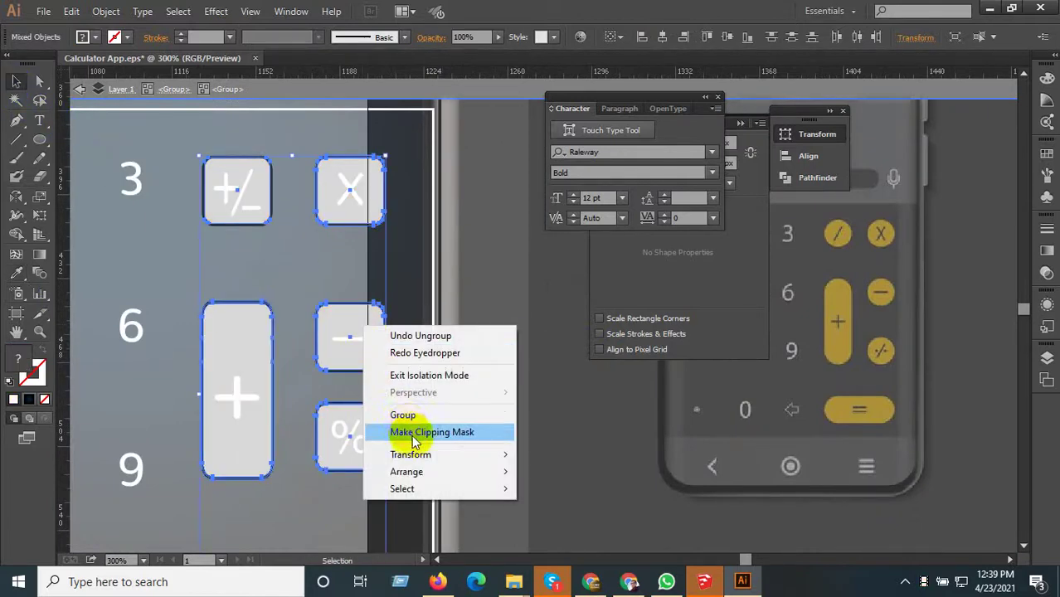
{"action": "left_click", "coordinate": [567, 439]}
{"action": "left_click", "coordinate": [342, 329]}
{"action": "left_click", "coordinate": [256, 318], "text": "shift"}
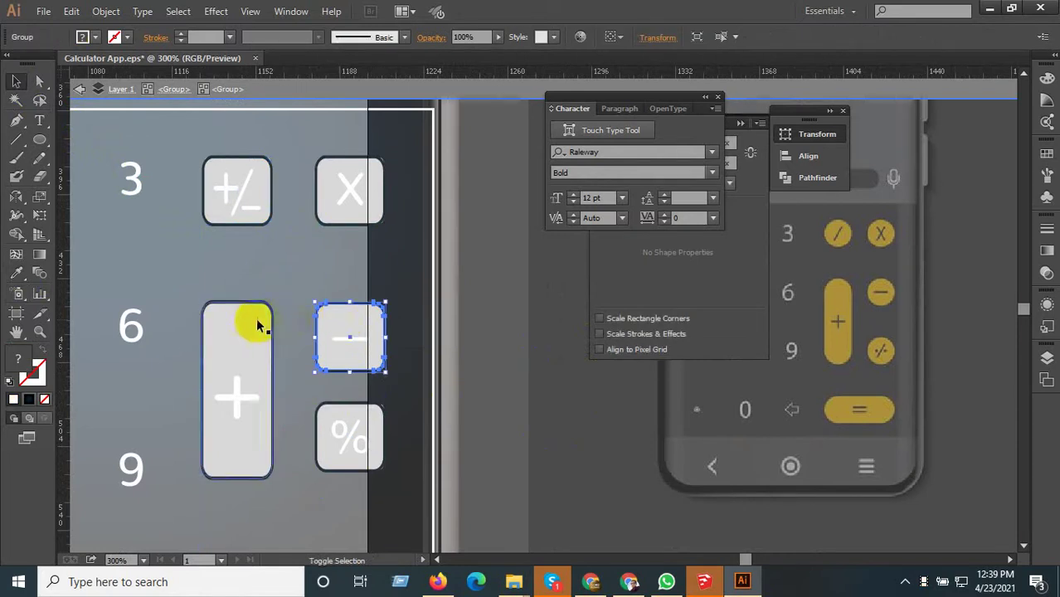
{"action": "left_click", "coordinate": [575, 360]}
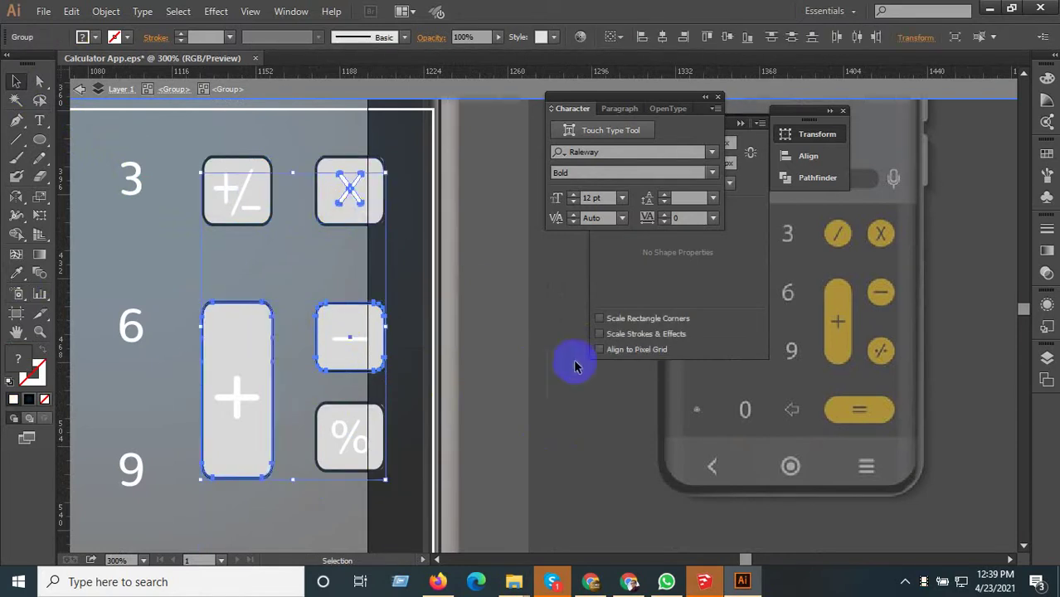
- Select the ×, tall +, − and = buttons and ungroup them
{"action": "left_click", "coordinate": [315, 203]}
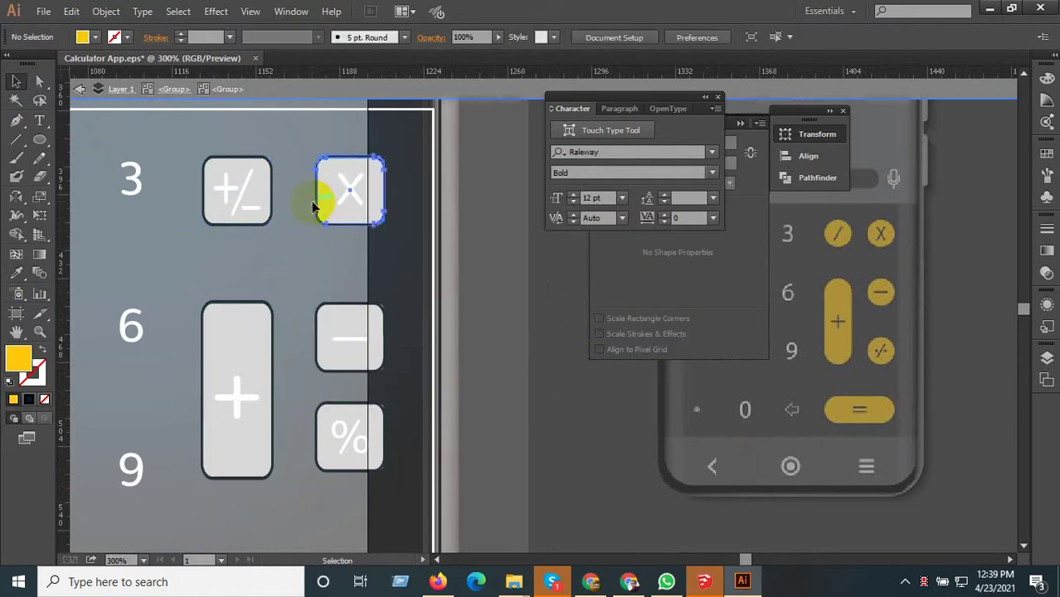
{"action": "left_click", "coordinate": [263, 331], "text": "shift"}
{"action": "left_click", "coordinate": [332, 338], "text": "shift"}
{"action": "scroll", "coordinate": [340, 348], "scroll_direction": "down", "scroll_amount": 2}
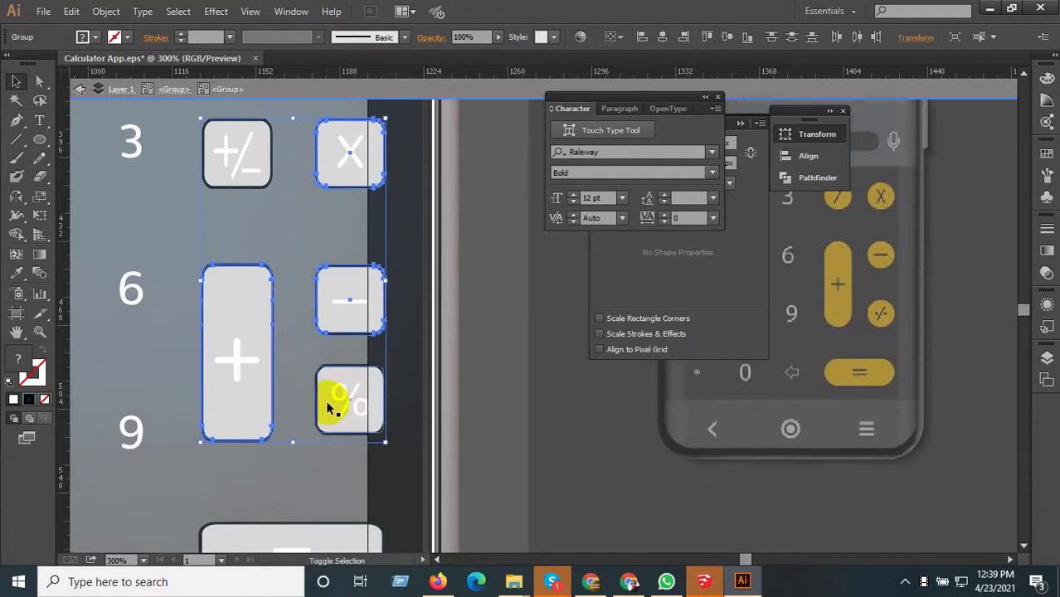
{"action": "scroll", "coordinate": [332, 423], "scroll_direction": "down", "scroll_amount": 4}
{"action": "left_click", "coordinate": [332, 467], "text": "shift"}
{"action": "right_click", "coordinate": [332, 467]}
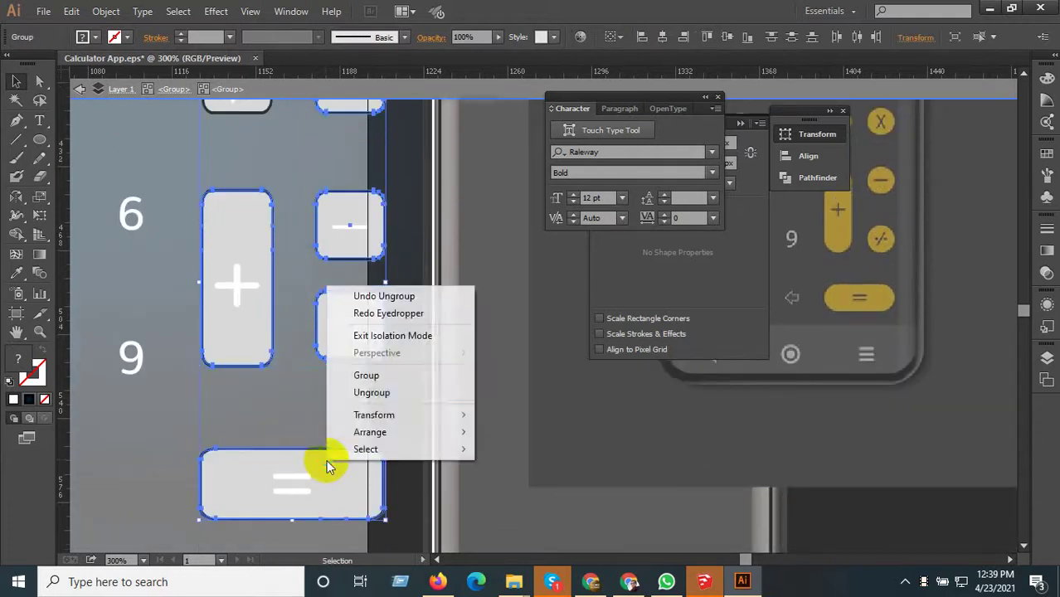
{"action": "left_click", "coordinate": [371, 393]}
{"action": "left_click", "coordinate": [497, 456]}
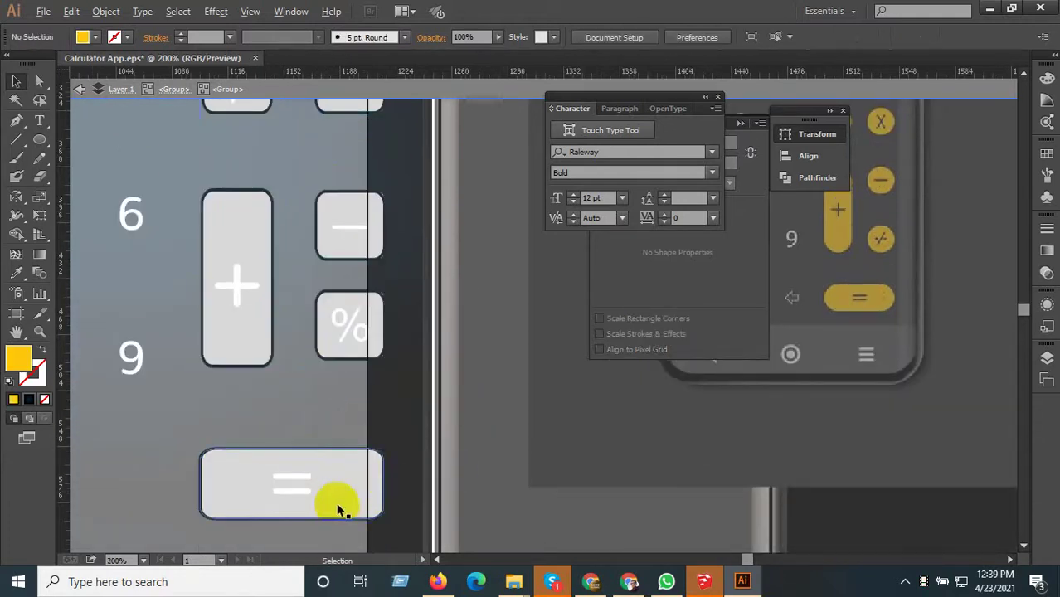
- Fill the =, + and +/− buttons with the reference calculator's yellow
{"action": "scroll", "coordinate": [383, 496], "scroll_direction": "down", "scroll_amount": 1}
{"action": "left_click", "coordinate": [352, 492]}
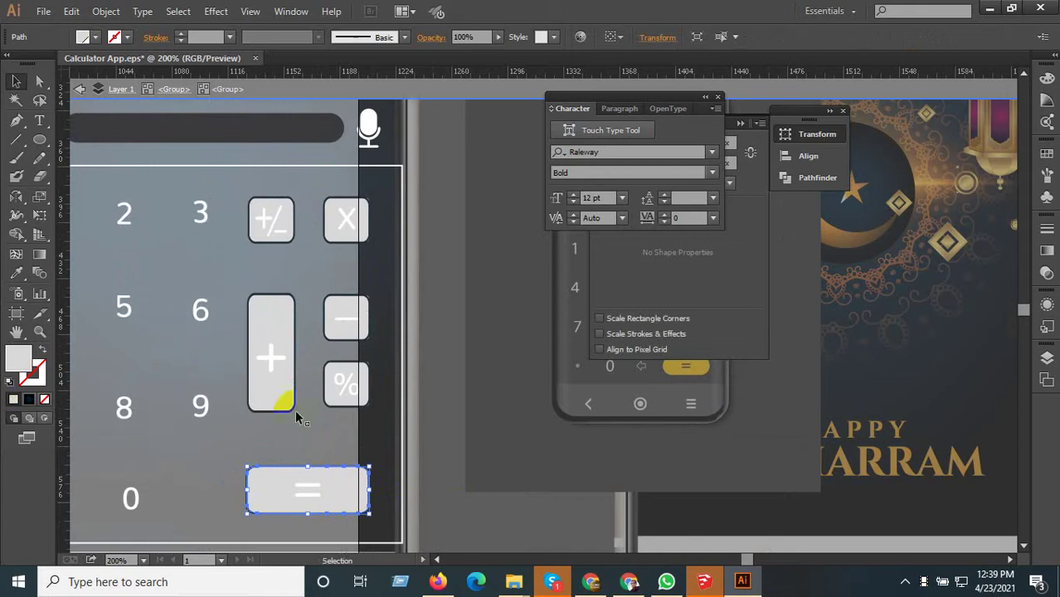
{"action": "left_click", "coordinate": [279, 217], "text": "shift"}
{"action": "left_click", "coordinate": [16, 273]}
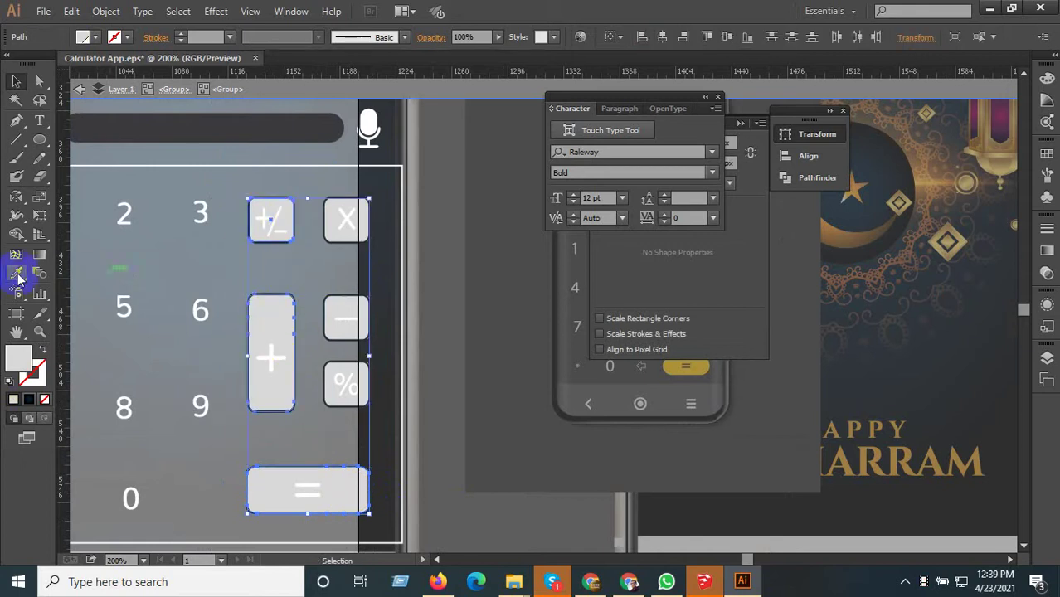
{"action": "left_click", "coordinate": [677, 367]}
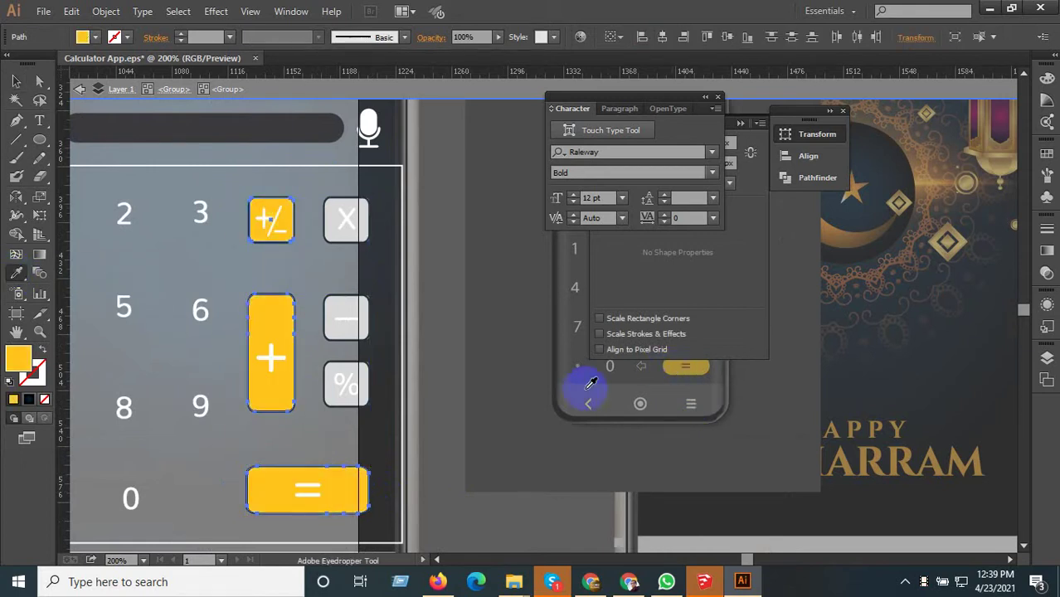
{"action": "key", "text": "v"}
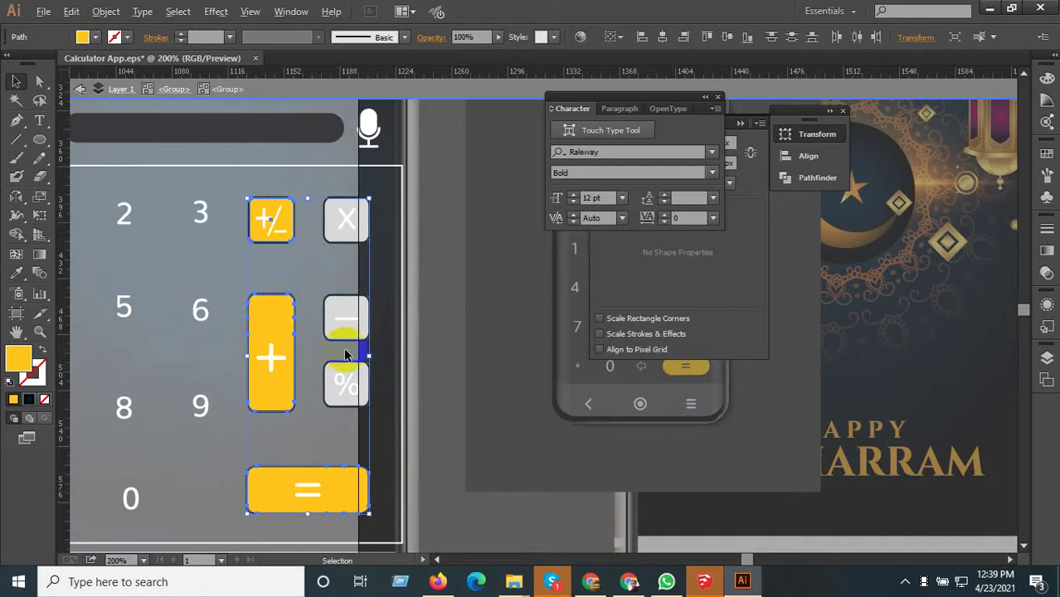
- Make the − and % buttons yellow by sampling the + button, then zoom out
{"action": "scroll", "coordinate": [346, 356], "scroll_direction": "up", "scroll_amount": 1}
{"action": "left_click", "coordinate": [347, 379]}
{"action": "left_click", "coordinate": [343, 316], "text": "shift"}
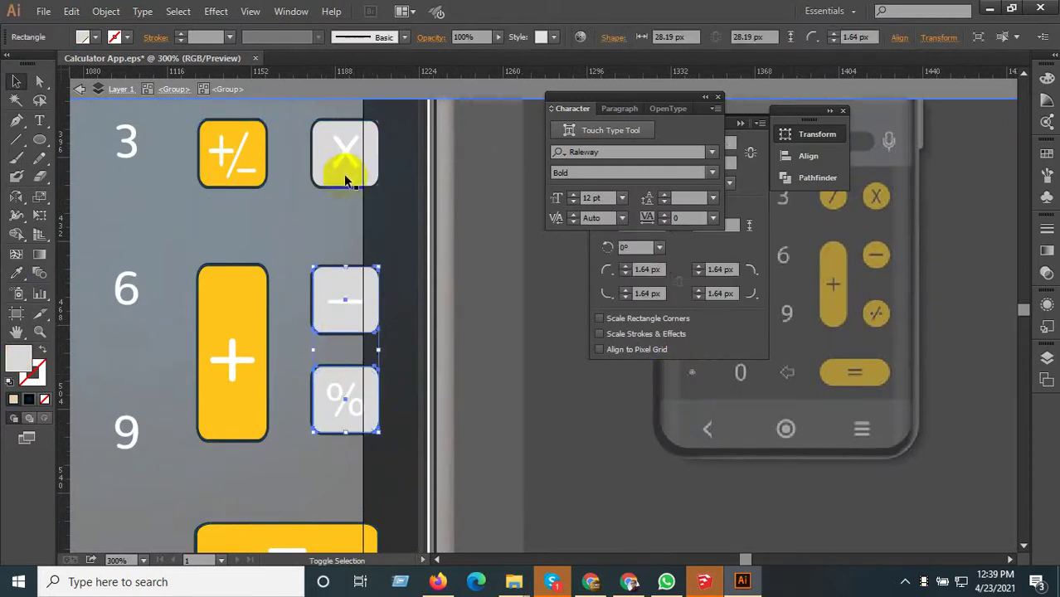
{"action": "left_click", "coordinate": [17, 273]}
{"action": "left_click", "coordinate": [236, 278]}
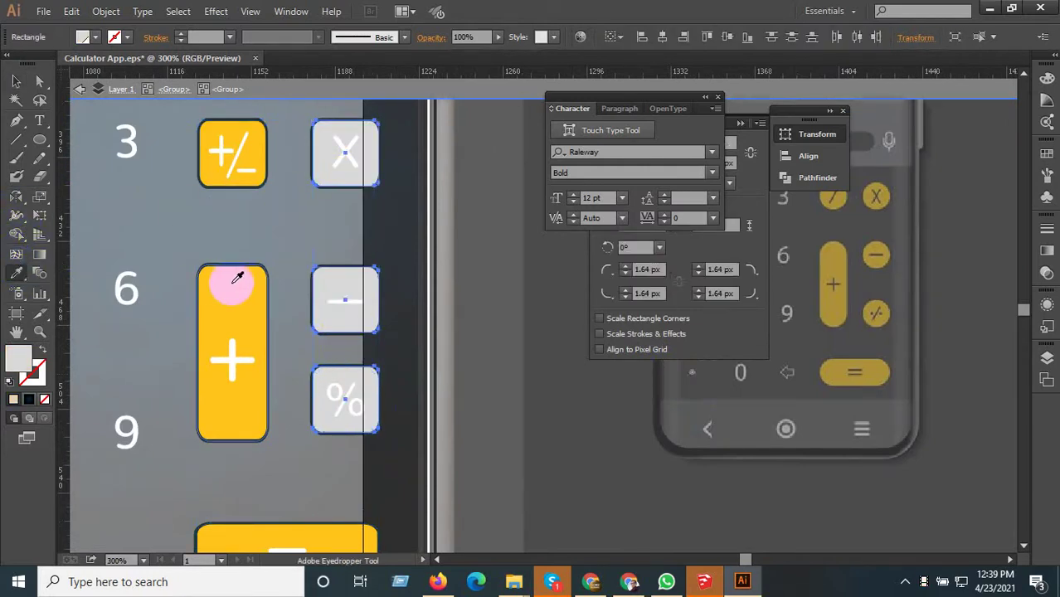
{"action": "left_click", "coordinate": [16, 81]}
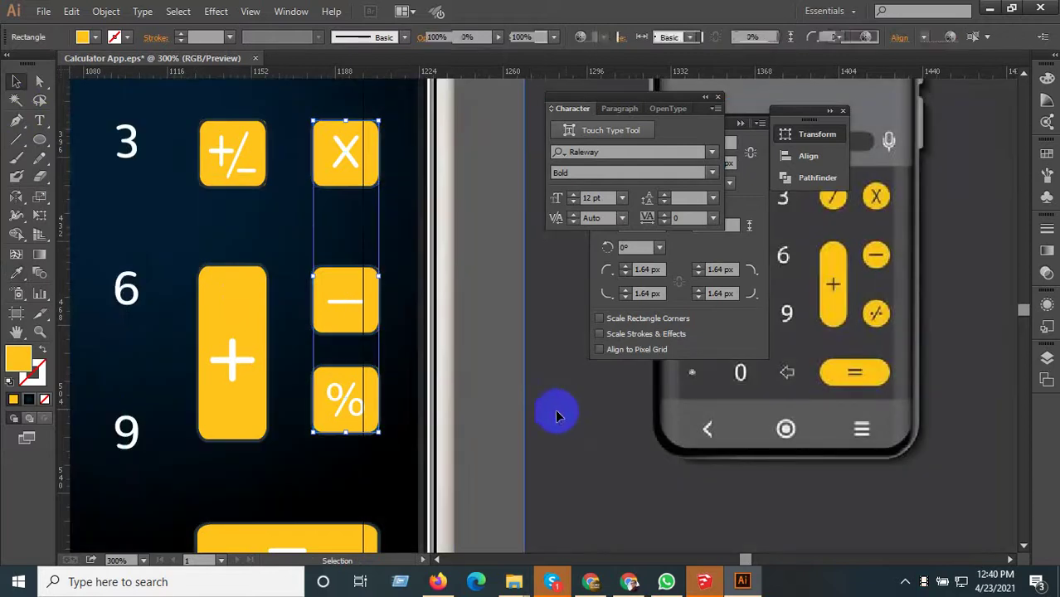
{"action": "left_click", "coordinate": [556, 413]}
{"action": "key", "text": "ctrl+minus"}
{"action": "key", "text": "ctrl+minus"}
{"action": "key", "text": "ctrl+minus"}
{"action": "key", "text": "ctrl+minus"}
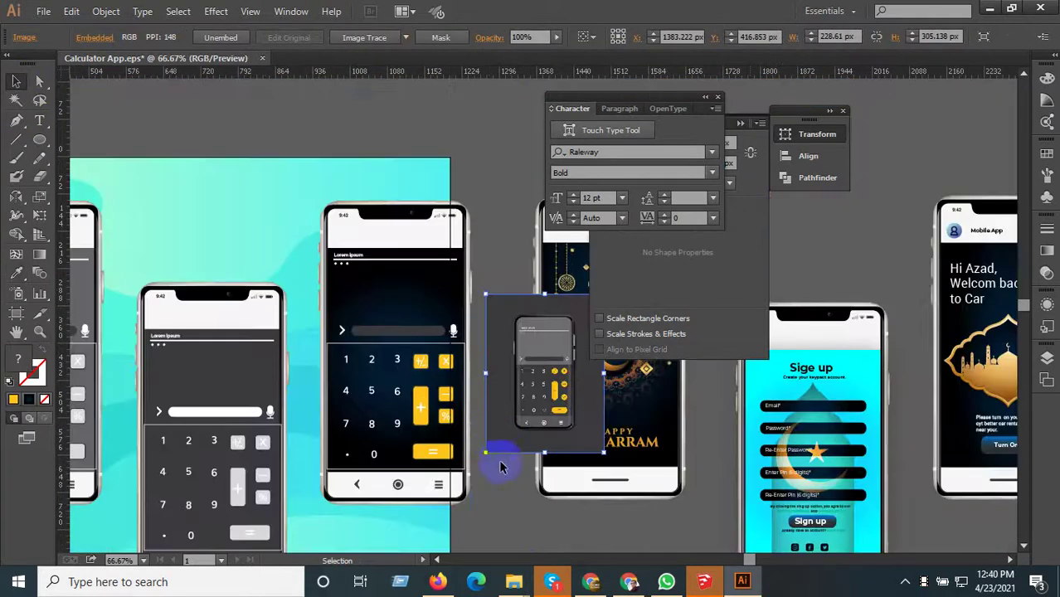
- Nudge the reference image right, ungroup the mockup, then shrink and shift the three phones right
{"action": "left_click_drag", "start_coordinate": [525, 439], "coordinate": [551, 438]}
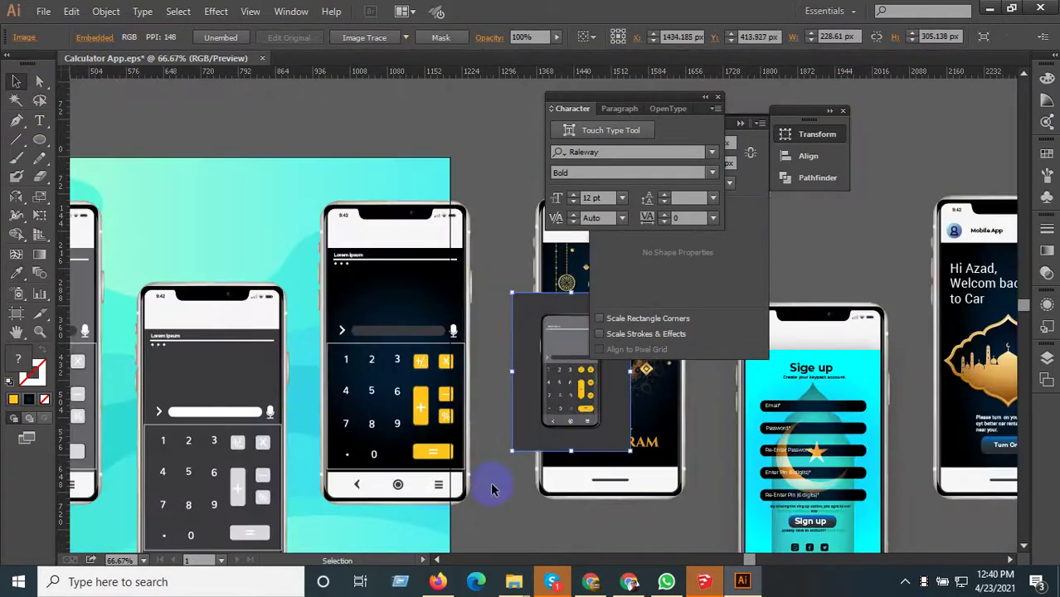
{"action": "left_click", "coordinate": [314, 191]}
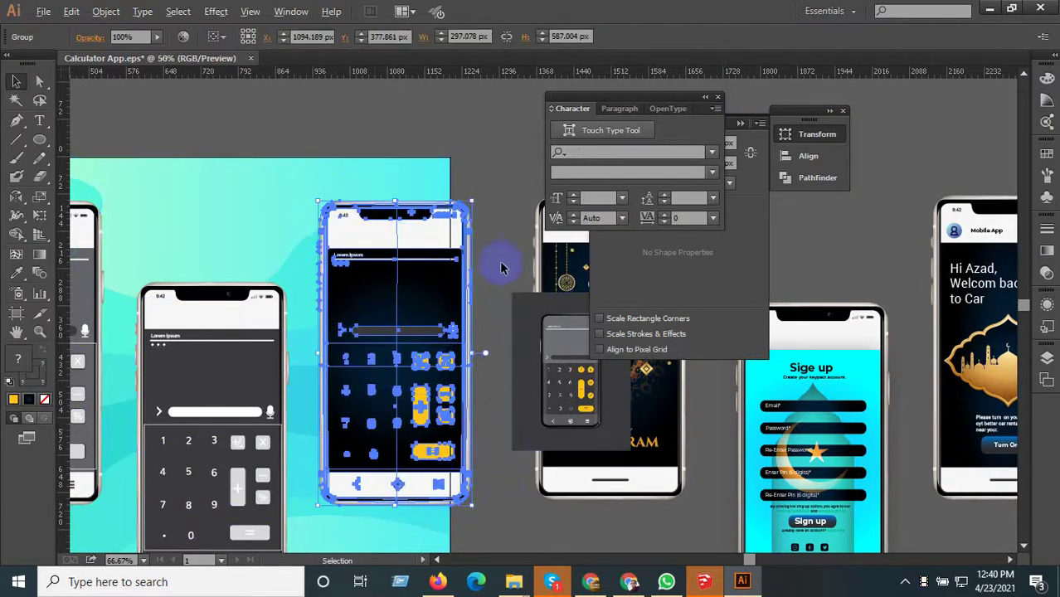
{"action": "scroll", "coordinate": [498, 262], "scroll_direction": "down", "scroll_amount": 2}
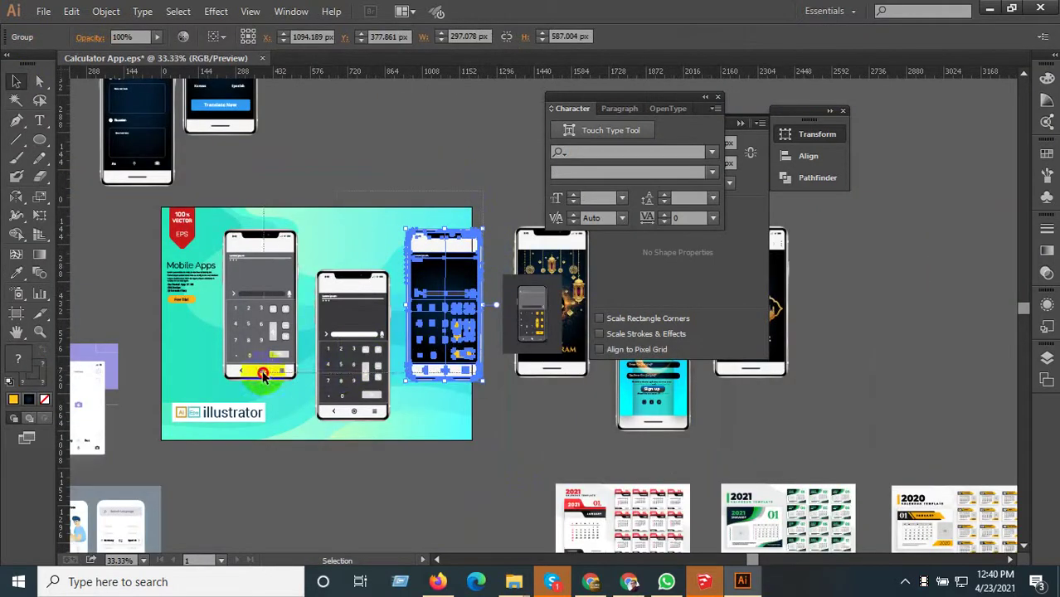
{"action": "left_click", "coordinate": [264, 375]}
{"action": "right_click", "coordinate": [438, 324]}
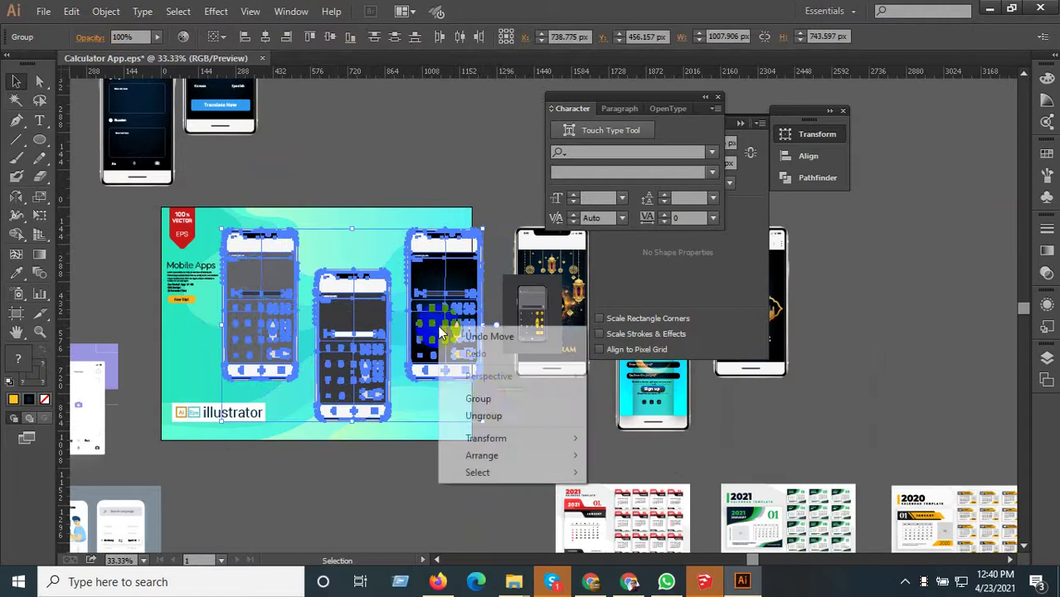
{"action": "left_click", "coordinate": [479, 399]}
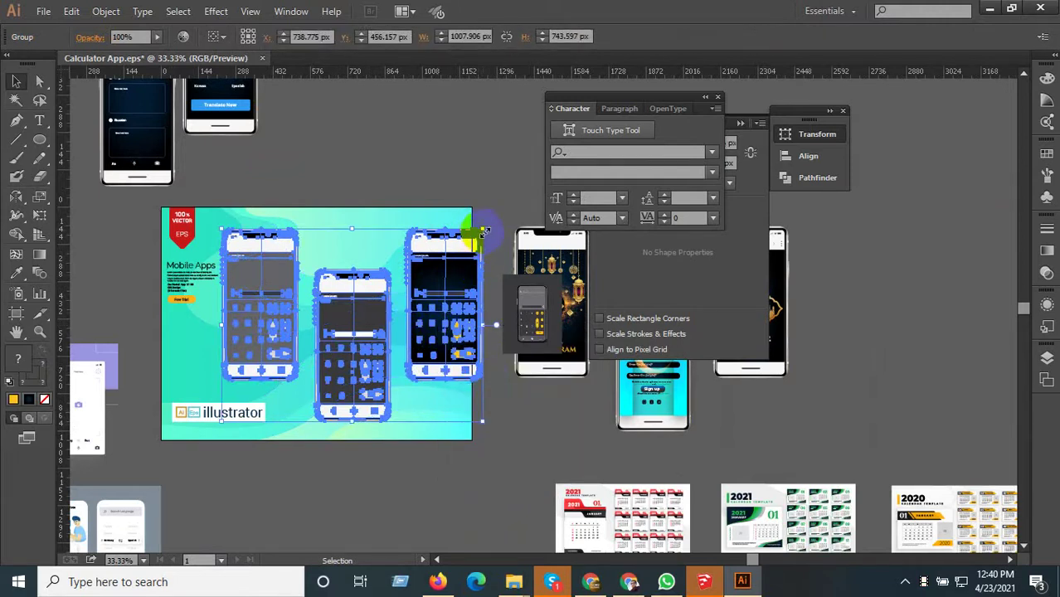
{"action": "left_click_drag", "start_coordinate": [484, 233], "coordinate": [452, 257]}
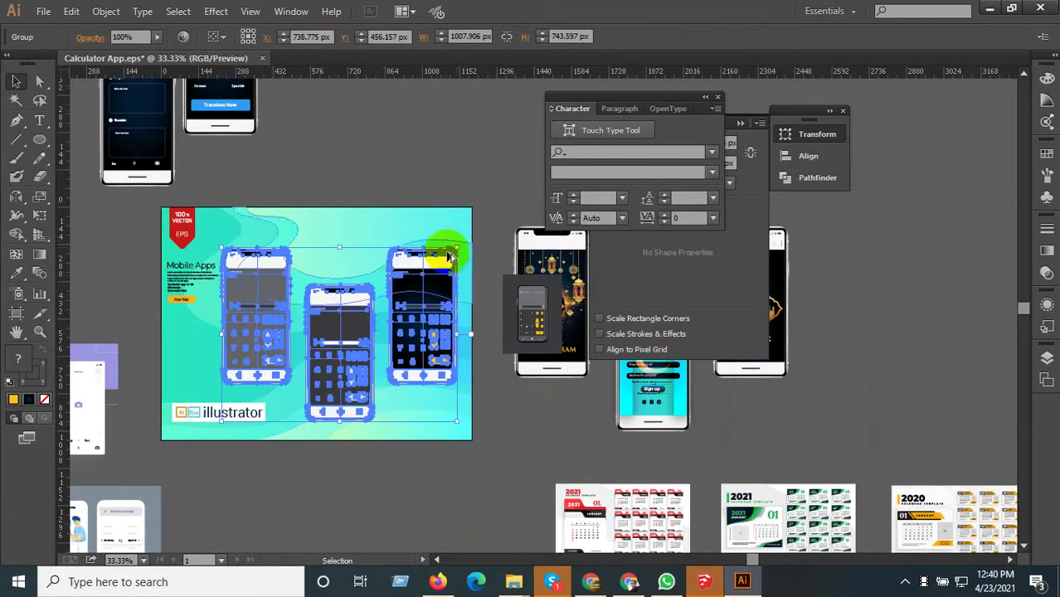
{"action": "scroll", "coordinate": [390, 269], "scroll_direction": "up", "scroll_amount": 1}
{"action": "left_click_drag", "start_coordinate": [211, 265], "coordinate": [478, 425]}
{"action": "left_click", "coordinate": [560, 481]}
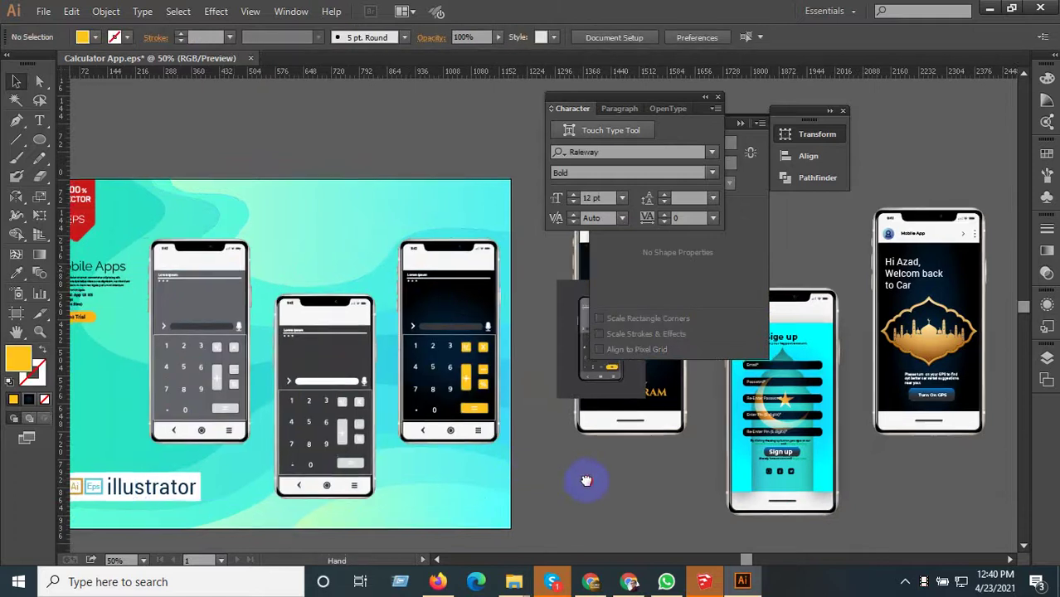
{"action": "left_click_drag", "start_coordinate": [560, 481], "coordinate": [583, 486]}
- Inside the phones group, move the middle phone slightly left and reposition the dark phone
{"action": "left_click", "coordinate": [419, 342]}
{"action": "left_click", "coordinate": [459, 336]}
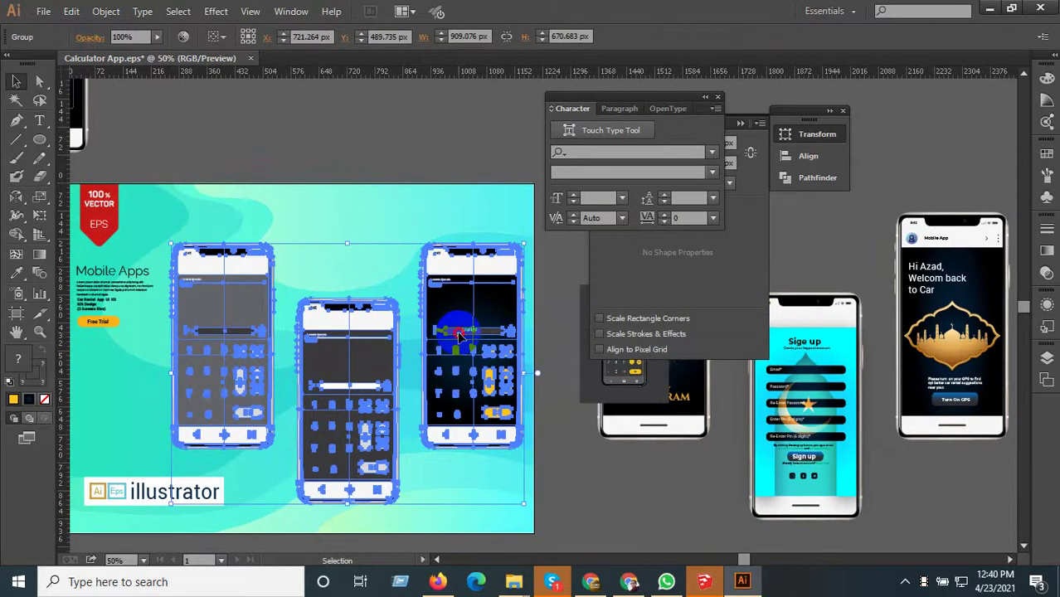
{"action": "double_click", "coordinate": [459, 336]}
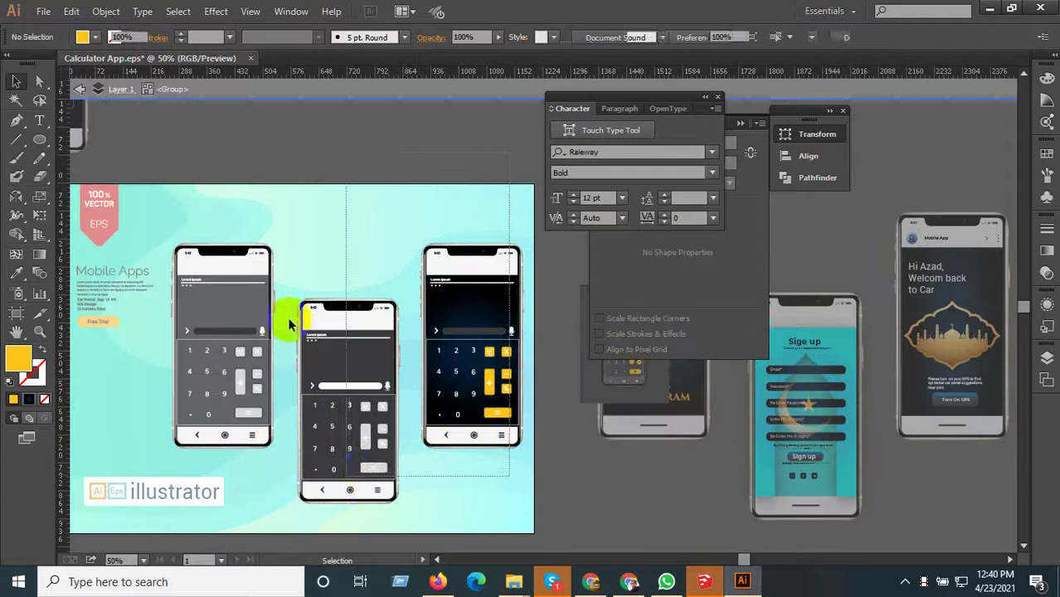
{"action": "left_click", "coordinate": [332, 311]}
{"action": "scroll", "coordinate": [337, 326], "scroll_direction": "up", "scroll_amount": 2}
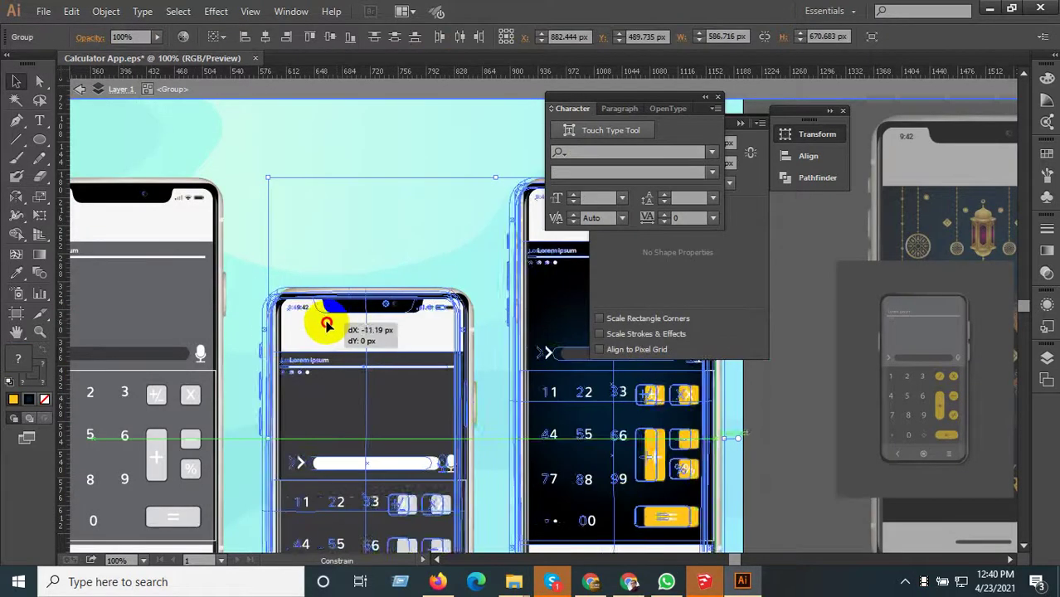
{"action": "left_click_drag", "start_coordinate": [334, 324], "coordinate": [323, 338]}
{"action": "scroll", "coordinate": [323, 339], "scroll_direction": "down", "scroll_amount": 2}
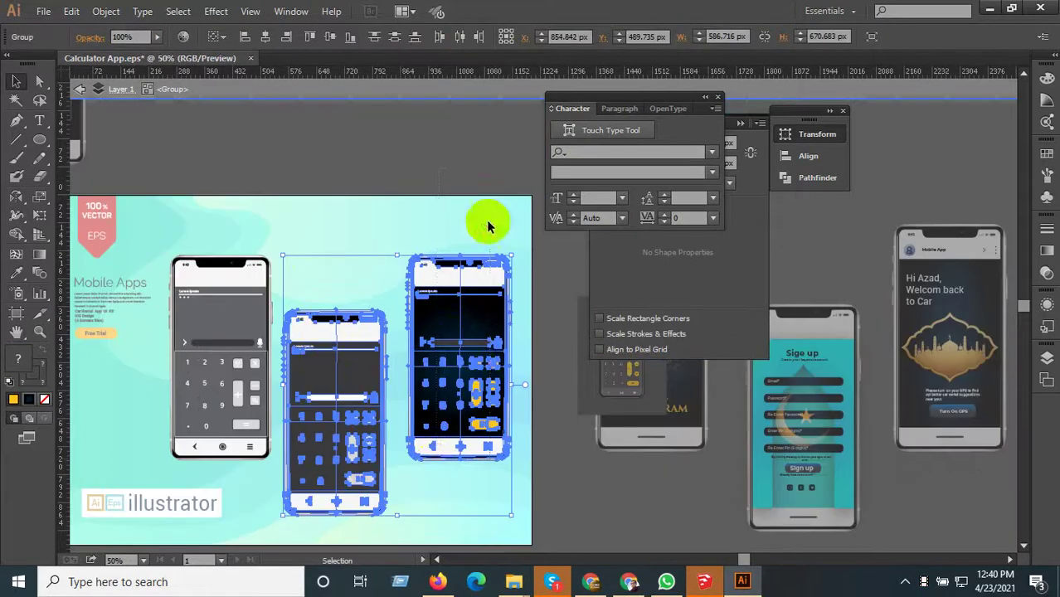
{"action": "mouse_move", "coordinate": [438, 378]}
{"action": "left_mouse_down"}
{"action": "mouse_move", "coordinate": [437, 355]}
{"action": "mouse_move", "coordinate": [480, 377]}
{"action": "left_mouse_up"}
{"action": "scroll", "coordinate": [445, 365], "scroll_direction": "up", "scroll_amount": 2}
{"action": "scroll", "coordinate": [438, 365], "scroll_direction": "down", "scroll_amount": 3}
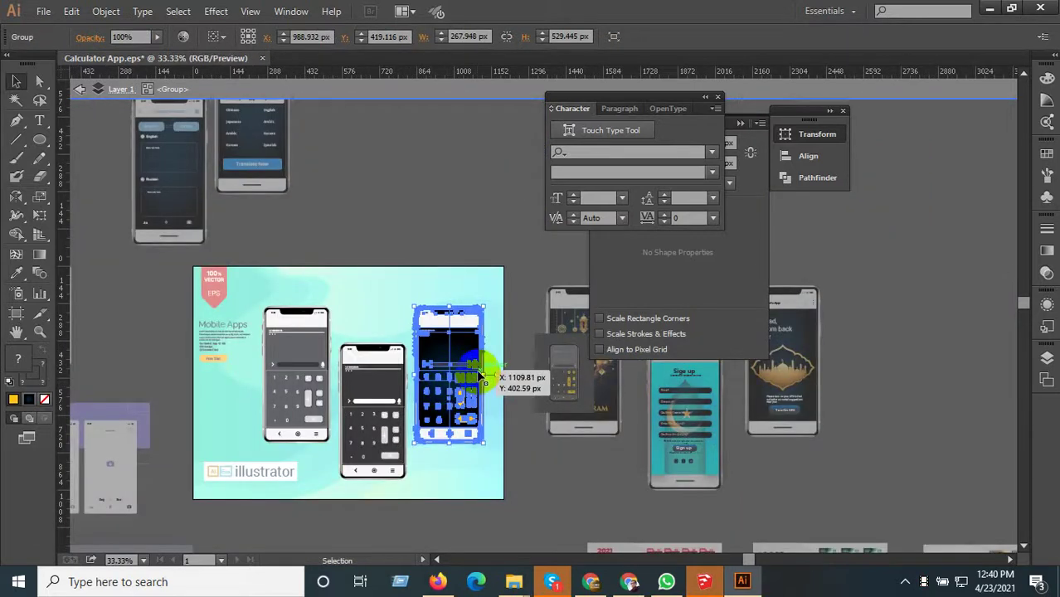
- Enlarge all three phones together to fill the banner, about 922 × 722 px
{"action": "left_click", "coordinate": [296, 374], "text": "shift"}
{"action": "left_click", "coordinate": [373, 390], "text": "shift"}
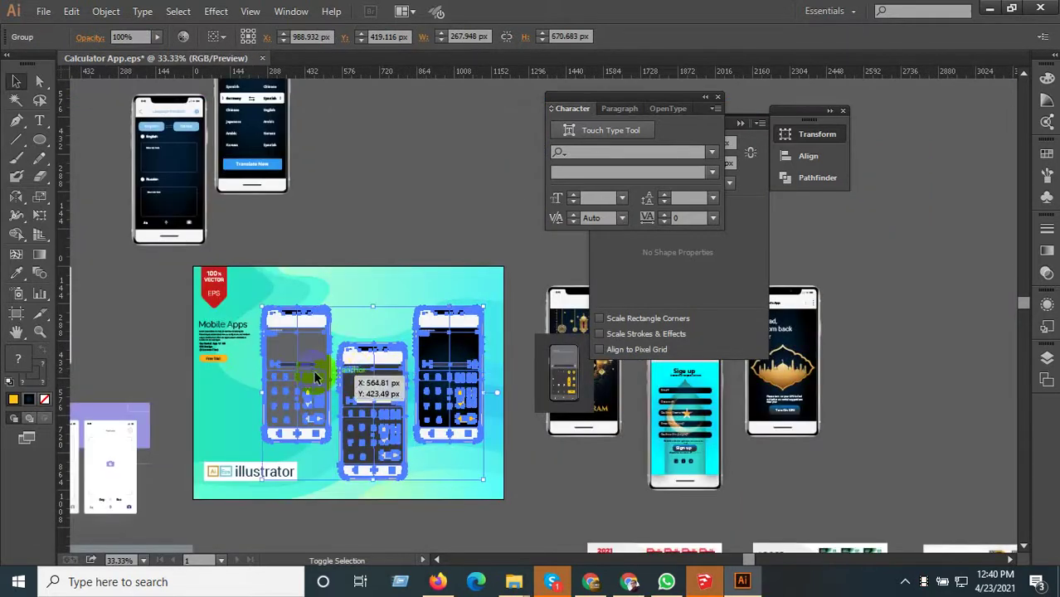
{"action": "scroll", "coordinate": [468, 330], "scroll_direction": "up", "scroll_amount": 1}
{"action": "left_click_drag", "start_coordinate": [484, 302], "coordinate": [498, 261]}
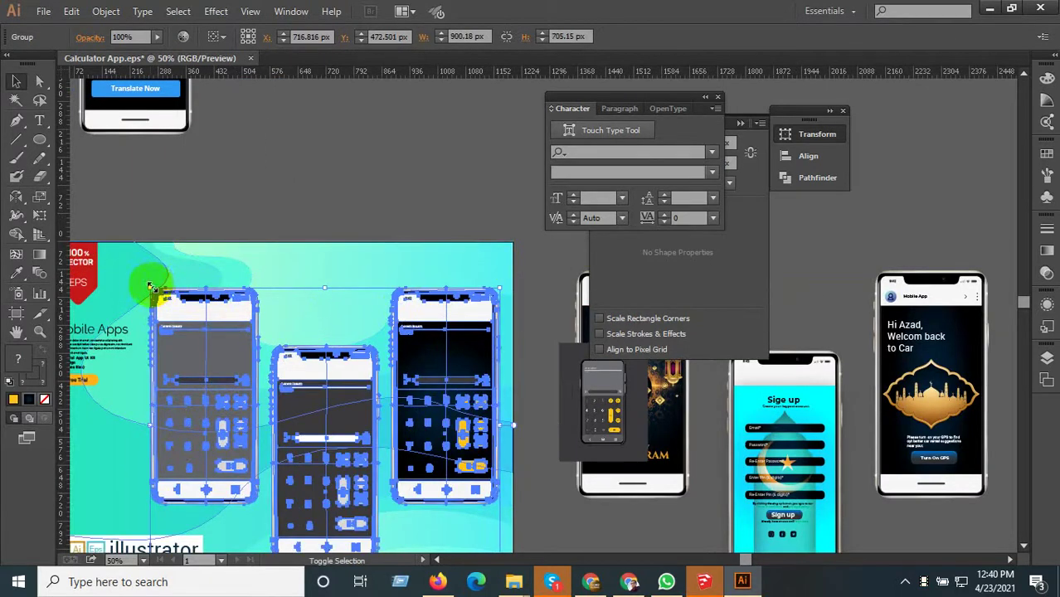
{"action": "mouse_move", "coordinate": [152, 287]}
{"action": "left_mouse_down"}
{"action": "mouse_move", "coordinate": [143, 267]}
{"action": "mouse_move", "coordinate": [143, 282]}
{"action": "left_mouse_up"}
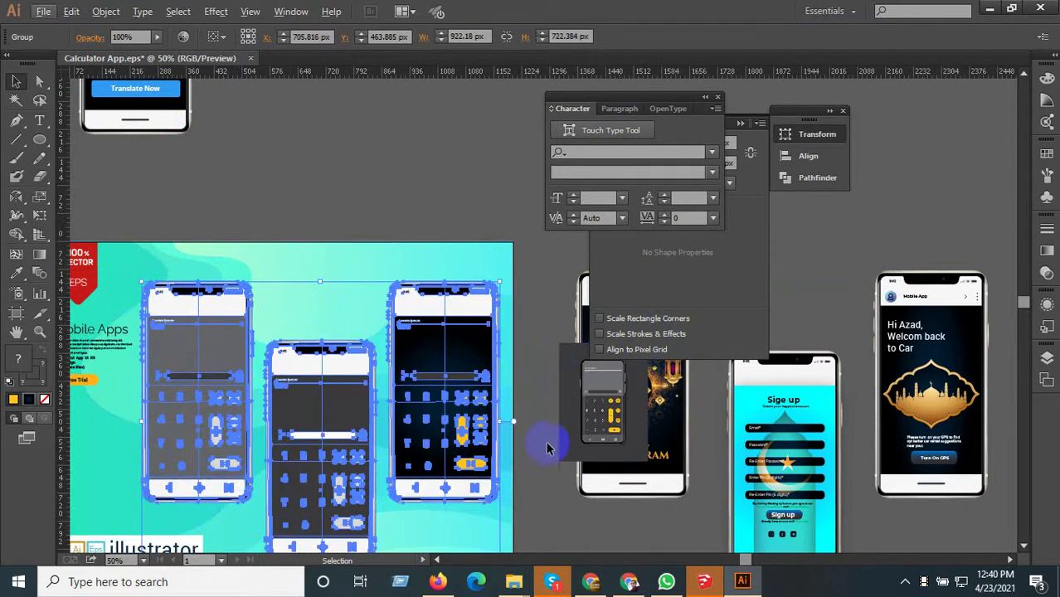
{"action": "left_click", "coordinate": [541, 491]}
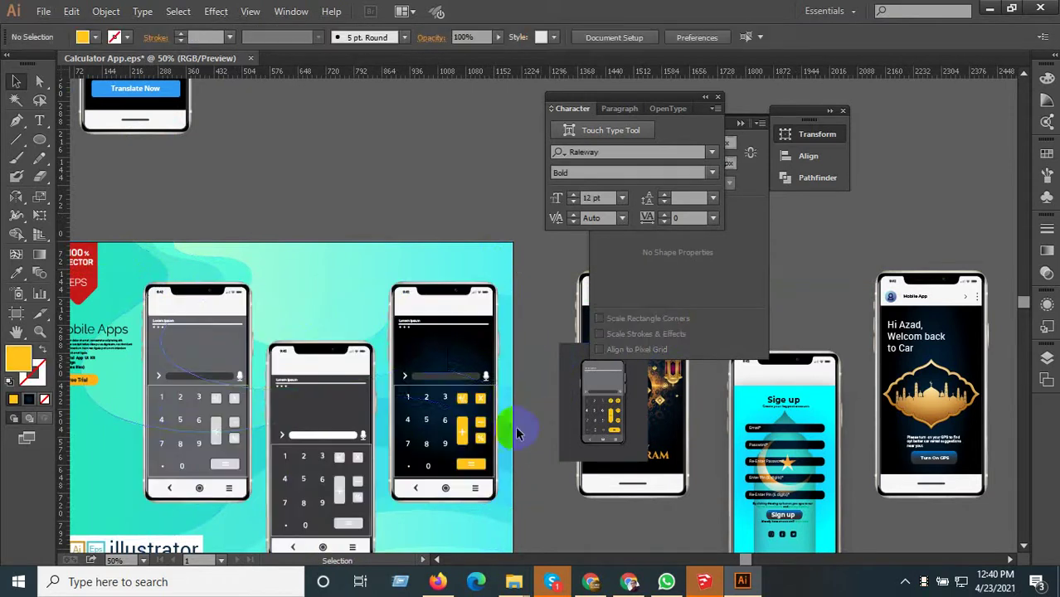
{"action": "scroll", "coordinate": [520, 395], "scroll_direction": "down", "scroll_amount": 2}
- Isolate the phone group and drop the middle calculator phone lower on the banner
{"action": "scroll", "coordinate": [539, 433], "scroll_direction": "down", "scroll_amount": 1}
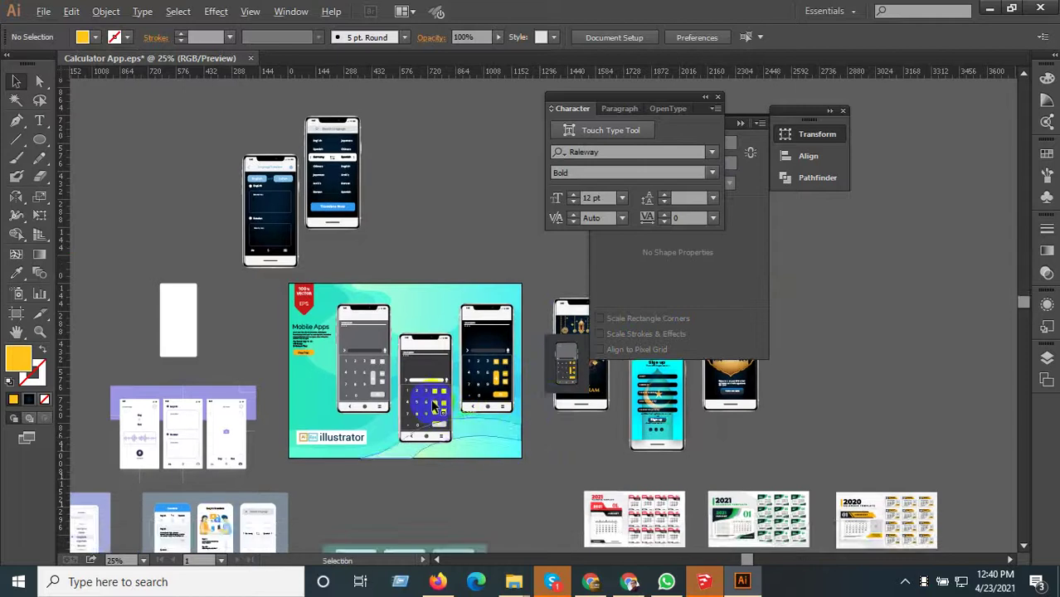
{"action": "scroll", "coordinate": [442, 410], "scroll_direction": "up", "scroll_amount": 2, "text": "alt"}
{"action": "left_click", "coordinate": [442, 411]}
{"action": "double_click", "coordinate": [419, 390]}
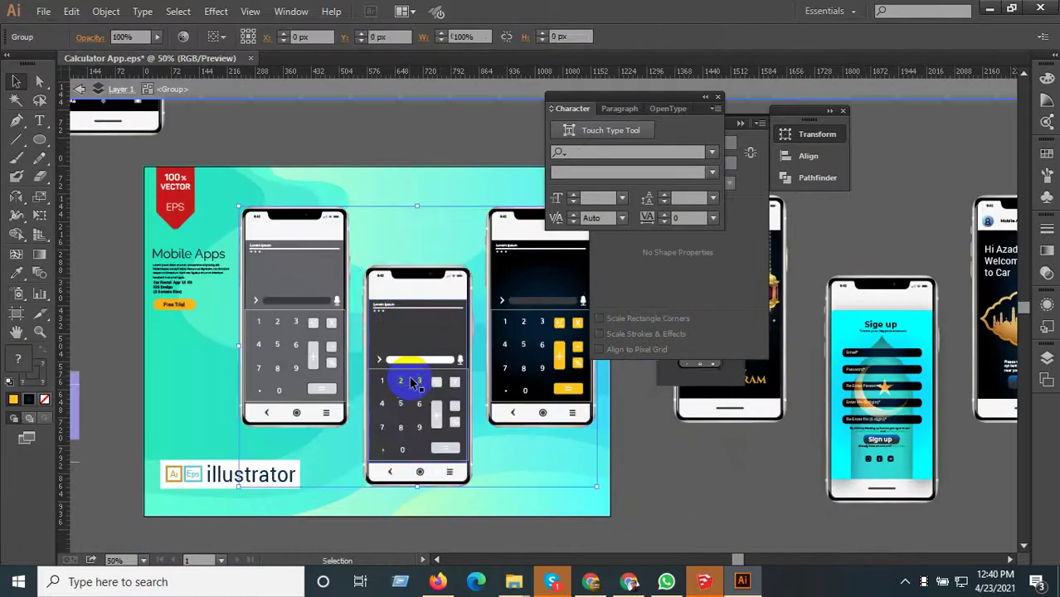
{"action": "left_click", "coordinate": [415, 384]}
{"action": "scroll", "coordinate": [415, 383], "scroll_direction": "up", "scroll_amount": 1, "text": "alt"}
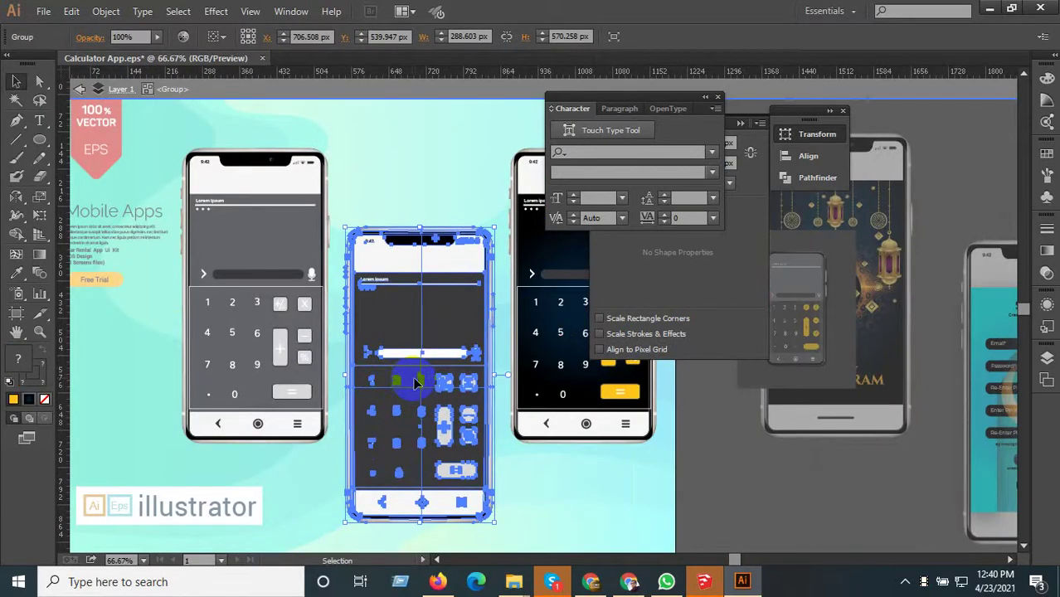
{"action": "left_click_drag", "start_coordinate": [417, 384], "coordinate": [420, 409]}
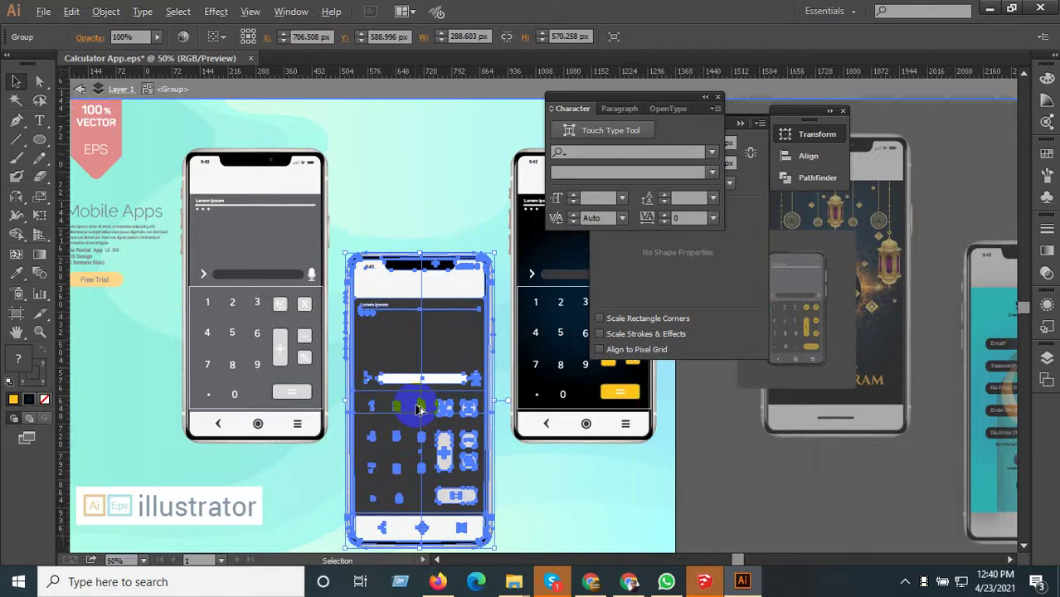
{"action": "scroll", "coordinate": [419, 409], "scroll_direction": "down", "scroll_amount": 1}
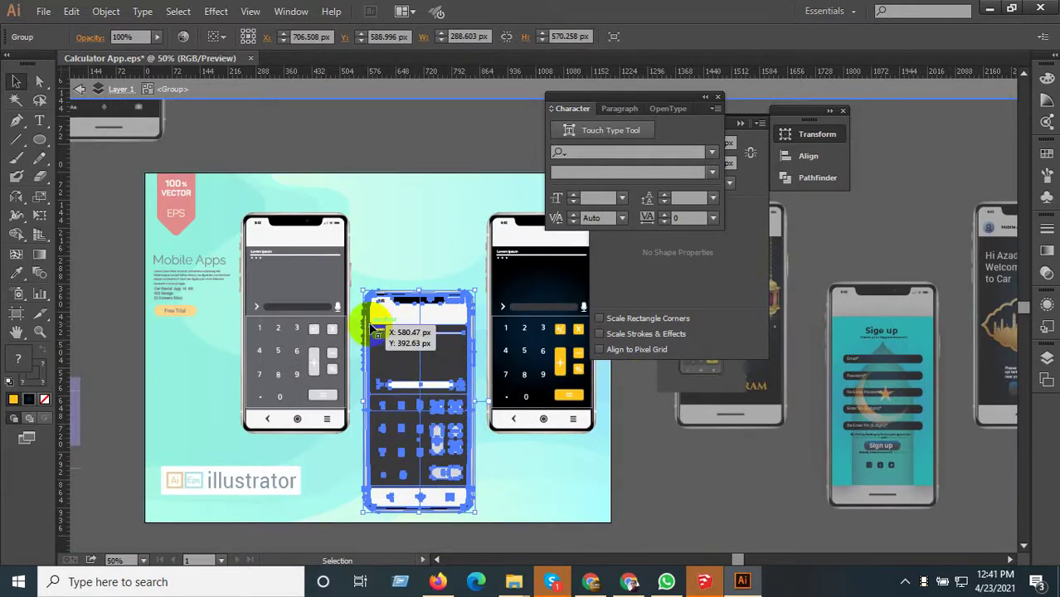
- Select all three phones and nudge them up on the banner
{"action": "left_click", "coordinate": [539, 332], "text": "shift"}
{"action": "left_click", "coordinate": [329, 294], "text": "shift"}
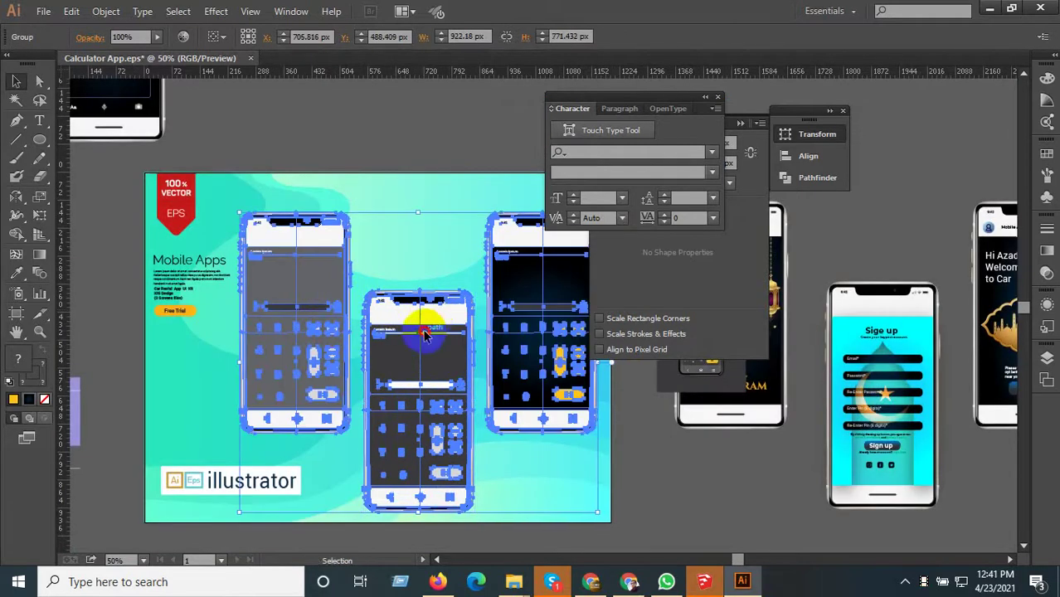
{"action": "left_click_drag", "start_coordinate": [423, 332], "coordinate": [422, 326]}
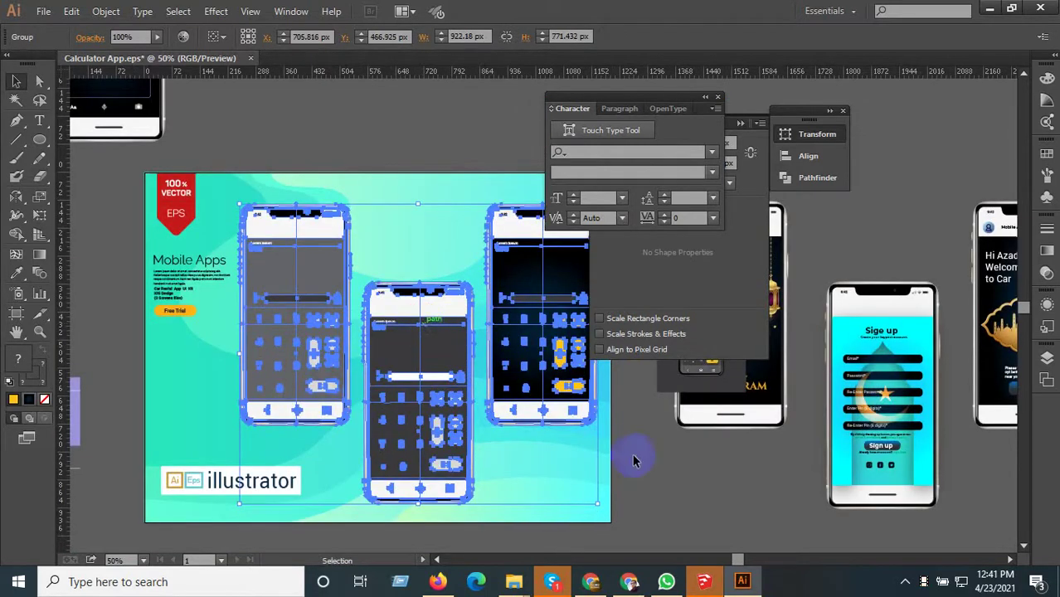
{"action": "left_click", "coordinate": [662, 479]}
{"action": "scroll", "coordinate": [421, 399], "scroll_direction": "down", "scroll_amount": 2}
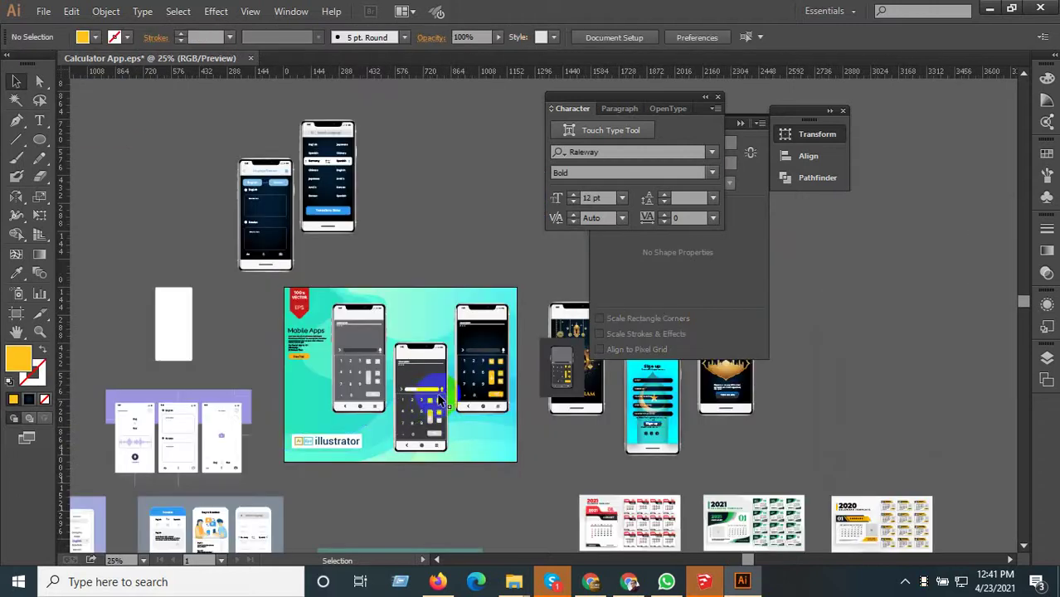
- Reset the workspace to Essentials and recentre the view on the banner
{"action": "left_click", "coordinate": [853, 12]}
{"action": "left_click", "coordinate": [877, 171]}
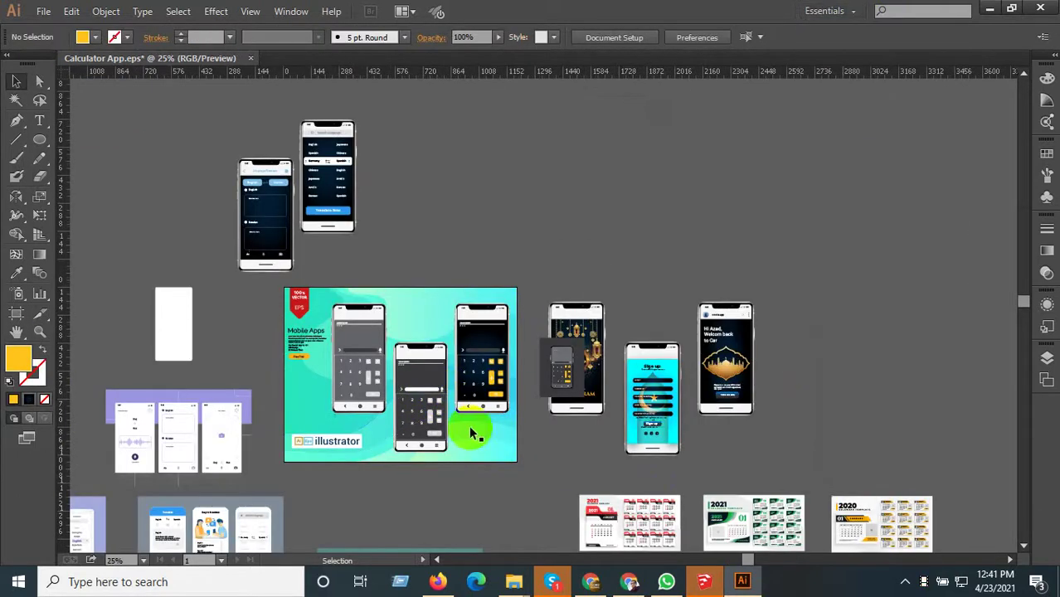
{"action": "scroll", "coordinate": [431, 483], "scroll_direction": "up", "scroll_amount": 2}
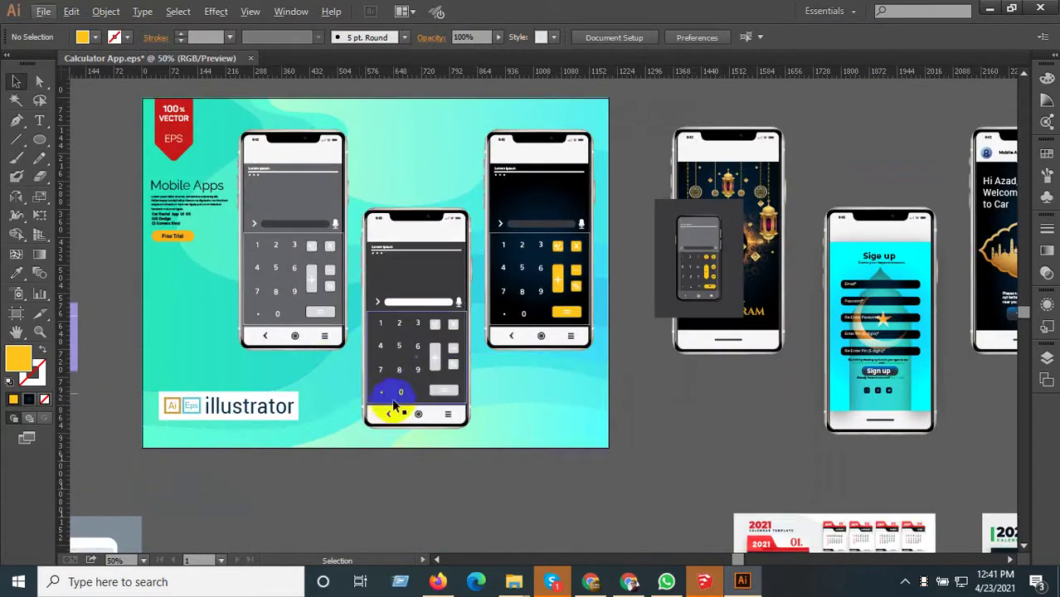
{"action": "mouse_move", "coordinate": [396, 385]}
{"action": "left_mouse_down"}
{"action": "mouse_move", "coordinate": [430, 428]}
{"action": "mouse_move", "coordinate": [449, 422]}
{"action": "left_mouse_up"}
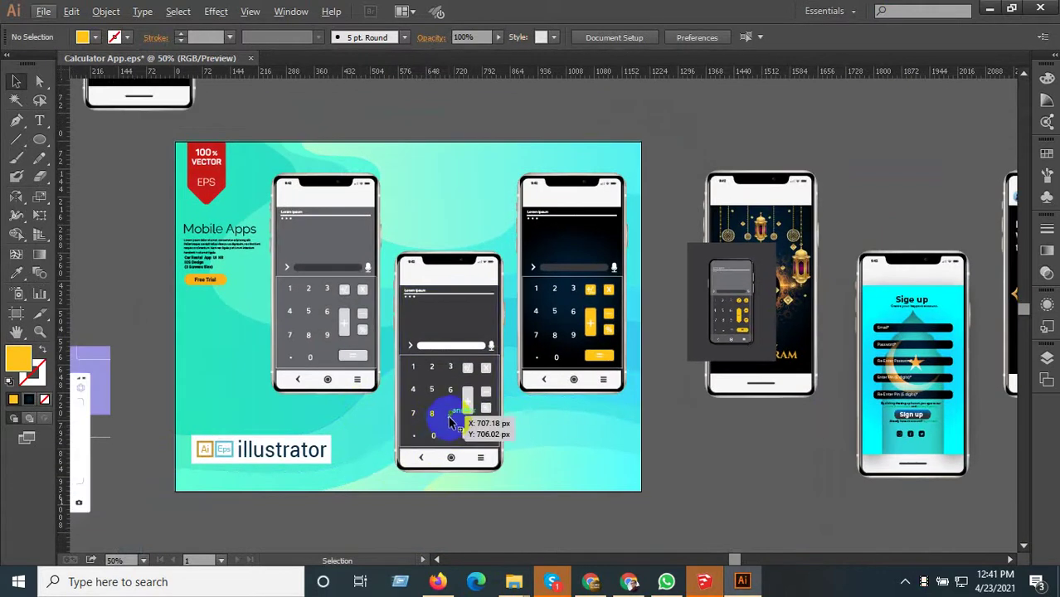
{"action": "left_click", "coordinate": [705, 487]}
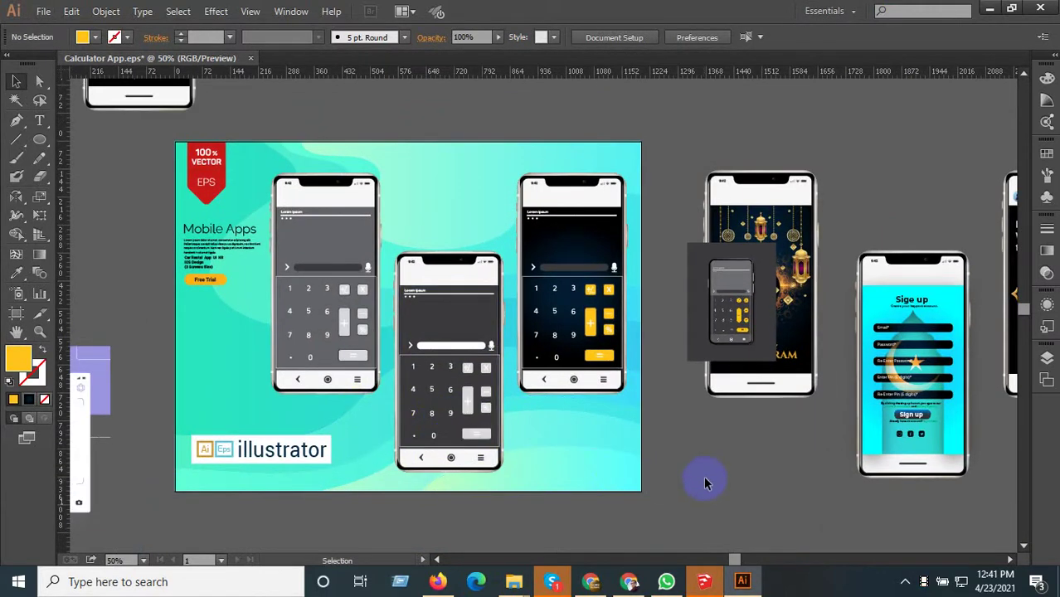
{"action": "scroll", "coordinate": [485, 367], "scroll_direction": "down", "scroll_amount": 3, "text": "alt"}
- Alt-drag a copy of the white calculator illustration out beside the banner
{"action": "left_click_drag", "start_coordinate": [626, 440], "coordinate": [548, 309]}
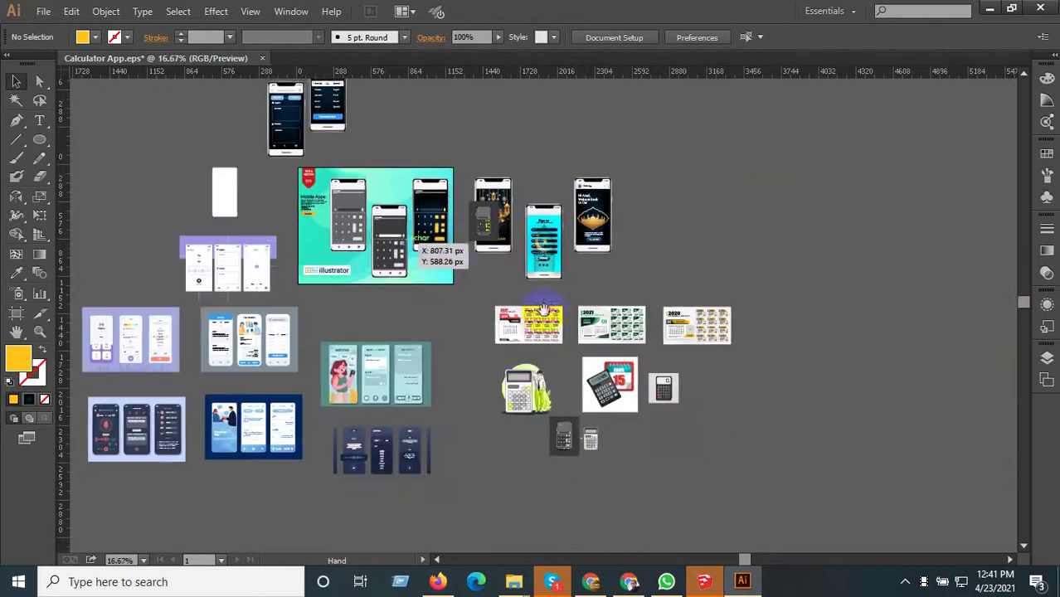
{"action": "scroll", "coordinate": [561, 436], "scroll_direction": "up", "scroll_amount": 3, "text": "alt"}
{"action": "scroll", "coordinate": [429, 332], "scroll_direction": "up", "scroll_amount": 3, "text": "alt"}
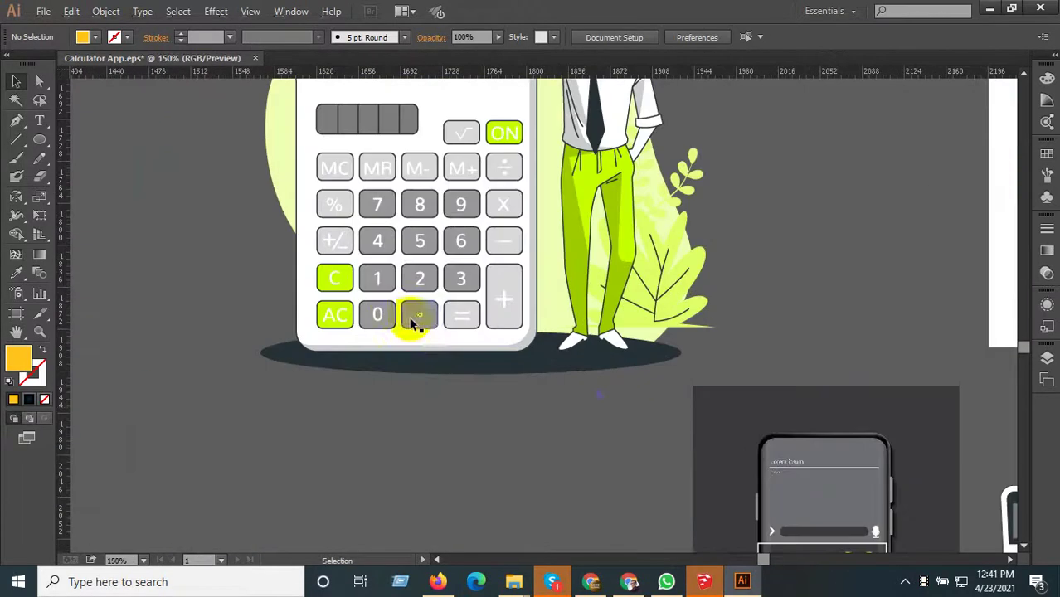
{"action": "scroll", "coordinate": [583, 405], "scroll_direction": "down", "scroll_amount": 1, "text": "alt"}
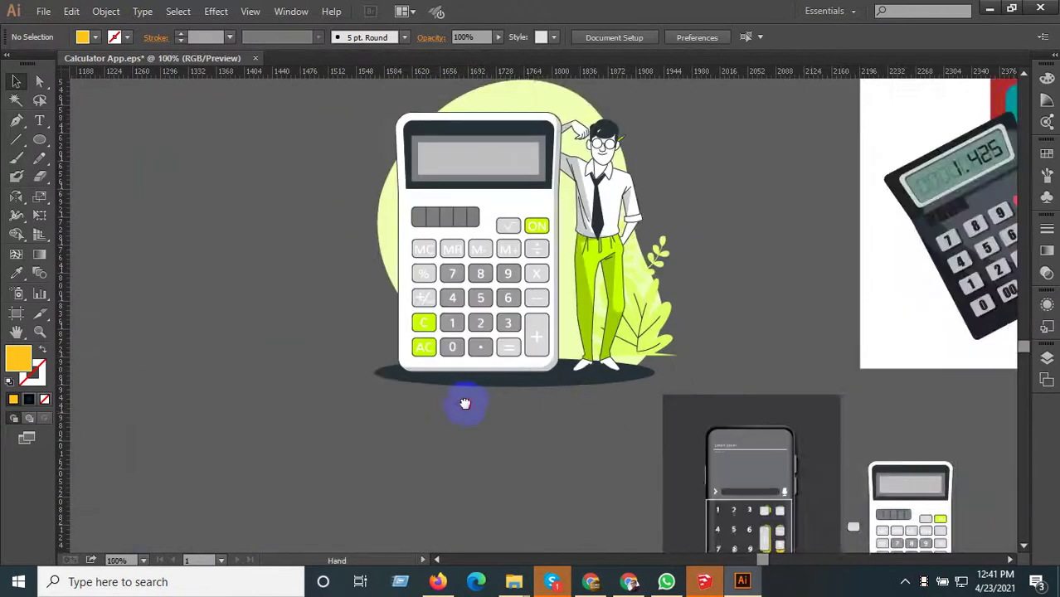
{"action": "left_click_drag", "start_coordinate": [416, 404], "coordinate": [623, 473]}
{"action": "scroll", "coordinate": [622, 472], "scroll_direction": "down", "scroll_amount": 2, "text": "alt"}
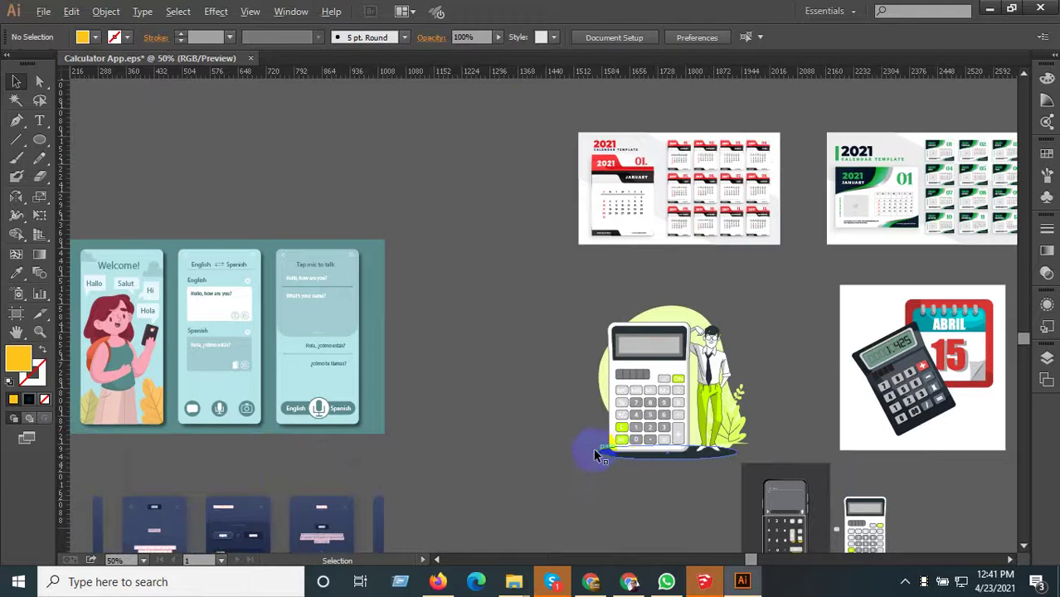
{"action": "mouse_move", "coordinate": [551, 379]}
{"action": "left_mouse_down"}
{"action": "mouse_move", "coordinate": [621, 464]}
{"action": "mouse_move", "coordinate": [680, 512]}
{"action": "mouse_move", "coordinate": [706, 479]}
{"action": "mouse_move", "coordinate": [425, 266]}
{"action": "mouse_move", "coordinate": [286, 199]}
{"action": "left_mouse_up"}
{"action": "scroll", "coordinate": [589, 408], "scroll_direction": "down", "scroll_amount": 1, "text": "alt"}
{"action": "scroll", "coordinate": [236, 151], "scroll_direction": "up", "scroll_amount": 2, "text": "alt"}
{"action": "scroll", "coordinate": [237, 151], "scroll_direction": "up", "scroll_amount": 1, "text": "alt"}
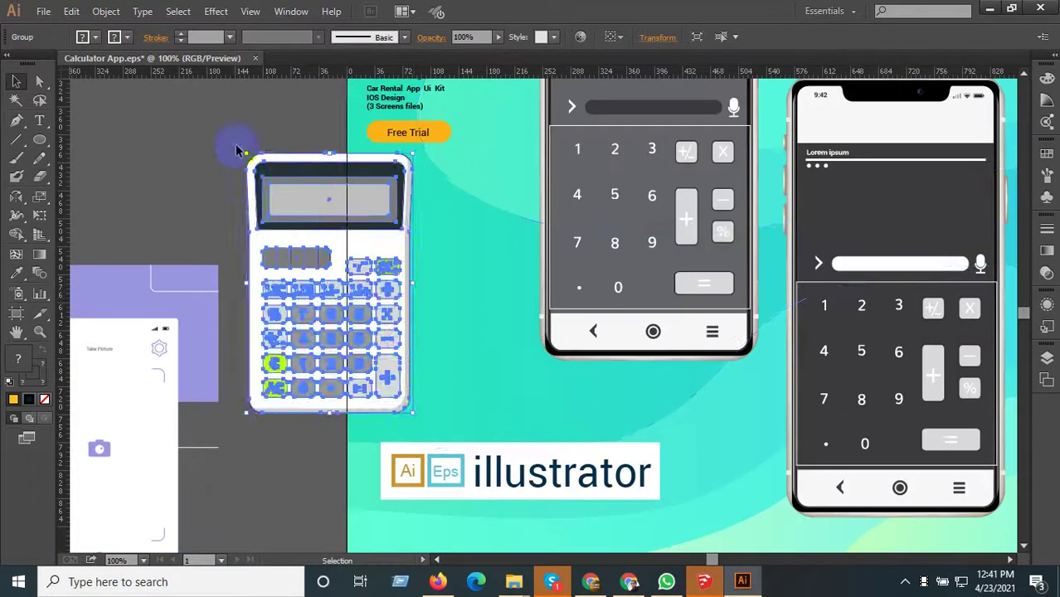
{"action": "left_click", "coordinate": [412, 296]}
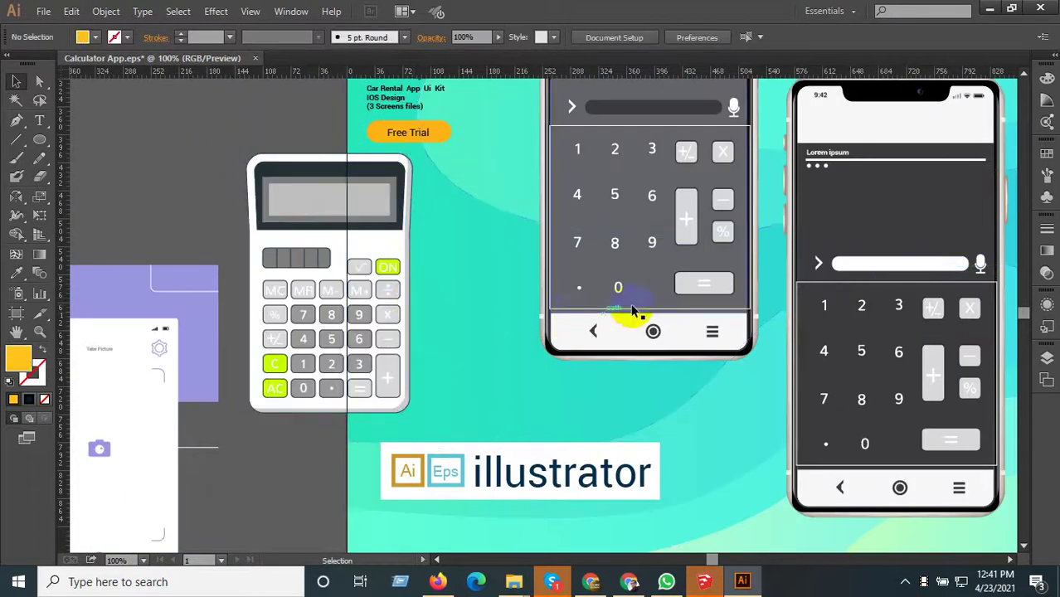
- Move the calculator copy beneath the Mobile Apps banner artboard
{"action": "mouse_move", "coordinate": [705, 297]}
{"action": "left_mouse_down"}
{"action": "mouse_move", "coordinate": [330, 373]}
{"action": "mouse_move", "coordinate": [340, 398]}
{"action": "mouse_move", "coordinate": [553, 505]}
{"action": "left_mouse_up"}
{"action": "scroll", "coordinate": [338, 391], "scroll_direction": "down", "scroll_amount": 3}
{"action": "left_click_drag", "start_coordinate": [550, 508], "coordinate": [552, 508]}
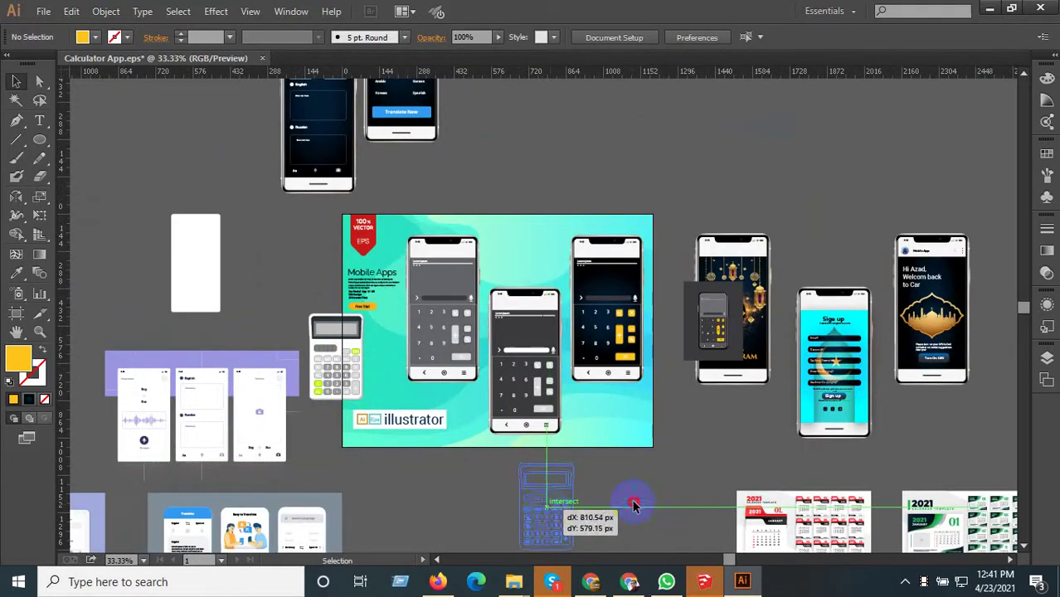
{"action": "left_click_drag", "start_coordinate": [615, 501], "coordinate": [616, 445]}
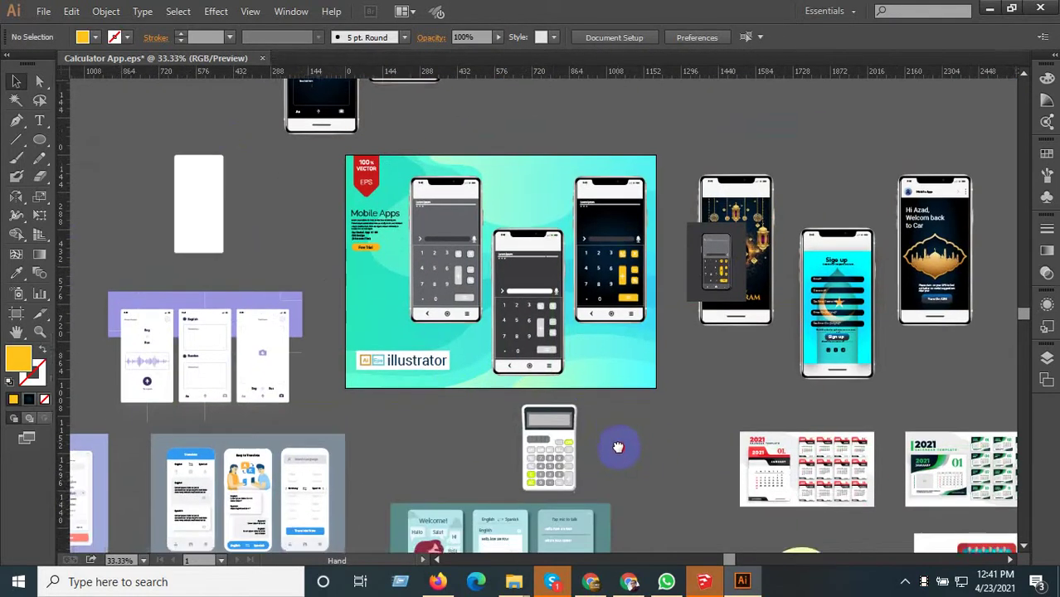
{"action": "scroll", "coordinate": [568, 452], "scroll_direction": "up", "scroll_amount": 2}
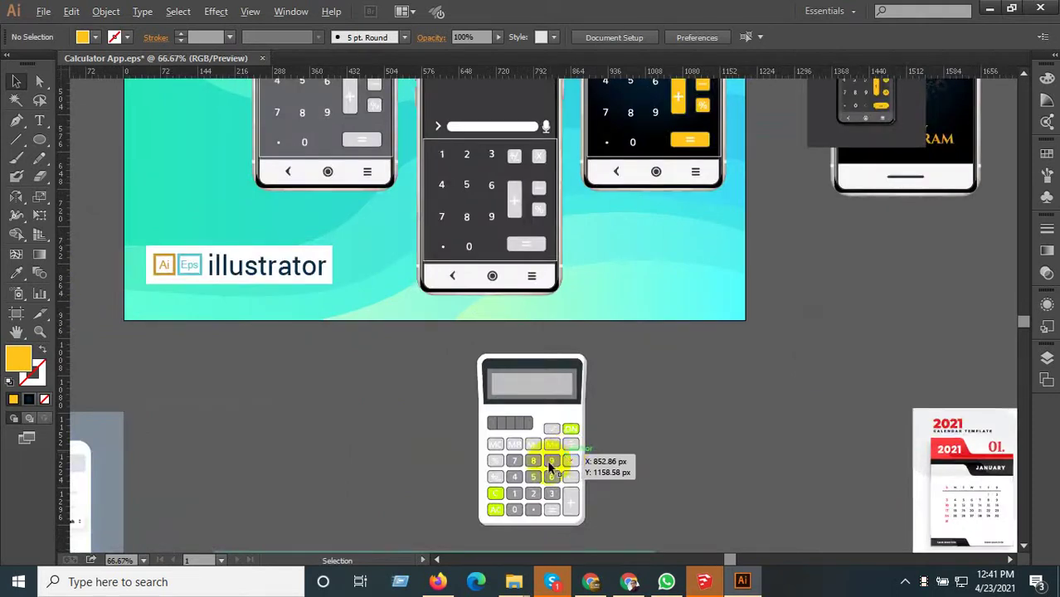
{"action": "scroll", "coordinate": [549, 469], "scroll_direction": "down", "scroll_amount": 2}
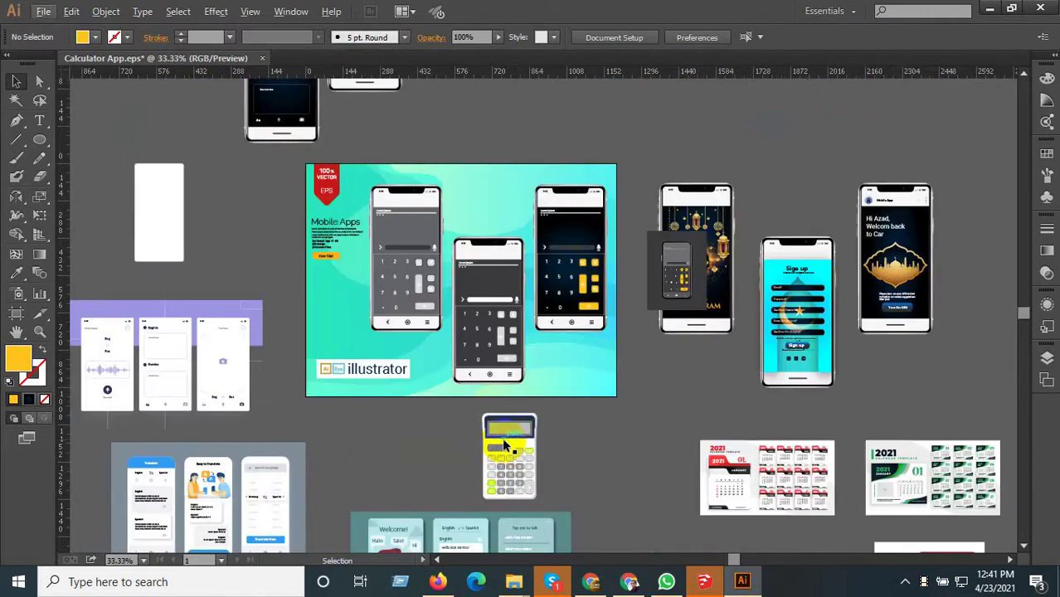
{"action": "left_click", "coordinate": [602, 444]}
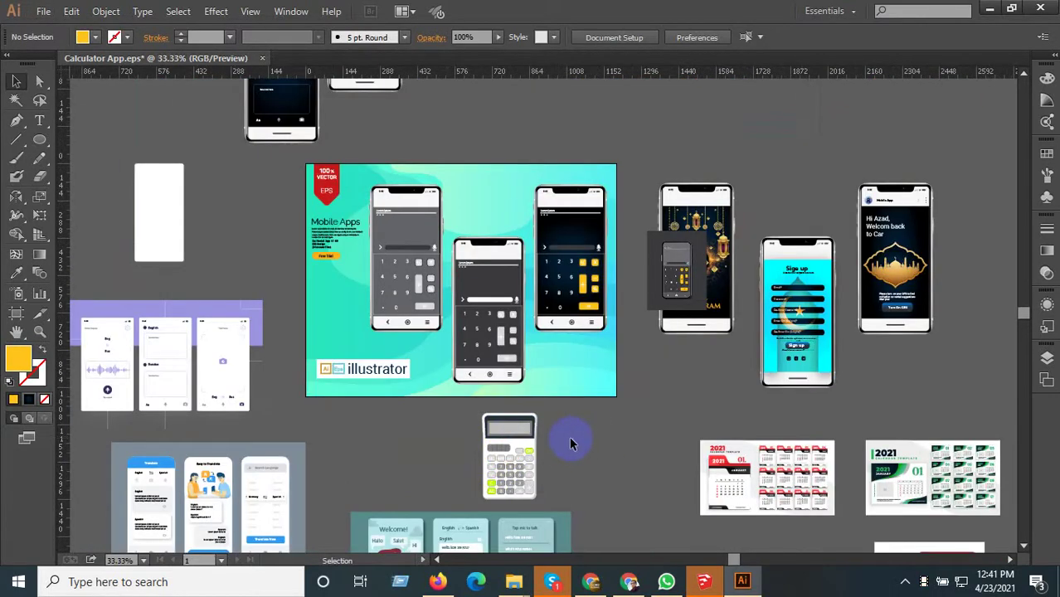
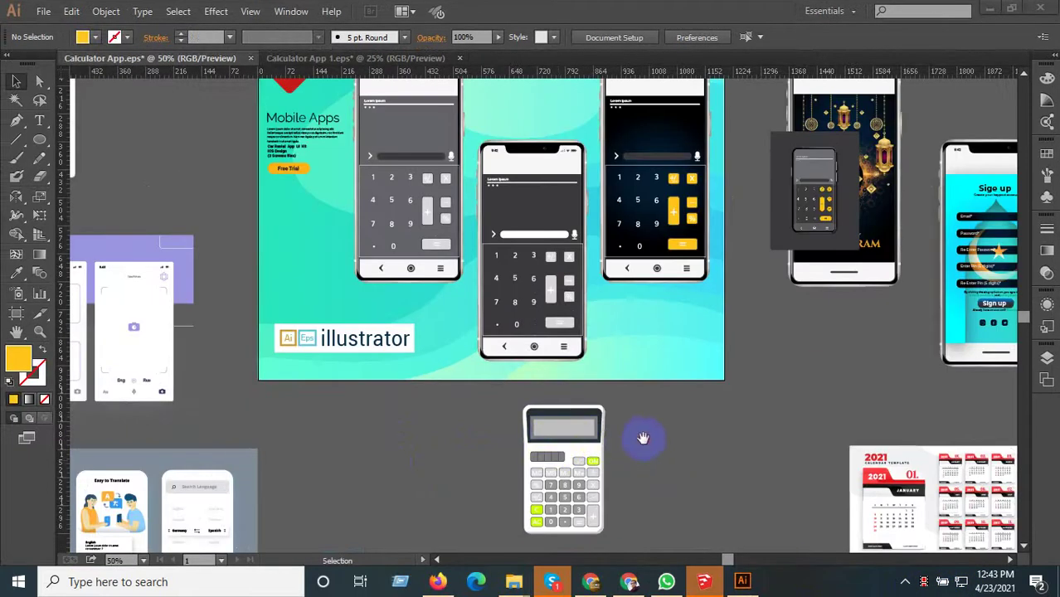
- Ungroup the left phone's keypad, undoing an accidental move of it off the poster
{"action": "mouse_move", "coordinate": [643, 438]}
{"action": "left_mouse_down"}
{"action": "mouse_move", "coordinate": [451, 218]}
{"action": "mouse_move", "coordinate": [431, 214]}
{"action": "left_mouse_up"}
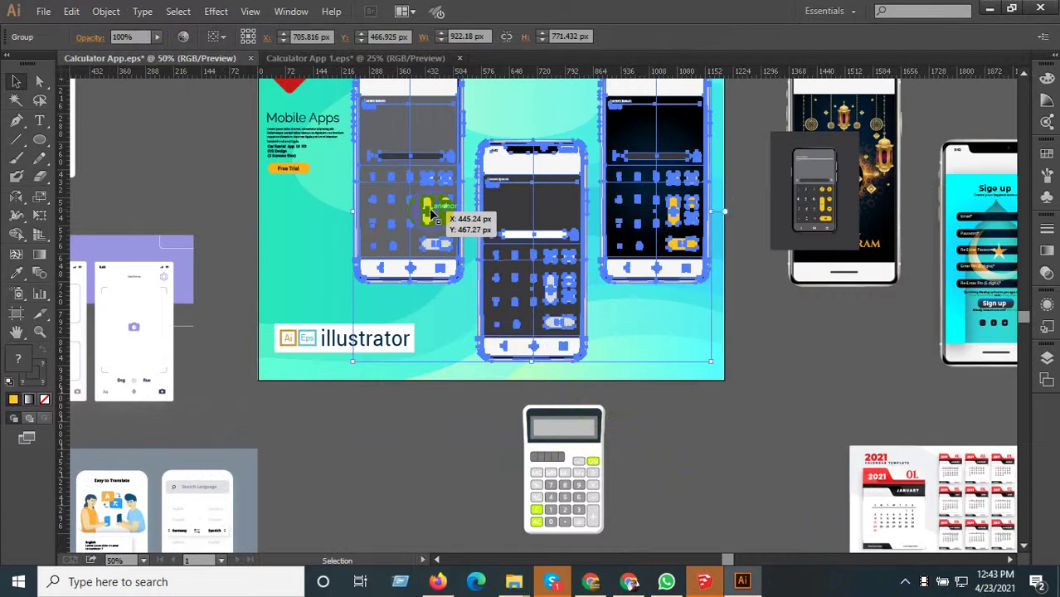
{"action": "right_click", "coordinate": [431, 214]}
{"action": "left_click", "coordinate": [469, 299]}
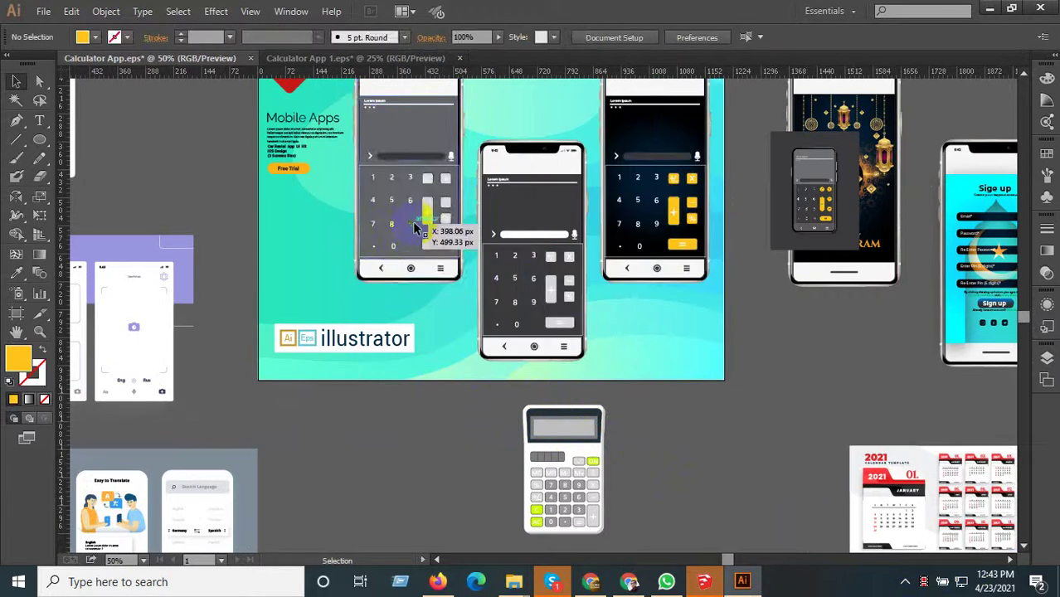
{"action": "left_click", "coordinate": [415, 227]}
{"action": "scroll", "coordinate": [419, 216], "scroll_direction": "up", "scroll_amount": 1}
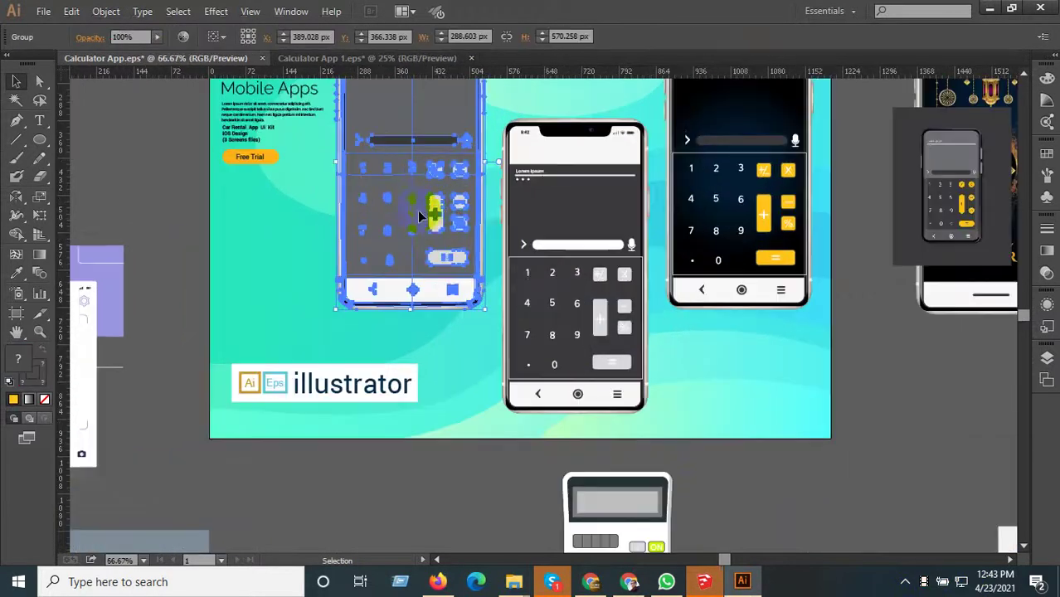
{"action": "scroll", "coordinate": [435, 224], "scroll_direction": "down", "scroll_amount": 1}
{"action": "right_click", "coordinate": [441, 217]}
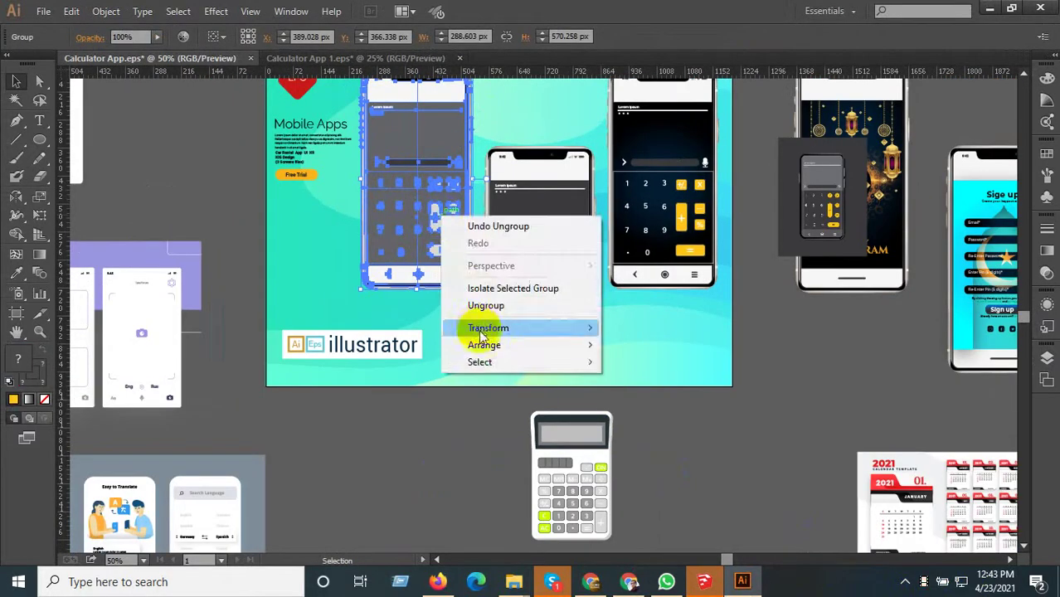
{"action": "left_click", "coordinate": [473, 409]}
{"action": "left_click", "coordinate": [442, 327]}
{"action": "mouse_move", "coordinate": [427, 266]}
{"action": "left_mouse_down"}
{"action": "mouse_move", "coordinate": [438, 256]}
{"action": "mouse_move", "coordinate": [741, 469]}
{"action": "left_mouse_up"}
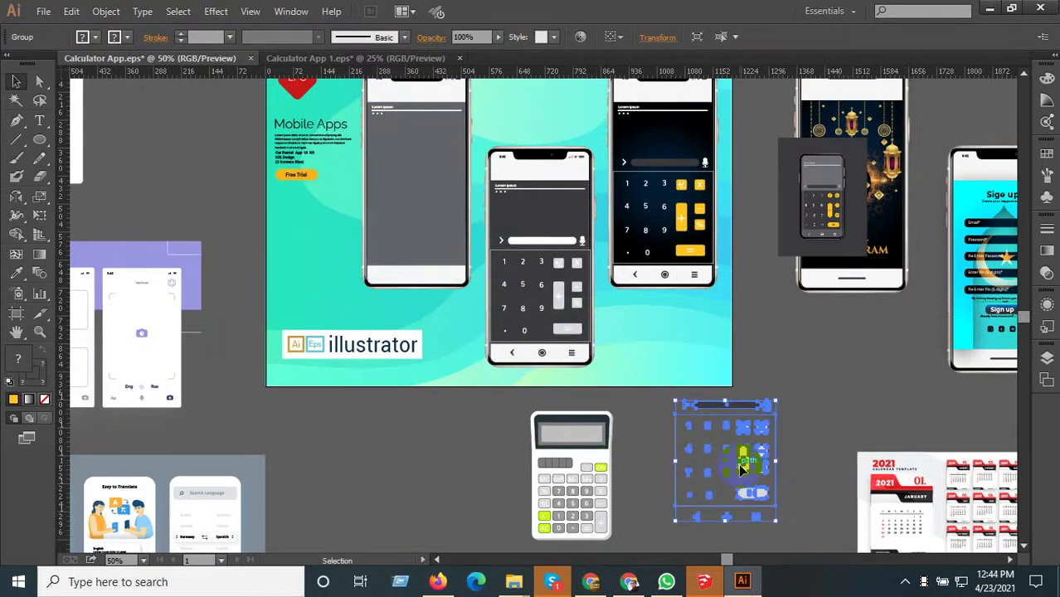
{"action": "key", "text": "ctrl+z"}
- Isolate the left phone's keypad group and delete all its buttons
{"action": "left_click", "coordinate": [809, 423]}
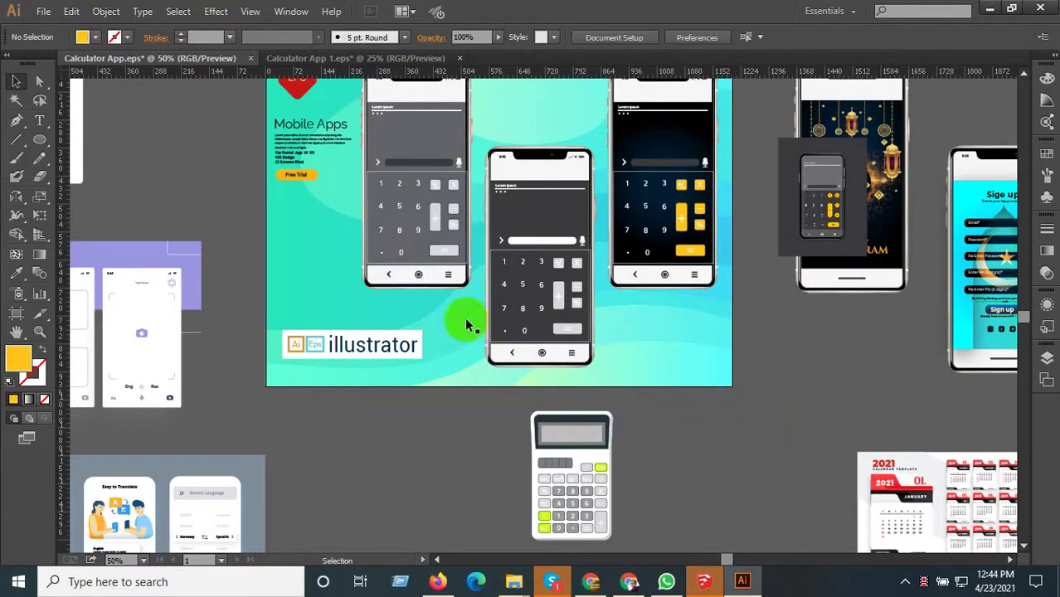
{"action": "double_click", "coordinate": [409, 211]}
{"action": "scroll", "coordinate": [381, 174], "scroll_direction": "up", "scroll_amount": 2}
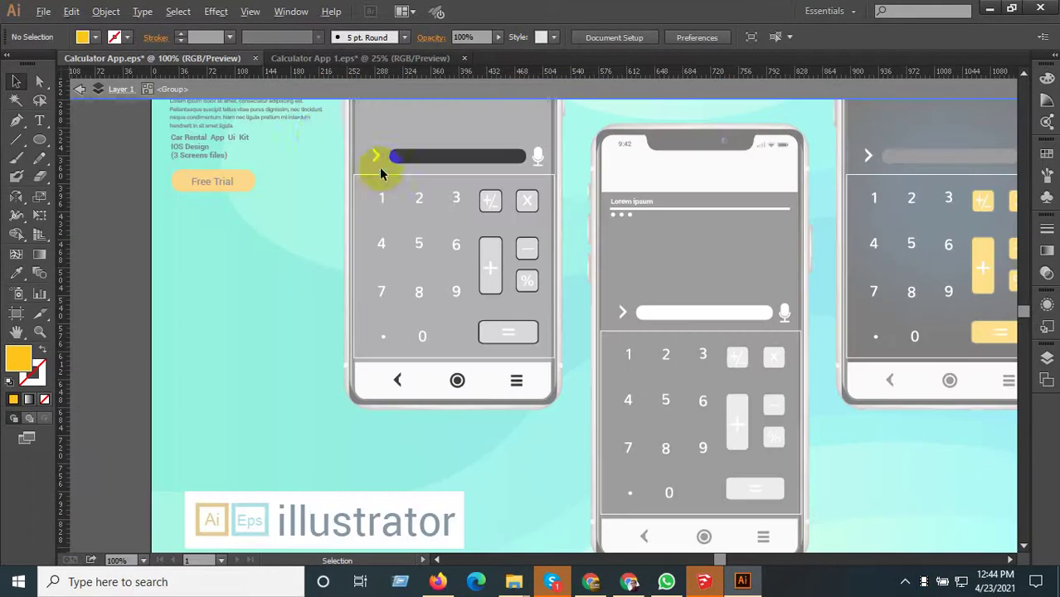
{"action": "left_click_drag", "start_coordinate": [317, 133], "coordinate": [581, 365]}
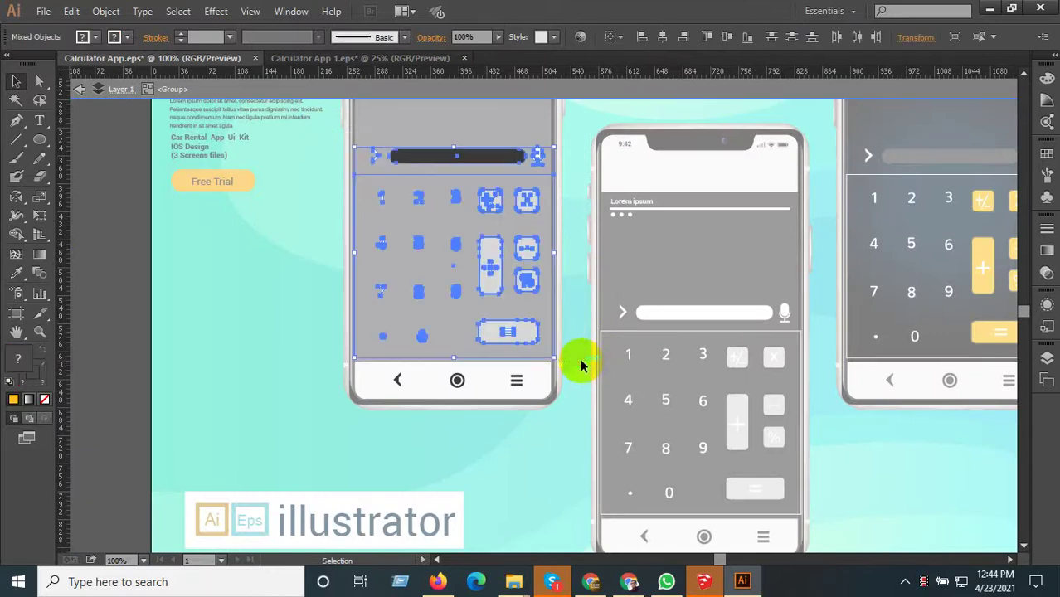
{"action": "key", "text": "Delete"}
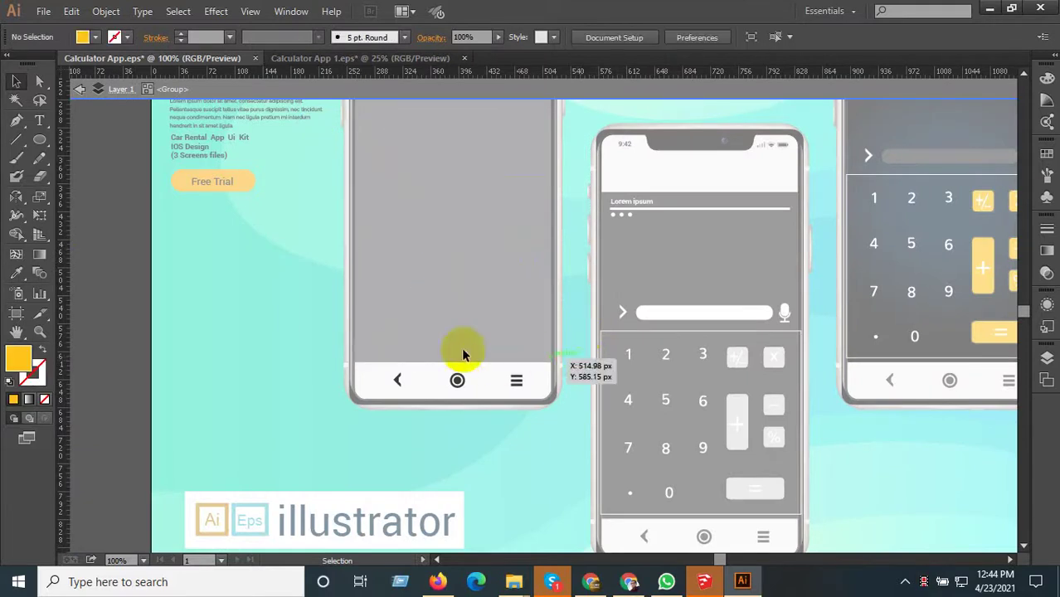
{"action": "scroll", "coordinate": [494, 307], "scroll_direction": "down", "scroll_amount": 2}
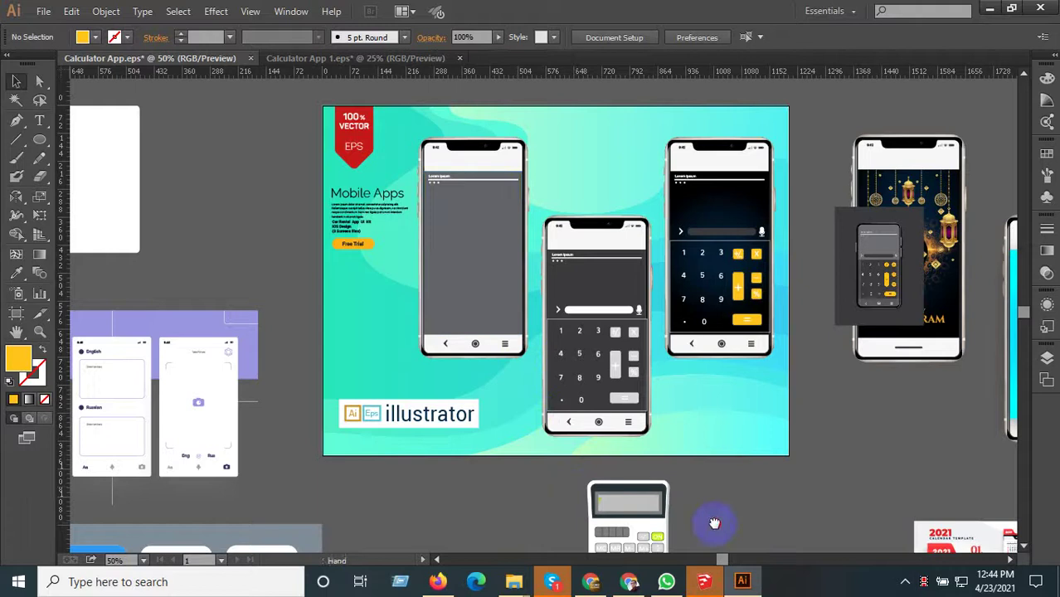
- Select the calculator illustration's keypad buttons, leaving its display out of the selection
{"action": "left_click_drag", "start_coordinate": [713, 522], "coordinate": [656, 424]}
{"action": "left_click", "coordinate": [583, 465]}
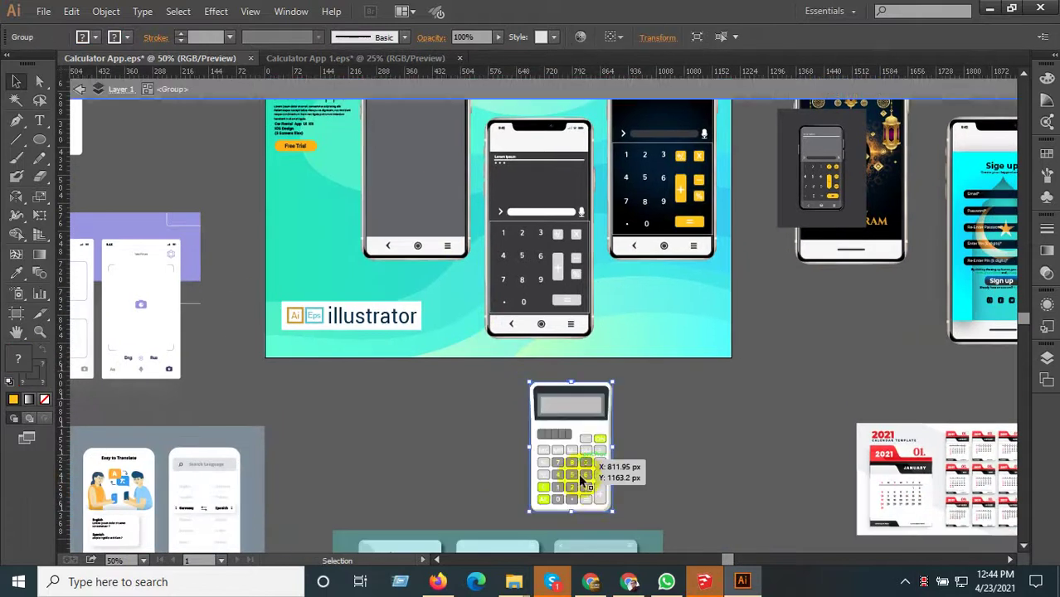
{"action": "left_click", "coordinate": [601, 525]}
{"action": "scroll", "coordinate": [599, 527], "scroll_direction": "up", "scroll_amount": 2}
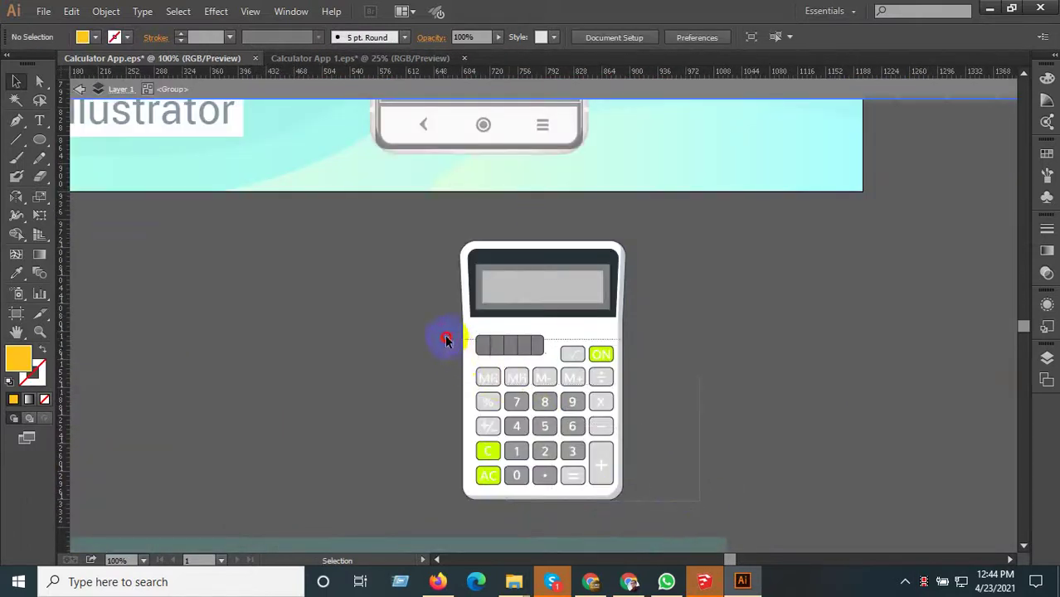
{"action": "left_click", "coordinate": [572, 338]}
{"action": "left_click", "coordinate": [599, 329]}
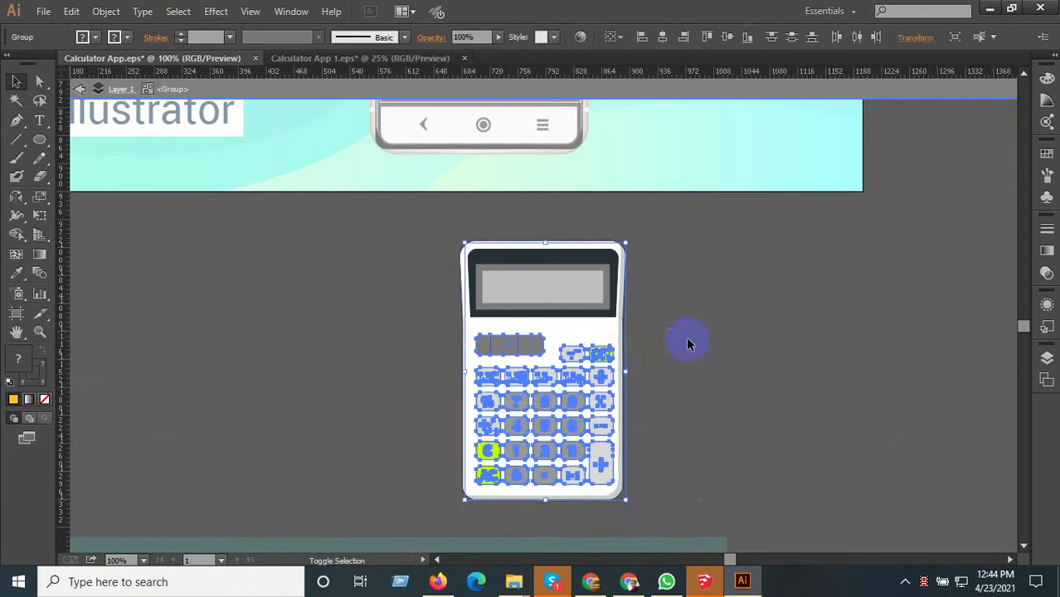
{"action": "key", "text": "a"}
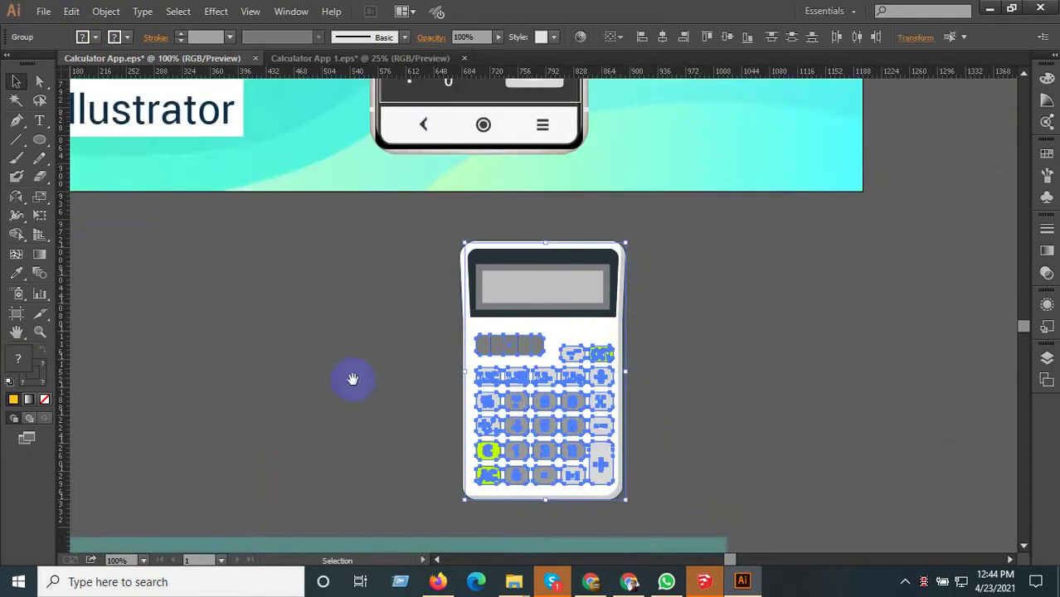
- Paste a trial copy of the buttons beside the calculator, then delete it
{"action": "left_click_drag", "start_coordinate": [350, 379], "coordinate": [697, 393]}
{"action": "left_click", "coordinate": [505, 413]}
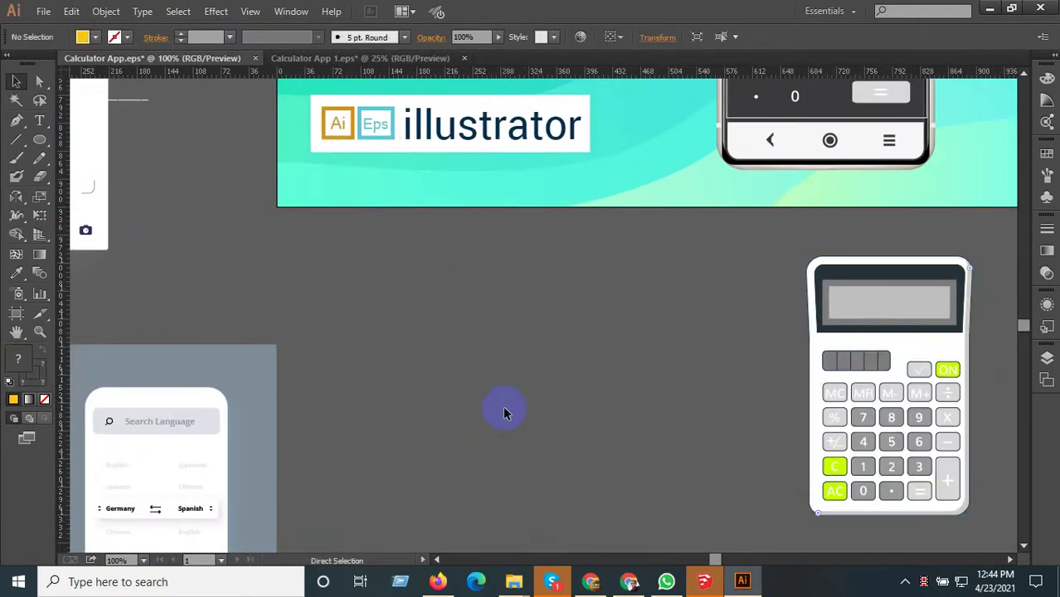
{"action": "key", "text": "ctrl+v"}
{"action": "left_click_drag", "start_coordinate": [532, 353], "coordinate": [529, 391]}
{"action": "key", "text": "Delete"}
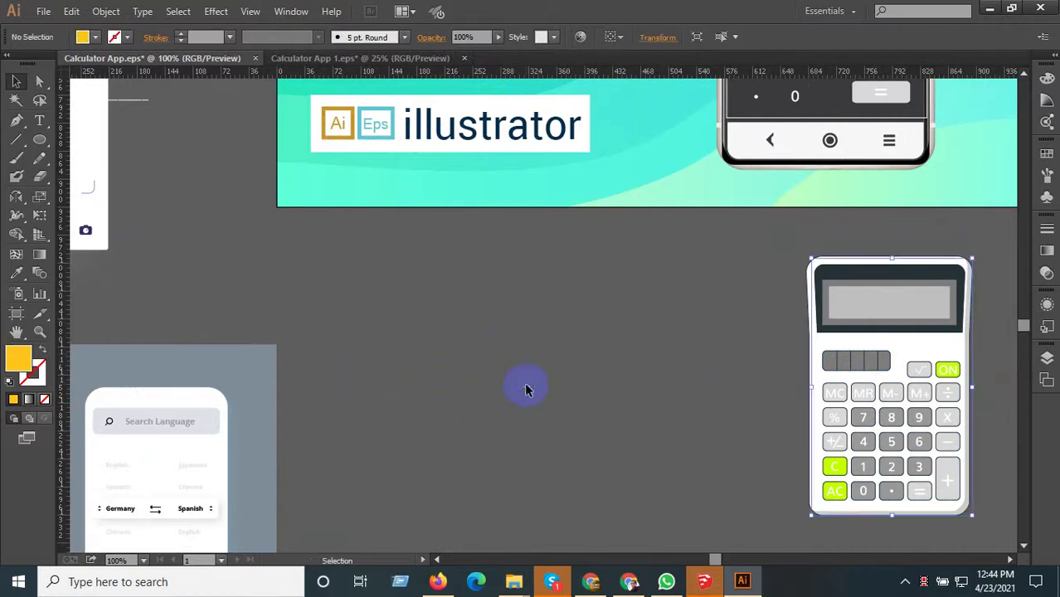
{"action": "key", "text": "v"}
{"action": "scroll", "coordinate": [615, 388], "scroll_direction": "down", "scroll_amount": 2}
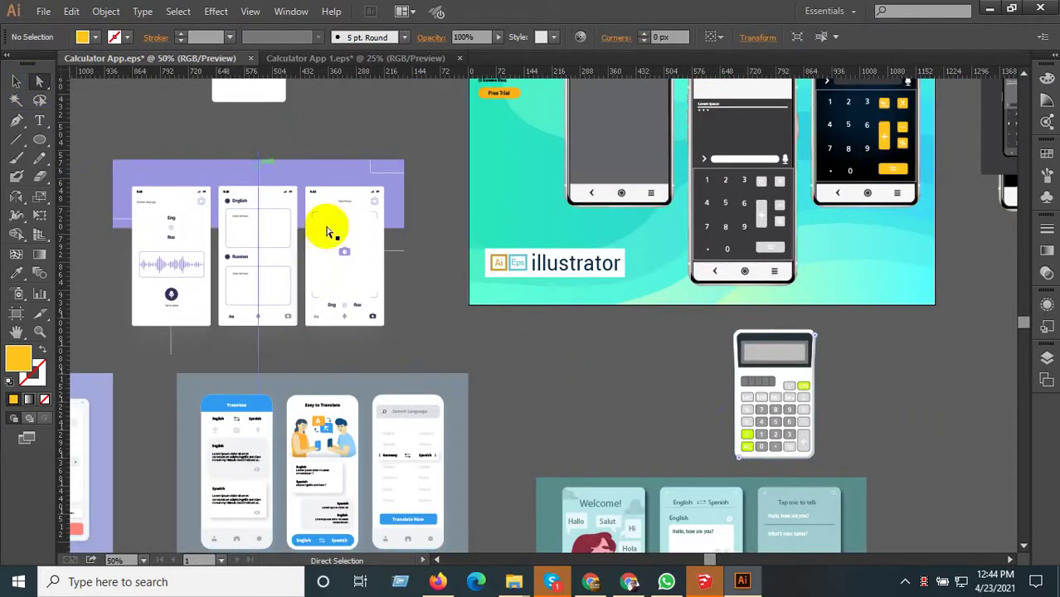
- Adjust the calculator's frame and paste a copy of its keypad buttons below the poster
{"action": "left_click", "coordinate": [16, 81]}
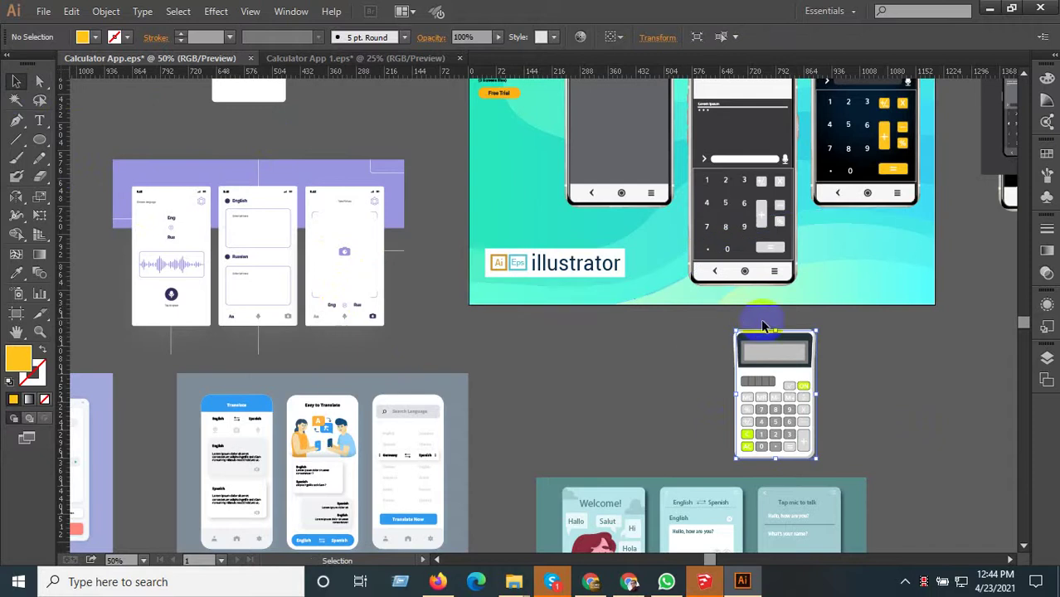
{"action": "mouse_move", "coordinate": [776, 330]}
{"action": "left_mouse_down"}
{"action": "mouse_move", "coordinate": [598, 323]}
{"action": "mouse_move", "coordinate": [619, 324]}
{"action": "left_mouse_up"}
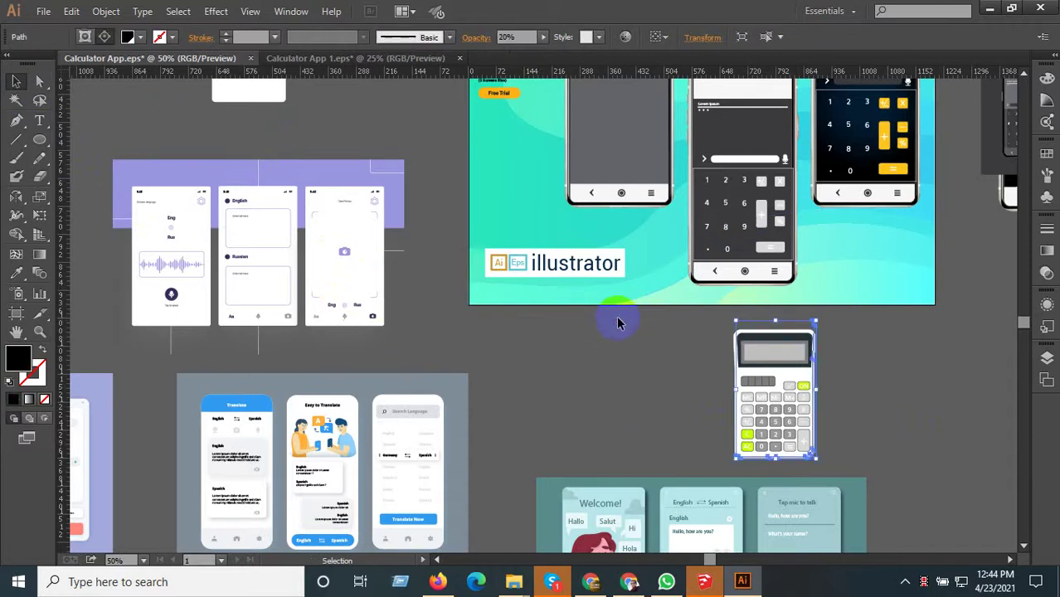
{"action": "left_click", "coordinate": [618, 323]}
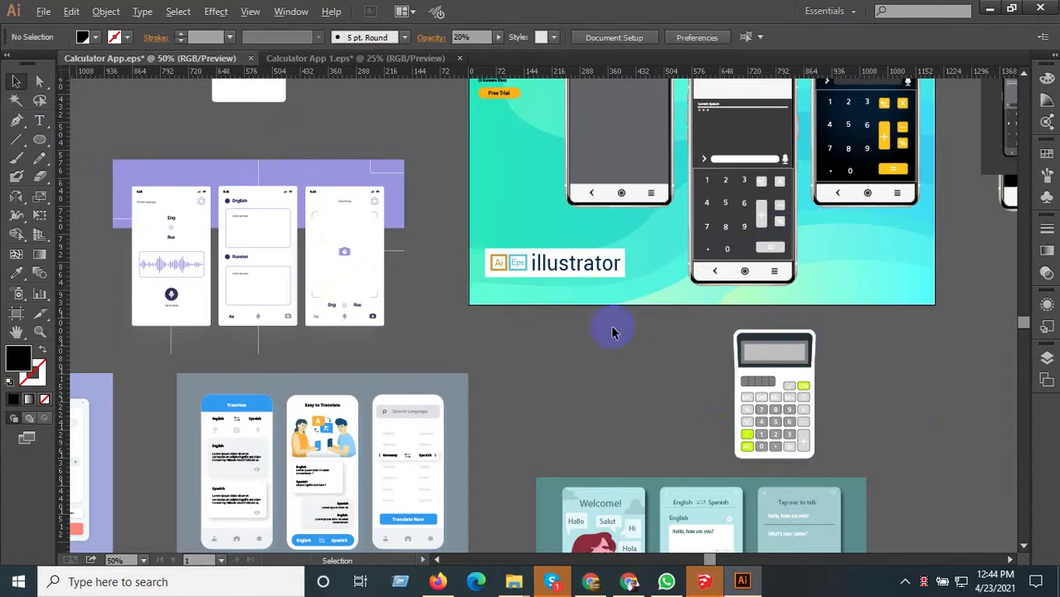
{"action": "scroll", "coordinate": [582, 372], "scroll_direction": "up", "scroll_amount": 2}
{"action": "key", "text": "ctrl+v"}
- Move the pasted keypad onto the left phone's screen and scale it up to fit
{"action": "scroll", "coordinate": [531, 402], "scroll_direction": "down", "scroll_amount": 1}
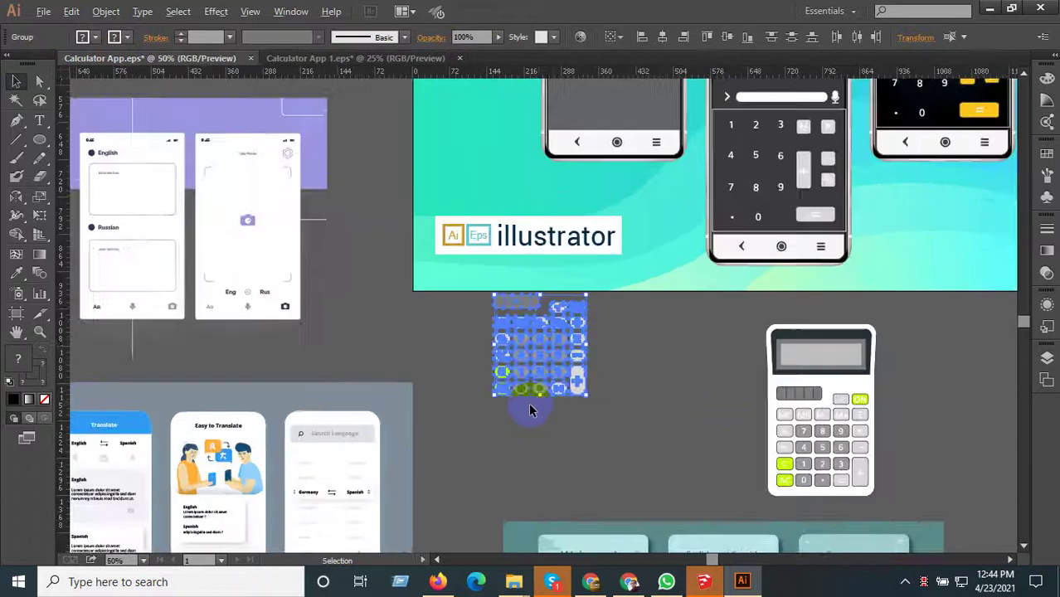
{"action": "scroll", "coordinate": [531, 402], "scroll_direction": "down", "scroll_amount": 1}
{"action": "right_click", "coordinate": [546, 373]}
{"action": "left_click_drag", "start_coordinate": [564, 332], "coordinate": [515, 462]}
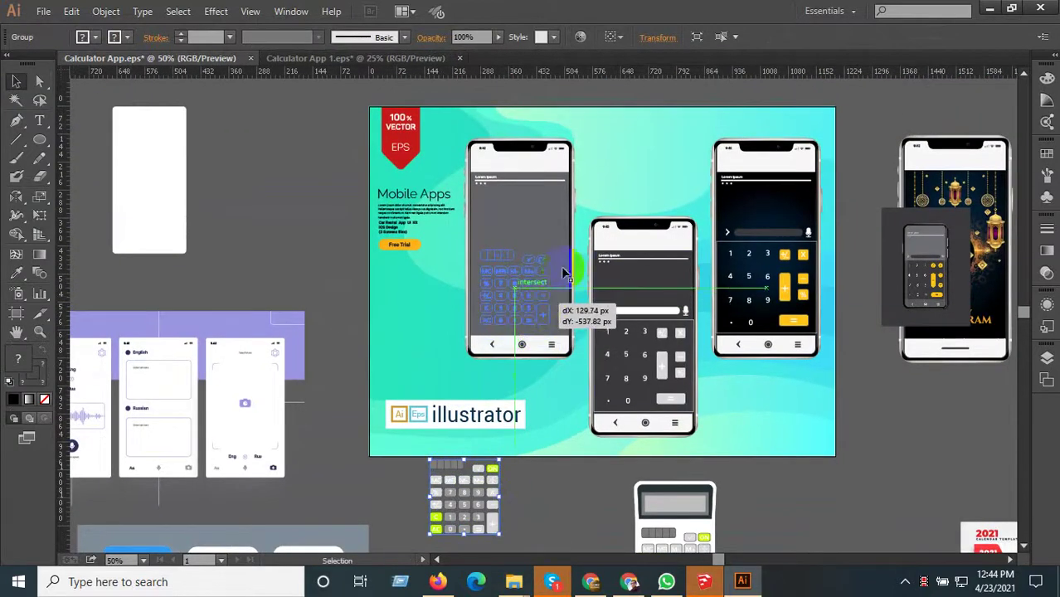
{"action": "scroll", "coordinate": [569, 266], "scroll_direction": "up", "scroll_amount": 2}
{"action": "mouse_move", "coordinate": [515, 462]}
{"action": "left_mouse_down"}
{"action": "mouse_move", "coordinate": [570, 266]}
{"action": "mouse_move", "coordinate": [568, 199]}
{"action": "left_mouse_up"}
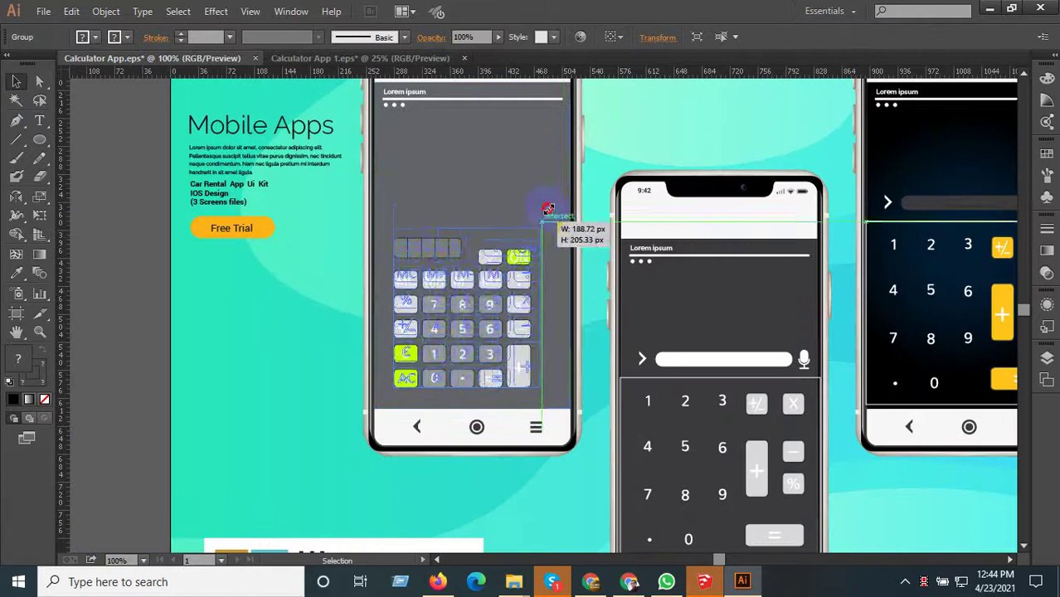
{"action": "scroll", "coordinate": [395, 394], "scroll_direction": "up", "scroll_amount": 3}
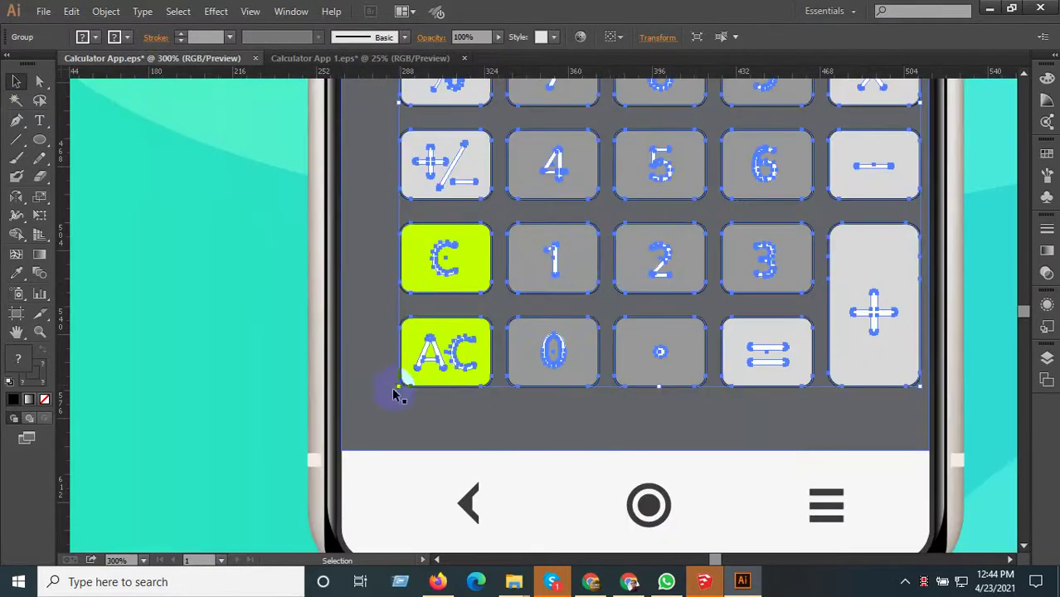
{"action": "mouse_move", "coordinate": [398, 388]}
{"action": "left_mouse_down"}
{"action": "mouse_move", "coordinate": [355, 445]}
{"action": "mouse_move", "coordinate": [414, 461]}
{"action": "left_mouse_up"}
- Deselect the keypad and check the Lorem ipsum heading in the left phone
{"action": "scroll", "coordinate": [414, 461], "scroll_direction": "down", "scroll_amount": 3}
{"action": "scroll", "coordinate": [421, 467], "scroll_direction": "down", "scroll_amount": 1}
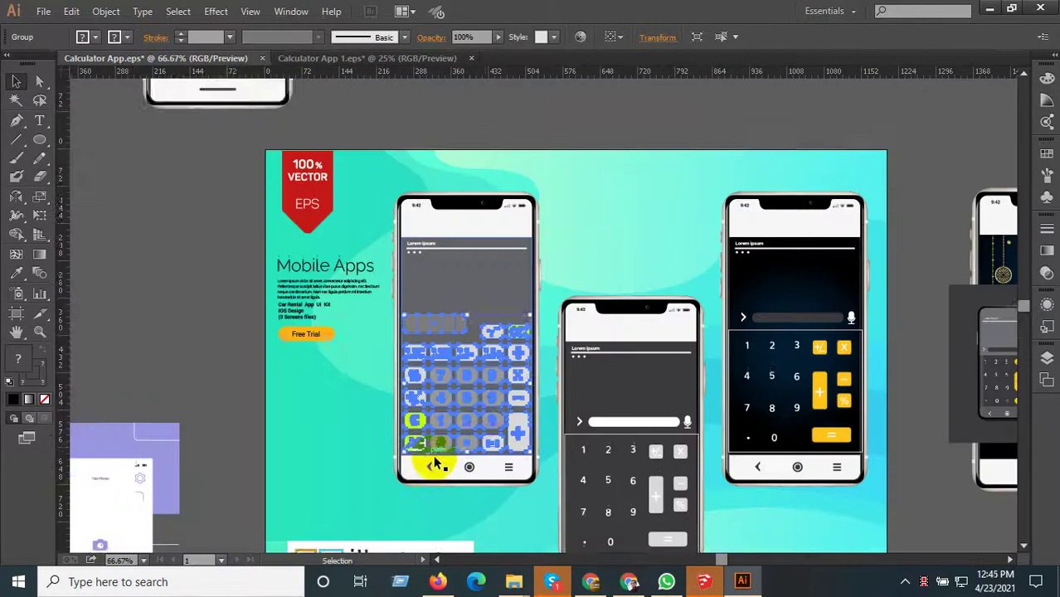
{"action": "scroll", "coordinate": [448, 457], "scroll_direction": "down", "scroll_amount": 3}
{"action": "scroll", "coordinate": [703, 518], "scroll_direction": "down", "scroll_amount": 2}
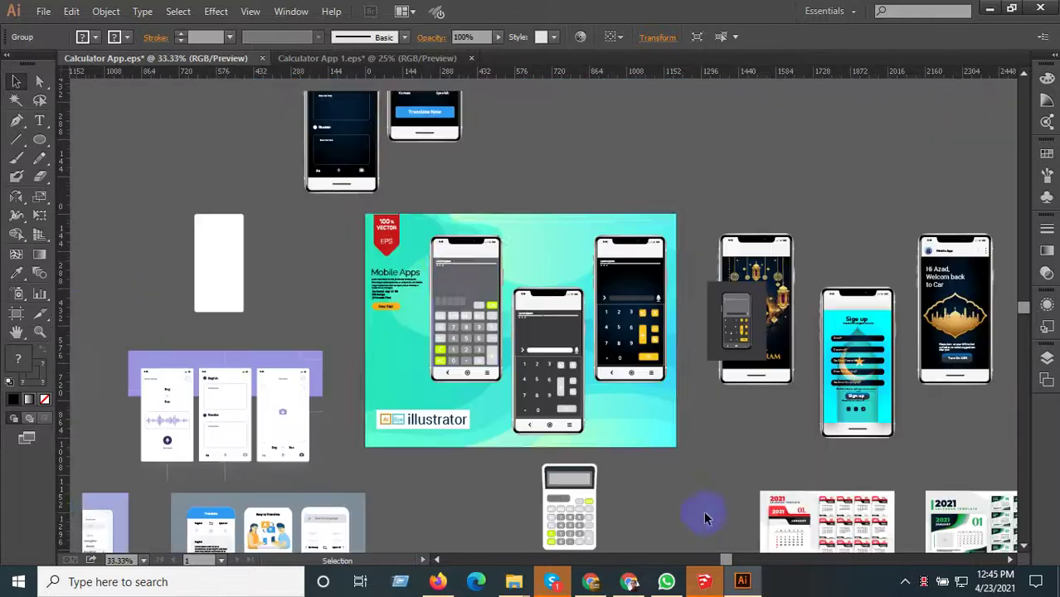
{"action": "left_click", "coordinate": [689, 483]}
{"action": "scroll", "coordinate": [452, 264], "scroll_direction": "up", "scroll_amount": 3}
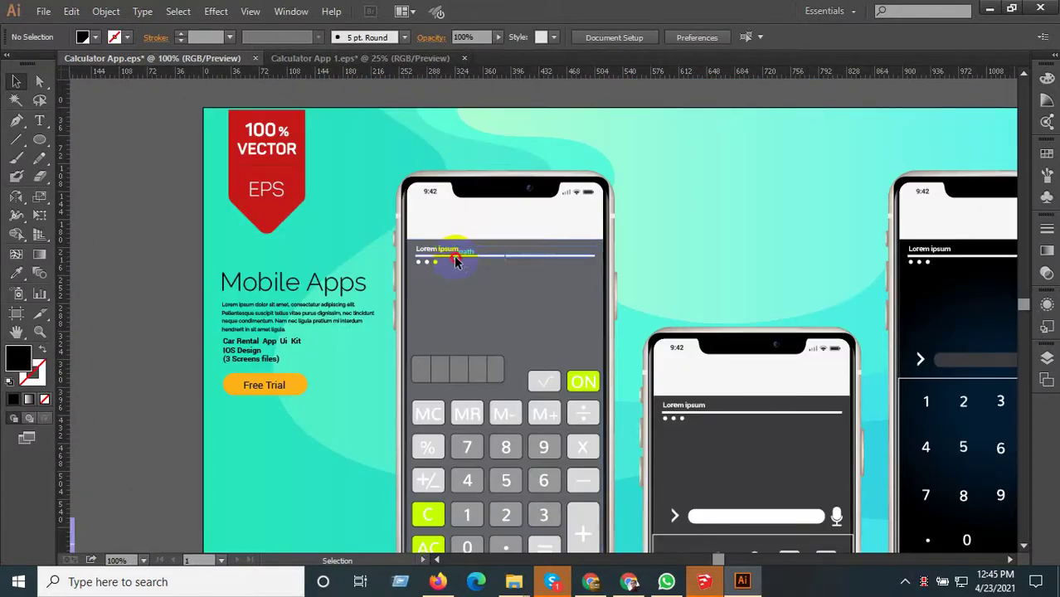
{"action": "left_click", "coordinate": [454, 262]}
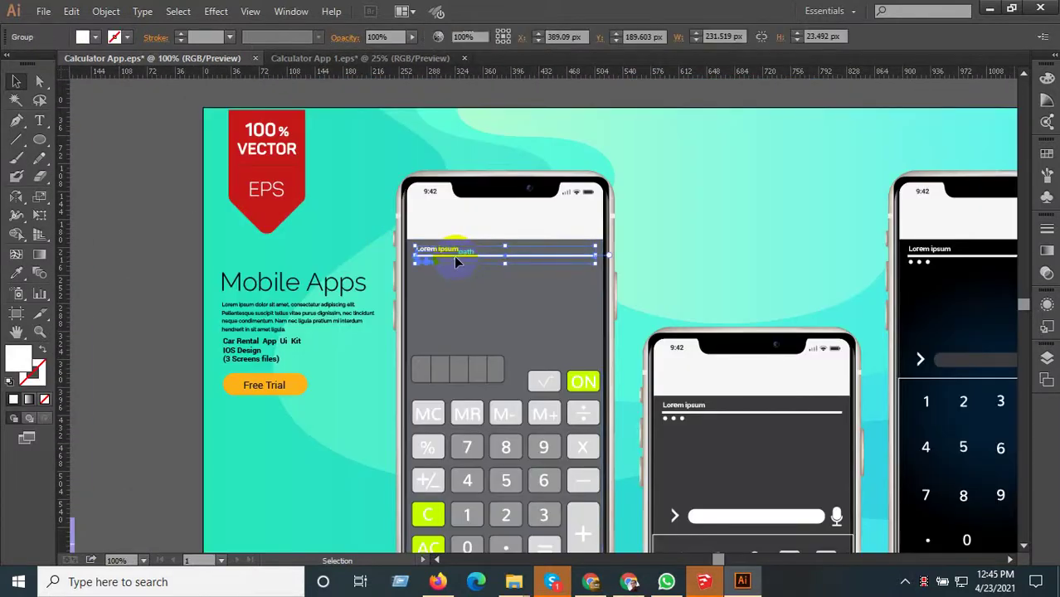
{"action": "left_click", "coordinate": [454, 256]}
{"action": "scroll", "coordinate": [480, 246], "scroll_direction": "down", "scroll_amount": 2}
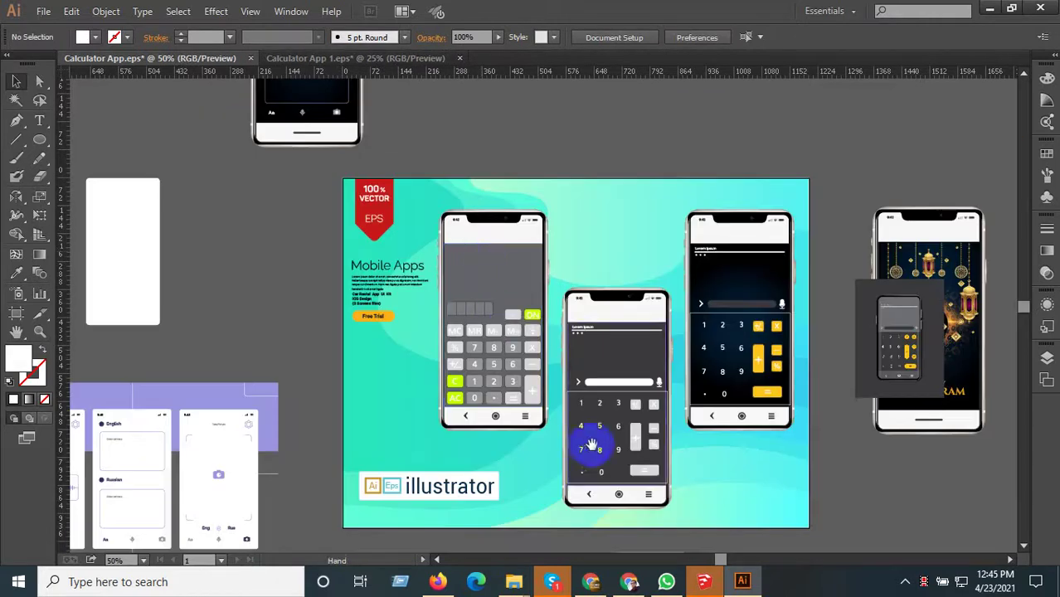
- Select the calculator's grey display, inner light rectangle and dark screen frame
{"action": "left_click_drag", "start_coordinate": [591, 446], "coordinate": [545, 349]}
{"action": "scroll", "coordinate": [601, 478], "scroll_direction": "up", "scroll_amount": 3}
{"action": "left_click", "coordinate": [603, 486]}
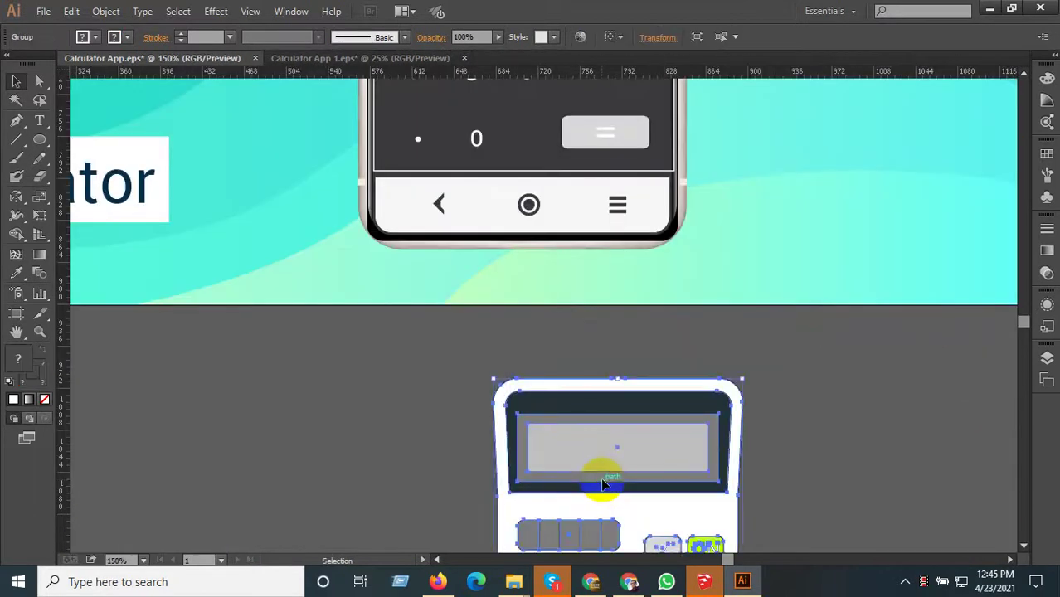
{"action": "double_click", "coordinate": [608, 480]}
{"action": "scroll", "coordinate": [610, 473], "scroll_direction": "up", "scroll_amount": 2}
{"action": "left_click", "coordinate": [613, 468]}
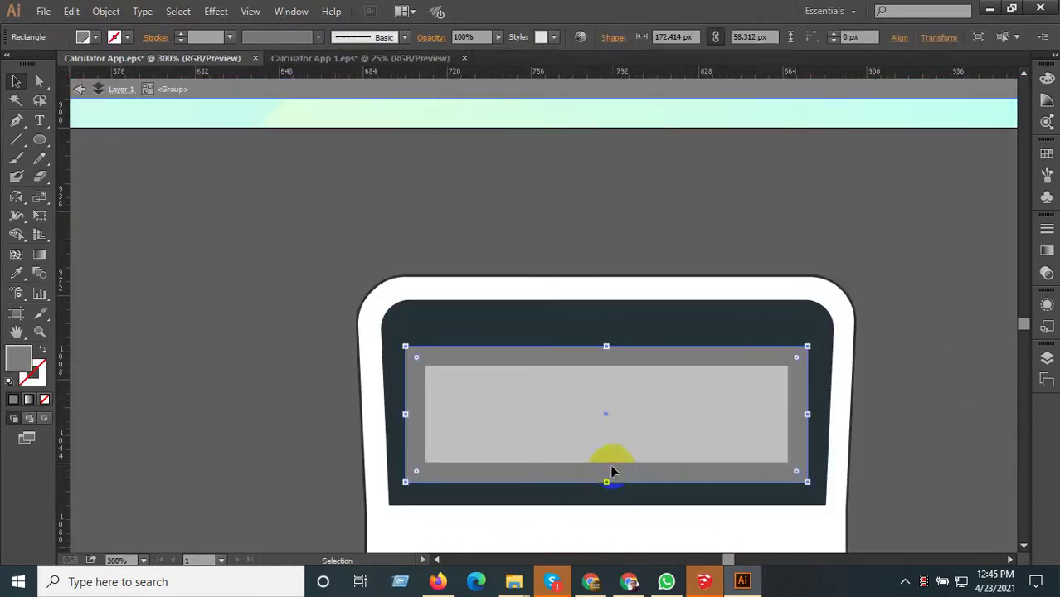
{"action": "left_click", "coordinate": [546, 442], "text": "shift"}
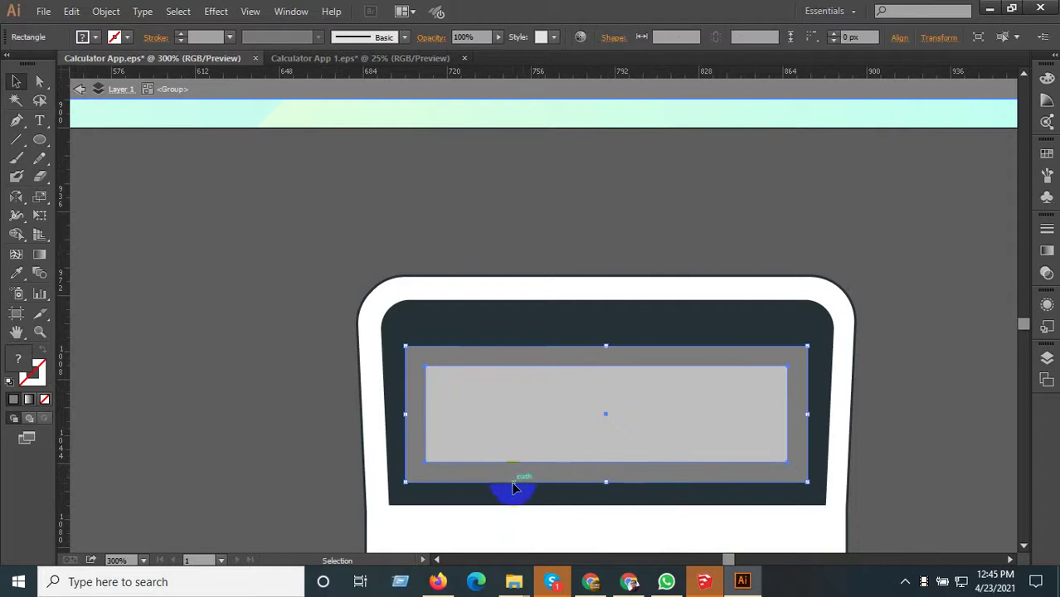
{"action": "left_click", "coordinate": [508, 331], "text": "shift"}
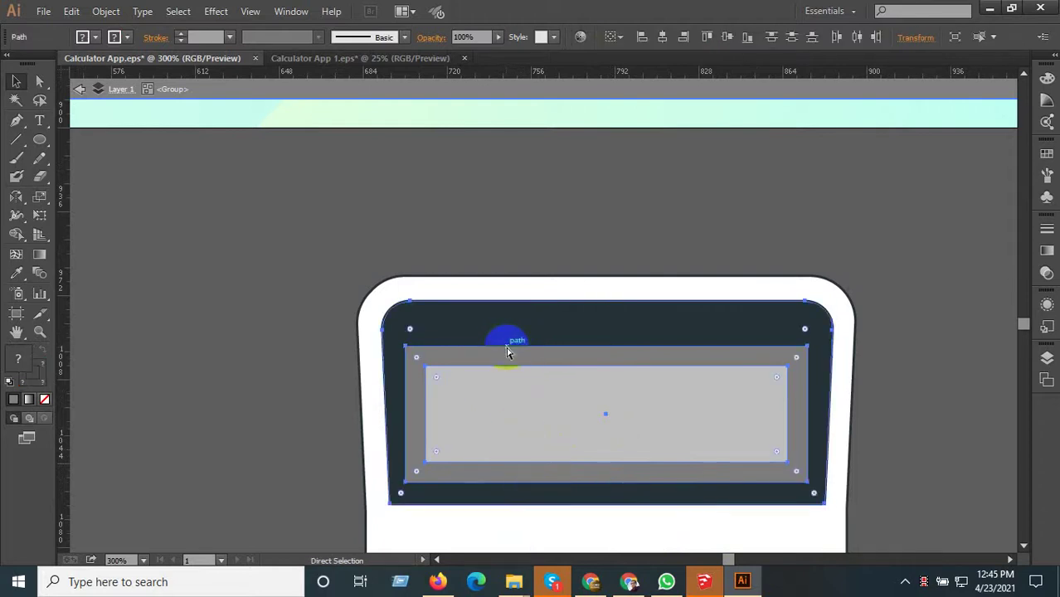
{"action": "key", "text": "Escape"}
{"action": "scroll", "coordinate": [579, 490], "scroll_direction": "down", "scroll_amount": 3}
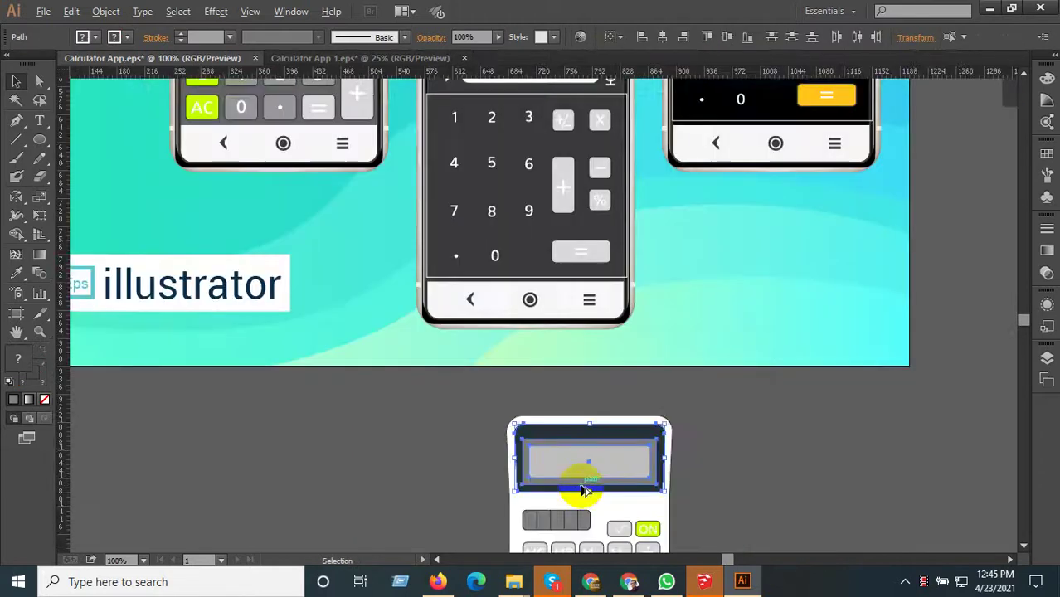
- Move the display pieces onto the left phone's screen and enlarge them to fit
{"action": "mouse_move", "coordinate": [472, 434]}
{"action": "left_mouse_down"}
{"action": "mouse_move", "coordinate": [542, 417]}
{"action": "mouse_move", "coordinate": [578, 532]}
{"action": "left_mouse_up"}
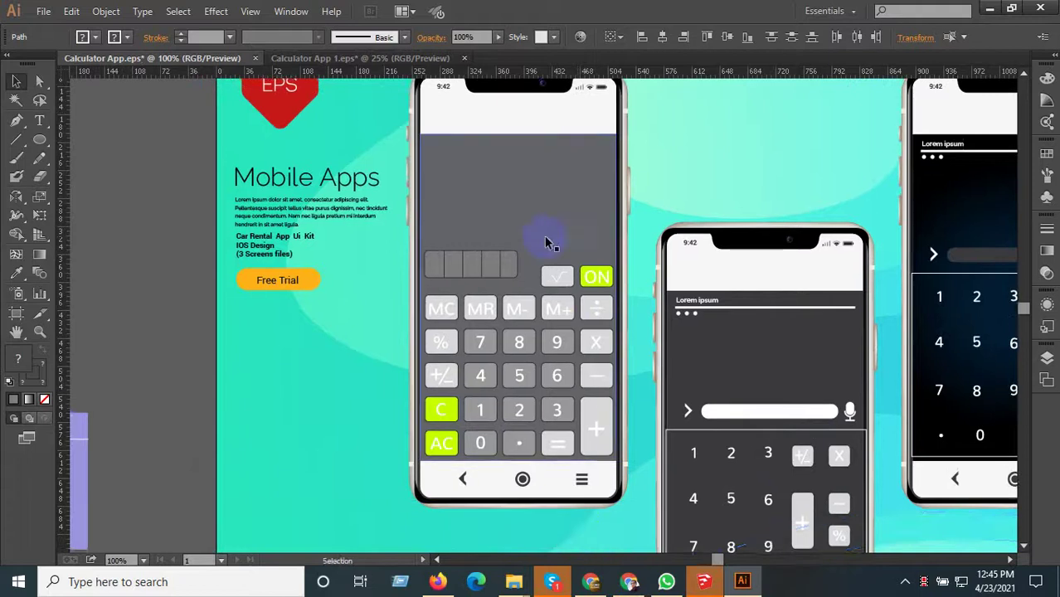
{"action": "left_click_drag", "start_coordinate": [544, 239], "coordinate": [534, 288]}
{"action": "scroll", "coordinate": [506, 286], "scroll_direction": "up", "scroll_amount": 1}
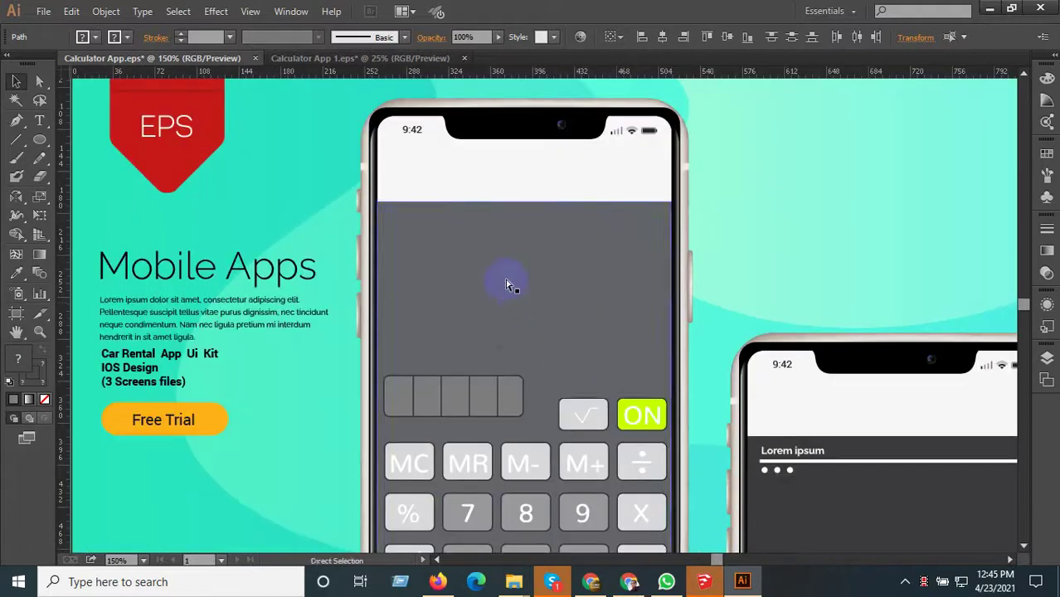
{"action": "left_click_drag", "start_coordinate": [552, 325], "coordinate": [523, 280]}
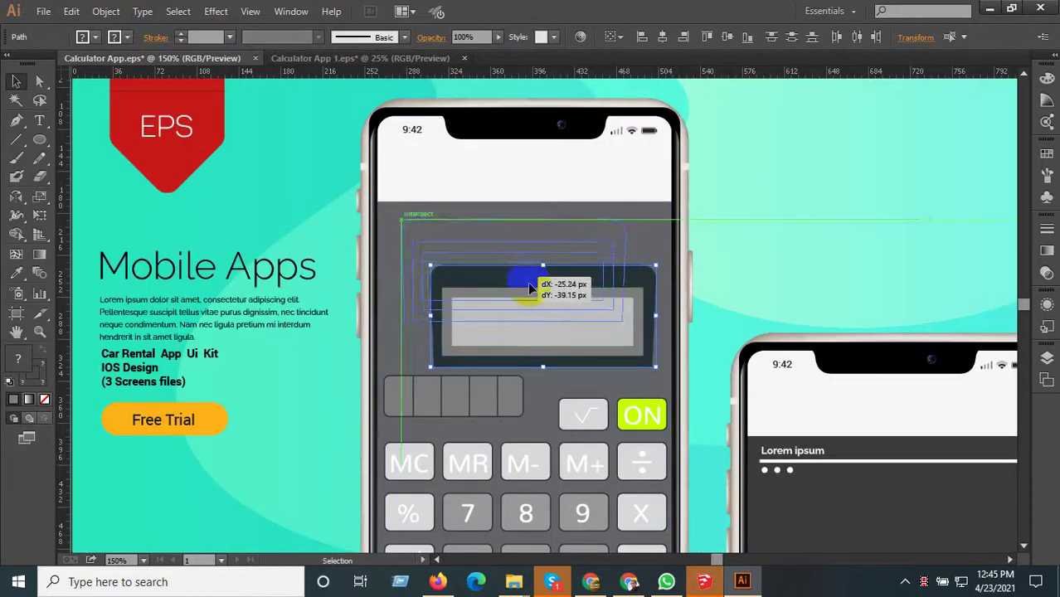
{"action": "left_click_drag", "start_coordinate": [627, 323], "coordinate": [656, 350]}
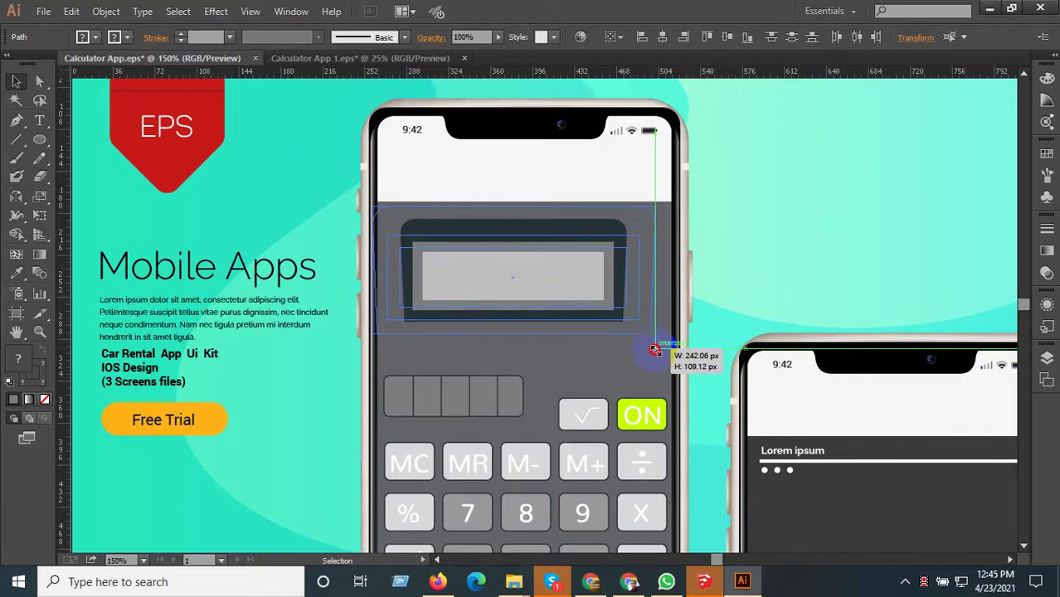
{"action": "scroll", "coordinate": [596, 344], "scroll_direction": "up", "scroll_amount": 1}
{"action": "left_click_drag", "start_coordinate": [565, 294], "coordinate": [568, 307]}
{"action": "scroll", "coordinate": [568, 306], "scroll_direction": "down", "scroll_amount": 2}
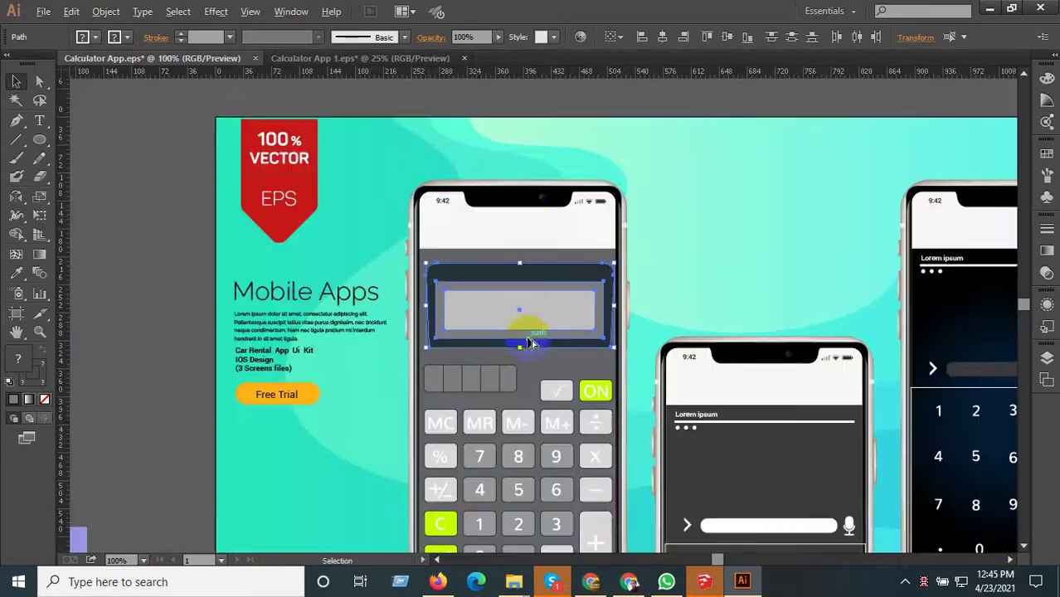
- Group the display pieces and drag the dark backing frame off to the right
{"action": "right_click", "coordinate": [554, 280]}
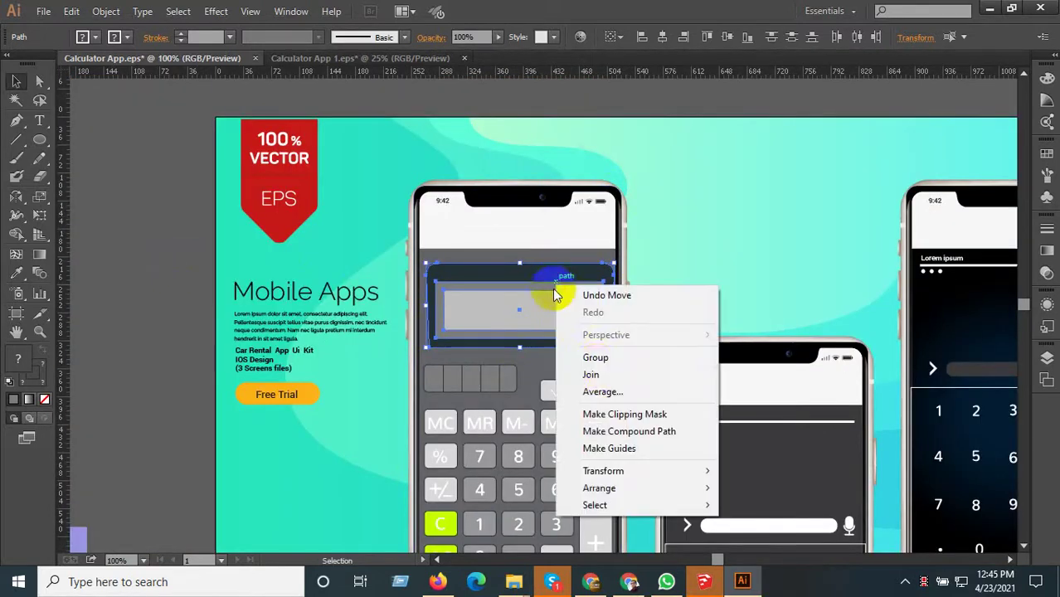
{"action": "left_click", "coordinate": [595, 357]}
{"action": "double_click", "coordinate": [538, 320]}
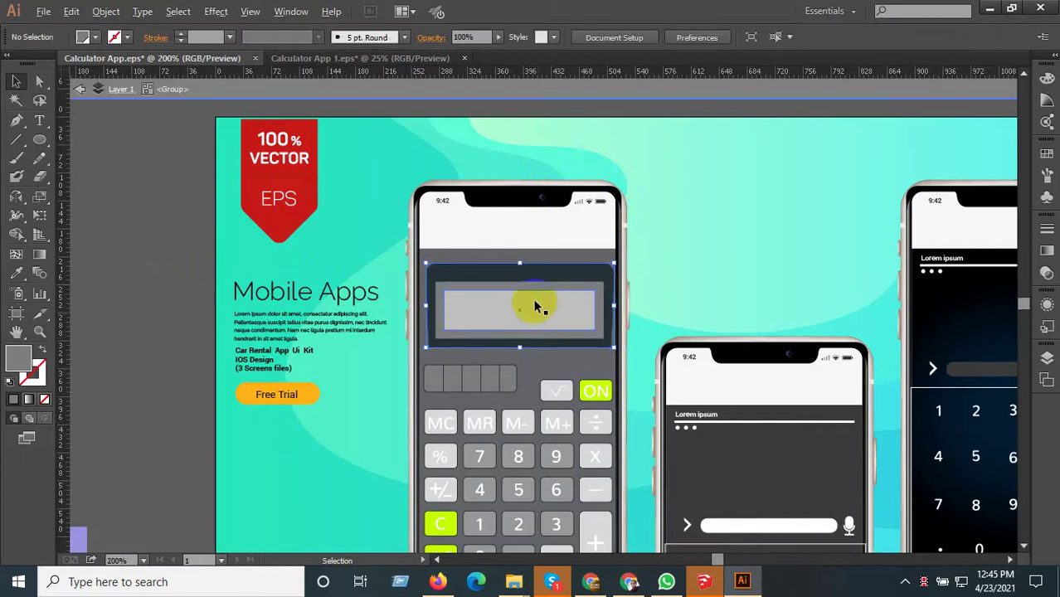
{"action": "scroll", "coordinate": [533, 298], "scroll_direction": "up", "scroll_amount": 2}
{"action": "left_click", "coordinate": [513, 246]}
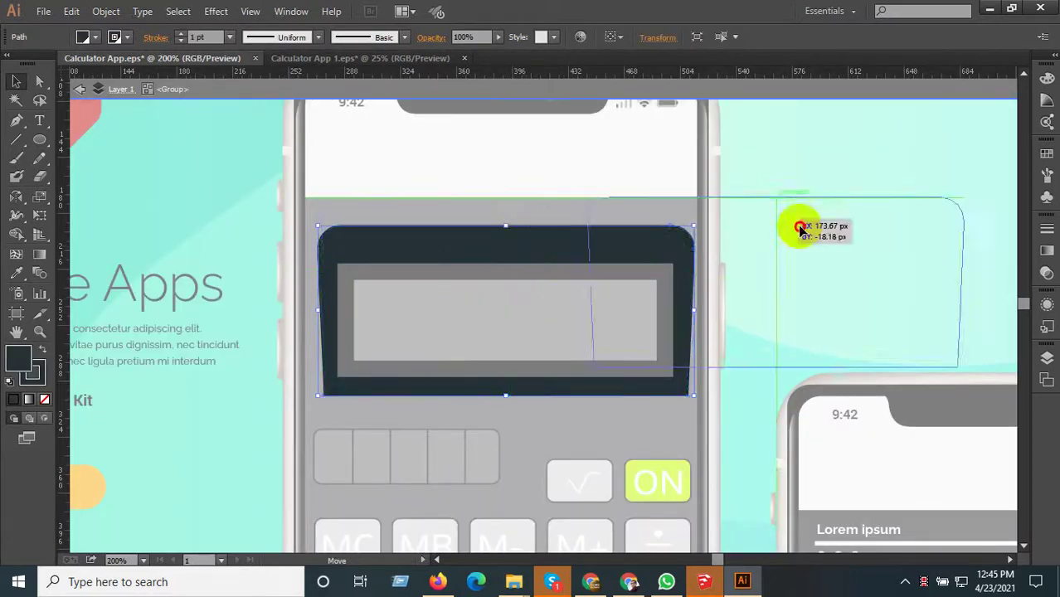
{"action": "mouse_move", "coordinate": [513, 245]}
{"action": "left_mouse_down"}
{"action": "mouse_move", "coordinate": [741, 246]}
{"action": "mouse_move", "coordinate": [780, 263]}
{"action": "left_mouse_up"}
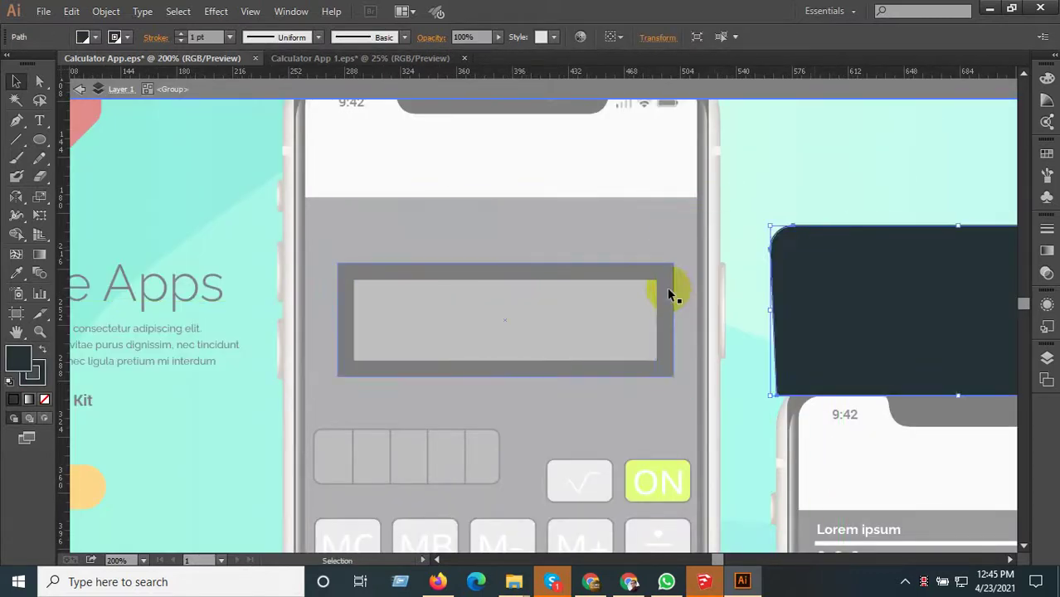
- Add a 16 px Offset Path around the grey display rectangle
{"action": "left_click", "coordinate": [639, 273]}
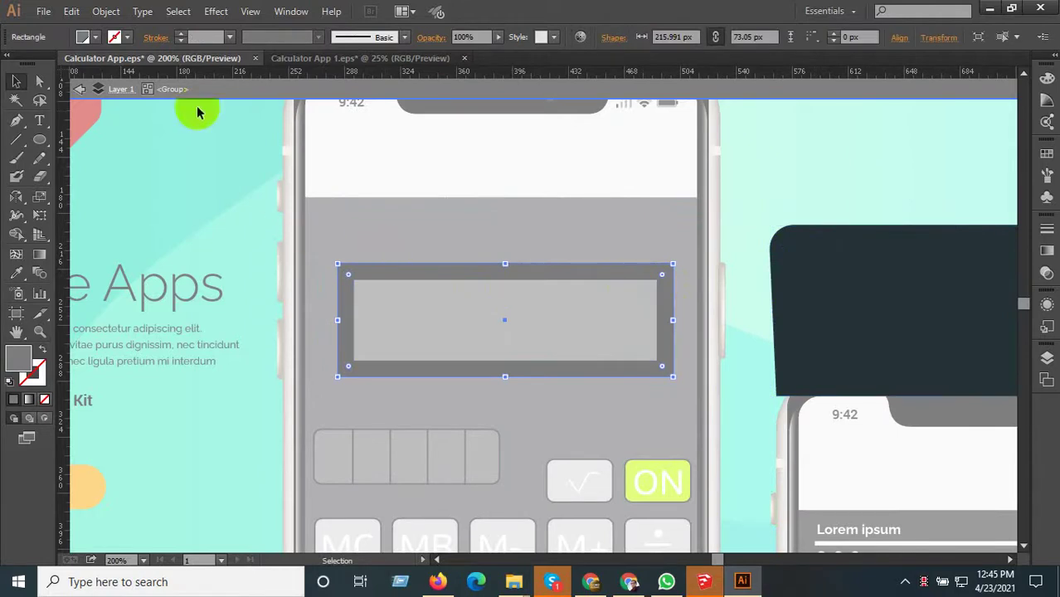
{"action": "left_click", "coordinate": [106, 11]}
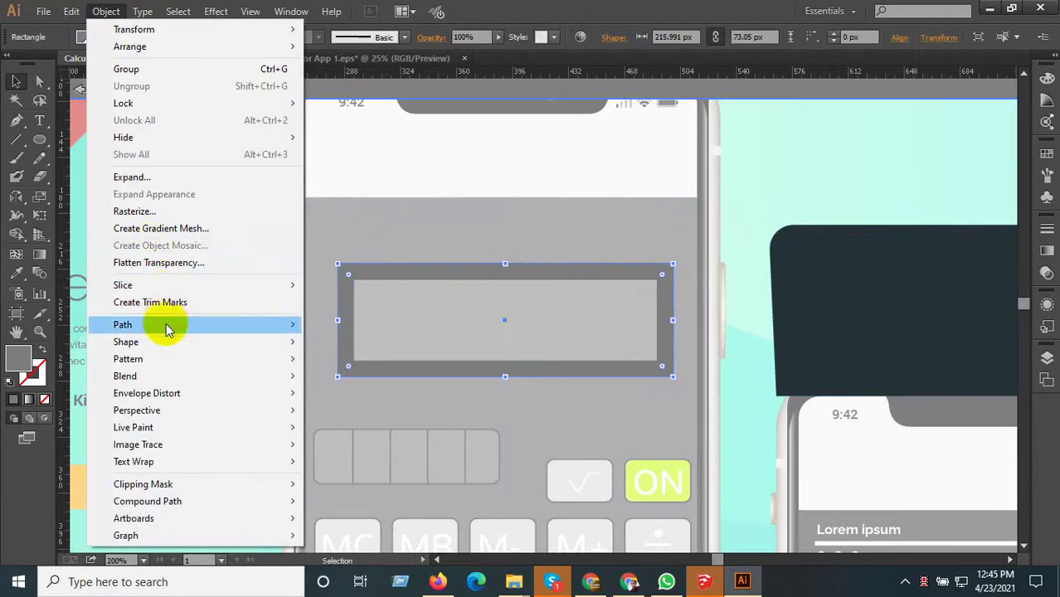
{"action": "mouse_move", "coordinate": [123, 324]}
{"action": "left_click", "coordinate": [389, 385]}
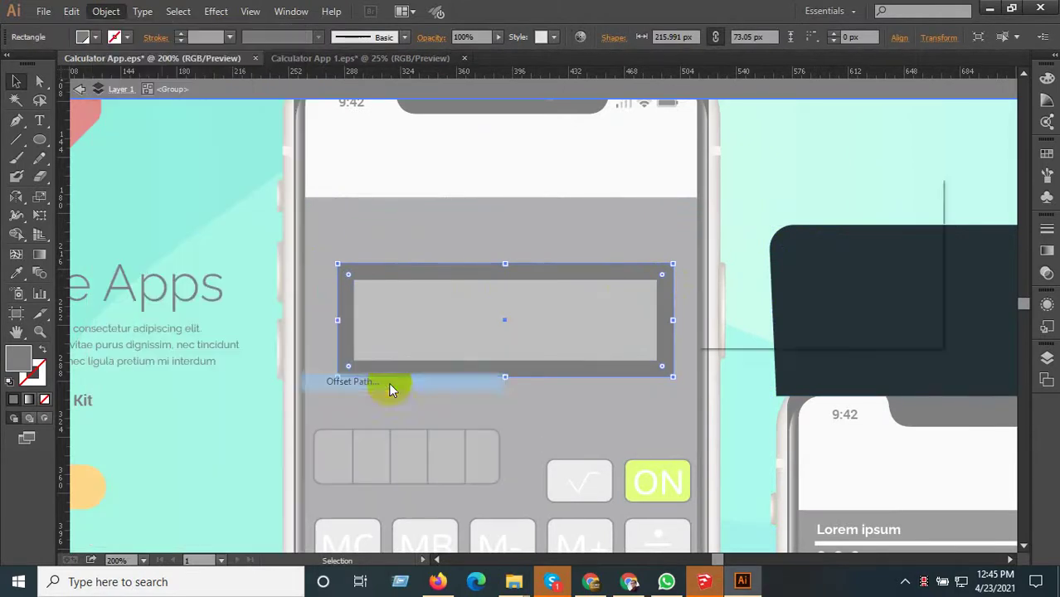
{"action": "left_click", "coordinate": [740, 312]}
{"action": "left_click", "coordinate": [794, 225]}
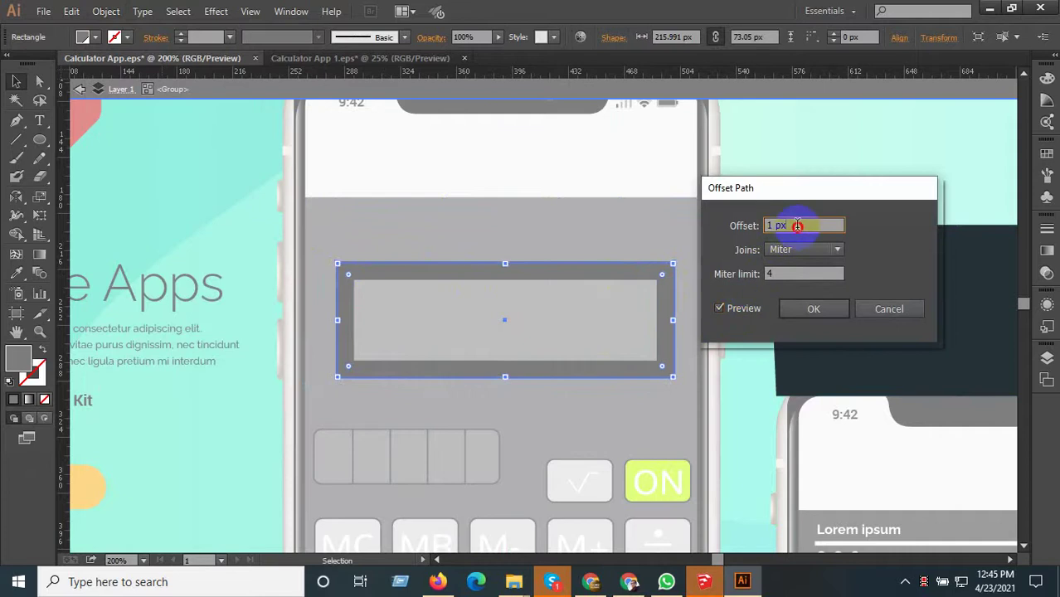
{"action": "key", "text": "Up"}
{"action": "key", "text": "Up"}
{"action": "key", "text": "Up"}
{"action": "key", "text": "Up"}
{"action": "key", "text": "Up"}
{"action": "key", "text": "Up"}
{"action": "key", "text": "Up"}
{"action": "key", "text": "Up"}
{"action": "key", "text": "Up"}
{"action": "key", "text": "Up"}
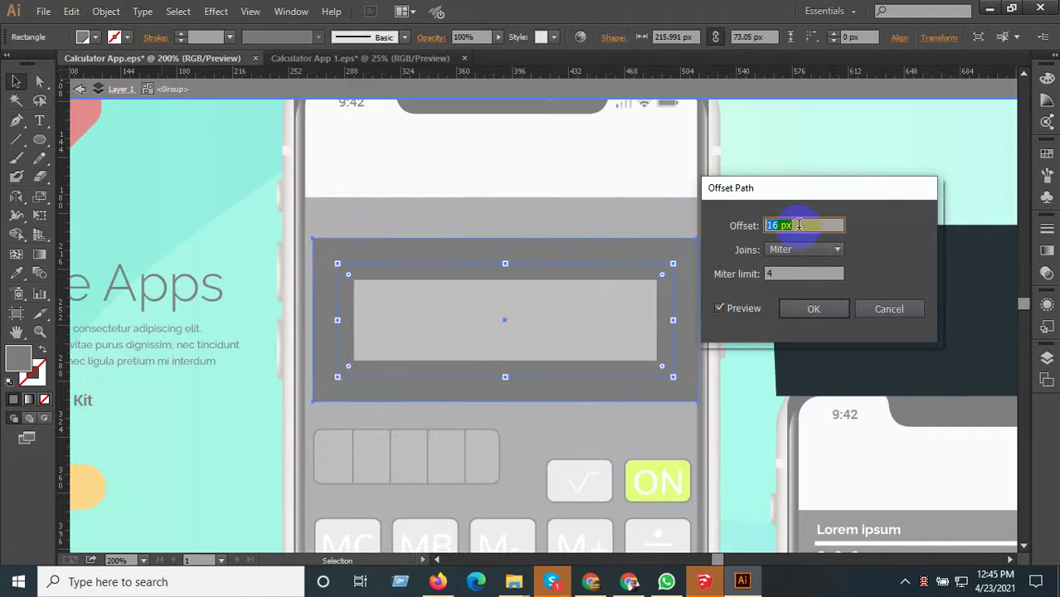
{"action": "left_click", "coordinate": [788, 309]}
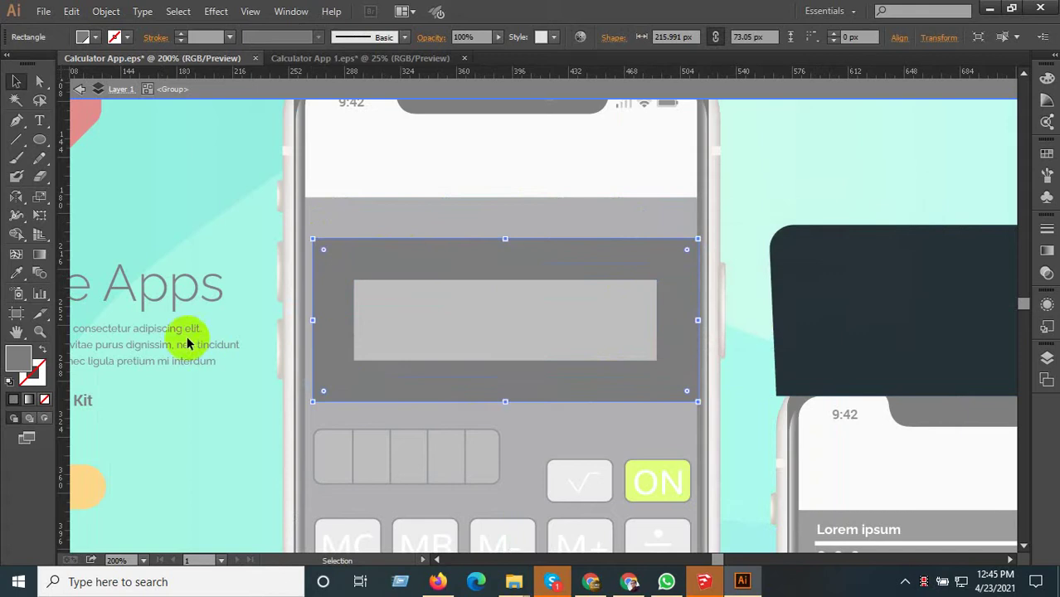
- Fill the offset rectangle with the dark navy and delete the leftover dark panel
{"action": "left_click", "coordinate": [17, 273]}
{"action": "left_click", "coordinate": [824, 279]}
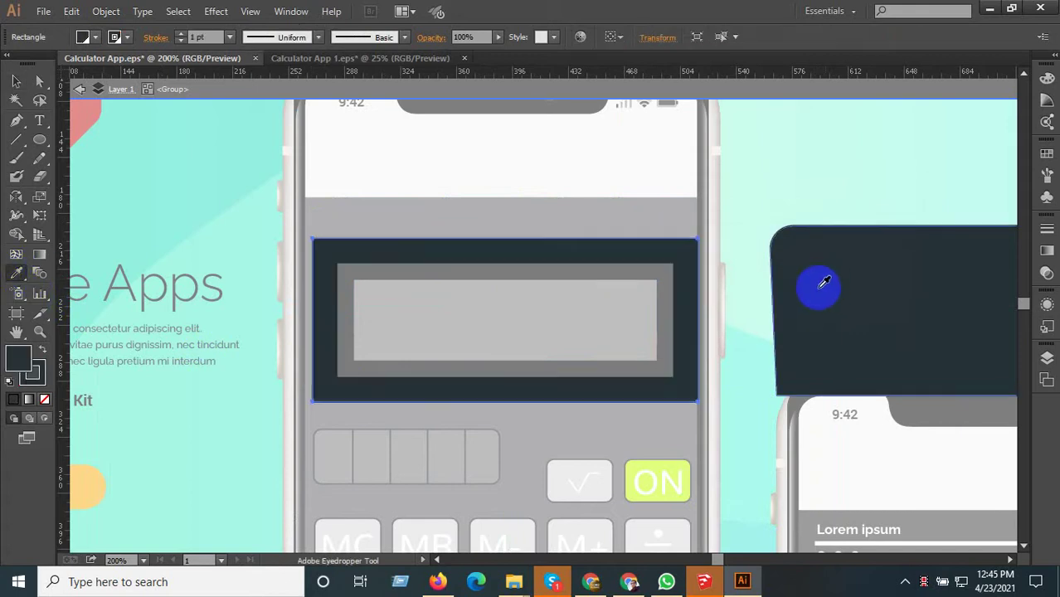
{"action": "left_click", "coordinate": [16, 81]}
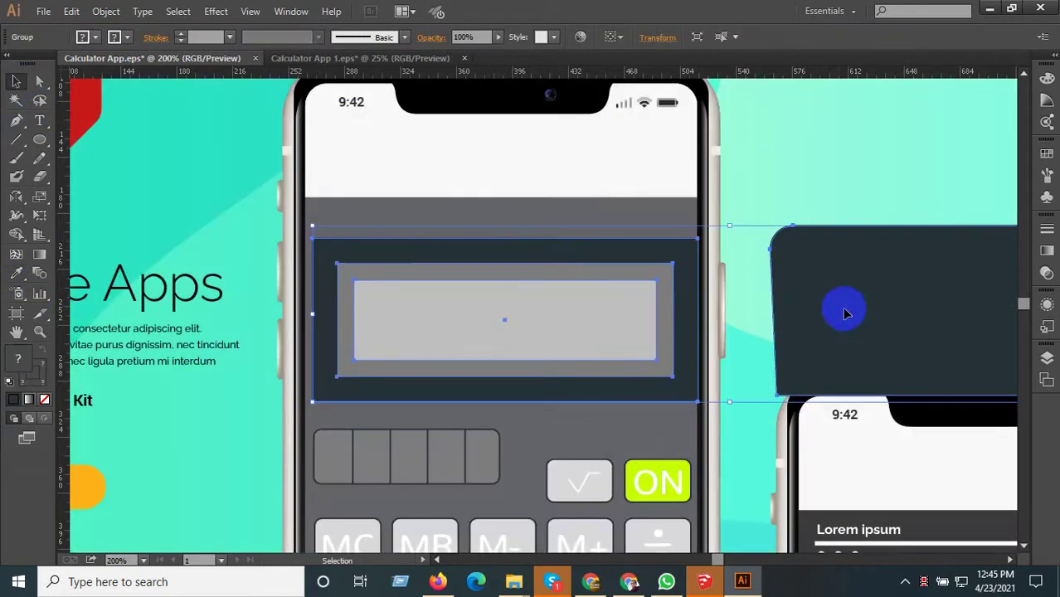
{"action": "double_click", "coordinate": [840, 308]}
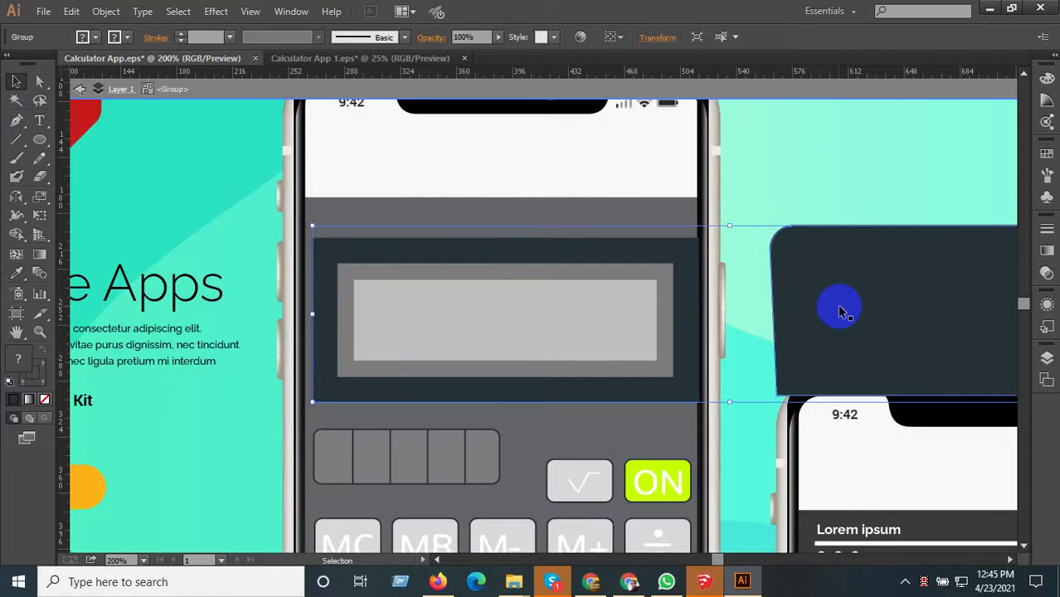
{"action": "key", "text": "Delete"}
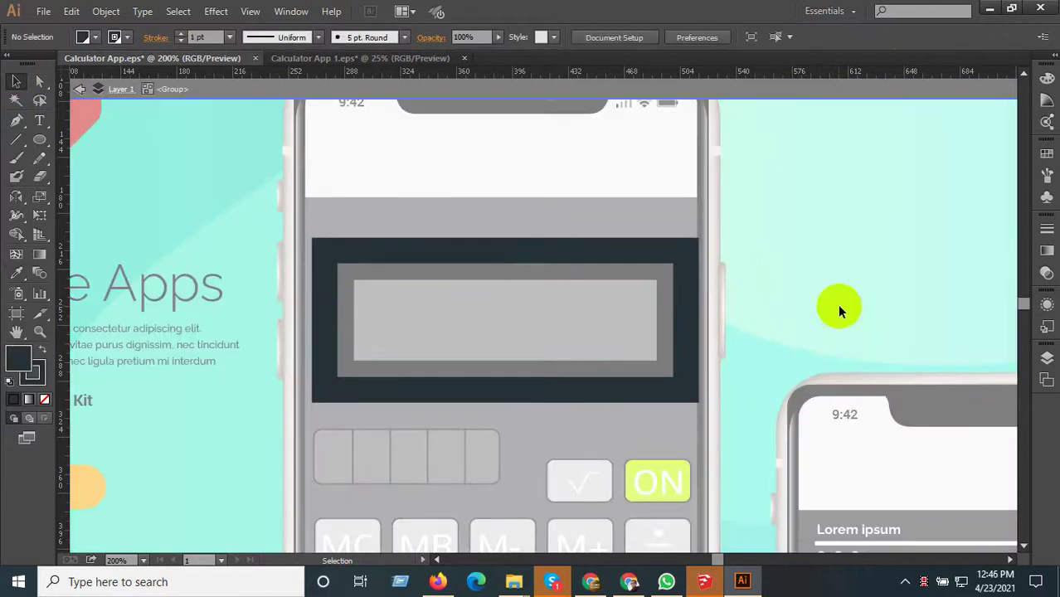
- Reposition the calculator display group and enlarge it from its top-right corner
{"action": "double_click", "coordinate": [837, 303]}
{"action": "left_click", "coordinate": [544, 307]}
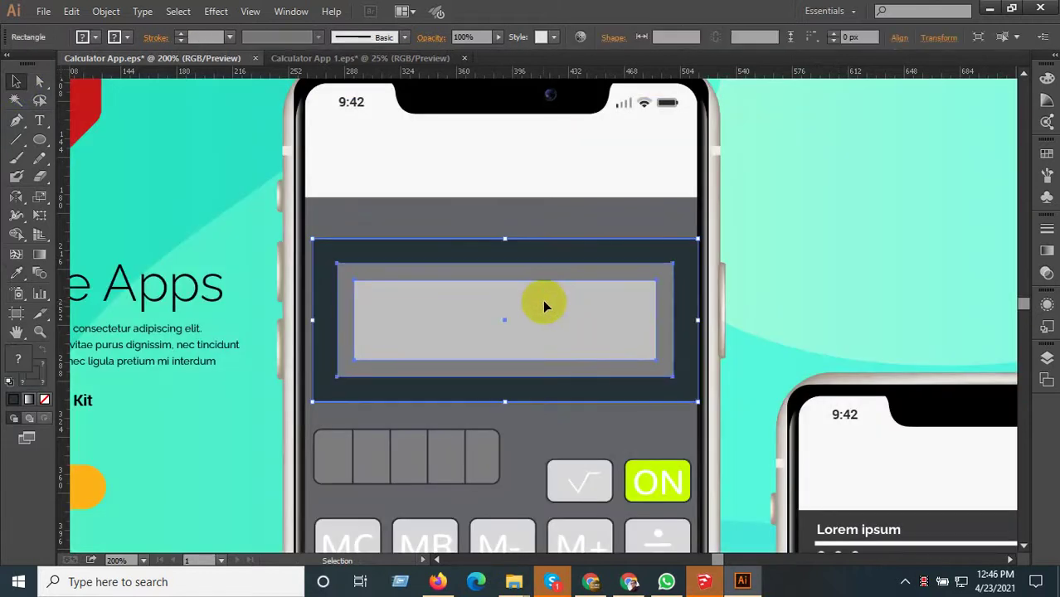
{"action": "scroll", "coordinate": [434, 270], "scroll_direction": "up", "scroll_amount": 1}
{"action": "left_click_drag", "start_coordinate": [439, 316], "coordinate": [427, 298]}
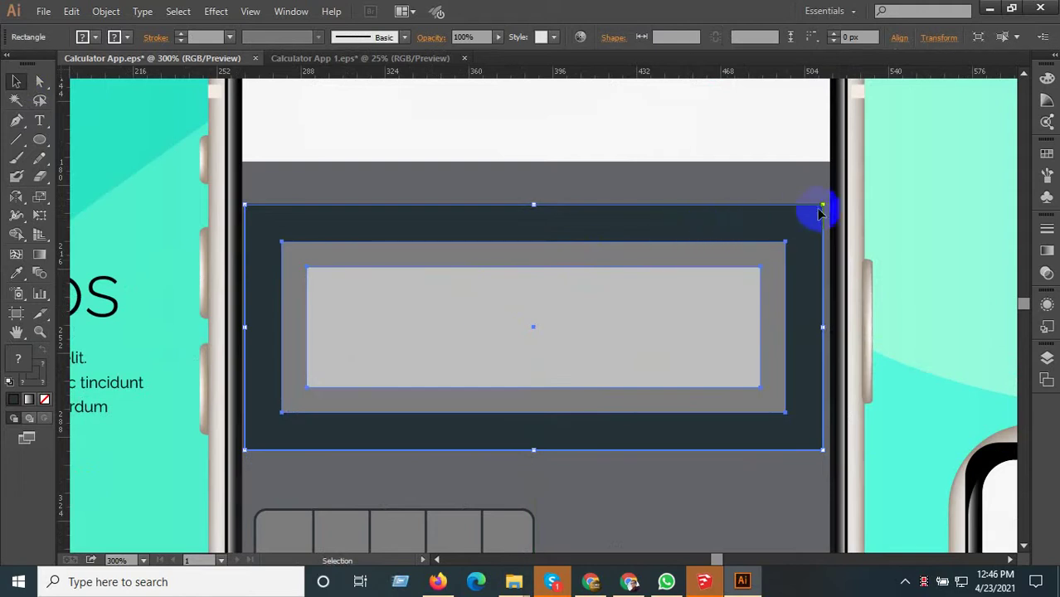
{"action": "left_click_drag", "start_coordinate": [823, 206], "coordinate": [830, 200]}
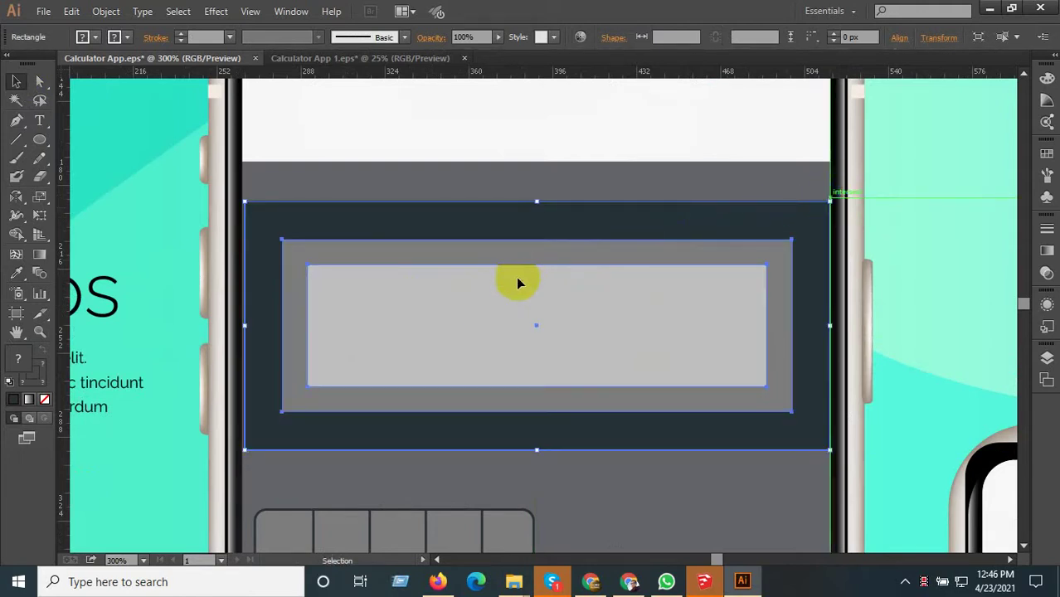
{"action": "scroll", "coordinate": [516, 284], "scroll_direction": "down", "scroll_amount": 2}
{"action": "scroll", "coordinate": [517, 303], "scroll_direction": "down", "scroll_amount": 2}
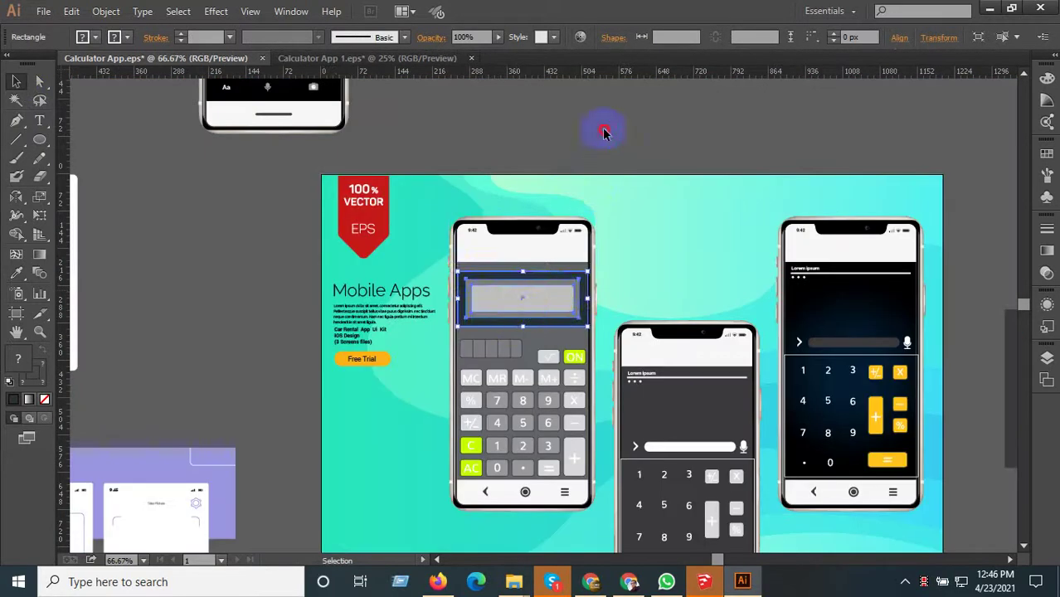
{"action": "scroll", "coordinate": [512, 294], "scroll_direction": "up", "scroll_amount": 2}
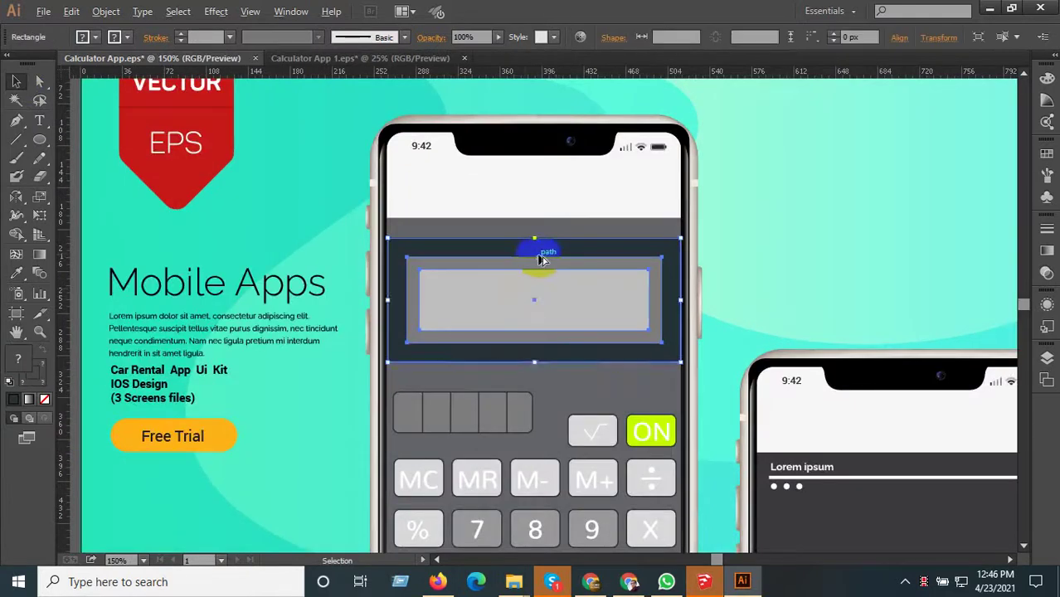
{"action": "scroll", "coordinate": [541, 260], "scroll_direction": "up", "scroll_amount": 1}
- Raise the dark display rectangle about 13 px higher on the phone
{"action": "left_click_drag", "start_coordinate": [543, 251], "coordinate": [544, 227]}
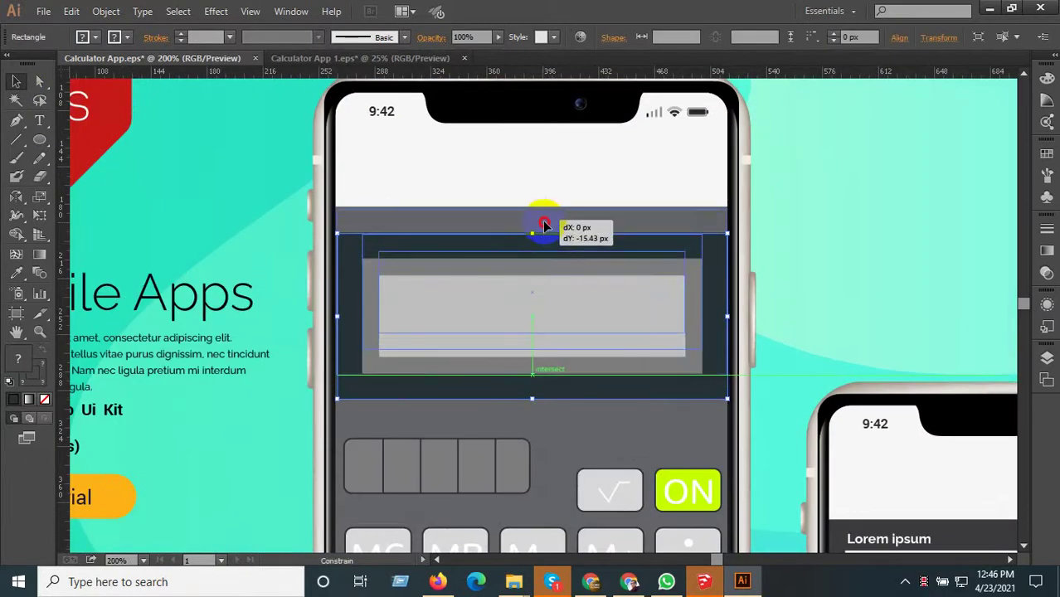
{"action": "scroll", "coordinate": [542, 227], "scroll_direction": "up", "scroll_amount": 2}
{"action": "scroll", "coordinate": [547, 214], "scroll_direction": "up", "scroll_amount": 2}
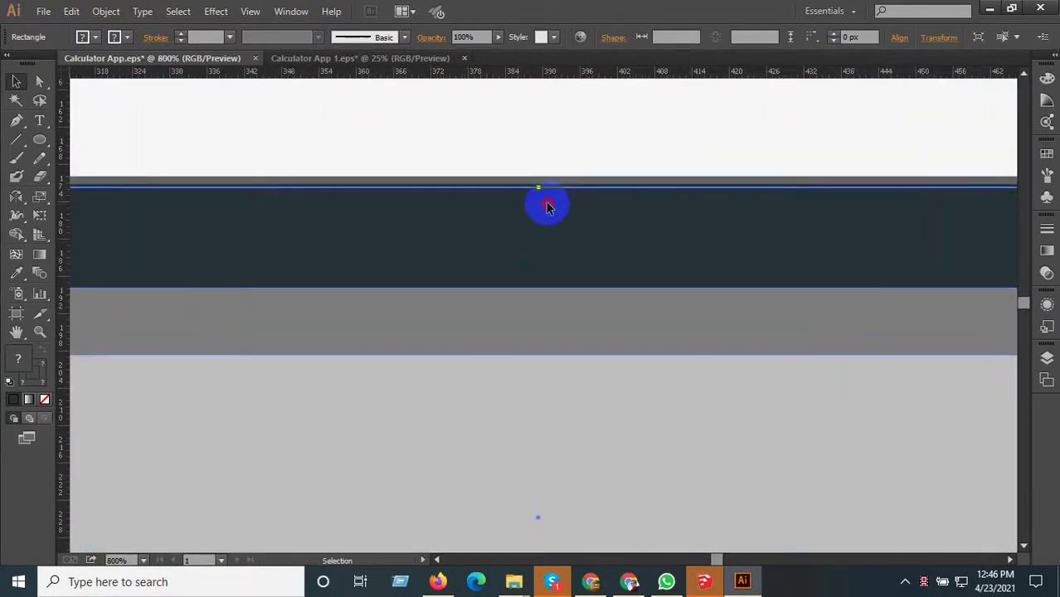
{"action": "left_click_drag", "start_coordinate": [547, 207], "coordinate": [543, 196]}
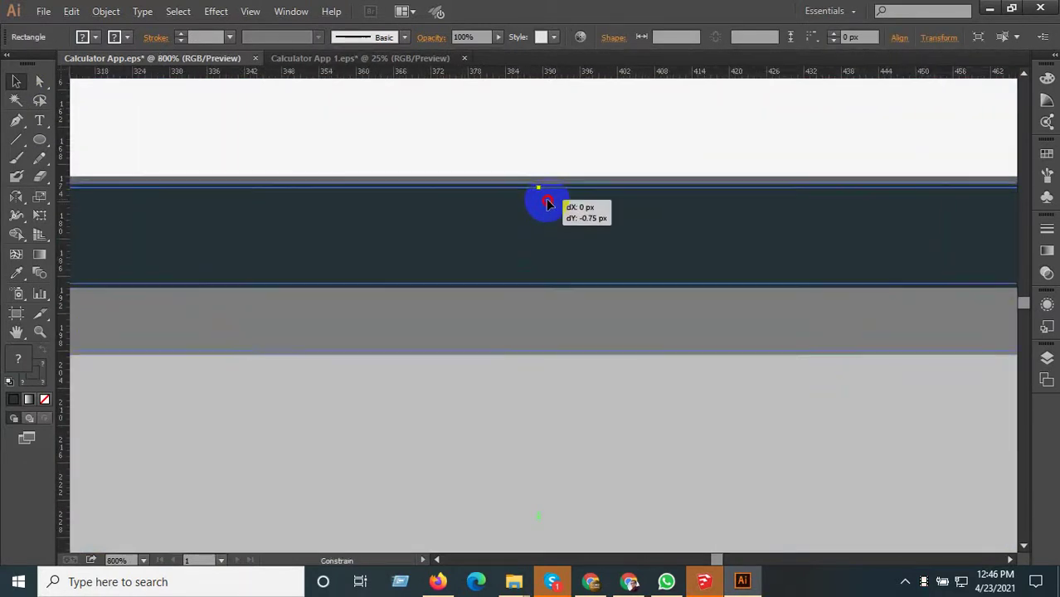
{"action": "scroll", "coordinate": [512, 314], "scroll_direction": "down", "scroll_amount": 4}
{"action": "scroll", "coordinate": [532, 301], "scroll_direction": "down", "scroll_amount": 1}
{"action": "left_click", "coordinate": [516, 327]}
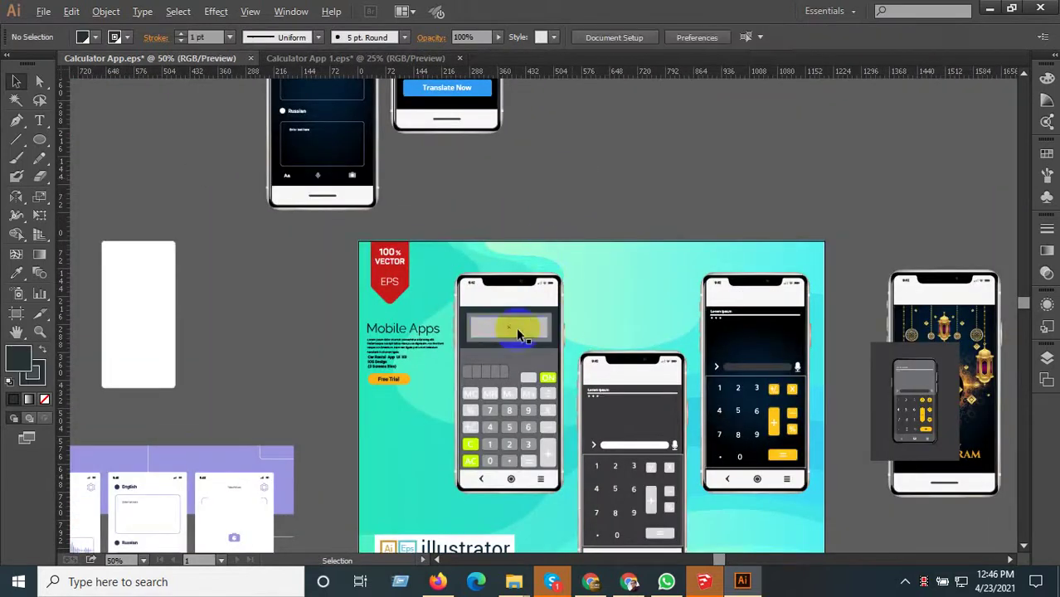
- Stretch the display group's bottom edge down into the keypad area
{"action": "scroll", "coordinate": [516, 327], "scroll_direction": "up", "scroll_amount": 3}
{"action": "left_click", "coordinate": [511, 345]}
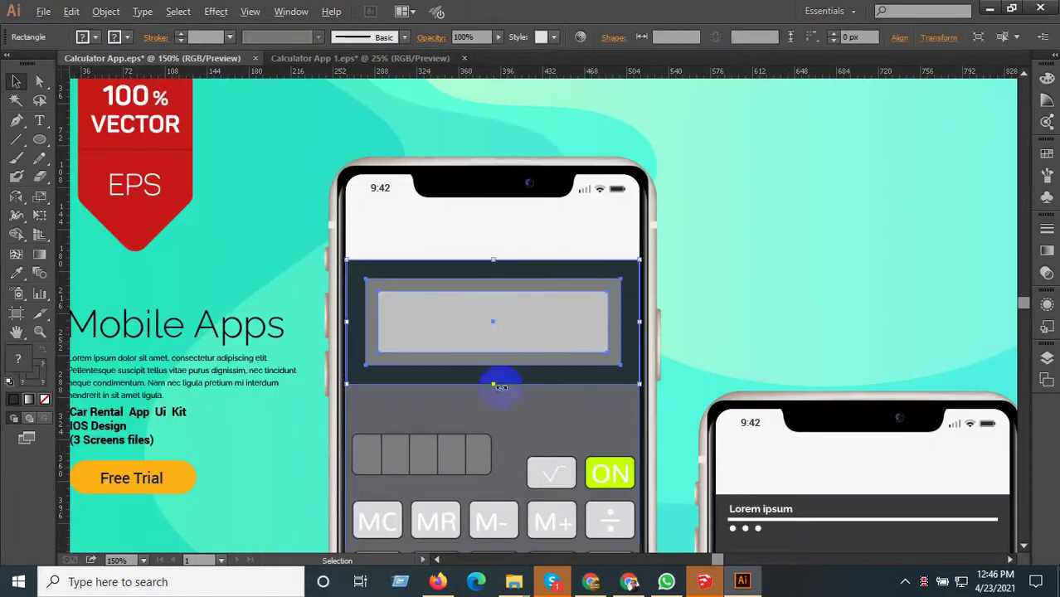
{"action": "scroll", "coordinate": [500, 386], "scroll_direction": "up", "scroll_amount": 1}
{"action": "scroll", "coordinate": [497, 390], "scroll_direction": "up", "scroll_amount": 1}
{"action": "scroll", "coordinate": [490, 379], "scroll_direction": "down", "scroll_amount": 4}
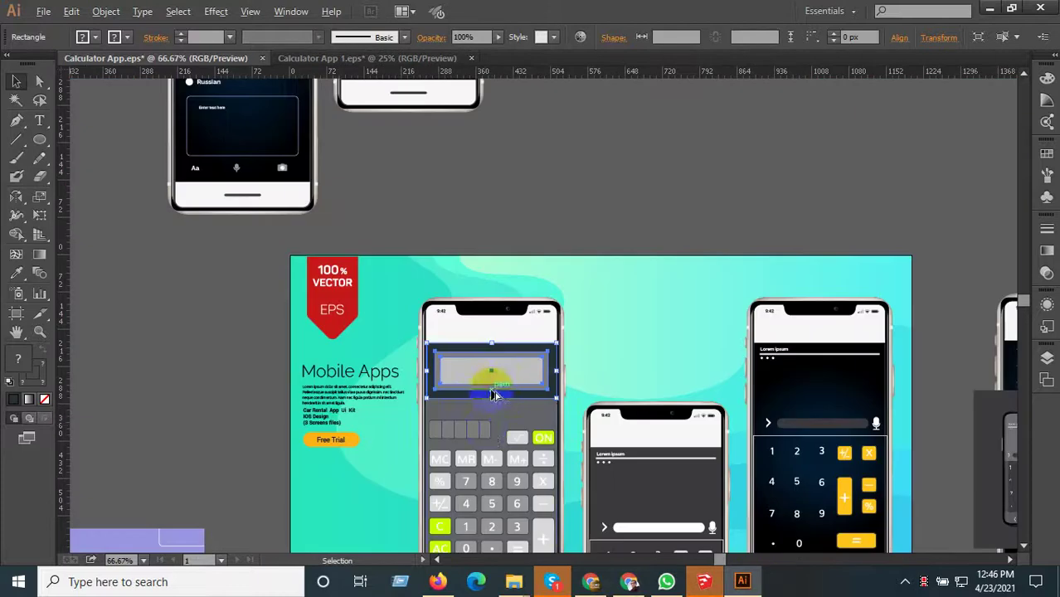
{"action": "scroll", "coordinate": [493, 395], "scroll_direction": "down", "scroll_amount": 1}
{"action": "scroll", "coordinate": [490, 391], "scroll_direction": "up", "scroll_amount": 1}
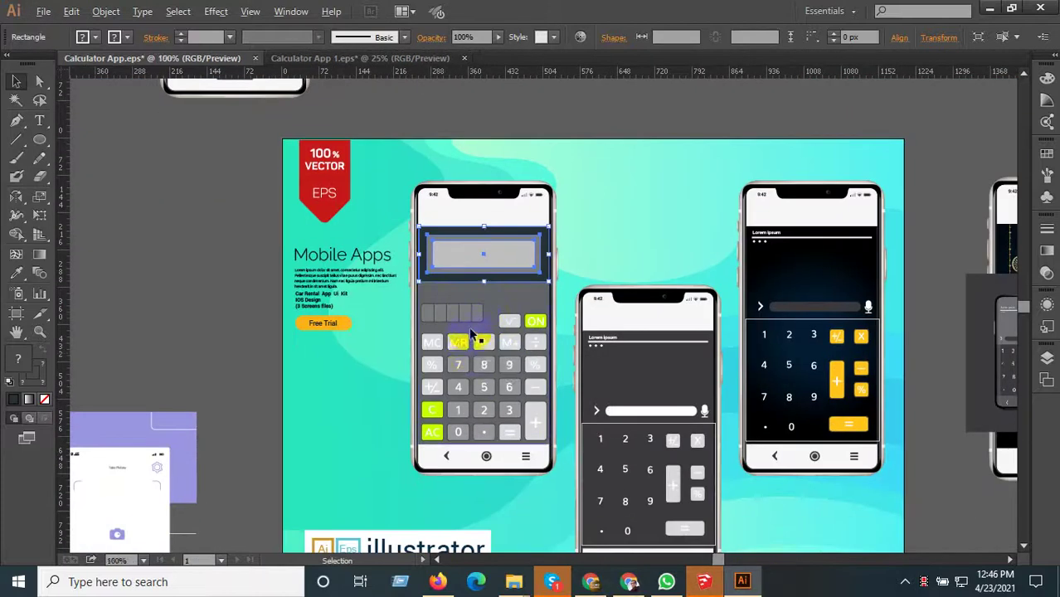
{"action": "scroll", "coordinate": [488, 258], "scroll_direction": "up", "scroll_amount": 1}
{"action": "scroll", "coordinate": [487, 258], "scroll_direction": "up", "scroll_amount": 1}
{"action": "left_click_drag", "start_coordinate": [493, 264], "coordinate": [496, 297]}
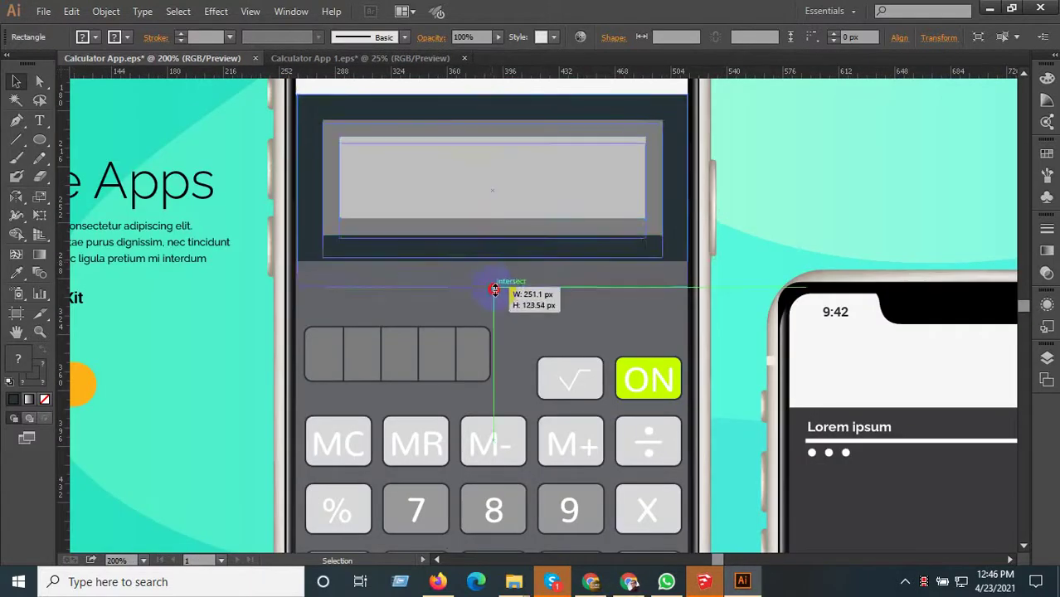
{"action": "scroll", "coordinate": [490, 339], "scroll_direction": "down", "scroll_amount": 1}
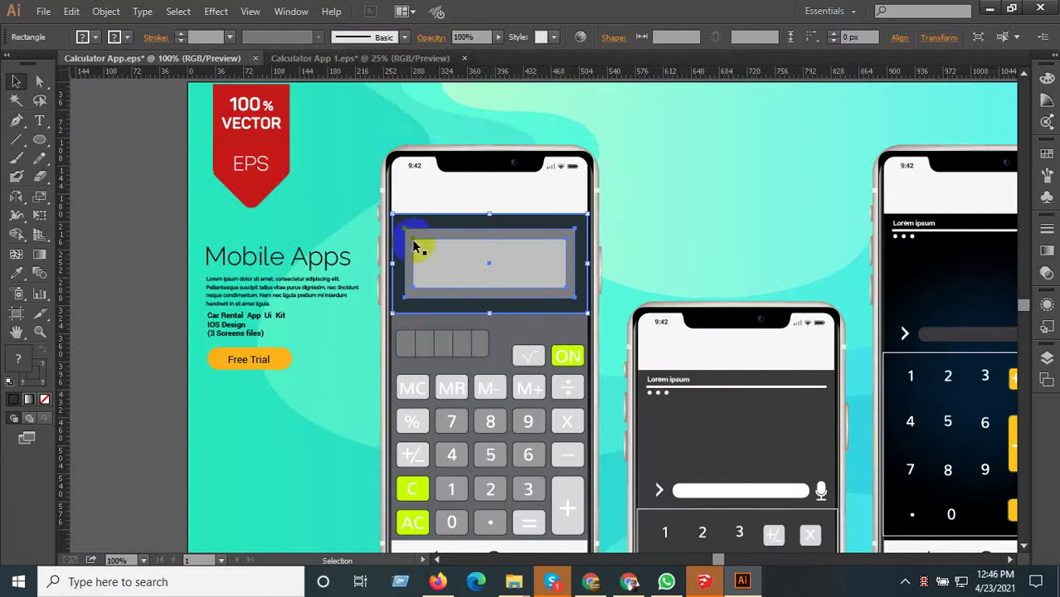
{"action": "left_click", "coordinate": [145, 285]}
{"action": "scroll", "coordinate": [203, 377], "scroll_direction": "down", "scroll_amount": 1}
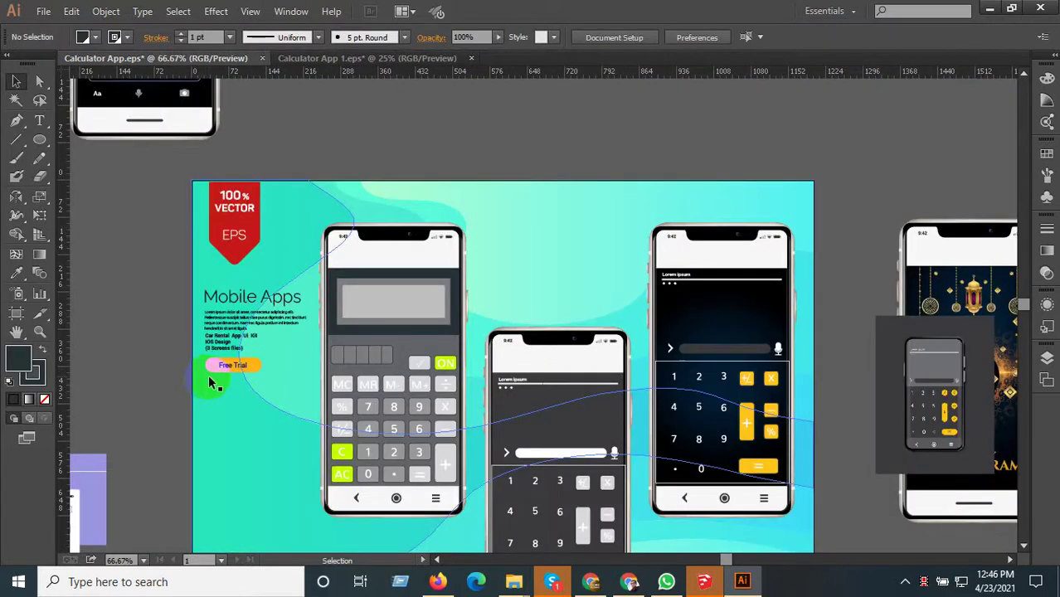
{"action": "scroll", "coordinate": [412, 406], "scroll_direction": "up", "scroll_amount": 2}
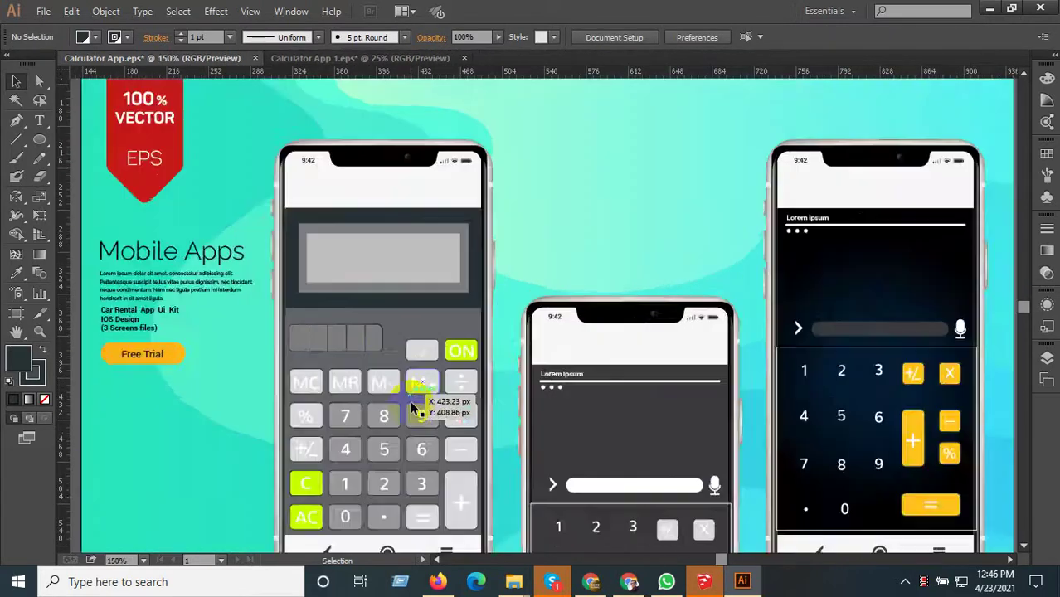
{"action": "scroll", "coordinate": [413, 407], "scroll_direction": "up", "scroll_amount": 1}
{"action": "scroll", "coordinate": [411, 374], "scroll_direction": "down", "scroll_amount": 3}
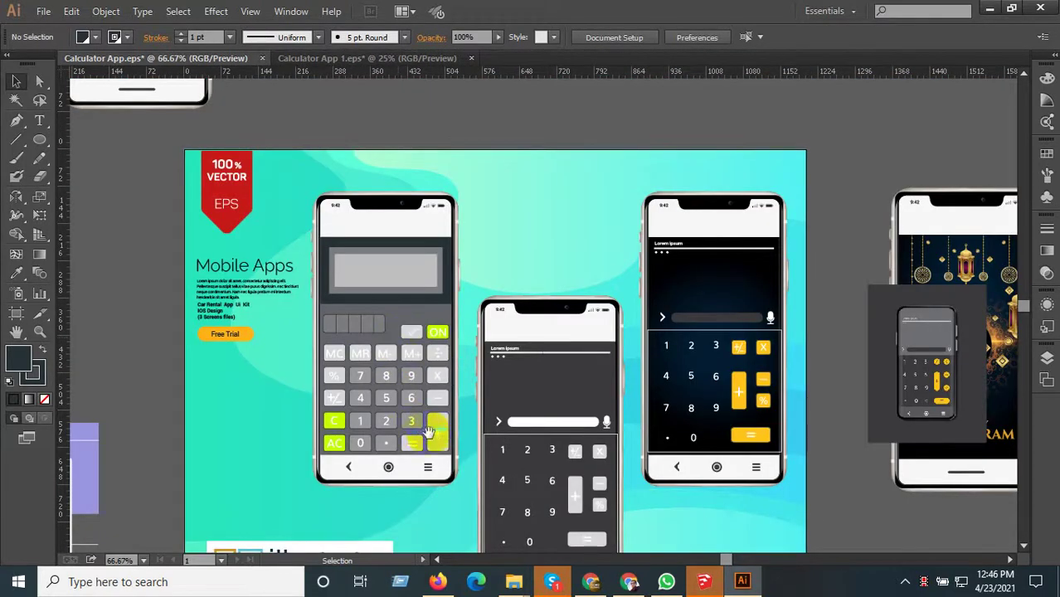
{"action": "left_click_drag", "start_coordinate": [429, 433], "coordinate": [348, 304]}
- Ungroup the middle phone and delete its calculator keypad and screen content
{"action": "scroll", "coordinate": [456, 401], "scroll_direction": "down", "scroll_amount": 2}
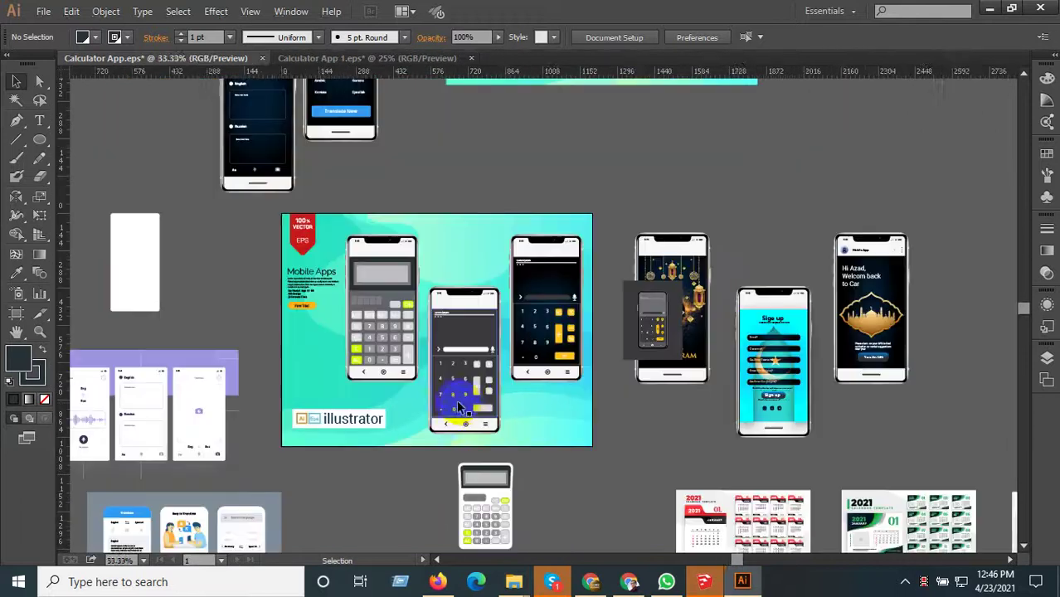
{"action": "scroll", "coordinate": [461, 401], "scroll_direction": "up", "scroll_amount": 1}
{"action": "left_click", "coordinate": [483, 385]}
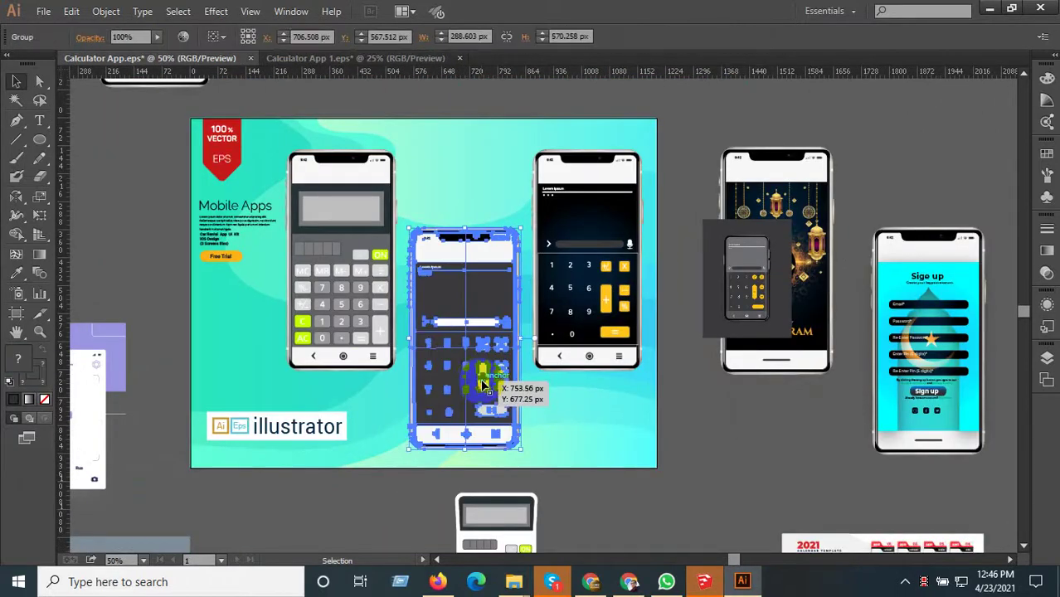
{"action": "right_click", "coordinate": [482, 385]}
{"action": "left_click", "coordinate": [516, 469]}
{"action": "left_click", "coordinate": [717, 451]}
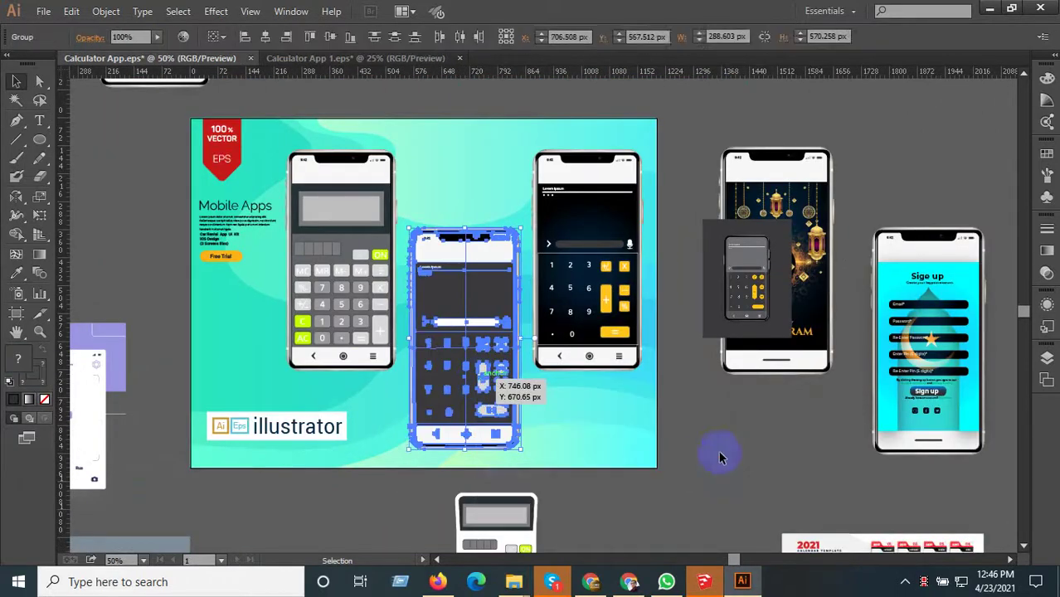
{"action": "left_click", "coordinate": [480, 392]}
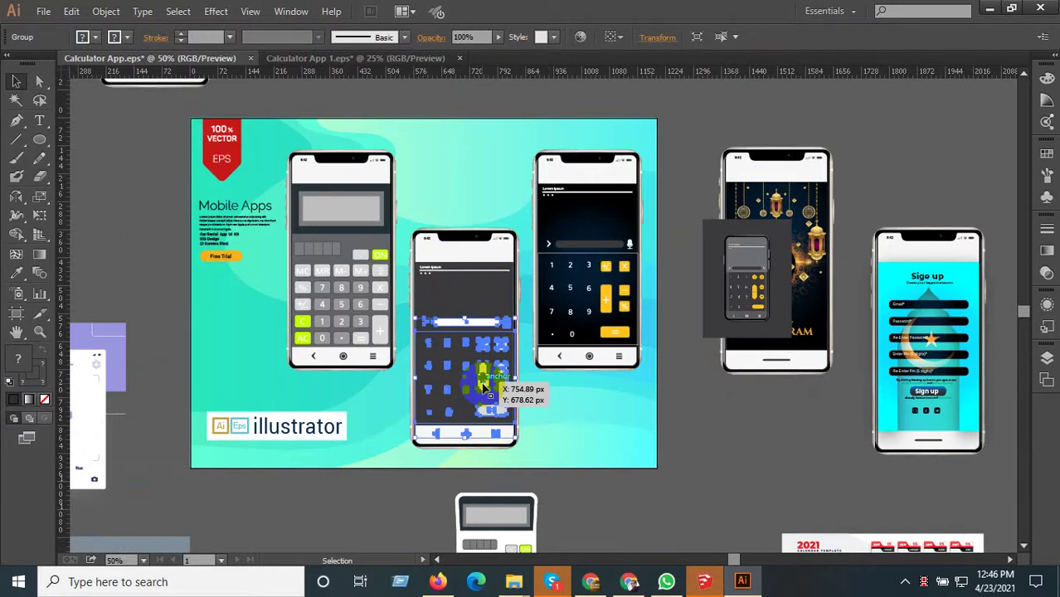
{"action": "left_click_drag", "start_coordinate": [481, 383], "coordinate": [442, 280]}
{"action": "key", "text": "Delete"}
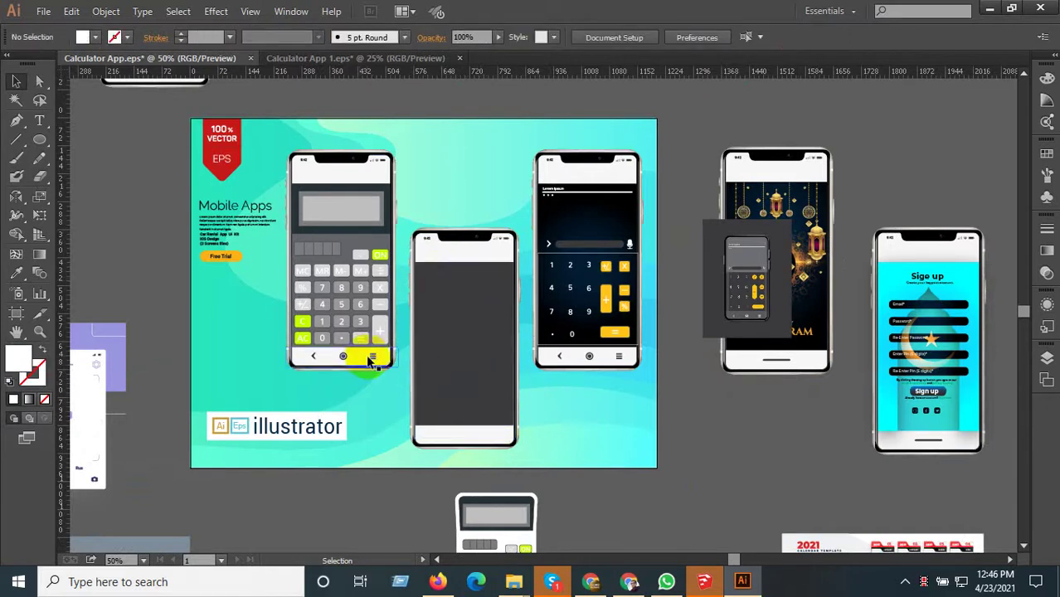
- Copy the left phone's back, home and menu bar into the middle phone, brought to front
{"action": "left_click", "coordinate": [372, 359]}
{"action": "scroll", "coordinate": [372, 358], "scroll_direction": "up", "scroll_amount": 3}
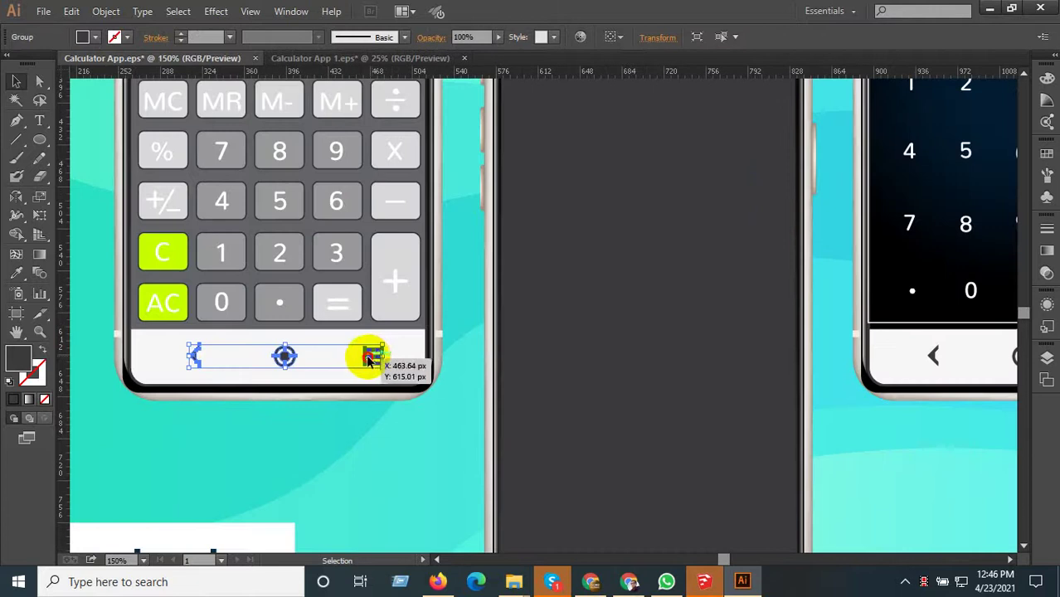
{"action": "scroll", "coordinate": [392, 274], "scroll_direction": "down", "scroll_amount": 3}
{"action": "mouse_move", "coordinate": [372, 246]}
{"action": "left_mouse_down"}
{"action": "mouse_move", "coordinate": [595, 455]}
{"action": "mouse_move", "coordinate": [734, 481]}
{"action": "left_mouse_up"}
{"action": "scroll", "coordinate": [563, 404], "scroll_direction": "down", "scroll_amount": 1}
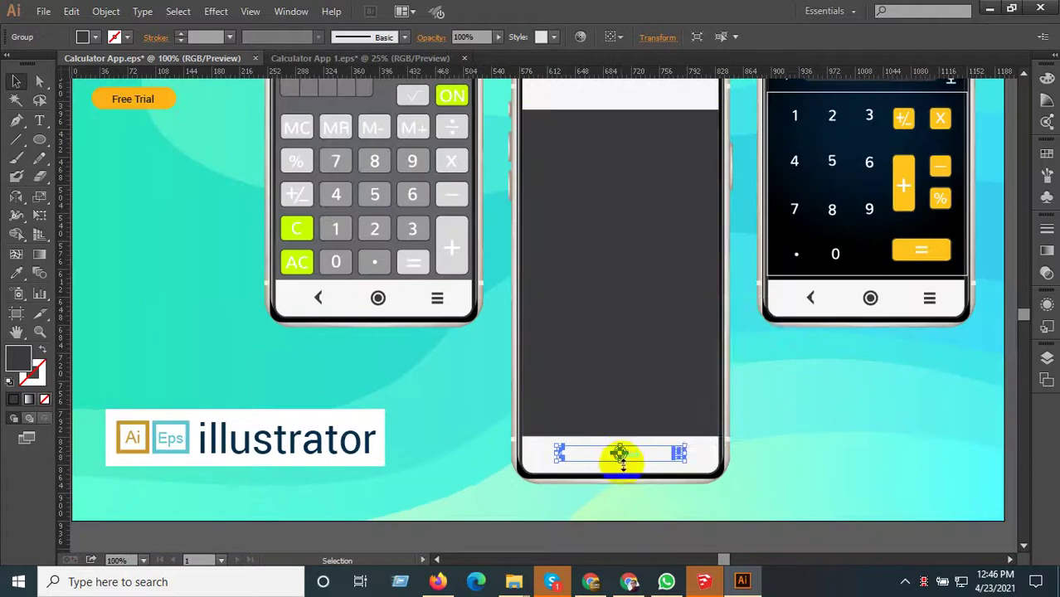
{"action": "right_click", "coordinate": [621, 454]}
{"action": "left_click", "coordinate": [806, 426]}
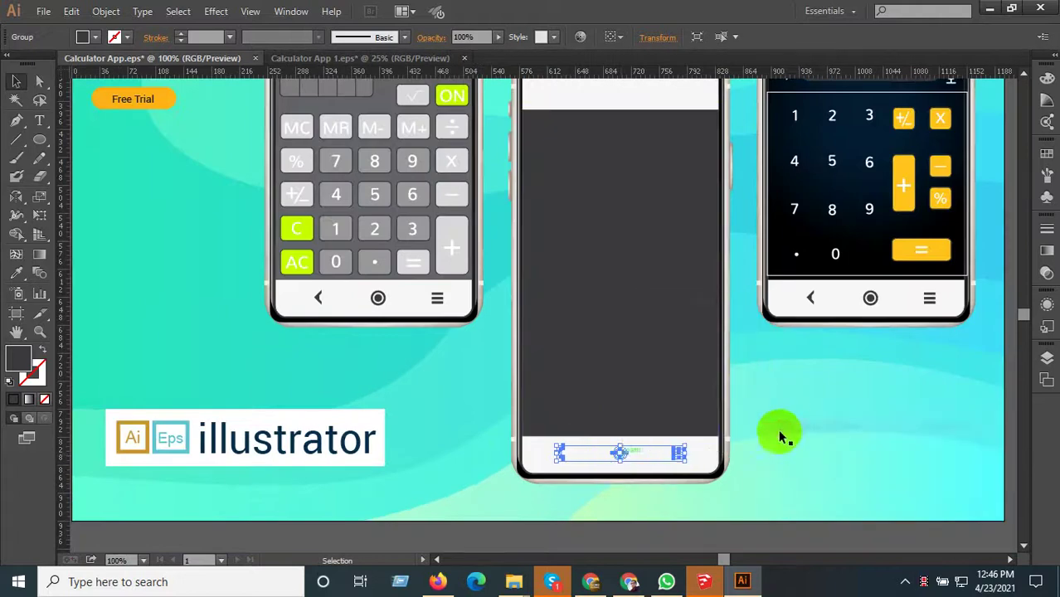
{"action": "scroll", "coordinate": [624, 372], "scroll_direction": "down", "scroll_amount": 2}
{"action": "left_click", "coordinate": [894, 451]}
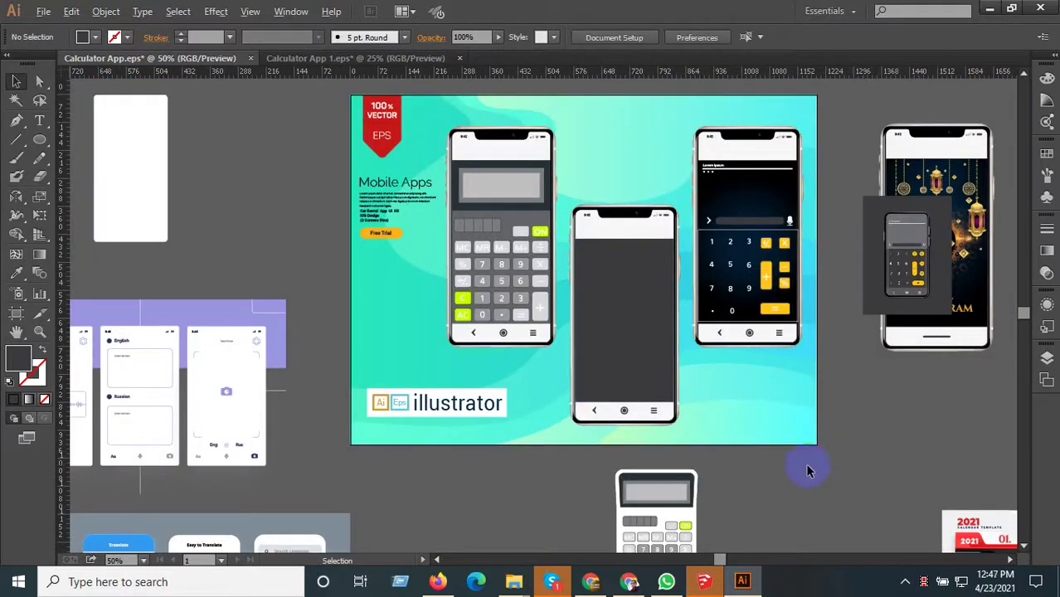
- Duplicate the small dark calculator and place the copy beside the white calculator
{"action": "mouse_move", "coordinate": [805, 479]}
{"action": "left_mouse_down"}
{"action": "mouse_move", "coordinate": [491, 325]}
{"action": "mouse_move", "coordinate": [543, 316]}
{"action": "left_mouse_up"}
{"action": "scroll", "coordinate": [608, 417], "scroll_direction": "down", "scroll_amount": 2}
{"action": "scroll", "coordinate": [592, 436], "scroll_direction": "down", "scroll_amount": 1}
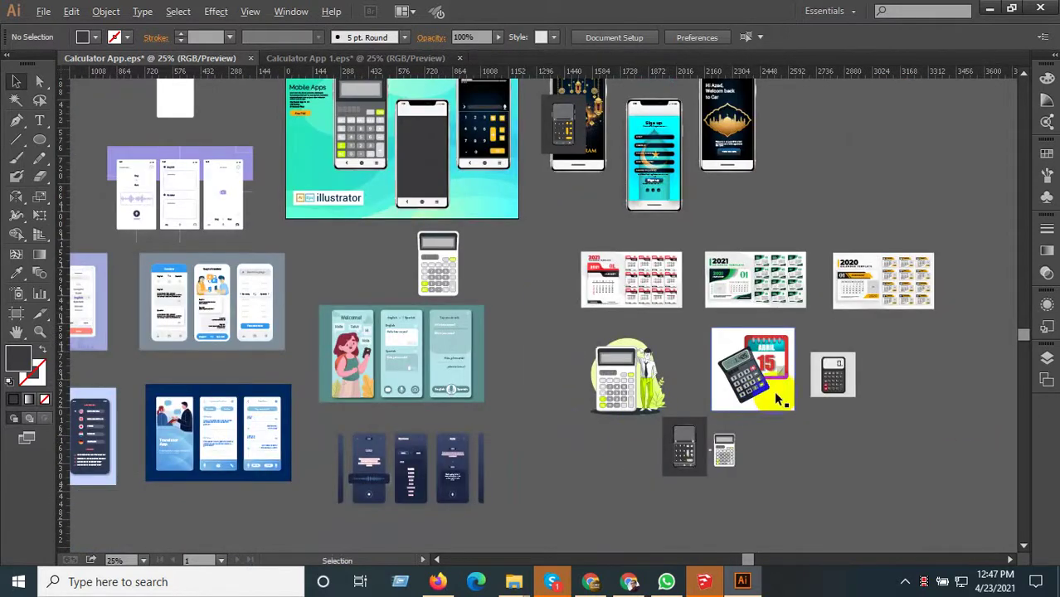
{"action": "scroll", "coordinate": [780, 401], "scroll_direction": "up", "scroll_amount": 2}
{"action": "scroll", "coordinate": [921, 366], "scroll_direction": "up", "scroll_amount": 3}
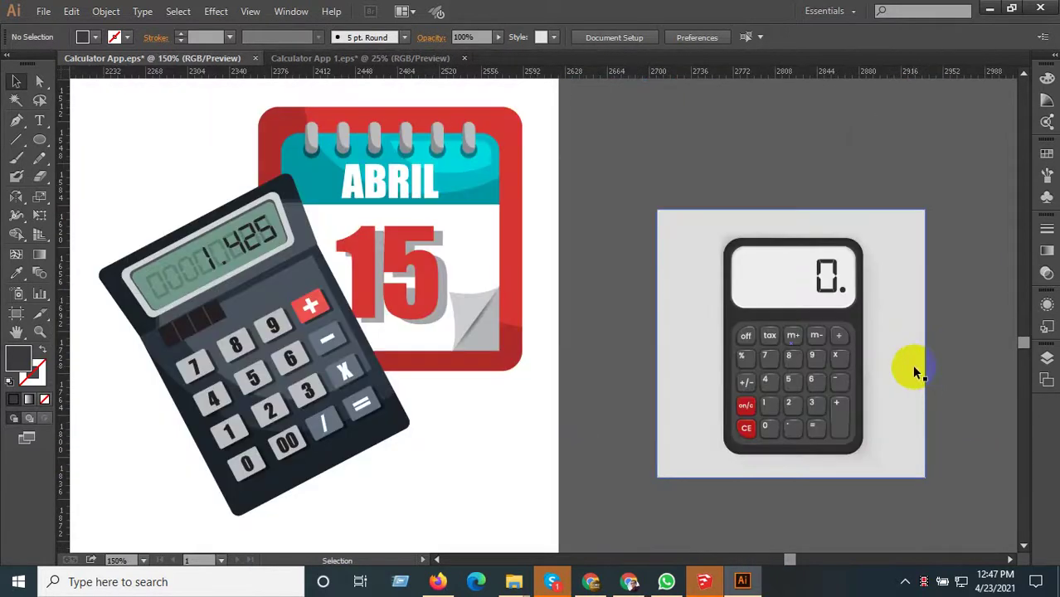
{"action": "left_click", "coordinate": [823, 366]}
{"action": "scroll", "coordinate": [830, 373], "scroll_direction": "down", "scroll_amount": 3}
{"action": "scroll", "coordinate": [843, 397], "scroll_direction": "down", "scroll_amount": 1}
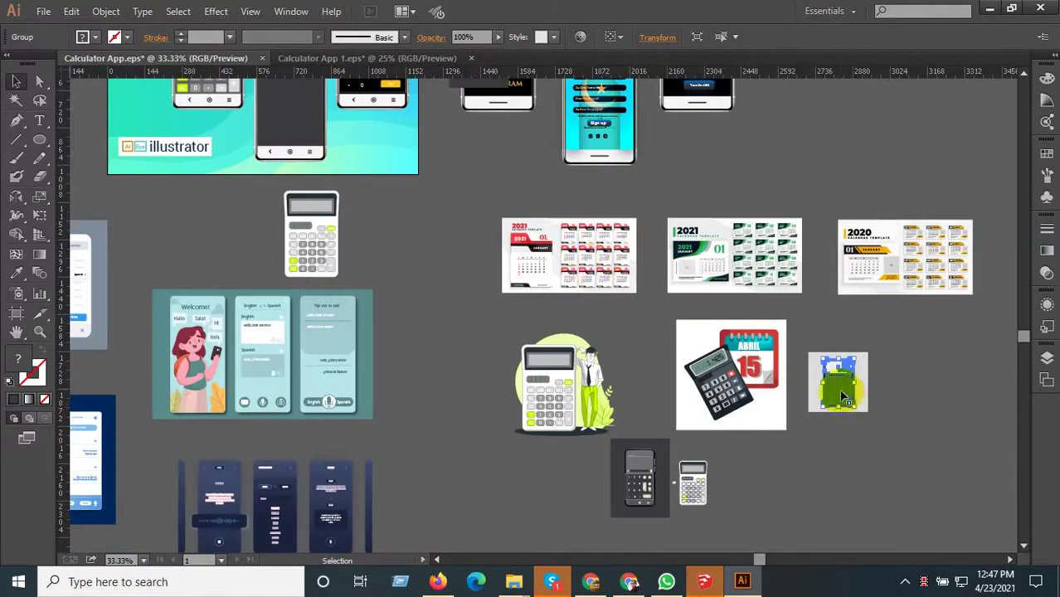
{"action": "left_click_drag", "start_coordinate": [842, 397], "coordinate": [429, 313]}
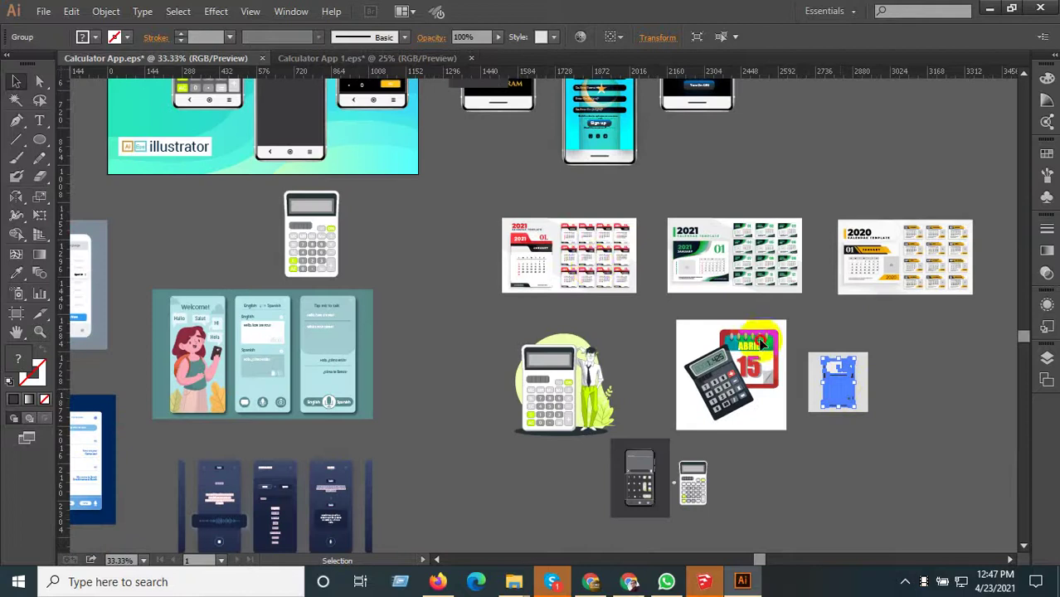
{"action": "left_click_drag", "start_coordinate": [495, 366], "coordinate": [494, 365]}
- Ungroup the calculator copy and move it about 204 px to the right
{"action": "left_click", "coordinate": [450, 314]}
{"action": "scroll", "coordinate": [396, 247], "scroll_direction": "up", "scroll_amount": 3}
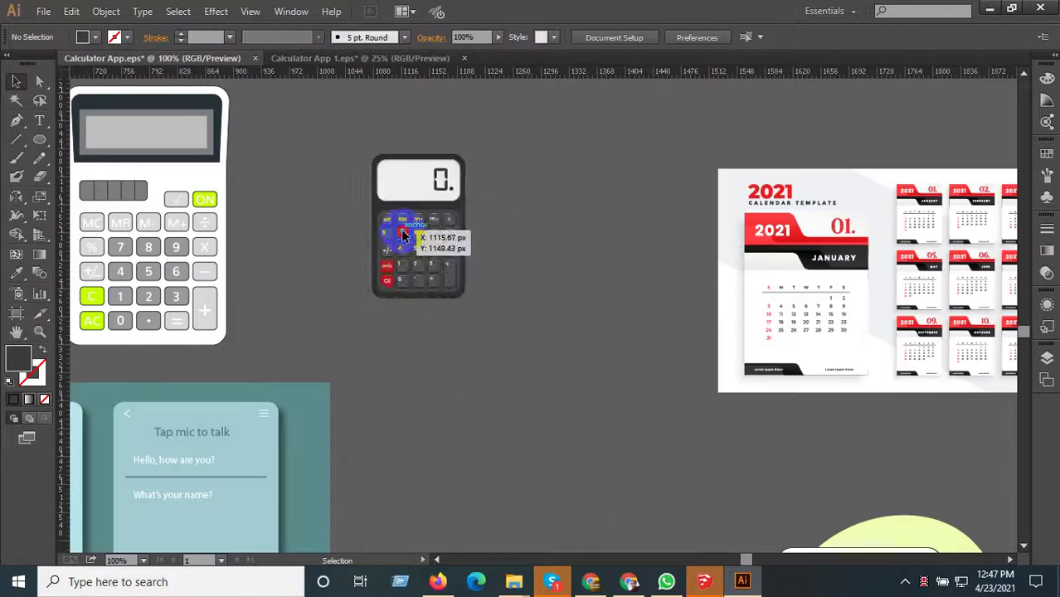
{"action": "left_click", "coordinate": [401, 229]}
{"action": "right_click", "coordinate": [416, 224]}
{"action": "left_click", "coordinate": [446, 315]}
{"action": "left_click", "coordinate": [470, 198]}
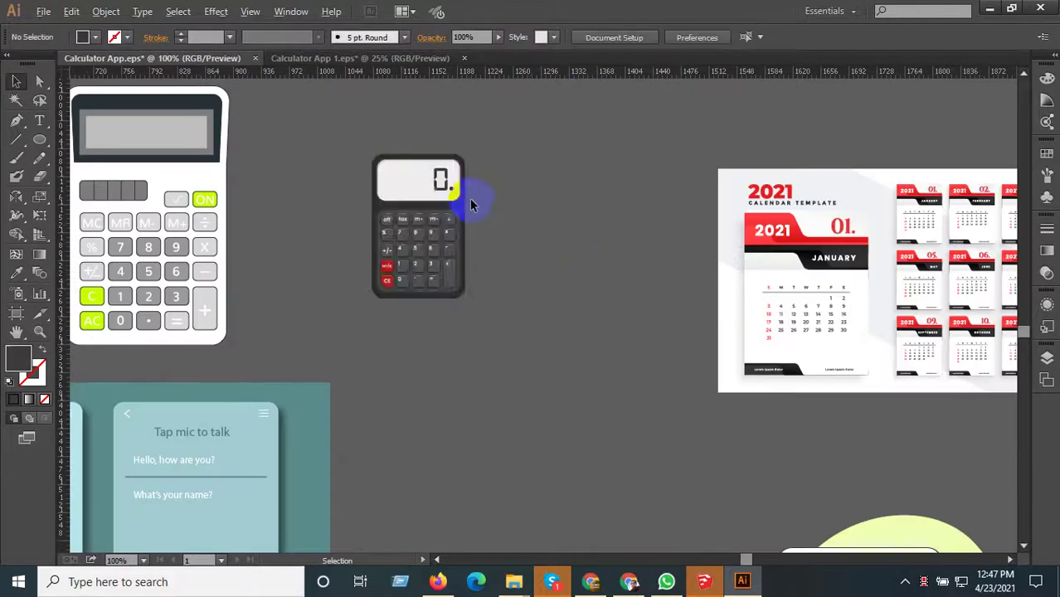
{"action": "scroll", "coordinate": [470, 205], "scroll_direction": "up", "scroll_amount": 2}
{"action": "left_click_drag", "start_coordinate": [447, 218], "coordinate": [768, 228]}
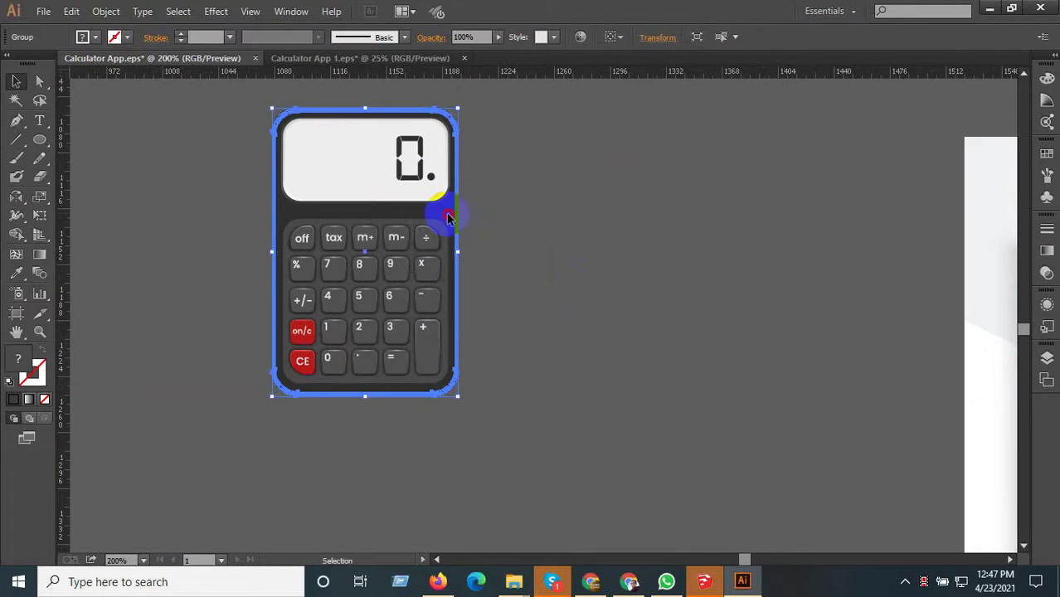
- Group the copied calculator's display and keypad and drag the group onto the middle phone
{"action": "scroll", "coordinate": [580, 374], "scroll_direction": "up", "scroll_amount": 2}
{"action": "scroll", "coordinate": [622, 415], "scroll_direction": "left", "scroll_amount": 3}
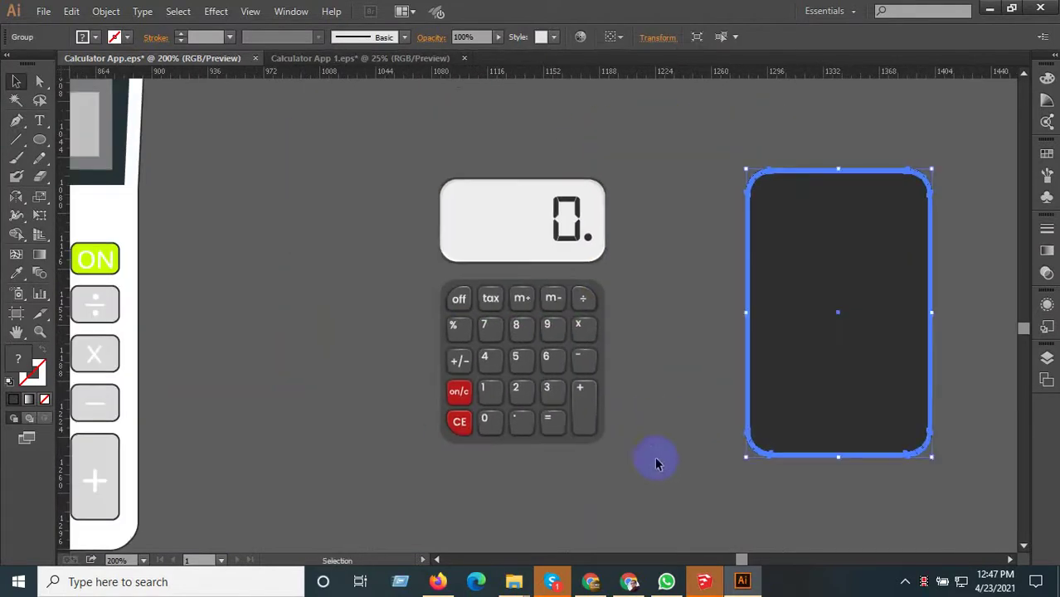
{"action": "left_click", "coordinate": [458, 201]}
{"action": "right_click", "coordinate": [458, 201]}
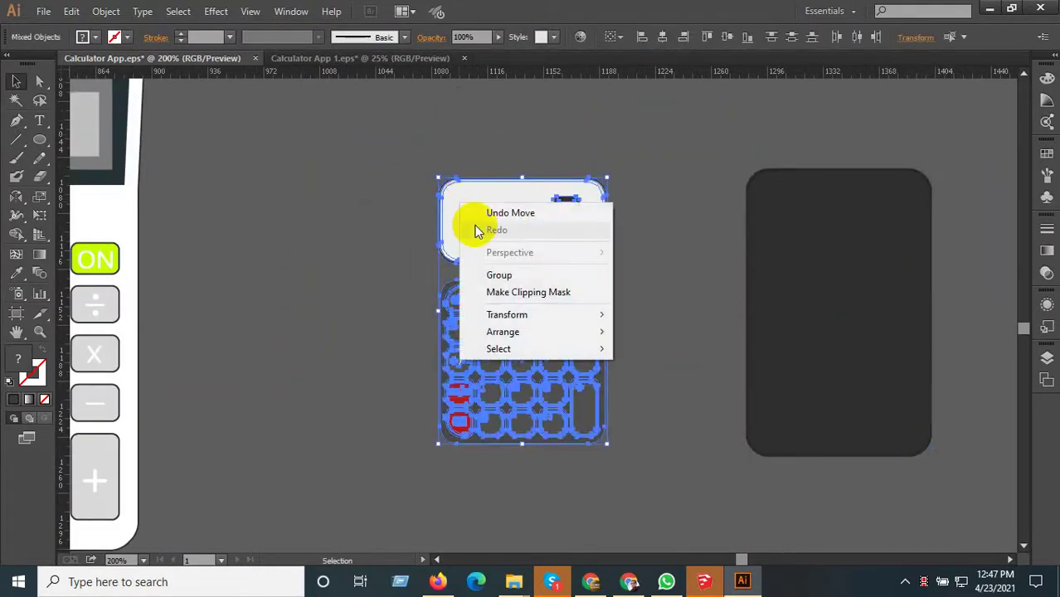
{"action": "left_click", "coordinate": [505, 272]}
{"action": "mouse_move", "coordinate": [400, 290]}
{"action": "left_mouse_down"}
{"action": "mouse_move", "coordinate": [589, 372]}
{"action": "mouse_move", "coordinate": [656, 453]}
{"action": "mouse_move", "coordinate": [577, 345]}
{"action": "left_mouse_up"}
{"action": "scroll", "coordinate": [597, 379], "scroll_direction": "down", "scroll_amount": 5}
{"action": "scroll", "coordinate": [614, 405], "scroll_direction": "up", "scroll_amount": 3}
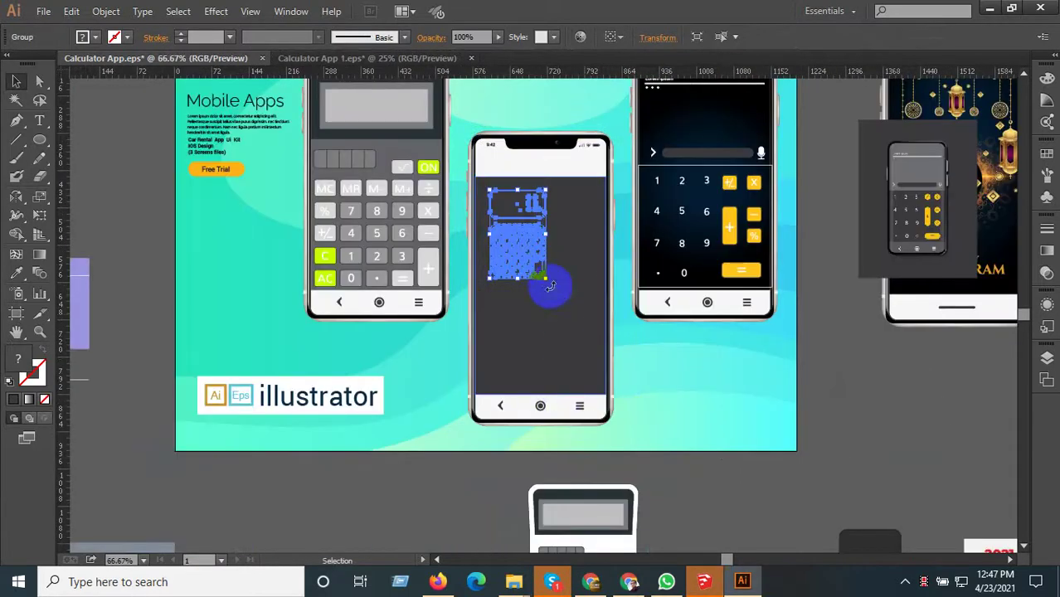
- Scale up the calculator group and bring it in front of the middle phone
{"action": "left_click_drag", "start_coordinate": [547, 281], "coordinate": [597, 397]}
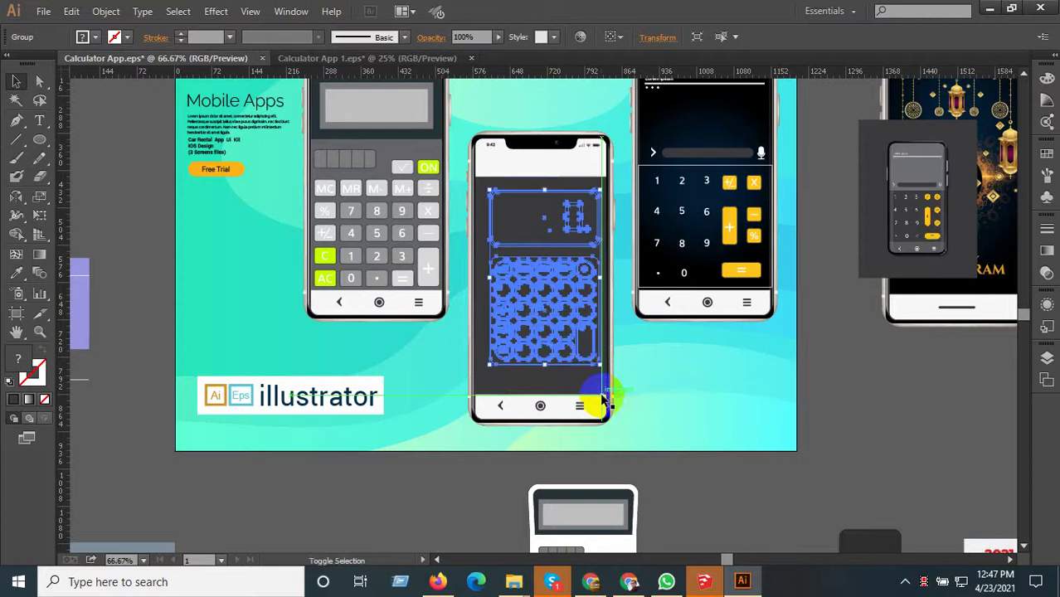
{"action": "right_click", "coordinate": [546, 305]}
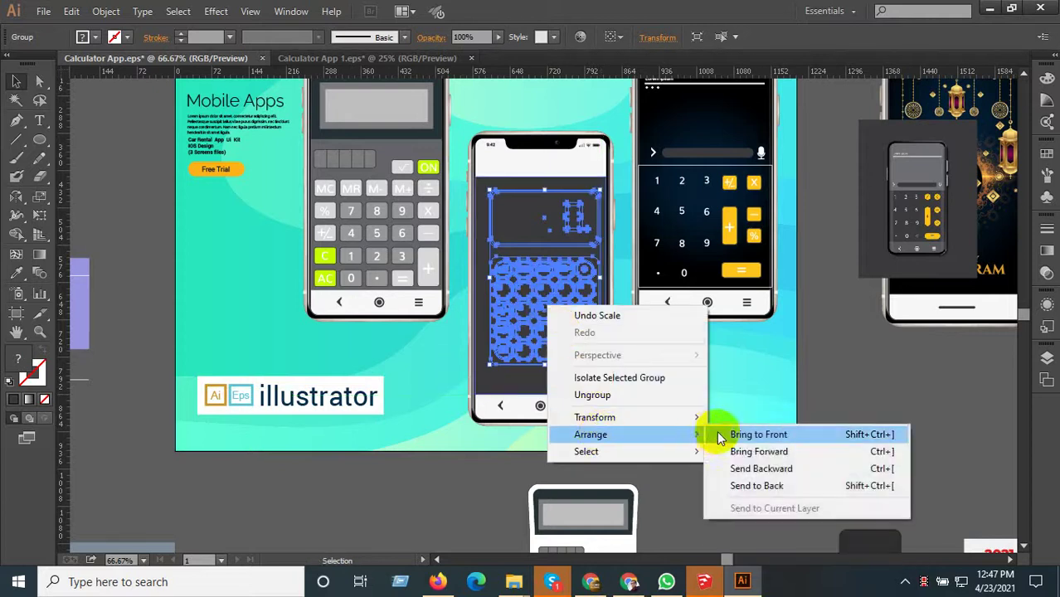
{"action": "left_click", "coordinate": [726, 434]}
{"action": "scroll", "coordinate": [512, 370], "scroll_direction": "up", "scroll_amount": 3}
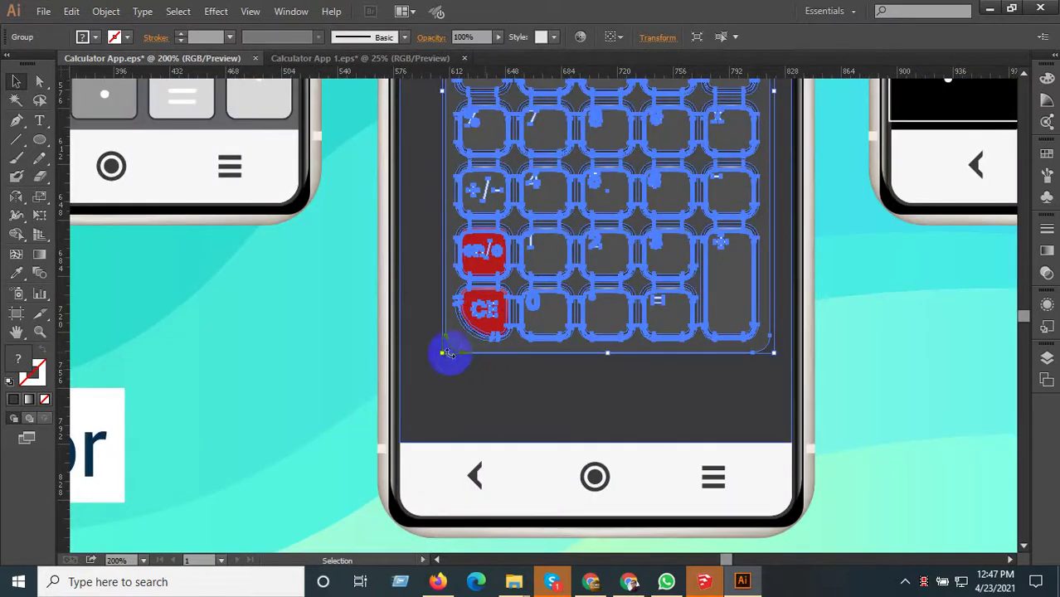
- Stretch the keypad outward and down toward the phone's navigation bar
{"action": "left_click_drag", "start_coordinate": [443, 355], "coordinate": [406, 409]}
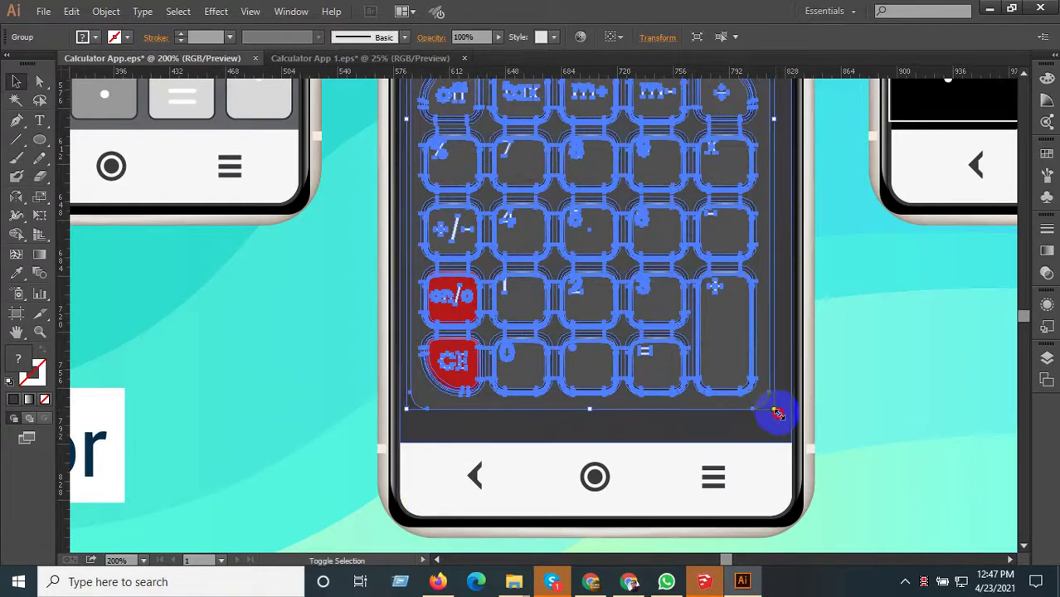
{"action": "left_click_drag", "start_coordinate": [777, 413], "coordinate": [790, 433]}
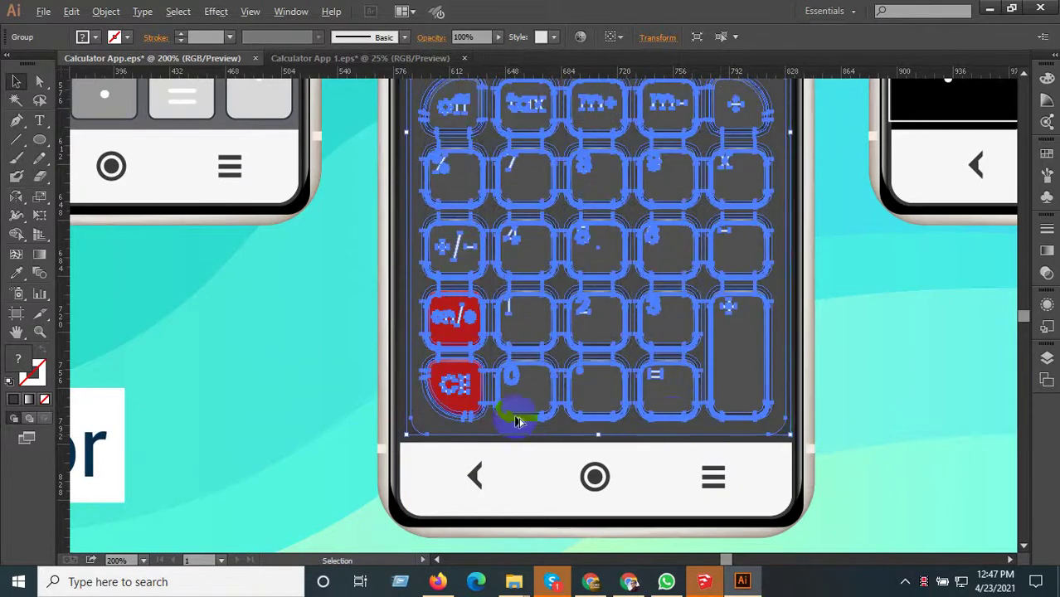
{"action": "scroll", "coordinate": [407, 428], "scroll_direction": "up", "scroll_amount": 3}
{"action": "left_click_drag", "start_coordinate": [417, 423], "coordinate": [407, 440]}
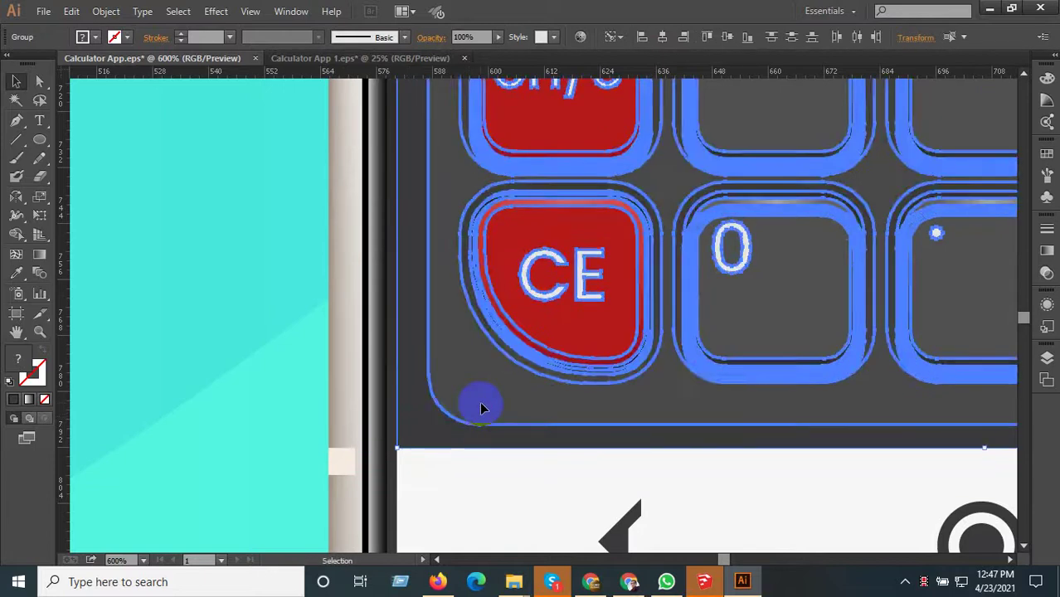
{"action": "scroll", "coordinate": [479, 408], "scroll_direction": "down", "scroll_amount": 4}
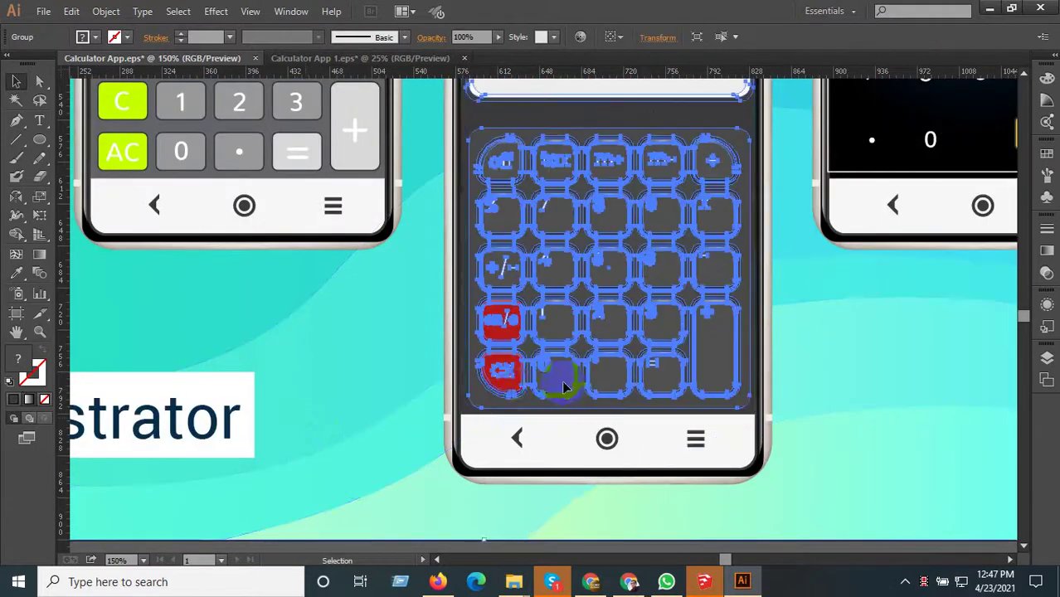
{"action": "scroll", "coordinate": [501, 446], "scroll_direction": "down", "scroll_amount": 2}
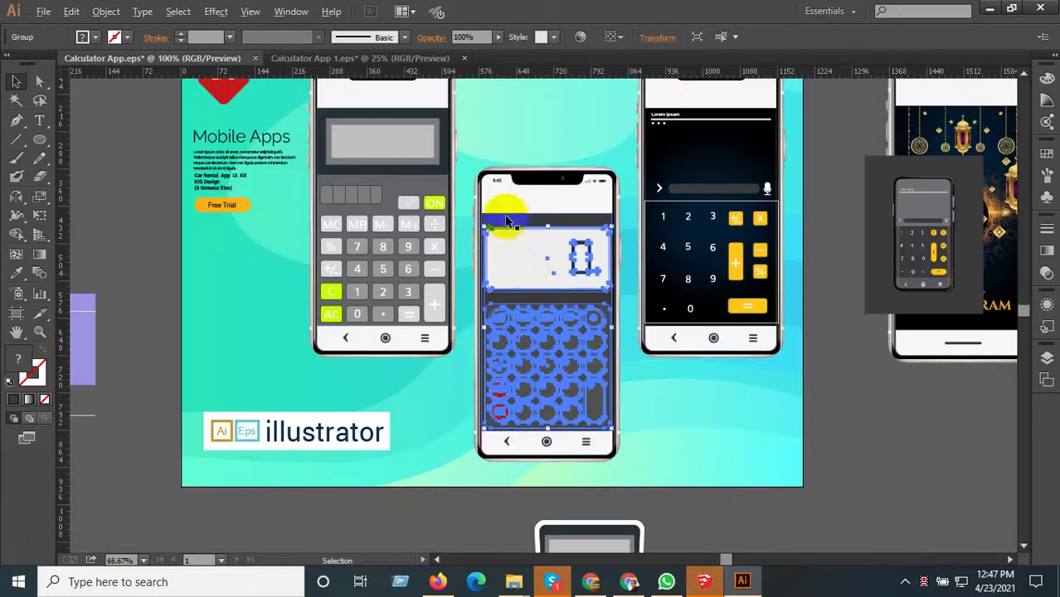
{"action": "scroll", "coordinate": [495, 230], "scroll_direction": "up", "scroll_amount": 5}
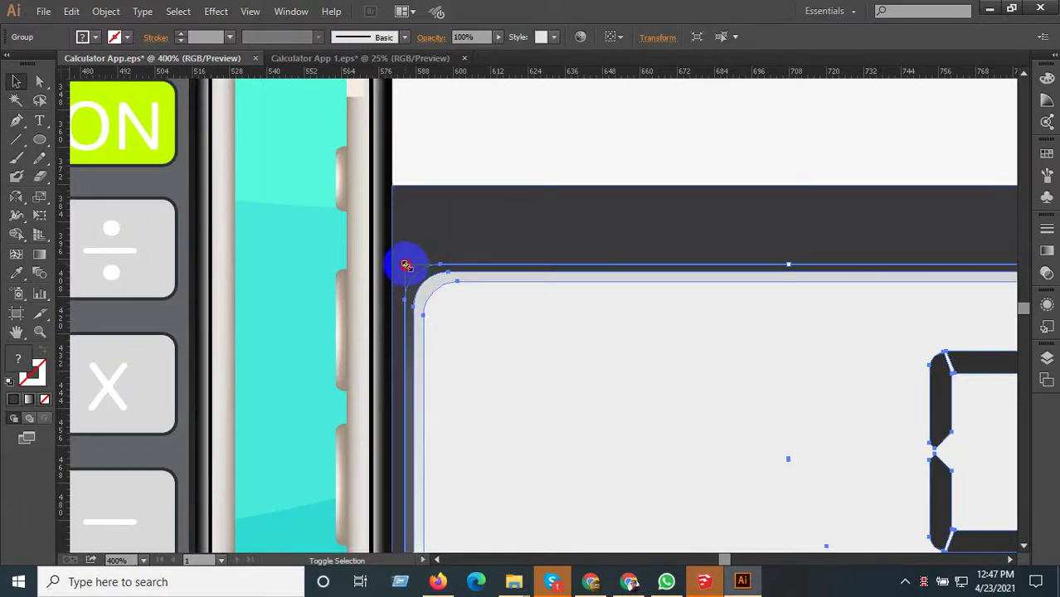
- Enlarge the display from its top corners and fine-tune the keypad's size
{"action": "left_click_drag", "start_coordinate": [407, 265], "coordinate": [391, 245]}
{"action": "scroll", "coordinate": [816, 260], "scroll_direction": "down", "scroll_amount": 2}
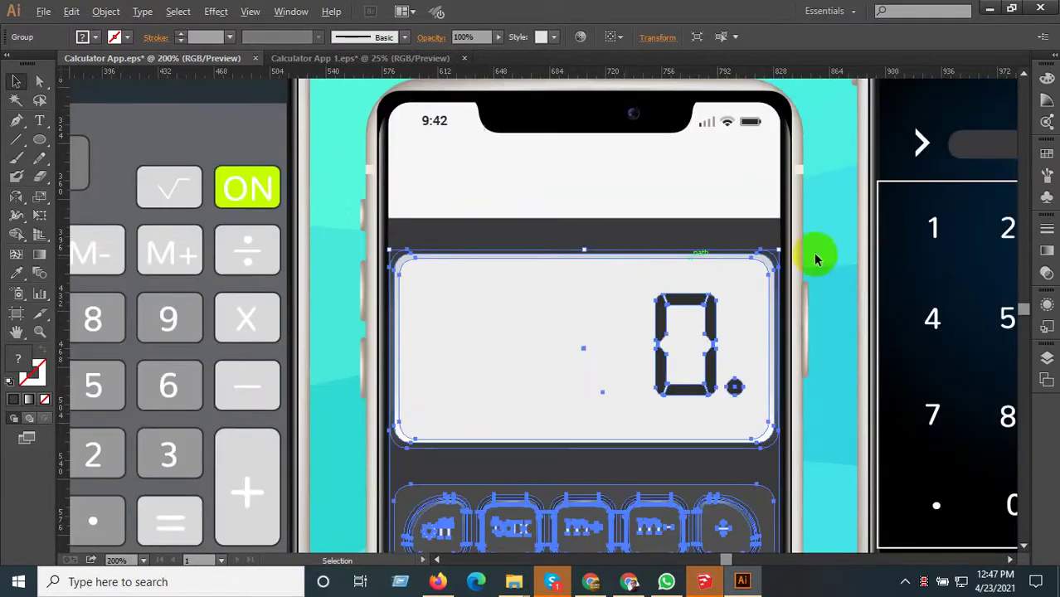
{"action": "scroll", "coordinate": [797, 249], "scroll_direction": "up", "scroll_amount": 2}
{"action": "left_click_drag", "start_coordinate": [748, 242], "coordinate": [735, 231]}
{"action": "scroll", "coordinate": [711, 209], "scroll_direction": "down", "scroll_amount": 5}
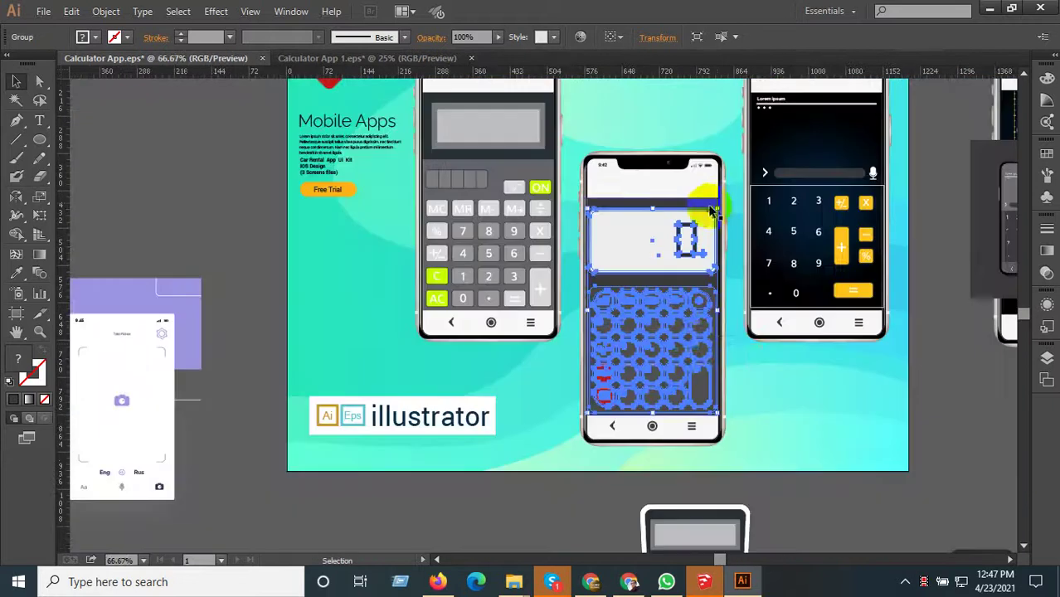
{"action": "scroll", "coordinate": [702, 422], "scroll_direction": "up", "scroll_amount": 3}
{"action": "left_click_drag", "start_coordinate": [701, 421], "coordinate": [627, 415]}
{"action": "scroll", "coordinate": [687, 423], "scroll_direction": "down", "scroll_amount": 4}
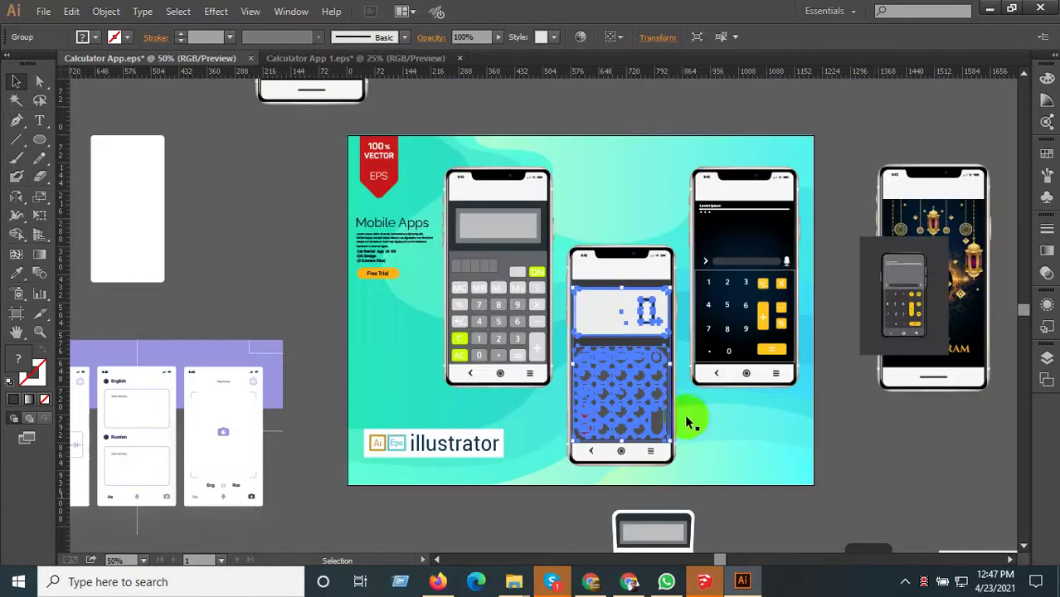
{"action": "left_click", "coordinate": [876, 456]}
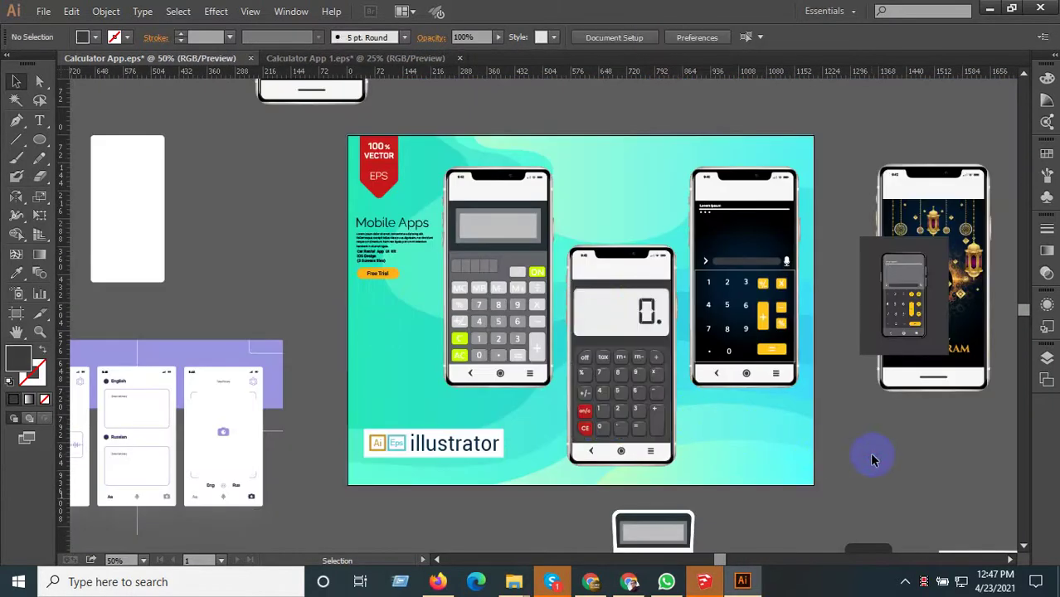
- Ungroup the right phone's artwork and delete its old calculator buttons
{"action": "left_click", "coordinate": [762, 438]}
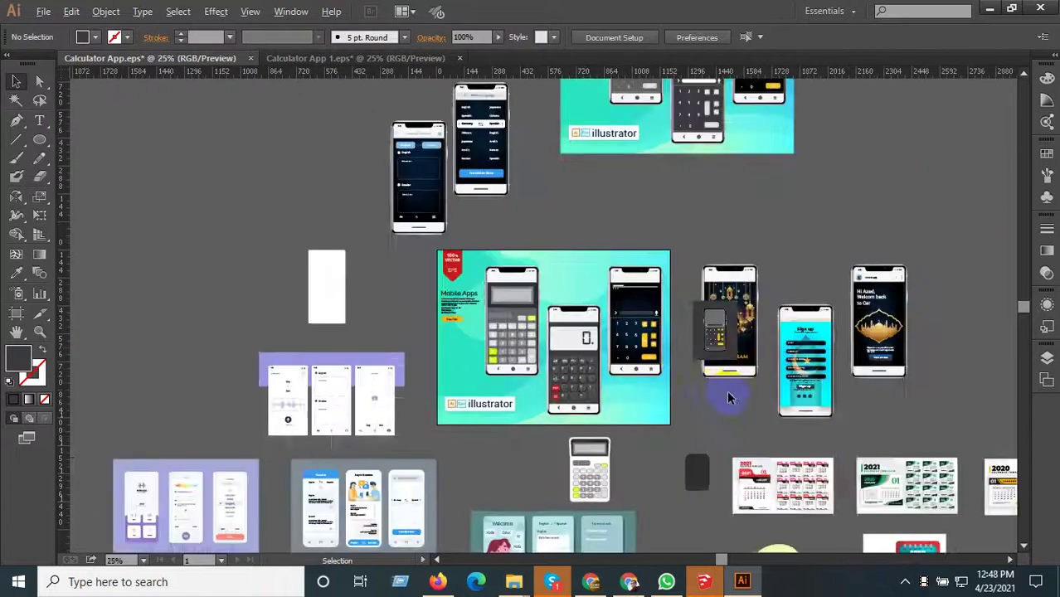
{"action": "scroll", "coordinate": [604, 381], "scroll_direction": "down", "scroll_amount": 2}
{"action": "scroll", "coordinate": [653, 396], "scroll_direction": "up", "scroll_amount": 2}
{"action": "left_click", "coordinate": [663, 352]}
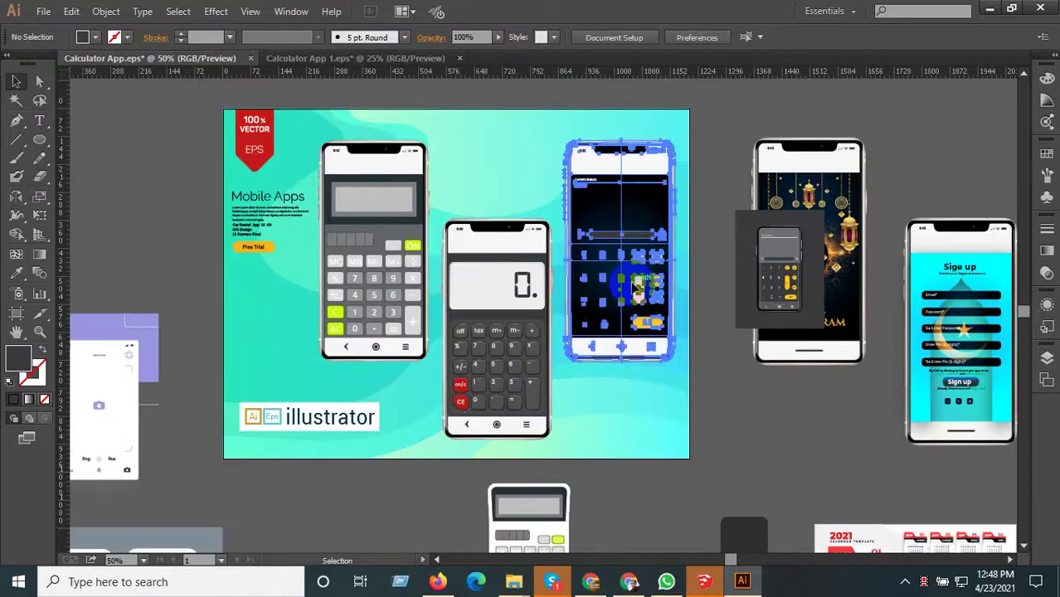
{"action": "right_click", "coordinate": [635, 284]}
{"action": "left_click", "coordinate": [678, 375]}
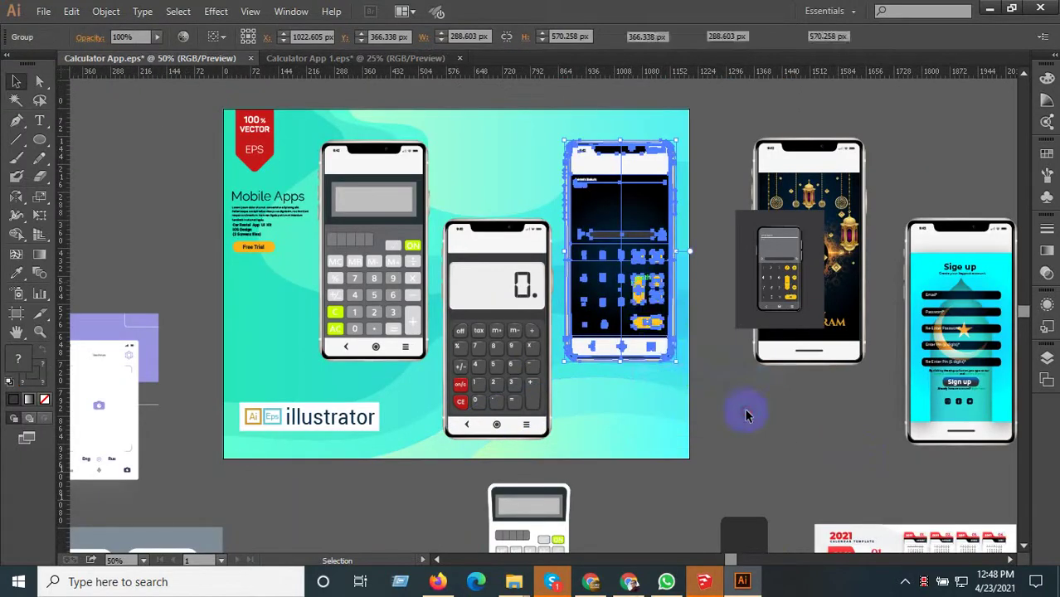
{"action": "left_click", "coordinate": [745, 415]}
{"action": "left_click", "coordinate": [643, 303]}
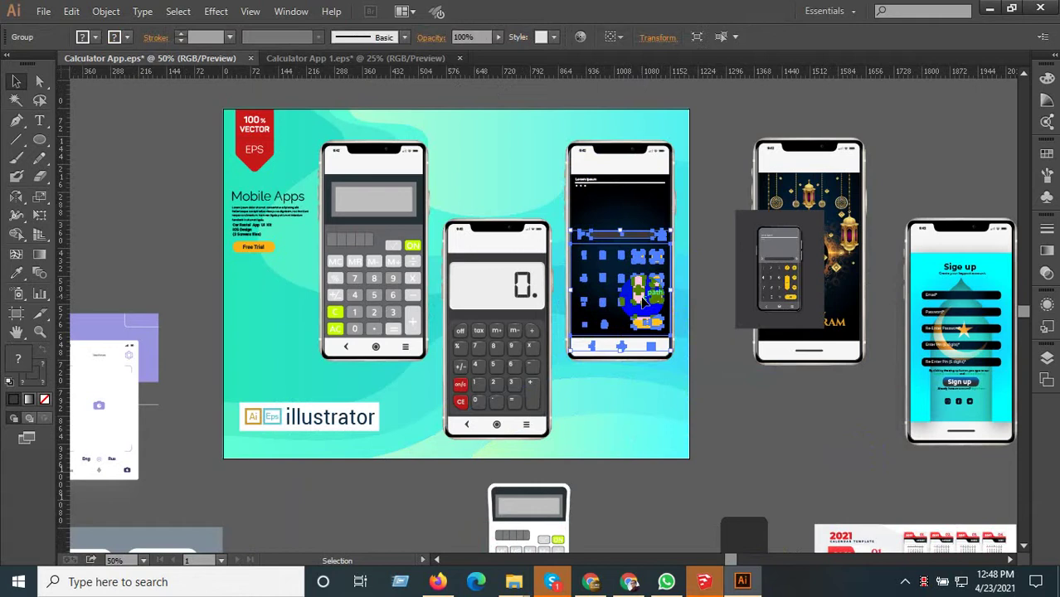
{"action": "key", "text": "Delete"}
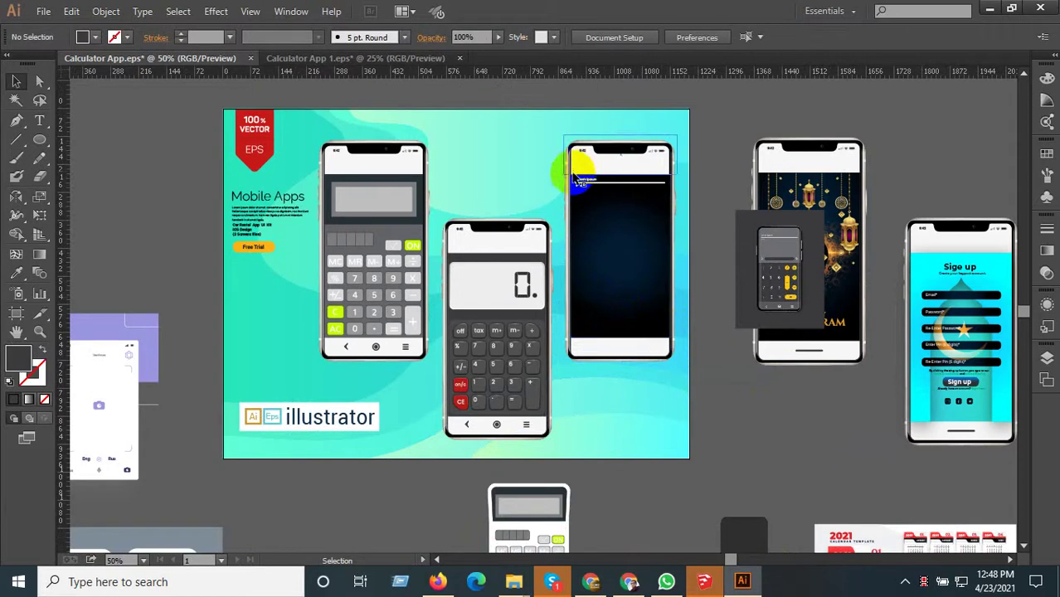
- Copy the middle phone's back, home and menu navigation bar onto the right phone's bottom
{"action": "left_click", "coordinate": [583, 183]}
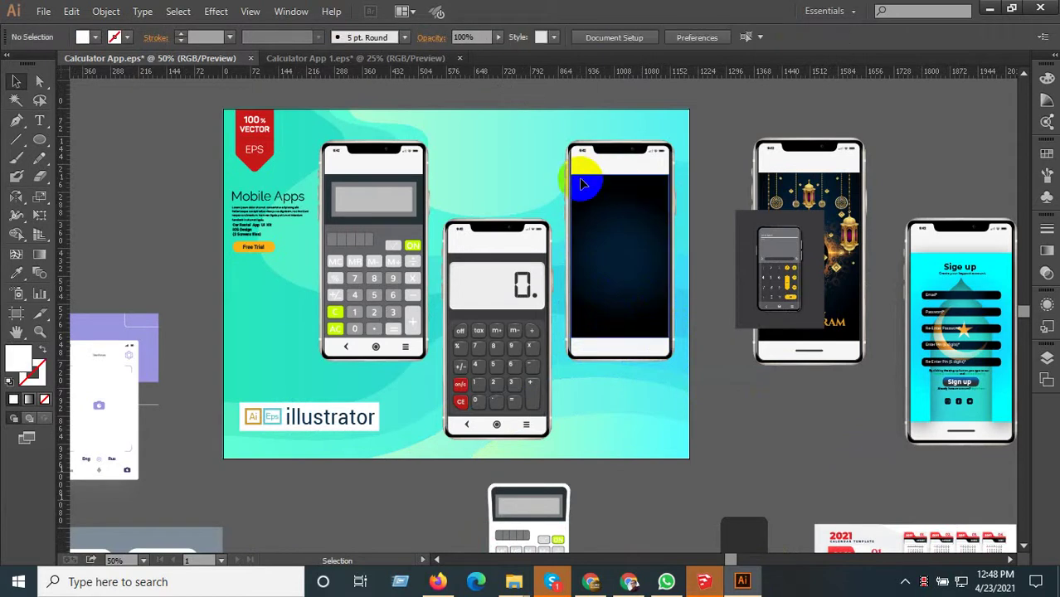
{"action": "left_click", "coordinate": [526, 427]}
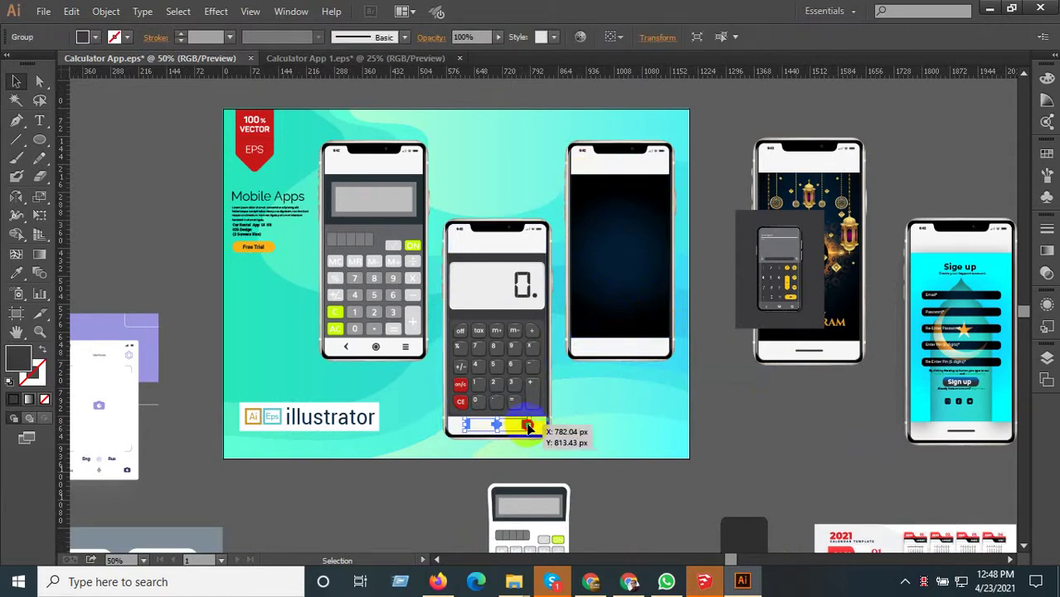
{"action": "mouse_move", "coordinate": [528, 427]}
{"action": "left_mouse_down"}
{"action": "mouse_move", "coordinate": [651, 353]}
{"action": "mouse_move", "coordinate": [719, 327]}
{"action": "mouse_move", "coordinate": [757, 327]}
{"action": "left_mouse_up"}
{"action": "scroll", "coordinate": [651, 352], "scroll_direction": "up", "scroll_amount": 4}
{"action": "scroll", "coordinate": [676, 355], "scroll_direction": "up", "scroll_amount": 3}
{"action": "scroll", "coordinate": [755, 330], "scroll_direction": "down", "scroll_amount": 2}
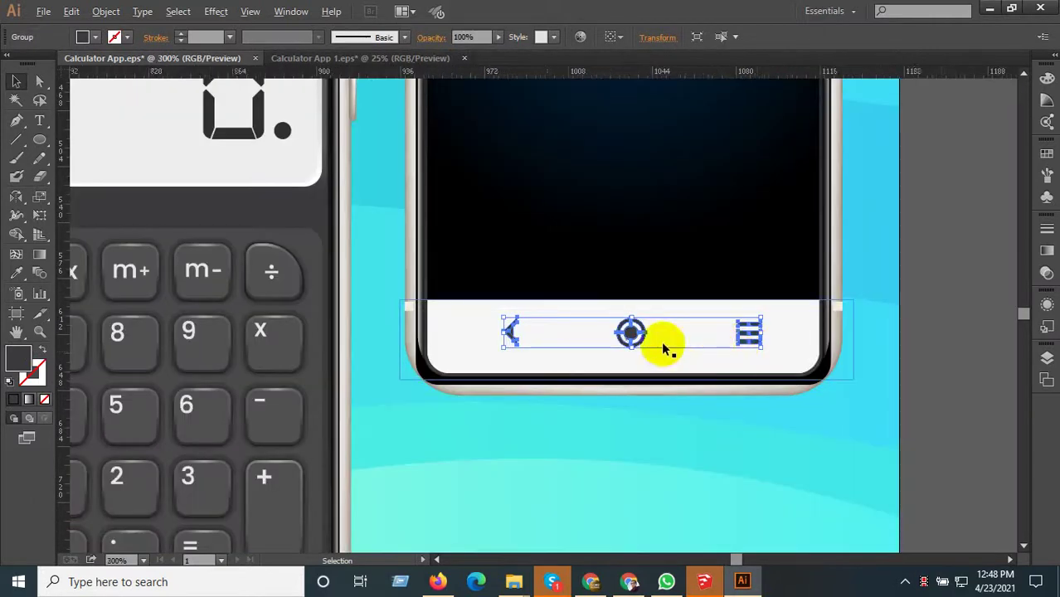
{"action": "scroll", "coordinate": [664, 349], "scroll_direction": "up", "scroll_amount": 2}
{"action": "left_click_drag", "start_coordinate": [599, 313], "coordinate": [599, 319]}
{"action": "scroll", "coordinate": [602, 328], "scroll_direction": "down", "scroll_amount": 3}
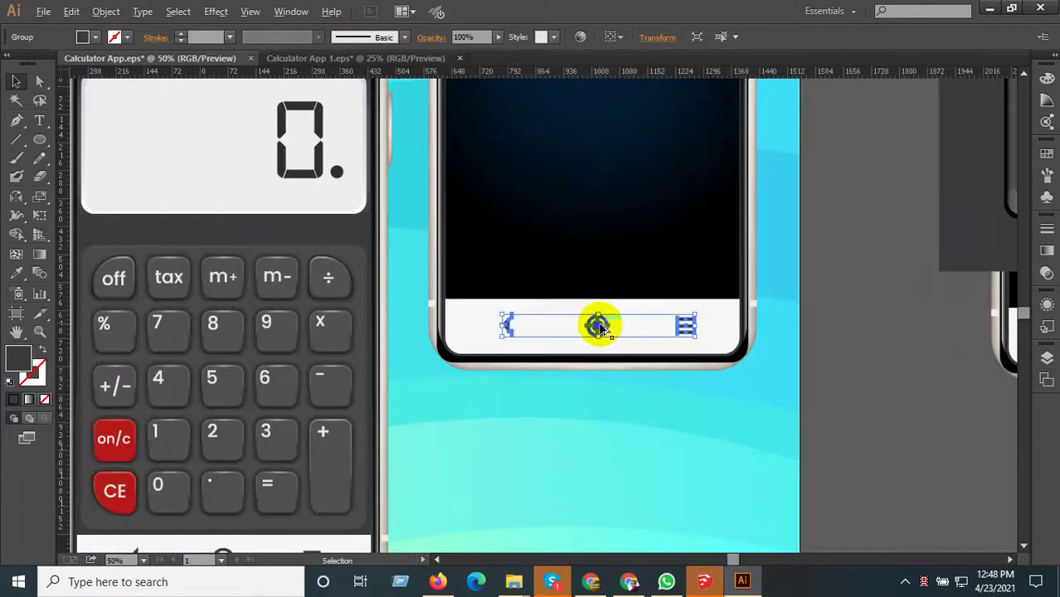
{"action": "scroll", "coordinate": [603, 330], "scroll_direction": "down", "scroll_amount": 3}
{"action": "left_click", "coordinate": [753, 416]}
{"action": "scroll", "coordinate": [644, 362], "scroll_direction": "right", "scroll_amount": 2}
- Duplicate the calculator-and-calendar clipart into the empty space below it
{"action": "scroll", "coordinate": [548, 270], "scroll_direction": "down", "scroll_amount": 3}
{"action": "scroll", "coordinate": [548, 270], "scroll_direction": "right", "scroll_amount": 3}
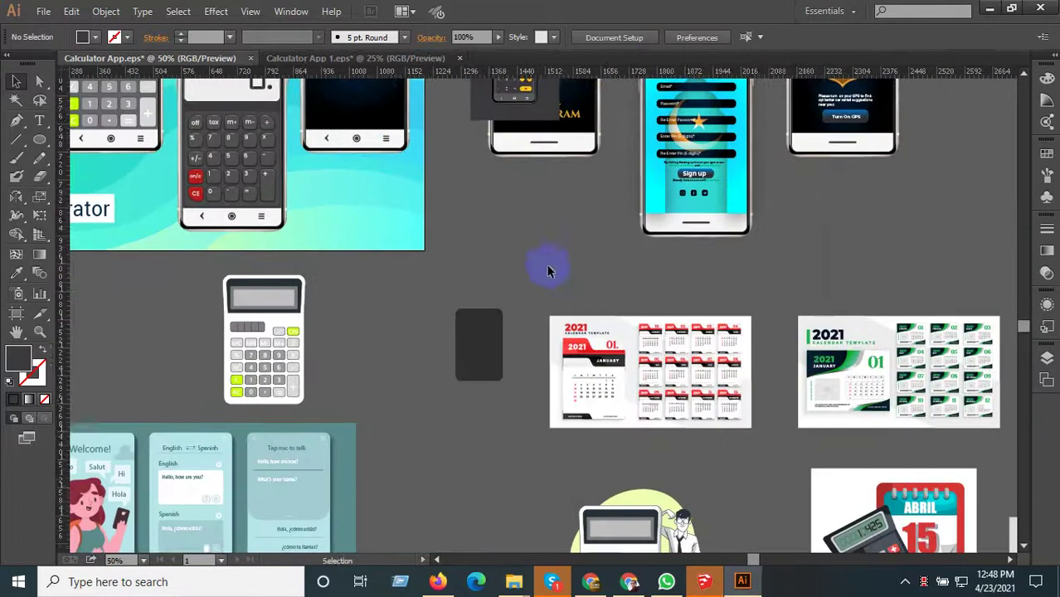
{"action": "scroll", "coordinate": [556, 315], "scroll_direction": "right", "scroll_amount": 1}
{"action": "scroll", "coordinate": [572, 374], "scroll_direction": "down", "scroll_amount": 3}
{"action": "scroll", "coordinate": [580, 374], "scroll_direction": "down", "scroll_amount": 3}
{"action": "scroll", "coordinate": [581, 373], "scroll_direction": "right", "scroll_amount": 2}
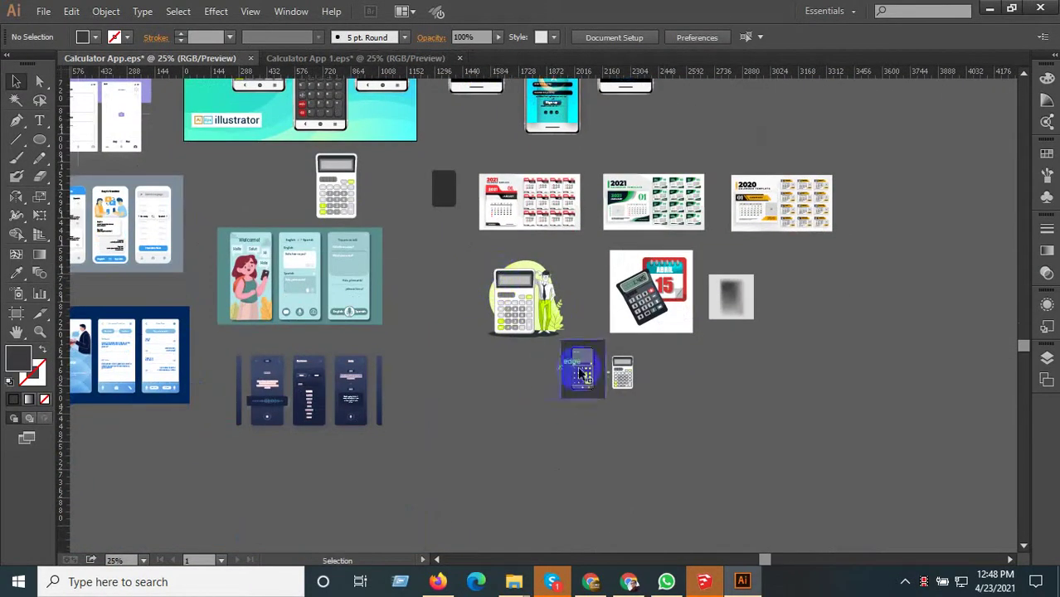
{"action": "scroll", "coordinate": [693, 374], "scroll_direction": "up", "scroll_amount": 1}
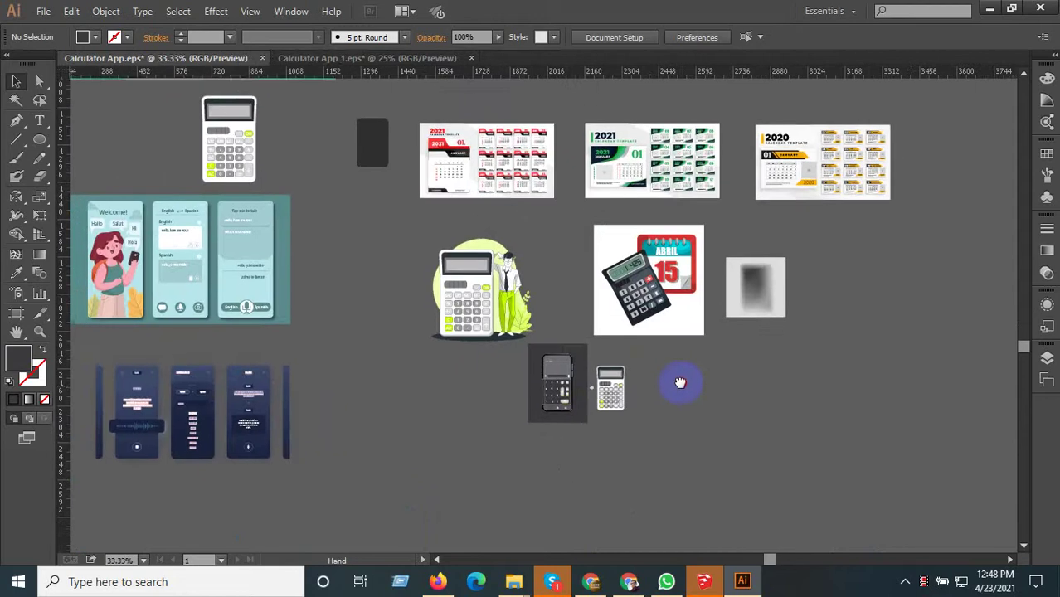
{"action": "scroll", "coordinate": [644, 298], "scroll_direction": "up", "scroll_amount": 3}
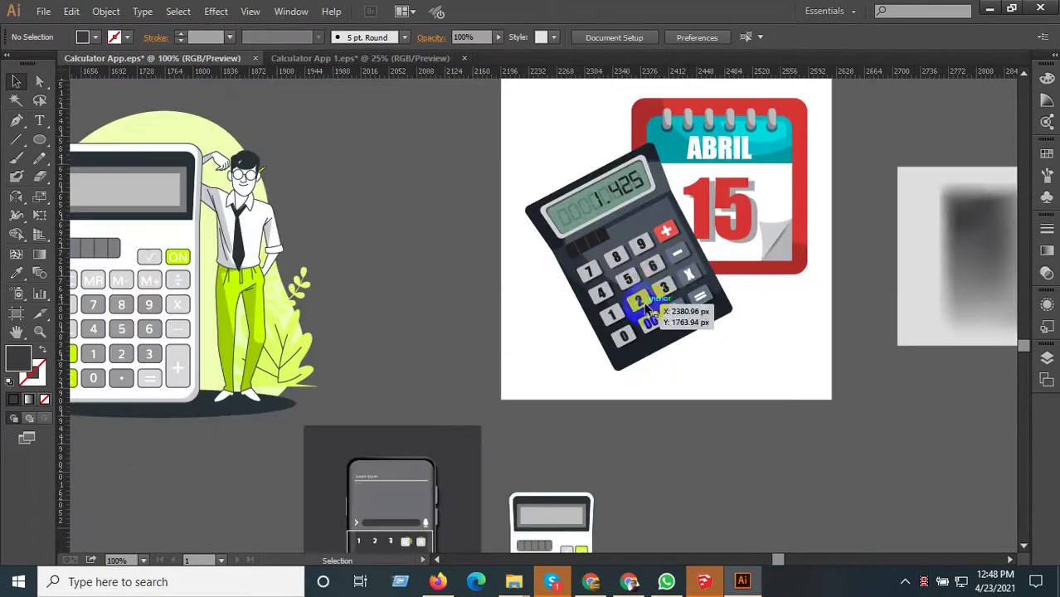
{"action": "left_click", "coordinate": [652, 284]}
{"action": "scroll", "coordinate": [651, 285], "scroll_direction": "down", "scroll_amount": 3}
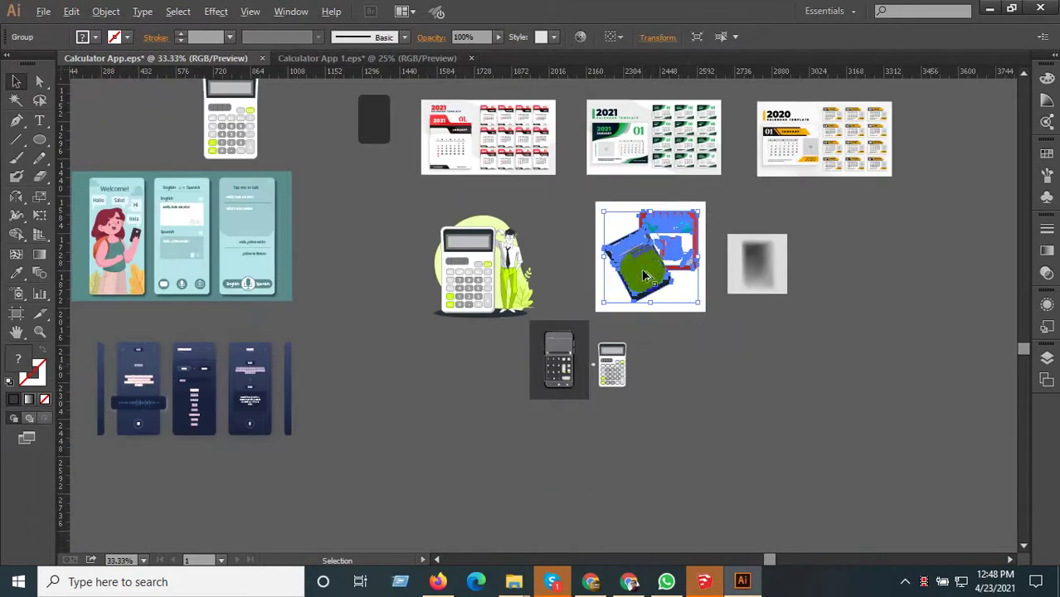
{"action": "left_click_drag", "start_coordinate": [646, 276], "coordinate": [708, 410]}
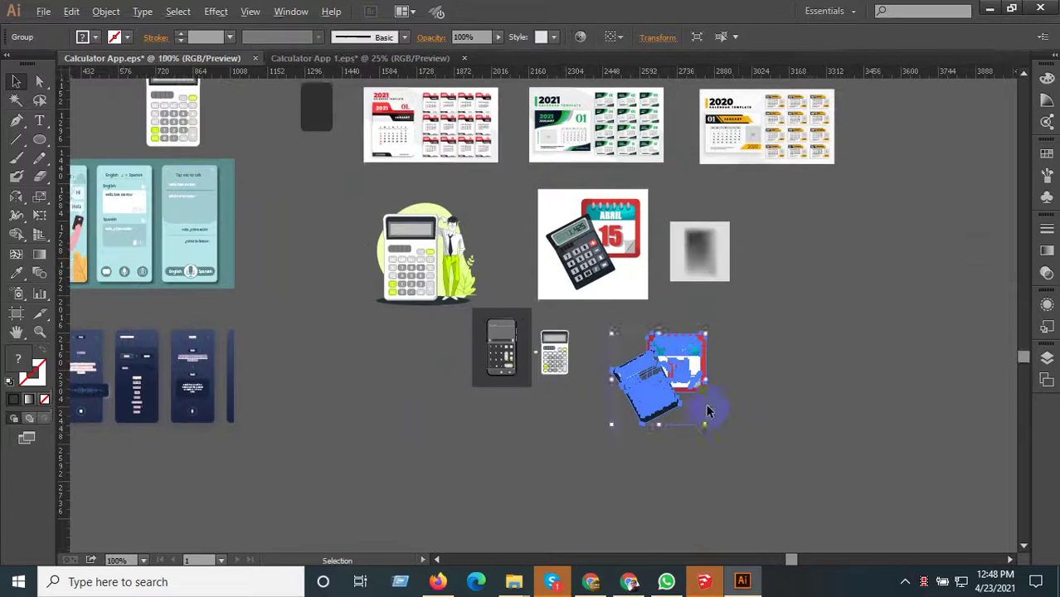
- Ungroup the copied clipart and move the calendar to the calculator's right
{"action": "scroll", "coordinate": [708, 410], "scroll_direction": "up", "scroll_amount": 1}
{"action": "right_click", "coordinate": [585, 279]}
{"action": "left_click", "coordinate": [639, 372]}
{"action": "left_click", "coordinate": [780, 299]}
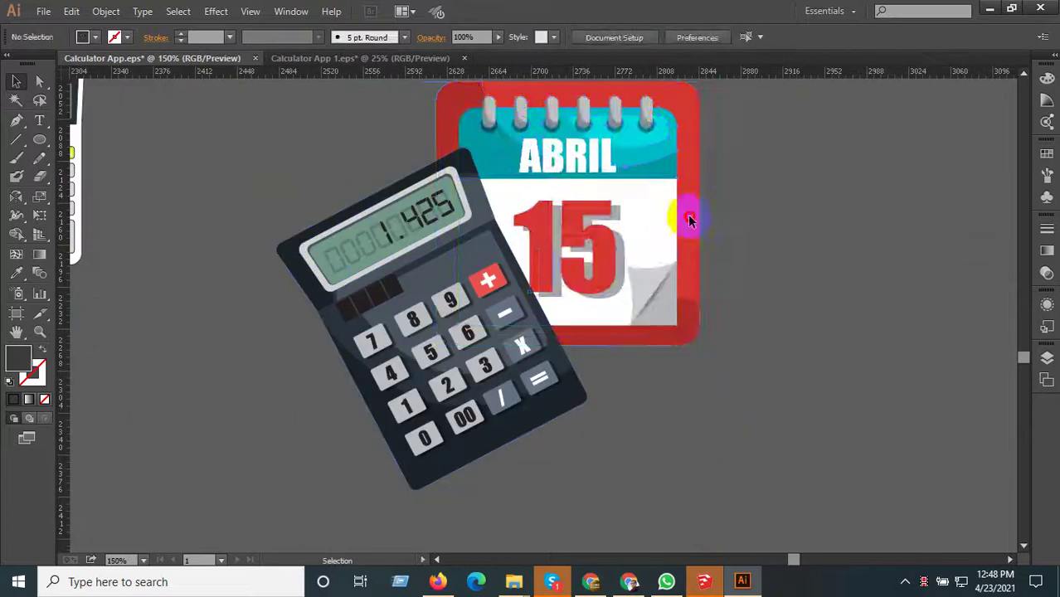
{"action": "scroll", "coordinate": [609, 221], "scroll_direction": "down", "scroll_amount": 2}
{"action": "left_click_drag", "start_coordinate": [586, 214], "coordinate": [783, 188]}
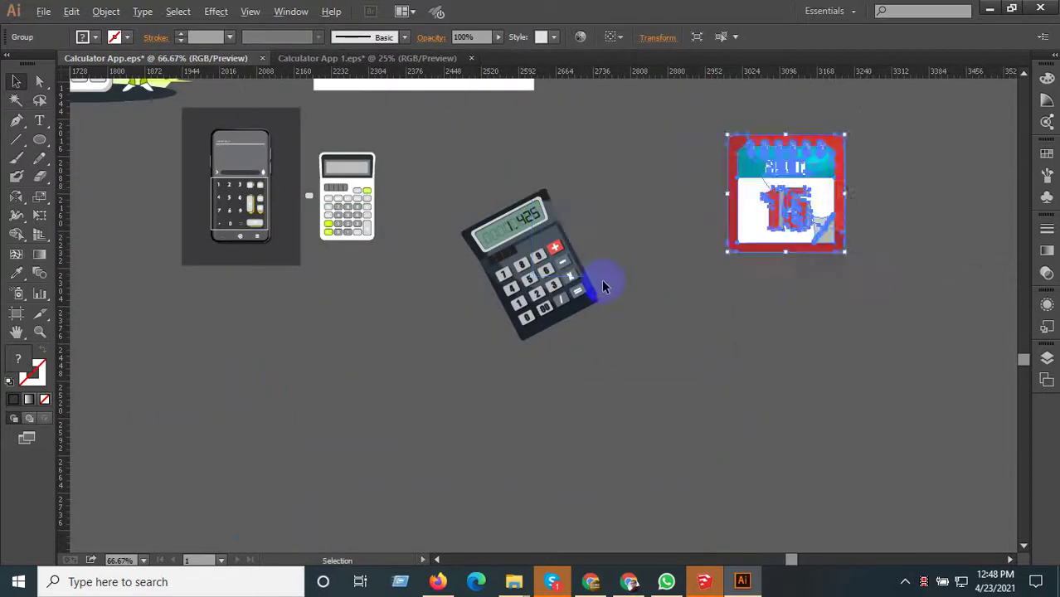
{"action": "scroll", "coordinate": [604, 286], "scroll_direction": "up", "scroll_amount": 1}
{"action": "scroll", "coordinate": [603, 286], "scroll_direction": "up", "scroll_amount": 1}
{"action": "left_click", "coordinate": [421, 270]}
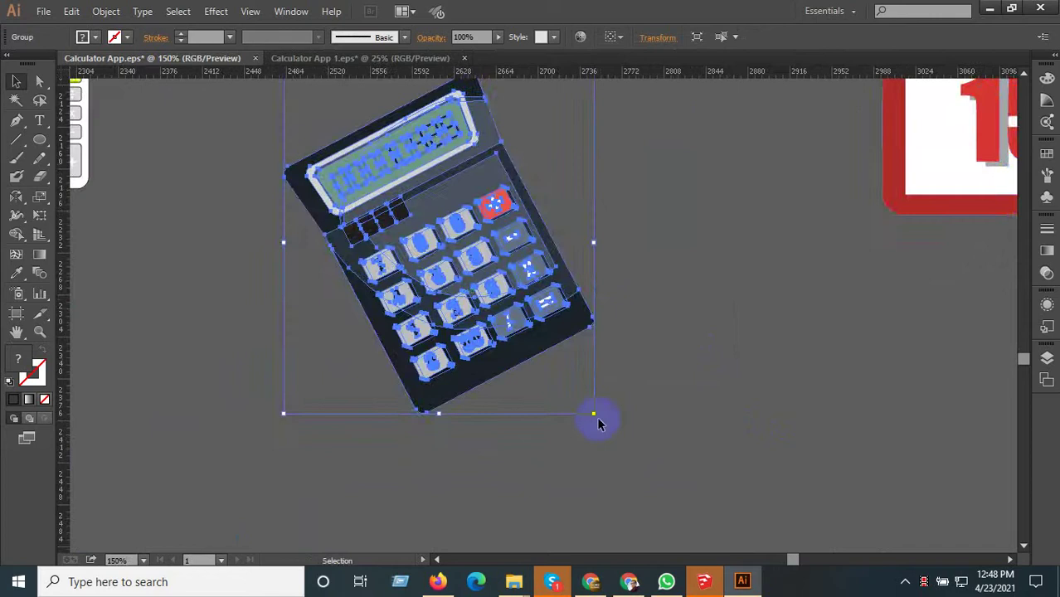
- Rotate the duplicated dark calculator from a corner handle until it stands upright
{"action": "left_click_drag", "start_coordinate": [600, 420], "coordinate": [506, 480]}
{"action": "key", "text": "ctrl+z"}
{"action": "scroll", "coordinate": [456, 399], "scroll_direction": "up", "scroll_amount": 1}
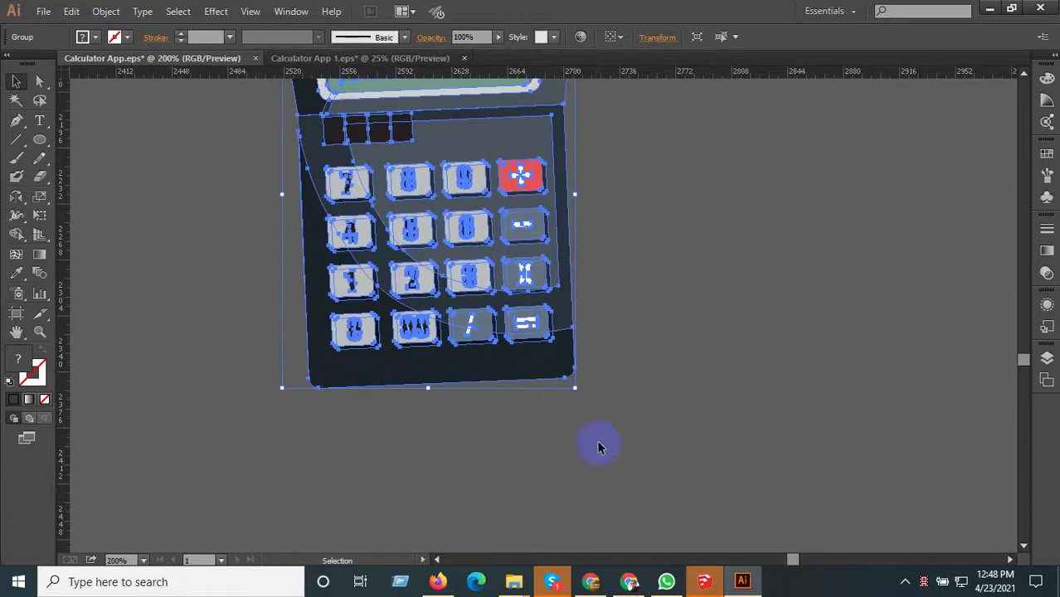
{"action": "left_click_drag", "start_coordinate": [580, 398], "coordinate": [585, 408]}
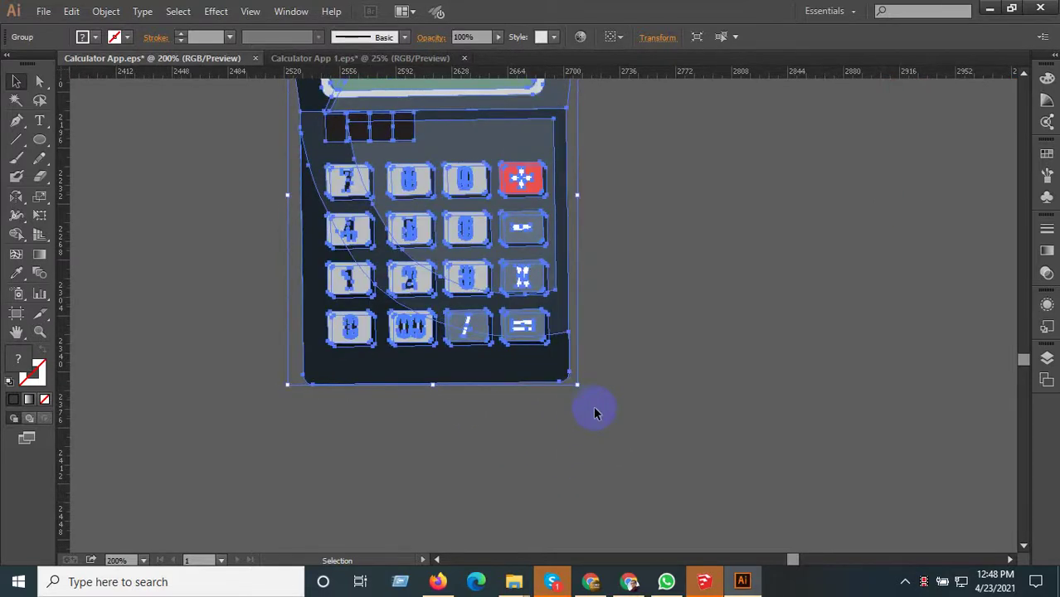
{"action": "scroll", "coordinate": [624, 394], "scroll_direction": "down", "scroll_amount": 1}
- Duplicate the upright calculator to the right and ungroup the left copy
{"action": "scroll", "coordinate": [552, 391], "scroll_direction": "down", "scroll_amount": 2}
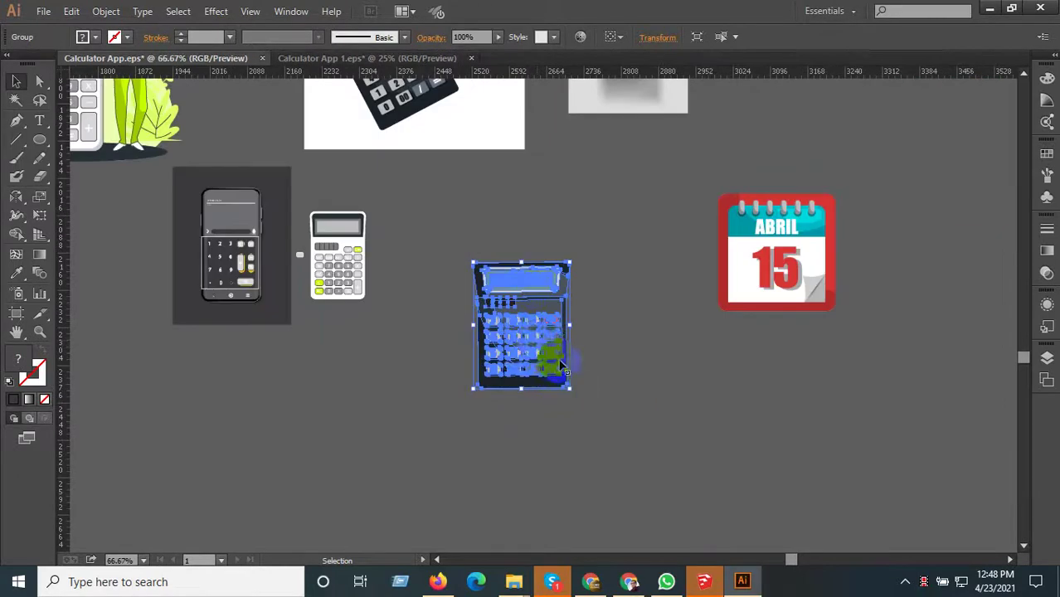
{"action": "left_click_drag", "start_coordinate": [538, 346], "coordinate": [669, 345]}
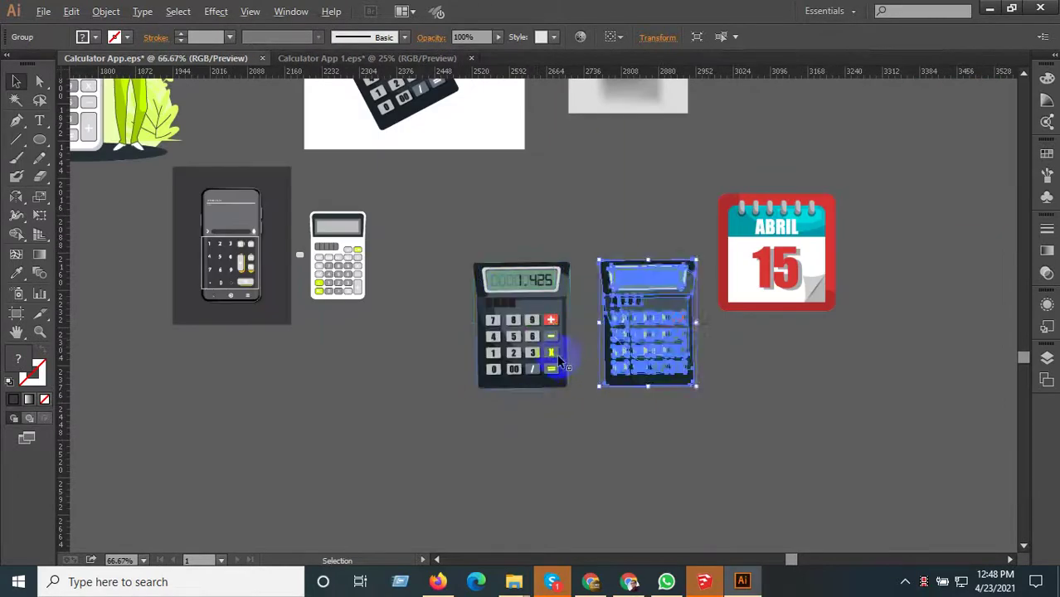
{"action": "left_click", "coordinate": [563, 363]}
{"action": "scroll", "coordinate": [564, 363], "scroll_direction": "up", "scroll_amount": 1}
{"action": "right_click", "coordinate": [547, 361]}
{"action": "left_click", "coordinate": [585, 420]}
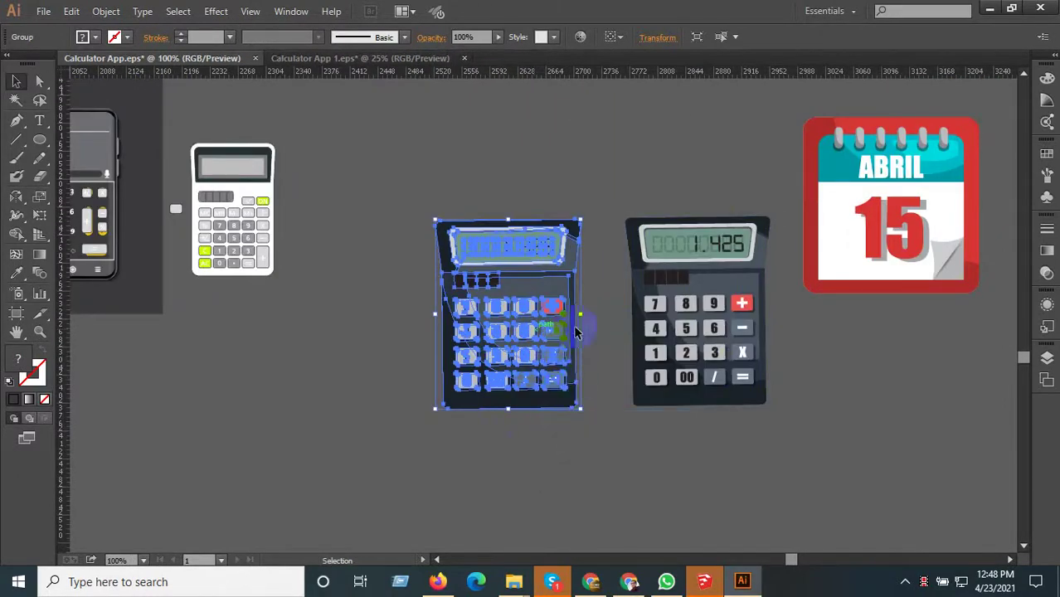
{"action": "left_click", "coordinate": [588, 269]}
{"action": "scroll", "coordinate": [588, 269], "scroll_direction": "up", "scroll_amount": 2}
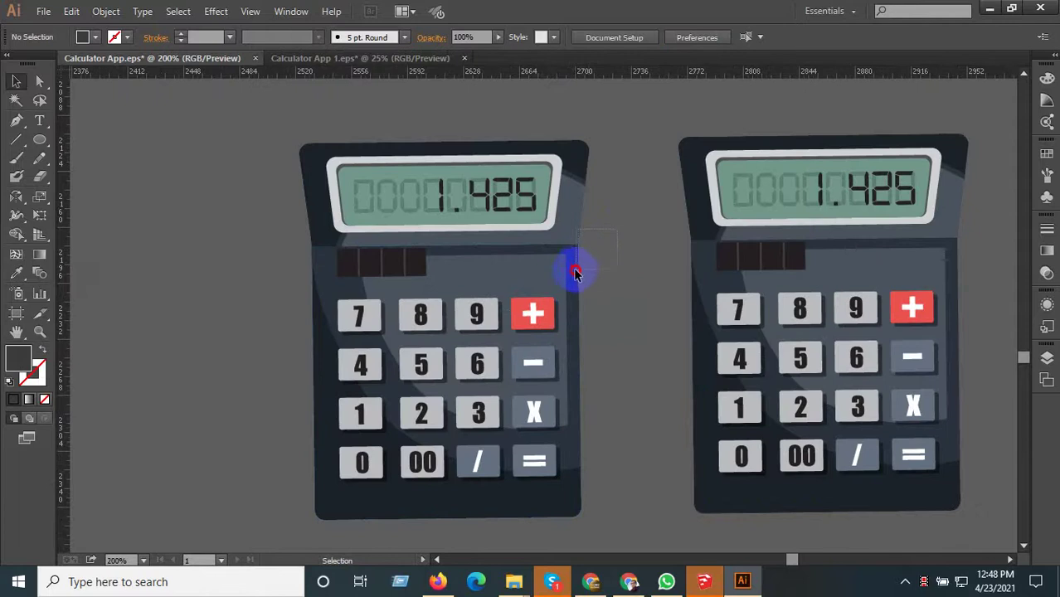
- Merge the left copy's top and body into one light-grey shape and regroup its parts
{"action": "left_click", "coordinate": [587, 162]}
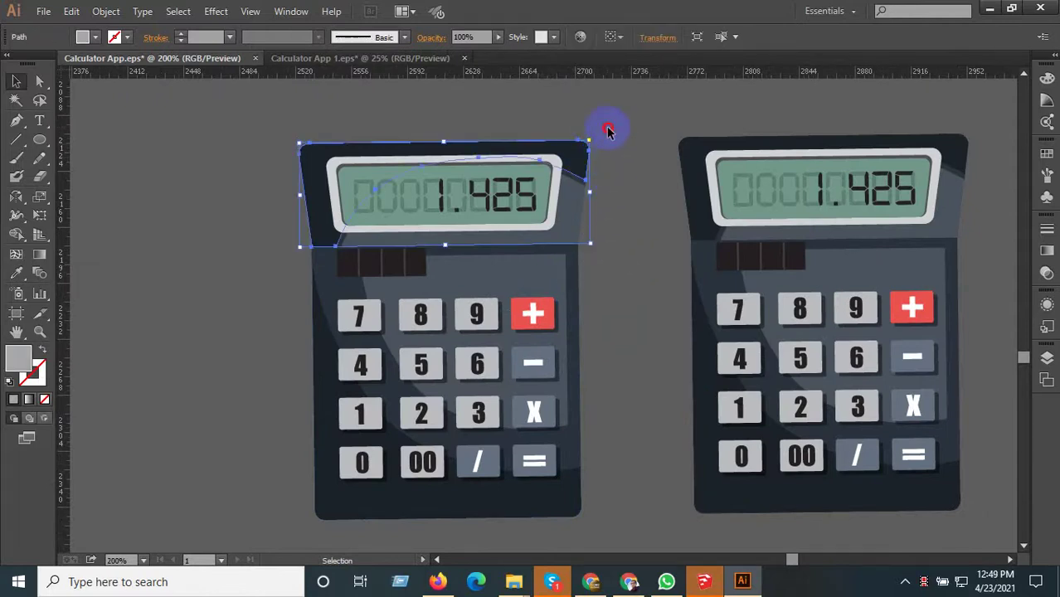
{"action": "left_click", "coordinate": [573, 278], "text": "shift"}
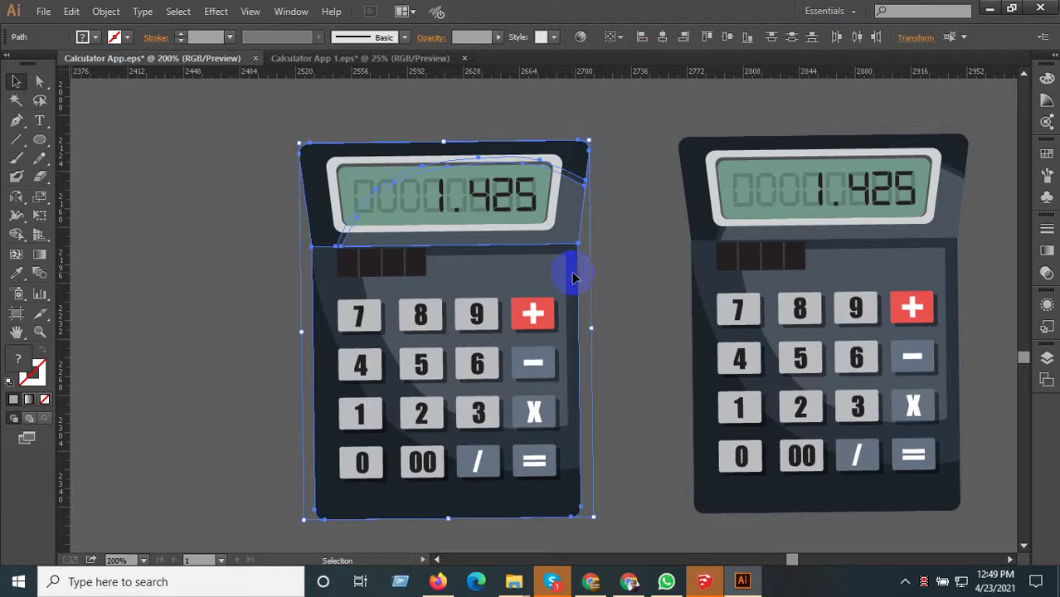
{"action": "key", "text": "ctrl+8"}
{"action": "left_click", "coordinate": [572, 271]}
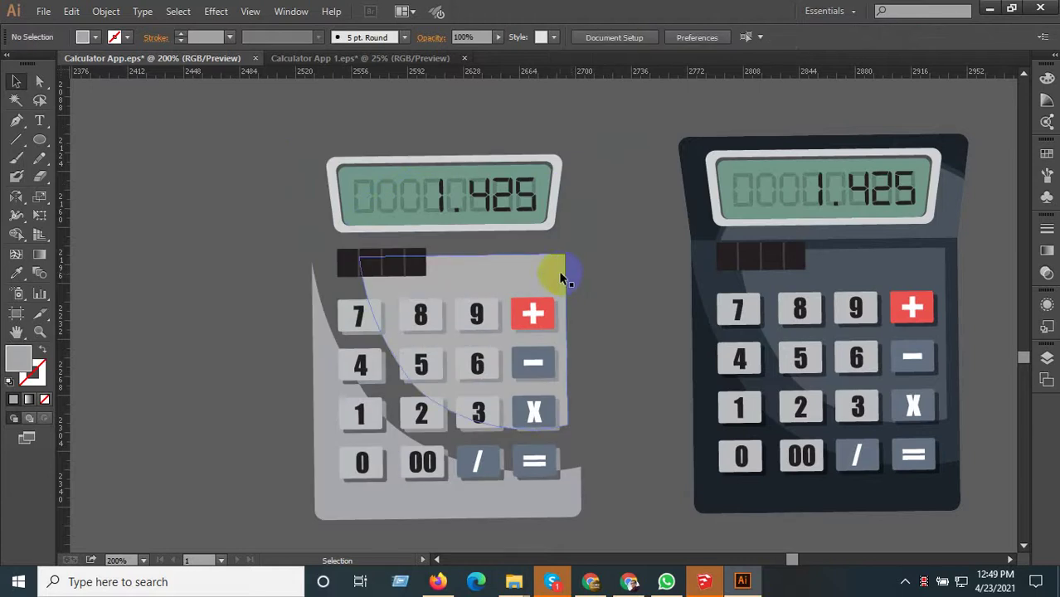
{"action": "scroll", "coordinate": [572, 257], "scroll_direction": "down", "scroll_amount": 1}
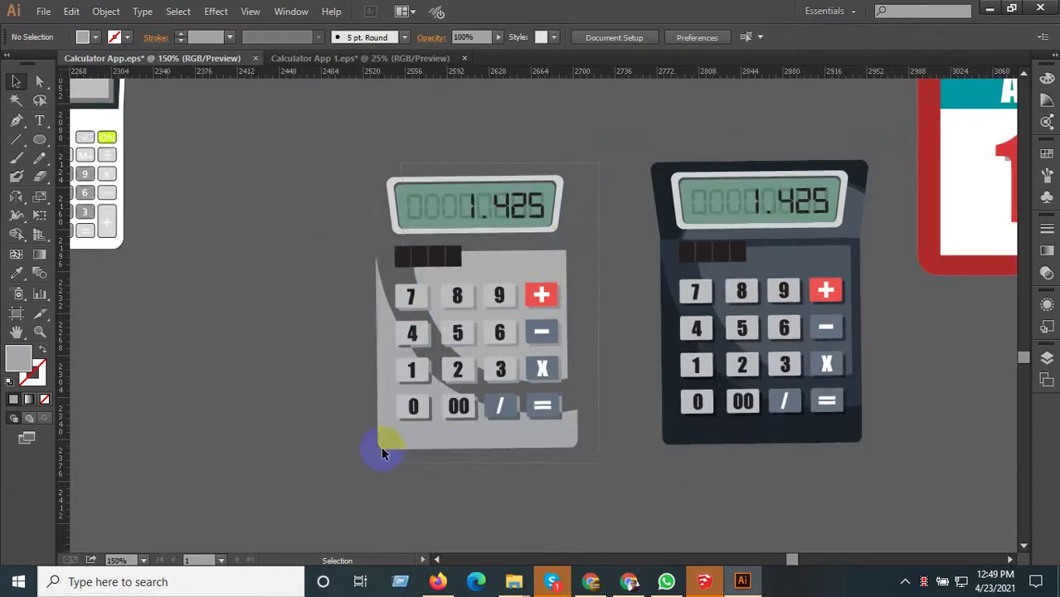
{"action": "left_click_drag", "start_coordinate": [382, 454], "coordinate": [466, 233]}
{"action": "right_click", "coordinate": [468, 208]}
{"action": "left_click", "coordinate": [508, 279]}
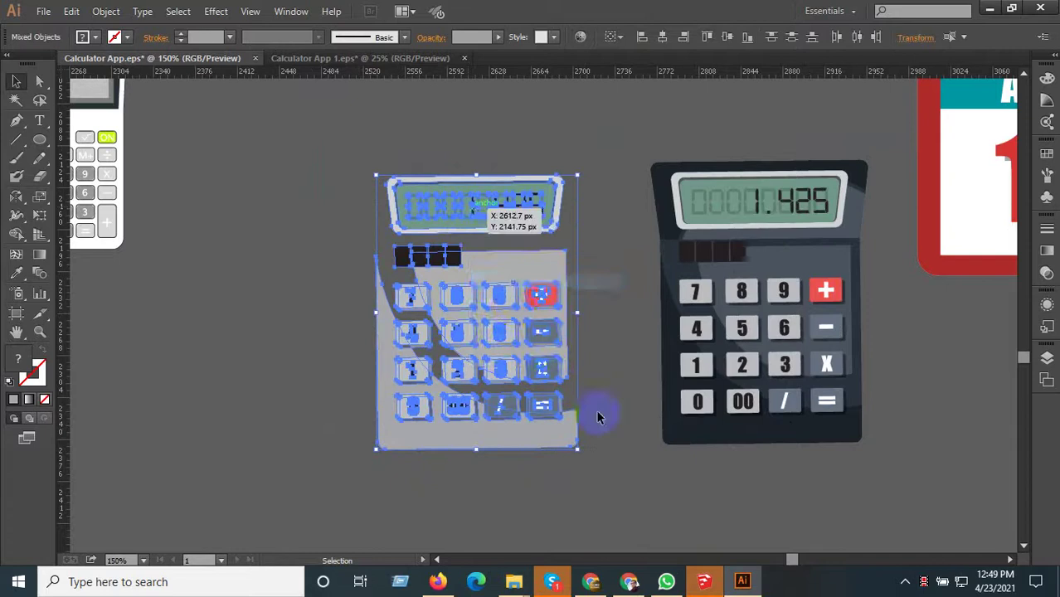
{"action": "scroll", "coordinate": [600, 418], "scroll_direction": "down", "scroll_amount": 6}
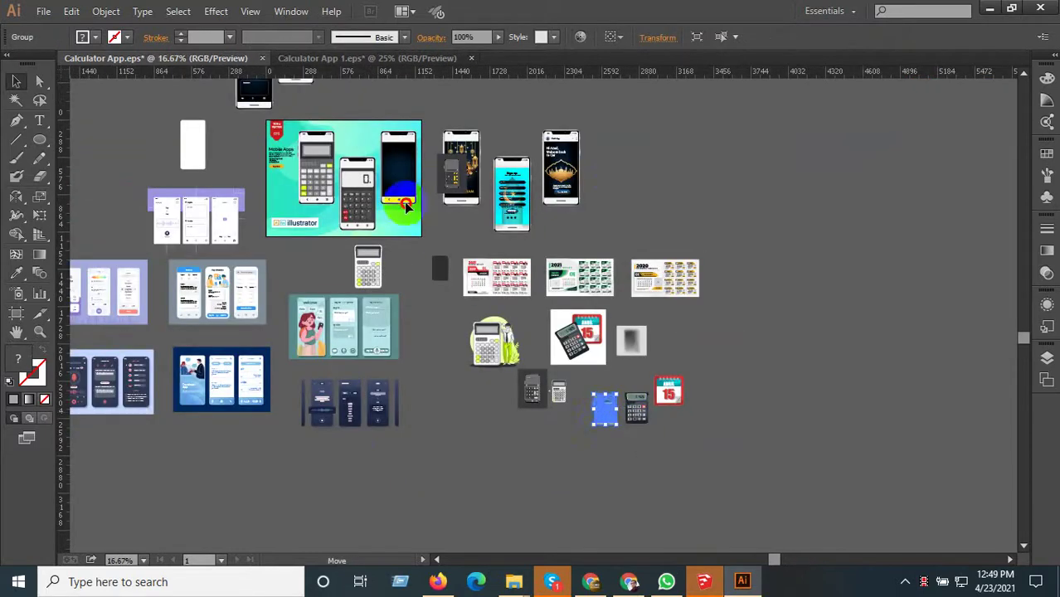
- Move the upright calculator onto the empty phone screen and bring it to the front
{"action": "left_click_drag", "start_coordinate": [406, 205], "coordinate": [420, 166]}
{"action": "scroll", "coordinate": [420, 166], "scroll_direction": "up", "scroll_amount": 6}
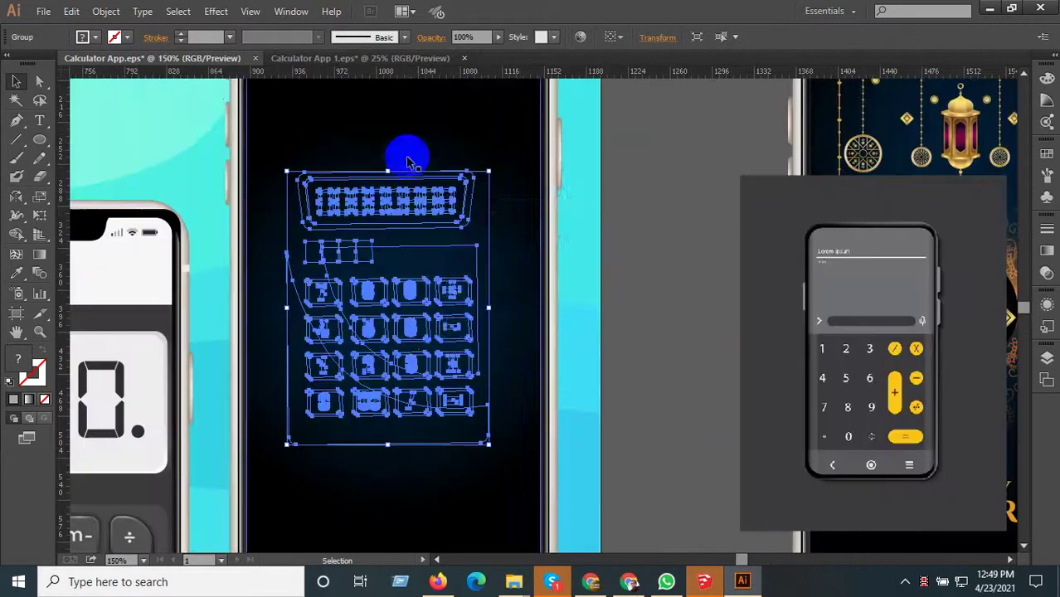
{"action": "right_click", "coordinate": [414, 191]}
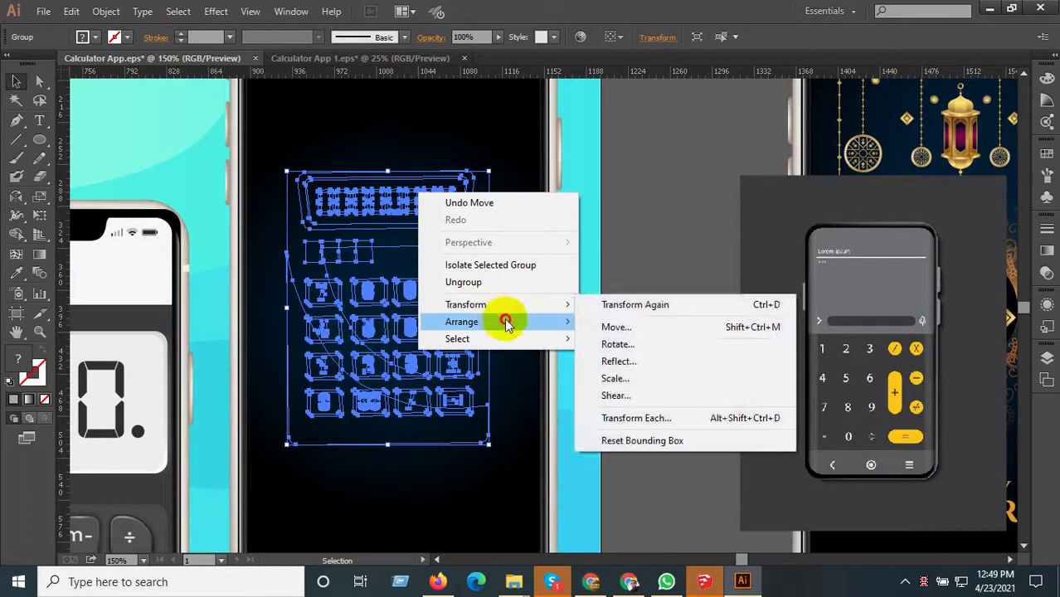
{"action": "mouse_move", "coordinate": [462, 322]}
{"action": "left_click", "coordinate": [611, 322]}
{"action": "scroll", "coordinate": [436, 357], "scroll_direction": "down", "scroll_amount": 2}
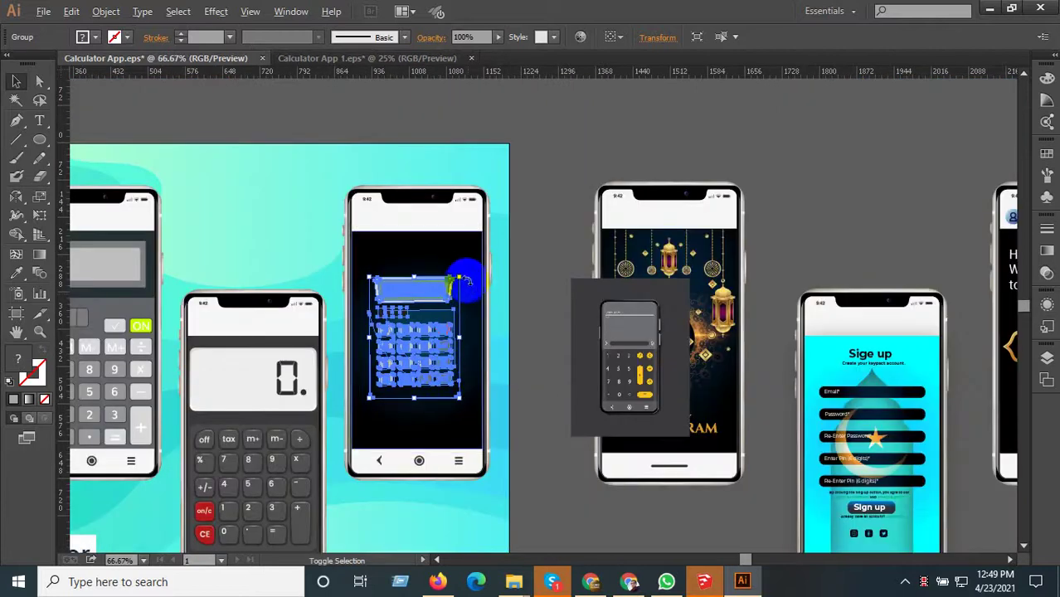
- Enlarge the calculator and shift it down to fill the screen above the navigation bar
{"action": "left_click_drag", "start_coordinate": [460, 278], "coordinate": [483, 247]}
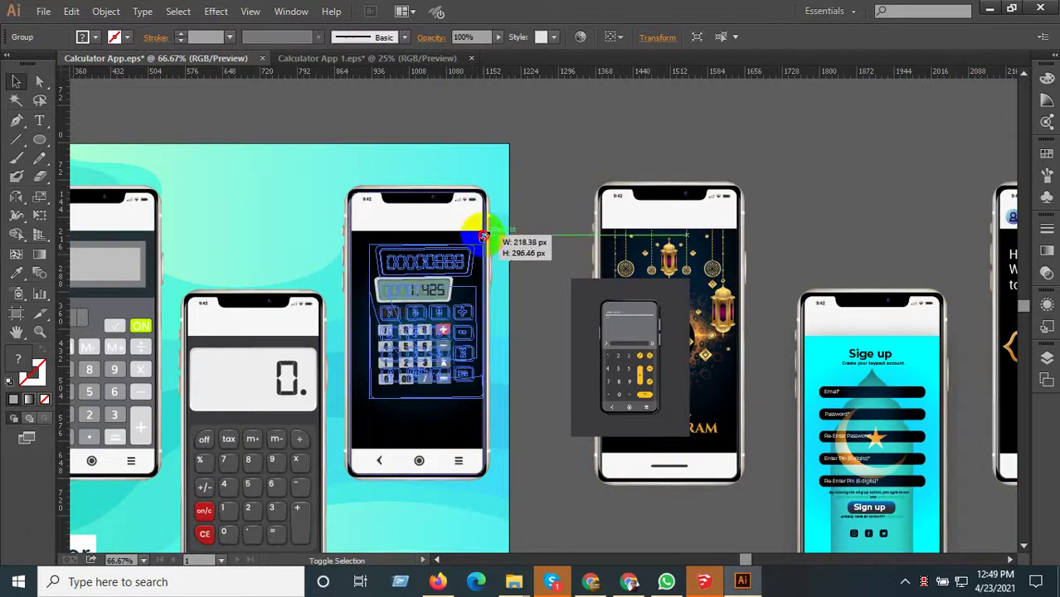
{"action": "scroll", "coordinate": [425, 359], "scroll_direction": "up", "scroll_amount": 3}
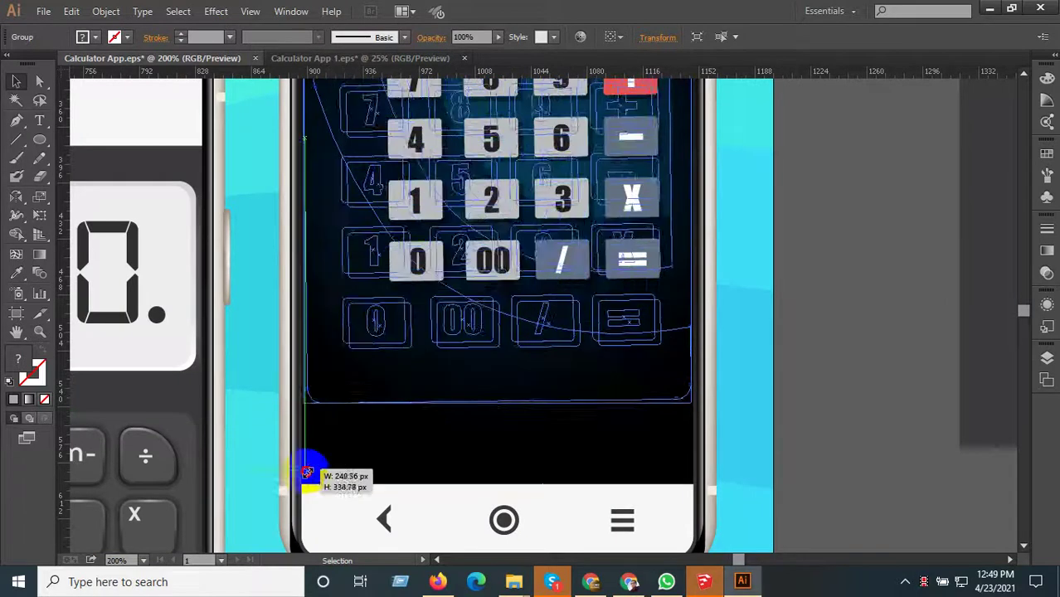
{"action": "left_click_drag", "start_coordinate": [356, 334], "coordinate": [312, 469]}
{"action": "scroll", "coordinate": [479, 419], "scroll_direction": "down", "scroll_amount": 3}
{"action": "scroll", "coordinate": [505, 414], "scroll_direction": "up", "scroll_amount": 3}
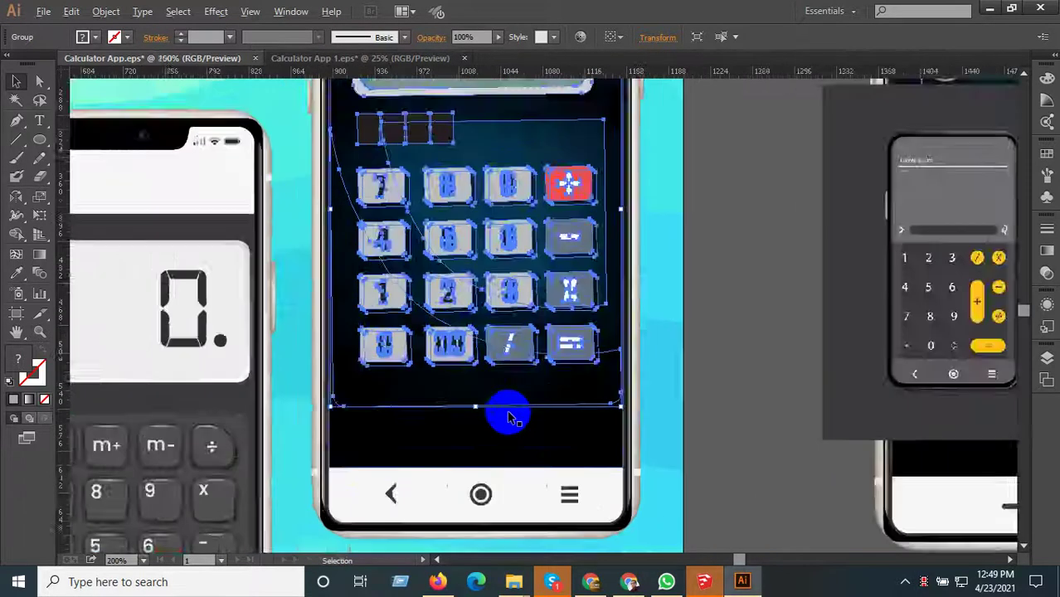
{"action": "left_click_drag", "start_coordinate": [507, 335], "coordinate": [520, 412]}
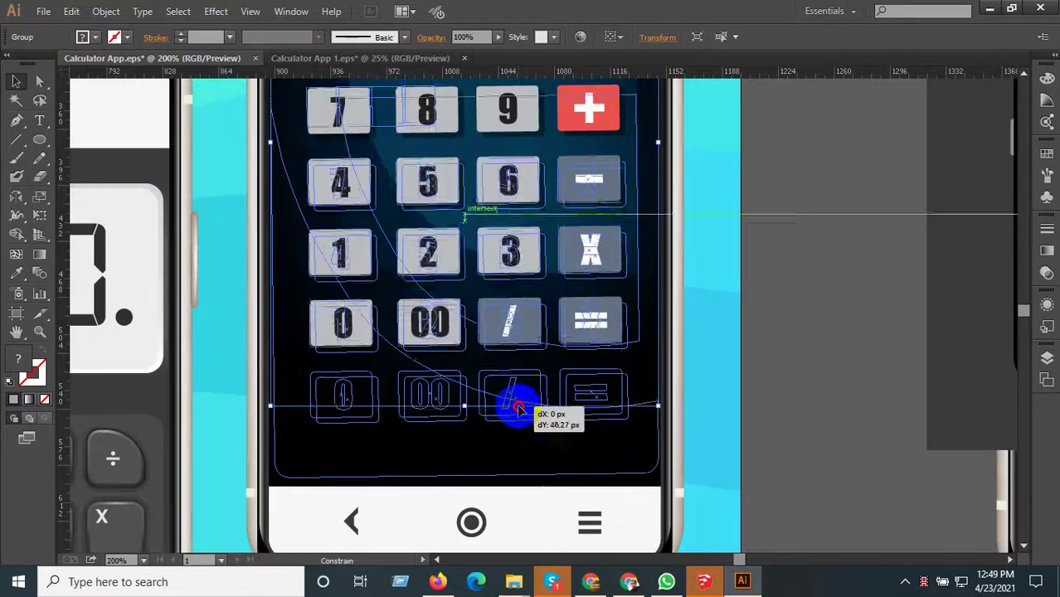
{"action": "scroll", "coordinate": [520, 412], "scroll_direction": "down", "scroll_amount": 2}
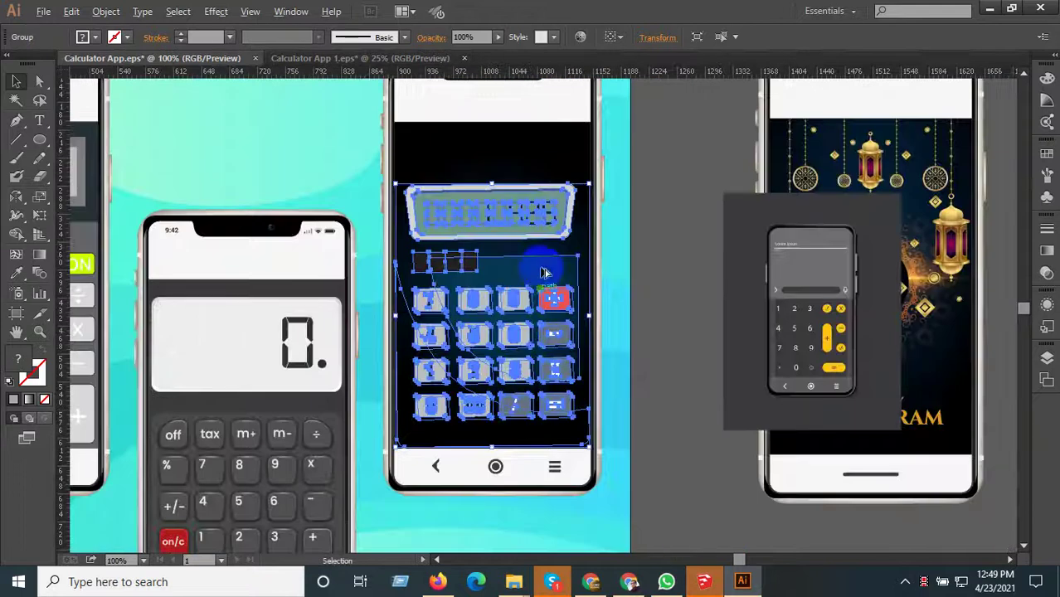
{"action": "scroll", "coordinate": [551, 193], "scroll_direction": "up", "scroll_amount": 2}
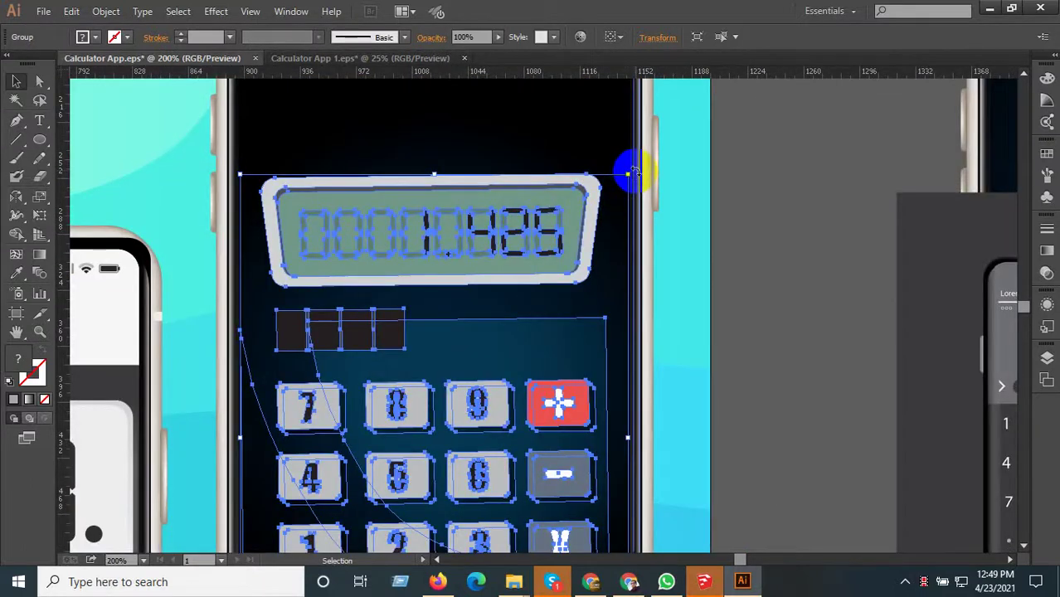
{"action": "left_click_drag", "start_coordinate": [631, 172], "coordinate": [622, 177]}
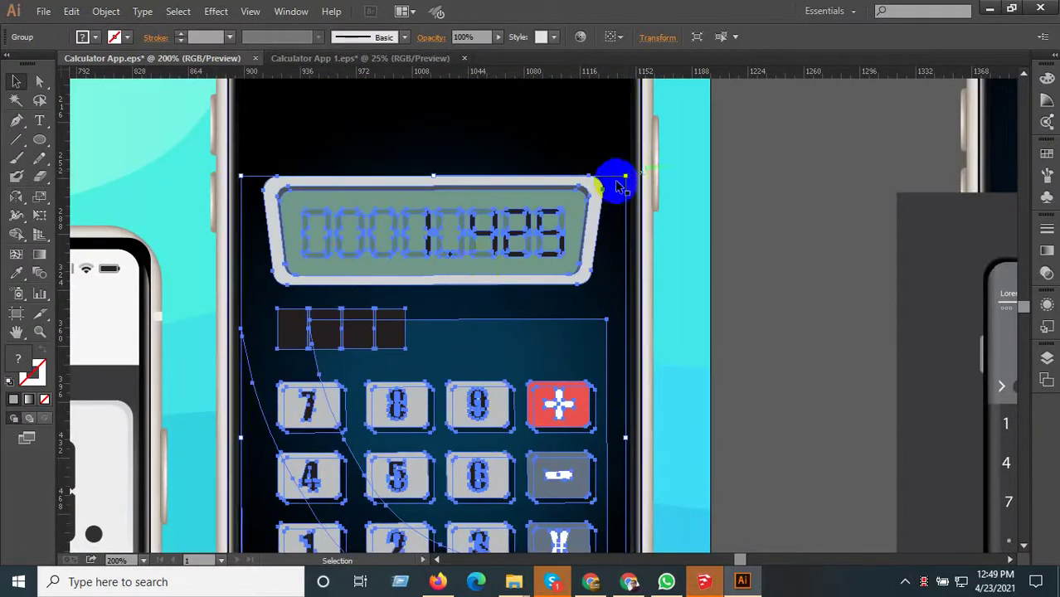
{"action": "scroll", "coordinate": [479, 271], "scroll_direction": "down", "scroll_amount": 2}
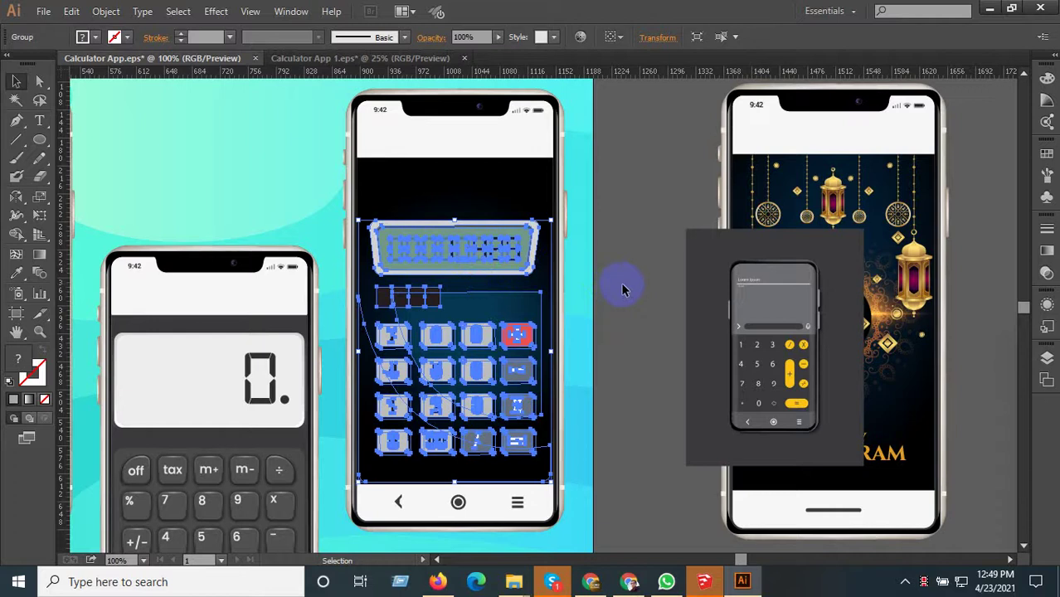
{"action": "left_click", "coordinate": [794, 492]}
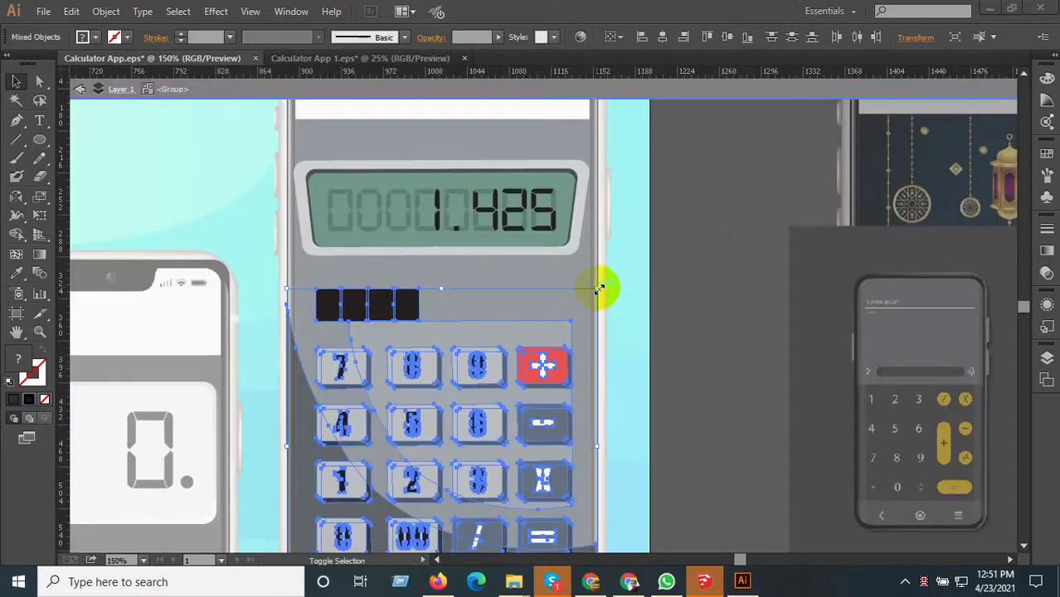
- Shrink the keypad group to fit the third phone and zoom out
{"action": "left_click", "coordinate": [605, 278]}
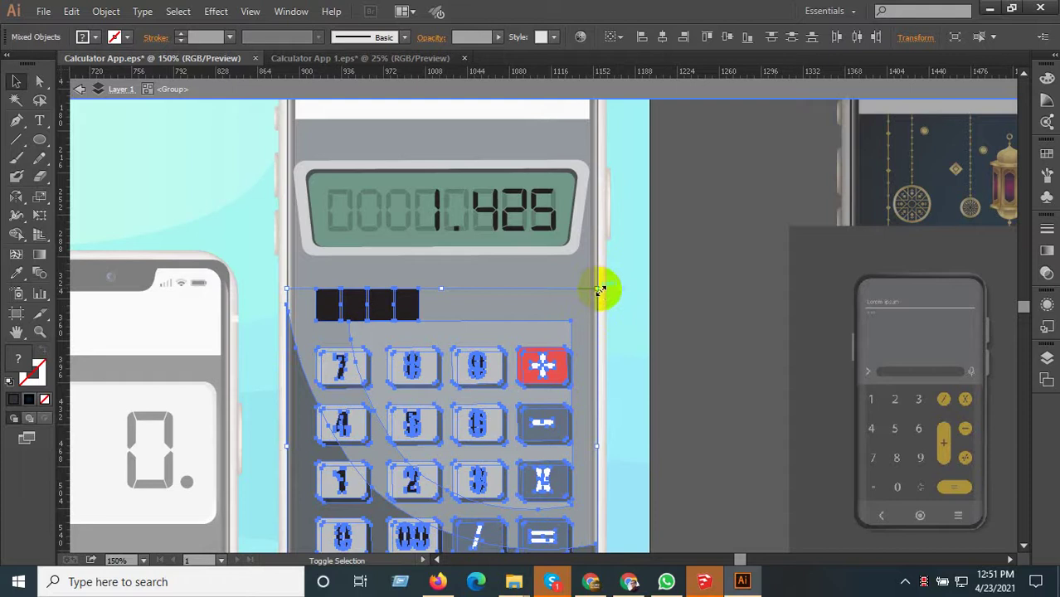
{"action": "left_click_drag", "start_coordinate": [600, 290], "coordinate": [611, 273]}
{"action": "key", "text": "ctrl+minus"}
{"action": "key", "text": "ctrl+minus"}
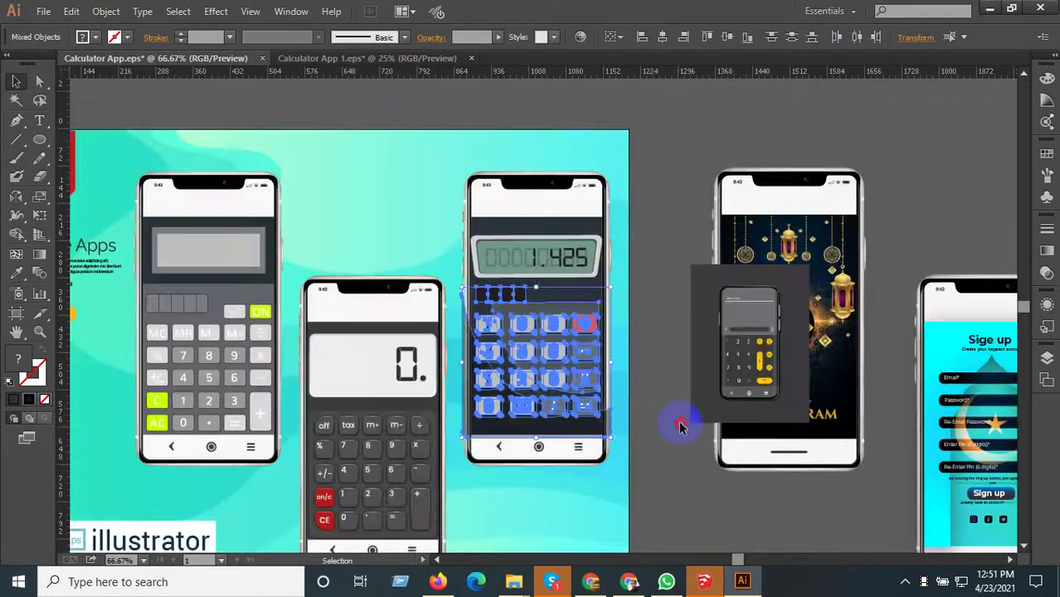
{"action": "left_click", "coordinate": [679, 422]}
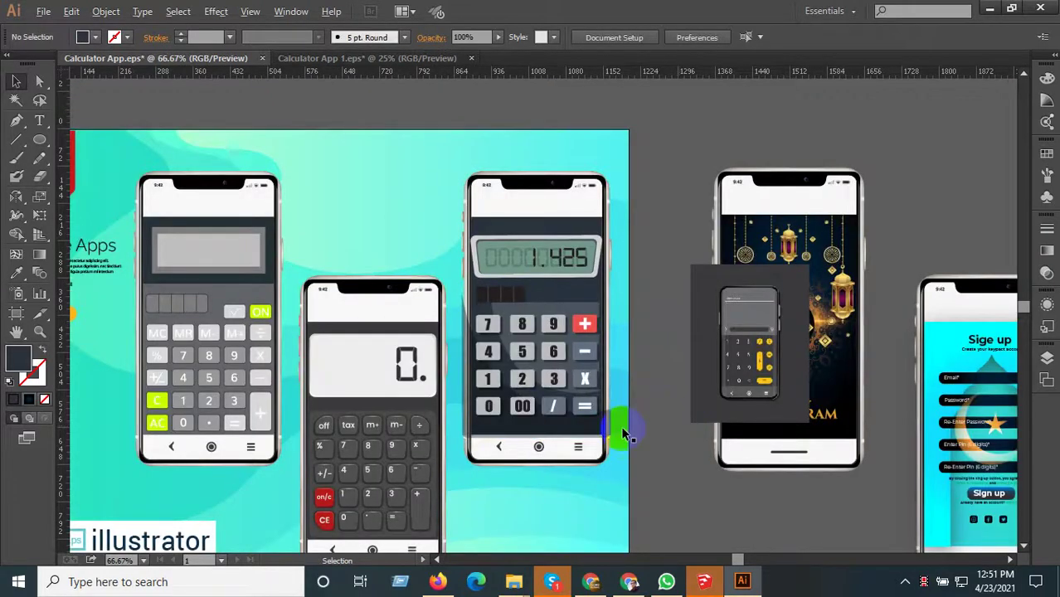
- Narrow the keypad's curved dark backing inside the group to fit the screen edges
{"action": "scroll", "coordinate": [624, 434], "scroll_direction": "up", "scroll_amount": 2}
{"action": "left_click", "coordinate": [479, 430]}
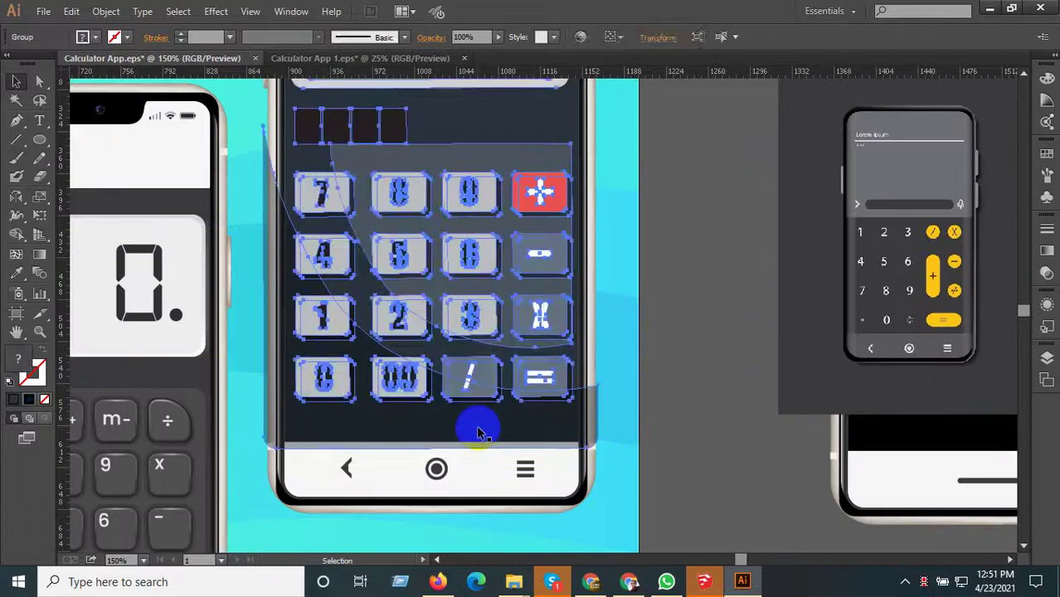
{"action": "double_click", "coordinate": [480, 430]}
{"action": "scroll", "coordinate": [573, 446], "scroll_direction": "down", "scroll_amount": 1}
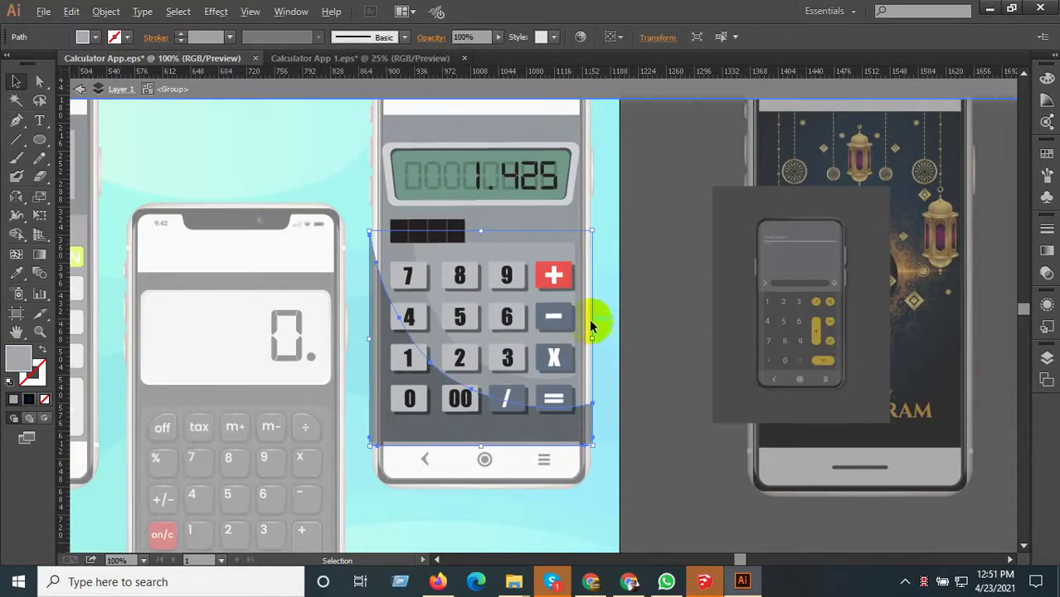
{"action": "scroll", "coordinate": [596, 275], "scroll_direction": "up", "scroll_amount": 1}
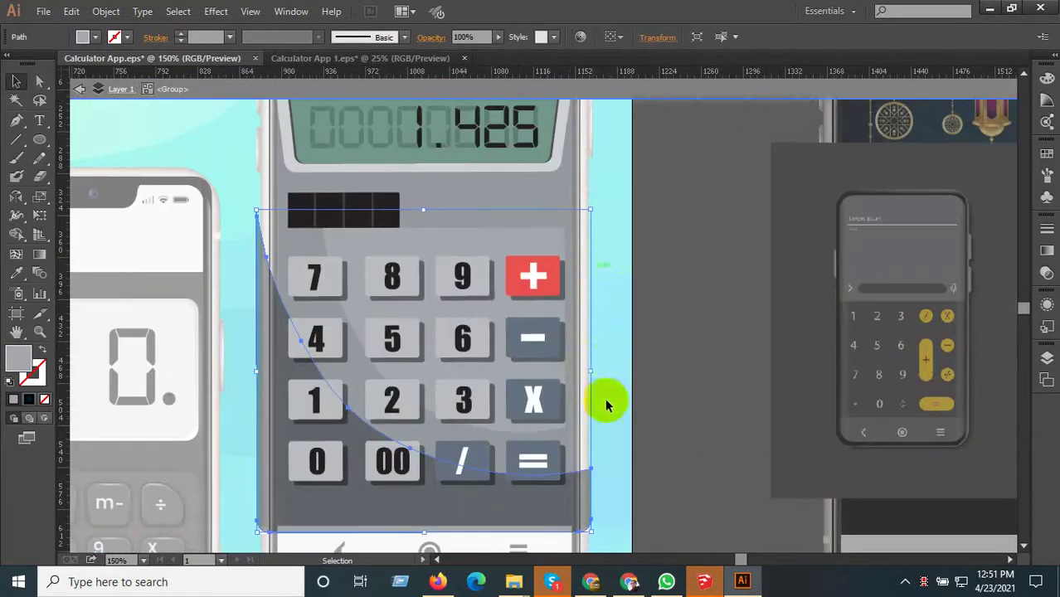
{"action": "left_click_drag", "start_coordinate": [590, 373], "coordinate": [575, 373]}
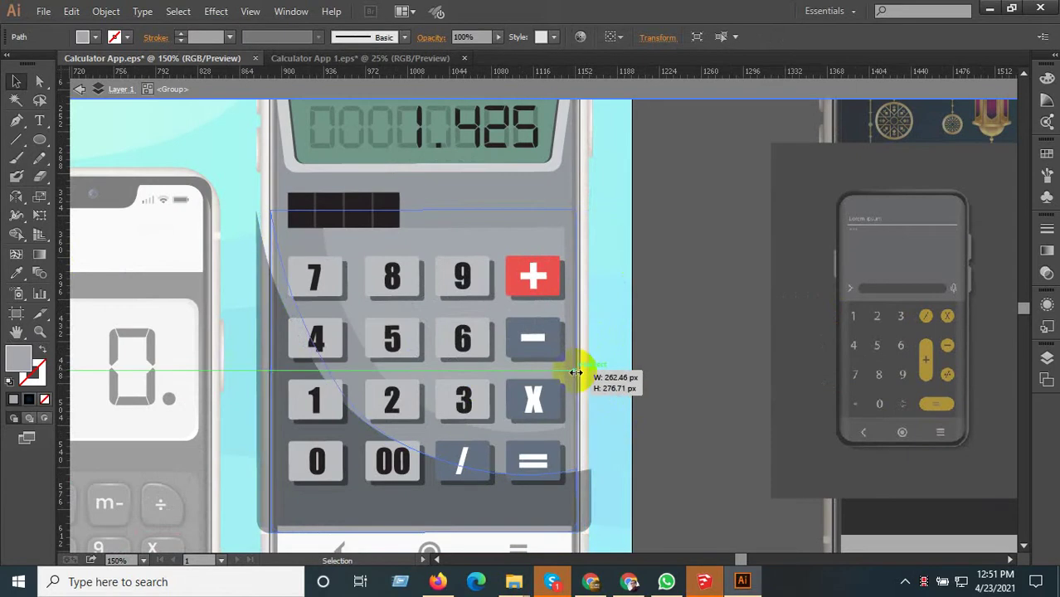
{"action": "left_click_drag", "start_coordinate": [575, 372], "coordinate": [575, 373]}
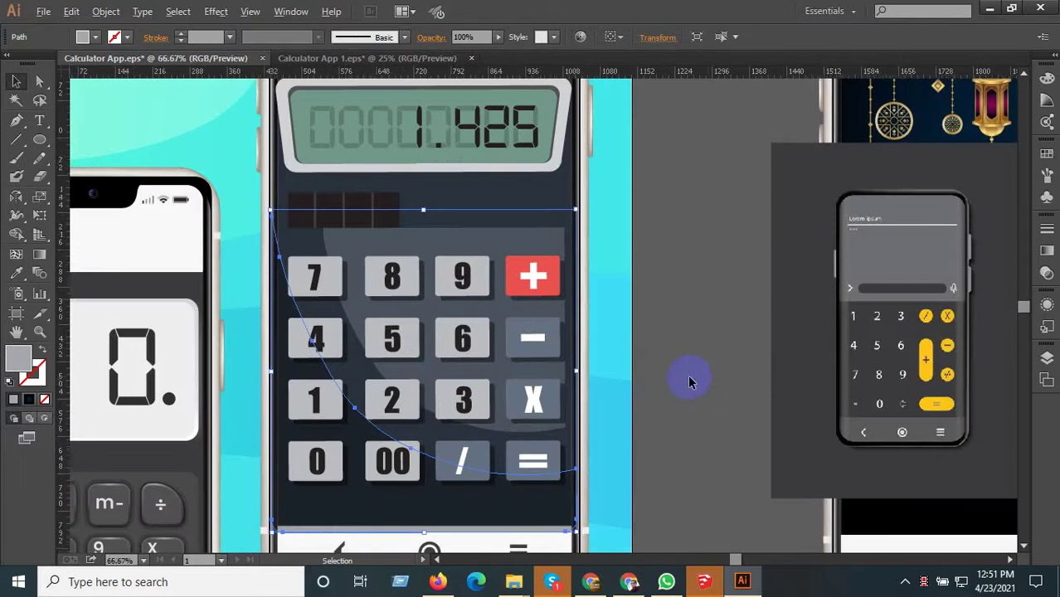
{"action": "scroll", "coordinate": [709, 383], "scroll_direction": "down", "scroll_amount": 2}
{"action": "left_click", "coordinate": [709, 383]}
- Bring the whole three-phone Mobile Apps poster into view and select all its artwork
{"action": "scroll", "coordinate": [697, 441], "scroll_direction": "down", "scroll_amount": 1}
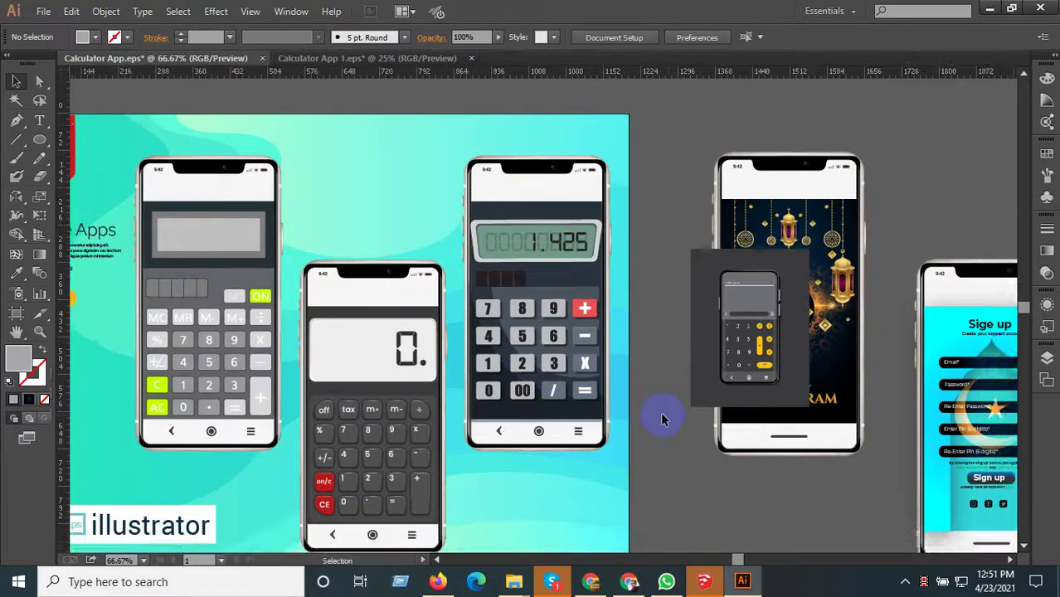
{"action": "left_click_drag", "start_coordinate": [670, 444], "coordinate": [659, 383]}
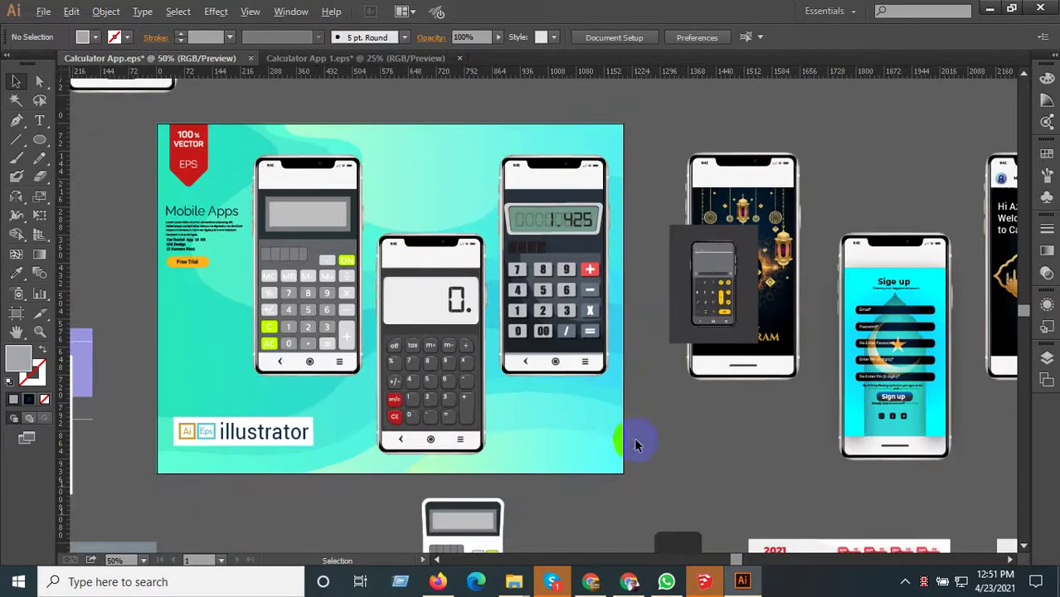
{"action": "scroll", "coordinate": [635, 445], "scroll_direction": "down", "scroll_amount": 1}
{"action": "scroll", "coordinate": [602, 454], "scroll_direction": "up", "scroll_amount": 2}
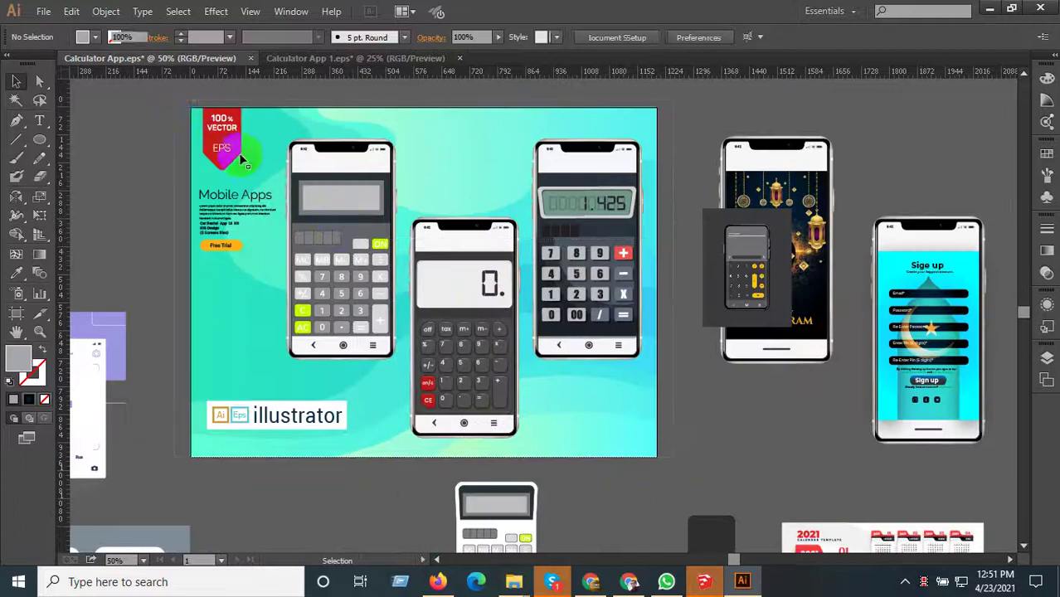
{"action": "key", "text": "ctrl+a"}
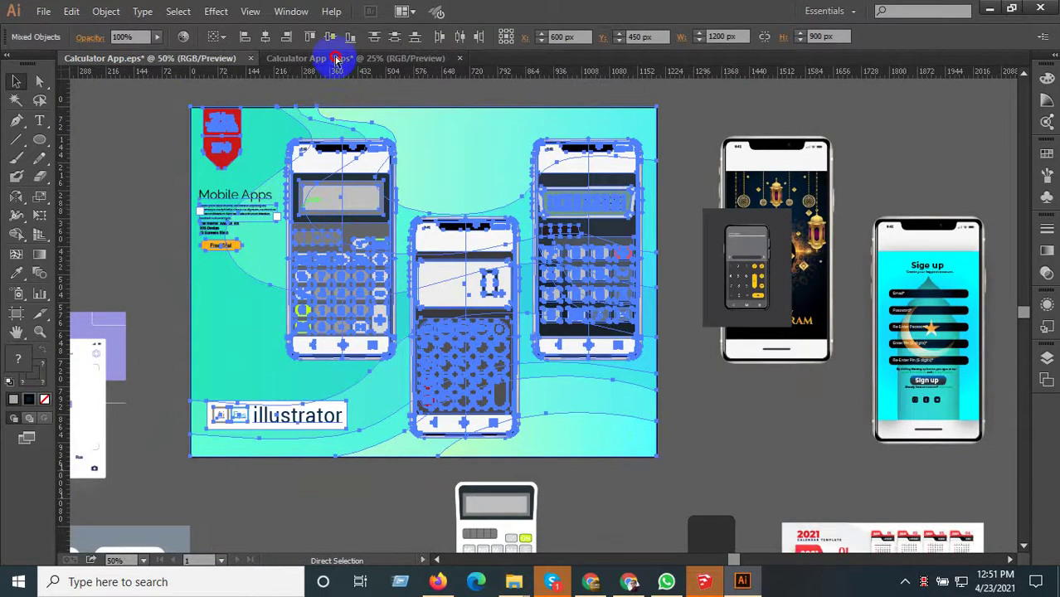
- Replace Calculator App 1's old artwork with the pasted poster, positioned on its artboard
{"action": "left_click", "coordinate": [338, 59]}
{"action": "key", "text": "ctrl+a"}
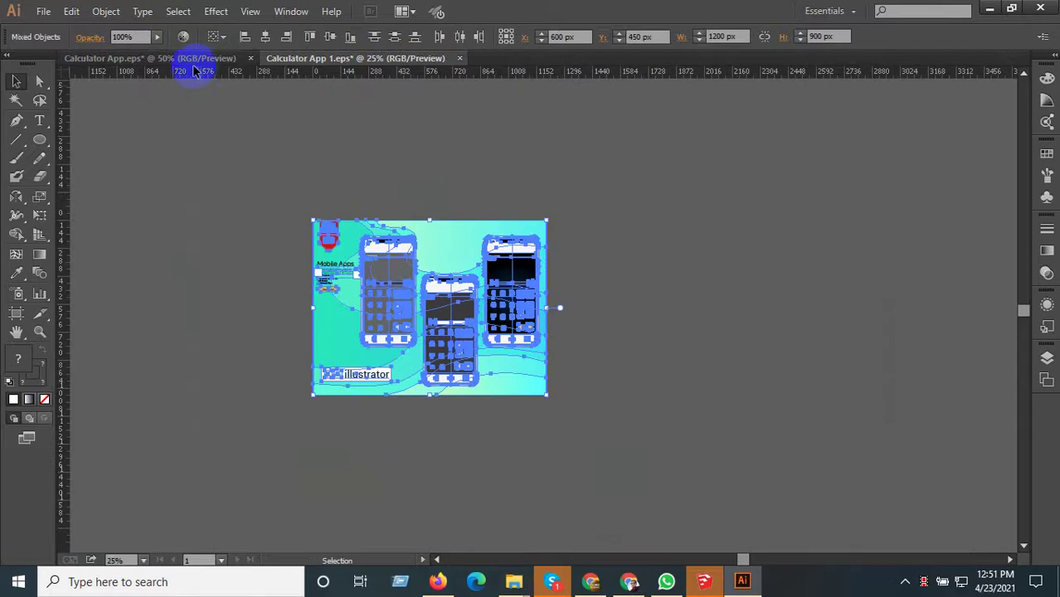
{"action": "key", "text": "Delete"}
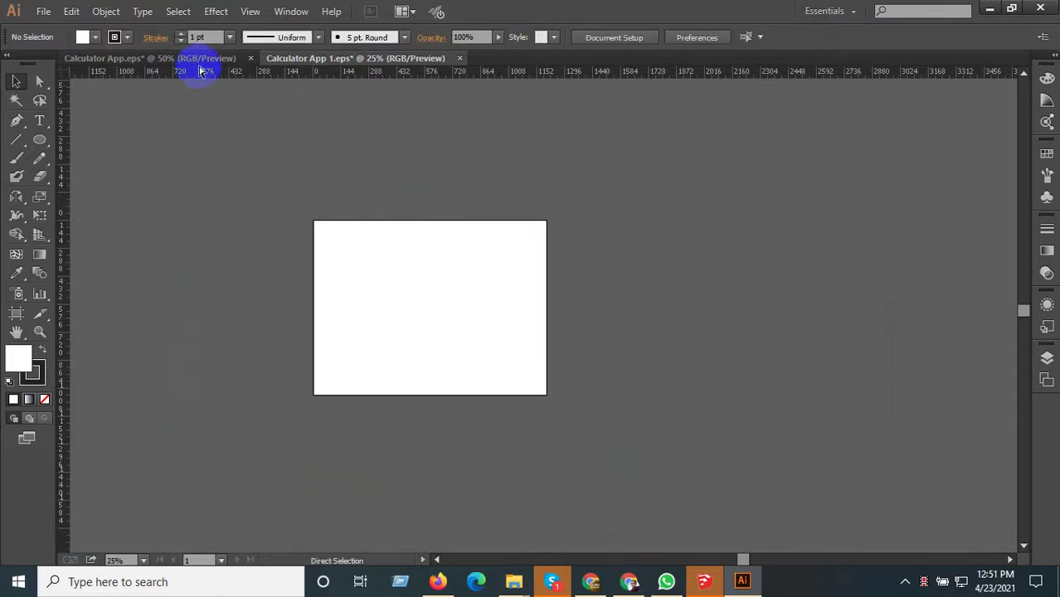
{"action": "key", "text": "ctrl+v"}
{"action": "scroll", "coordinate": [444, 252], "scroll_direction": "up", "scroll_amount": 3}
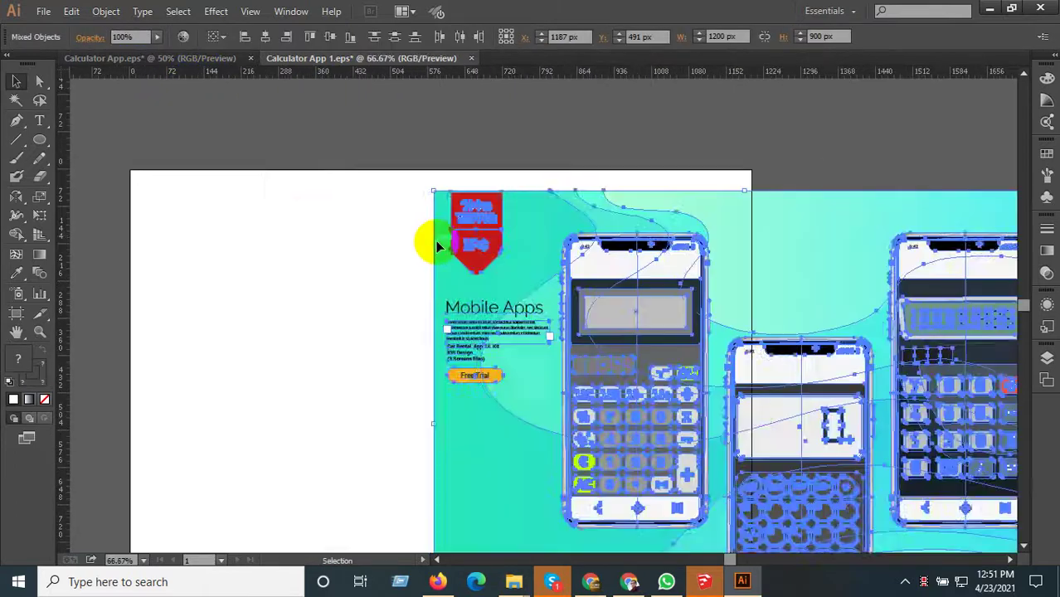
{"action": "left_click_drag", "start_coordinate": [393, 236], "coordinate": [130, 218]}
{"action": "scroll", "coordinate": [404, 262], "scroll_direction": "down", "scroll_amount": 3}
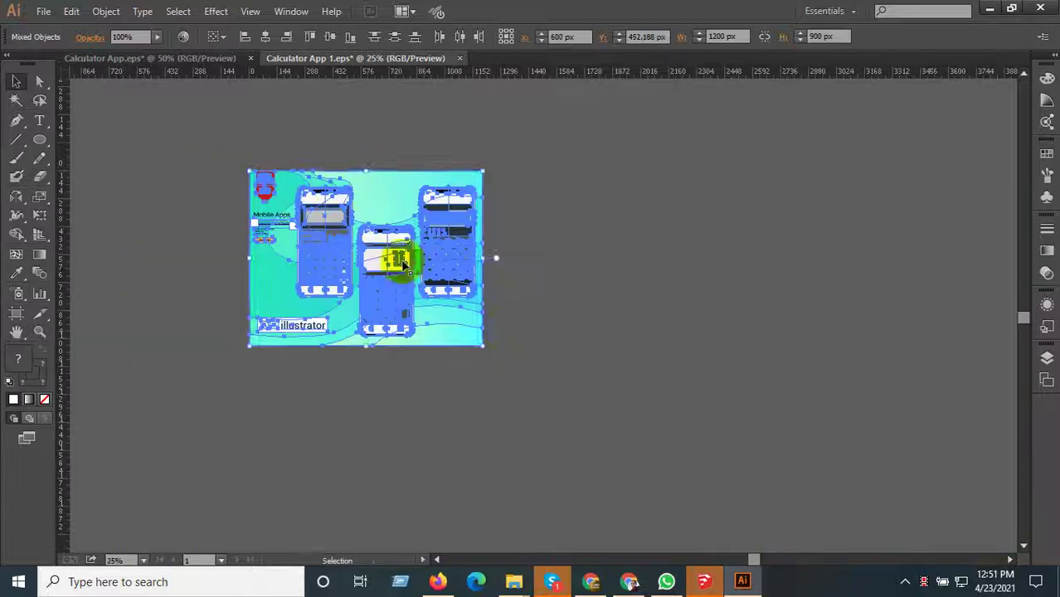
- Save the poster as the EPS file Calculator App 2 and bring up Save for Web
{"action": "key", "text": "ctrl+shift+s"}
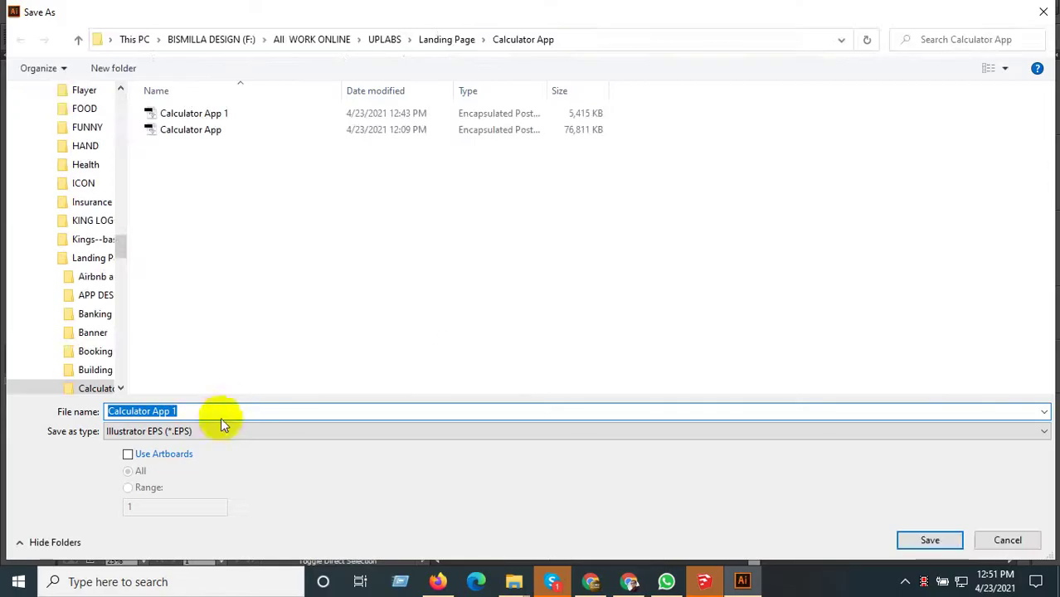
{"action": "double_click", "coordinate": [197, 412]}
{"action": "type", "text": "2"}
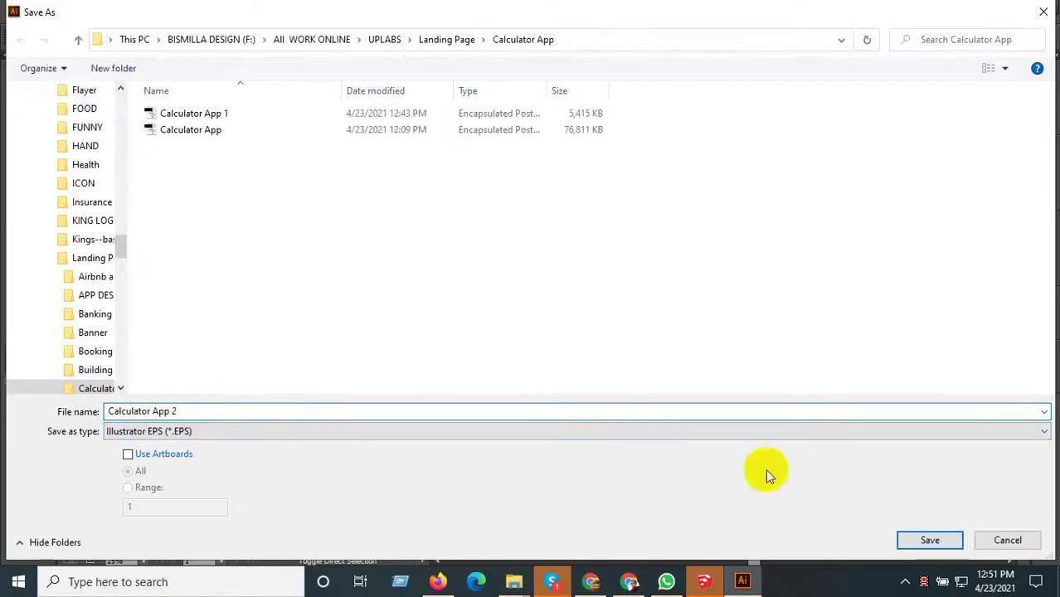
{"action": "left_click", "coordinate": [930, 540]}
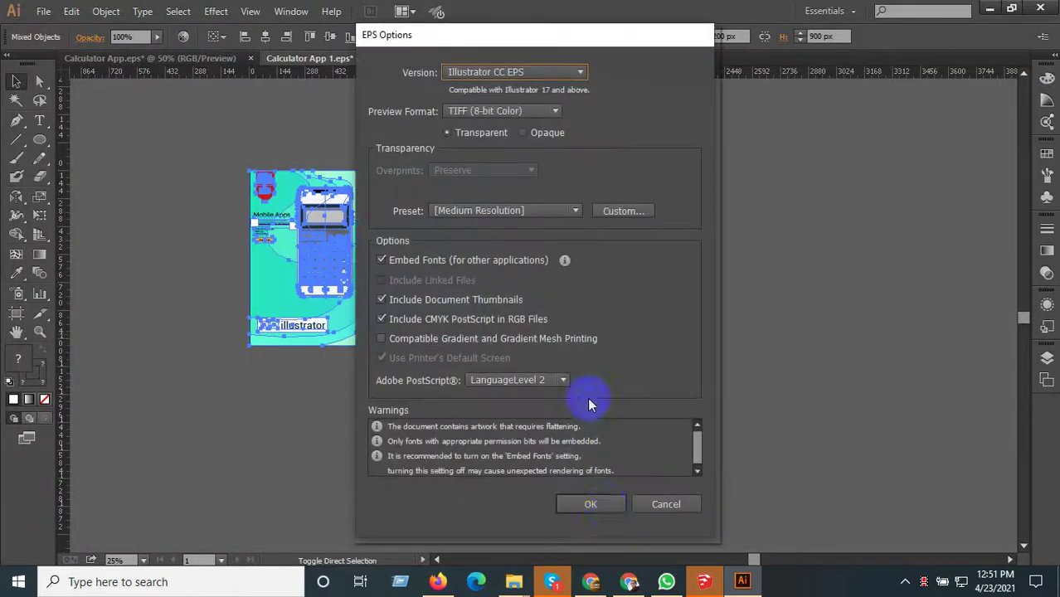
{"action": "left_click", "coordinate": [591, 508]}
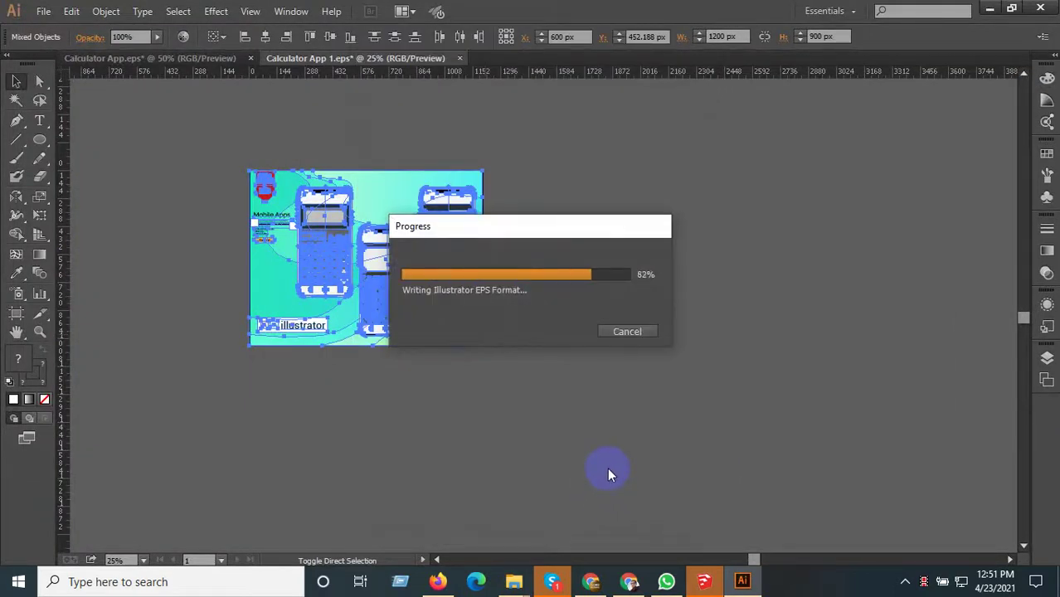
{"action": "key", "text": "ctrl+alt+shift+s"}
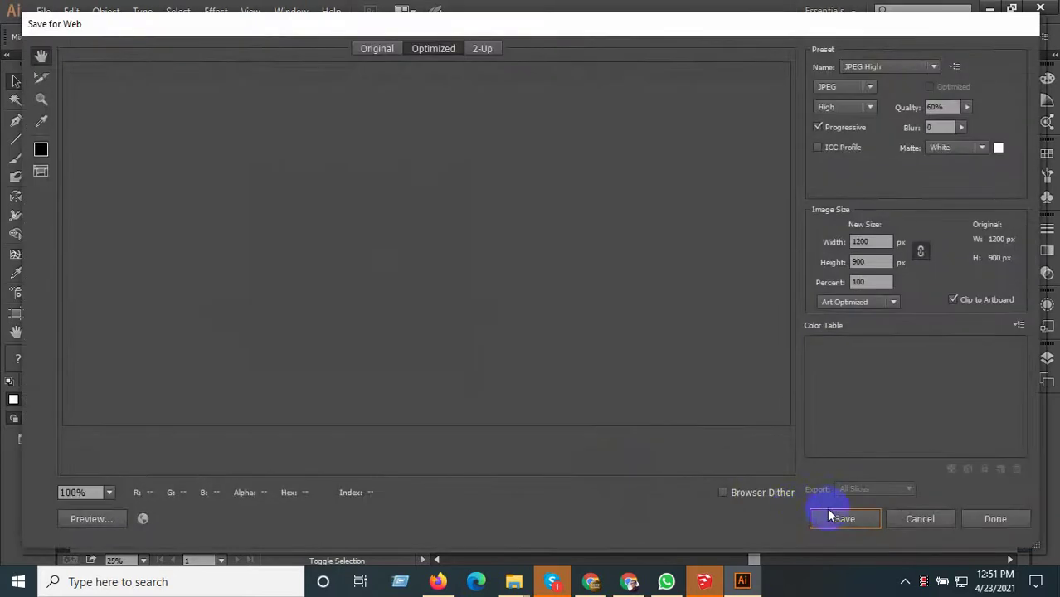
- Export the 1200 × 900 px JPEG Calculator-App-2, then resave the EPS document
{"action": "left_click", "coordinate": [838, 518]}
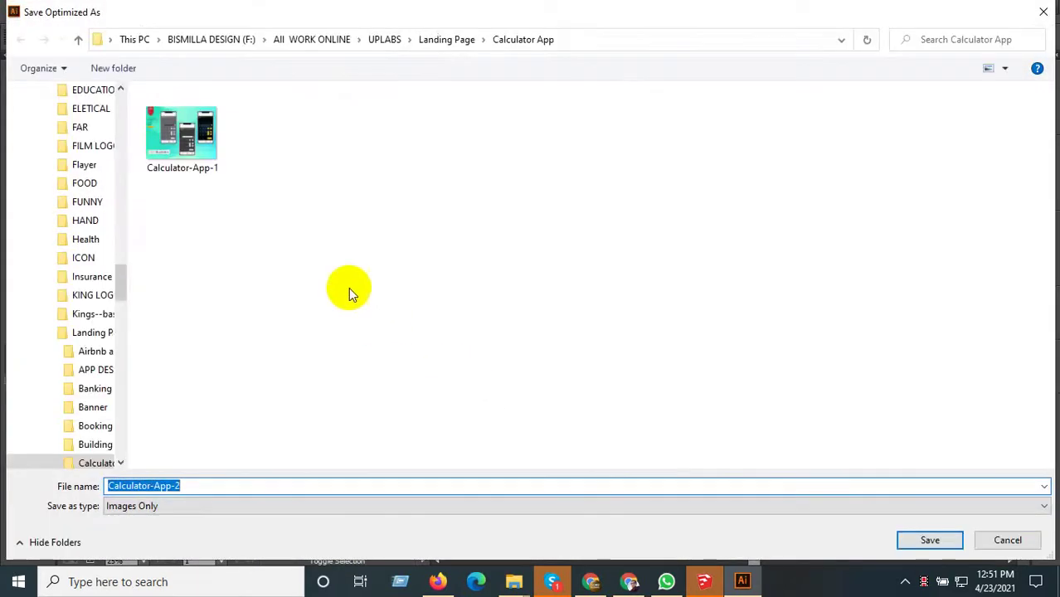
{"action": "left_click", "coordinate": [932, 540]}
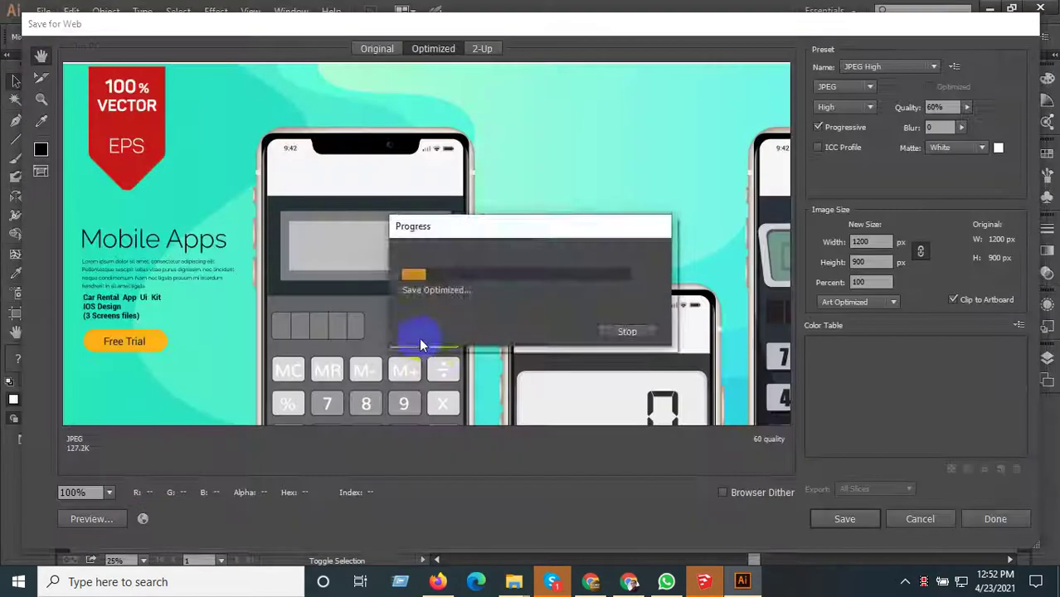
{"action": "left_click", "coordinate": [72, 99]}
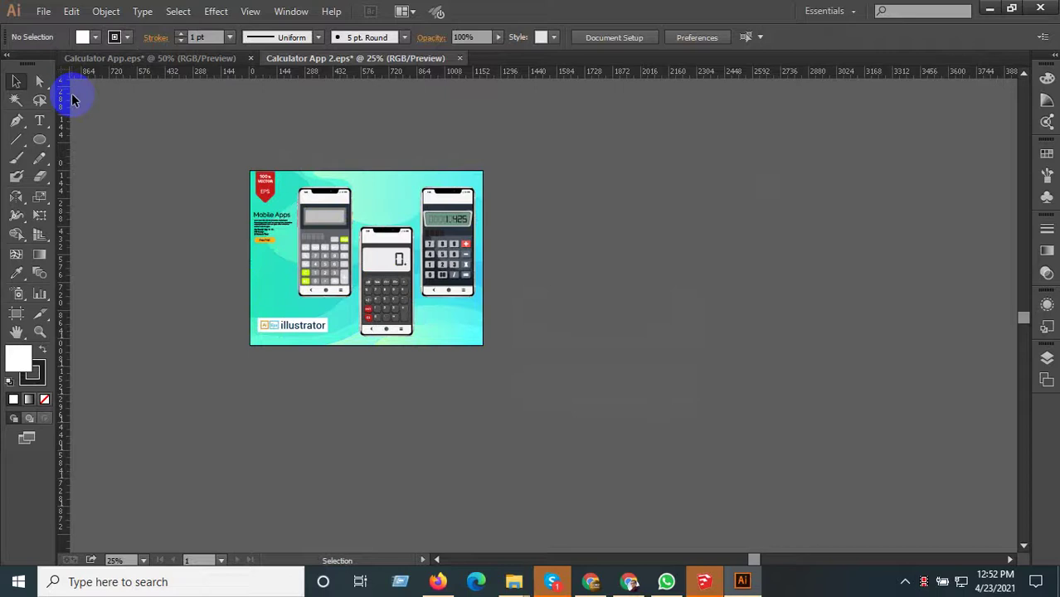
{"action": "left_click", "coordinate": [42, 14]}
{"action": "left_click", "coordinate": [74, 135]}
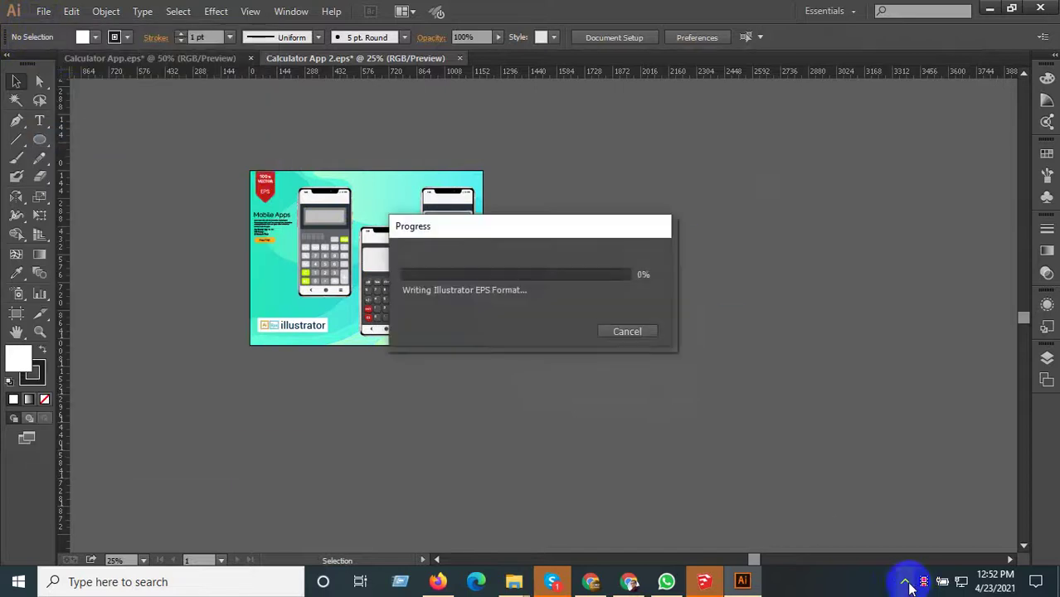